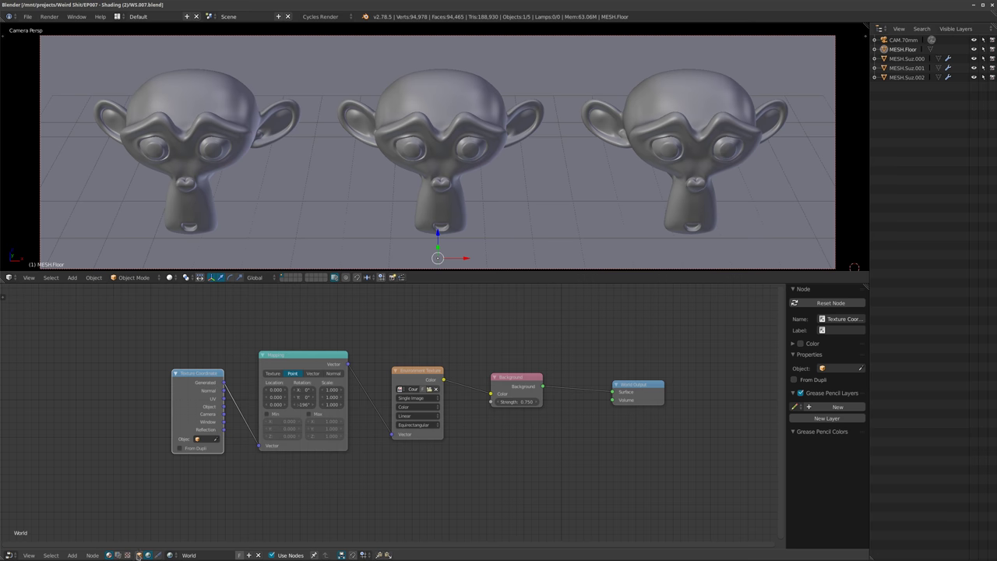
Switch the node editor to object materials and show the camera view with rendered shading.
click(138, 555)
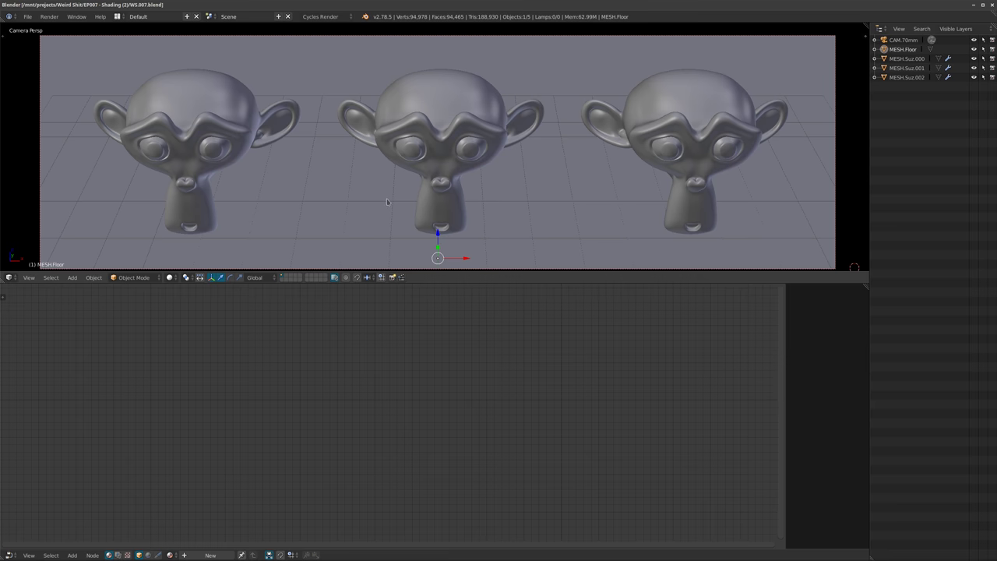
key(shift+z)
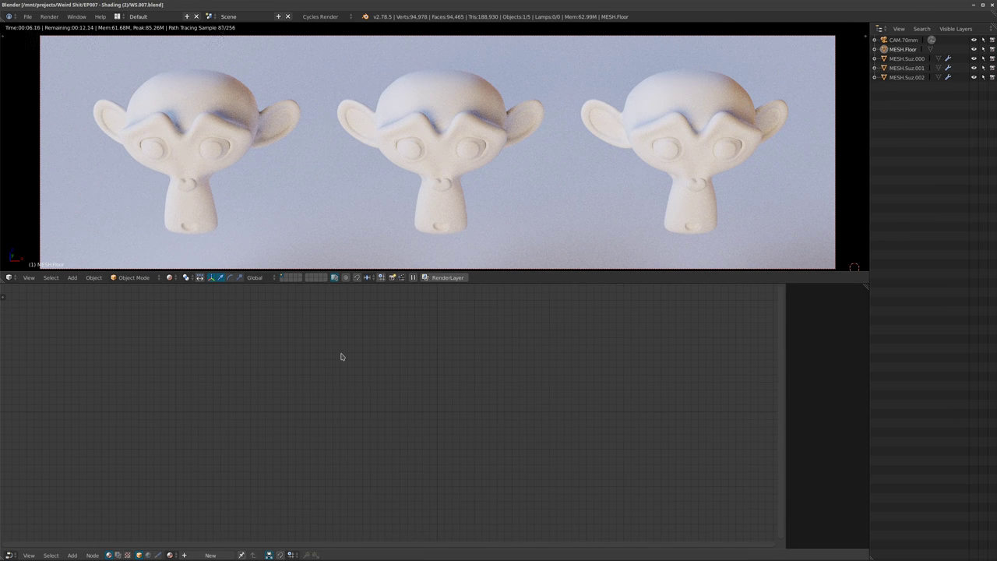
click(207, 553)
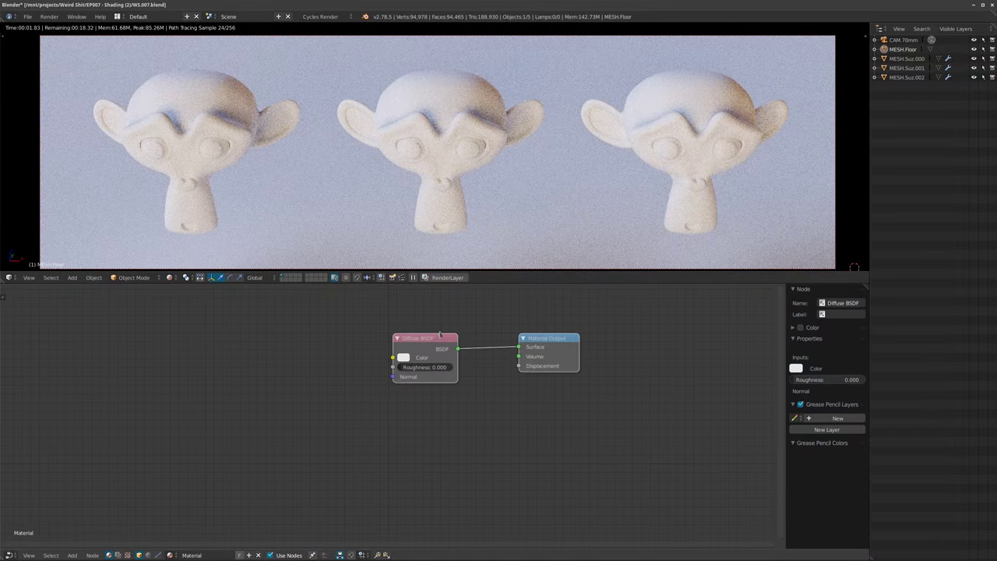
key(Delete)
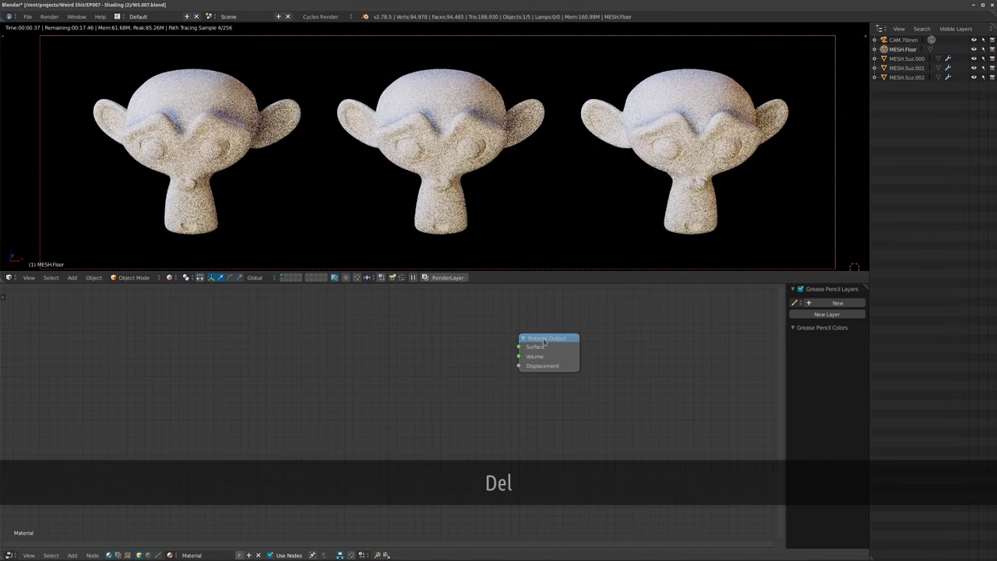
click(549, 342)
key(Delete)
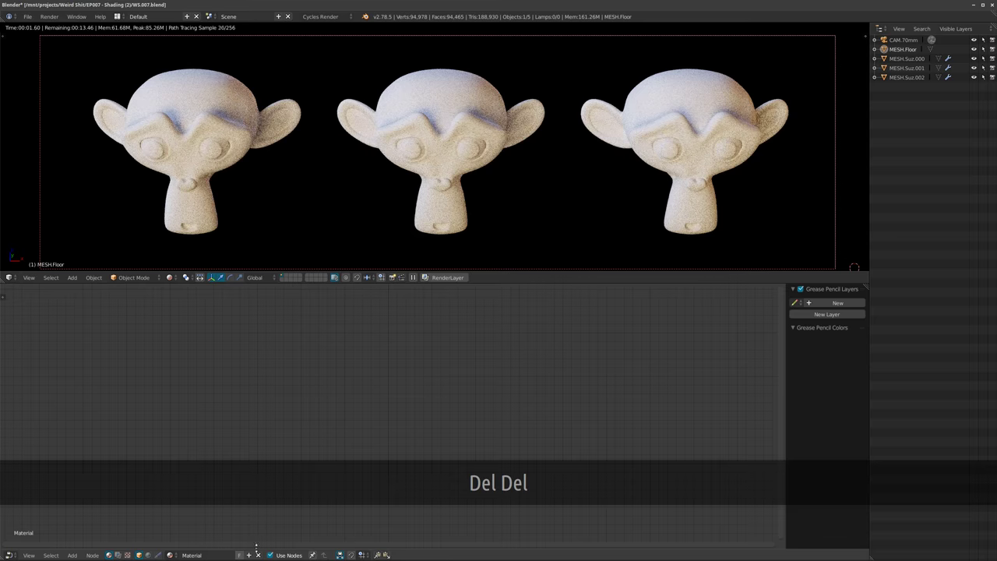
click(257, 555)
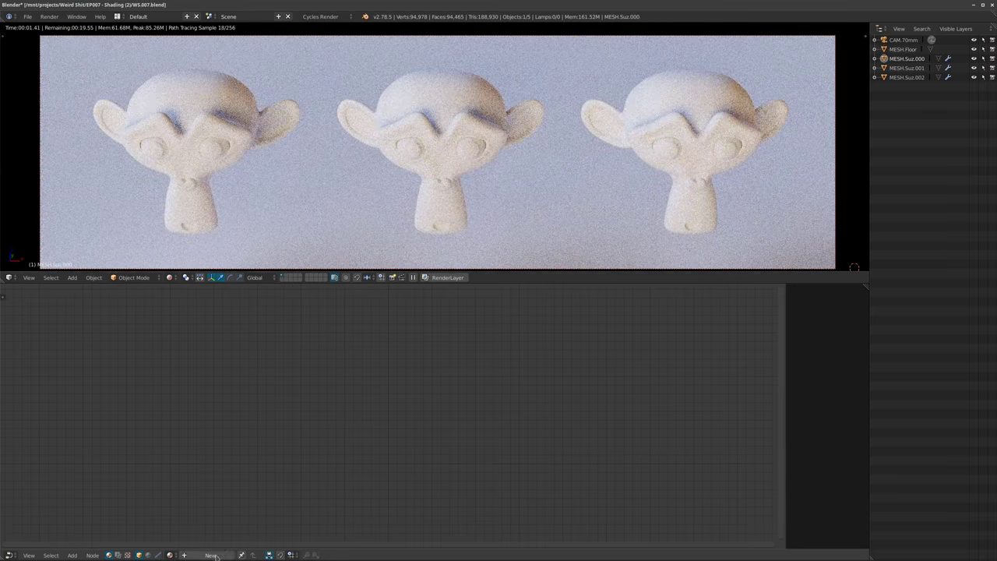
Create a new material for MESH.Suz.000 and delete its default Diffuse BSDF node.
click(211, 555)
drag(403, 348, 302, 445)
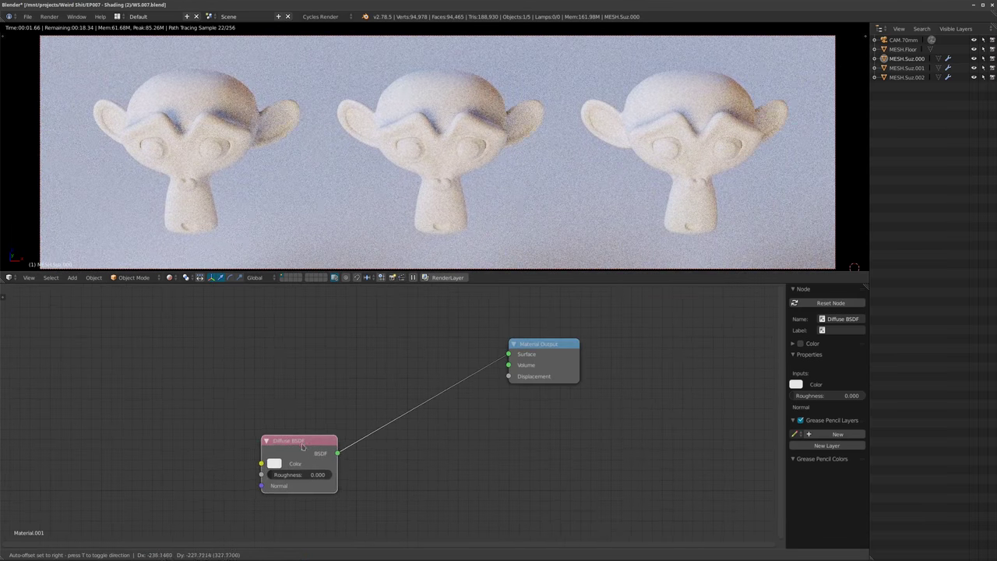
middle_drag(371, 440, 441, 390)
scroll(352, 407, up, 1)
key(ctrl+x)
key(shift+a)
mouse_move(359, 364)
key(Escape)
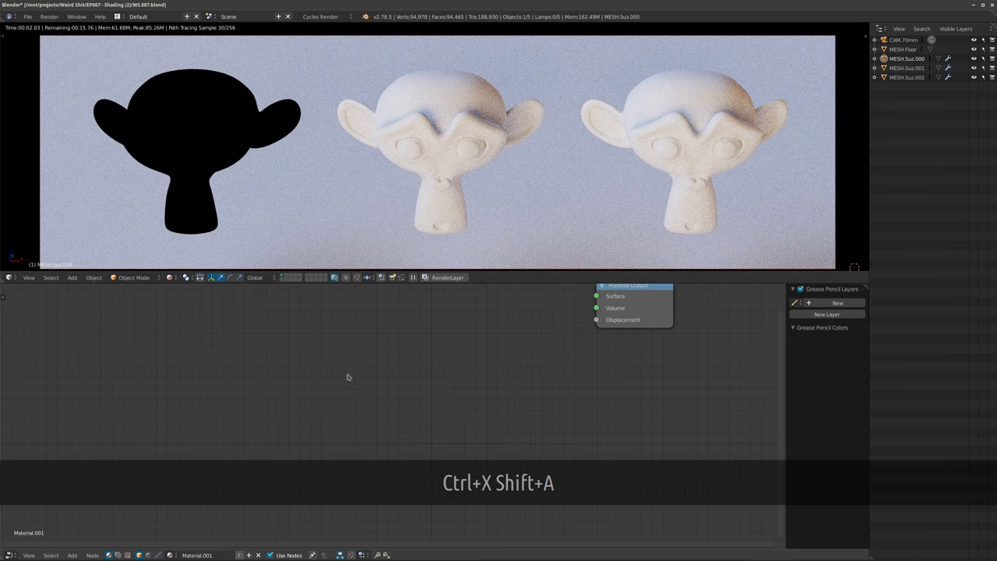
key(shift+s)
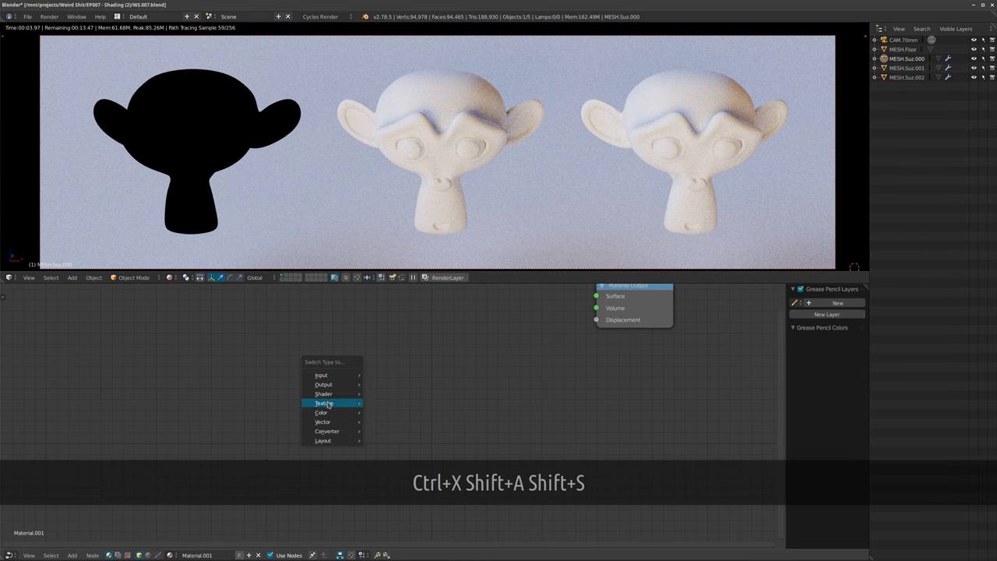
mouse_move(335, 393)
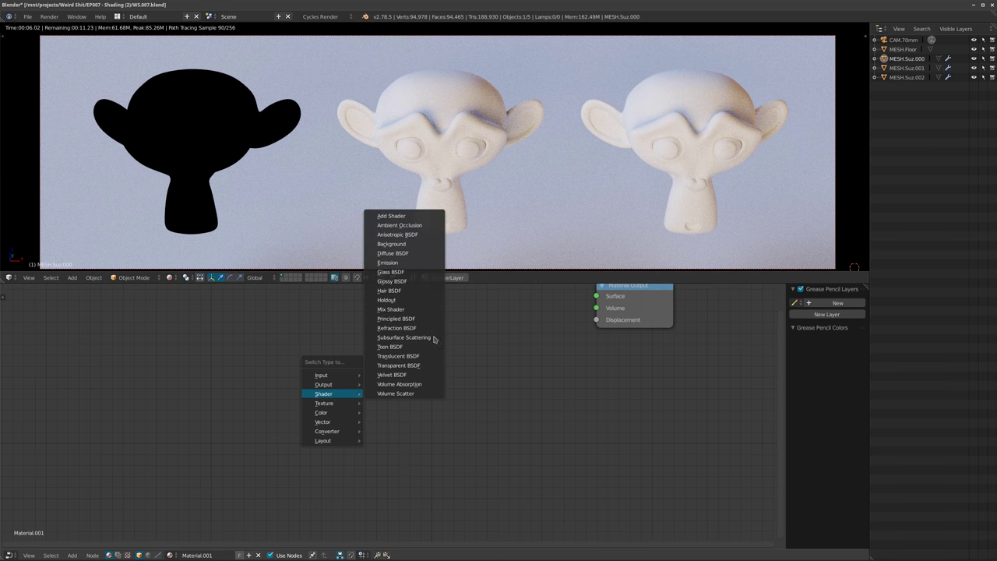
click(408, 321)
middle_drag(441, 405, 390, 455)
scroll(392, 453, down, 4)
key(shift+a)
mouse_move(333, 394)
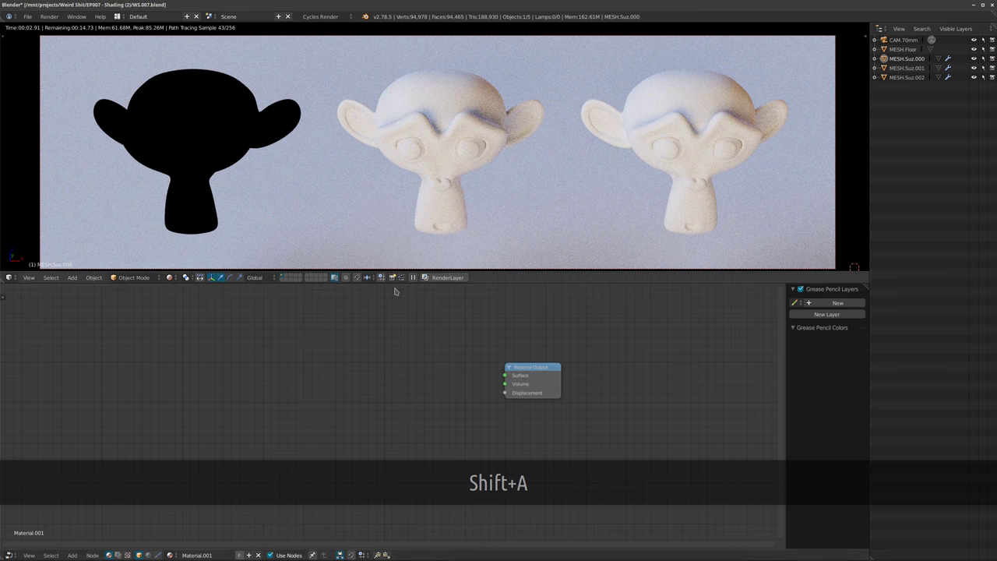
Add a Principled BSDF node and place a duplicate of it below and to its right.
key(shift+a)
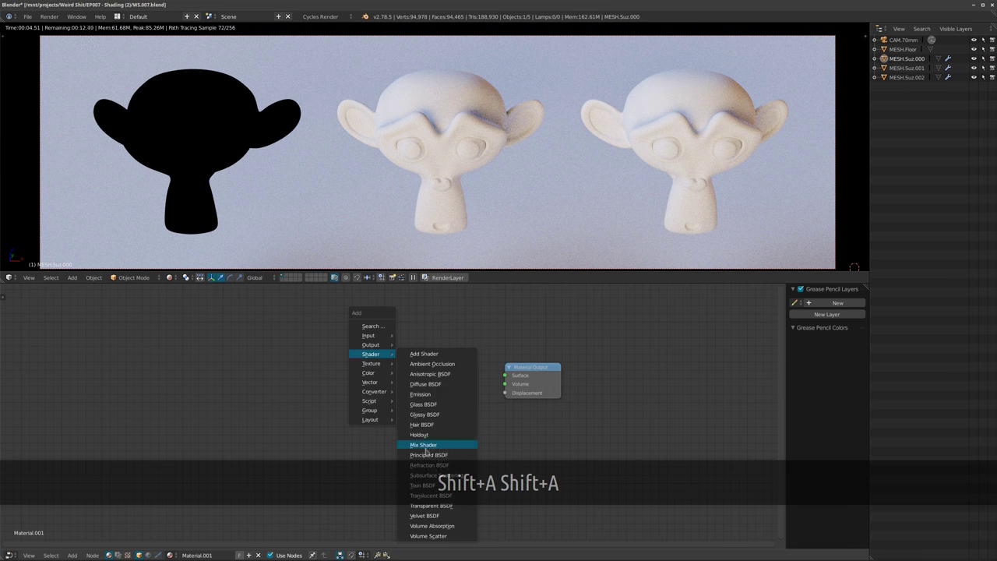
click(426, 448)
key(shift+d)
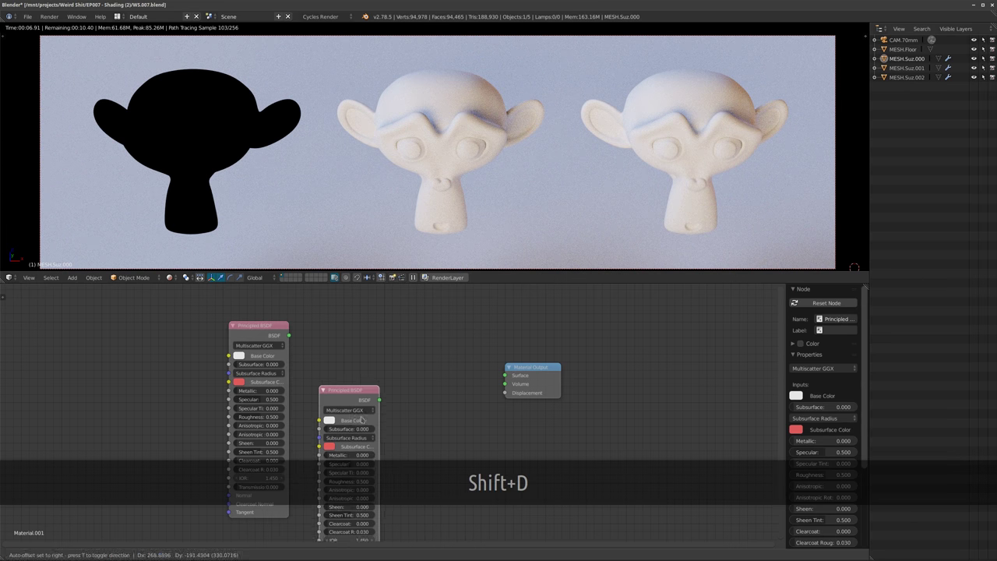
click(375, 415)
middle_drag(397, 363, 348, 338)
scroll(315, 319, down, 3)
drag(313, 357, 288, 390)
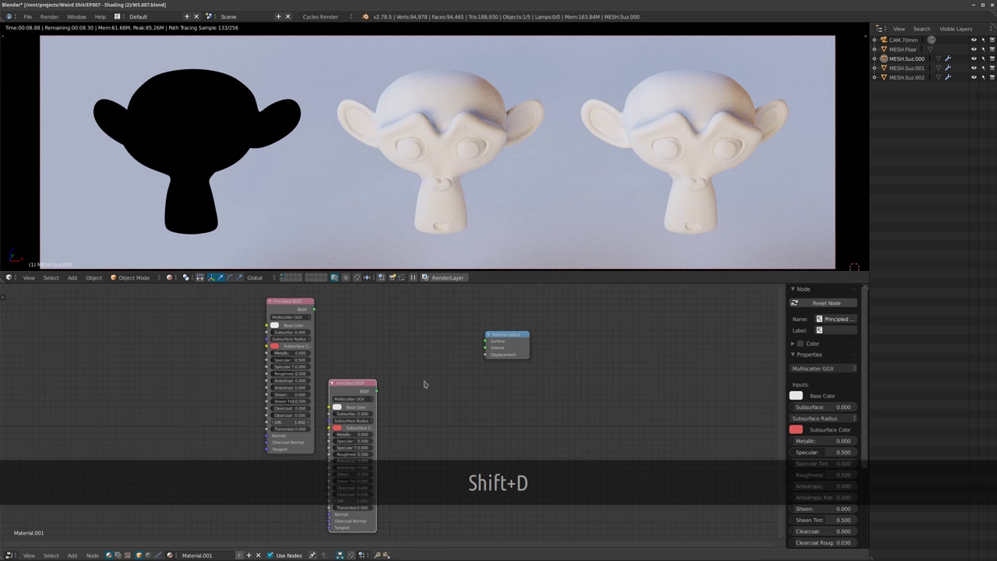
click(439, 383)
Move the Material Output node farther from the two Principled BSDF nodes to make room between them.
scroll(433, 378, up, 1)
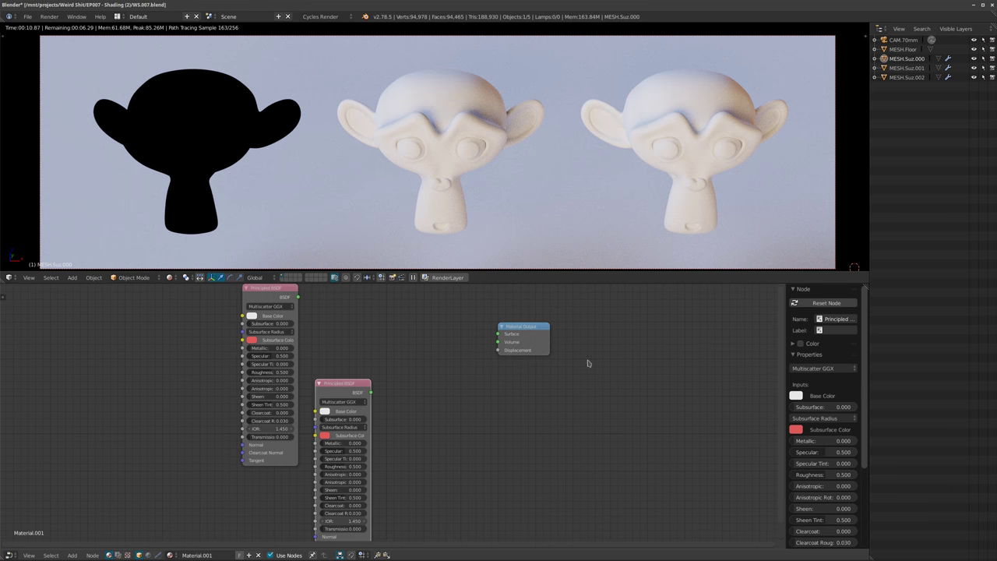
drag(528, 327, 578, 358)
scroll(384, 350, up, 1)
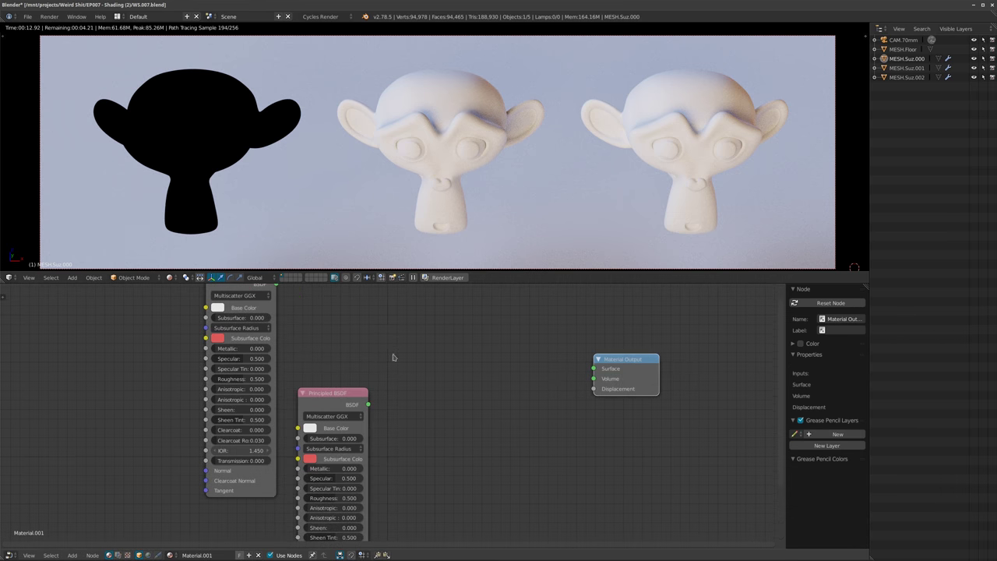
middle_drag(391, 359, 425, 387)
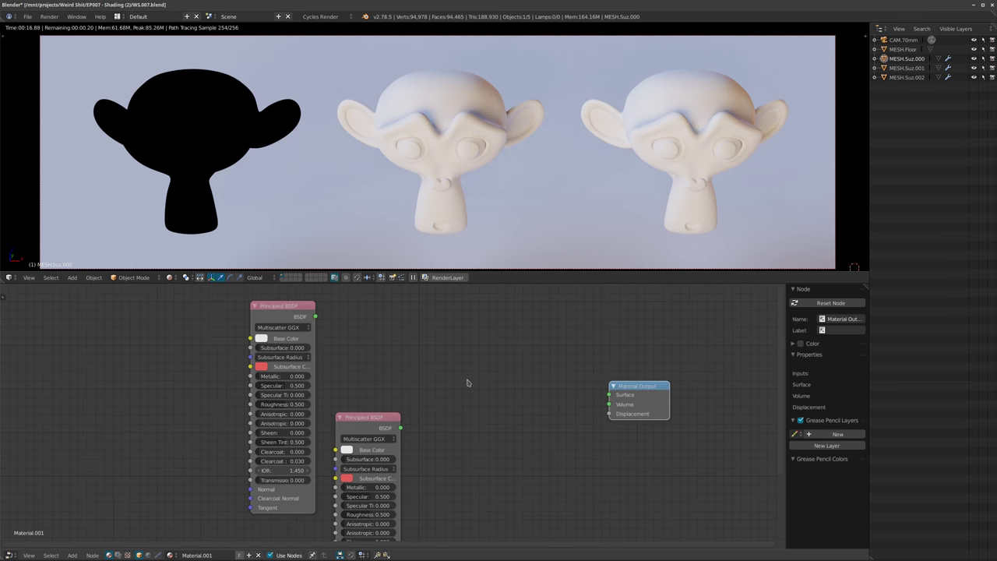
drag(660, 403, 654, 415)
Add a Layer Weight input node beside the upper Principled BSDF node.
key(shift+a)
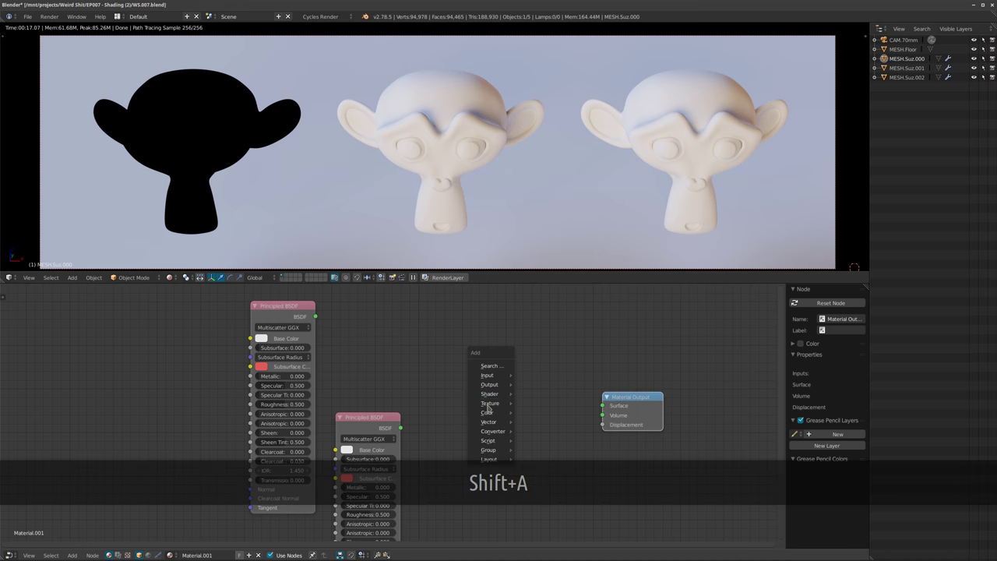
mouse_move(491, 394)
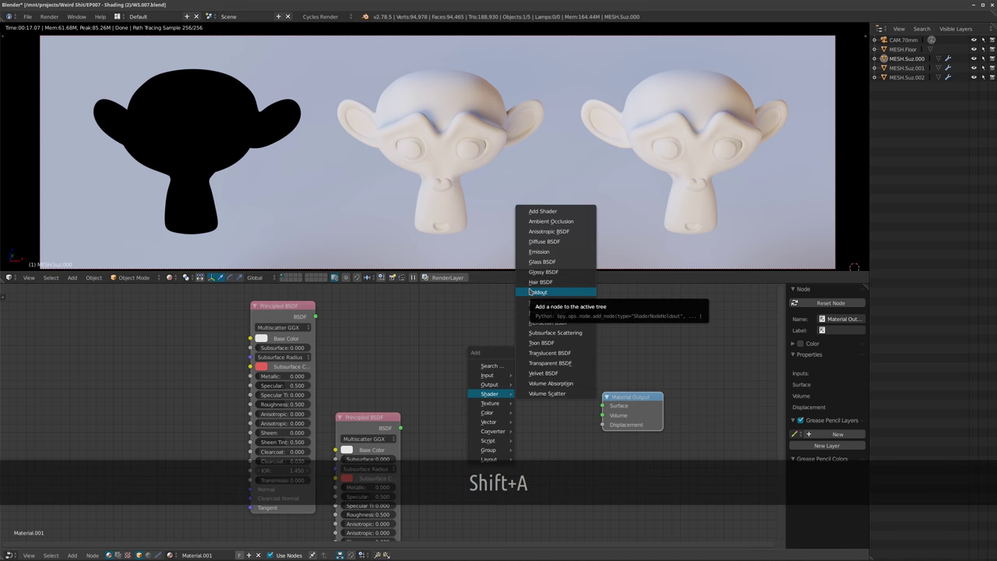
mouse_move(491, 374)
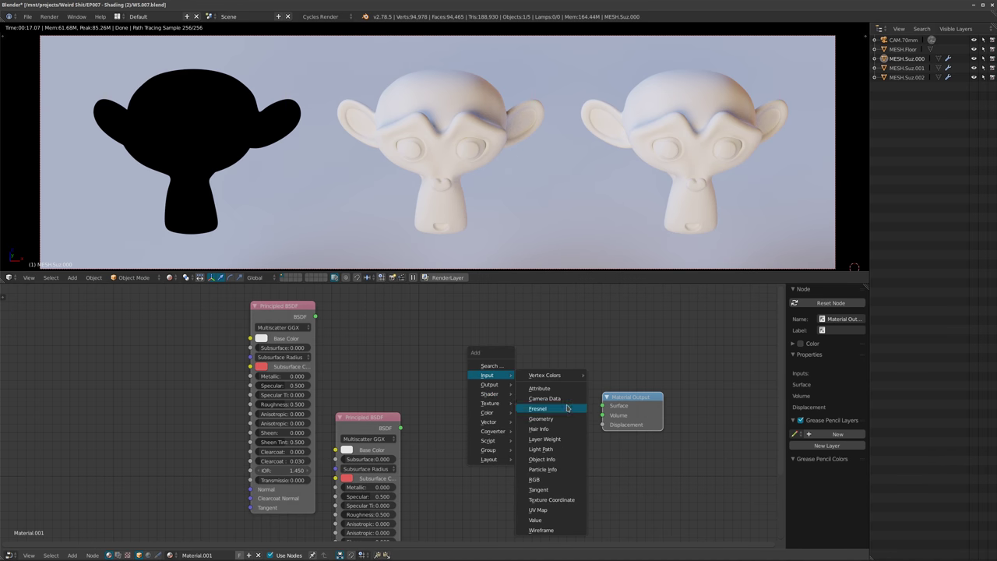
click(563, 438)
click(337, 313)
Preview the Layer Weight node's Facing and Fresnel outputs on the monkey head.
middle_drag(537, 338, 570, 378)
ctrl+shift+click(382, 344)
ctrl+shift+click(383, 344)
scroll(437, 341, up, 1)
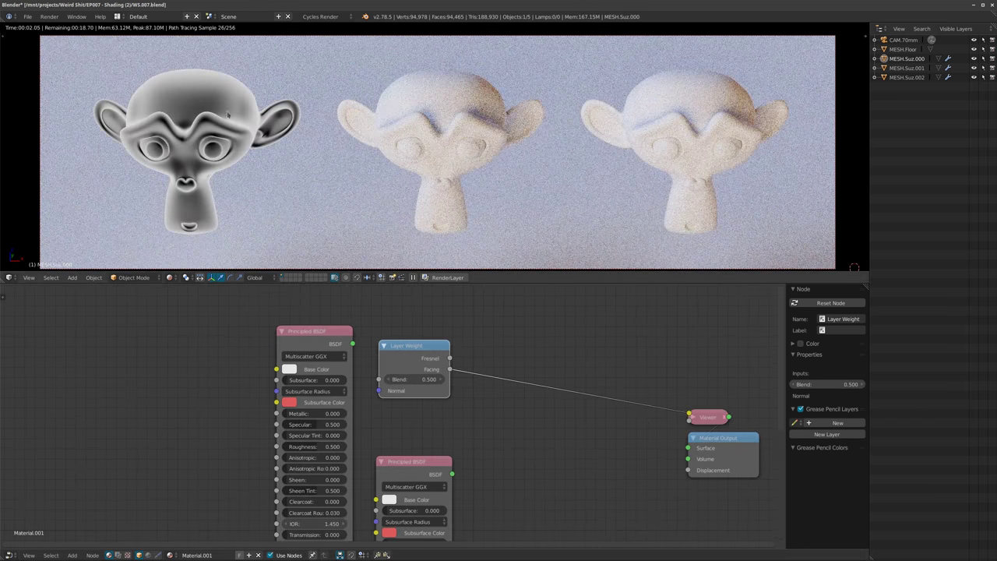
ctrl+shift+click(413, 365)
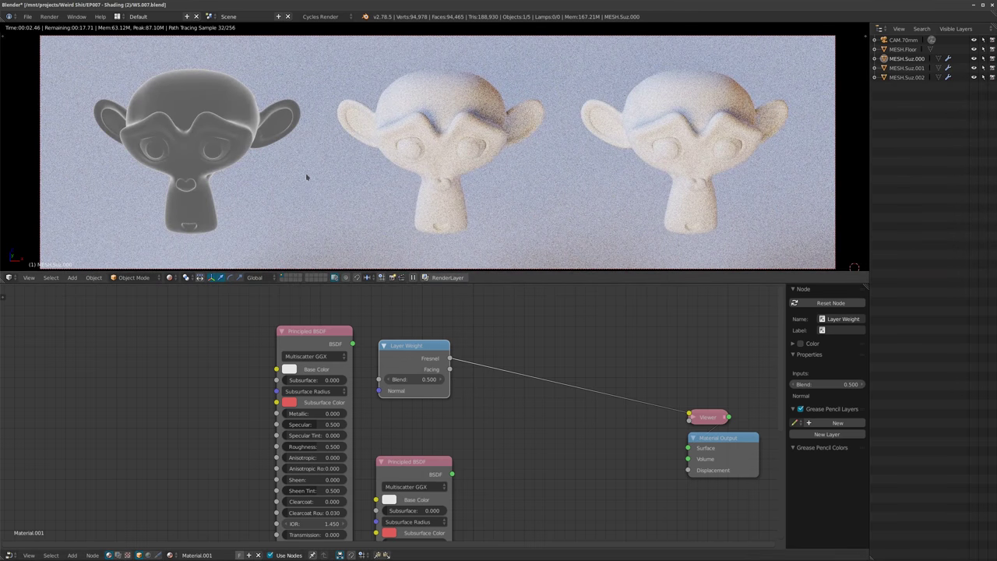
scroll(459, 440, down, 3)
middle_drag(475, 435, 497, 367)
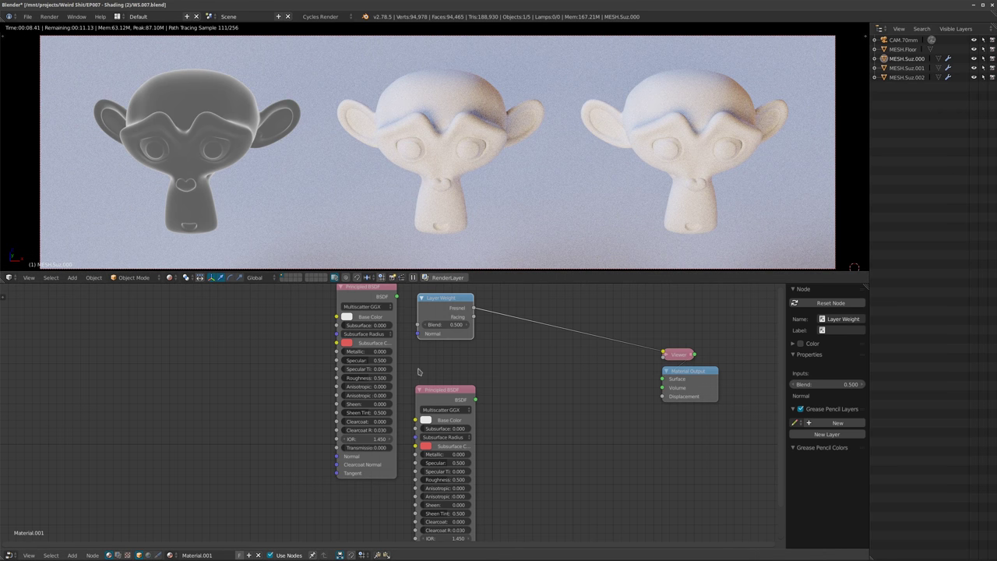
scroll(421, 372, up, 2)
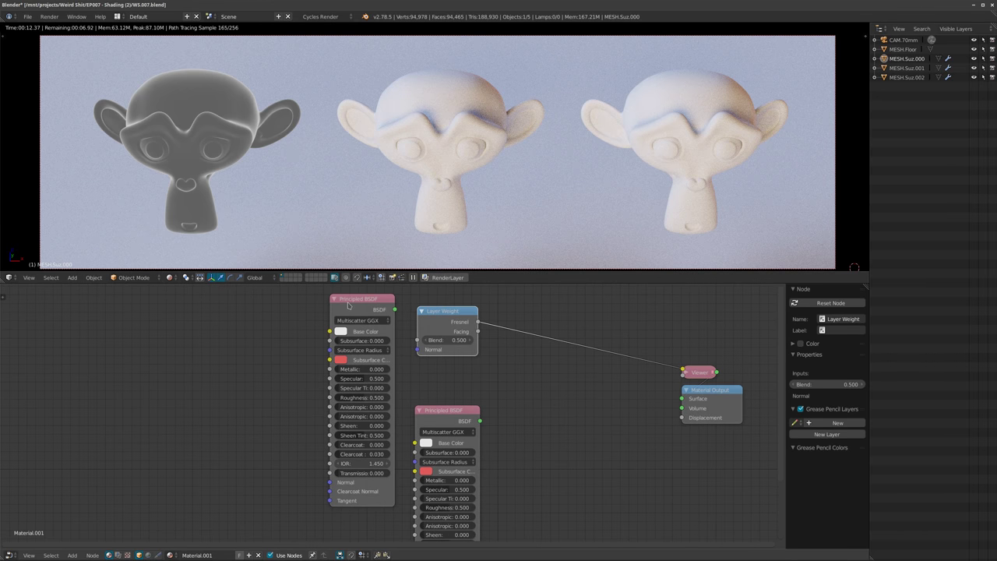
Spread out the two Principled BSDF nodes and add a Mix Shader node in front of the Material Output.
drag(348, 309, 279, 329)
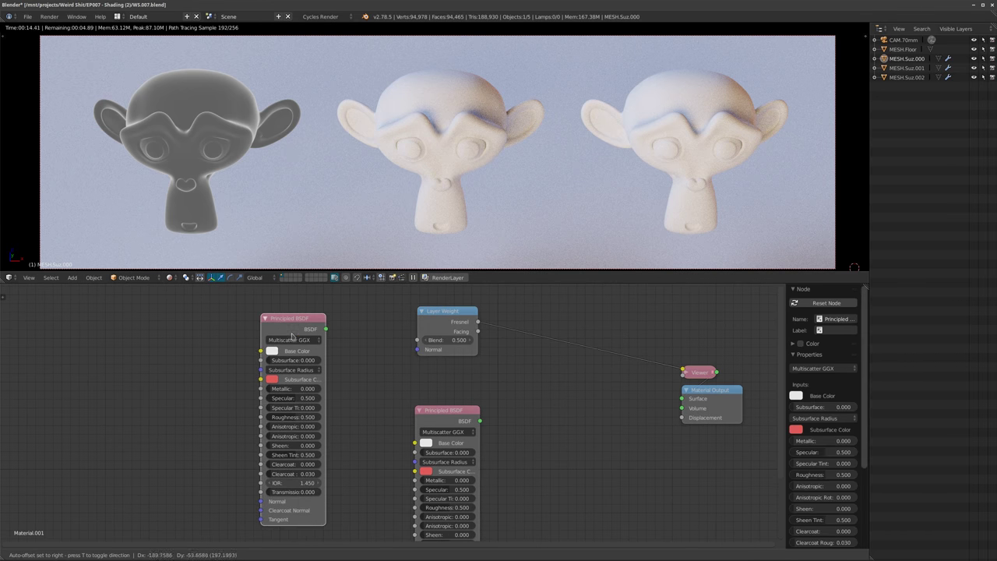
drag(444, 410, 401, 422)
key(shift+a)
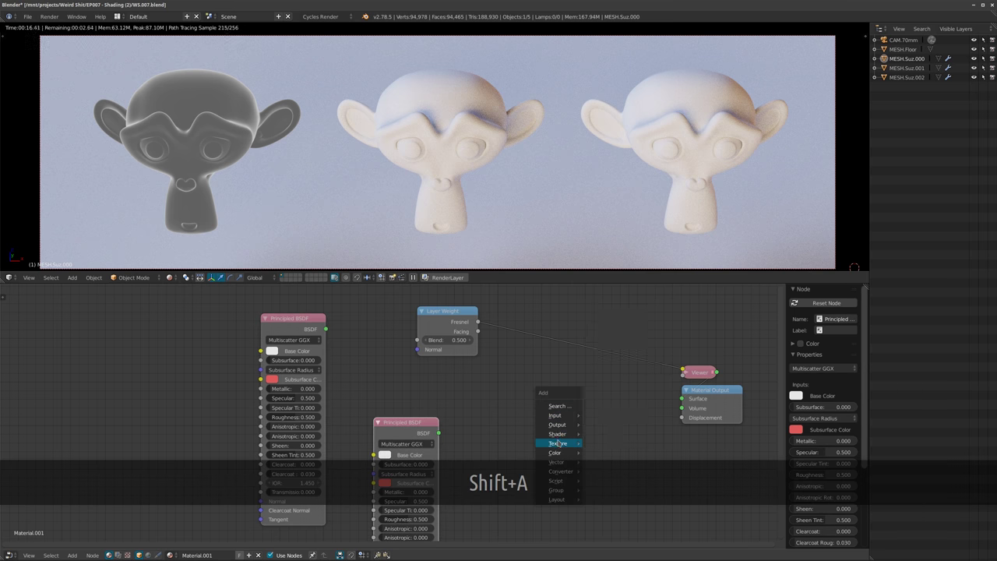
mouse_move(560, 434)
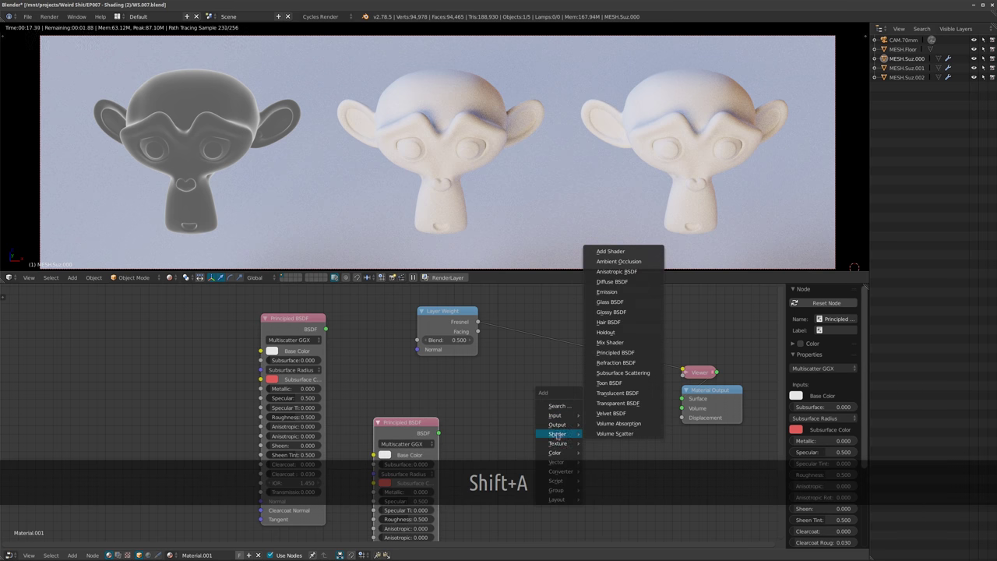
click(610, 342)
click(583, 393)
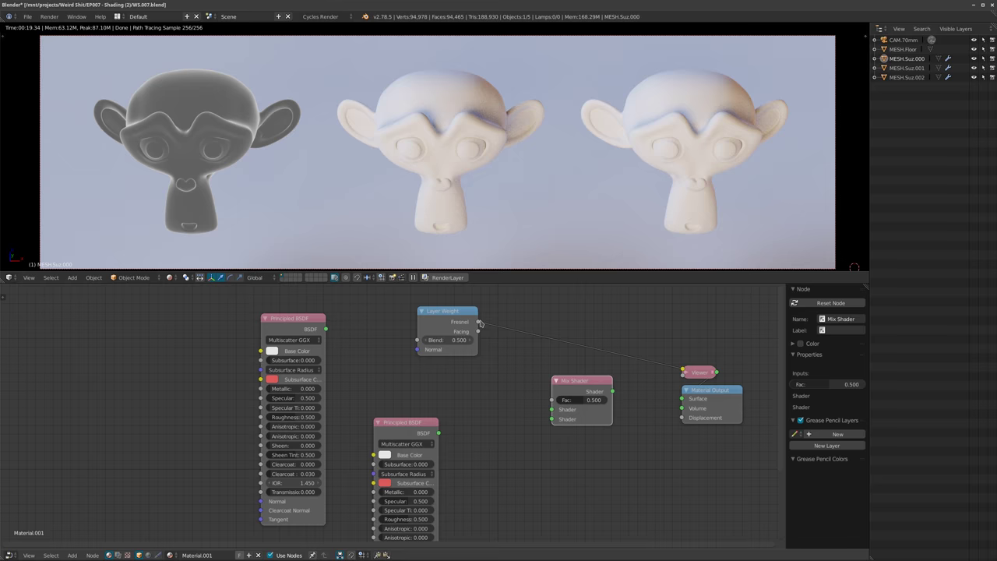
Connect Layer Weight's Fresnel to the Mix Shader's Fac, both Principled BSDFs to its shader inputs, and its output to the Material Output surface.
drag(480, 323, 554, 408)
ctrl+shift+click(570, 392)
middle_drag(416, 382, 380, 395)
drag(332, 334, 561, 406)
drag(449, 439, 561, 425)
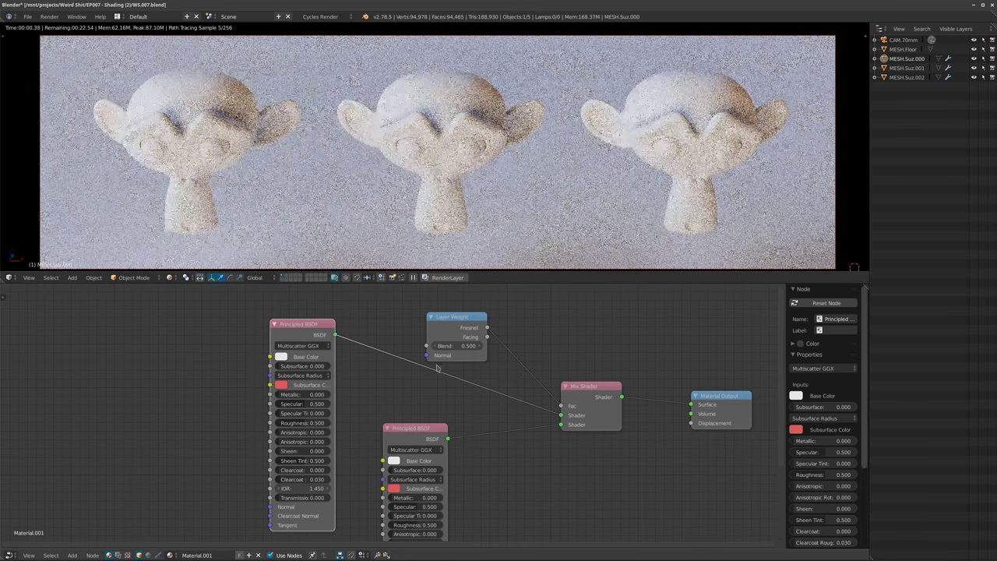
mouse_move(422, 395)
middle_down()
mouse_move(416, 411)
mouse_move(416, 397)
middle_up()
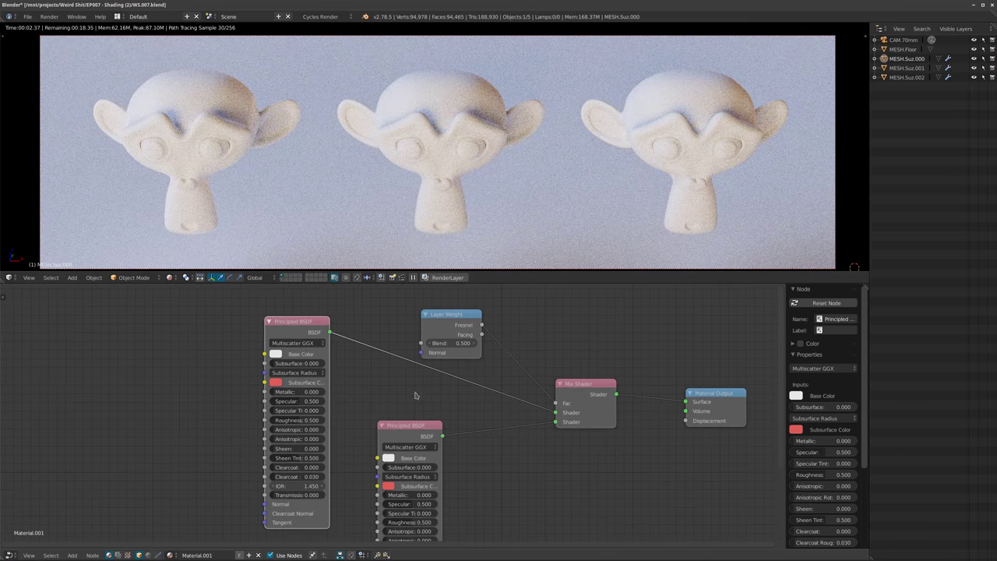
Darken the first Principled BSDF's base color to near black and set its roughness to 0.
click(276, 354)
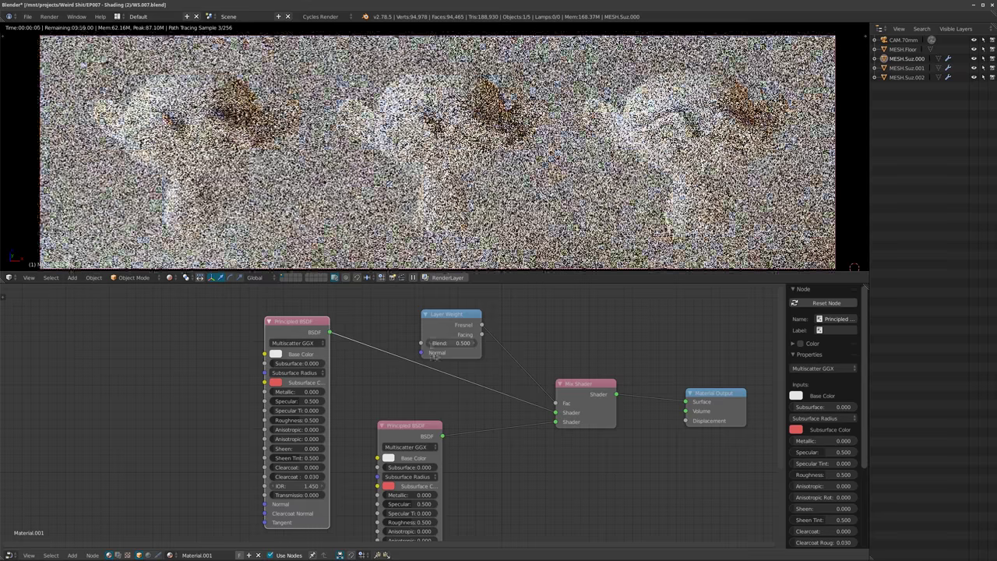
drag(347, 256, 346, 290)
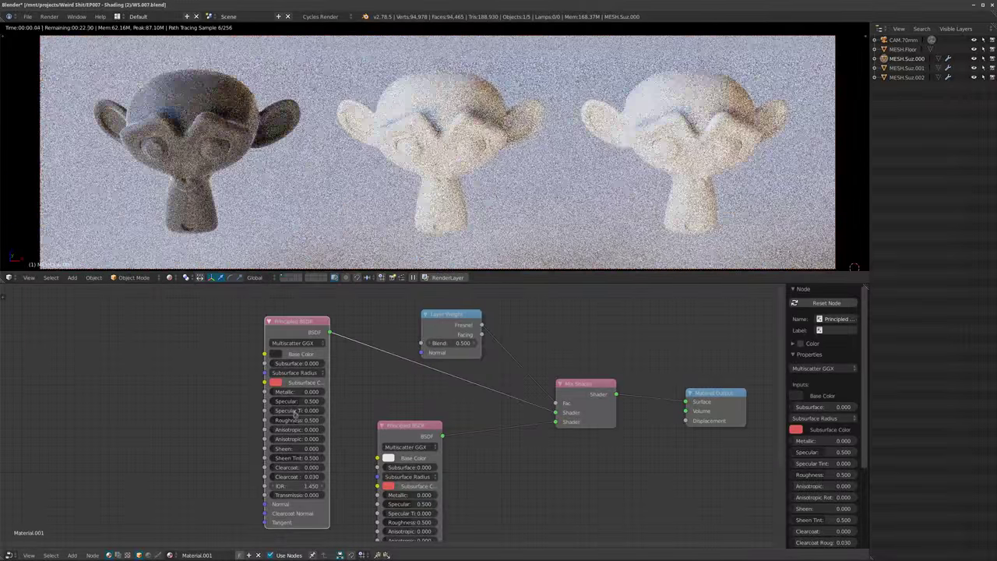
drag(296, 420, 234, 420)
Set the second Principled BSDF's base color to bright cyan.
middle_drag(383, 407, 379, 379)
click(384, 429)
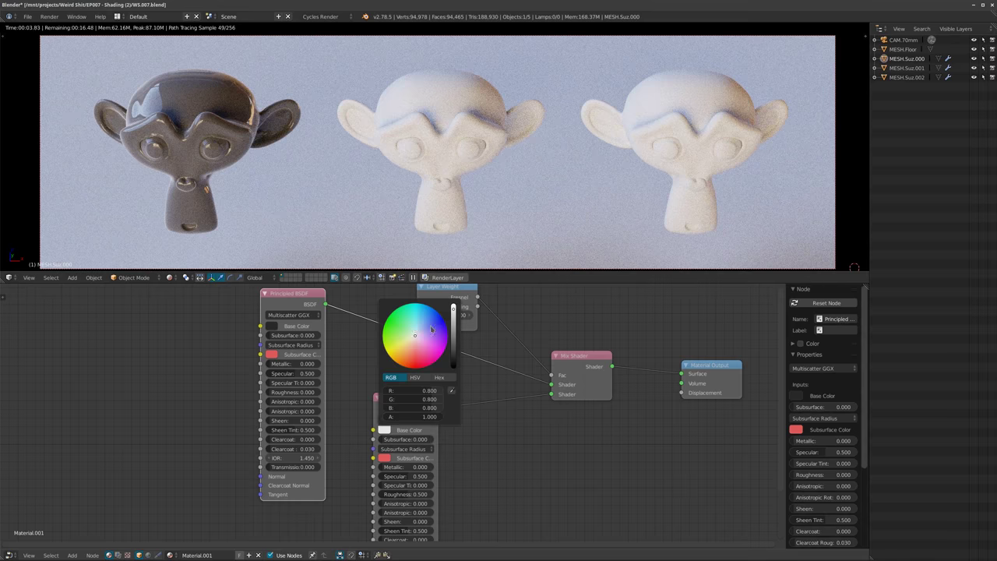
click(418, 330)
middle_drag(511, 449, 515, 423)
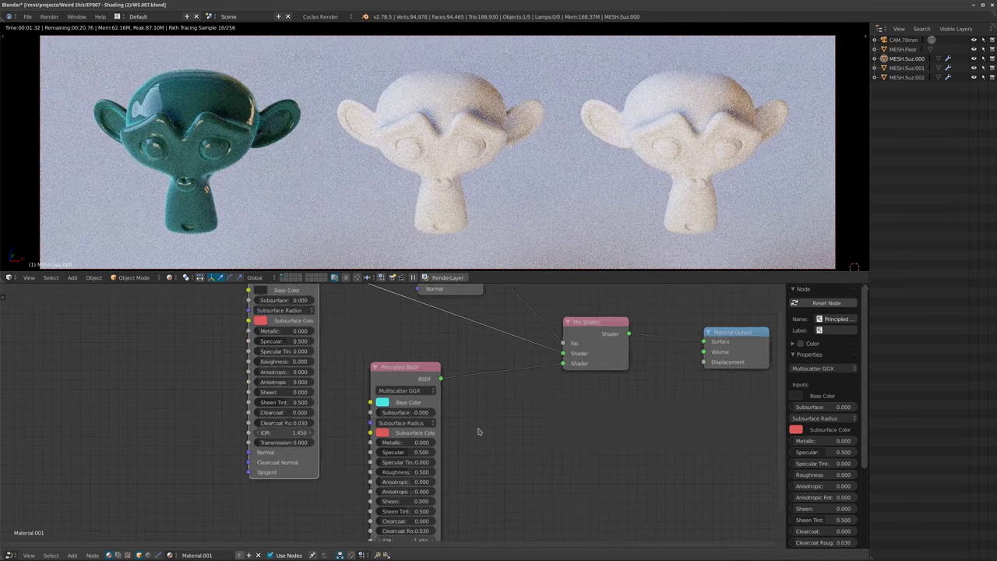
Set the Layer Weight node's Blend to 0.340.
scroll(469, 385, up, 1)
middle_drag(452, 310, 452, 370)
drag(449, 311, 419, 334)
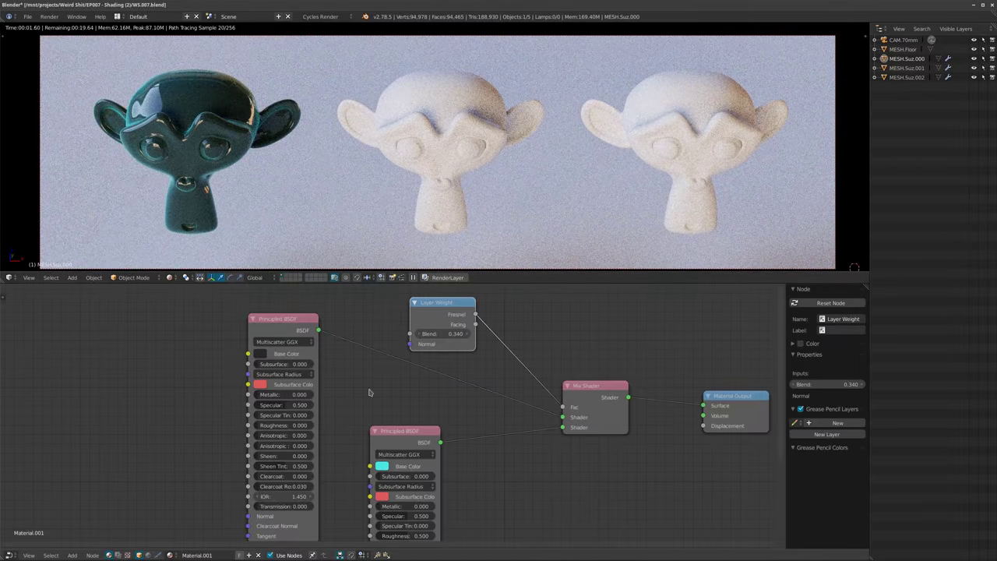
Rearrange the node layout so the Layer Weight node sits directly above the near-black Principled BSDF.
scroll(411, 432, down, 1)
middle_drag(384, 376, 425, 465)
drag(460, 409, 406, 311)
middle_drag(391, 422, 376, 412)
scroll(375, 413, down, 1)
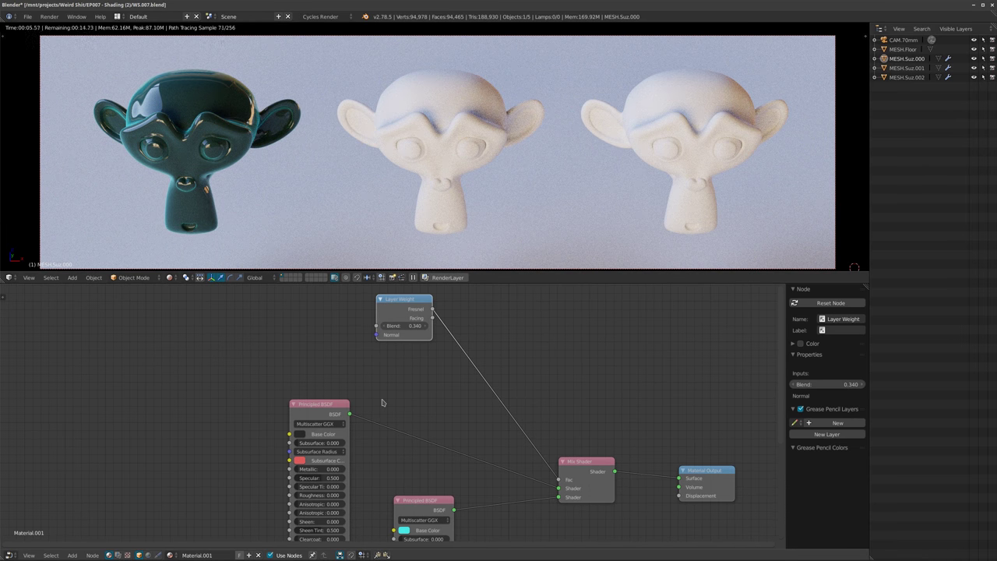
middle_drag(371, 382, 383, 412)
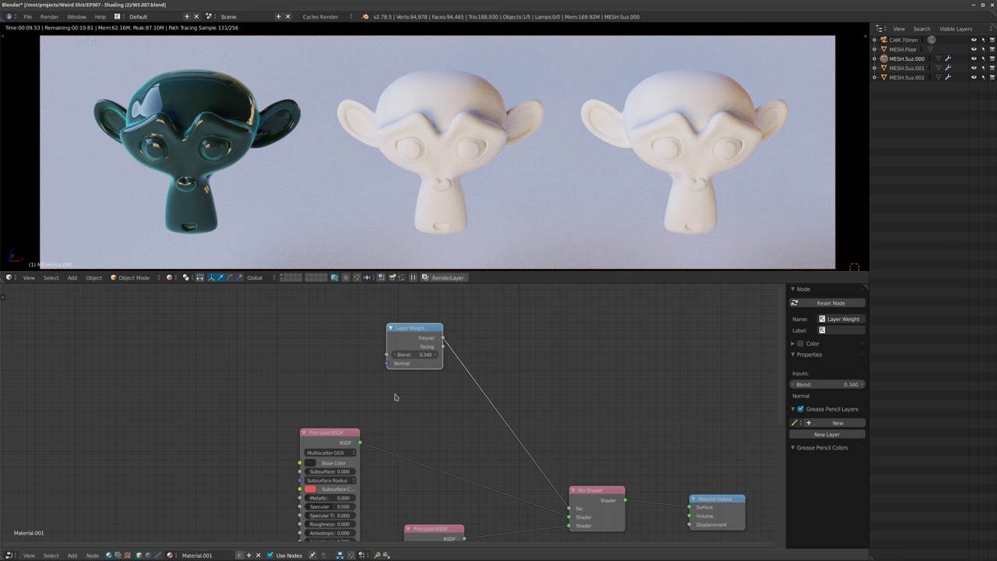
middle_drag(385, 397, 413, 387)
scroll(420, 403, up, 1)
scroll(398, 402, up, 1)
drag(331, 373, 369, 372)
middle_drag(449, 384, 420, 445)
scroll(420, 443, up, 1)
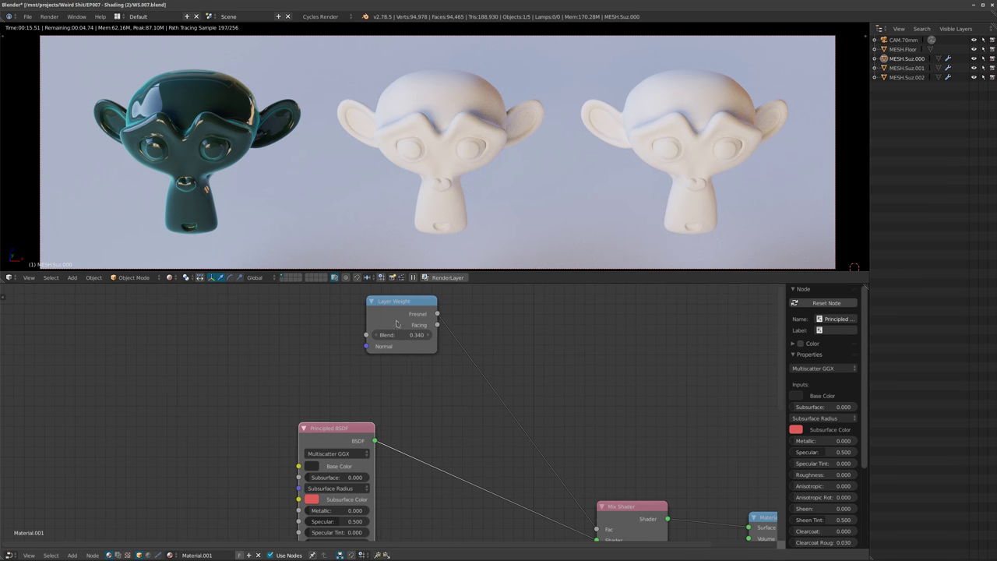
drag(400, 327, 356, 367)
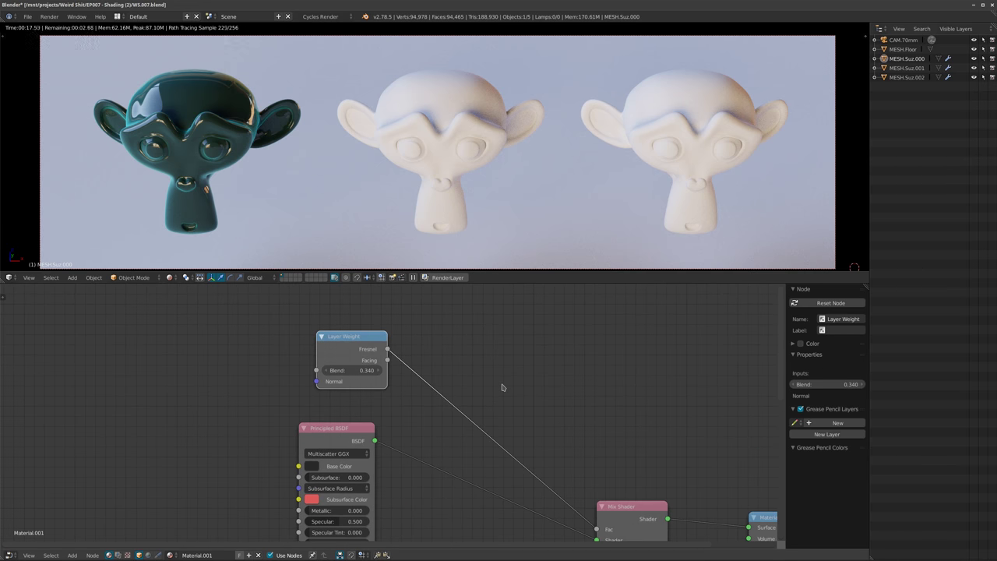
scroll(503, 387, down, 2)
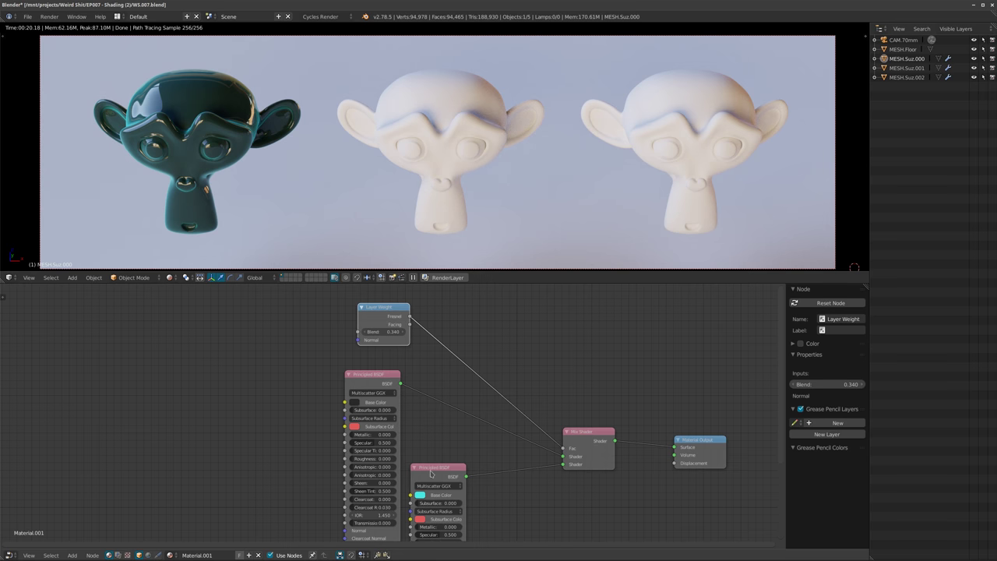
Delete the Mix Shader and the cyan Principled BSDF from the first monkey head's material.
click(608, 450)
key(Delete)
click(438, 467)
key(Delete)
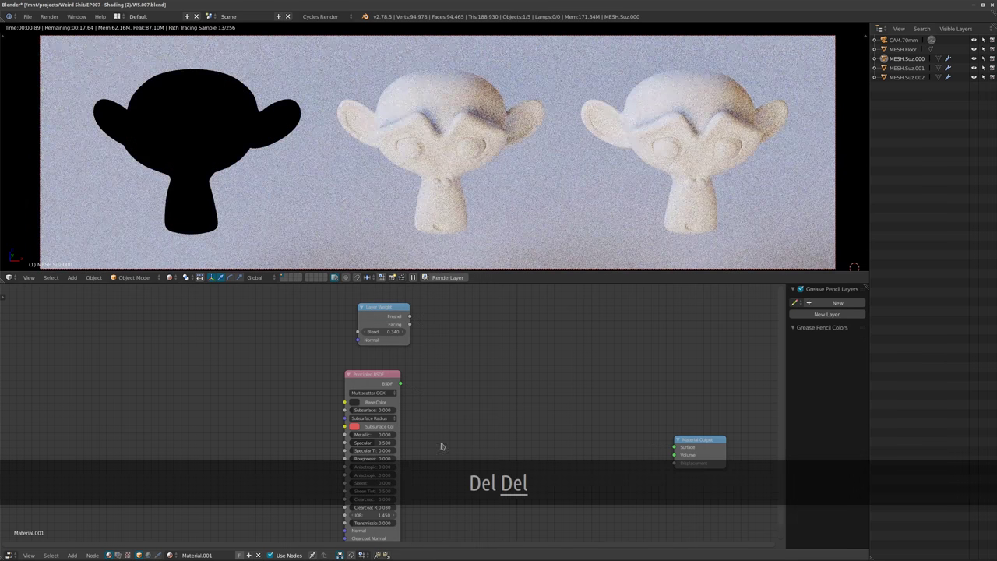
Move the remaining Principled BSDF closer to the Material Output and delete the Layer Weight node.
drag(379, 317, 190, 327)
middle_drag(391, 407, 501, 388)
click(502, 388)
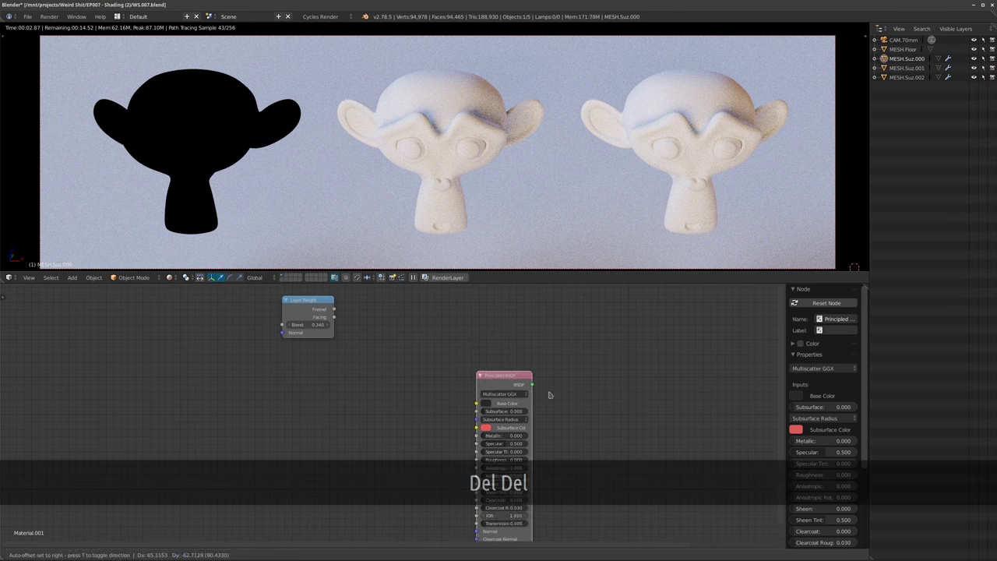
drag(501, 388, 601, 416)
middle_drag(509, 407, 400, 412)
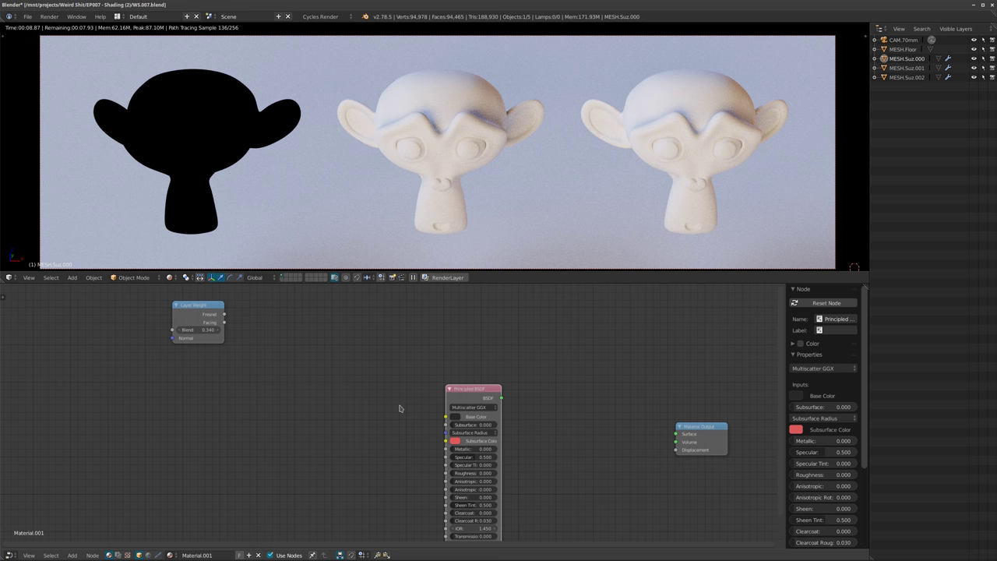
mouse_move(368, 431)
middle_down()
mouse_move(369, 423)
mouse_move(383, 430)
middle_up()
middle_drag(329, 371, 341, 388)
click(231, 340)
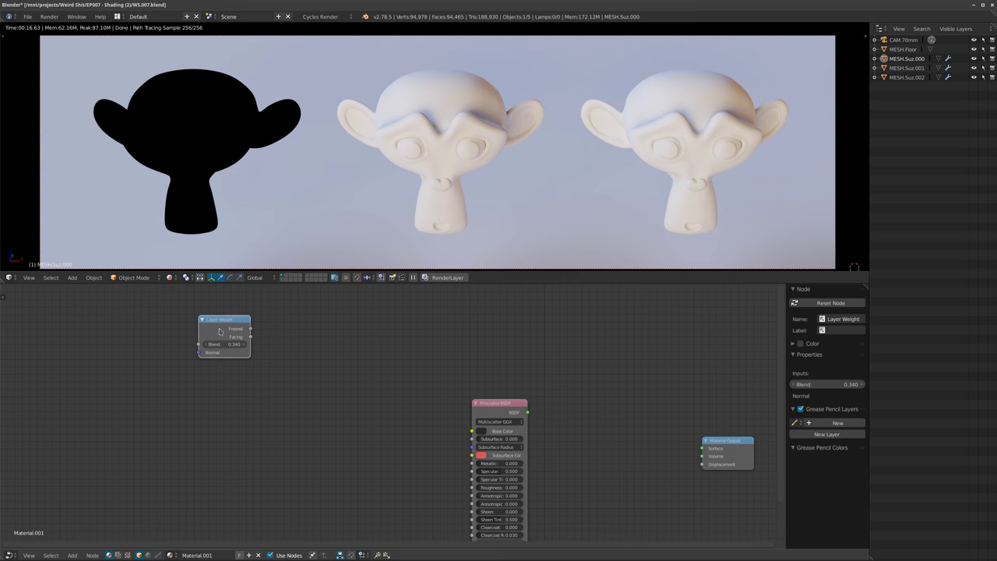
key(Delete)
Reposition the near-black Principled BSDF and connect its output to the Material Output's Surface.
click(493, 413)
drag(493, 413, 534, 376)
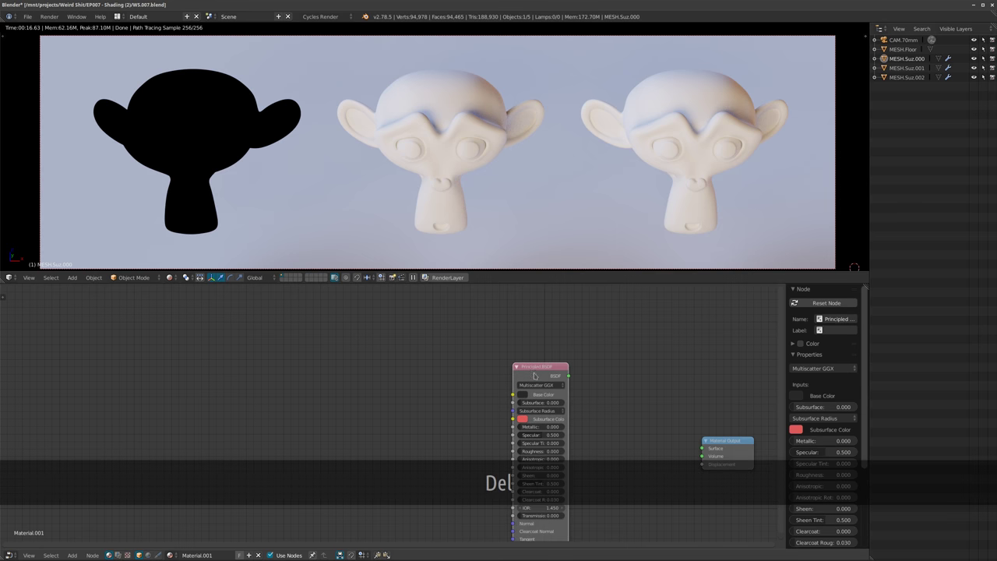
ctrl+shift+click(536, 376)
scroll(367, 363, up, 2)
middle_drag(324, 405, 366, 385)
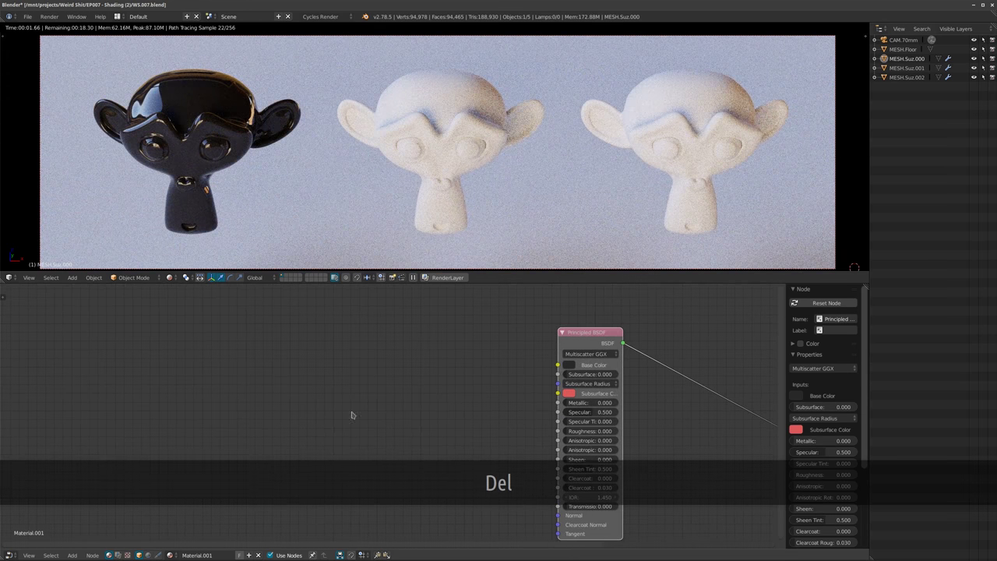
Set the Principled BSDF's Specular to 0 and adjust the node's position to leave room before it.
drag(580, 336, 577, 356)
drag(586, 434, 549, 434)
middle_drag(457, 405, 503, 388)
middle_drag(415, 369, 323, 364)
scroll(498, 374, up, 1)
drag(538, 336, 560, 348)
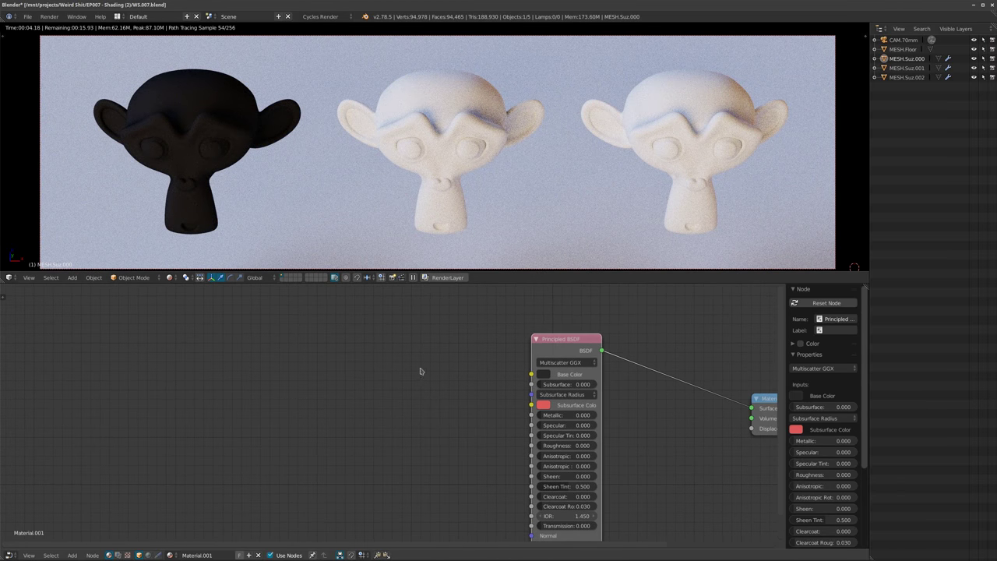
Add a Noise Texture node ahead of the Principled BSDF and preview its Color output on the monkey head.
key(shift+a)
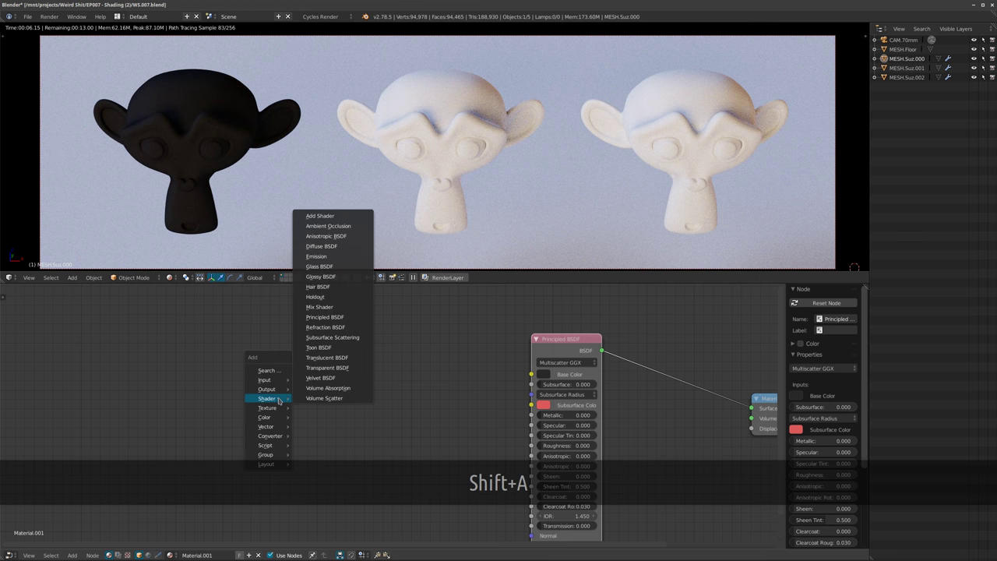
mouse_move(286, 413)
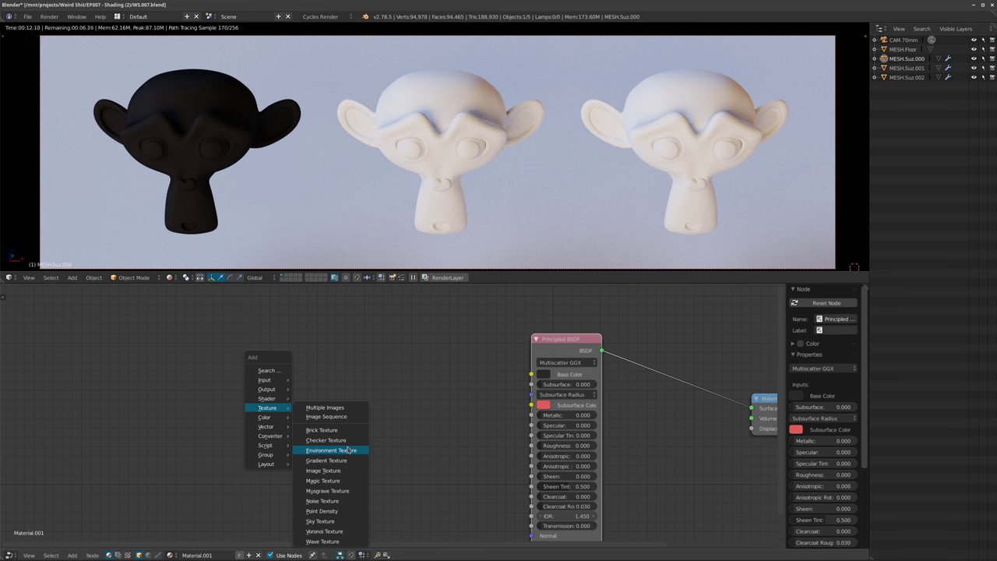
click(334, 502)
click(250, 374)
middle_drag(399, 425, 465, 433)
drag(371, 403, 414, 409)
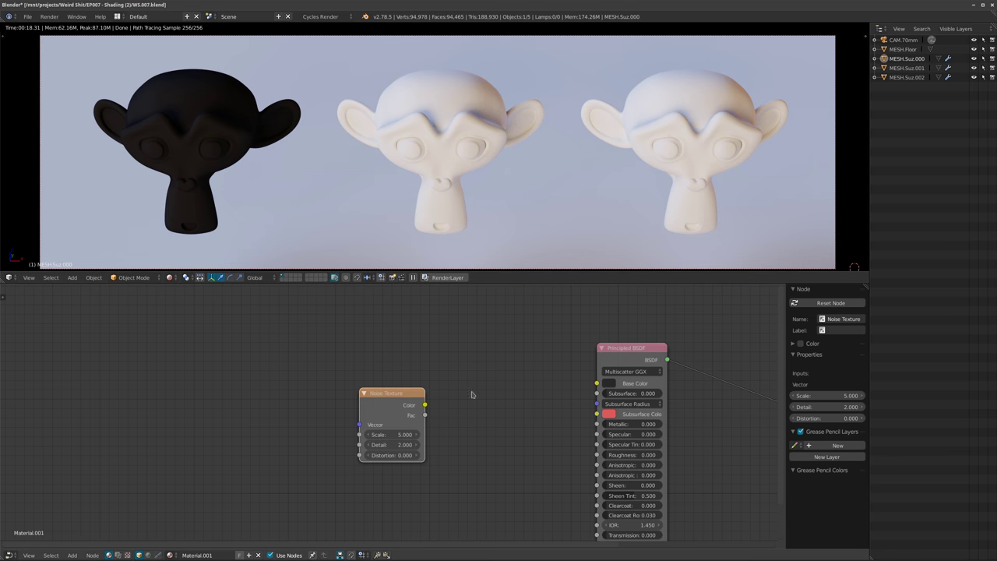
ctrl+shift+click(314, 397)
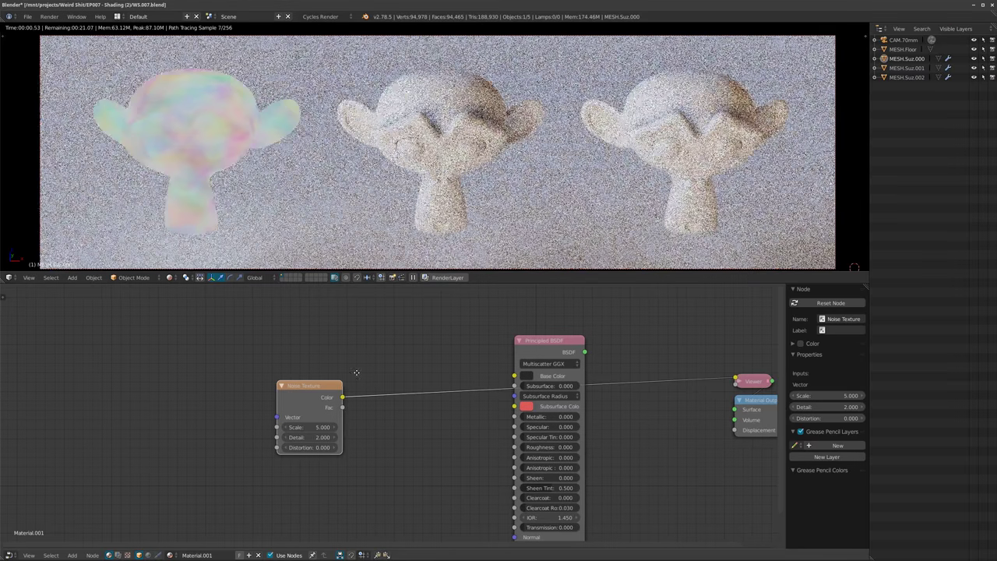
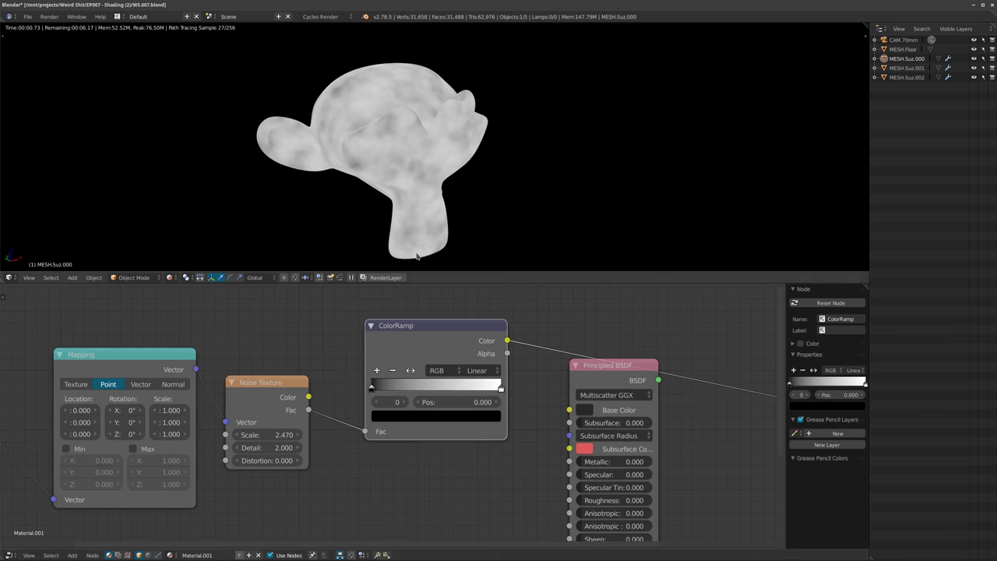
Move the ColorRamp's black stop to position 0.397 and its white stop to 0.710.
scroll(478, 382, up, 2)
drag(346, 378, 389, 377)
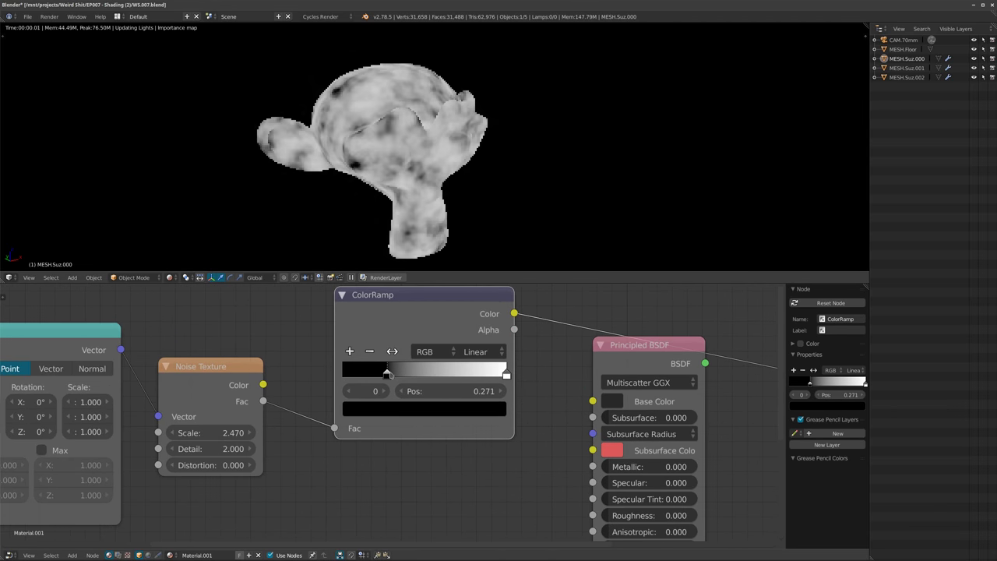
drag(506, 376, 459, 376)
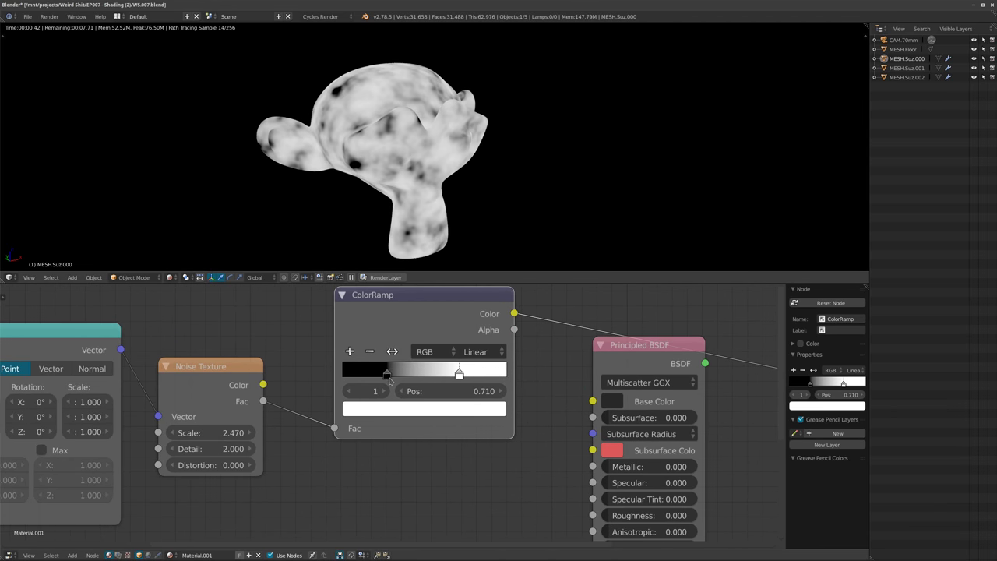
drag(390, 380, 403, 380)
drag(403, 375, 418, 372)
Color the ColorRamp's black stop dark red and its white stop golden yellow.
click(422, 410)
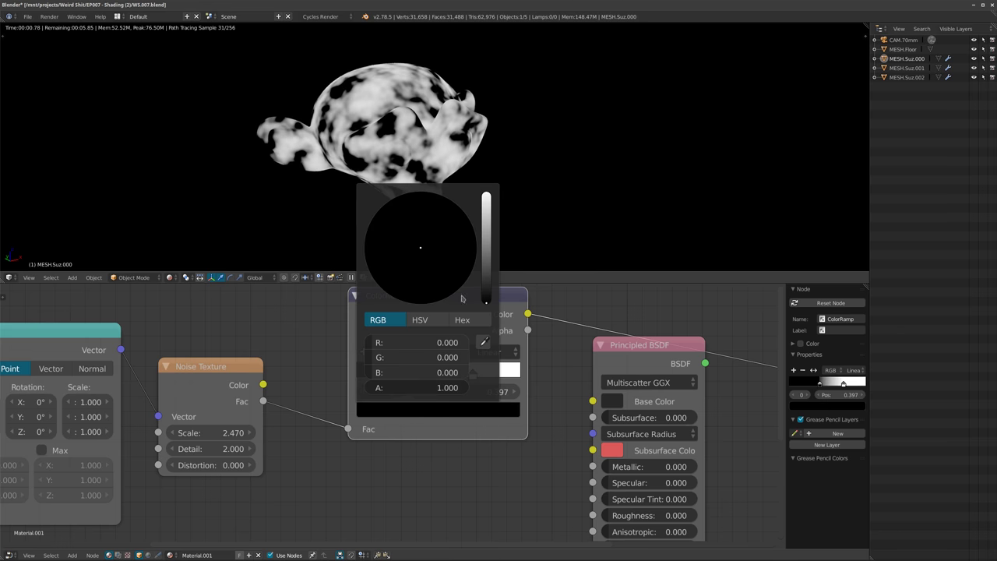
drag(489, 272, 487, 237)
drag(434, 279, 420, 293)
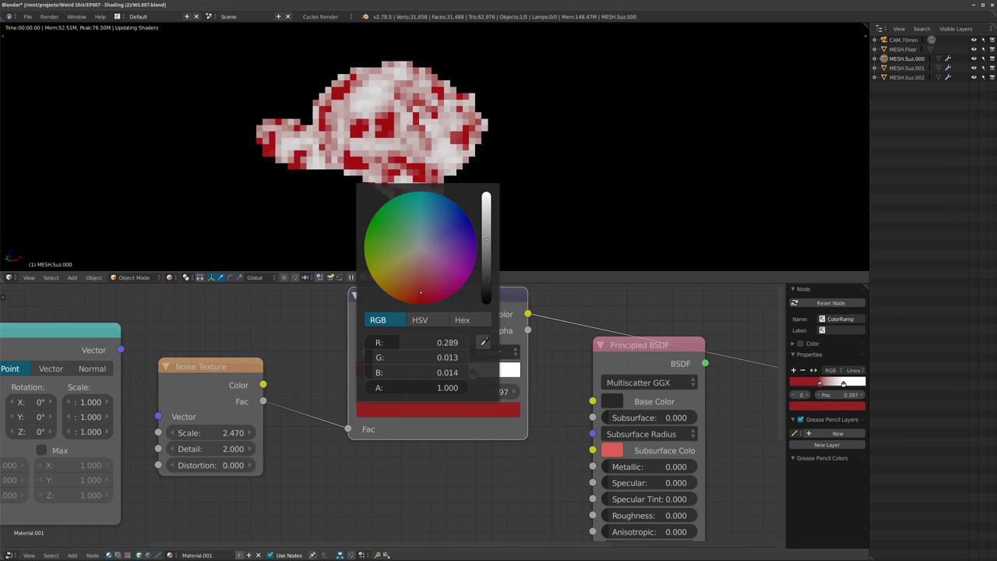
click(473, 374)
click(474, 411)
click(484, 341)
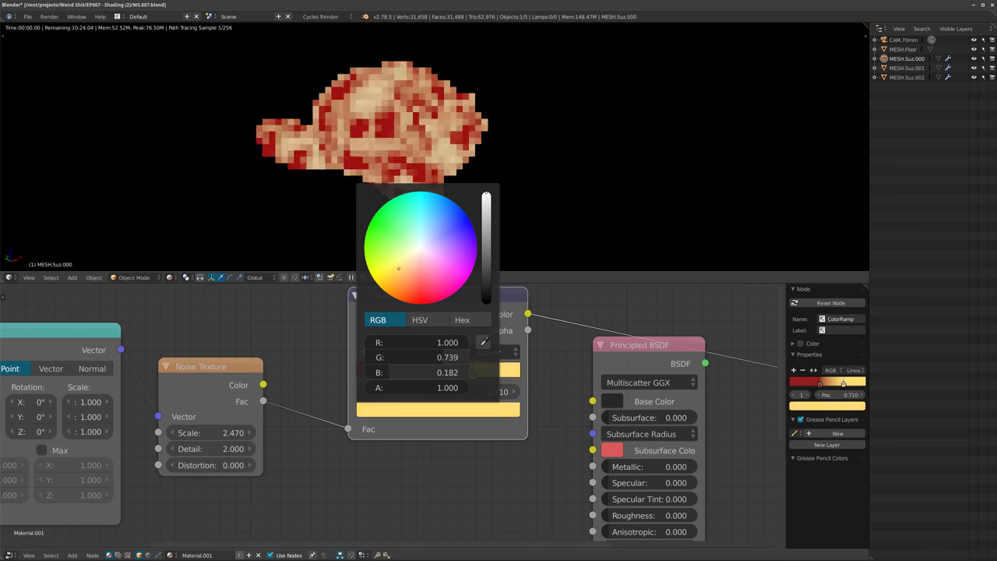
Connect the Principled BSDF to the Material Output, feed the ColorRamp's Color into its Base Color, and align the ColorRamp beside it.
middle_drag(506, 374, 409, 367)
scroll(444, 362, down, 2)
ctrl+shift+click(494, 356)
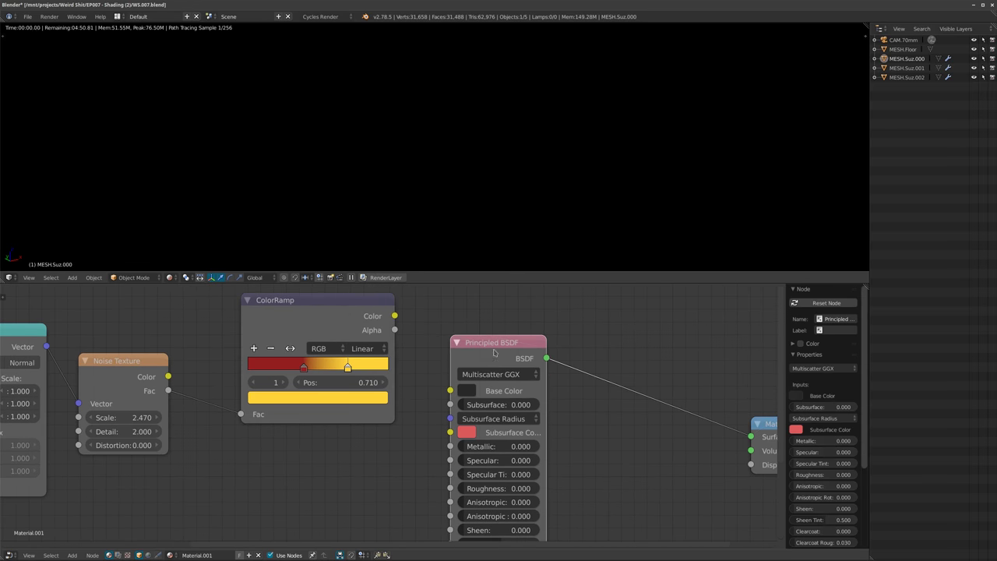
ctrl+shift+click(359, 321)
ctrl+shift+click(494, 357)
drag(395, 316, 452, 390)
drag(351, 322, 359, 365)
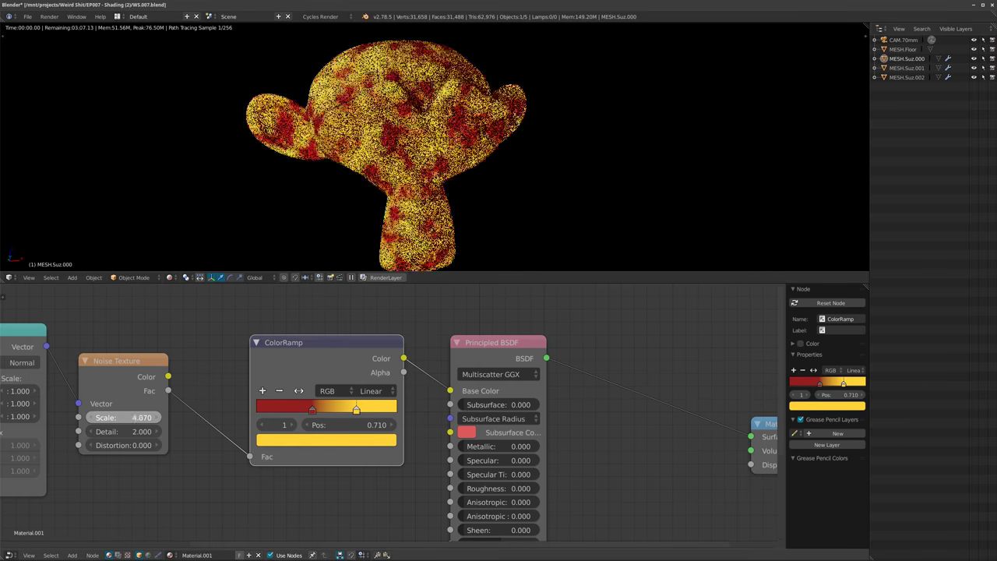
Move the Mapping node away from the Noise Texture and set the Noise Texture's Scale to 1.300.
drag(118, 419, 125, 419)
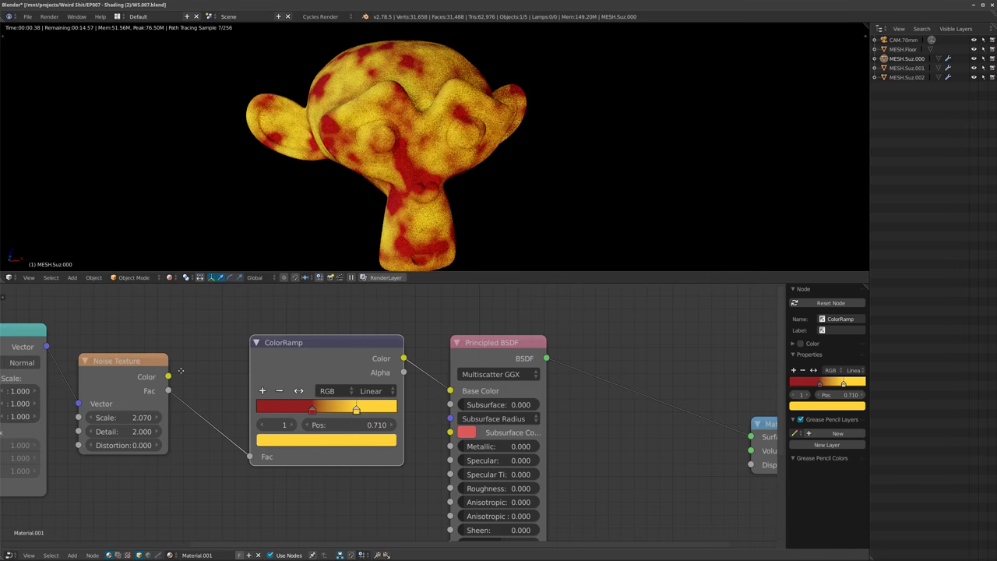
scroll(89, 399, down, 3)
middle_drag(81, 394, 335, 389)
scroll(333, 387, up, 4)
drag(262, 341, 239, 342)
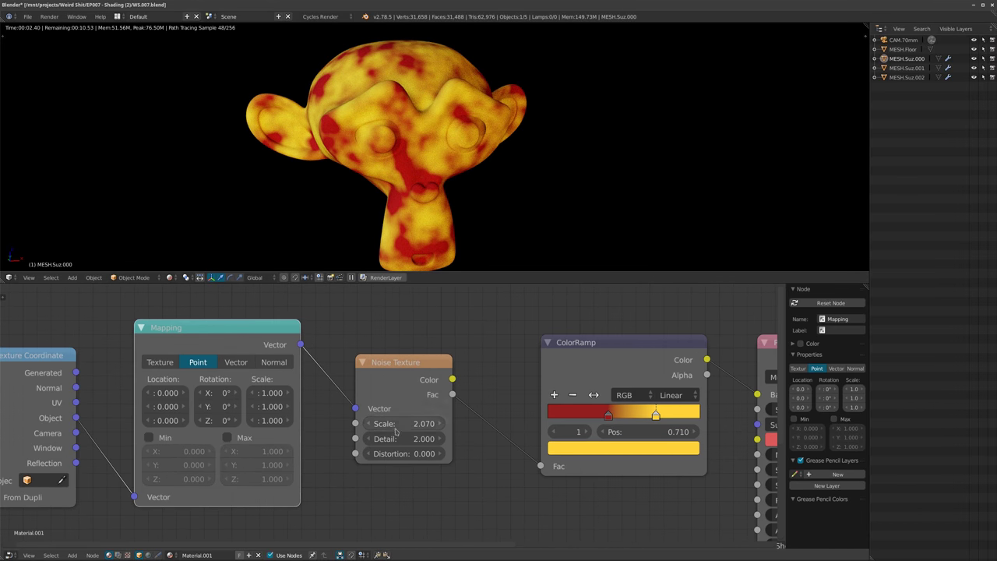
drag(385, 428, 400, 428)
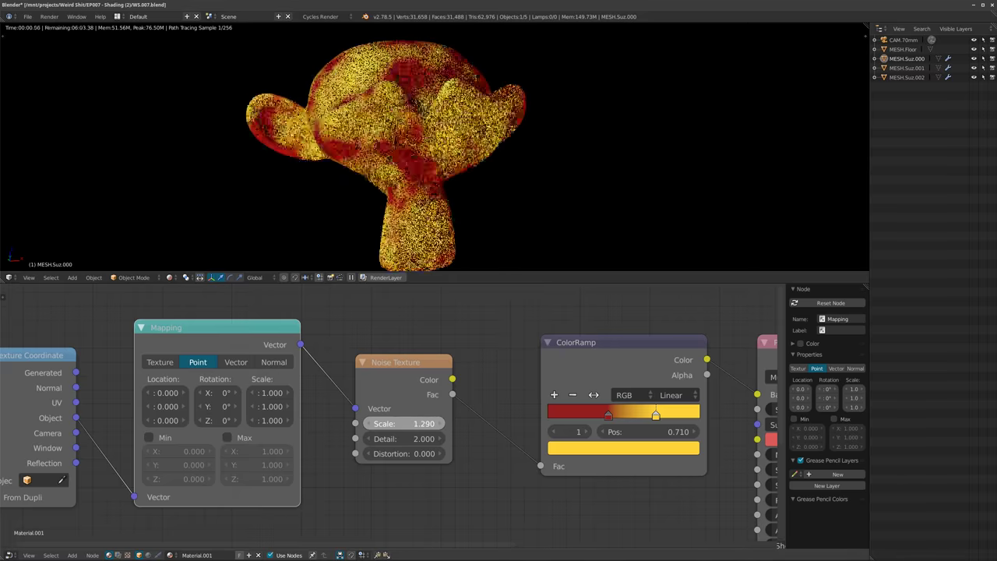
drag(401, 423, 403, 423)
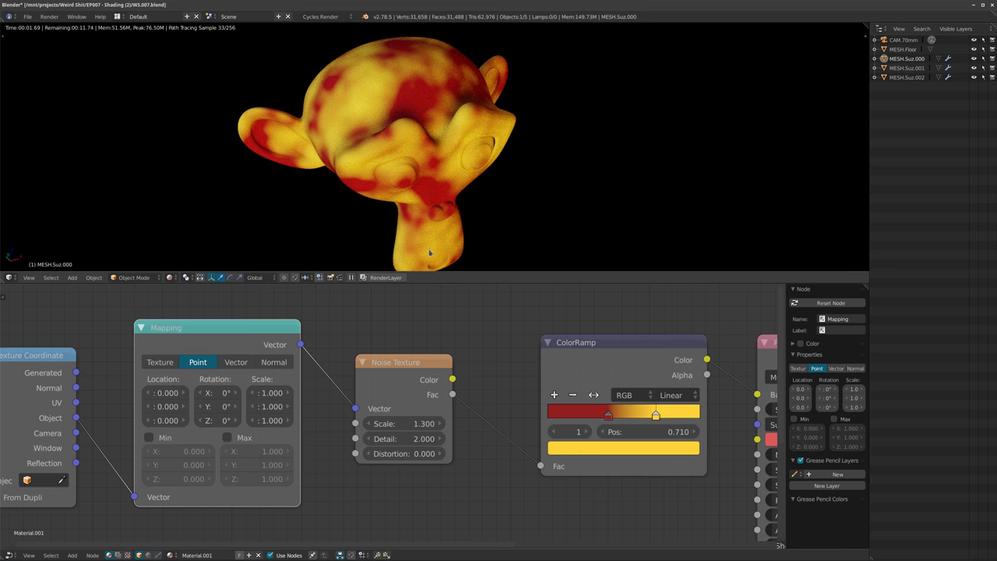
Compare the Noise Texture's Detail at 16 and 1 on the monkey head, leaving it at 16.
middle_drag(396, 244, 470, 211)
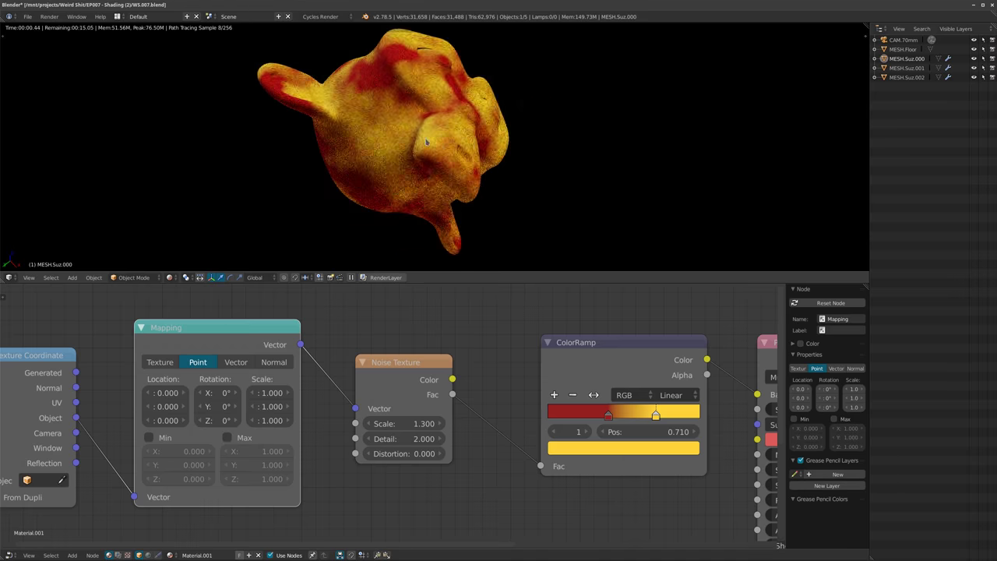
middle_drag(426, 142, 426, 287)
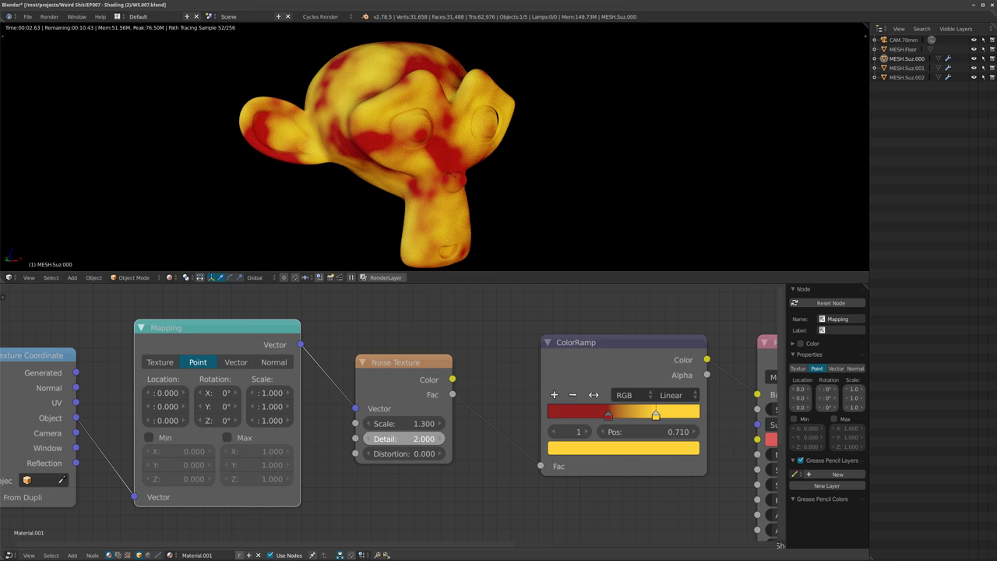
scroll(440, 133, up, 3)
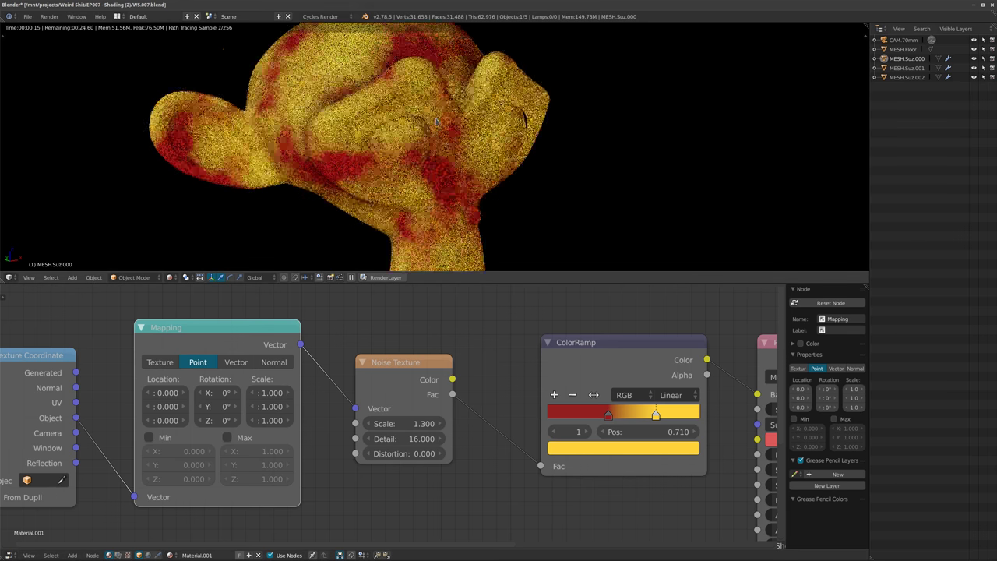
middle_drag(435, 165, 426, 221)
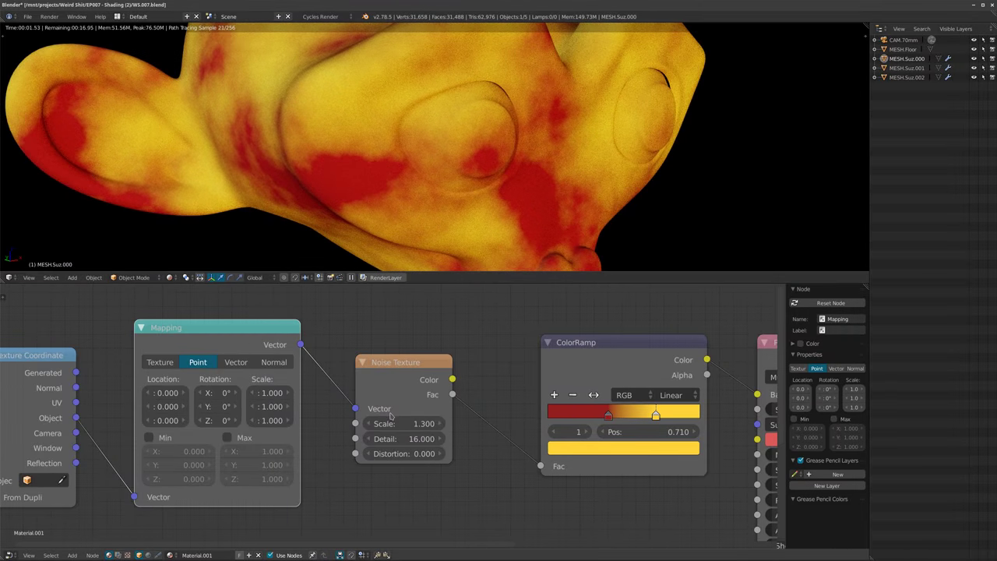
click(397, 438)
text(1)
key(Return)
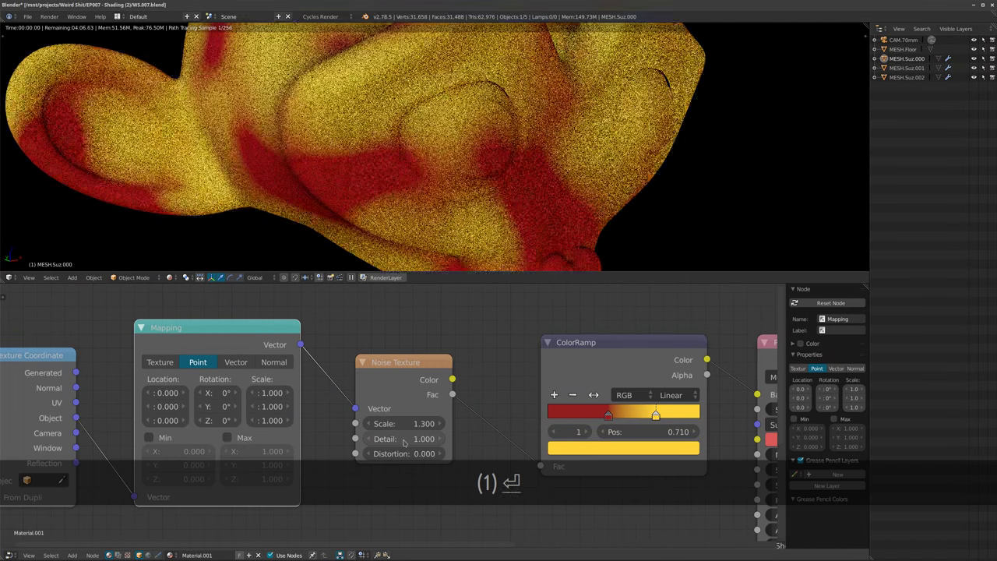
drag(395, 439, 460, 439)
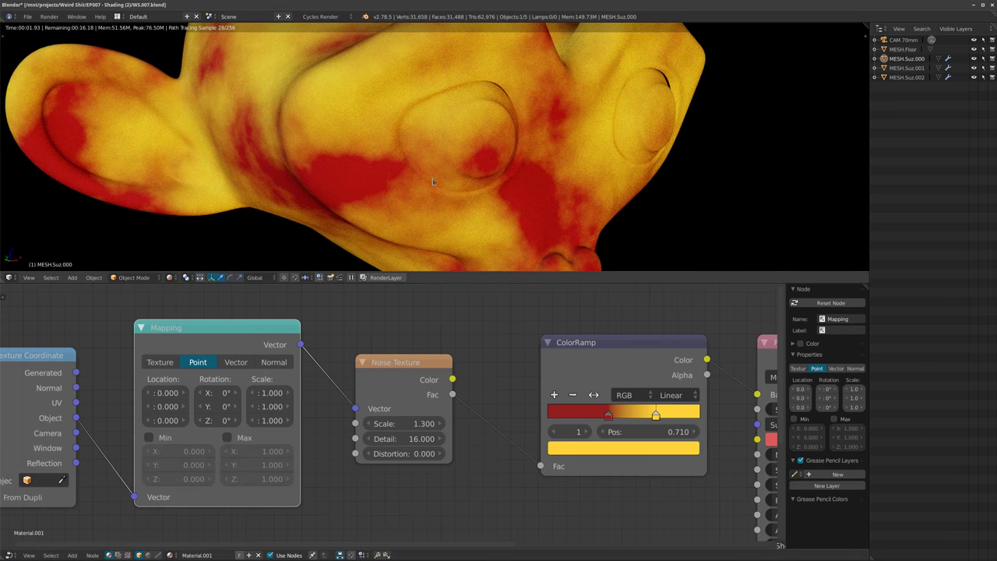
Set the Noise Texture's Distortion to 3.700 and inspect the pattern on the monkey head.
drag(402, 453, 428, 453)
scroll(395, 183, down, 1)
mouse_move(394, 183)
middle_down()
mouse_move(480, 206)
mouse_move(401, 187)
middle_up()
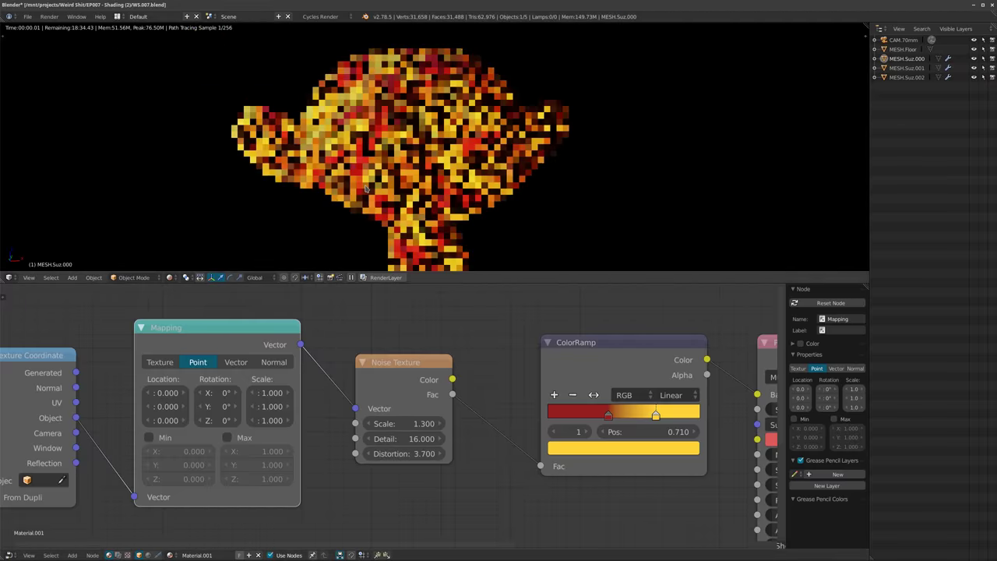
Reposition the Noise Texture and ColorRamp nodes so they sit closer to the Mapping node.
drag(398, 371, 417, 365)
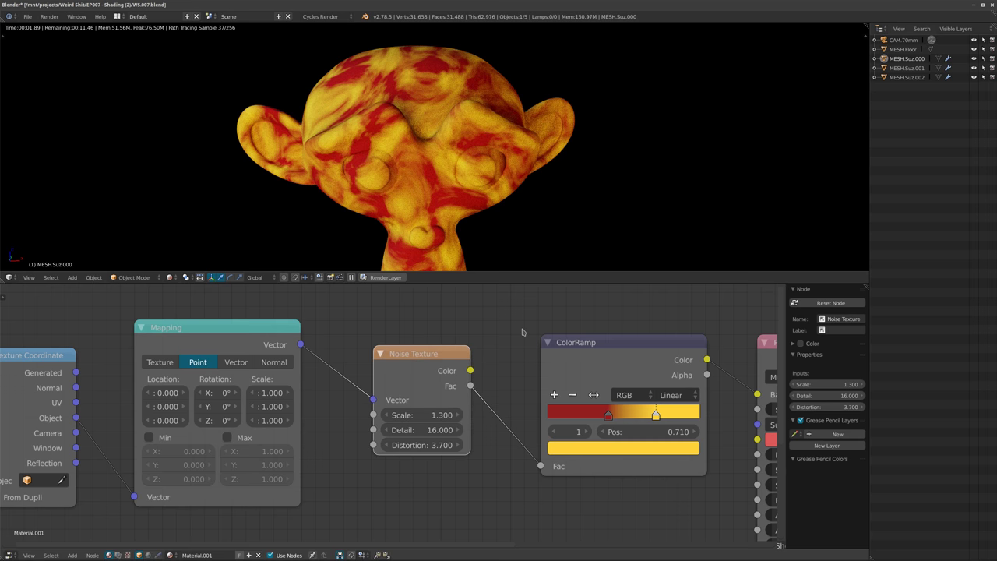
middle_drag(413, 202, 457, 211)
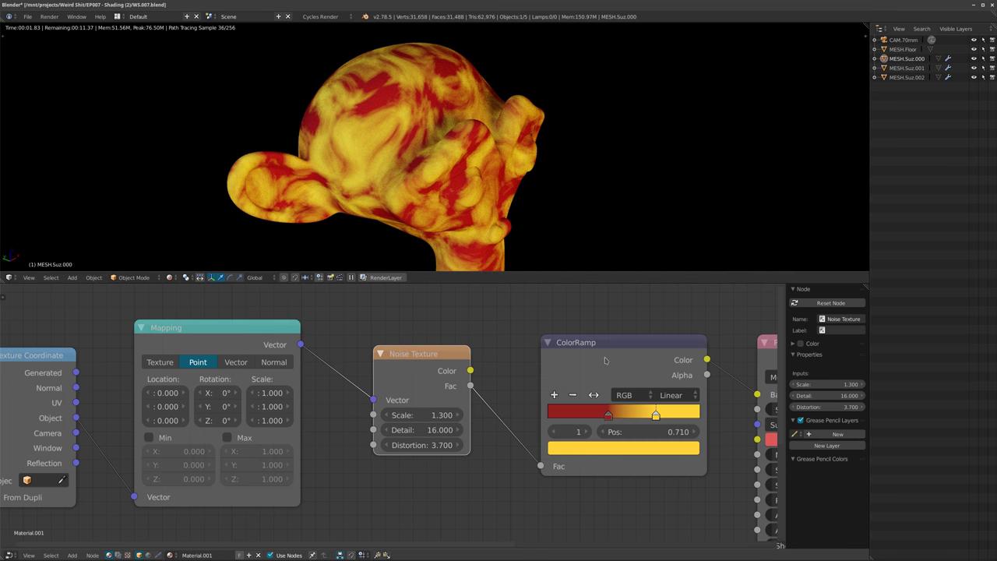
drag(592, 342, 558, 331)
drag(463, 380, 439, 384)
middle_drag(460, 248, 432, 193)
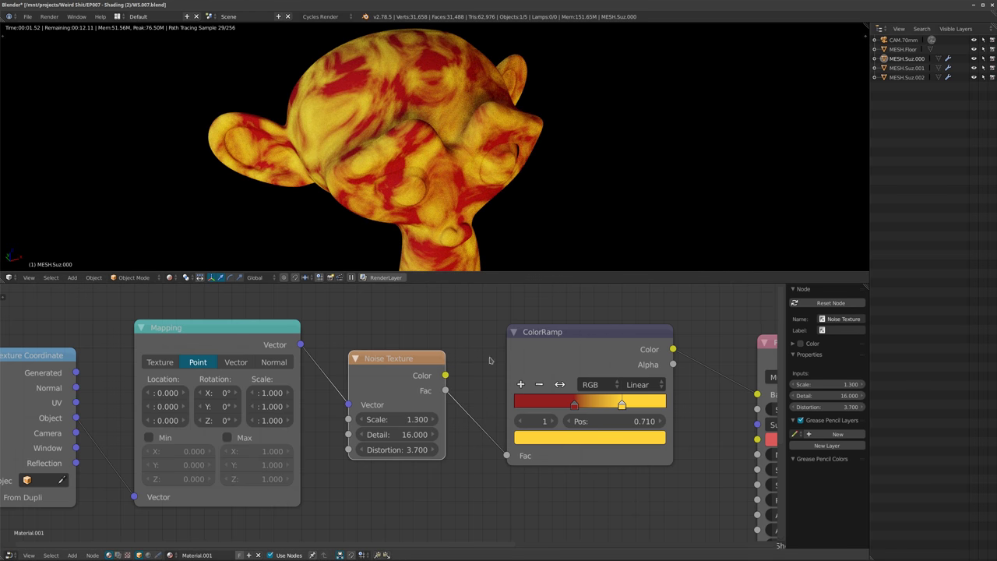
Add a green color stop at position 0.553 between the ColorRamp's red and yellow stops, and inspect the monkey head.
click(521, 384)
click(579, 441)
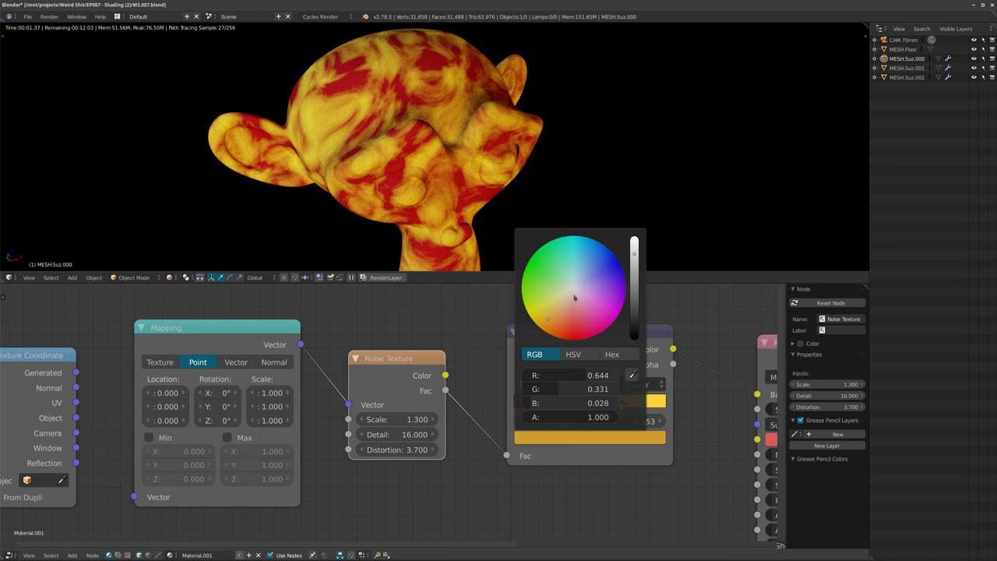
drag(546, 315, 536, 295)
middle_drag(335, 156, 425, 225)
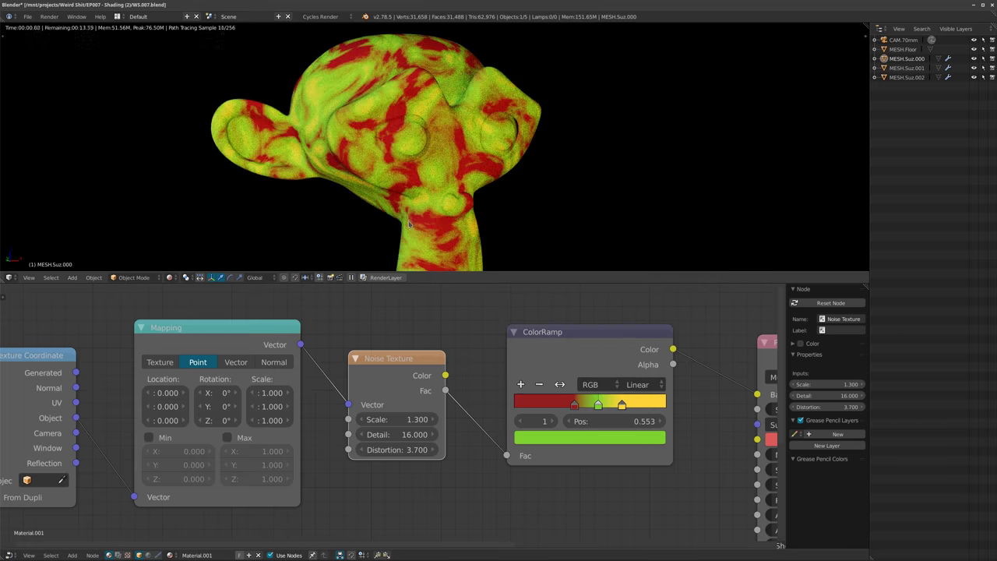
scroll(409, 223, down, 3)
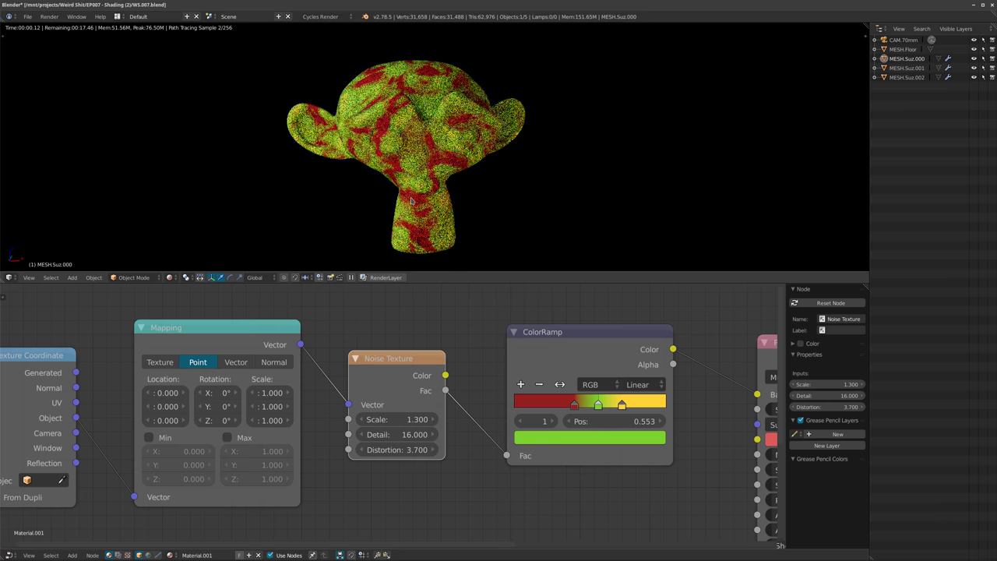
middle_drag(412, 201, 463, 218)
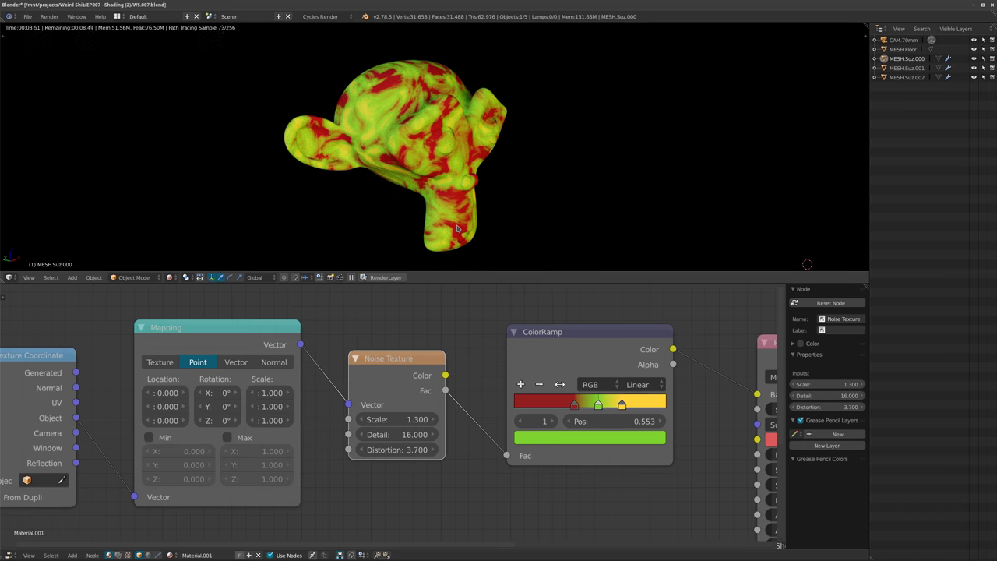
Move the Texture Coordinate, Mapping, Noise Texture and ColorRamp nodes together, farther away from the Principled BSDF.
scroll(441, 372, down, 4)
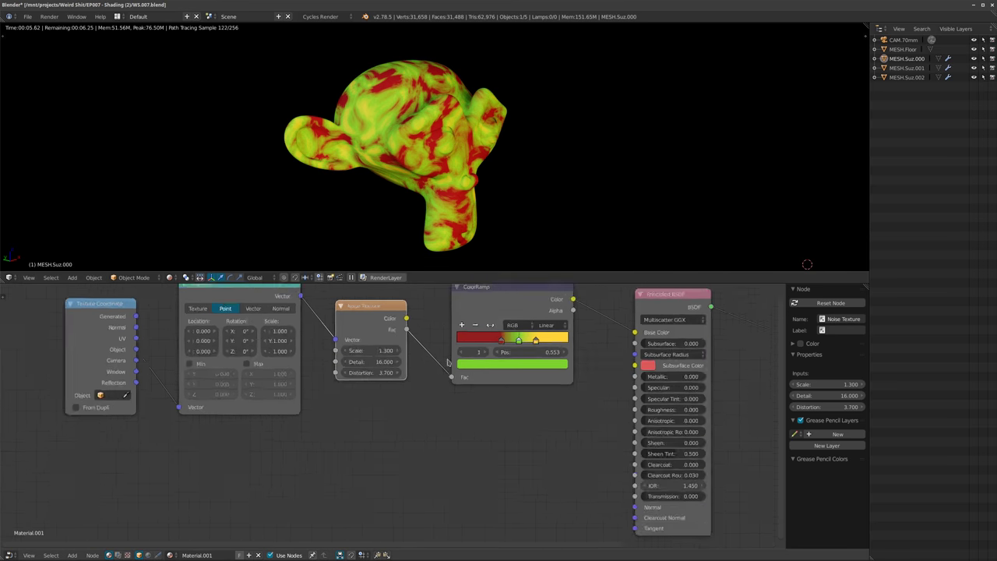
key(a)
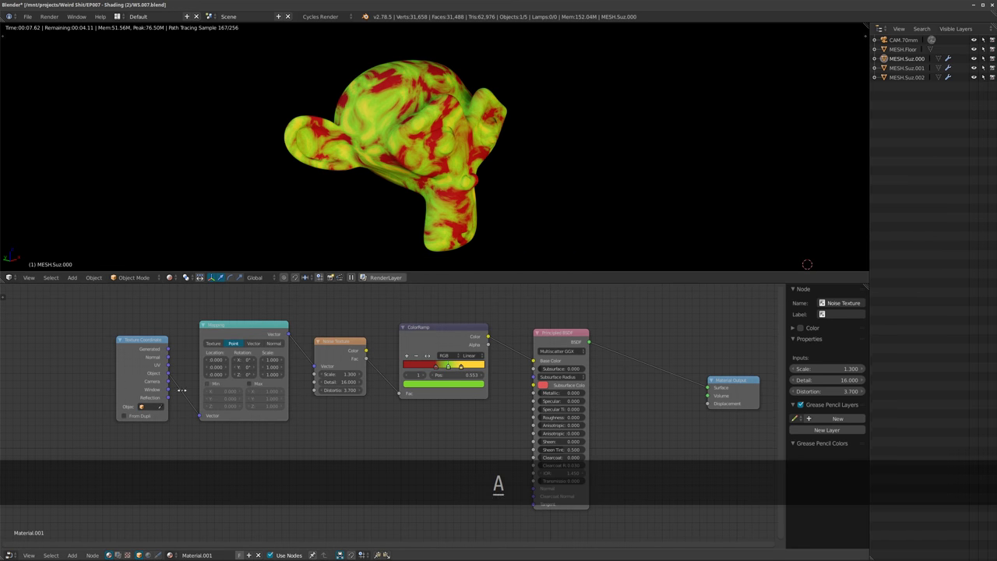
key(b)
drag(81, 325, 469, 461)
key(g)
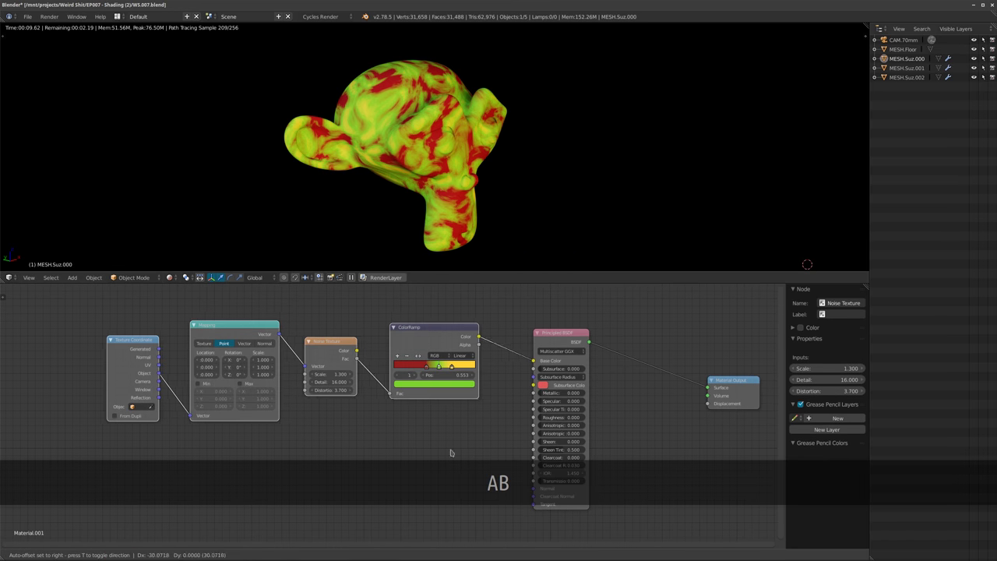
click(305, 413)
Add a Brick Texture node in the free space below the ColorRamp.
middle_drag(334, 396, 378, 393)
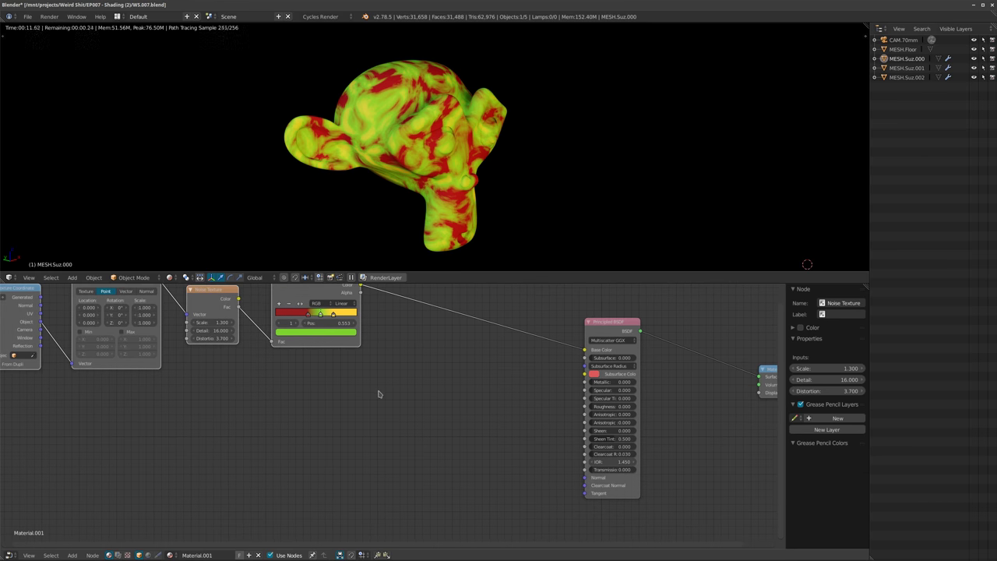
key(a)
key(shift+a)
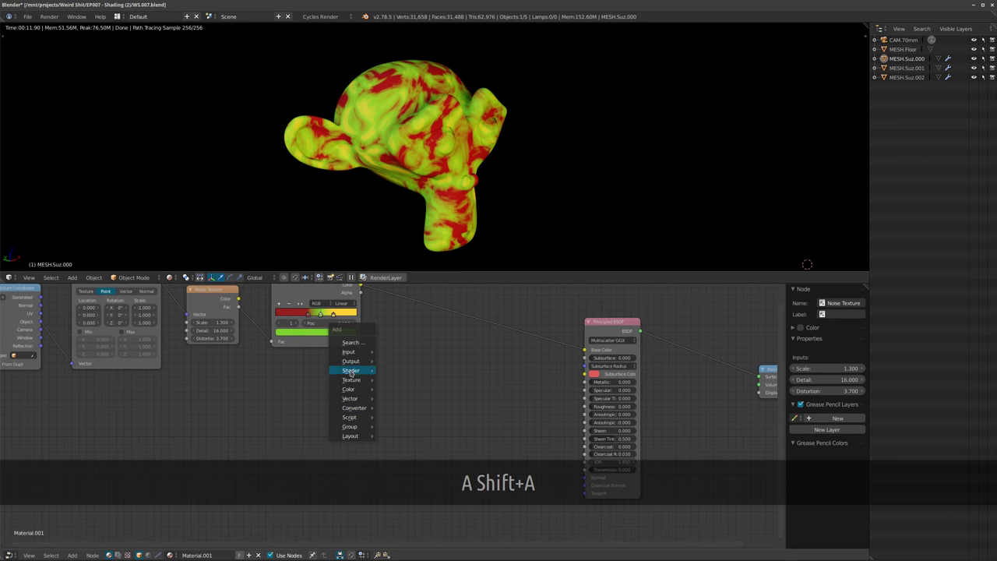
mouse_move(350, 371)
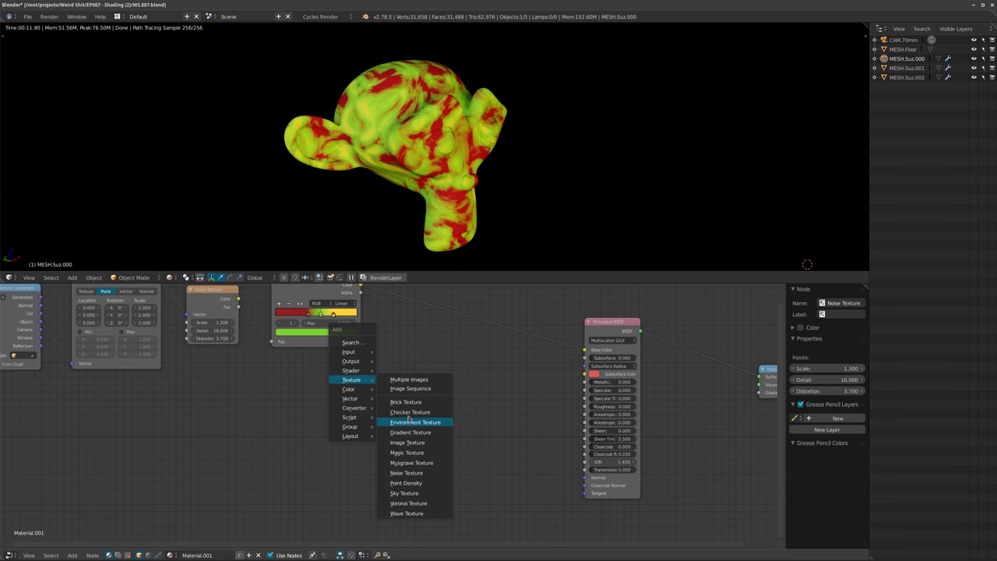
click(406, 401)
click(341, 356)
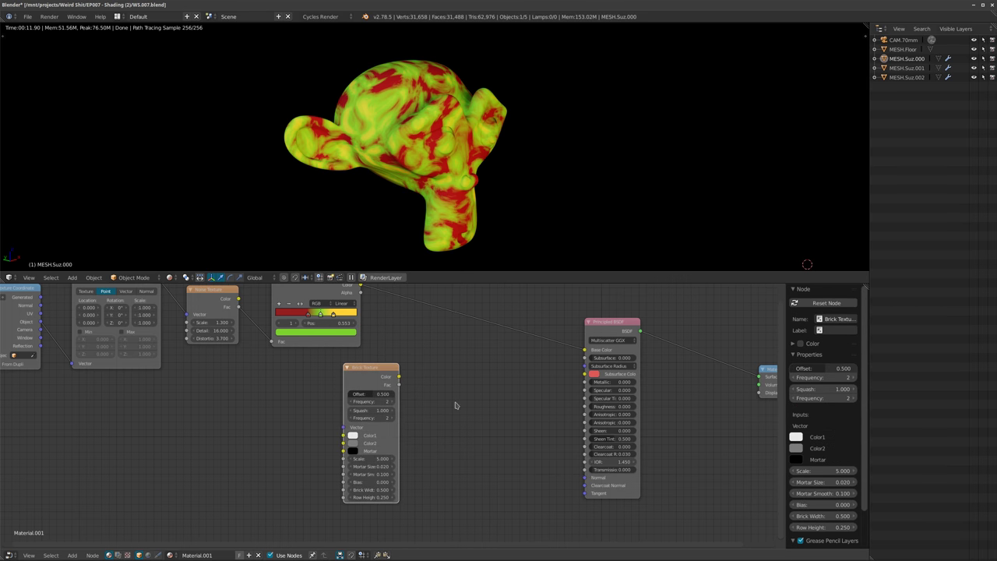
Preview the Brick Texture's output directly on the monkey head and view it from the front.
scroll(420, 425, up, 3)
middle_drag(457, 404, 547, 411)
ctrl+shift+click(388, 409)
scroll(499, 401, up, 1)
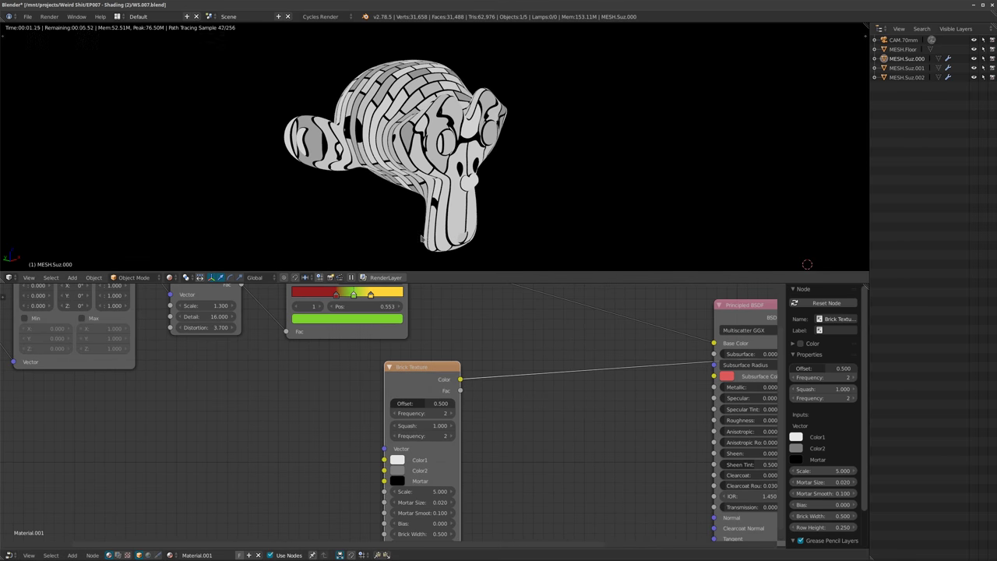
middle_drag(473, 202, 417, 218)
key(Home)
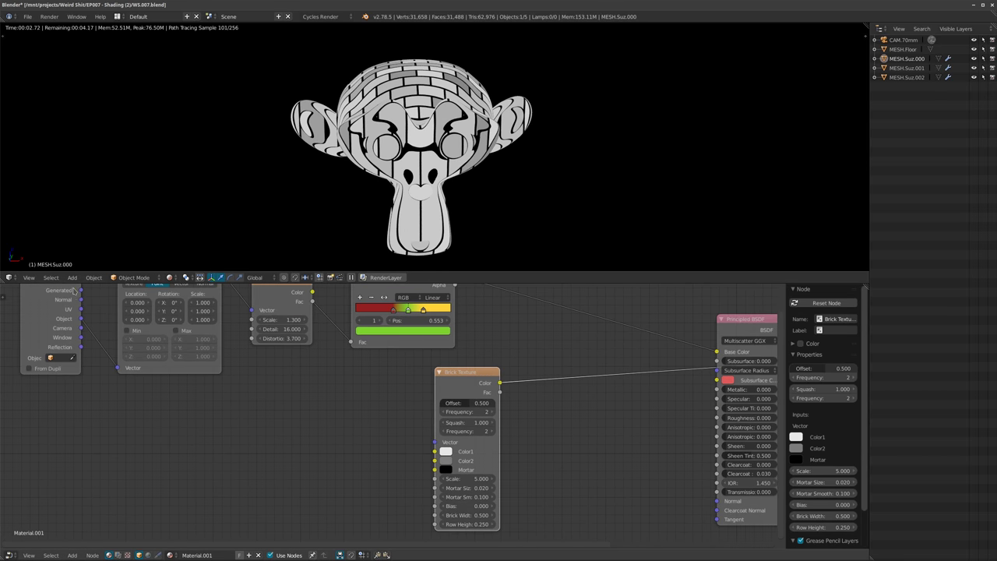
Connect the Mapping node's Vector output to the Brick Texture's Vector input and inspect the bricks on the head.
middle_drag(214, 410, 218, 425)
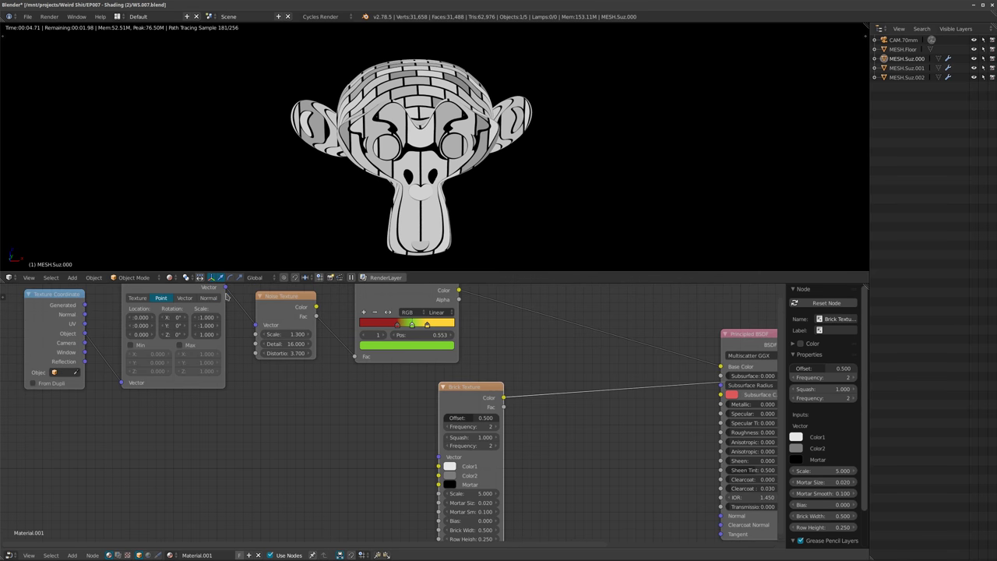
drag(226, 288, 439, 457)
middle_drag(521, 218, 584, 199)
scroll(549, 212, up, 1)
middle_drag(483, 141, 811, 222)
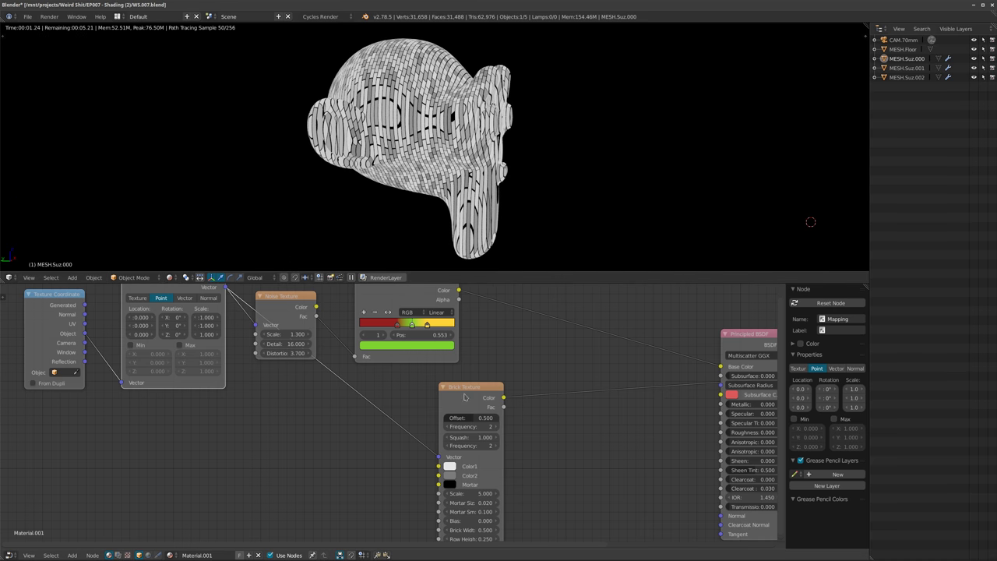
Spread out the Brick Texture, Noise Texture and ColorRamp nodes, and examine the brick stretching on the monkey's face.
drag(449, 453, 383, 463)
drag(275, 297, 305, 305)
drag(389, 295, 472, 289)
drag(320, 313, 361, 303)
scroll(424, 353, up, 2)
middle_drag(424, 354, 436, 314)
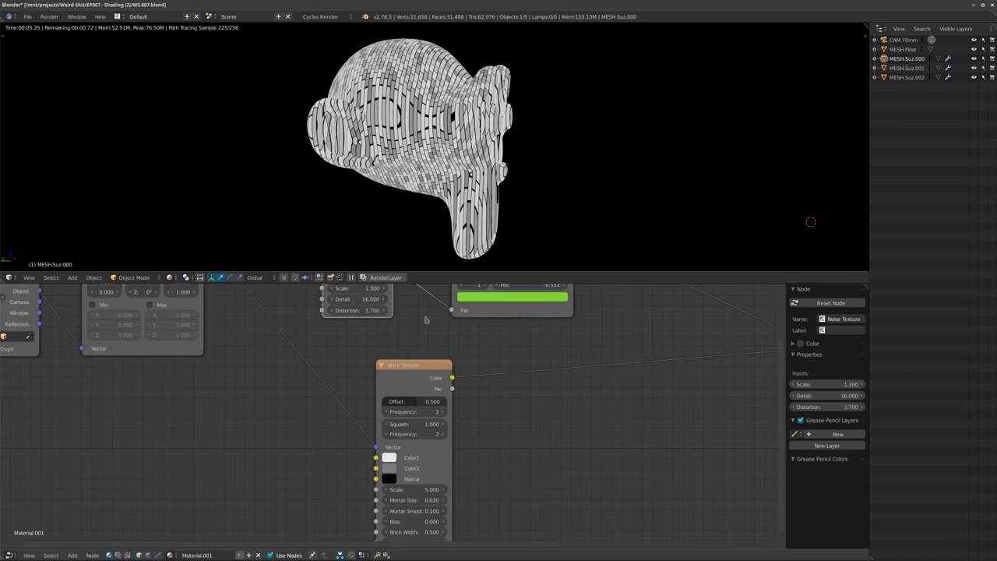
middle_drag(467, 179, 404, 181)
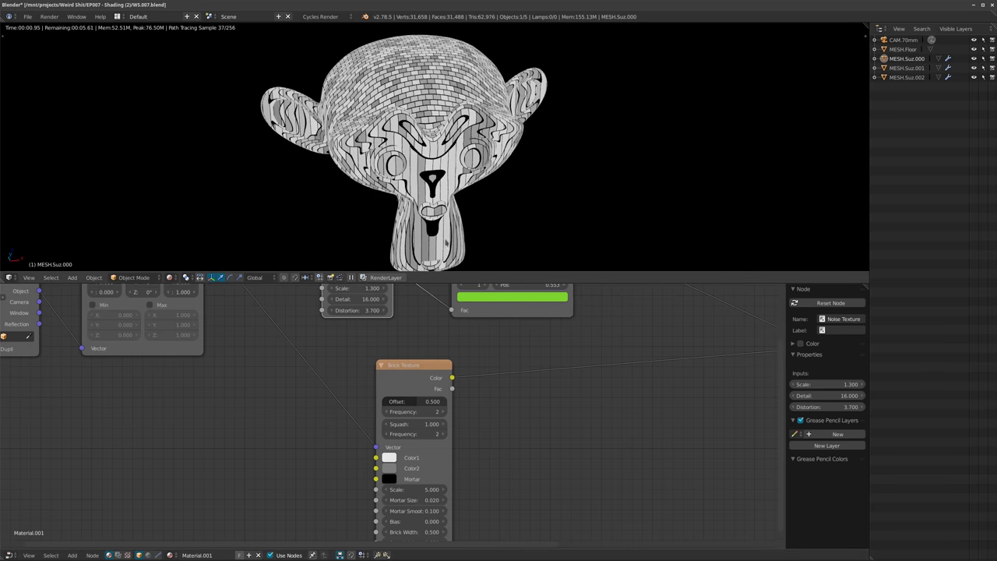
middle_drag(445, 243, 384, 209)
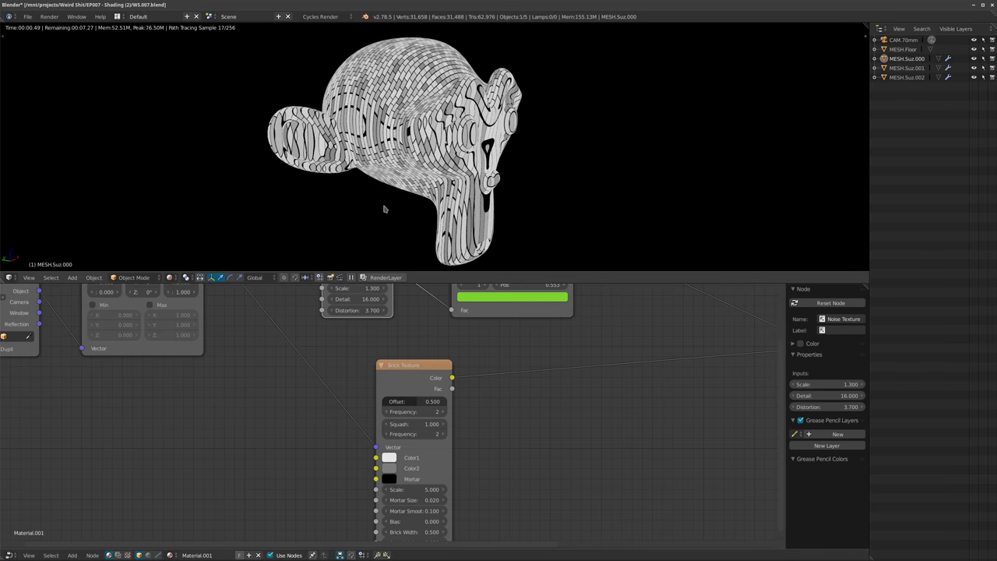
drag(402, 364, 359, 370)
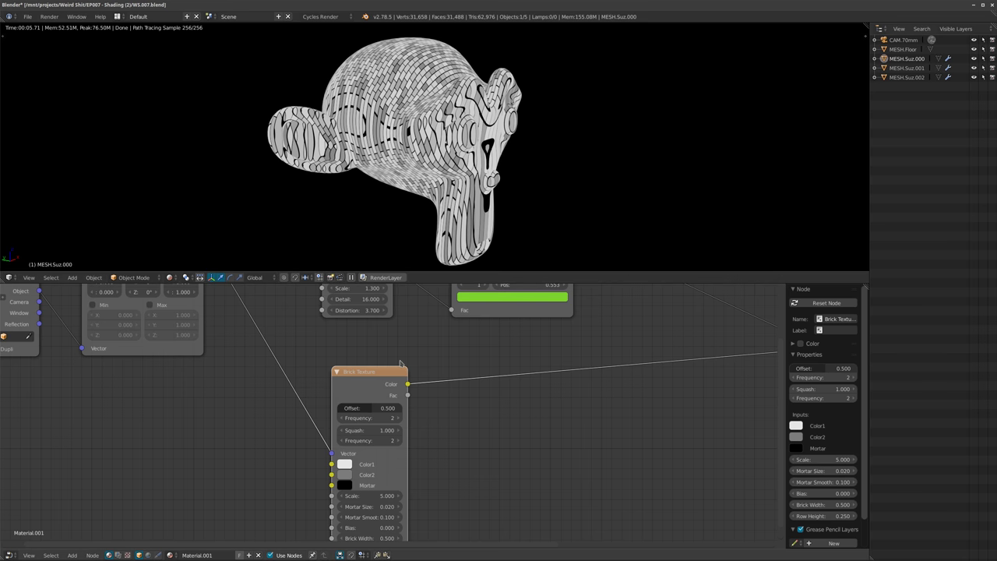
Switch to solid shading and unwrap the monkey head in Edit Mode with Smart UV Project at its default settings.
mouse_move(432, 171)
middle_down()
mouse_move(399, 180)
mouse_move(455, 177)
mouse_move(489, 192)
middle_up()
key(shift+z)
scroll(406, 178, down, 1)
key(Tab)
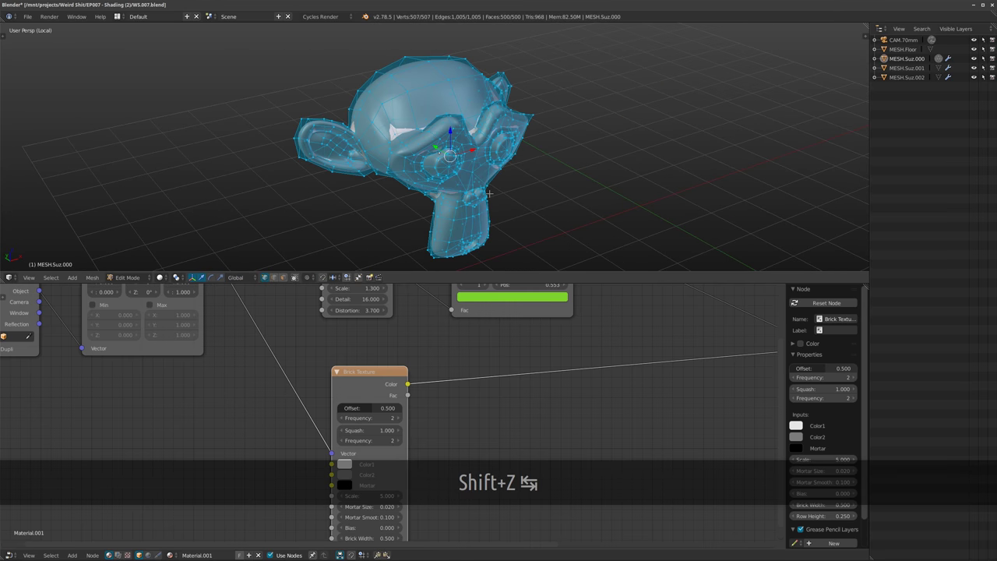
key(u)
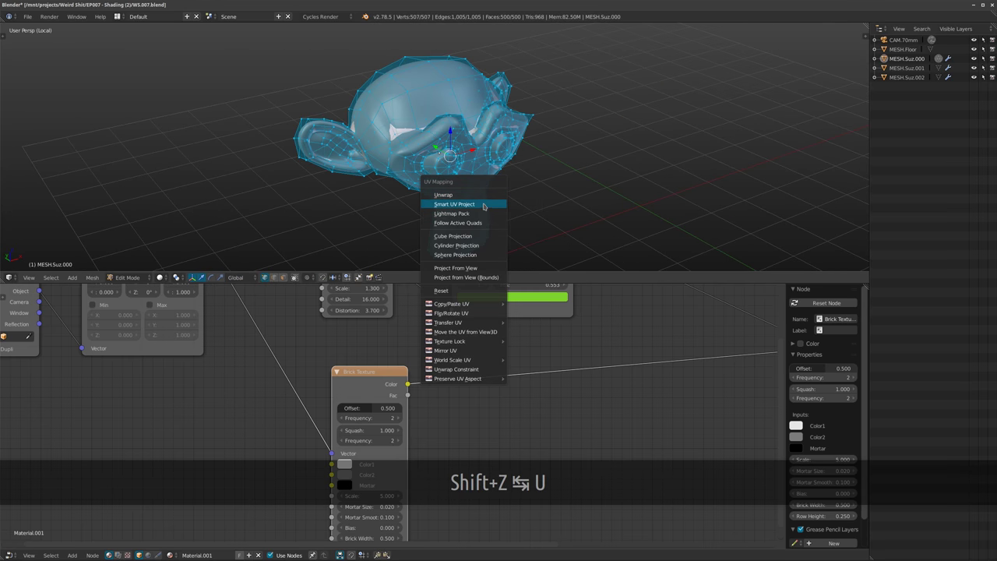
click(483, 204)
click(483, 272)
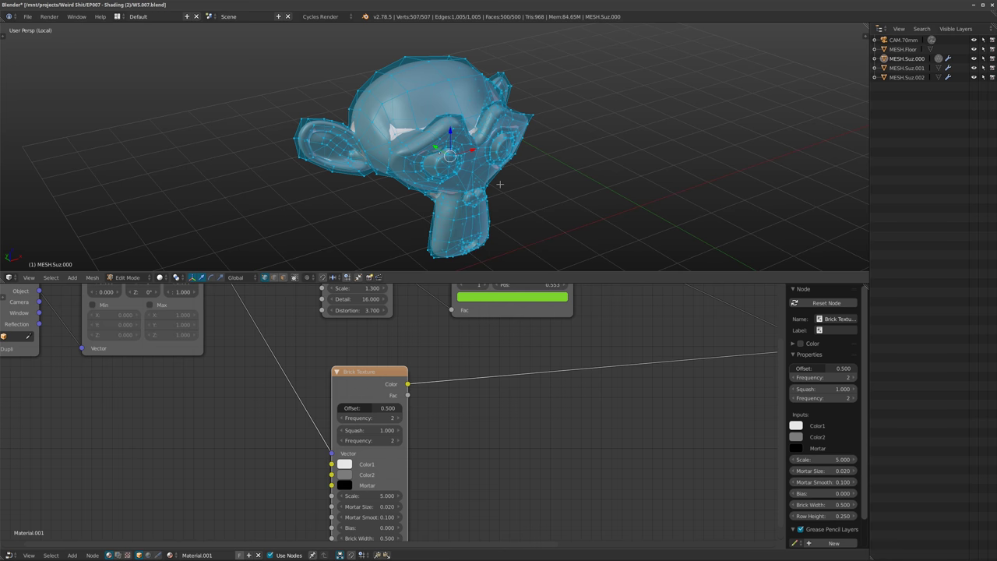
Split the 3D viewport vertically and show the unwrapped UVs in a UV/Image Editor in the new area.
drag(865, 34, 647, 46)
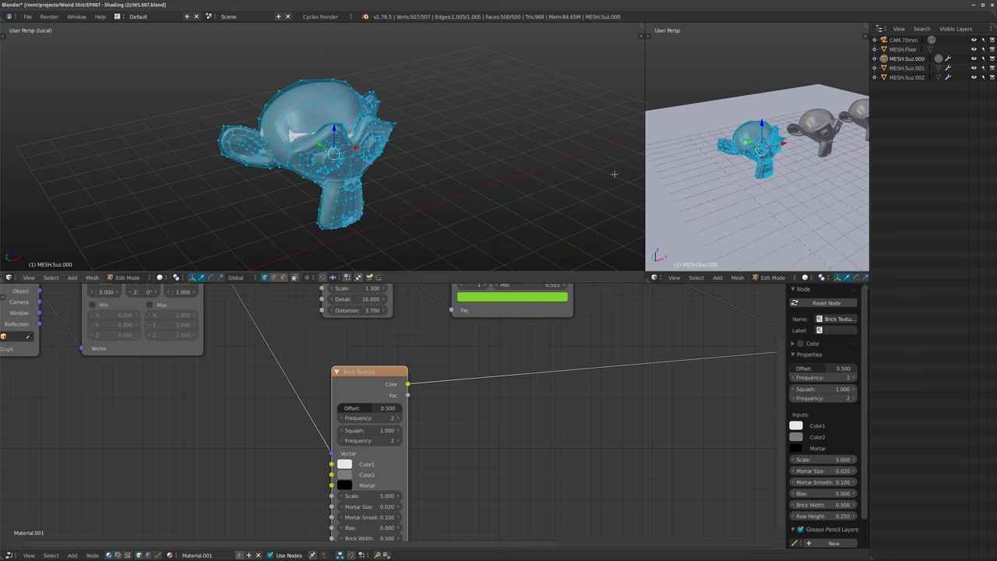
click(657, 277)
click(681, 207)
scroll(746, 156, up, 3)
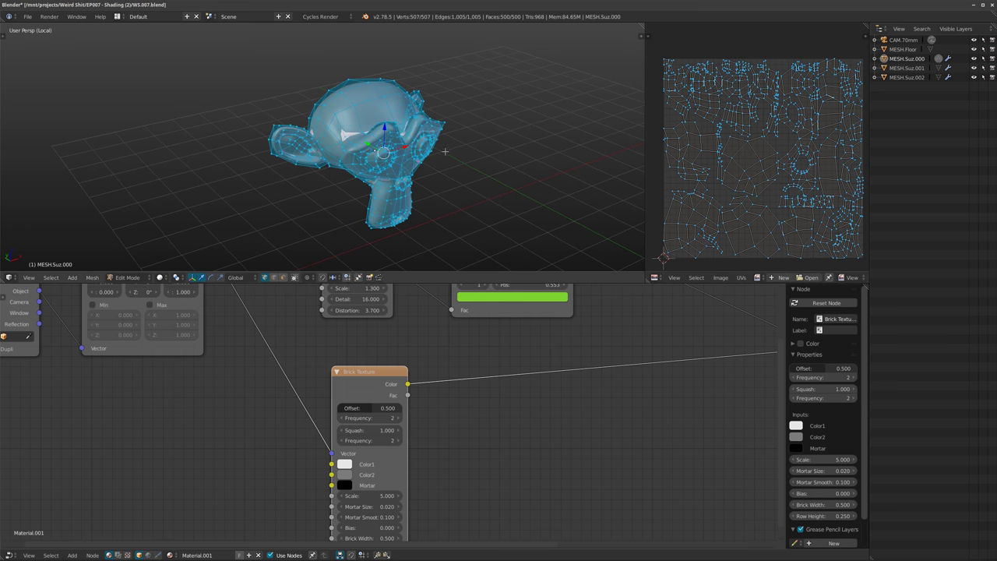
Return to Object Mode with rendered shading, feed the Texture Coordinate's UV output into the Mapping node, and inspect the bricks.
key(Tab)
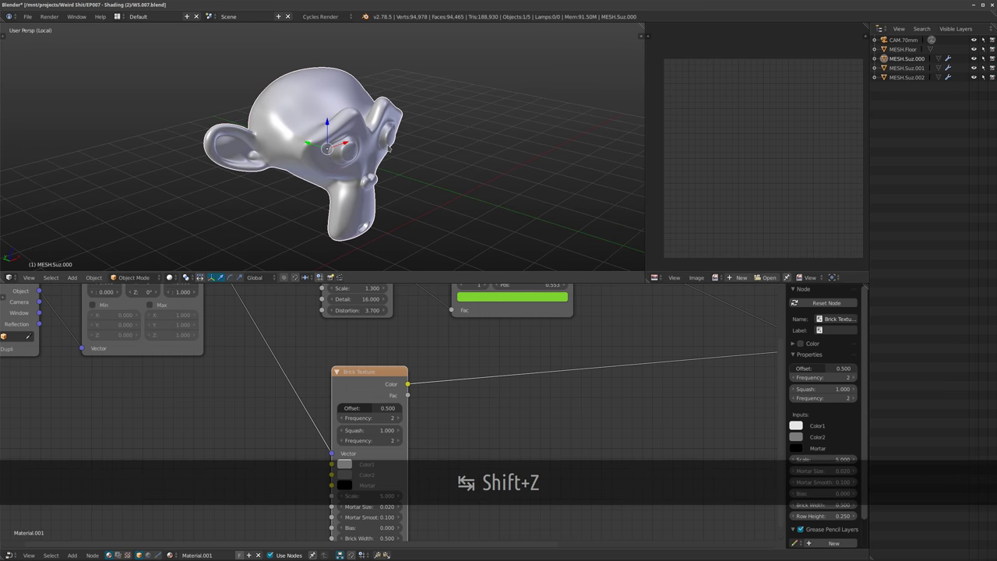
key(shift+z)
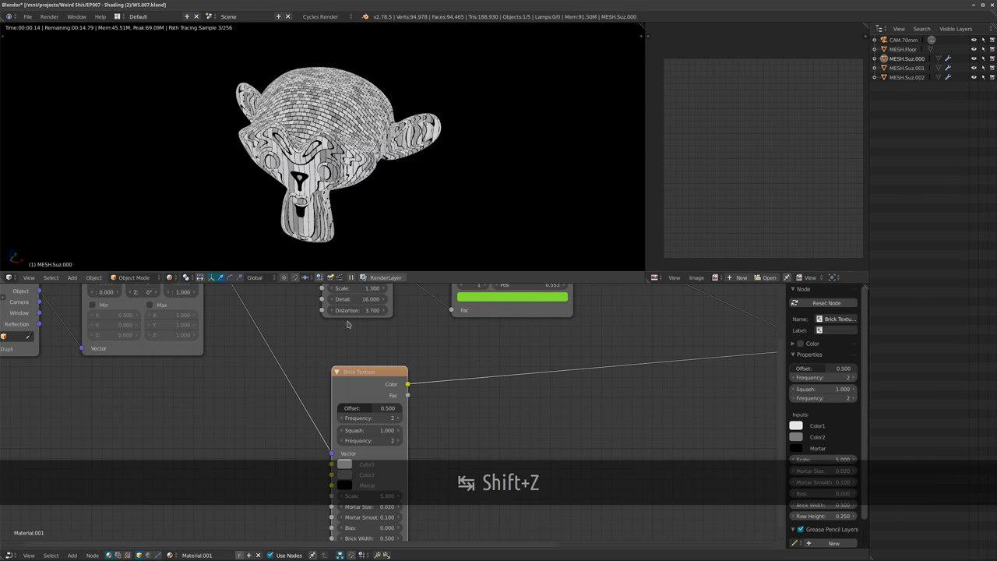
middle_drag(194, 366, 288, 388)
scroll(288, 389, down, 1)
drag(158, 316, 200, 374)
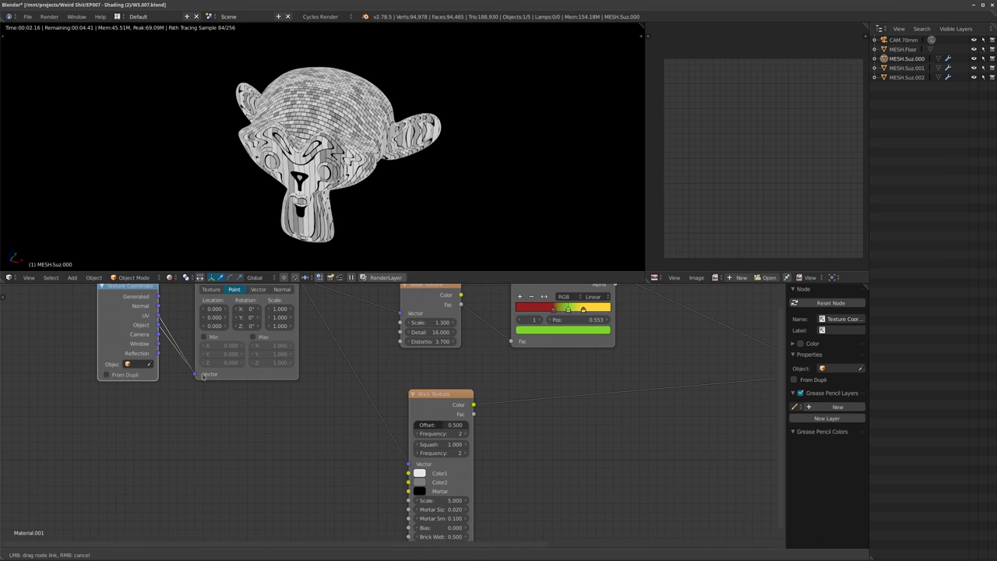
middle_drag(341, 179, 294, 161)
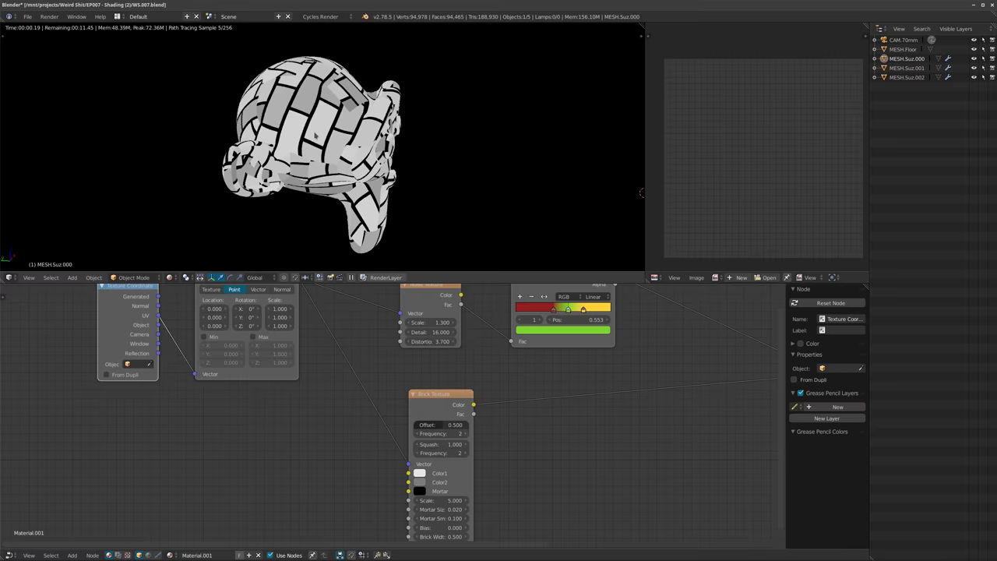
scroll(316, 136, up, 1)
middle_drag(328, 172, 331, 91)
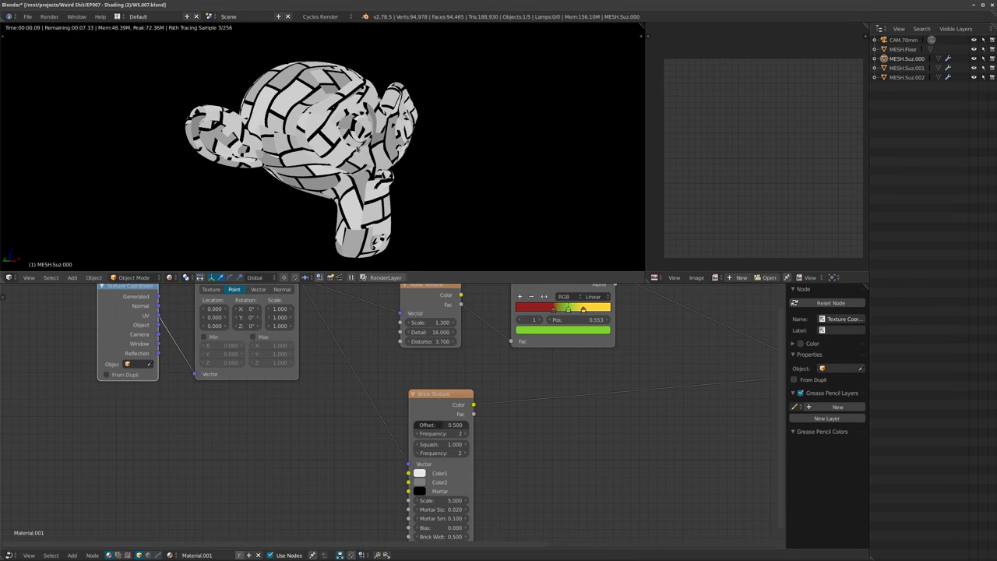
Switch the monkey head back to solid shading and enter Edit Mode.
key(shift+z)
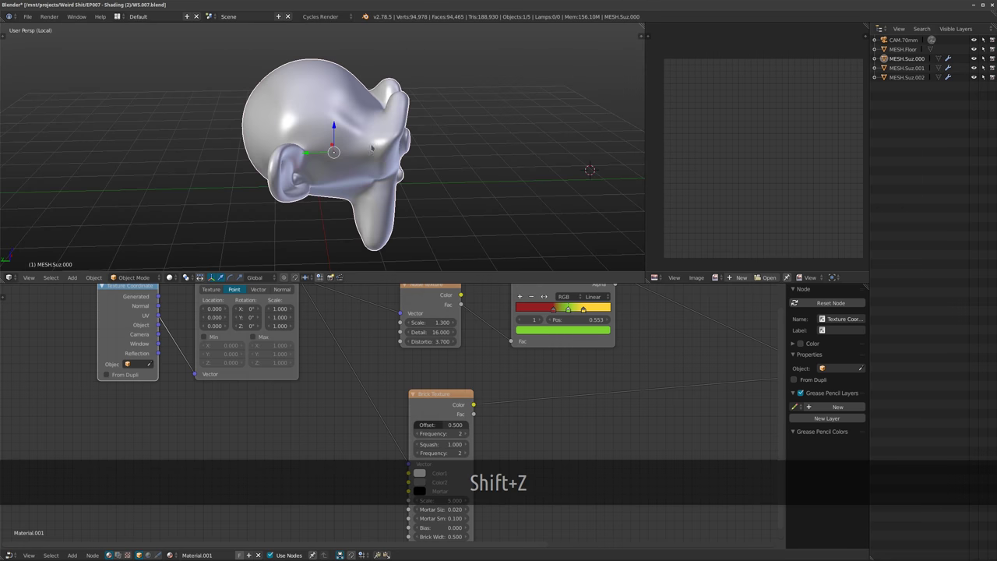
key(Tab)
middle_drag(386, 166, 369, 142)
alt+right_click(373, 172)
scroll(358, 115, up, 2)
middle_drag(301, 168, 320, 170)
ctrl+right_click(373, 199)
middle_drag(371, 241, 370, 134)
ctrl+right_click(339, 216)
key(a)
key(Tab)
key(Tab)
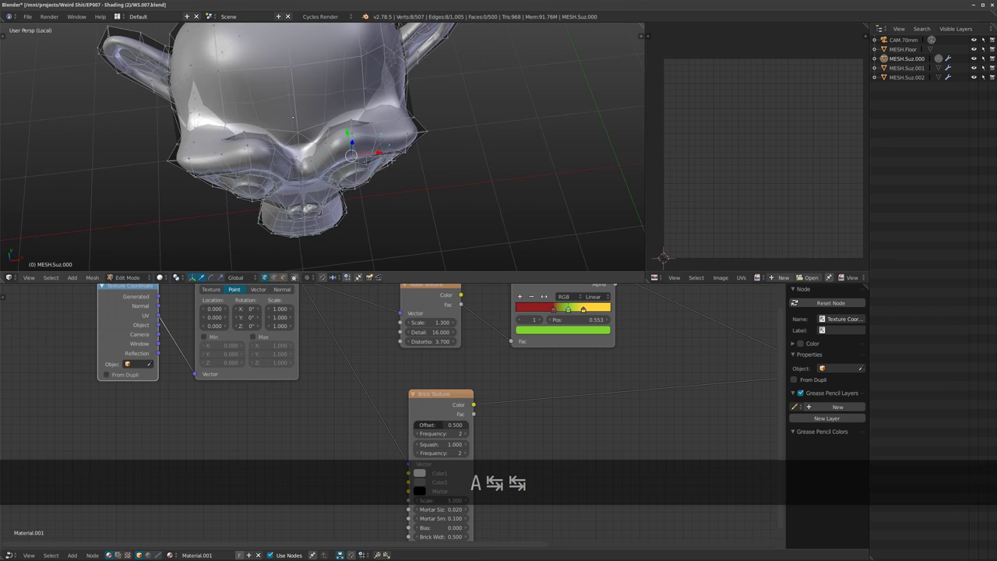
Mark the edge loop running around the monkey's face as a seam.
alt+right_click(434, 138)
middle_drag(443, 150, 452, 147)
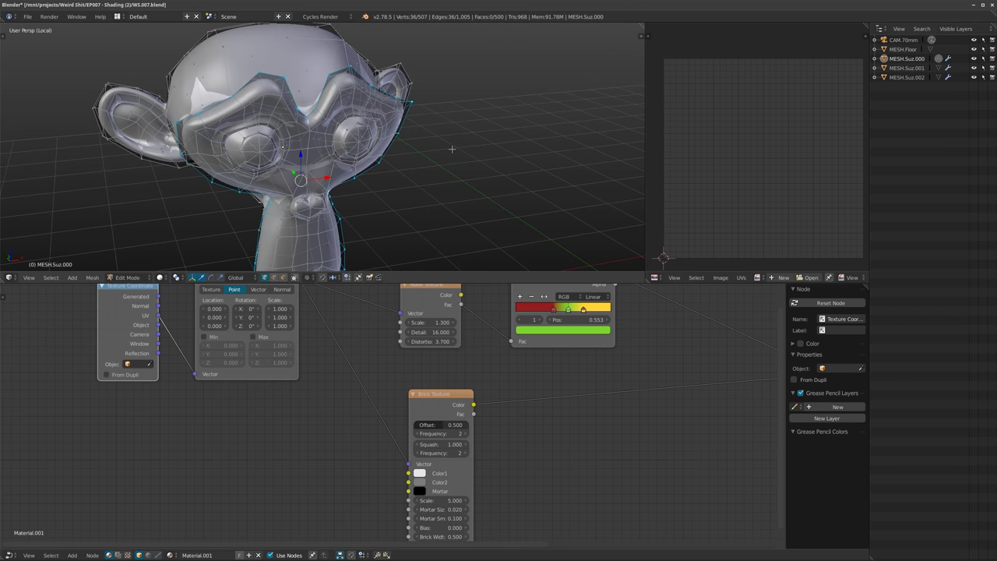
key(ctrl+e)
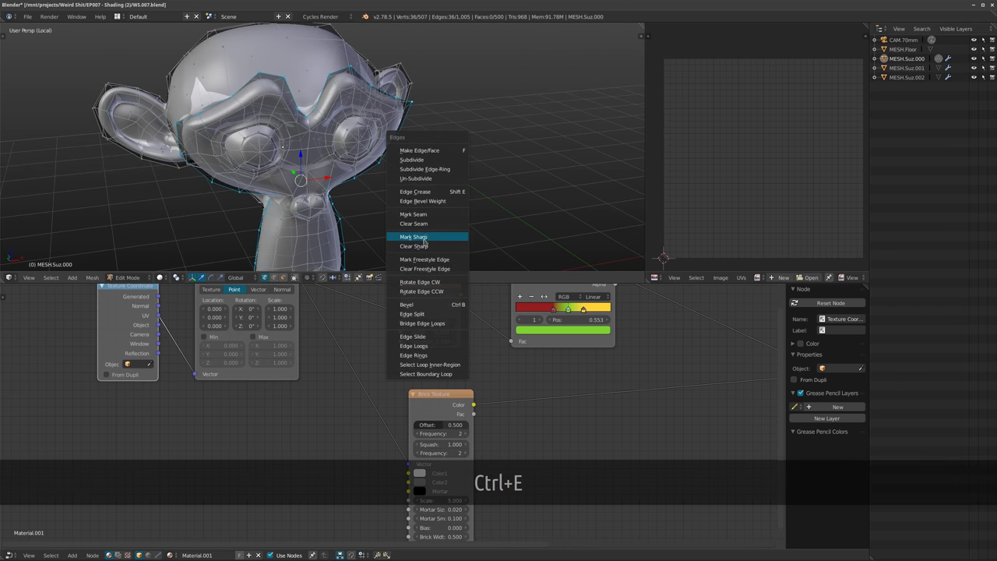
click(432, 215)
Select the entire monkey mesh and unwrap it along the marked seam.
middle_drag(431, 215, 390, 181)
key(a)
key(a)
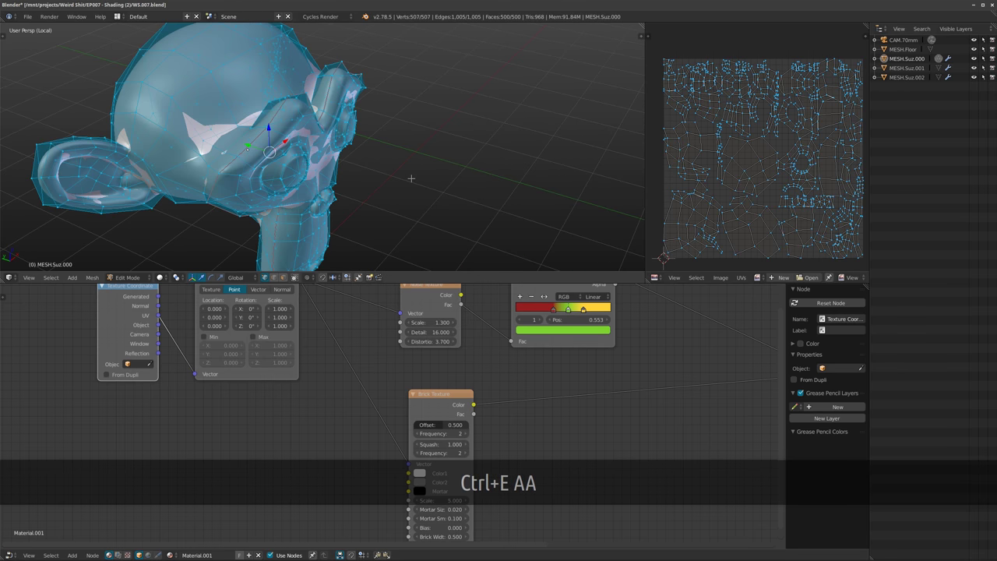
key(u)
click(411, 169)
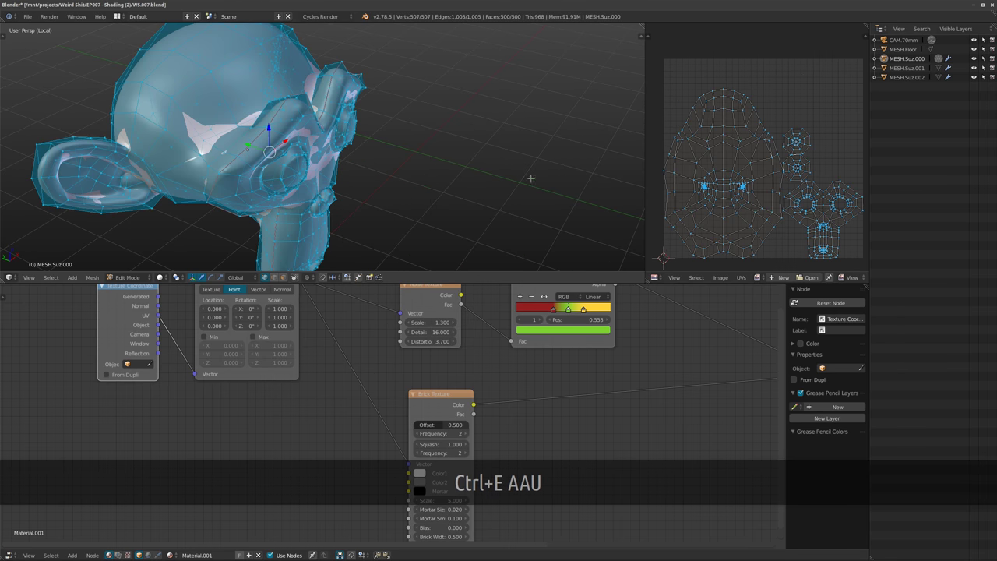
Minimize the stretch of all the head's UV islands with a blend of 0.40.
key(a)
click(743, 277)
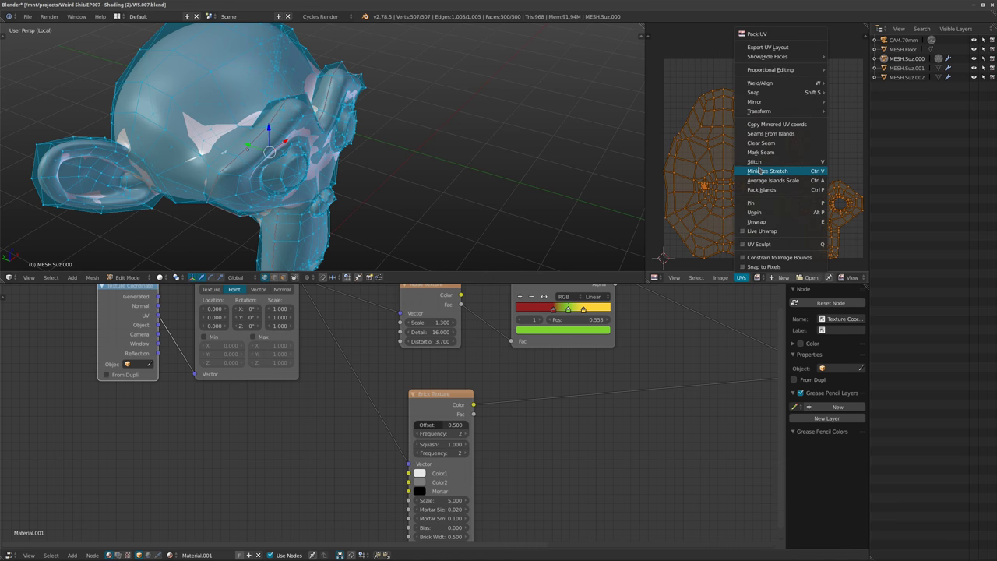
click(760, 170)
scroll(762, 199, down, 4)
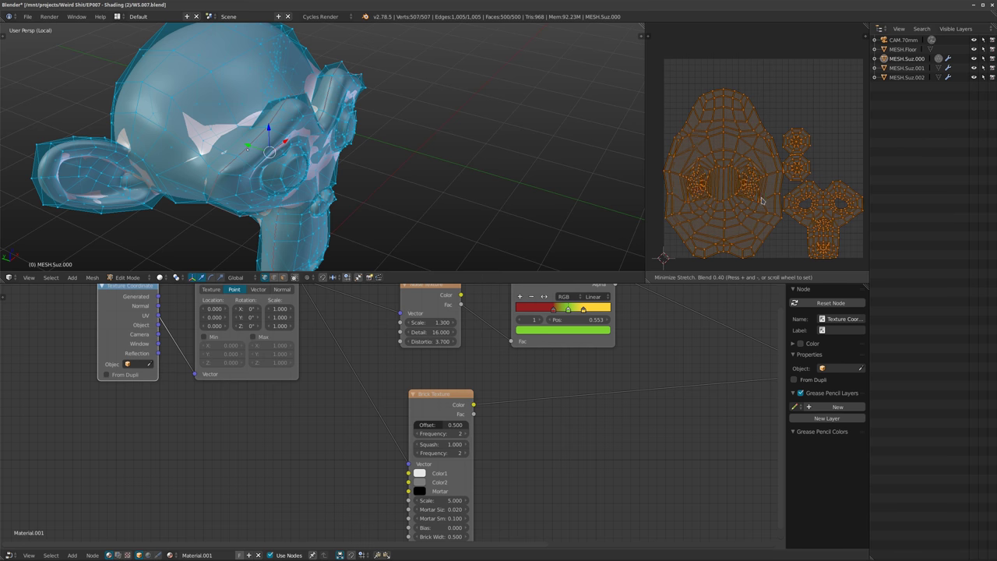
click(762, 201)
Return to Object Mode with rendered shading and inspect the bricks on the newly unwrapped head from several sides.
key(Tab)
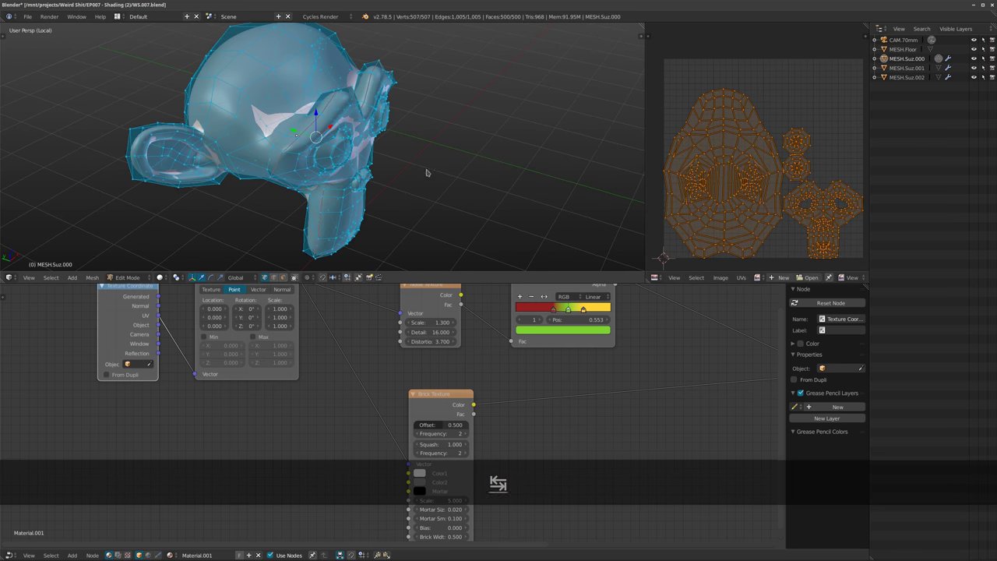
key(shift+z)
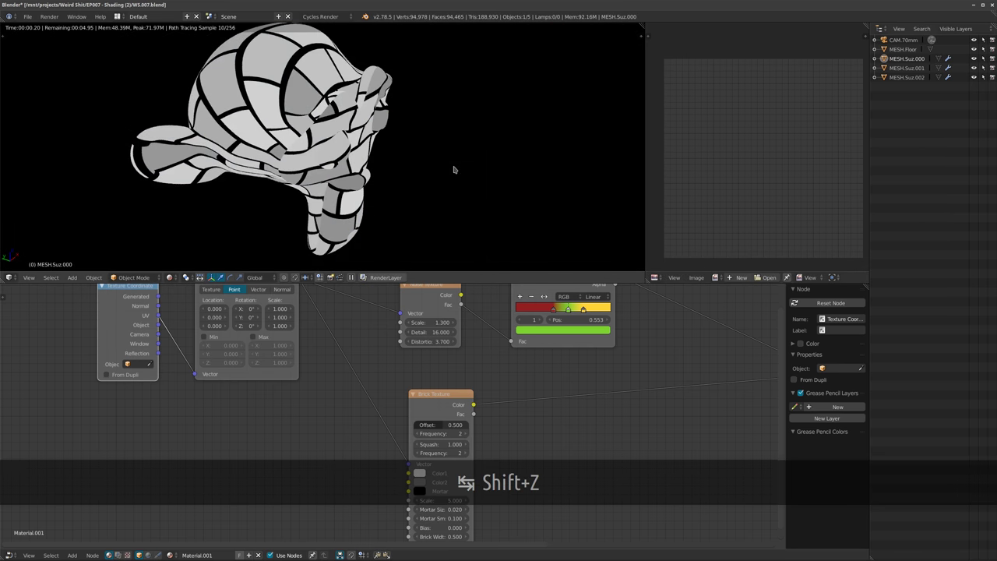
mouse_move(396, 177)
middle_down()
mouse_move(311, 175)
mouse_move(444, 171)
mouse_move(398, 216)
mouse_move(434, 180)
mouse_move(506, 171)
middle_up()
scroll(312, 176, down, 1)
middle_drag(495, 361, 443, 327)
scroll(469, 367, down, 1)
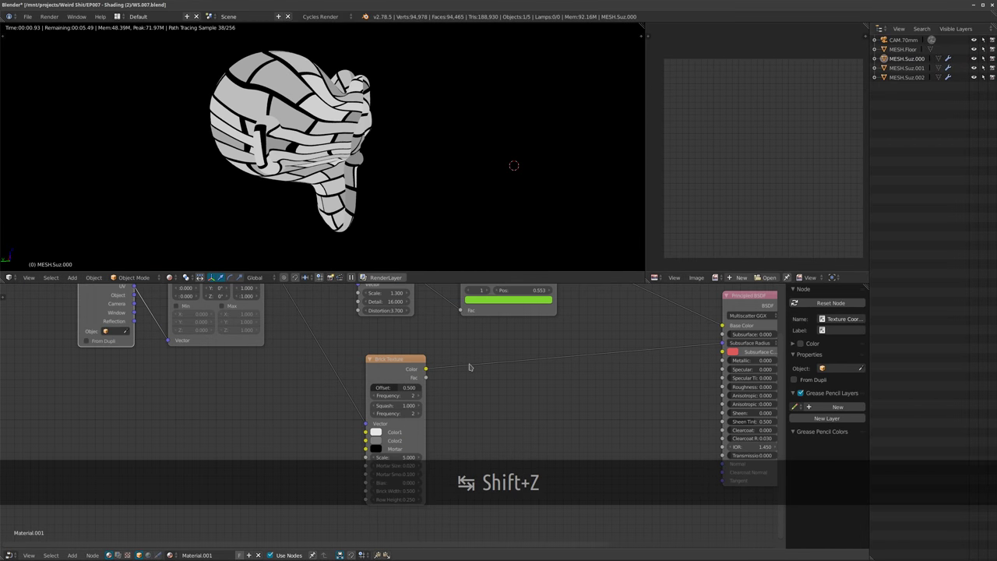
middle_drag(416, 156, 331, 162)
scroll(482, 415, up, 1)
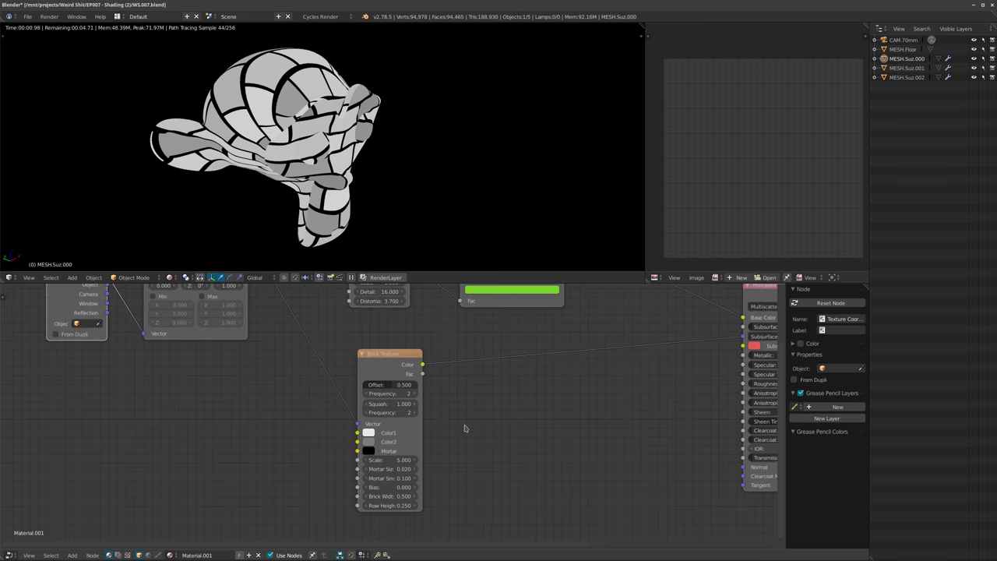
Set the Brick Texture's scale to 10 and inspect the bricks from the front of the head.
click(403, 461)
text(10)
key(Return)
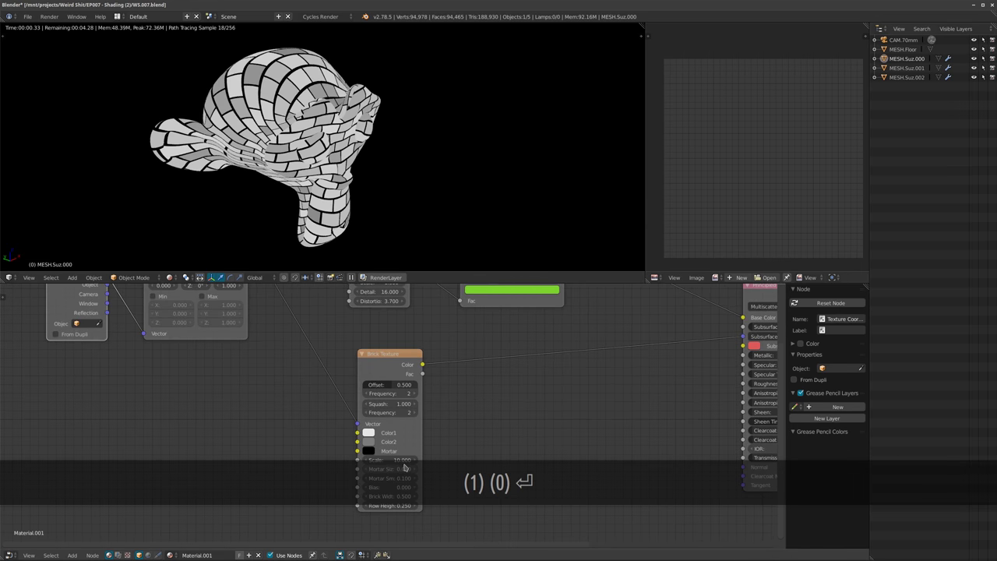
middle_drag(461, 142, 301, 192)
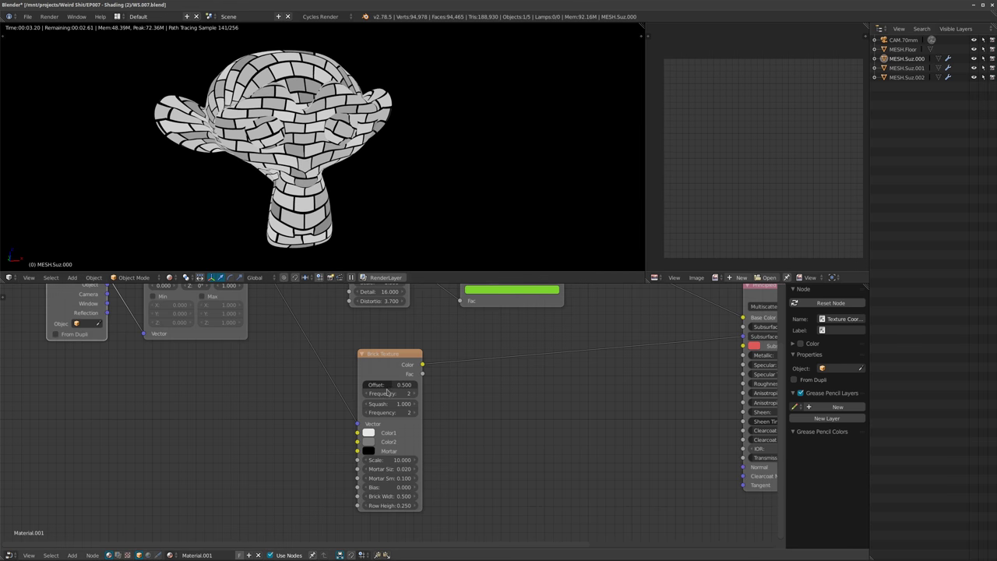
shift+middle_drag(292, 127, 324, 130)
scroll(326, 130, up, 1)
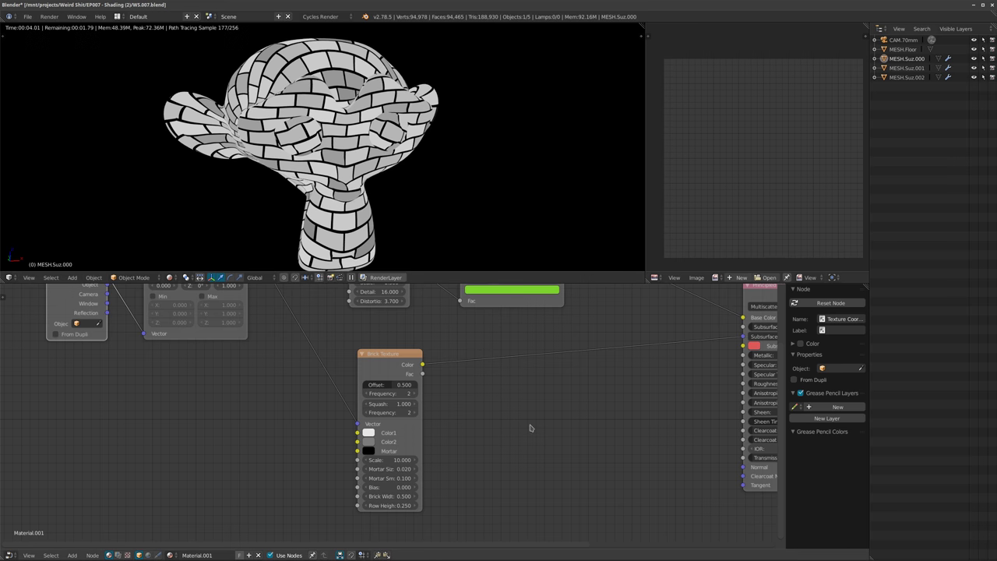
Move the Brick Texture node slightly aside and set its offset and mortar size to 0.
drag(410, 353, 458, 388)
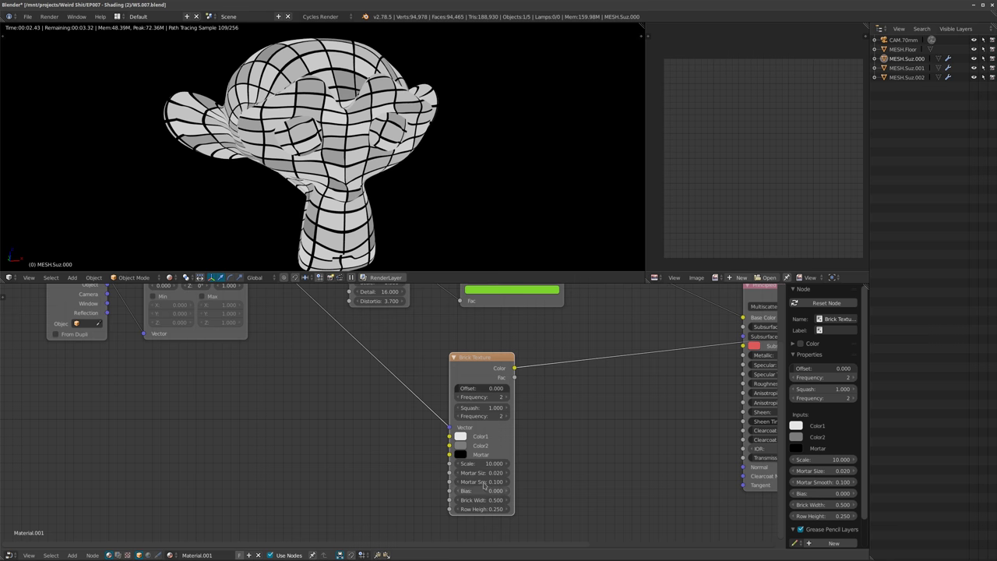
key(BackSpace)
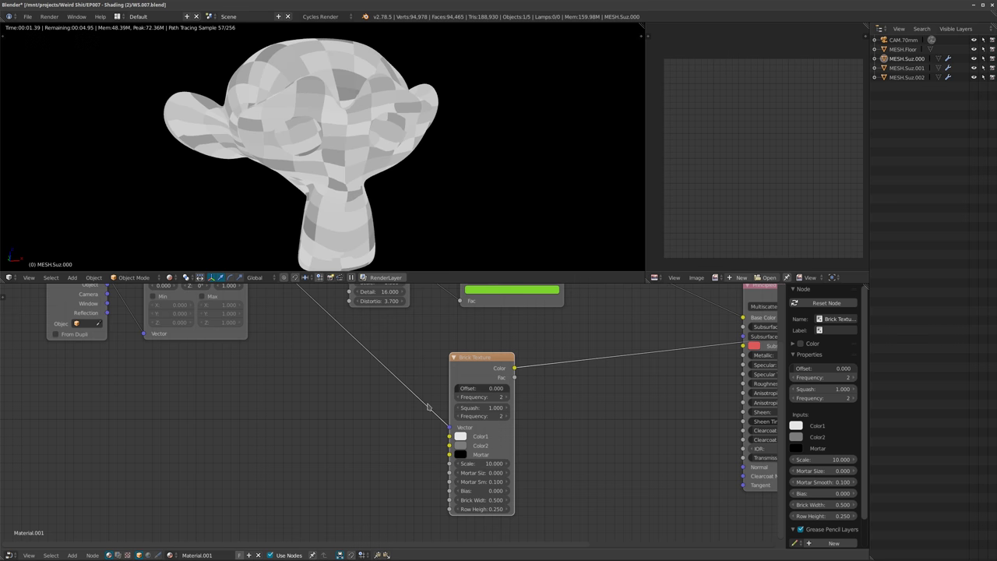
middle_drag(260, 162, 310, 180)
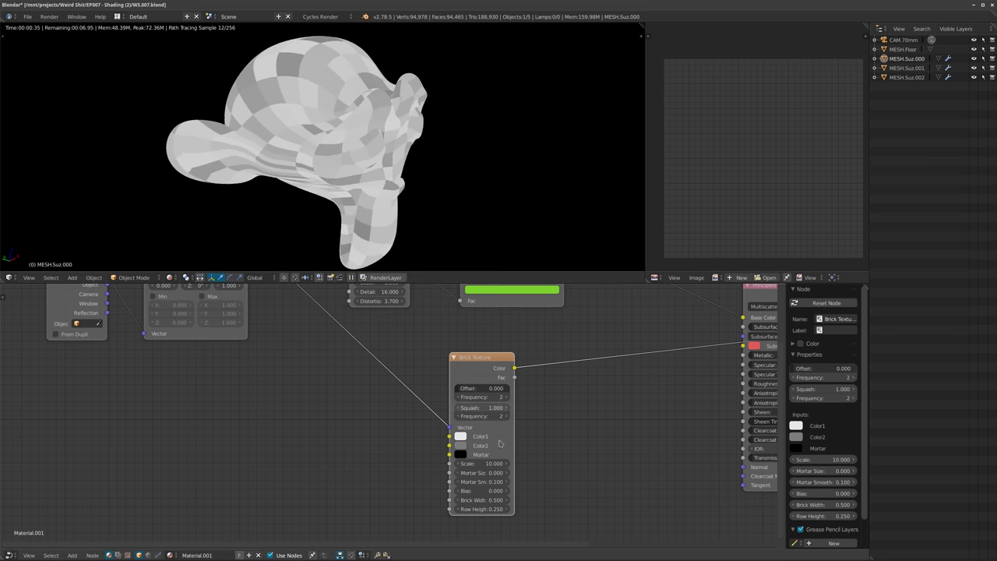
Set the Brick Texture's row height to 0.5 and inspect the pattern around the head.
text(.5)
key(Return)
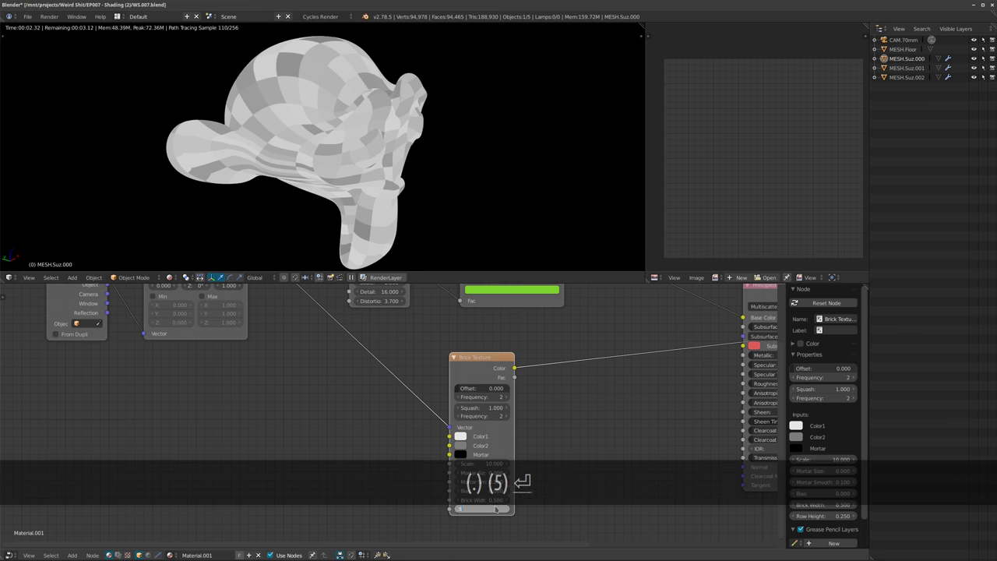
middle_drag(405, 179, 383, 193)
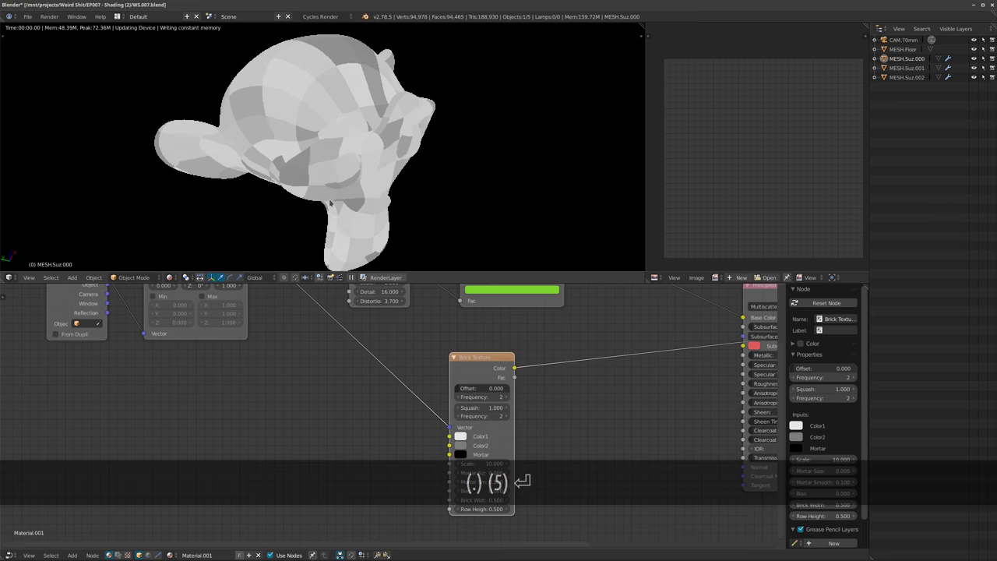
middle_drag(315, 191, 302, 138)
middle_drag(351, 187, 245, 156)
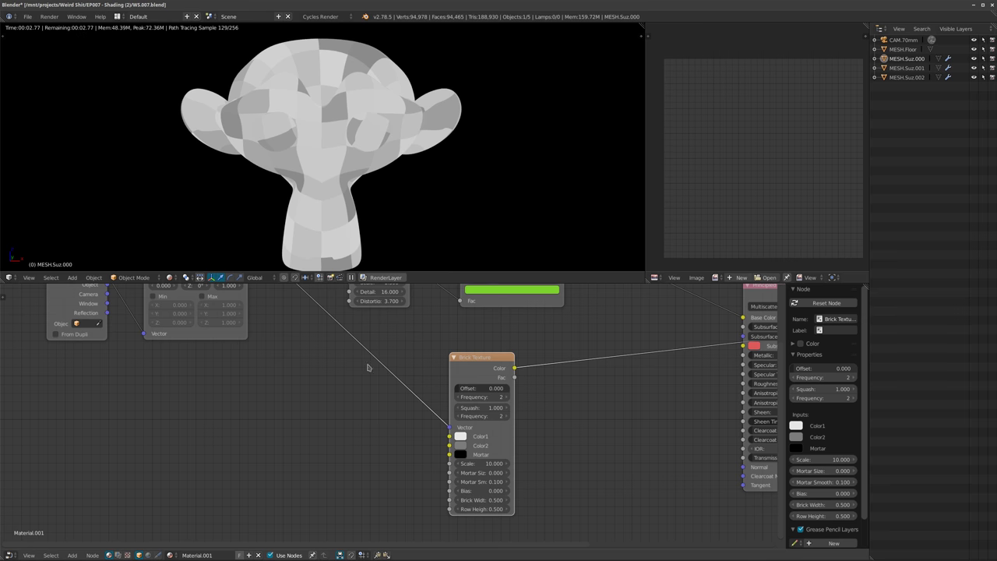
Duplicate the Brick Texture node with its Mapping connection kept, placing the copy below and to the left of the original.
drag(489, 352, 417, 343)
middle_drag(310, 352, 373, 350)
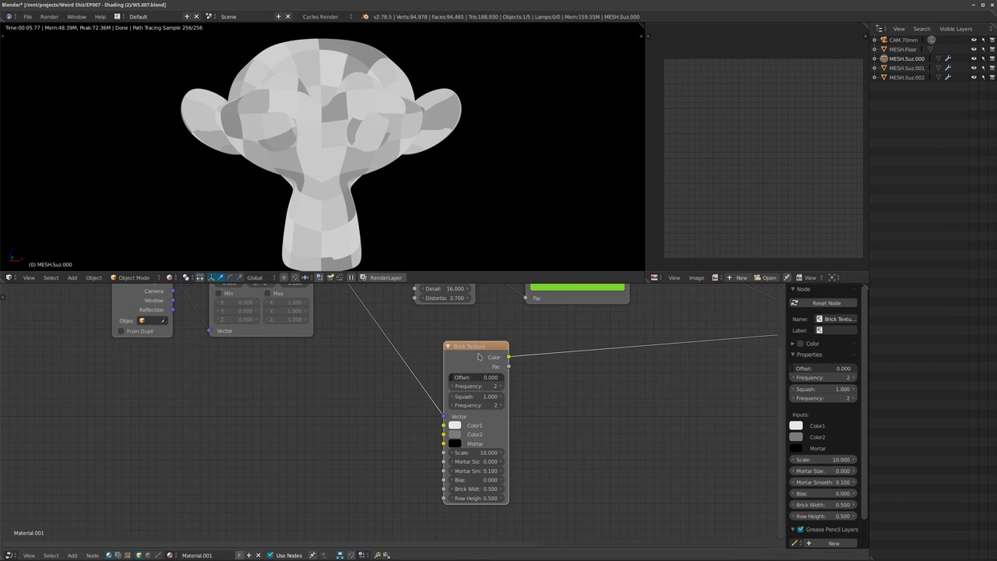
key(ctrl+shift+d)
click(367, 393)
scroll(368, 394, down, 2)
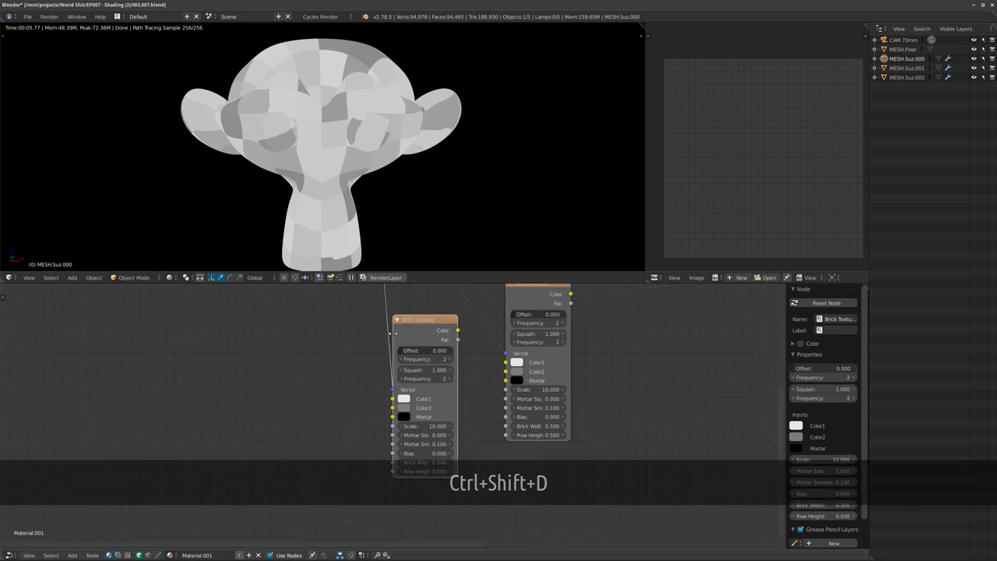
Spread out the Texture Coordinate, Mapping and duplicated Brick Texture nodes to make room in the node tree.
drag(293, 340, 228, 353)
drag(387, 332, 332, 348)
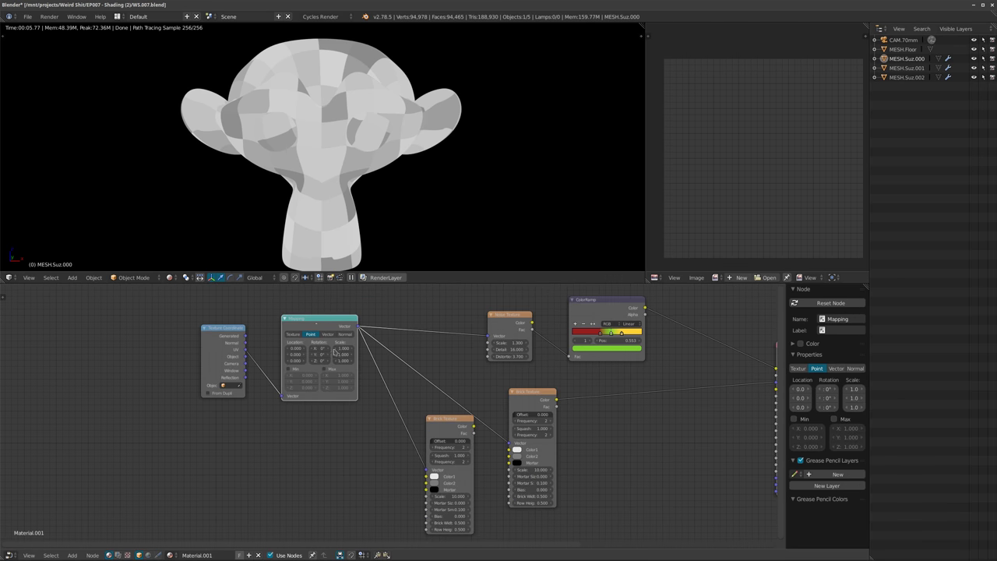
drag(455, 430, 439, 448)
middle_drag(425, 454, 407, 387)
scroll(406, 386, up, 2)
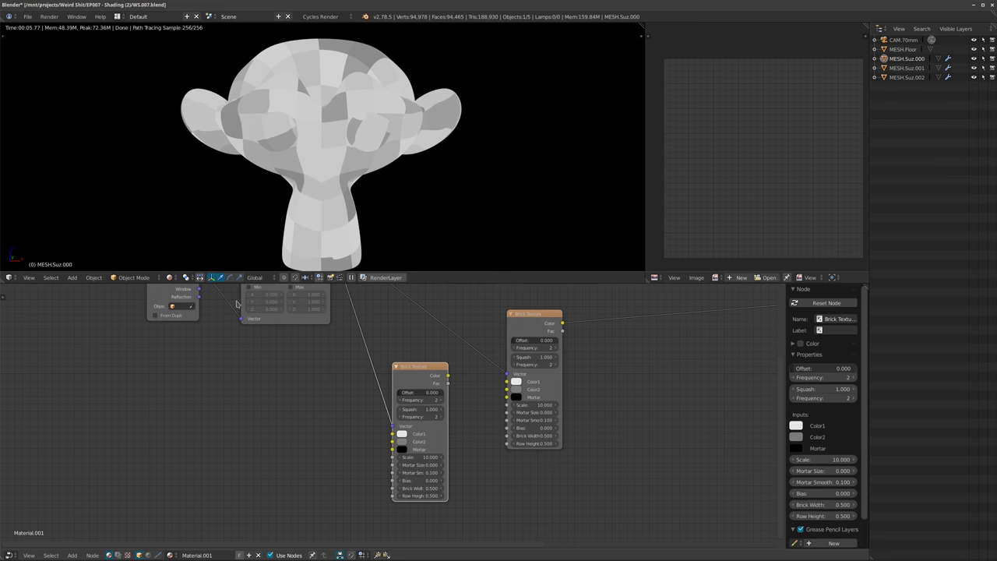
Connect the duplicated Brick Texture's Color output to the original Brick Texture's Color1 input.
middle_drag(377, 420, 324, 441)
scroll(400, 445, up, 1)
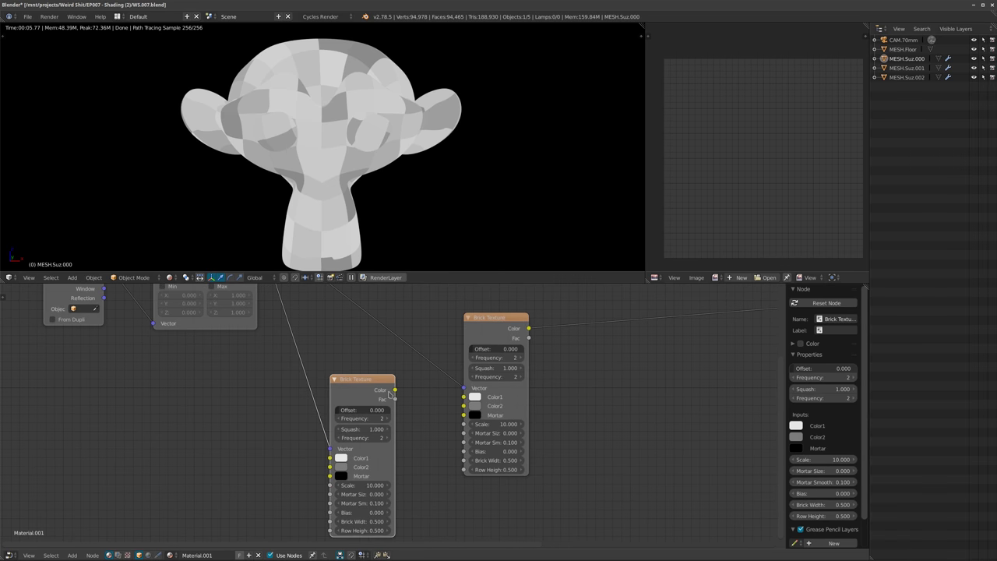
drag(394, 390, 463, 399)
middle_drag(430, 436, 421, 418)
scroll(398, 449, up, 1)
Set the duplicated Brick Texture's scale to 20 and inspect the layered pattern on the back and side of the head.
click(348, 488)
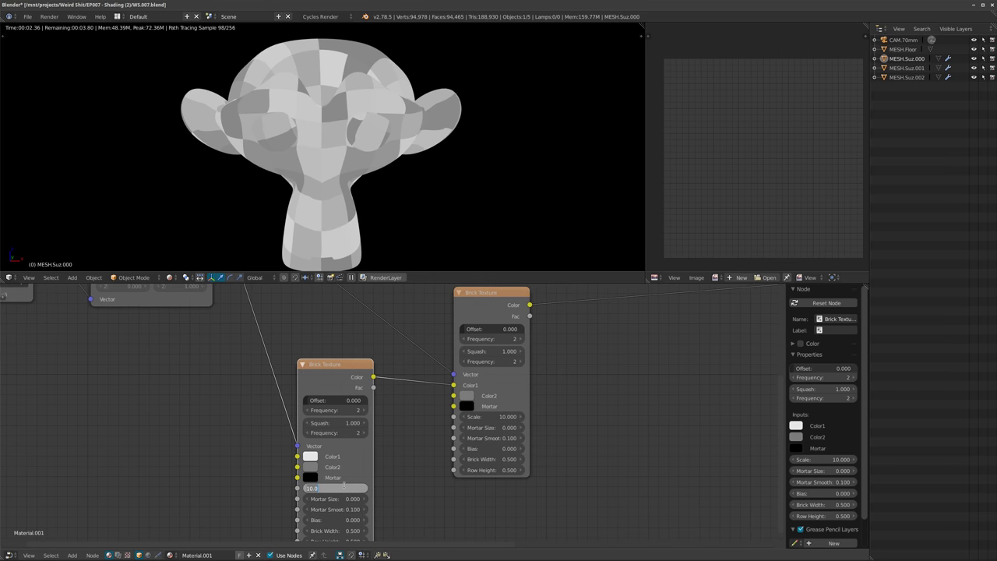
text(20)
key(Return)
middle_drag(215, 212, 323, 185)
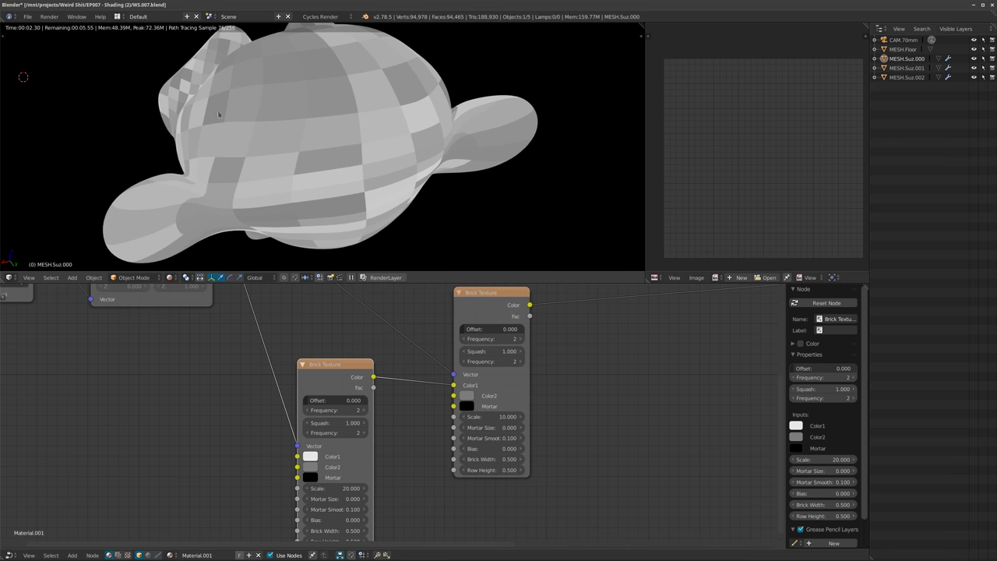
middle_drag(441, 99, 363, 155)
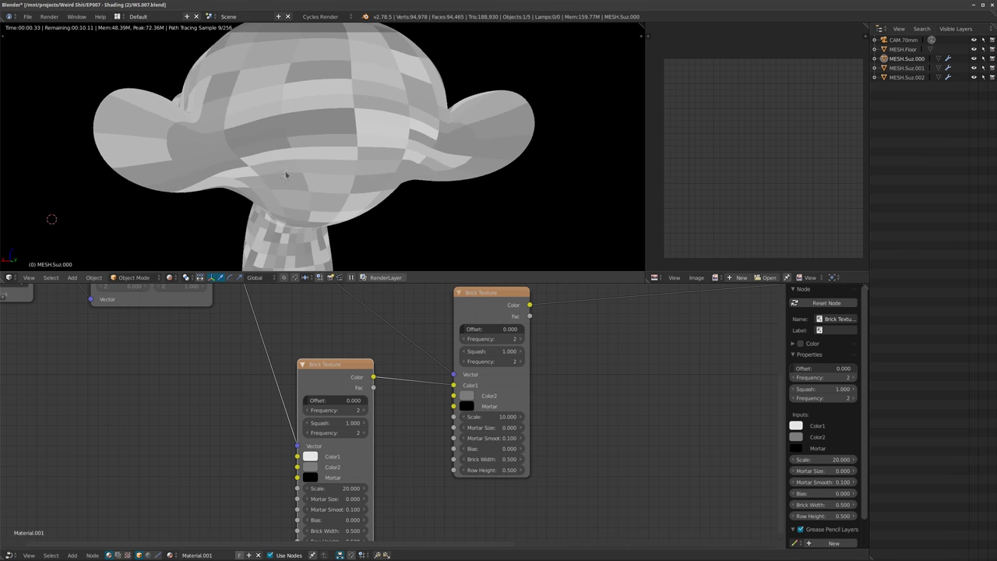
middle_drag(285, 176, 317, 186)
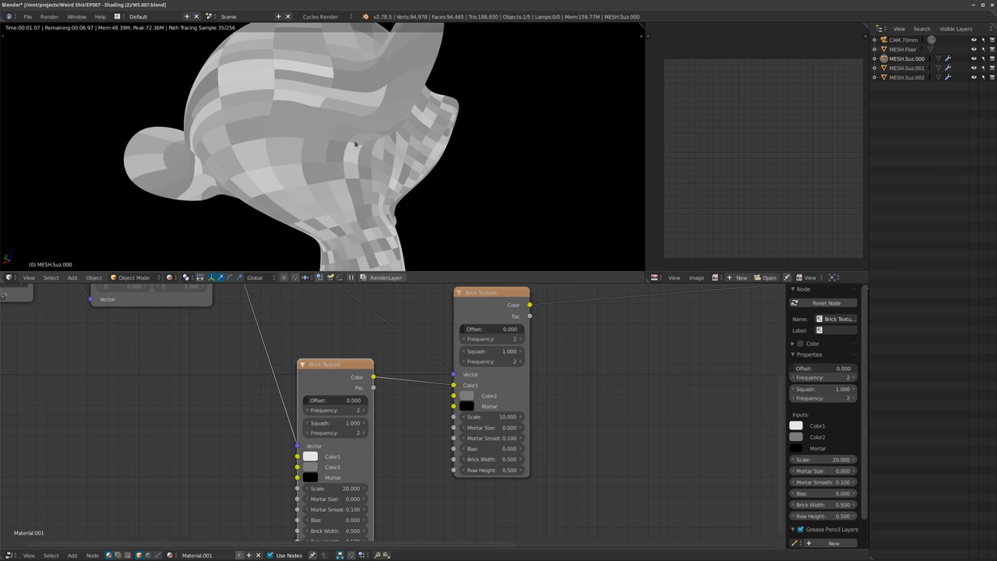
Darken the original Brick Texture's Color2 to black.
middle_drag(274, 135, 272, 225)
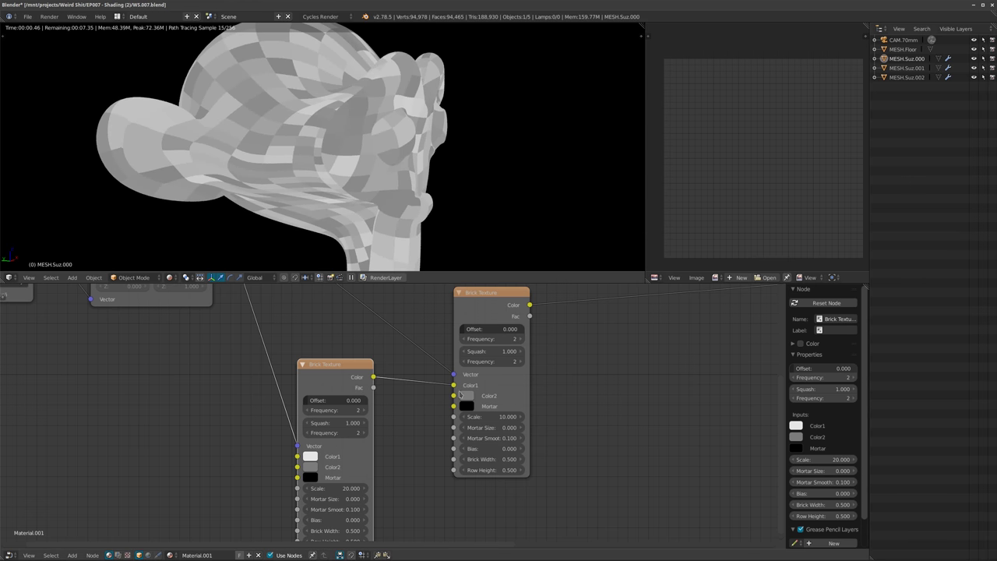
click(467, 396)
drag(551, 300, 548, 329)
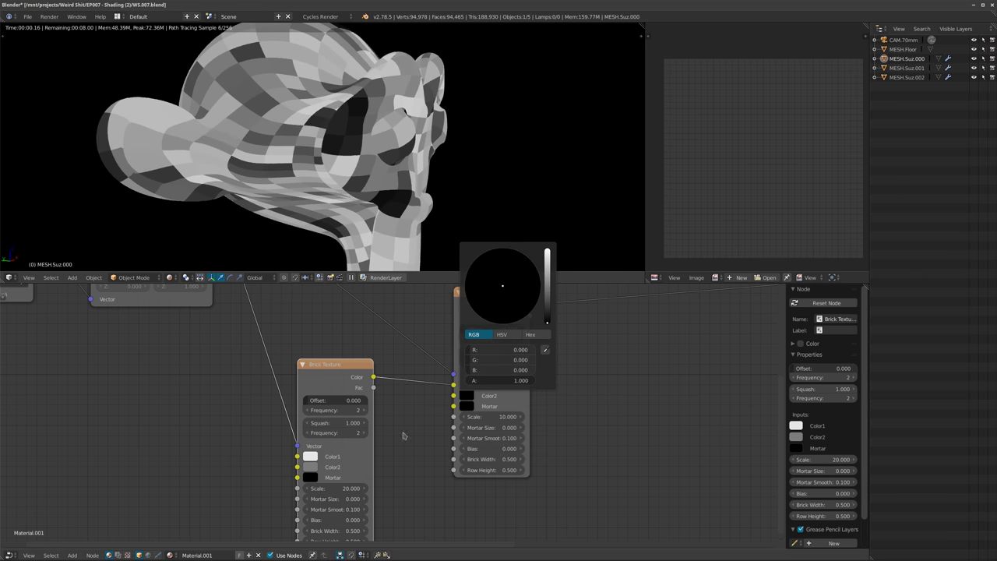
Try lightening the duplicated Brick Texture's Color2 to near-white and view the head from another angle.
click(311, 467)
drag(391, 365, 391, 326)
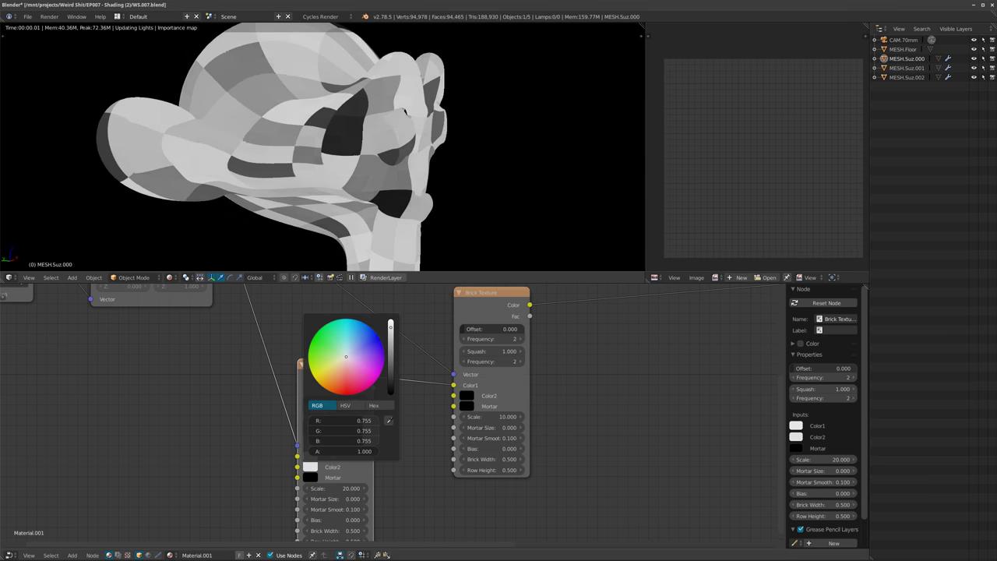
mouse_move(369, 226)
middle_down()
mouse_move(272, 187)
mouse_move(396, 239)
mouse_move(362, 201)
mouse_move(334, 234)
middle_up()
scroll(312, 175, down, 2)
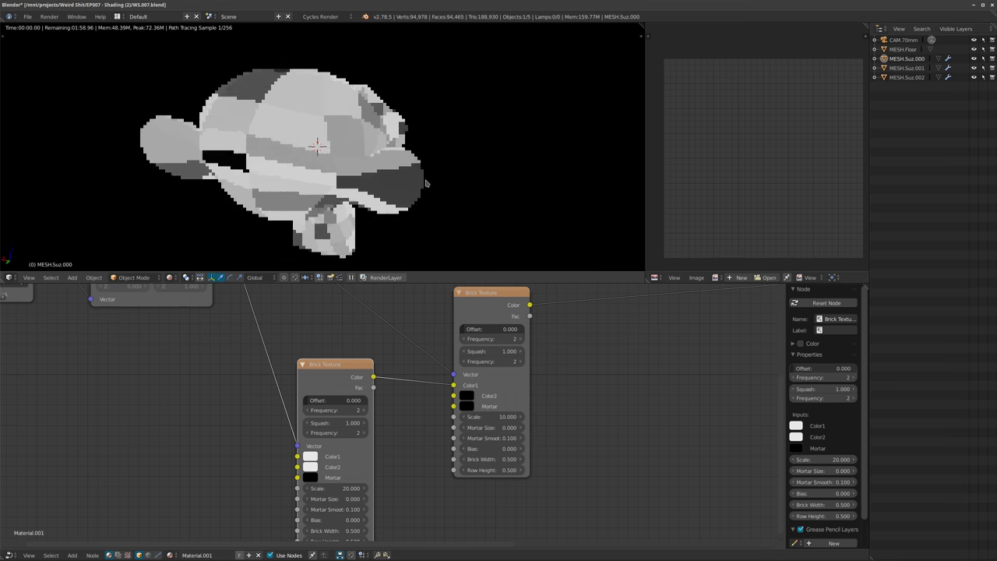
Darken the duplicated Brick Texture's Color2 to black and view the head from the side.
click(310, 468)
drag(390, 327, 391, 375)
mouse_move(366, 179)
middle_down()
mouse_move(395, 148)
mouse_move(300, 164)
middle_up()
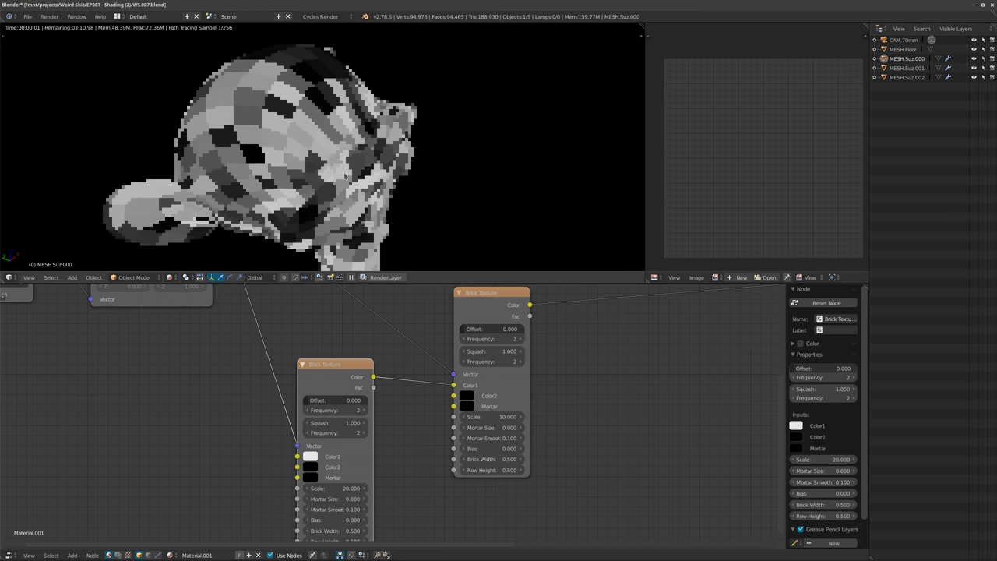
Set the duplicated Brick Texture's scale to 50.
middle_drag(340, 396, 363, 330)
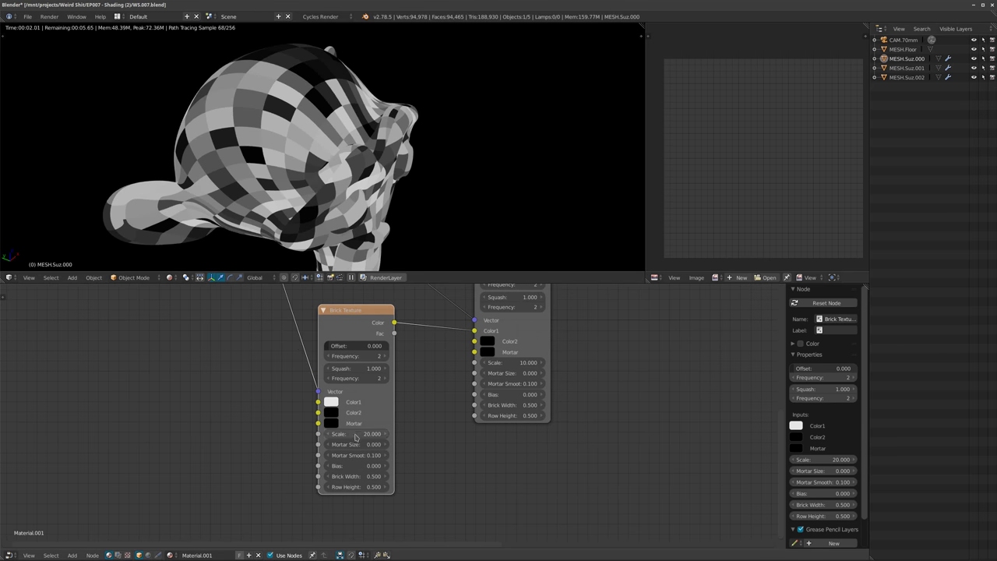
click(355, 433)
text(50)
key(Return)
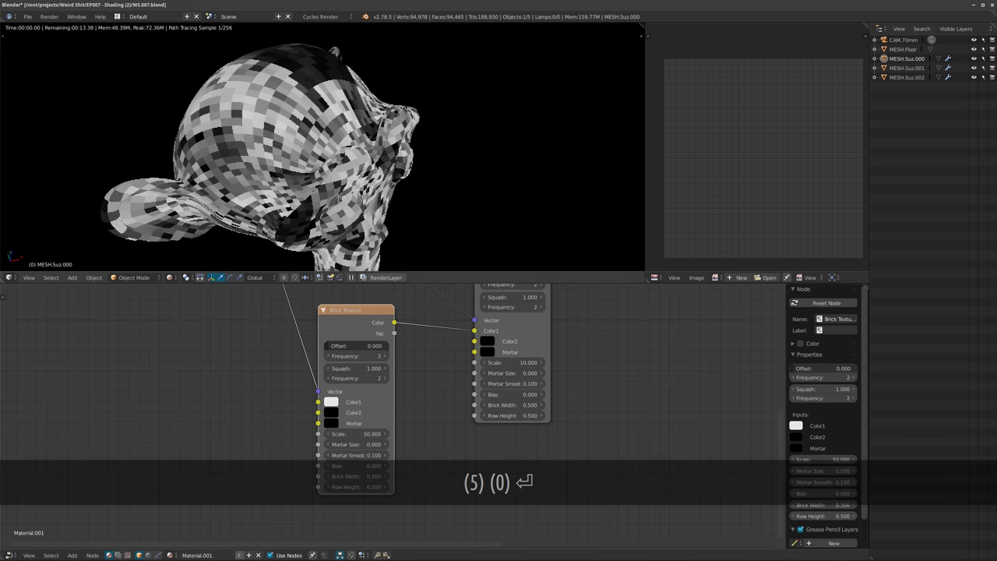
Insert a Math node set to Multiply between the duplicated Brick Texture's colour output and the vector Add node.
mouse_move(338, 199)
middle_down()
mouse_move(299, 195)
mouse_move(370, 195)
mouse_move(358, 208)
middle_up()
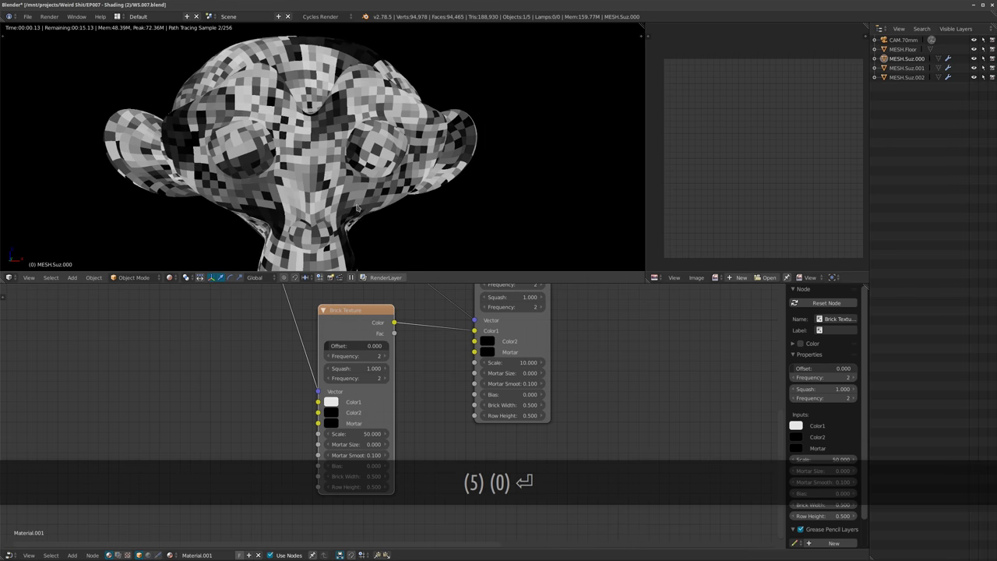
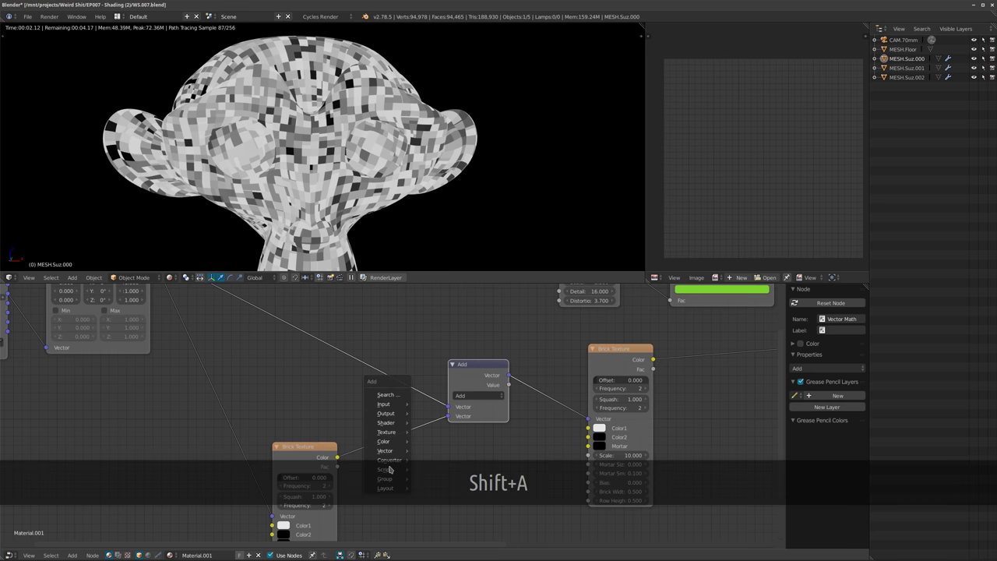
mouse_move(394, 460)
click(442, 401)
click(370, 405)
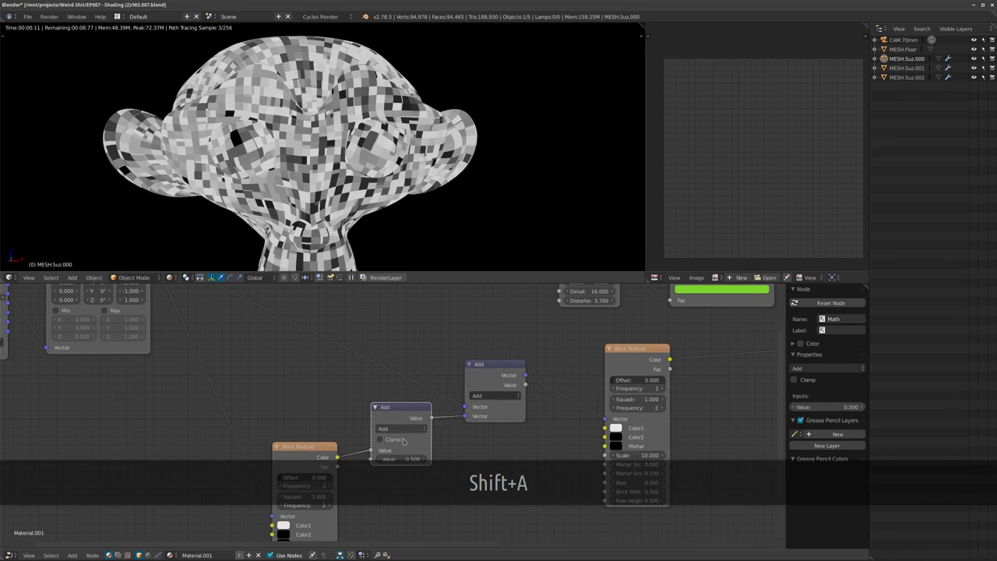
click(404, 430)
click(389, 399)
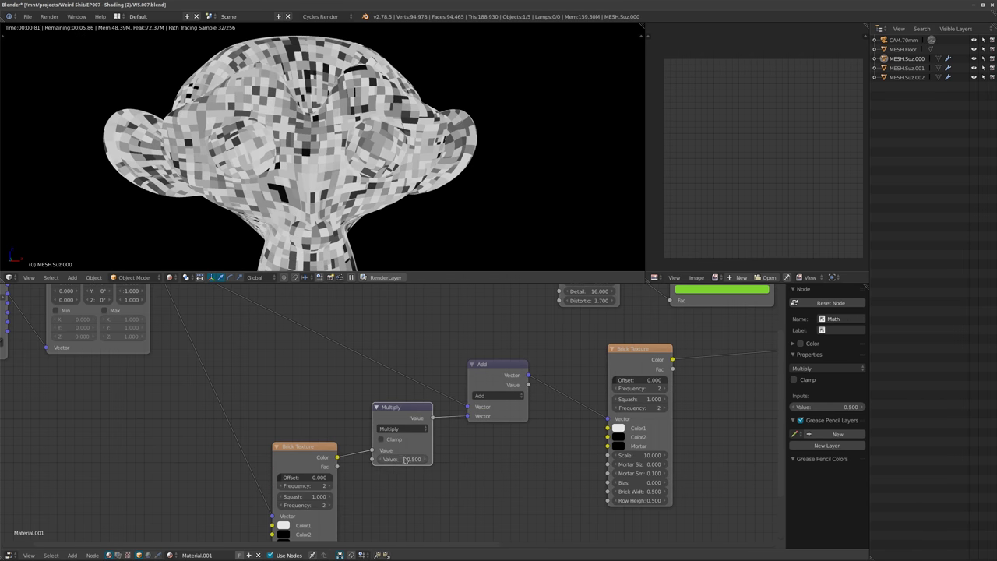
mouse_move(405, 460)
mouse_down()
mouse_move(358, 459)
mouse_move(405, 459)
mouse_up()
middle_drag(343, 179, 468, 218)
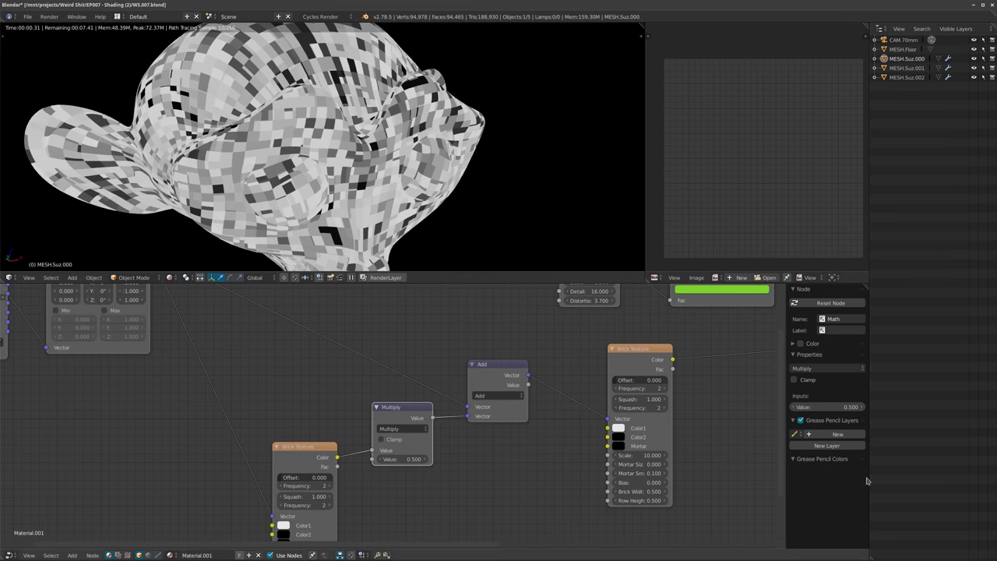
Split the Outliner area and turn its lower part into a Properties editor.
drag(867, 555, 896, 364)
click(880, 373)
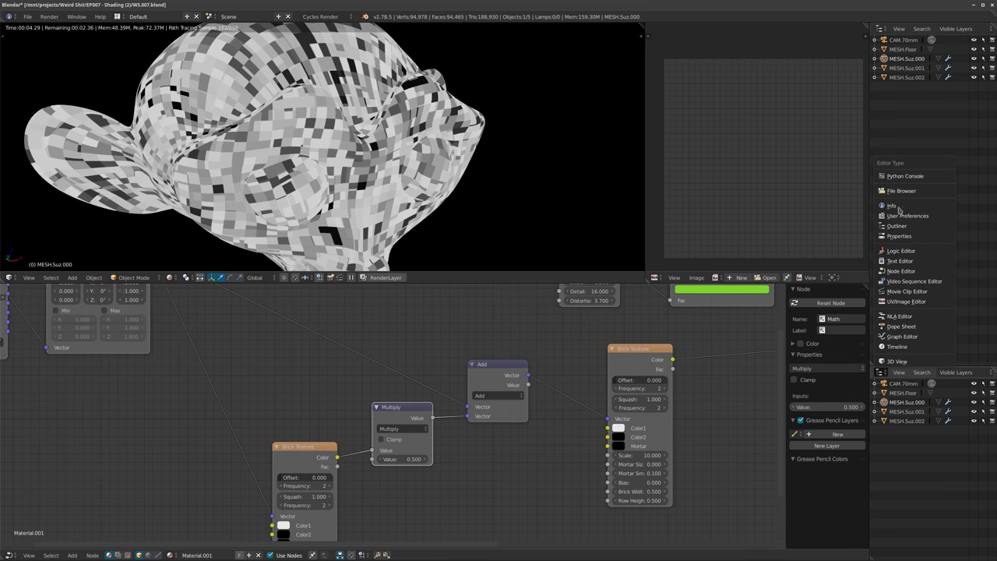
click(898, 236)
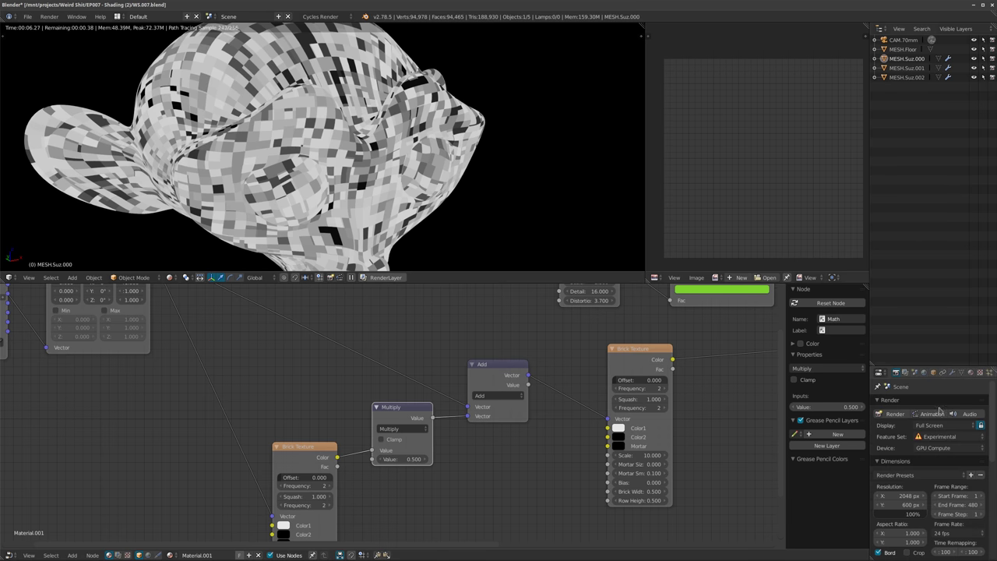
Set the viewport start resolution to 256 in the Performance render settings and shrink the Properties editor.
scroll(927, 452, down, 6)
click(910, 534)
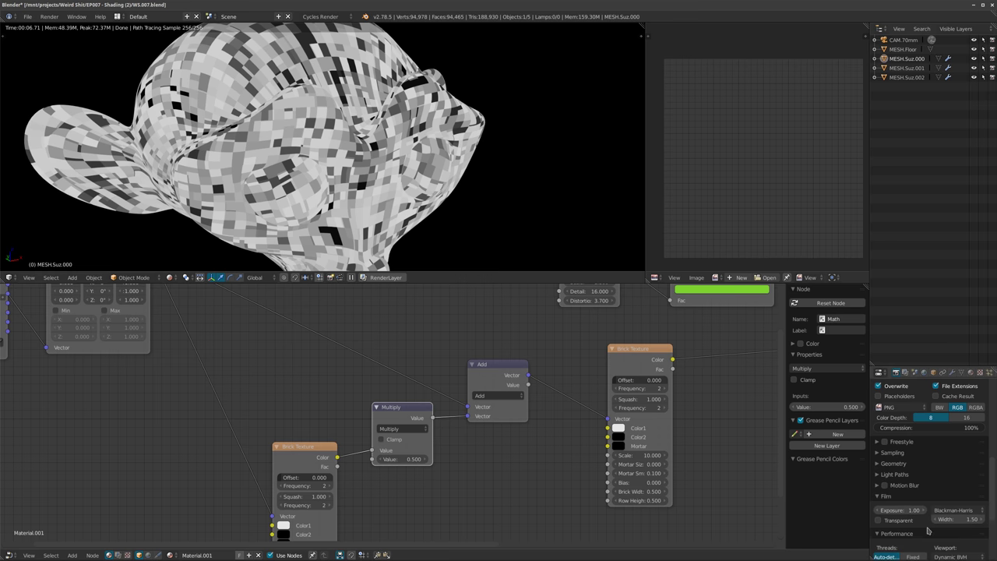
scroll(942, 534, down, 3)
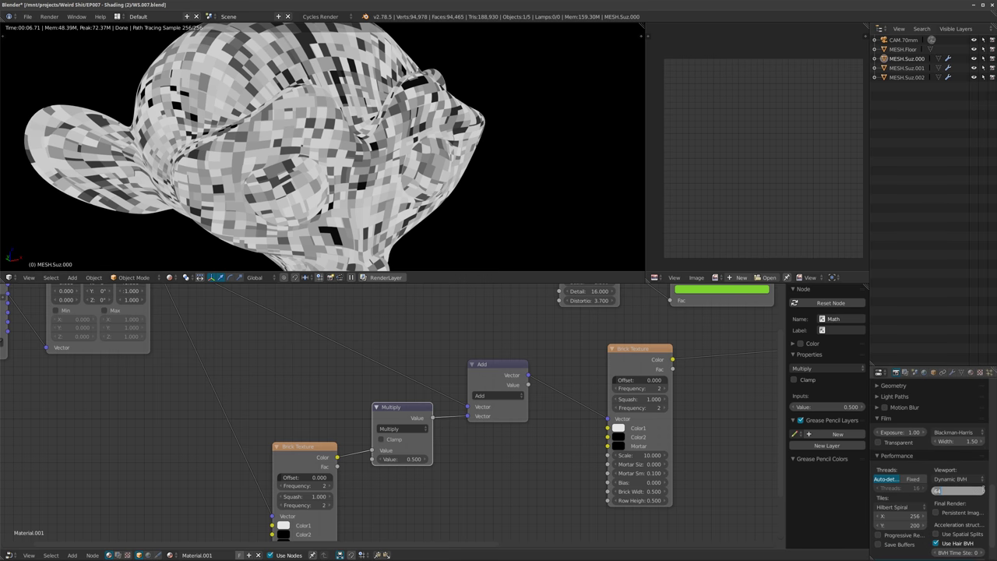
text(256)
key(Return)
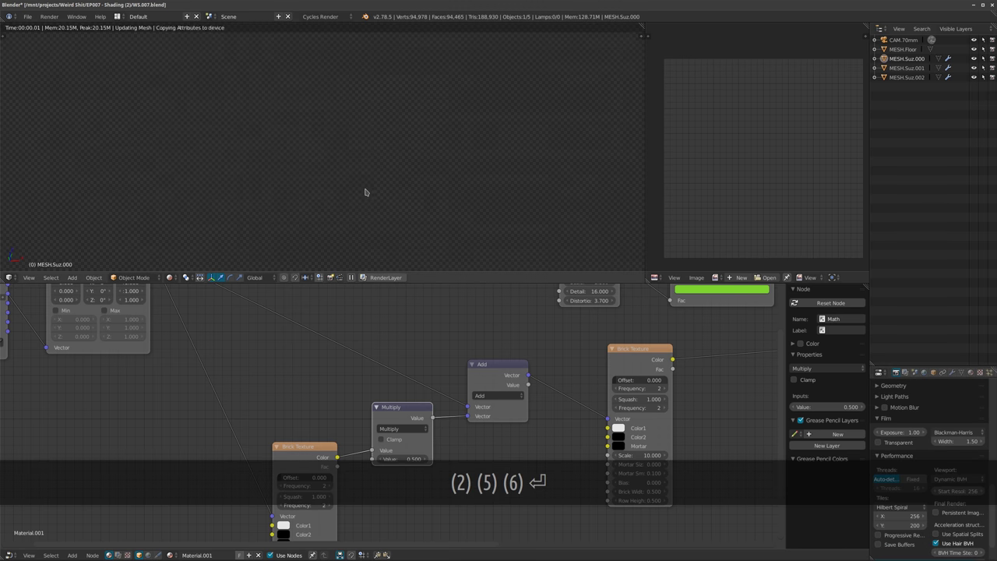
mouse_move(366, 192)
middle_down()
mouse_move(268, 194)
mouse_move(369, 193)
middle_up()
drag(897, 365, 897, 473)
Set the Multiply node's value to 0.65.
middle_drag(373, 206, 354, 212)
middle_drag(309, 366, 263, 306)
scroll(306, 371, up, 2)
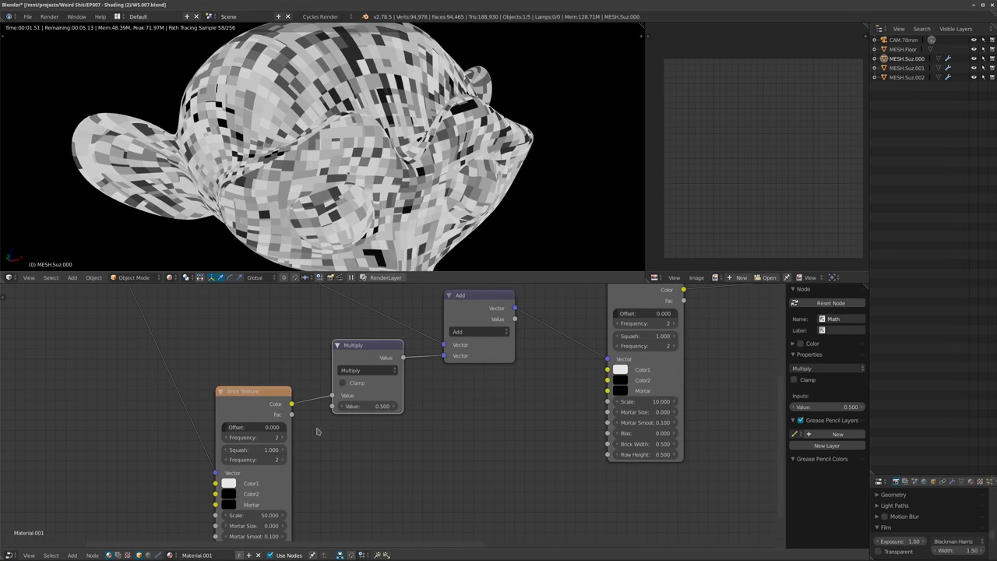
drag(368, 406, 396, 406)
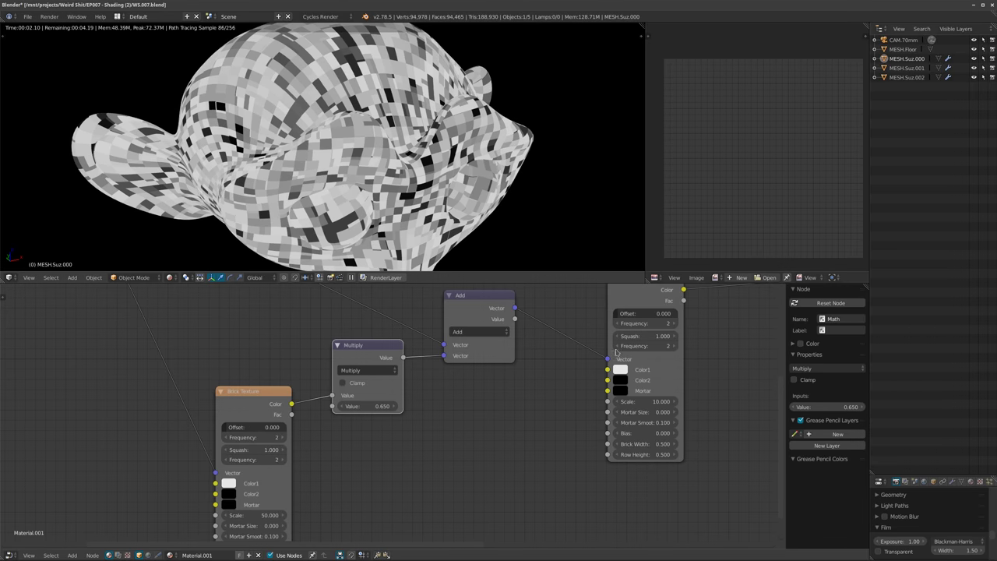
Examine the tile pattern up close on the top and back of the monkey head.
middle_drag(266, 98, 351, 177)
scroll(316, 162, up, 3)
scroll(351, 178, up, 2)
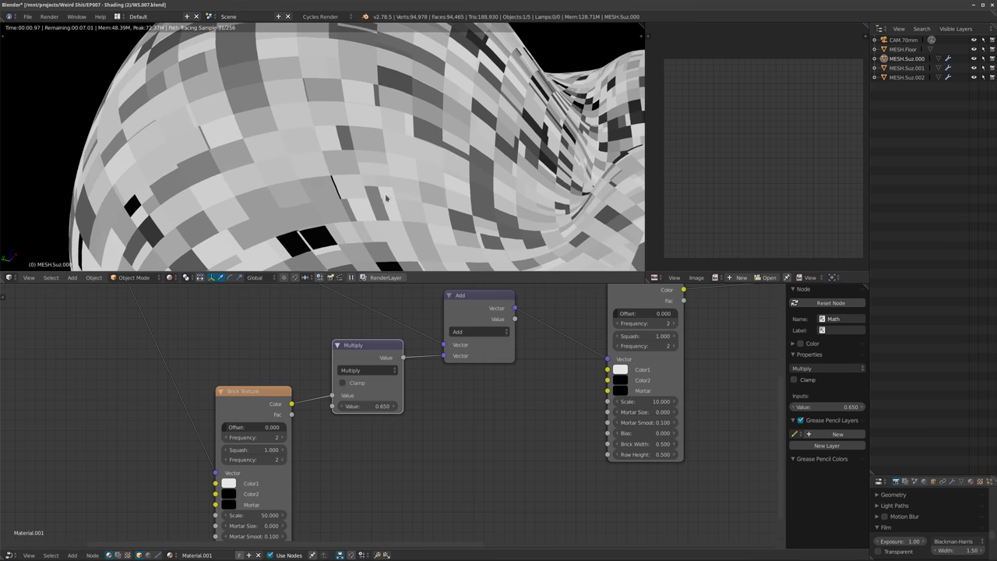
scroll(396, 205, down, 1)
middle_drag(396, 205, 285, 188)
scroll(364, 185, down, 1)
middle_drag(364, 185, 371, 146)
scroll(466, 377, down, 1)
Try a Mortar Size of 22 on the duplicated Brick Texture and reset it to 0.
middle_drag(465, 378, 499, 324)
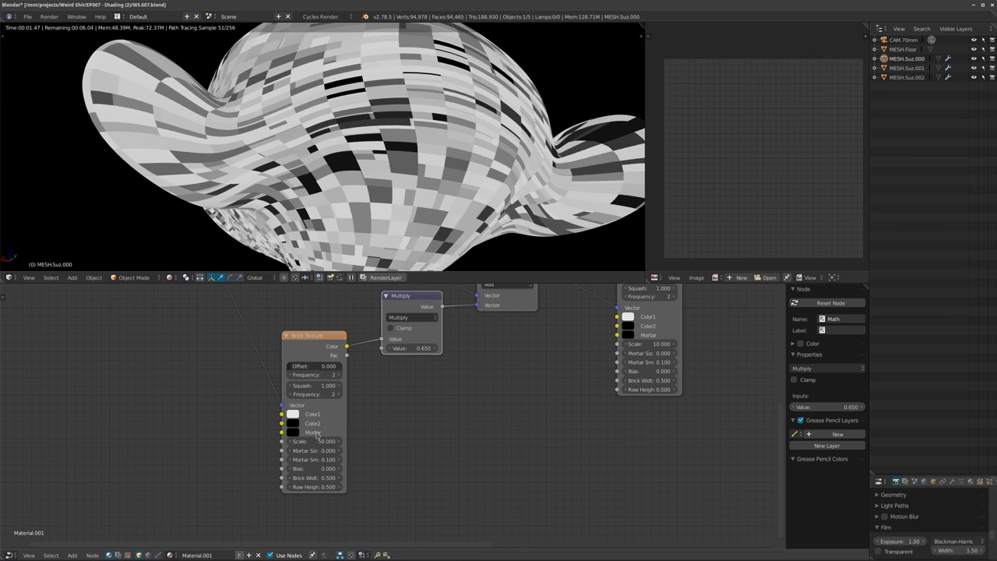
text(2)
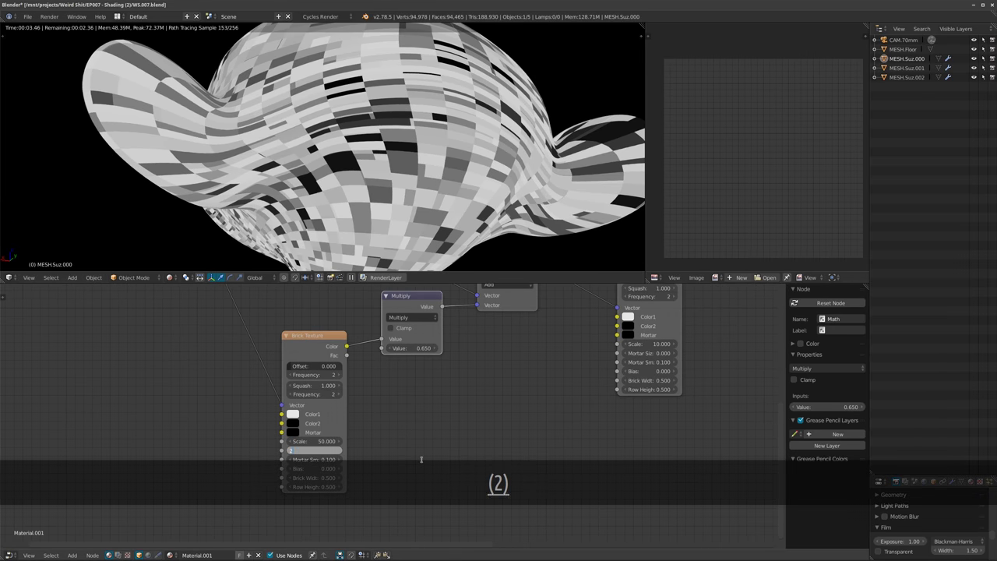
text(2)
key(Return)
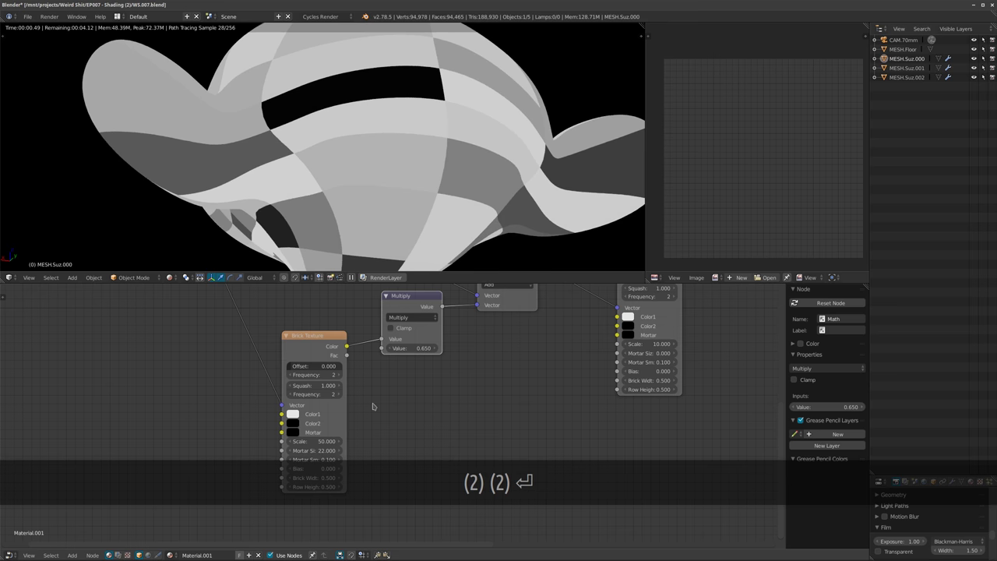
click(312, 450)
text(0)
key(Return)
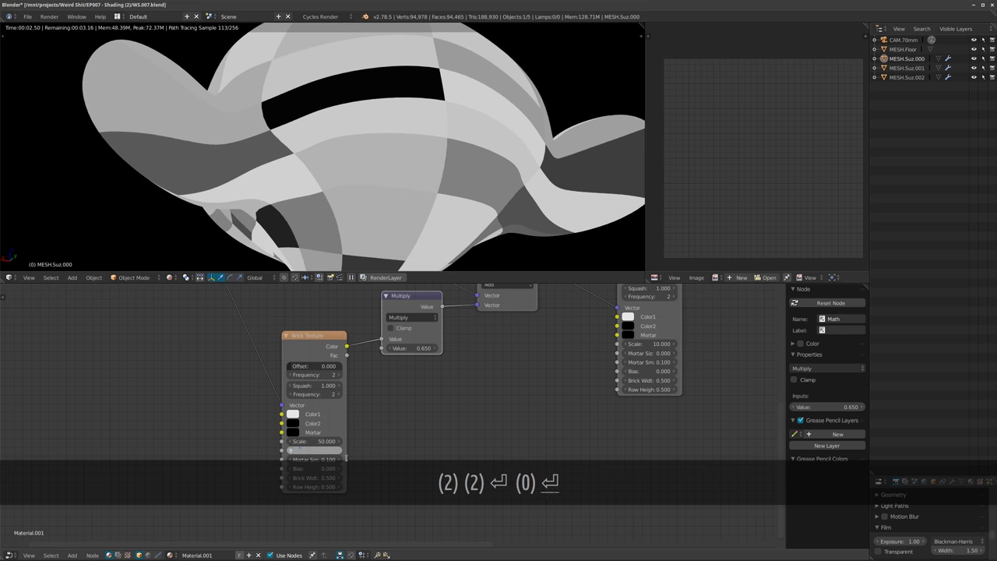
Set the duplicated Brick Texture's scale to 71.5 and inspect the tiles on the head from several angles.
drag(322, 442, 347, 442)
middle_drag(319, 179, 475, 177)
middle_drag(222, 179, 307, 178)
scroll(306, 178, up, 2)
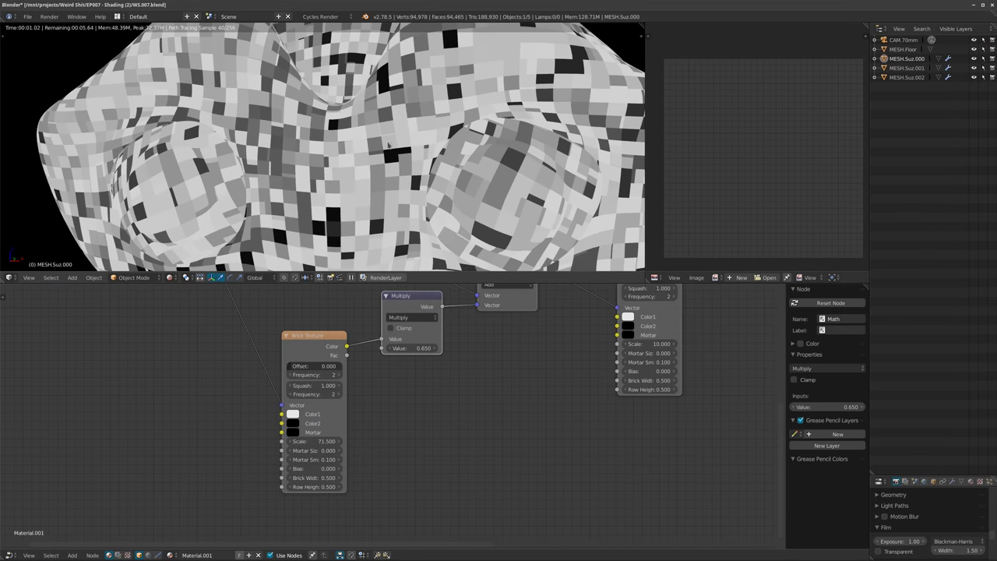
middle_drag(324, 162, 442, 207)
scroll(261, 165, down, 3)
middle_drag(261, 165, 460, 218)
Set the Multiply node's value to 1.32.
middle_drag(482, 334, 507, 441)
scroll(507, 441, up, 1)
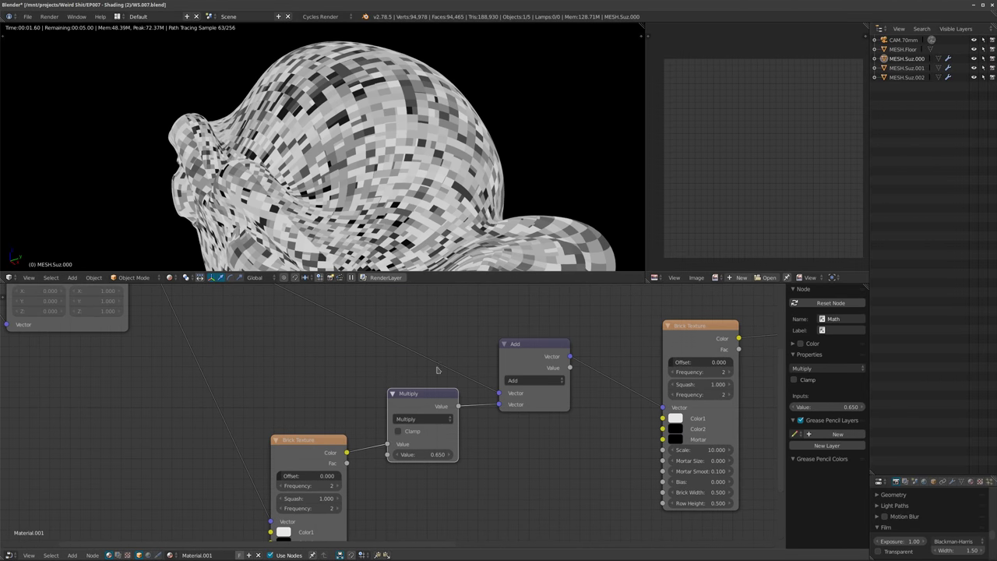
drag(422, 454, 475, 454)
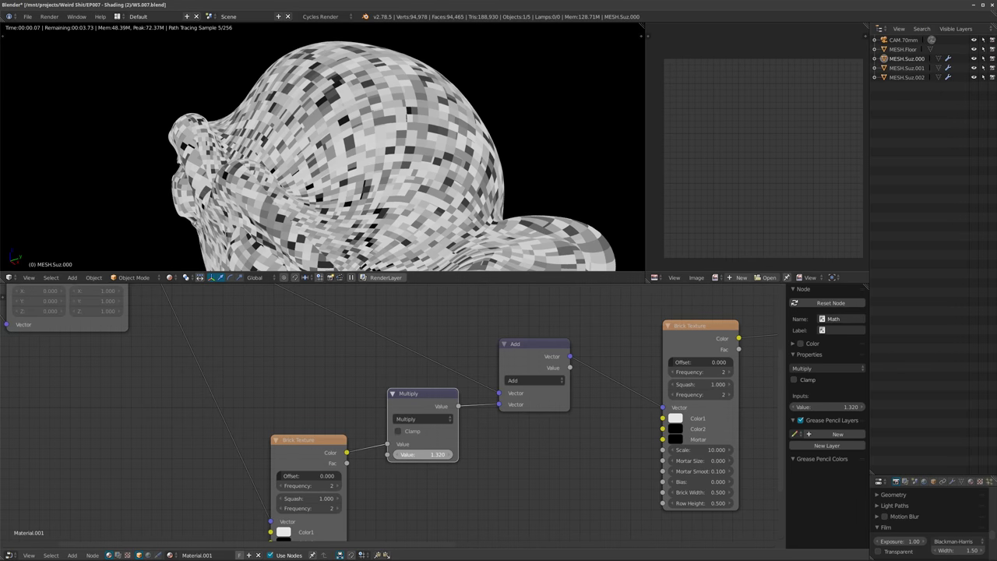
Set the duplicated Brick Texture's Mortar colour to dark grey 0.018 and its Mortar Size to 0.08.
middle_drag(438, 493, 443, 421)
click(289, 483)
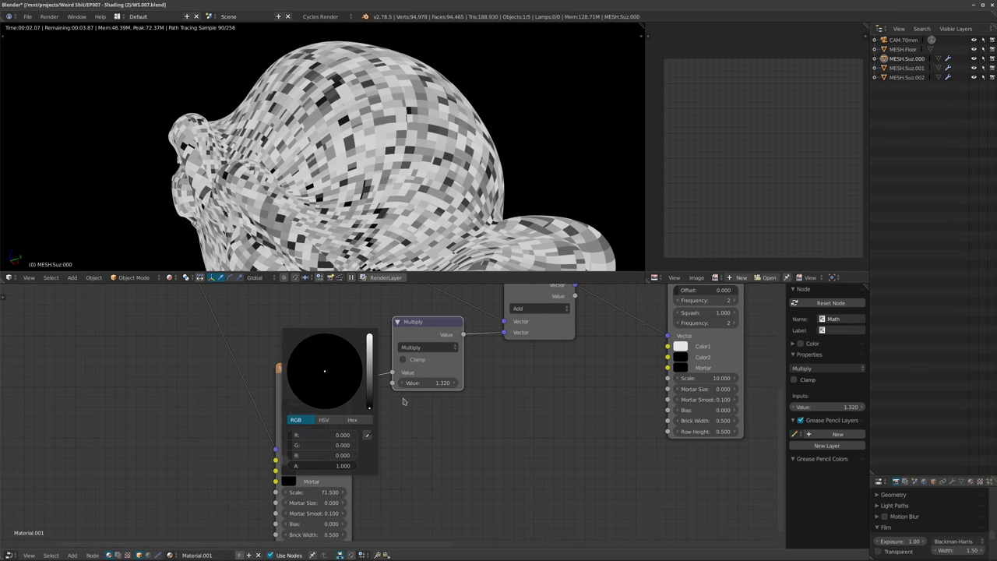
mouse_move(368, 409)
mouse_down()
mouse_move(369, 384)
mouse_move(368, 397)
mouse_up()
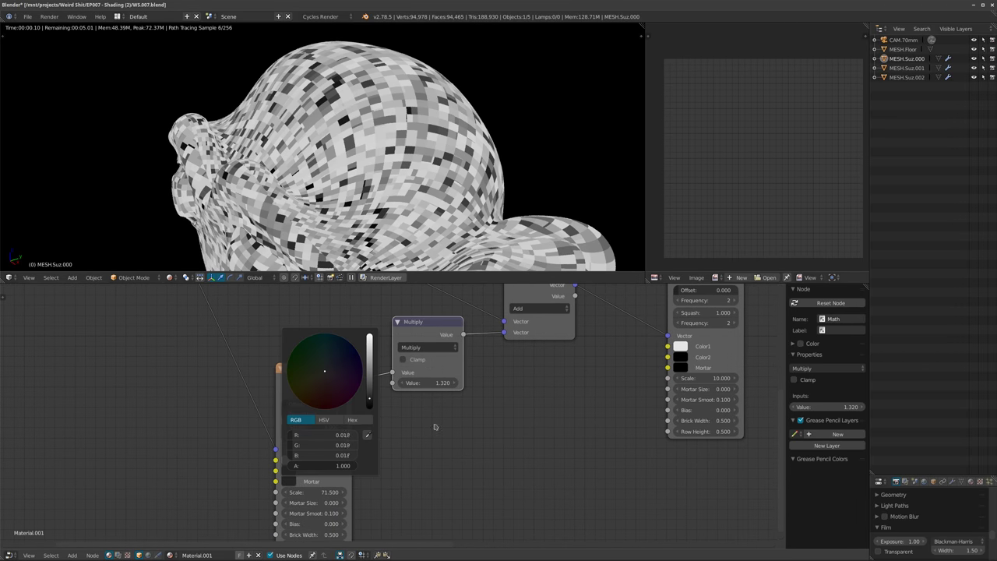
middle_drag(363, 500, 363, 433)
drag(302, 434, 374, 435)
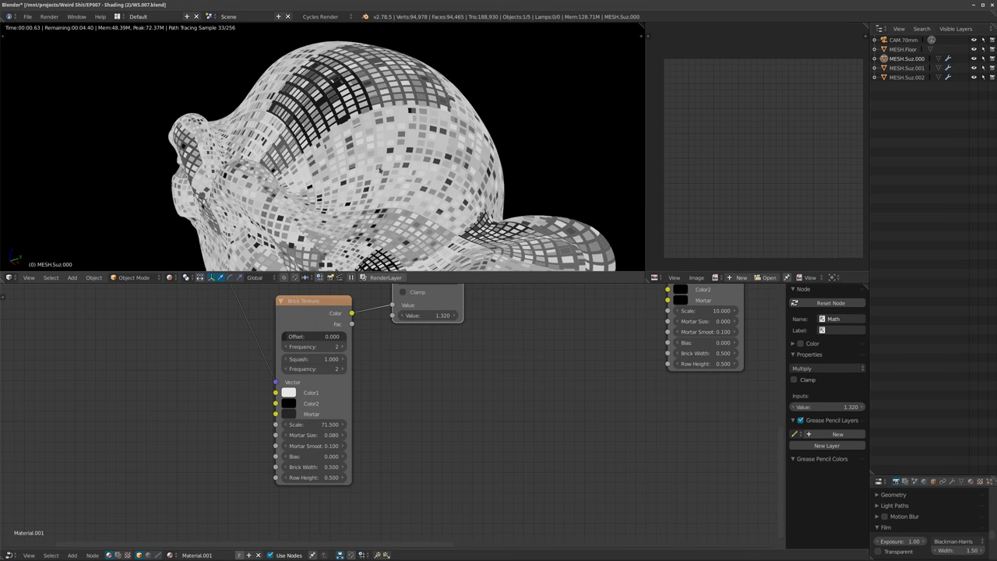
middle_drag(424, 179, 467, 183)
middle_drag(326, 212, 427, 168)
scroll(152, 142, up, 3)
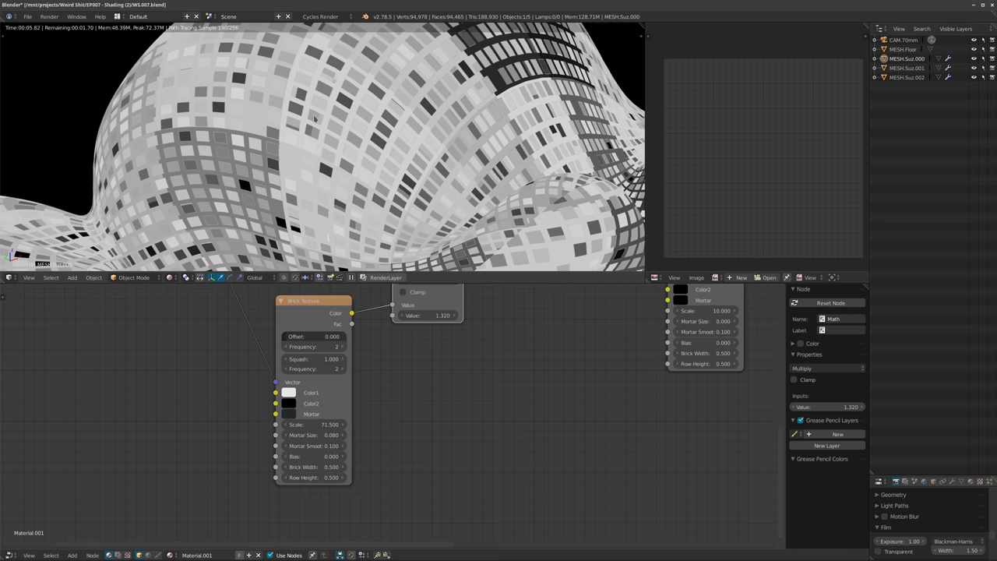
Lighten the duplicated Brick Texture's Mortar colour to grey 0.489.
scroll(297, 118, down, 6)
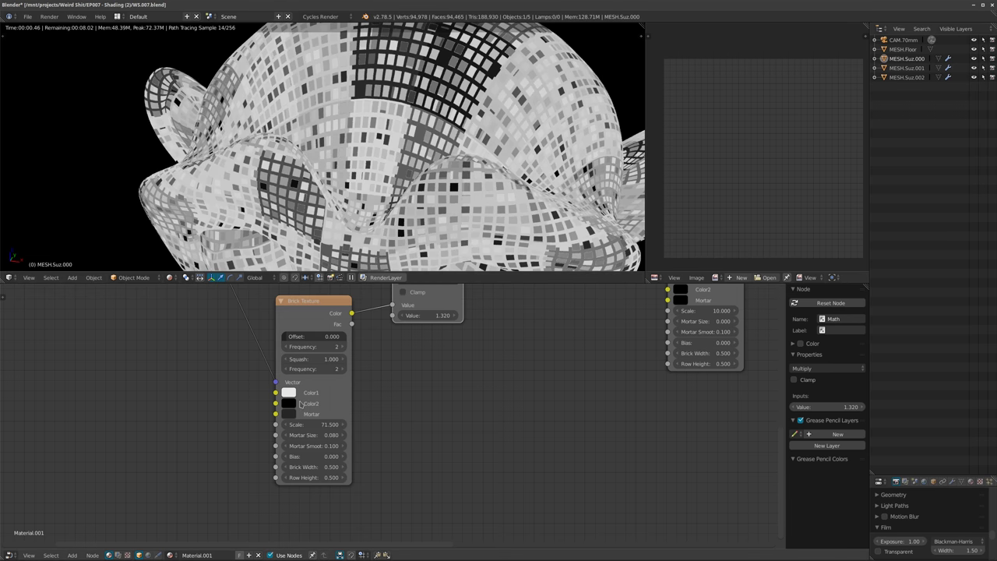
click(293, 417)
click(289, 414)
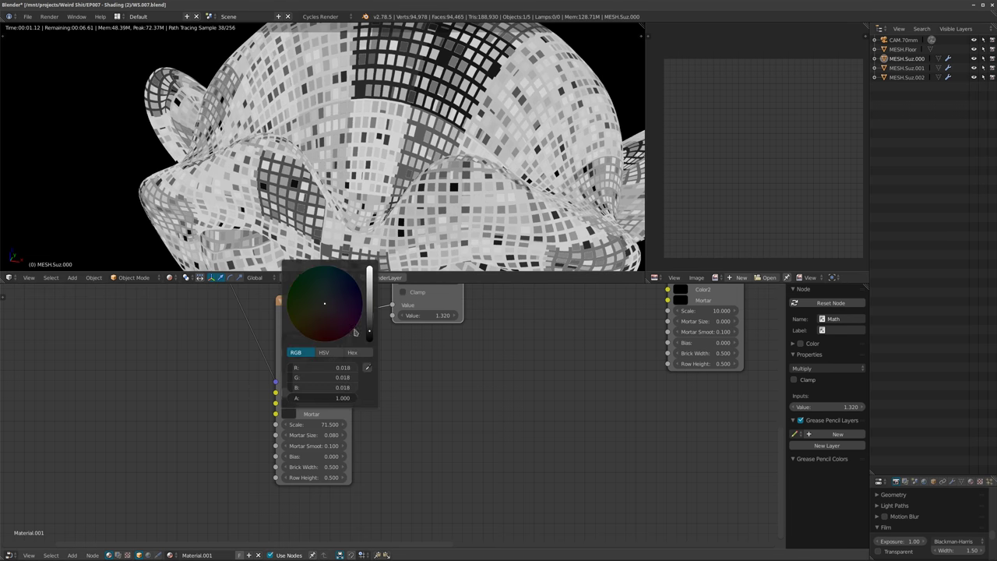
drag(367, 316, 370, 273)
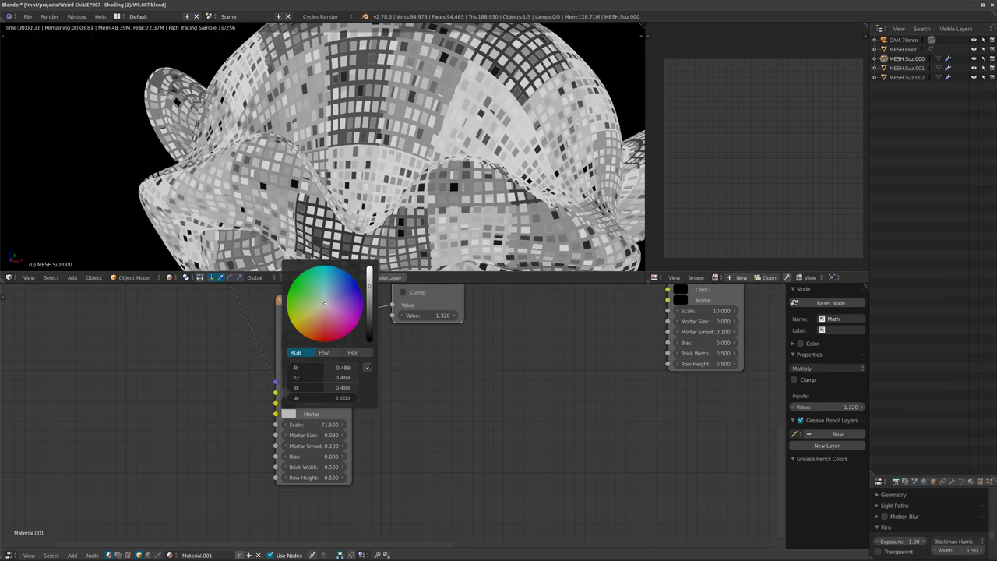
Move the Noise Texture node closer to the Mapping node.
middle_drag(500, 335, 524, 473)
scroll(468, 473, down, 3)
middle_drag(278, 403, 311, 487)
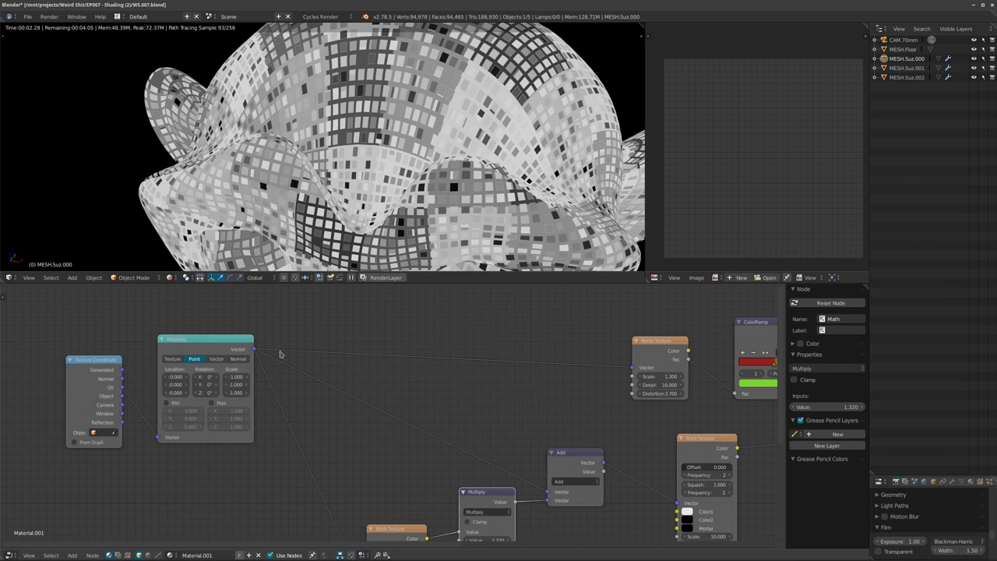
middle_drag(370, 375, 294, 297)
middle_drag(403, 342, 409, 380)
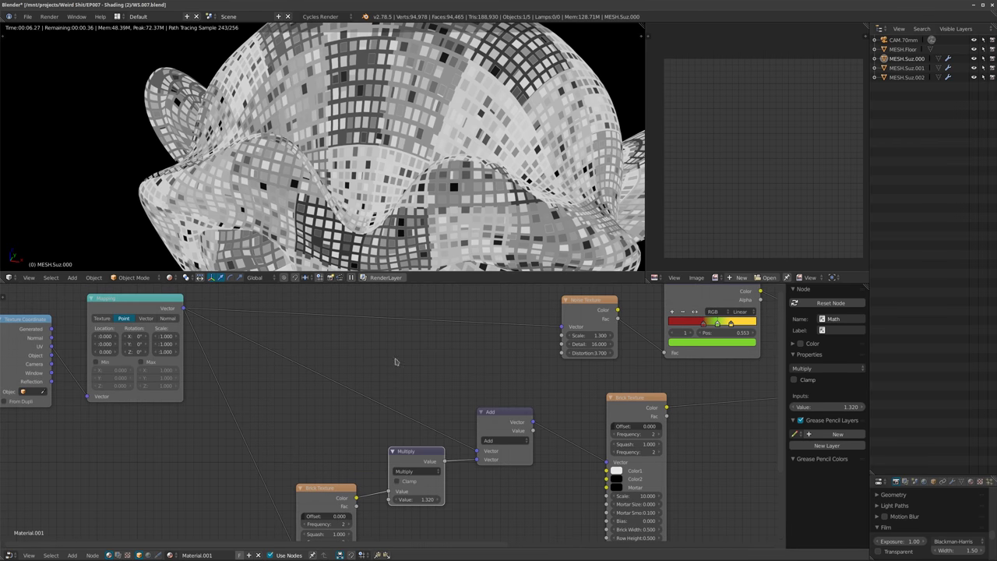
drag(597, 301, 506, 305)
middle_drag(391, 351, 429, 402)
scroll(413, 379, up, 3)
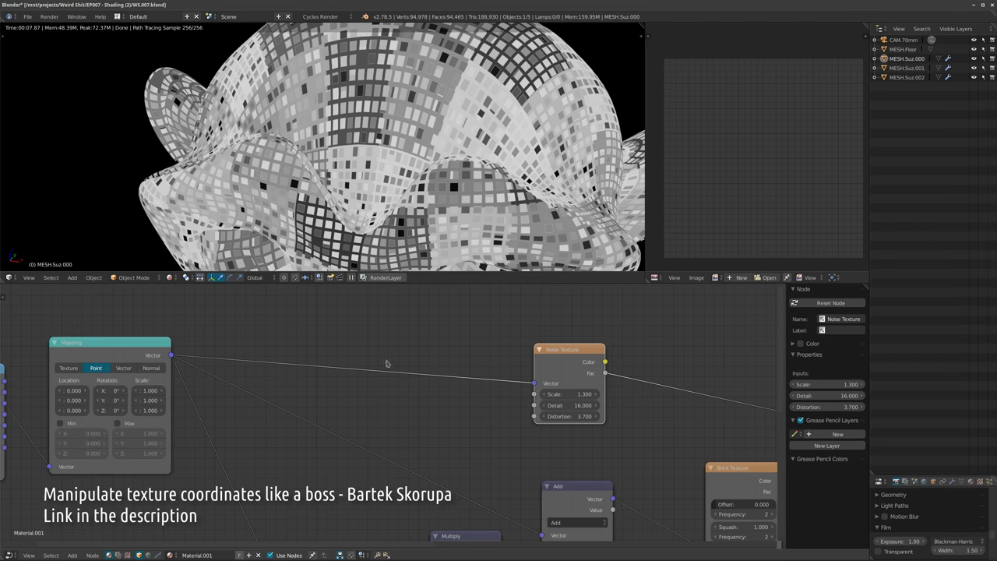
Shift the Mapping and Texture Coordinate nodes down and towards the texture nodes.
scroll(387, 347, down, 3)
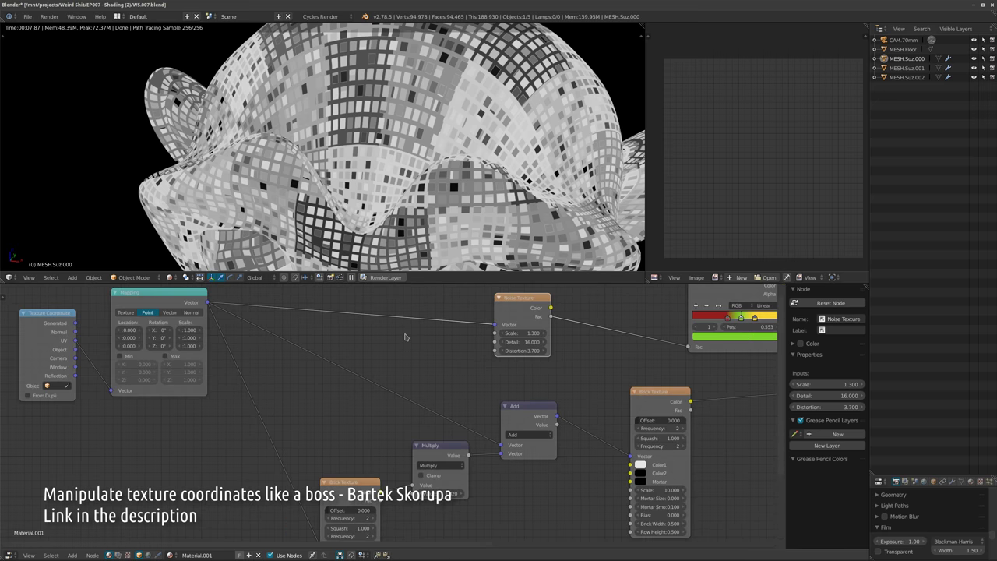
middle_drag(403, 338, 399, 387)
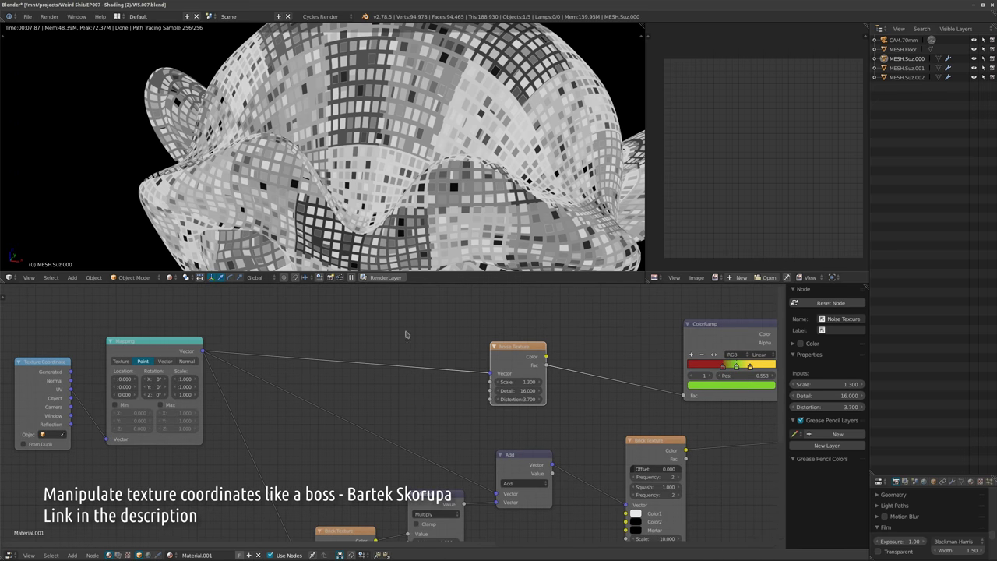
scroll(372, 359, up, 1)
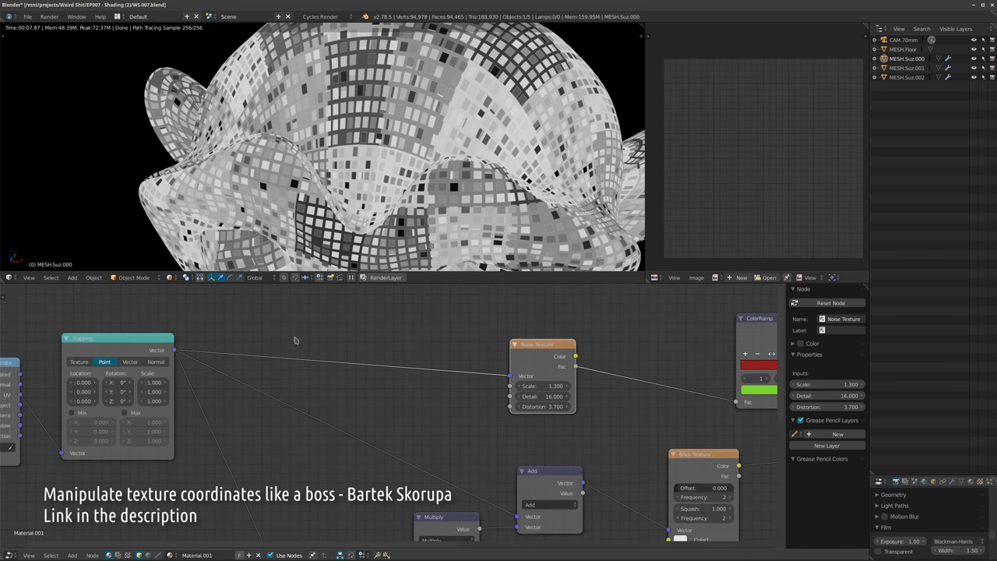
drag(123, 352, 175, 412)
middle_drag(149, 376, 304, 345)
scroll(304, 345, down, 1)
scroll(306, 345, down, 1)
drag(166, 356, 201, 408)
middle_drag(441, 359, 339, 385)
scroll(338, 386, up, 1)
middle_drag(430, 421, 347, 374)
scroll(420, 420, up, 1)
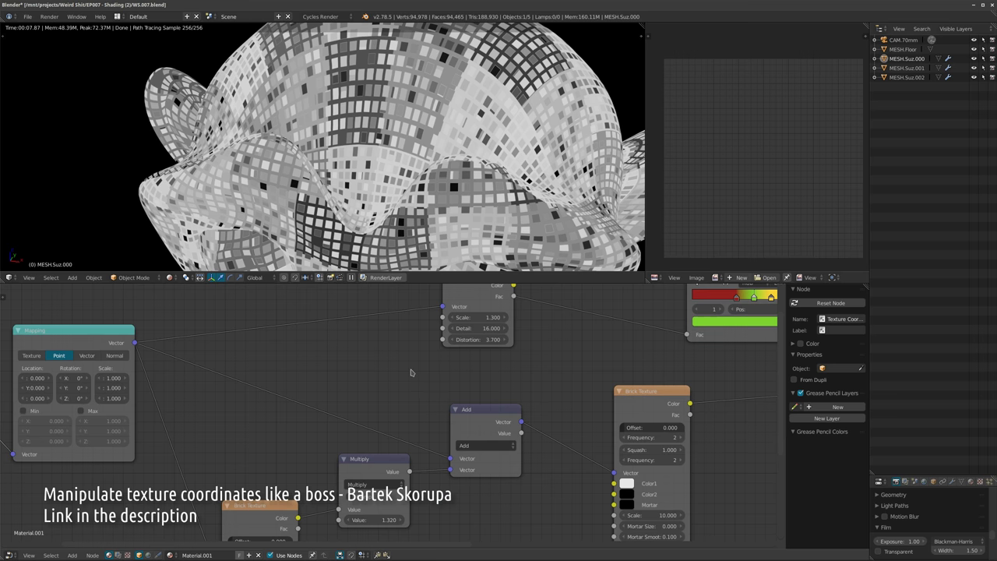
Set the duplicated Brick Texture's Mortar Smooth to 0 and take a closer look at the tile edges.
middle_drag(411, 372, 439, 250)
drag(275, 529, 236, 528)
shift+middle_drag(392, 170, 287, 182)
scroll(349, 182, up, 4)
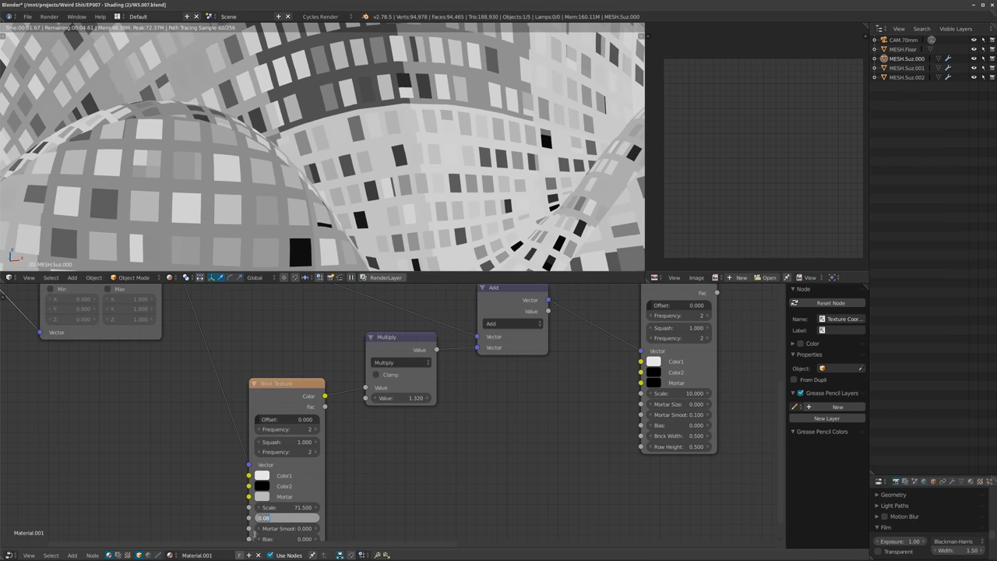
Set the duplicated Brick Texture's Mortar Size to 0.08 and Mortar Smooth to 1, and check the tiles across the whole head.
key(Return)
drag(286, 528, 308, 528)
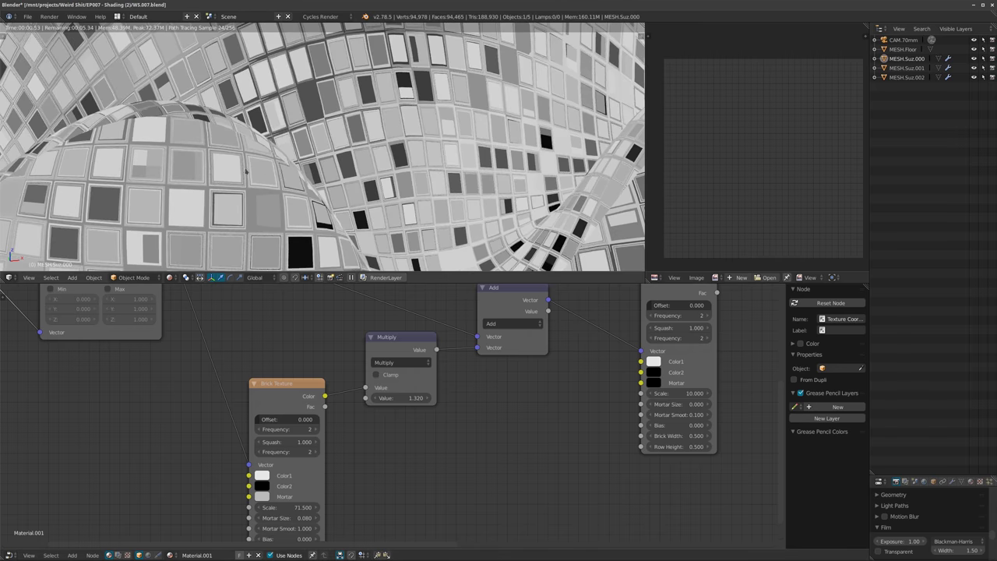
middle_drag(395, 156, 505, 105)
scroll(505, 105, down, 3)
middle_drag(343, 226, 355, 158)
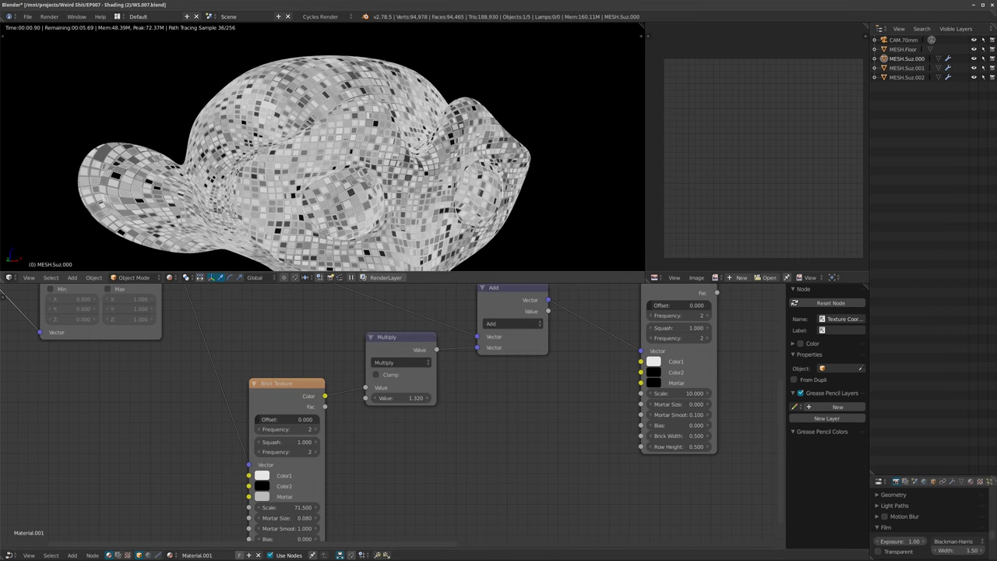
Tidy the layout of the Add, Multiply and duplicated Brick Texture nodes so the coordinate distortion chain reads clearly.
scroll(381, 409, down, 6)
middle_drag(387, 402, 348, 426)
scroll(495, 410, up, 3)
middle_drag(424, 395, 469, 351)
middle_drag(270, 343, 272, 405)
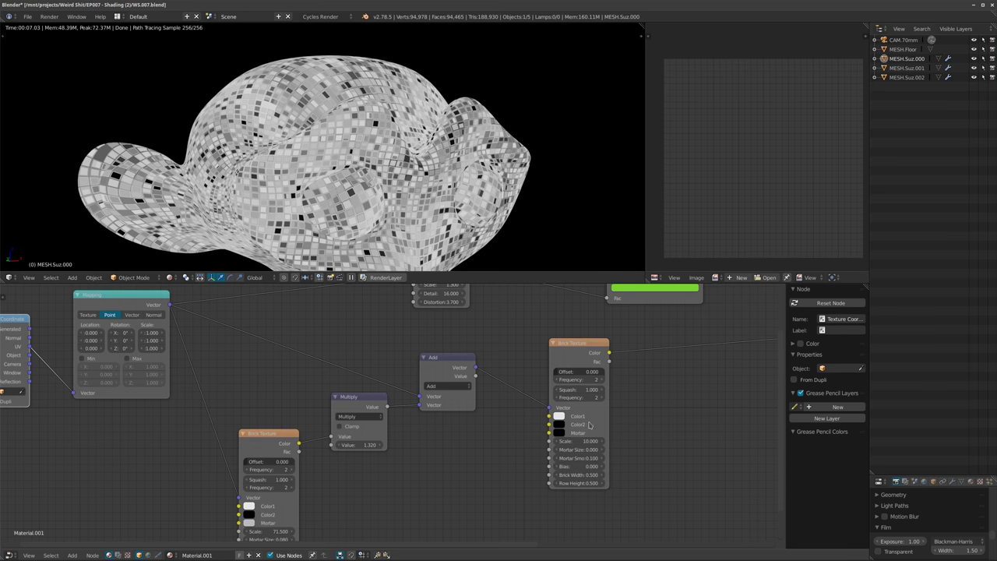
drag(457, 367, 479, 386)
middle_drag(398, 365, 426, 352)
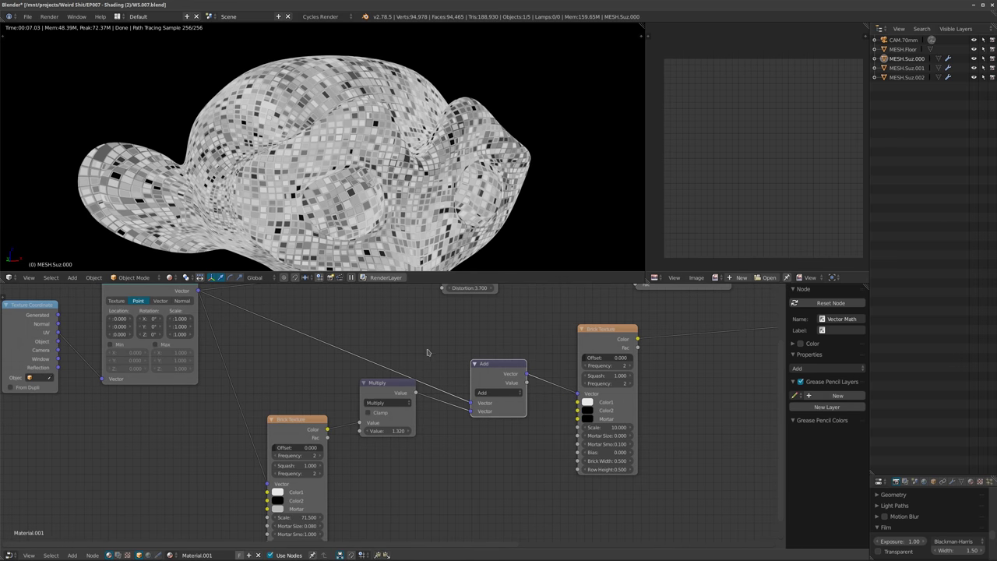
drag(383, 402, 390, 440)
drag(296, 419, 293, 443)
scroll(432, 411, up, 2)
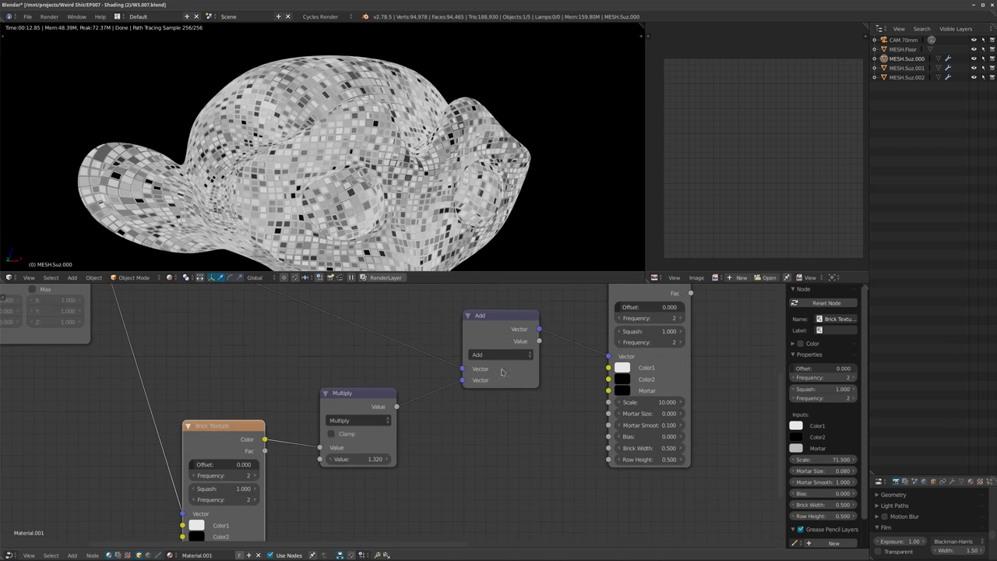
drag(352, 406, 338, 388)
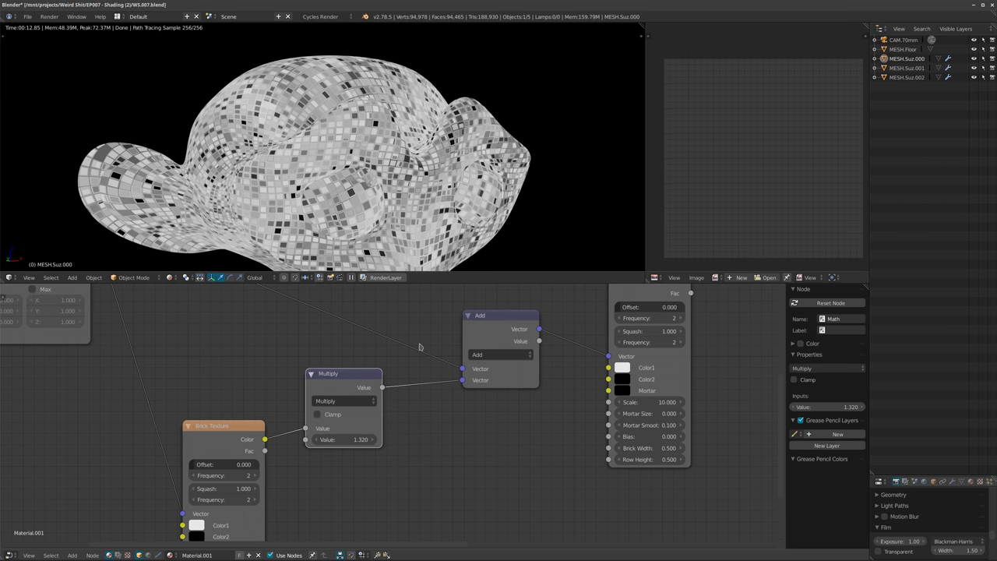
drag(216, 433, 201, 409)
Link the Noise Texture's Fac into the Multiply node's first Value instead of the Brick Texture, and inspect the distortion up close.
middle_drag(310, 409, 331, 472)
scroll(367, 438, down, 4)
scroll(332, 471, down, 3)
middle_drag(335, 419, 341, 393)
scroll(344, 392, up, 2)
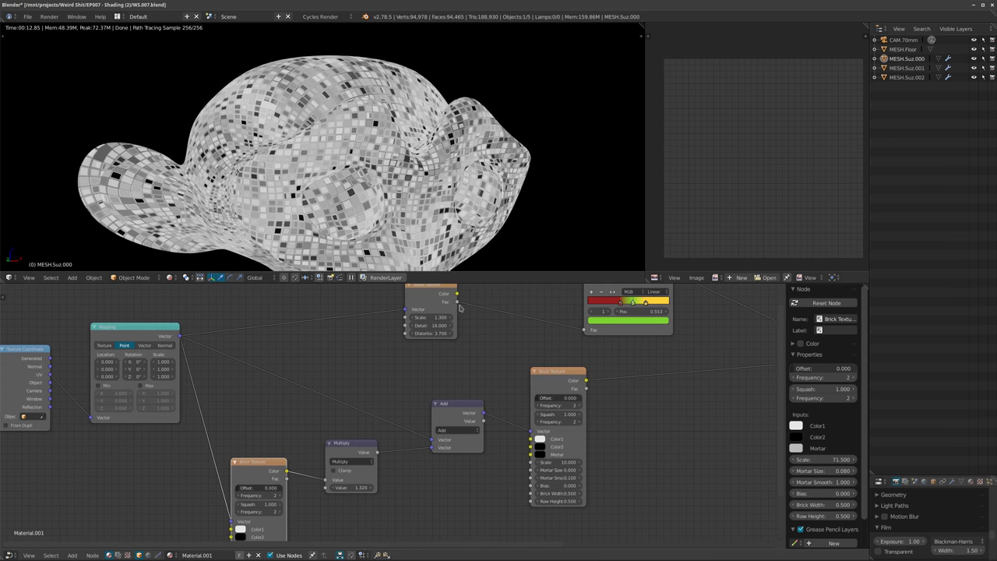
drag(458, 302, 326, 481)
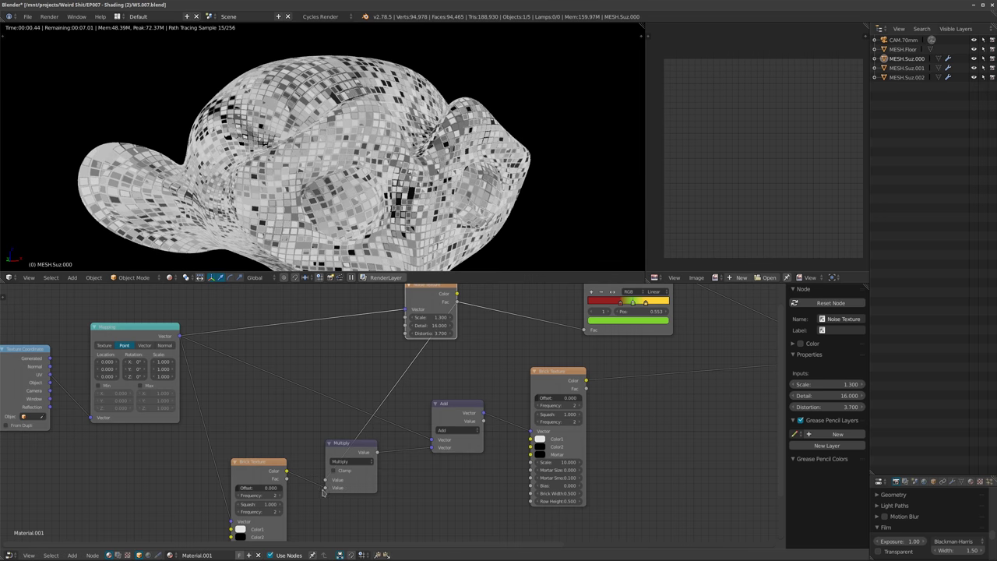
middle_drag(378, 157, 469, 162)
middle_drag(325, 160, 407, 198)
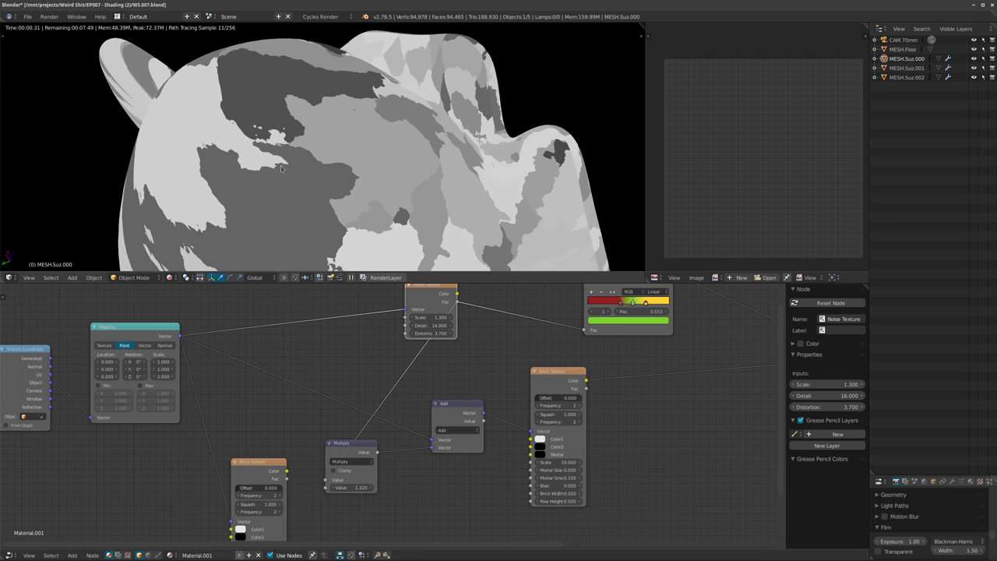
scroll(318, 182, up, 1)
Set the Multiply value to 0 to compare the undistorted bricks, and raise it to 0.940.
middle_drag(505, 348, 462, 369)
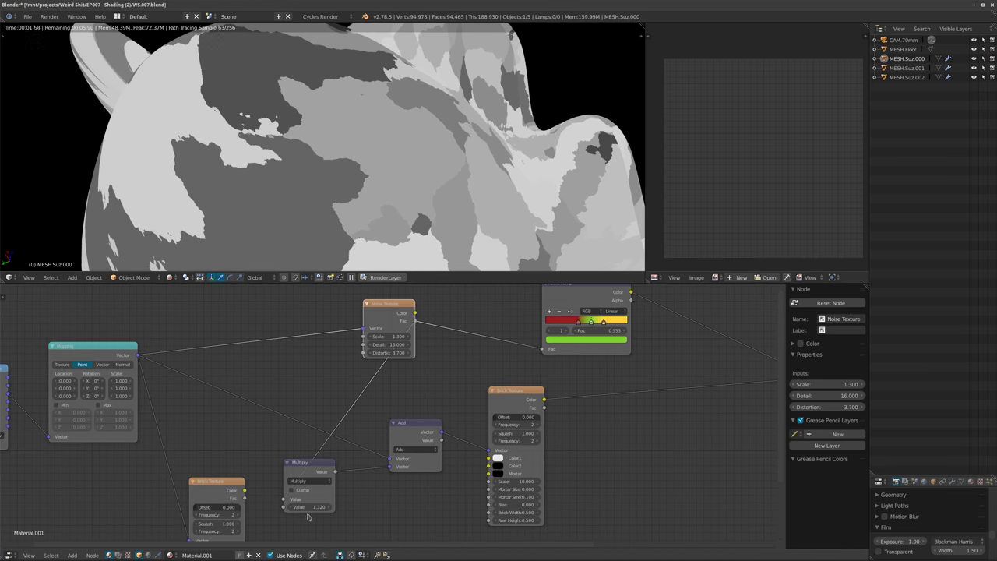
text(0)
key(Return)
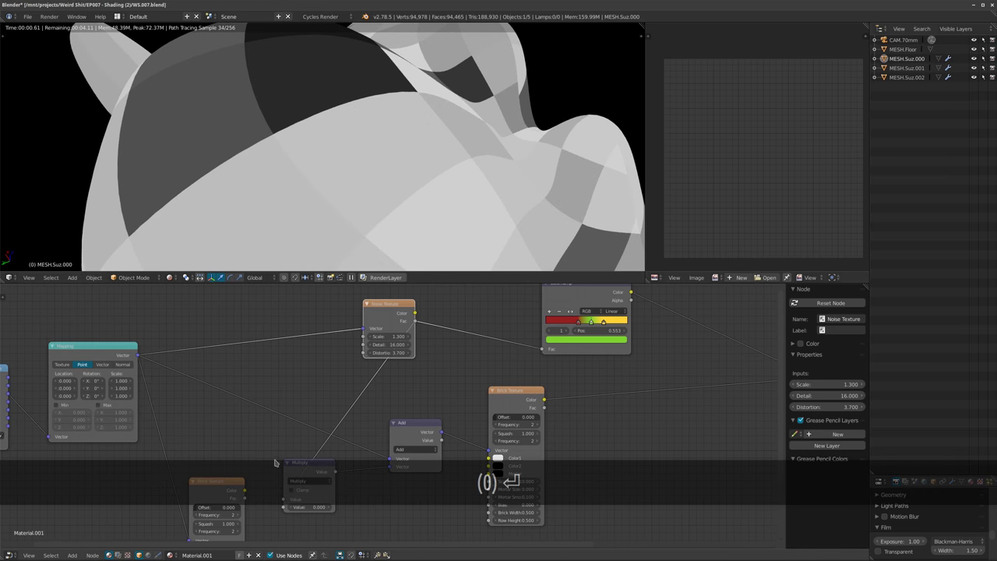
middle_drag(327, 153, 340, 190)
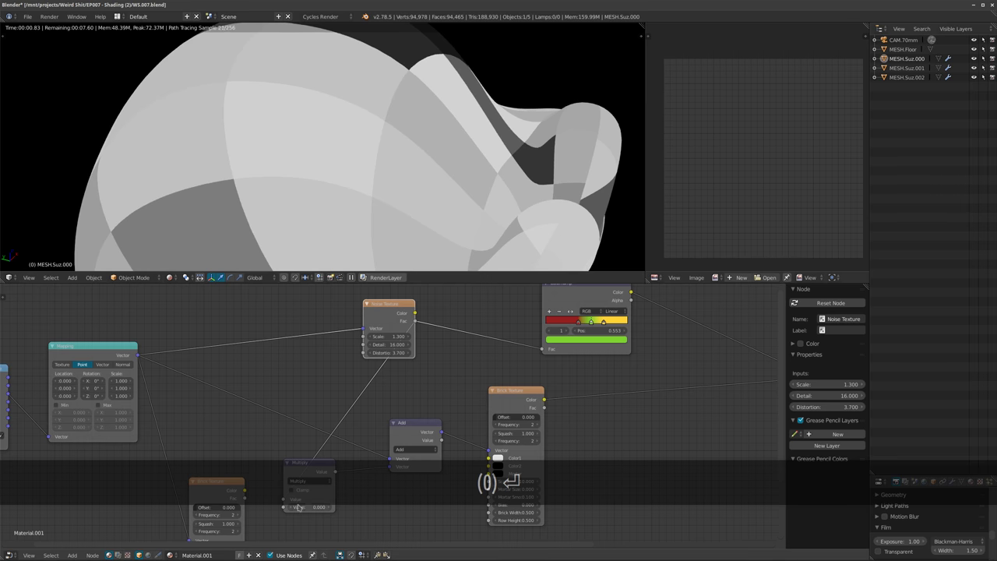
drag(298, 507, 362, 507)
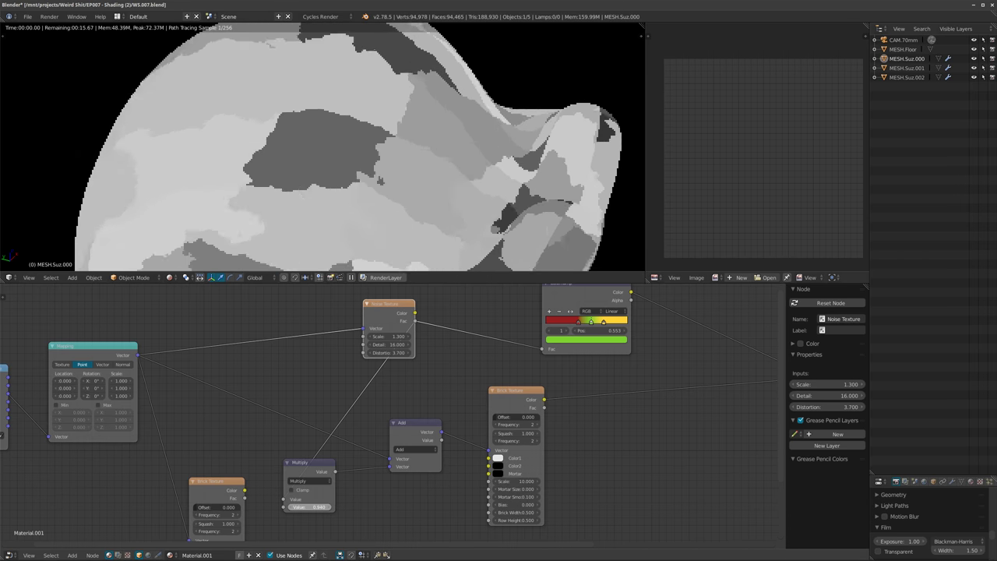
middle_drag(335, 160, 315, 179)
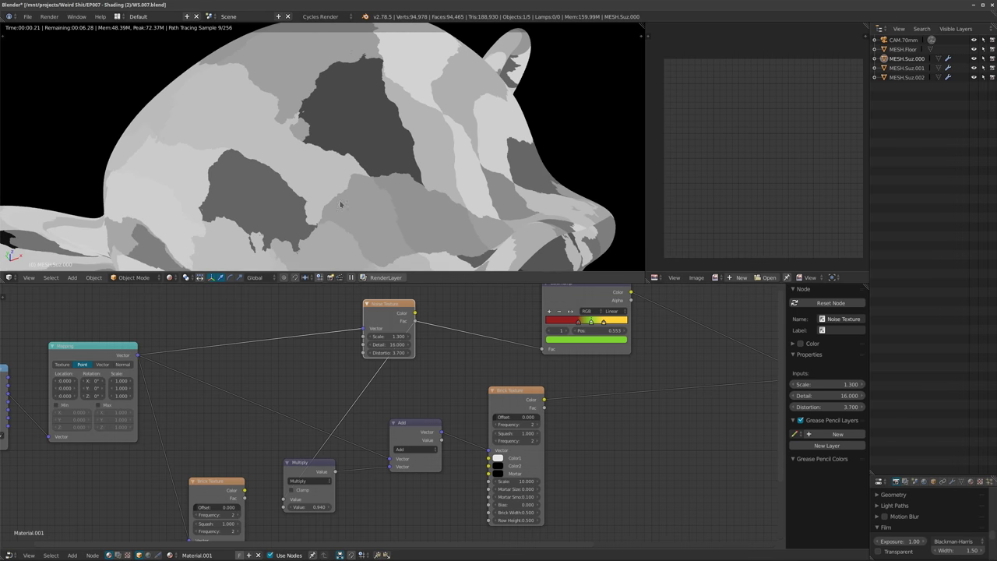
Set the Noise Texture's Distortion and Detail to 0.
drag(393, 358, 370, 358)
text(0)
key(Return)
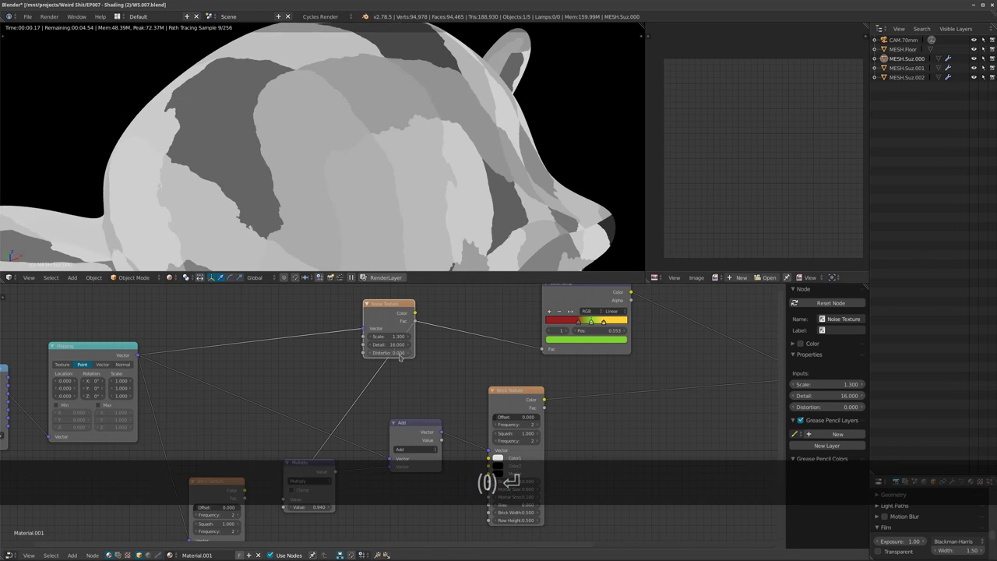
text(0)
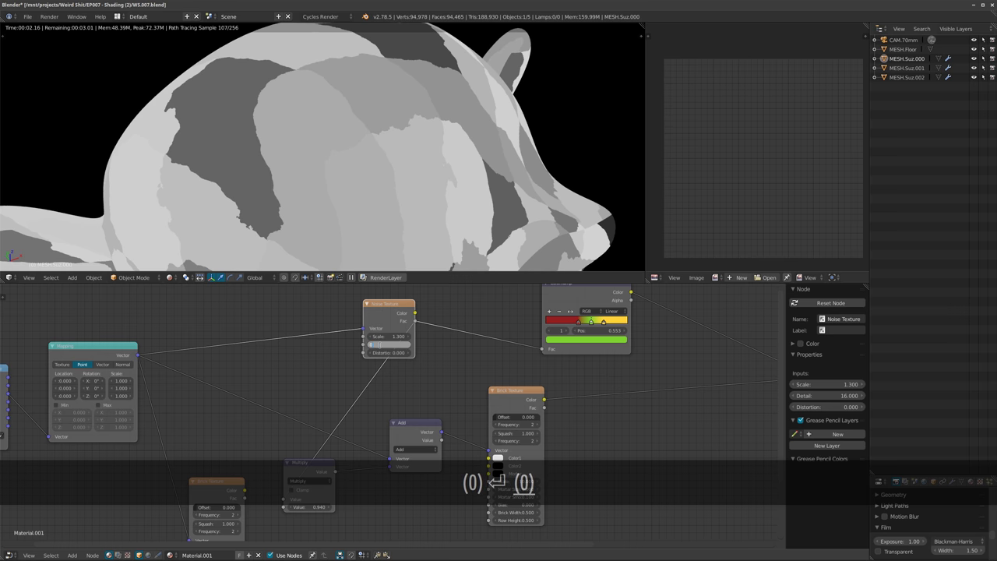
key(Return)
Set the Noise Texture's Scale to 5, move the node closer to the Mapping node and check the head from another angle.
mouse_move(320, 348)
middle_down()
mouse_move(331, 317)
mouse_move(333, 343)
middle_up()
click(401, 330)
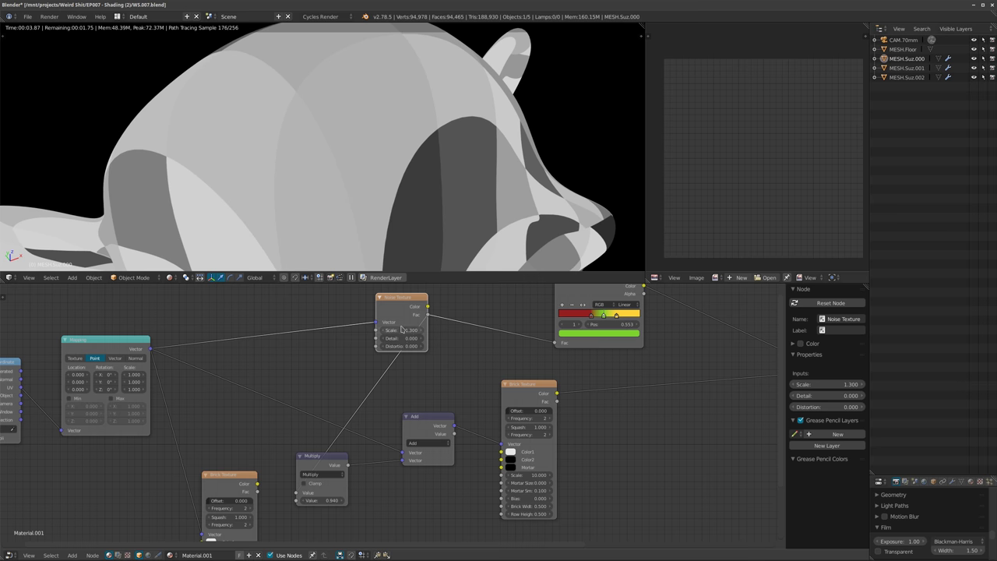
text(5)
key(Return)
drag(402, 316, 299, 324)
middle_drag(372, 177, 418, 171)
scroll(379, 171, down, 2)
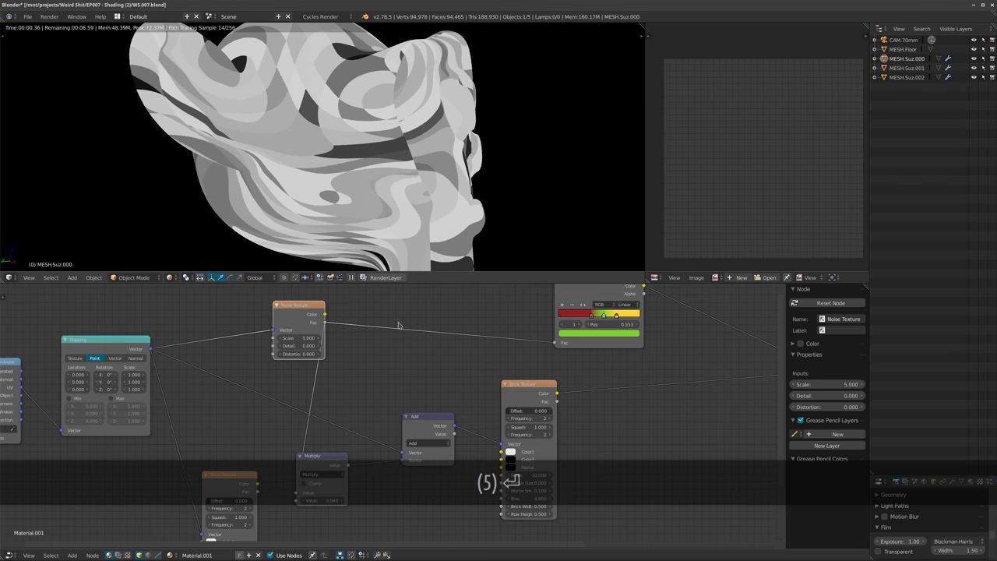
Add a Musgrave Texture node between the main Brick Texture and the Principled BSDF.
middle_drag(388, 343, 343, 349)
scroll(338, 364, up, 2)
middle_drag(496, 438, 451, 416)
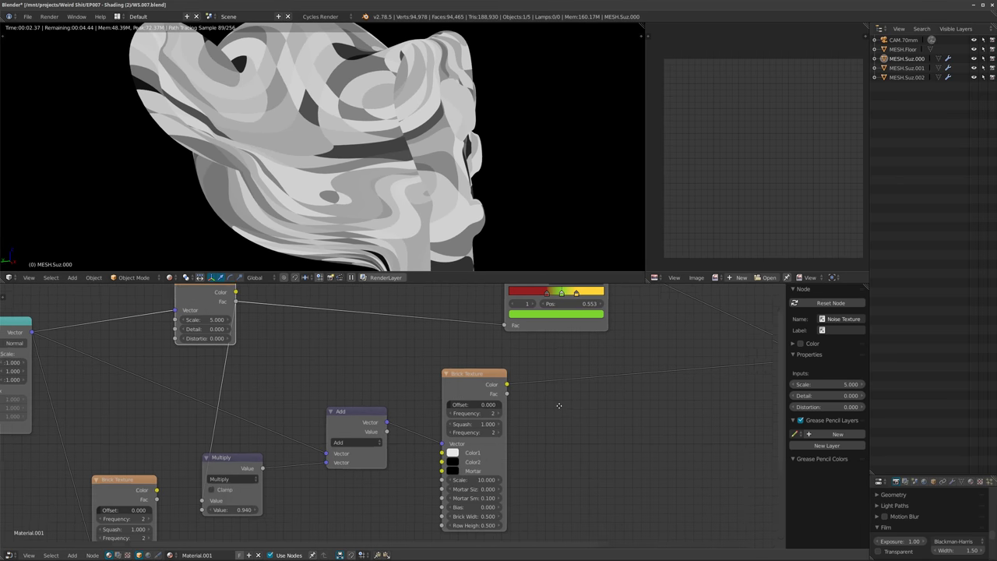
key(shift+a)
mouse_move(521, 415)
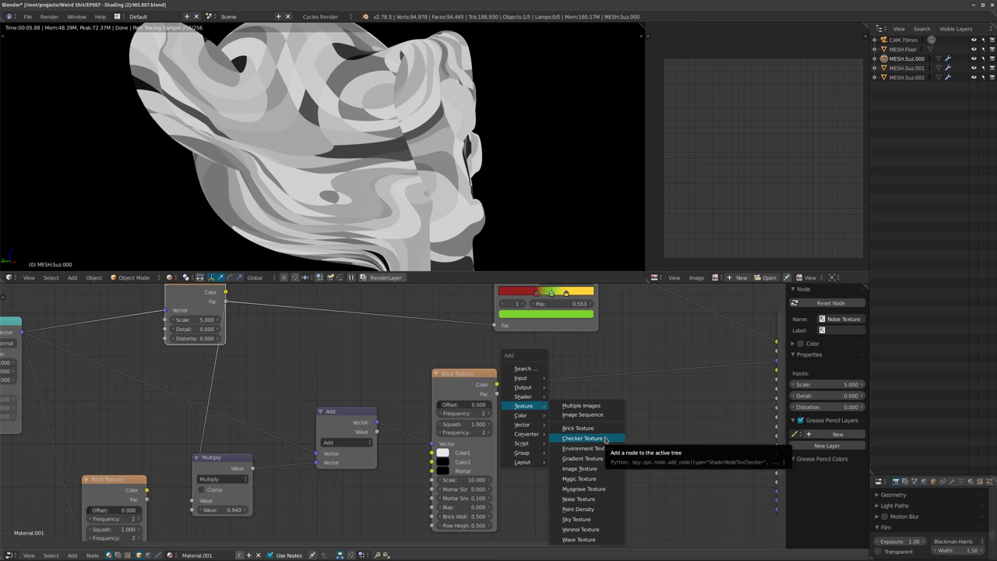
click(596, 488)
click(532, 393)
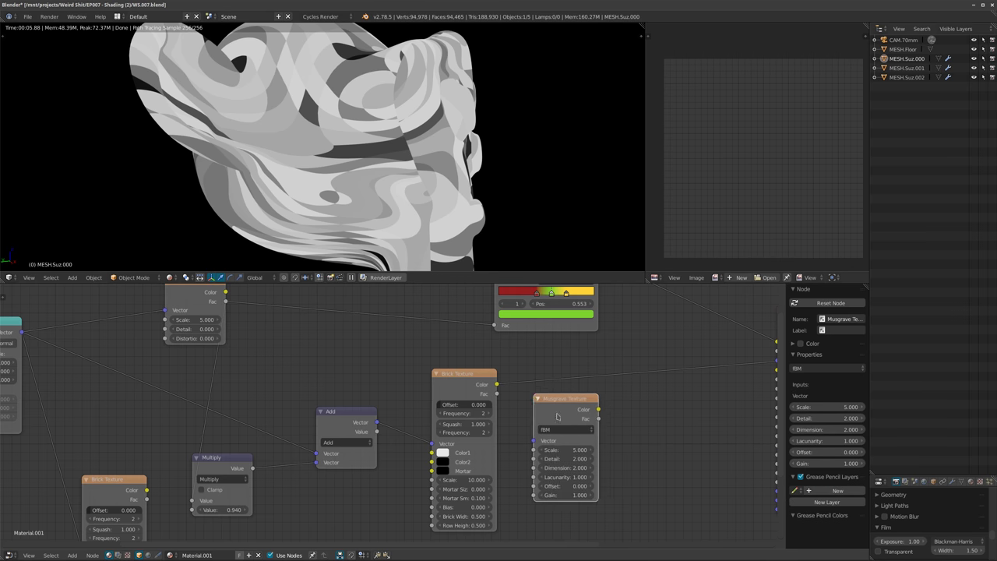
Preview the Musgrave Texture's Color output and reposition the node, shifting the main Brick Texture down out of its way.
scroll(611, 470, down, 2)
middle_drag(650, 444, 533, 447)
scroll(553, 458, up, 2)
key(g)
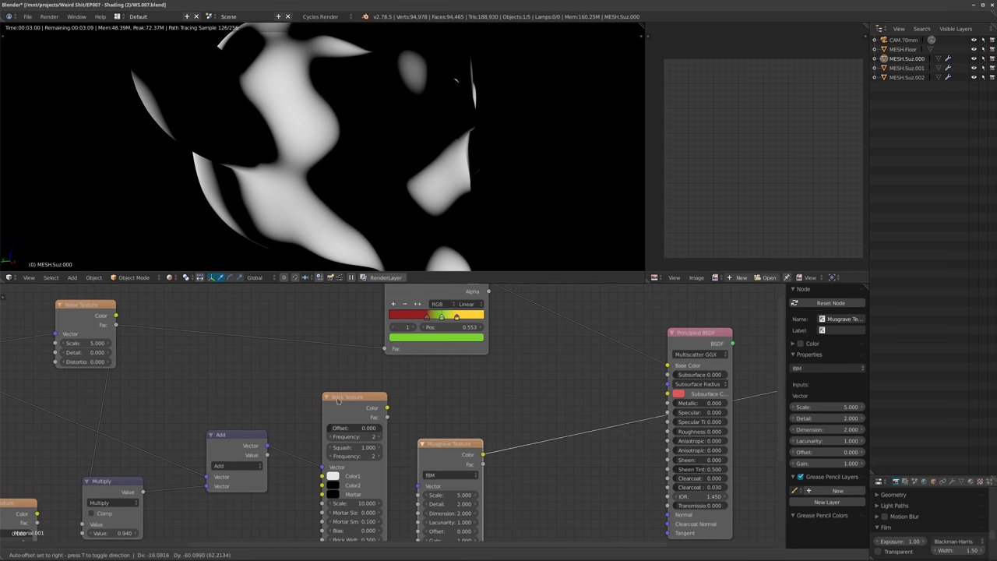
click(341, 347)
drag(350, 399, 344, 476)
scroll(337, 411, up, 1)
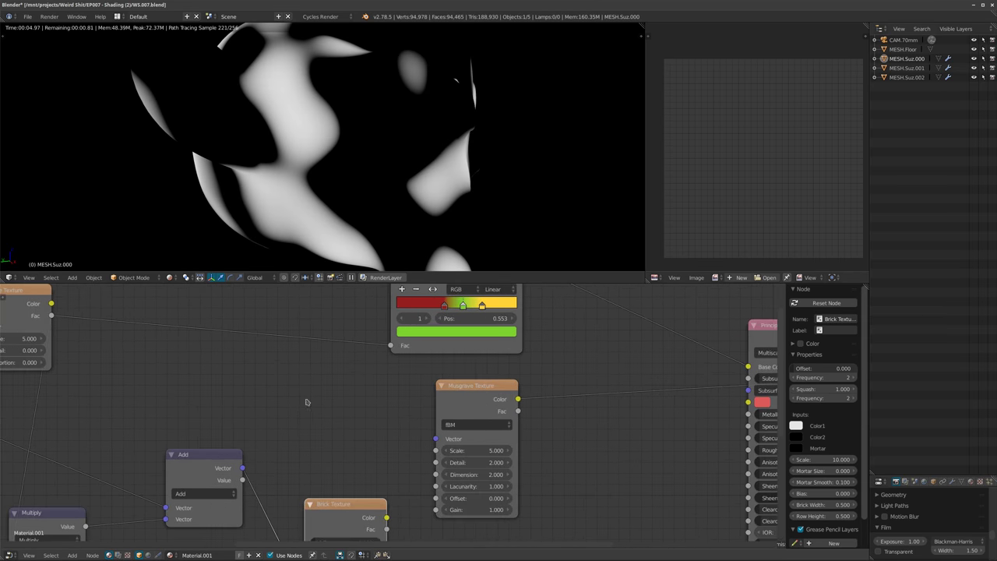
Link the Add node's Vector output to the Musgrave Texture's Vector input and preview the Musgrave's Fac output.
scroll(115, 428, down, 1)
middle_drag(113, 433, 168, 386)
drag(289, 416, 305, 412)
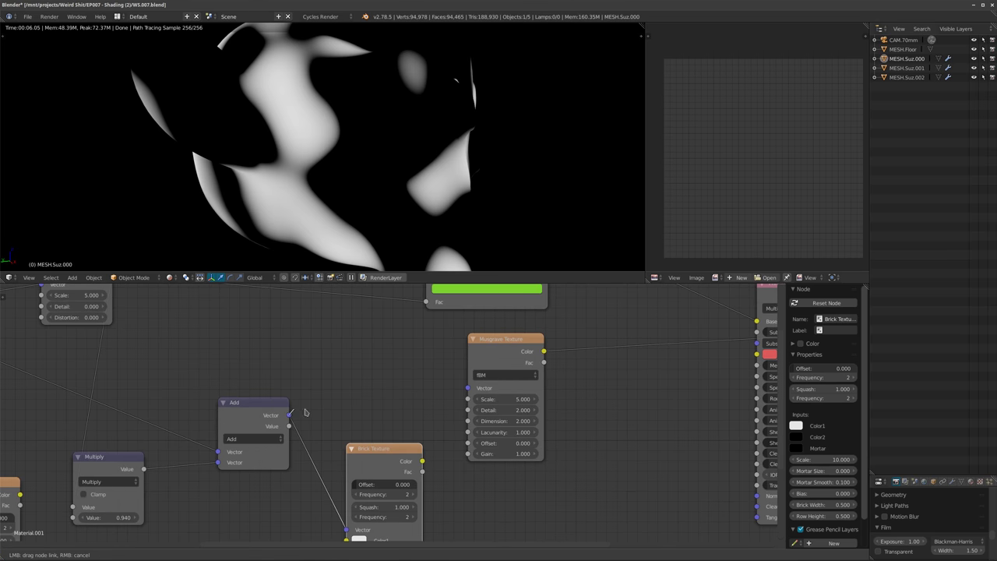
drag(475, 390, 474, 388)
ctrl+shift+click(488, 359)
Set the Noise Texture's Detail to 7.3 and Distortion to 2.7, and check the distorted Musgrave pattern on the head.
middle_drag(583, 426, 518, 466)
scroll(506, 447, up, 1)
middle_drag(303, 433, 520, 496)
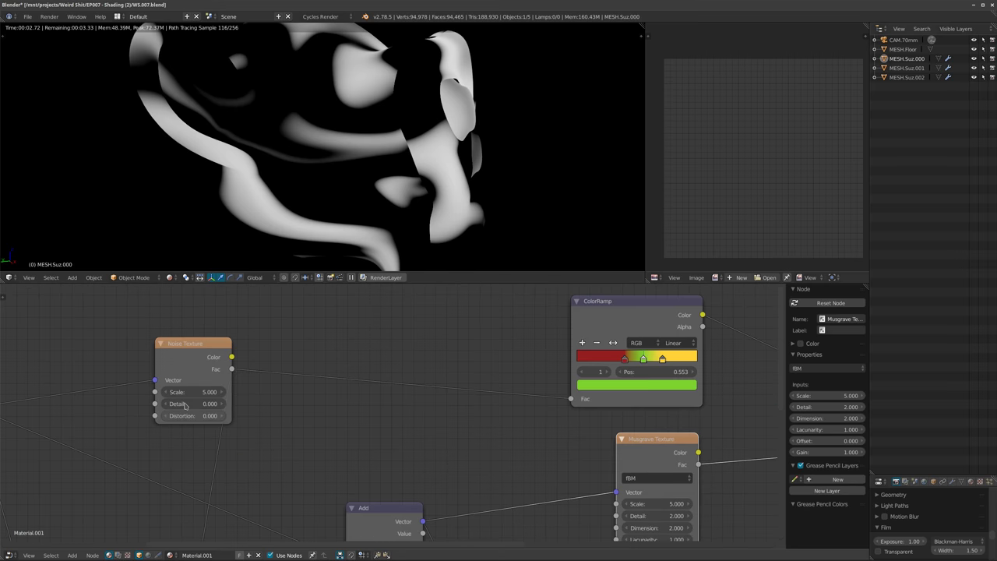
drag(174, 407, 214, 415)
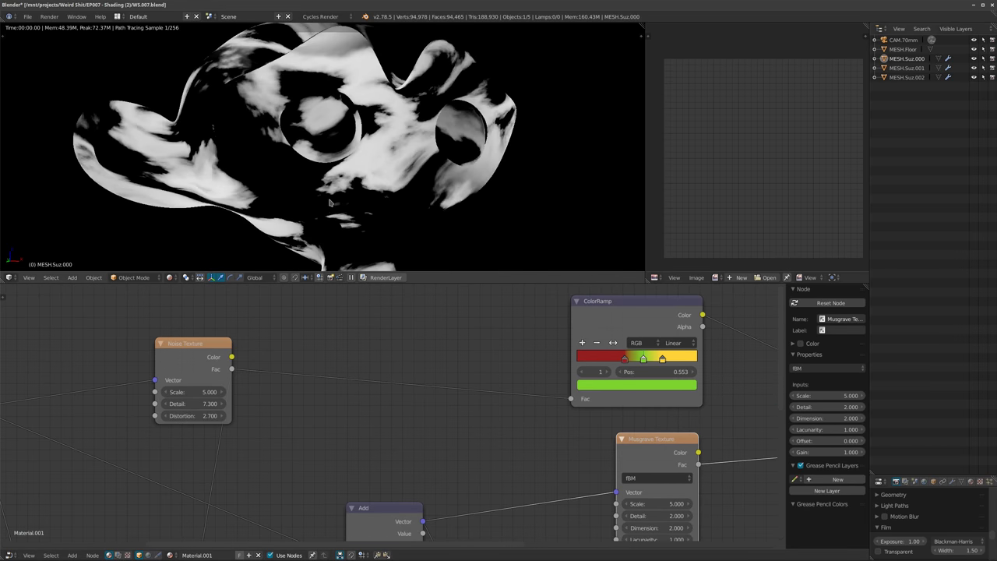
scroll(396, 347, down, 3)
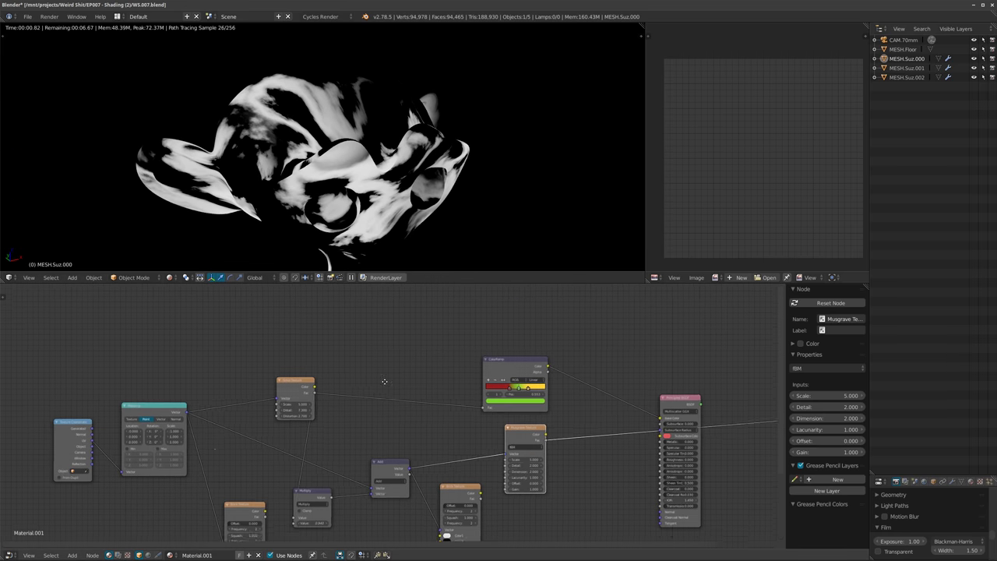
Feed the Mapping node with the Texture Coordinate's Object output and look over the pattern on the head.
scroll(237, 394, up, 2)
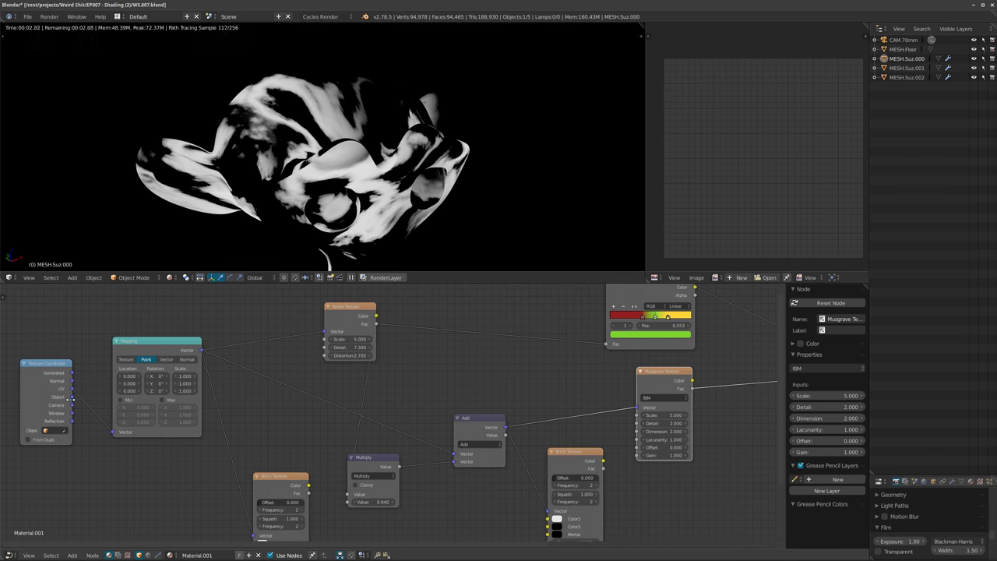
drag(73, 401, 117, 435)
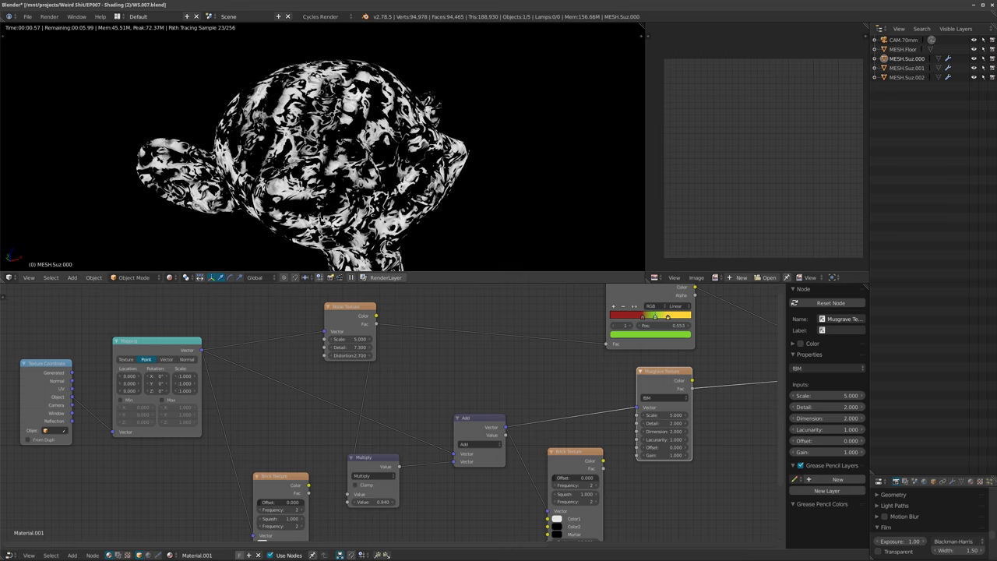
middle_drag(366, 228, 374, 190)
middle_drag(343, 158, 401, 240)
Move the Noise Texture nearer the Mapping node and bring the ColorRamp closer to the Noise Texture.
middle_drag(411, 391, 368, 429)
drag(307, 372, 268, 380)
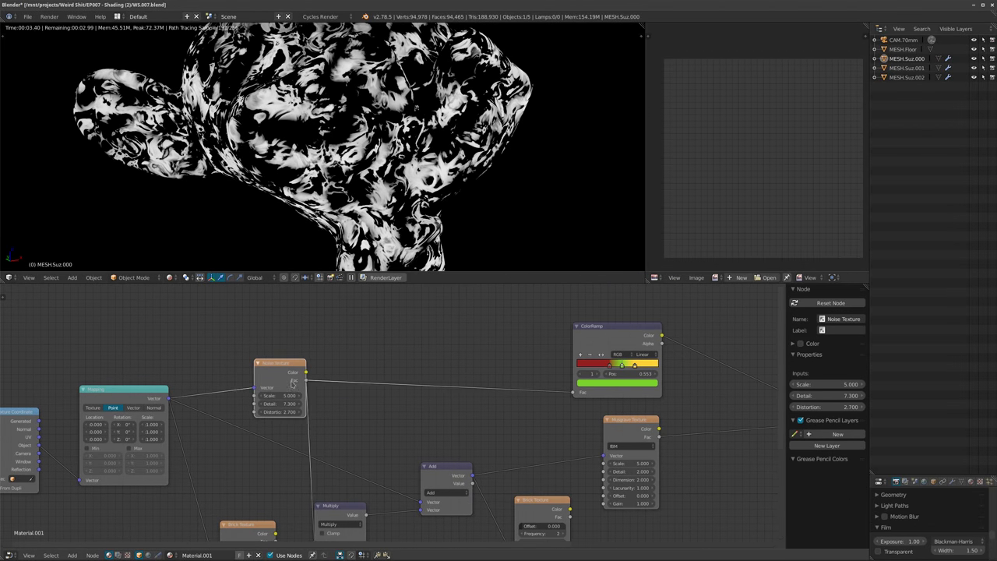
drag(616, 345, 481, 345)
middle_drag(515, 360, 384, 353)
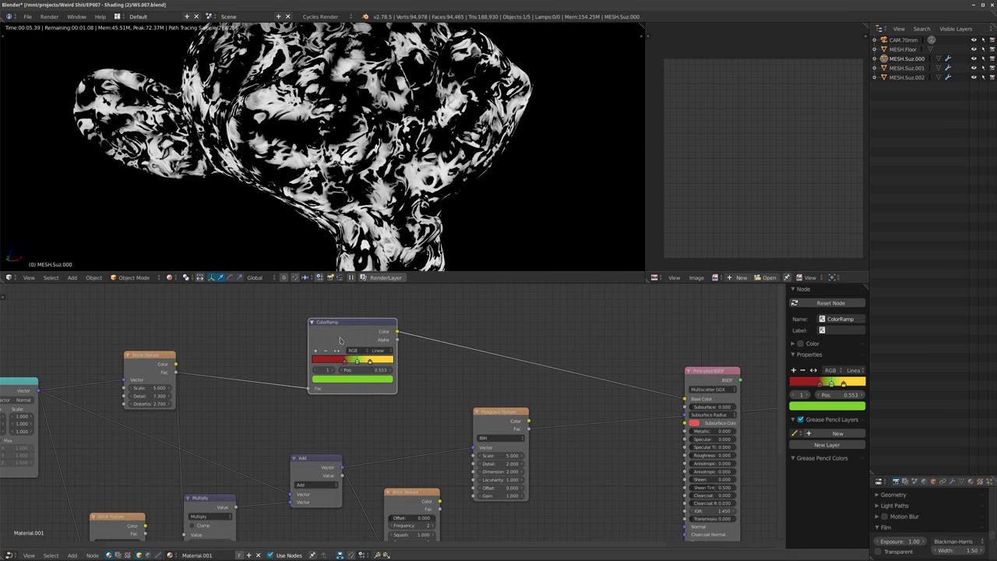
Disconnect the Noise Texture from the ColorRamp and drive the ColorRamp's Fac with the Musgrave Texture's Fac, moving the Musgrave node nearer.
drag(310, 389, 290, 405)
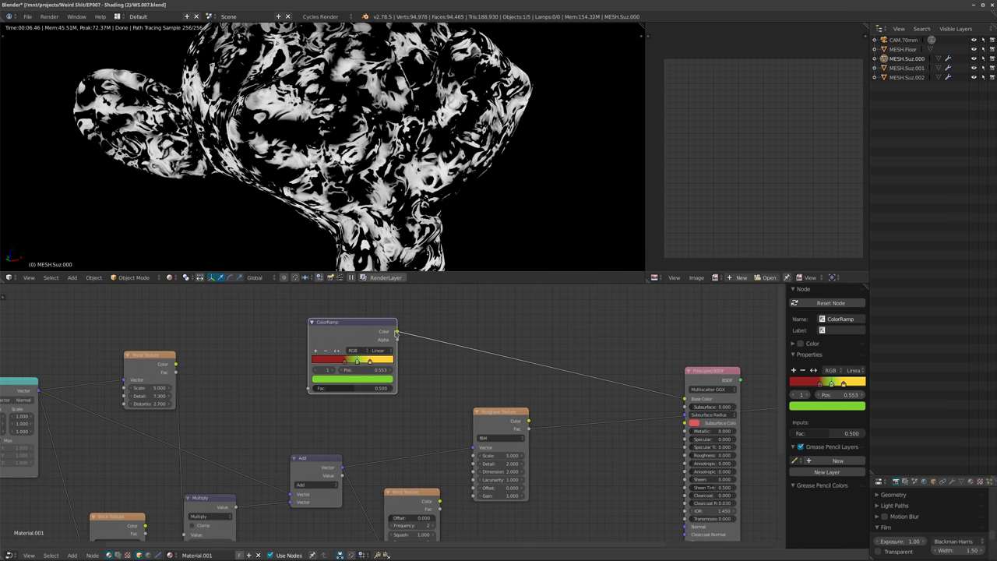
mouse_move(494, 412)
mouse_down()
mouse_move(440, 408)
mouse_move(464, 392)
mouse_move(503, 412)
mouse_up()
drag(304, 389, 308, 388)
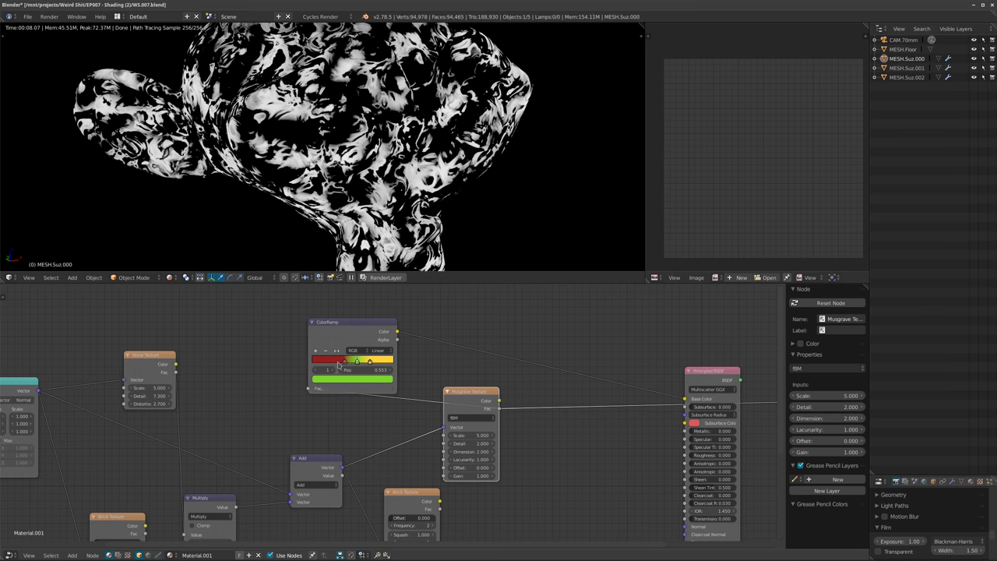
Preview the ColorRamp's colour on the head and place the node between the Musgrave Texture and the Principled BSDF.
ctrl+shift+click(355, 334)
drag(356, 334, 575, 342)
middle_drag(511, 358, 438, 359)
scroll(438, 360, up, 1)
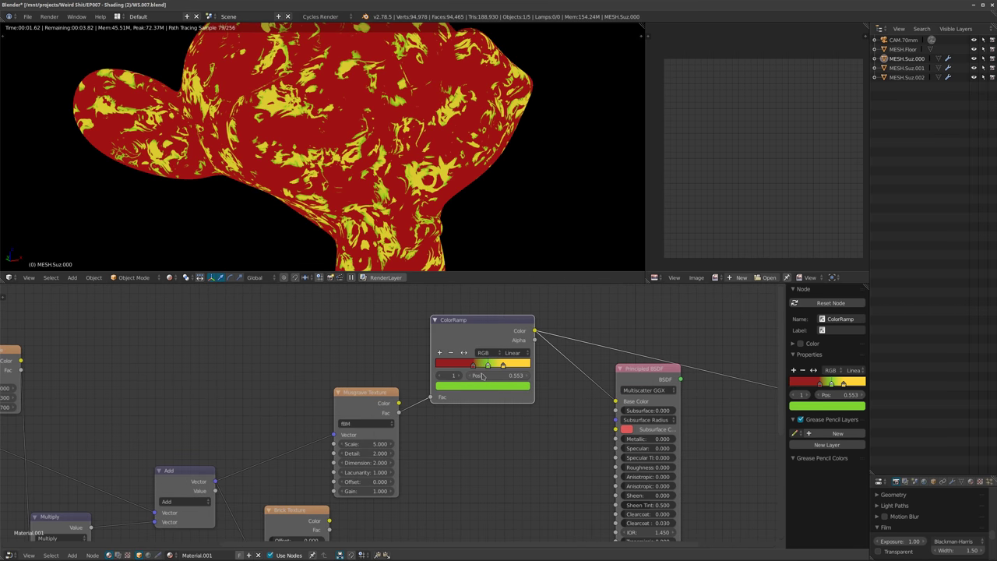
Spread the ColorRamp's stops, with red at the start, green at 0.340 and yellow at the end.
drag(475, 368, 412, 371)
mouse_move(483, 365)
mouse_down()
mouse_move(529, 366)
mouse_move(450, 369)
mouse_move(471, 370)
mouse_up()
middle_drag(308, 354, 339, 291)
scroll(335, 364, up, 1)
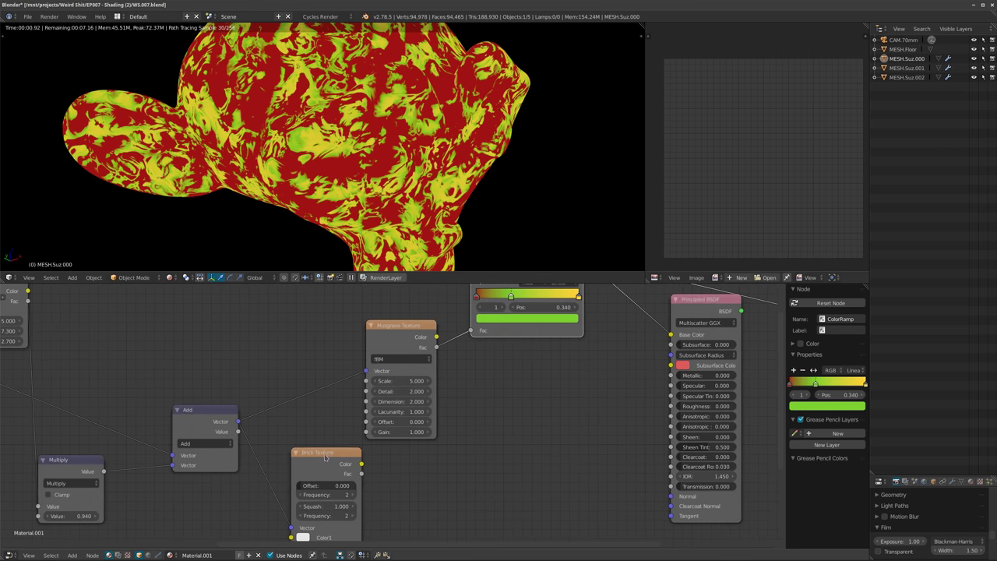
middle_drag(481, 338, 468, 391)
middle_drag(436, 189, 487, 162)
scroll(475, 162, down, 1)
middle_drag(349, 156, 369, 158)
key(Tab)
key(Tab)
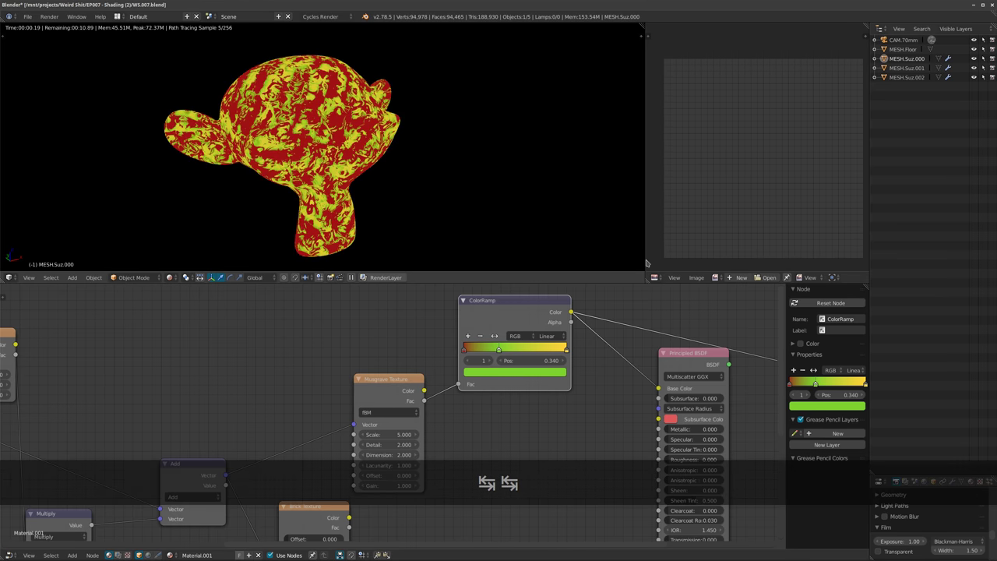
Enlarge the render properties area, disable indirect light in the Bake settings and try a Combined bake of the head.
drag(887, 475, 754, 324)
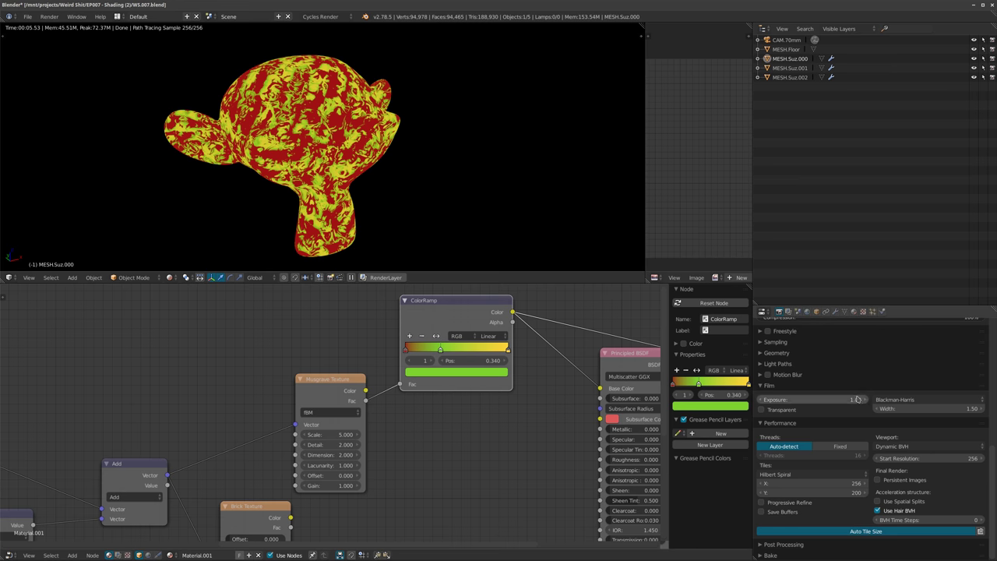
click(773, 556)
scroll(802, 514, down, 3)
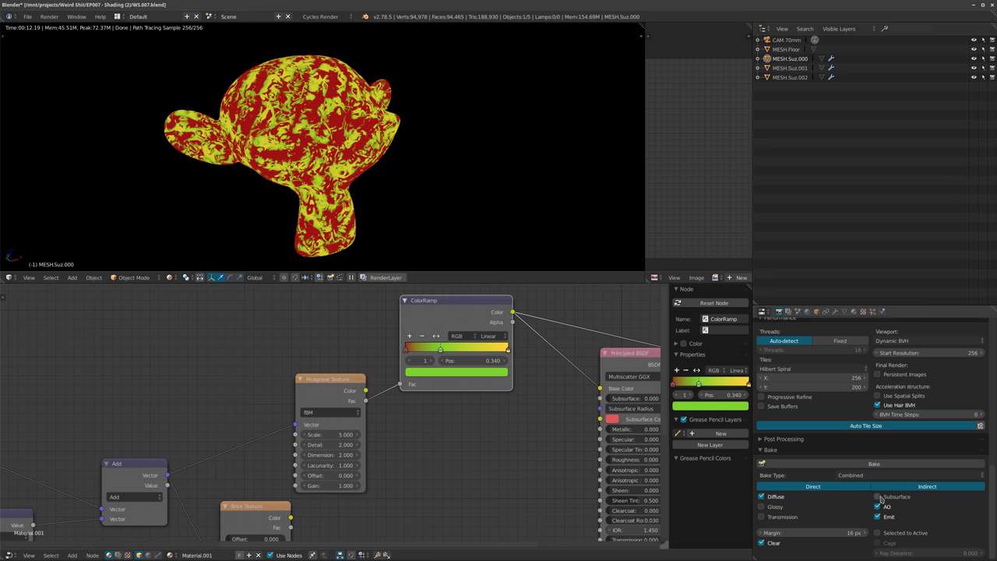
click(929, 487)
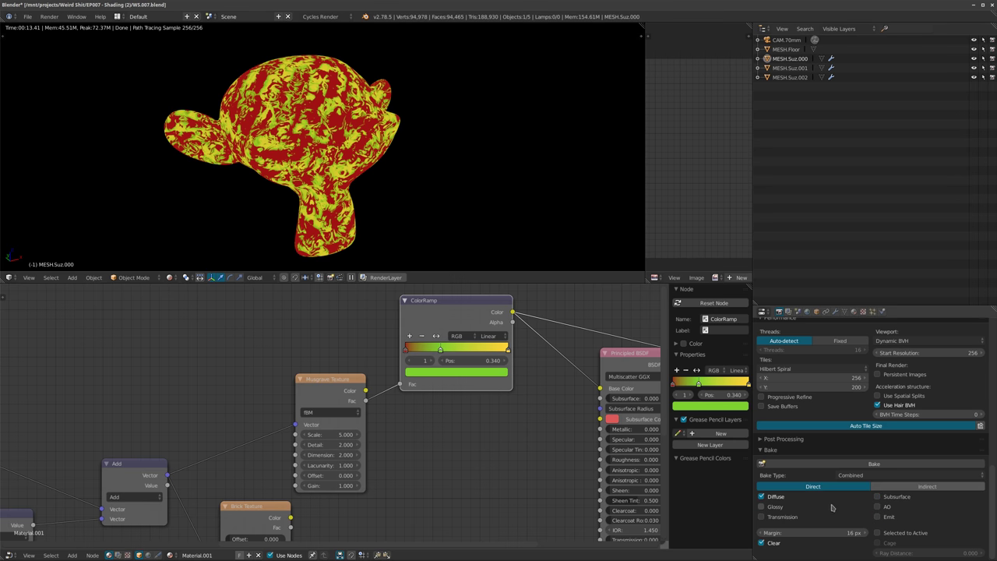
click(873, 463)
shift+middle_drag(426, 177, 434, 169)
middle_drag(436, 402, 304, 380)
scroll(304, 381, down, 7)
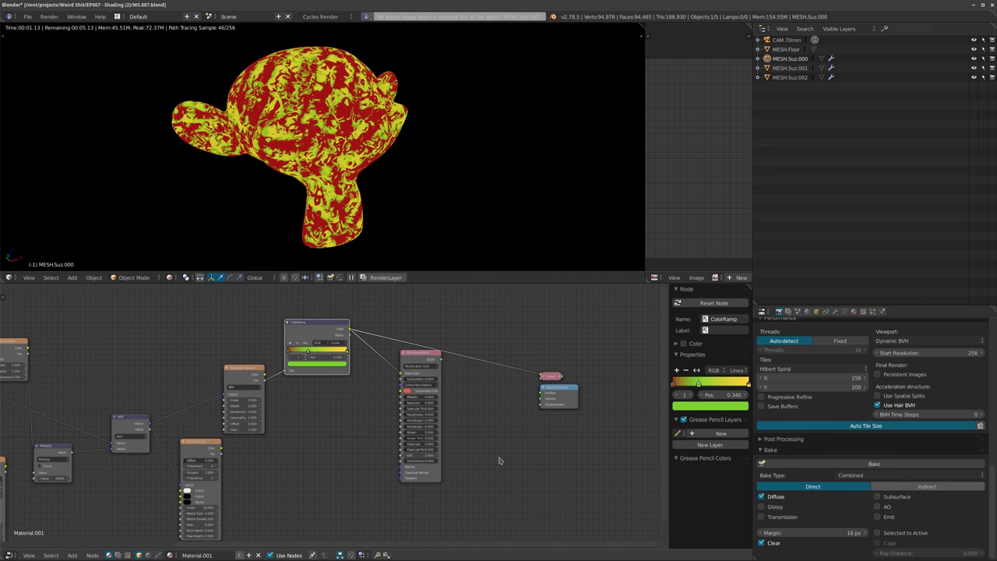
key(shift+a)
key(shift+a)
mouse_move(478, 433)
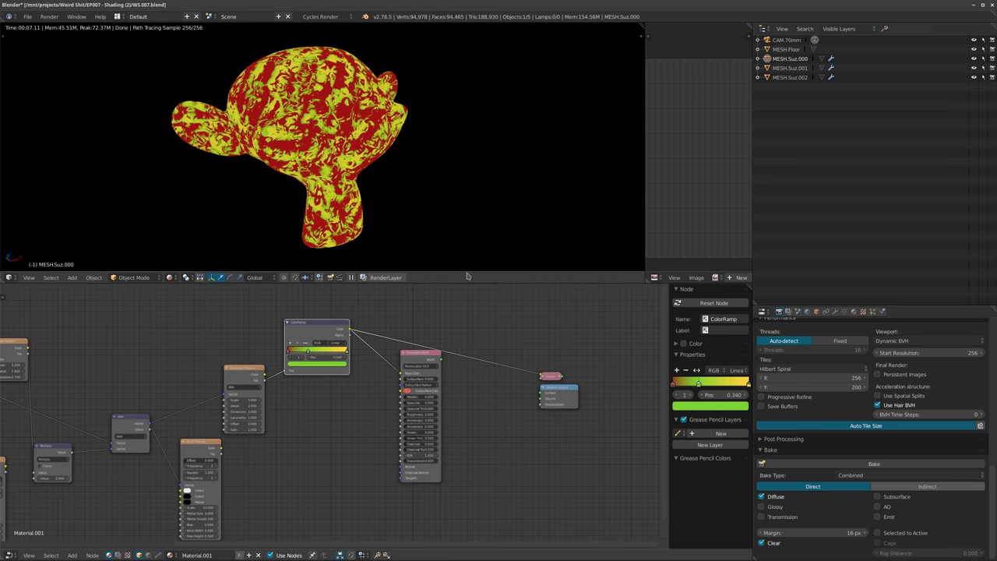
Preview the Principled BSDF on the head and raise its Specular to about 0.643.
middle_drag(374, 360, 424, 358)
scroll(468, 360, up, 3)
ctrl+shift+click(464, 348)
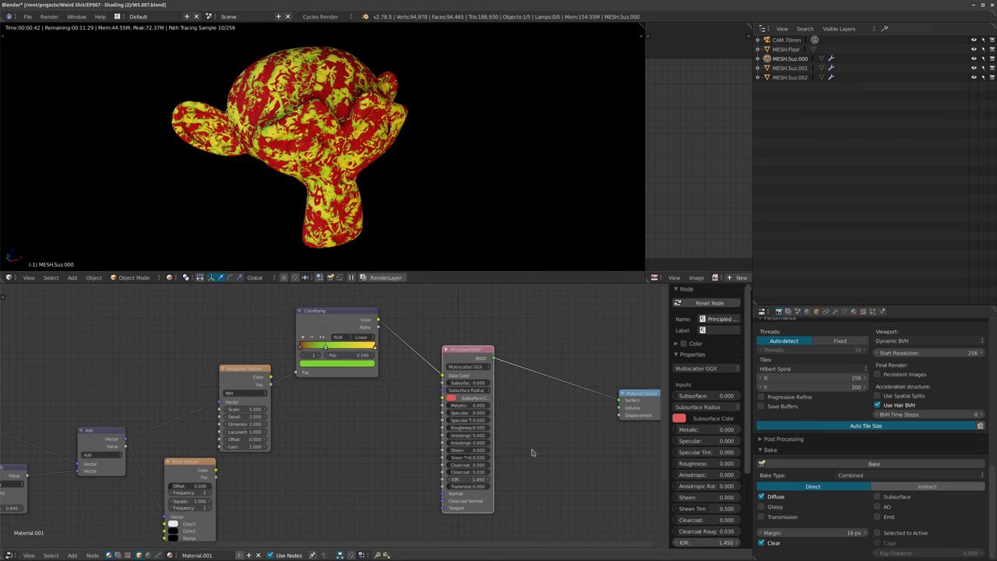
drag(458, 413, 486, 414)
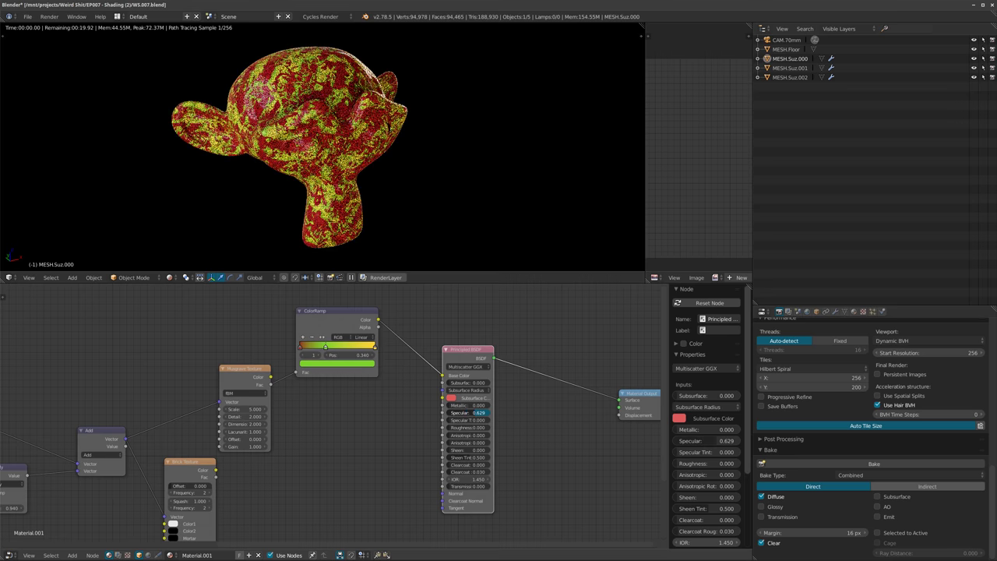
middle_drag(257, 104, 409, 101)
scroll(330, 113, up, 1)
scroll(190, 379, up, 1)
Connect the Texture Coordinate node's UV output to the Mapping node's Vector and inspect the pattern around the head.
middle_drag(191, 379, 355, 356)
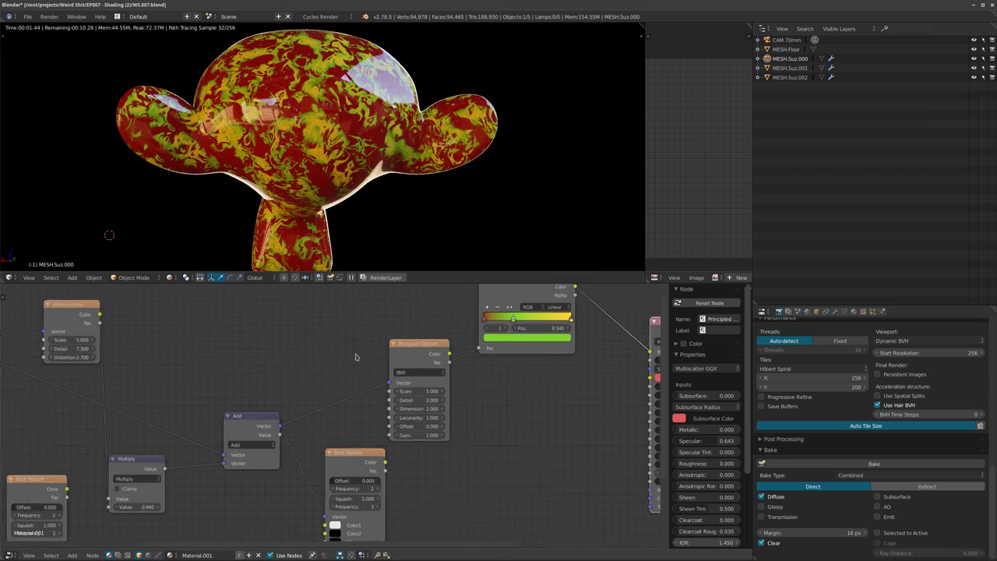
scroll(355, 355, down, 1)
drag(382, 447, 464, 349)
ctrl+scroll(312, 390, left, 8)
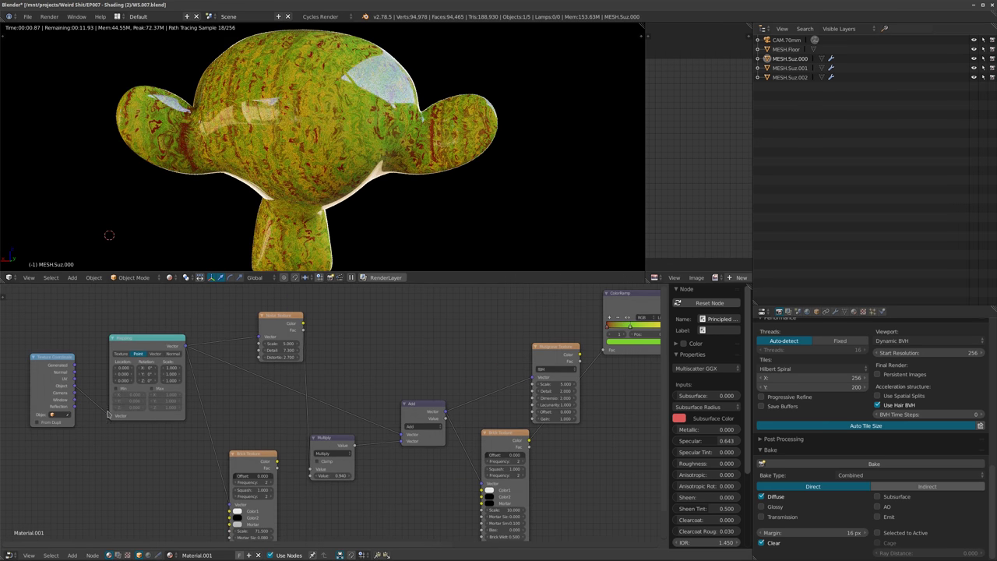
drag(123, 390, 163, 432)
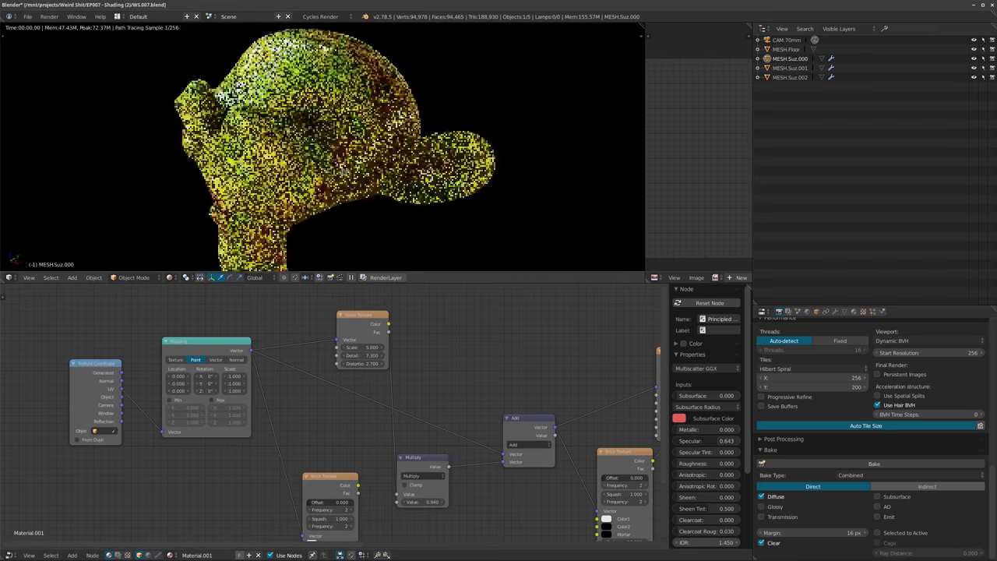
middle_drag(406, 154, 467, 183)
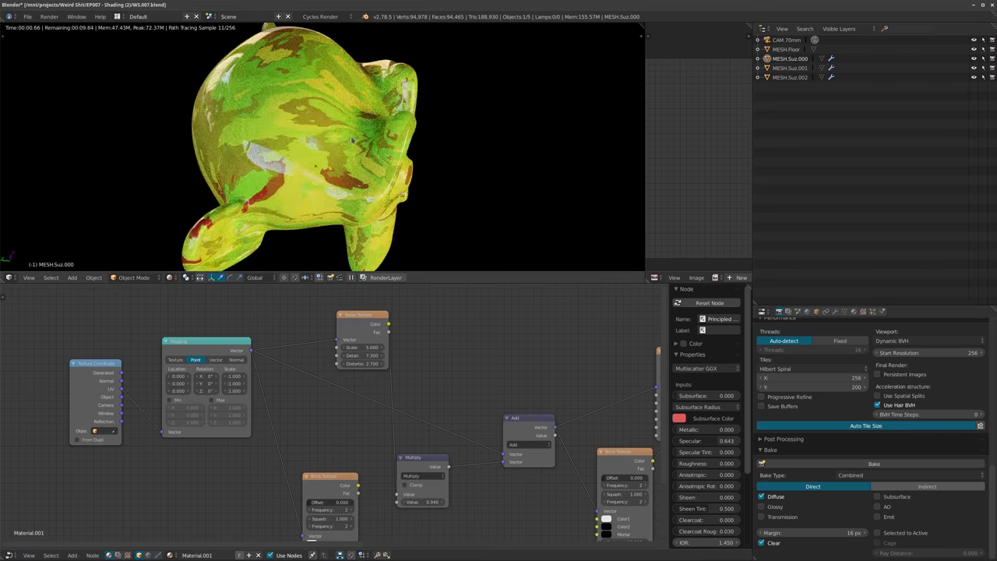
middle_drag(396, 158, 412, 148)
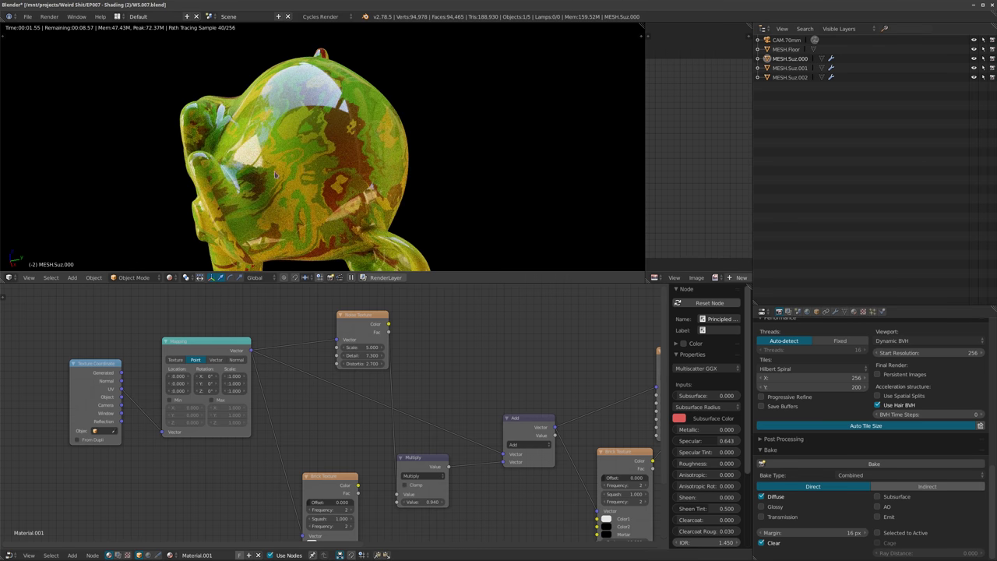
Move the Brick Texture between the Mapping and Multiply nodes slightly upward in the node layout.
key(Home)
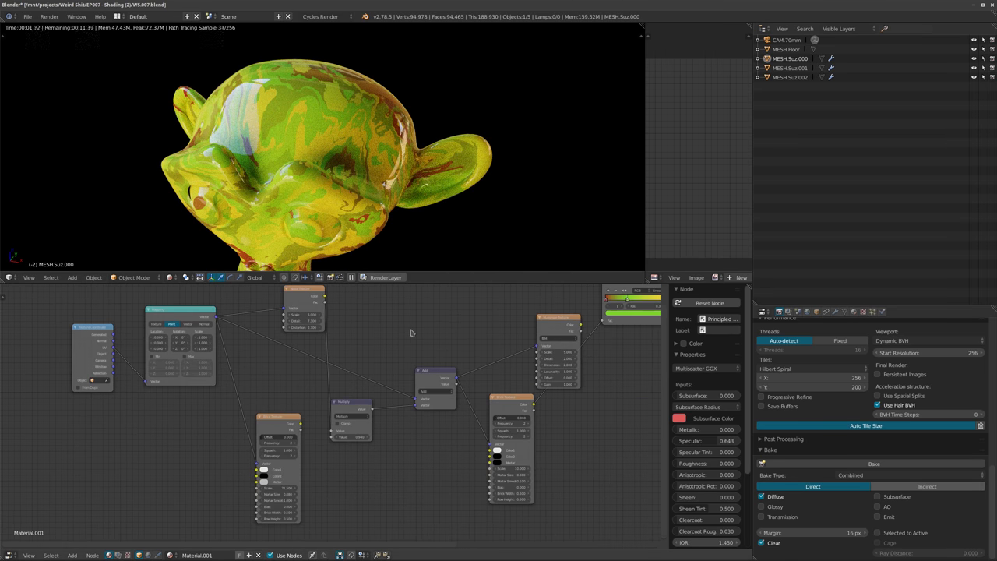
middle_drag(373, 330, 295, 349)
drag(193, 438, 193, 409)
middle_drag(379, 379, 323, 310)
scroll(322, 310, down, 4)
middle_drag(357, 366, 402, 455)
scroll(402, 455, down, 2)
middle_drag(294, 362, 356, 417)
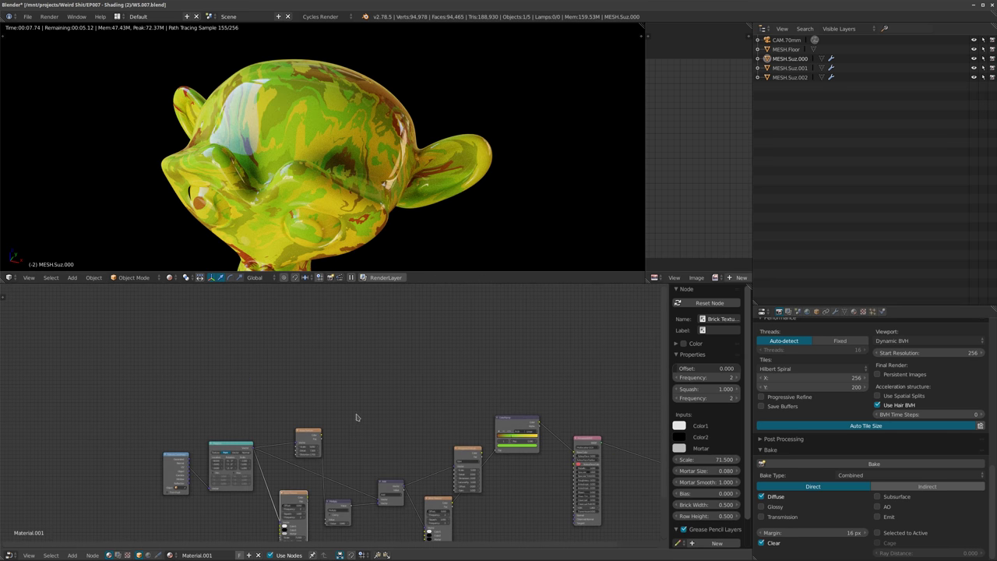
Add the mGrid node group to the material and place it above the Noise Texture.
scroll(356, 418, up, 1)
scroll(345, 394, up, 1)
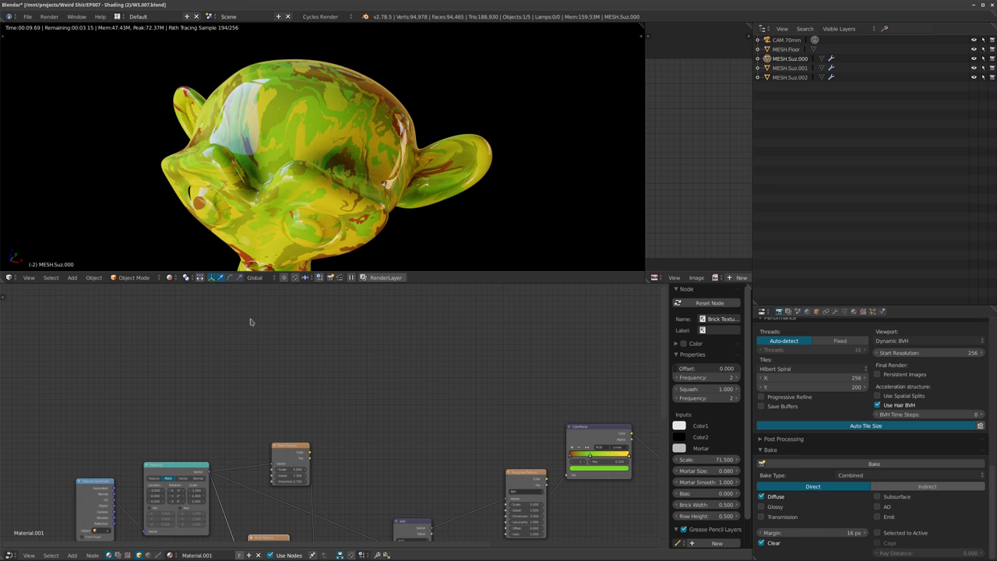
middle_drag(341, 369, 372, 375)
key(shift+a)
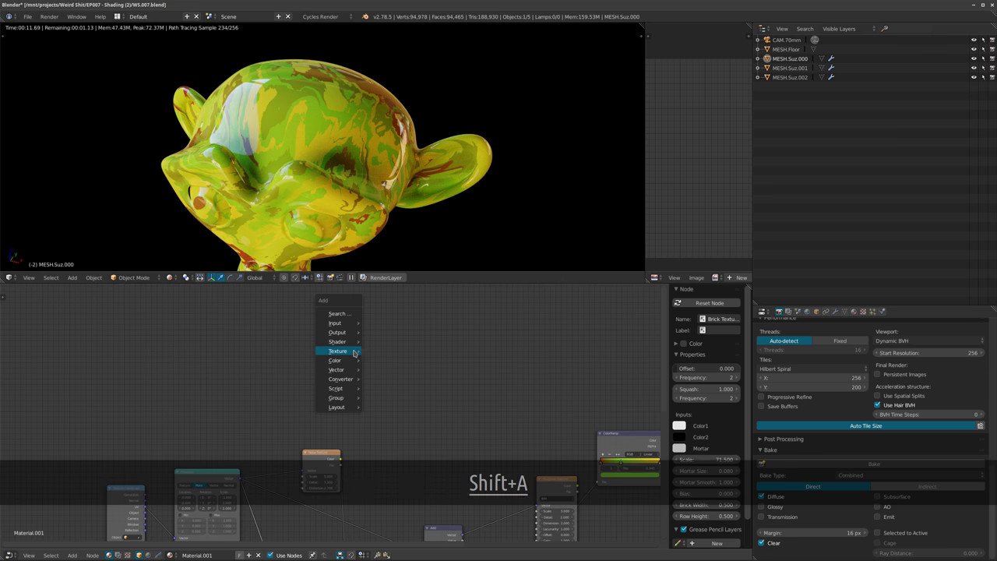
mouse_move(355, 352)
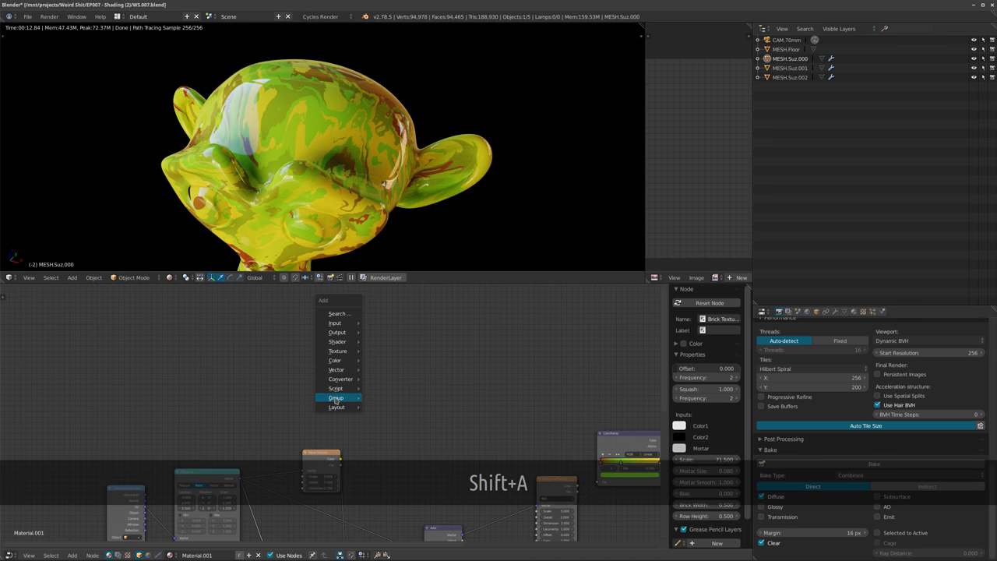
mouse_move(340, 398)
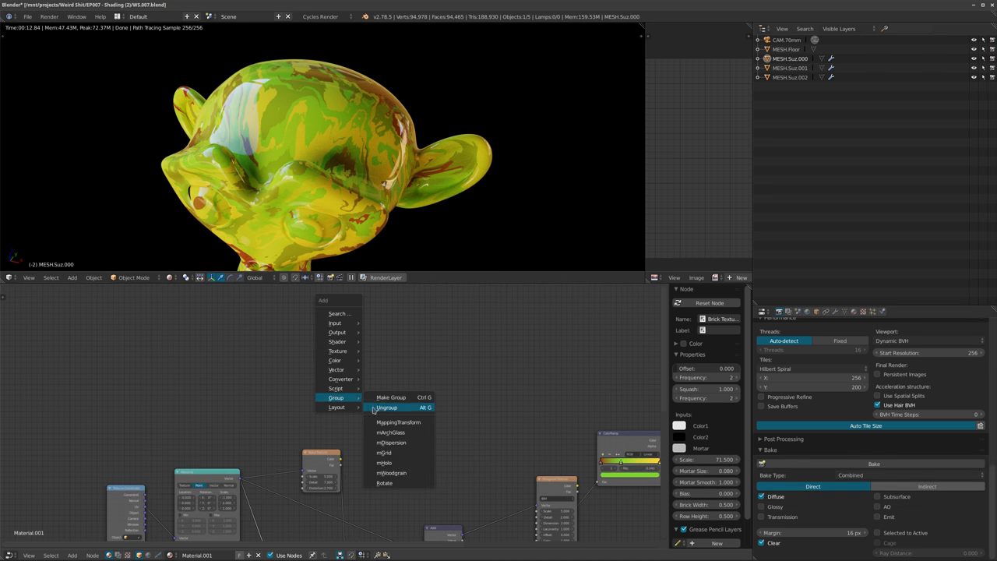
click(415, 454)
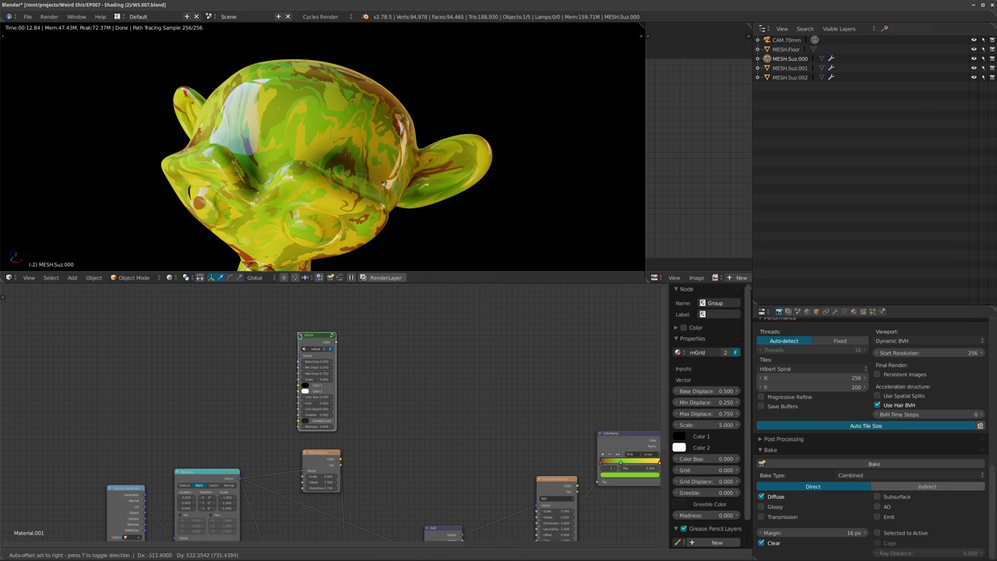
click(355, 359)
Preview the mGrid group's Color output directly on the head.
scroll(355, 359, up, 2)
middle_drag(355, 359, 442, 391)
scroll(444, 393, up, 3)
ctrl+shift+click(362, 356)
middle_drag(489, 423, 522, 437)
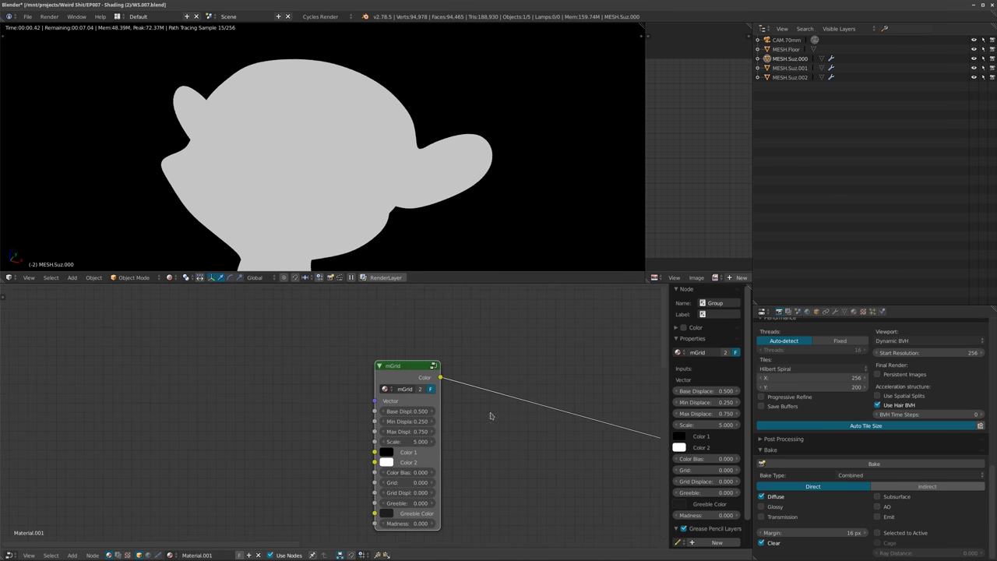
Give mGrid its own Texture Coordinate and Mapping nodes without the Image Texture, and move the Mapping node closer to the group.
key(ctrl+t)
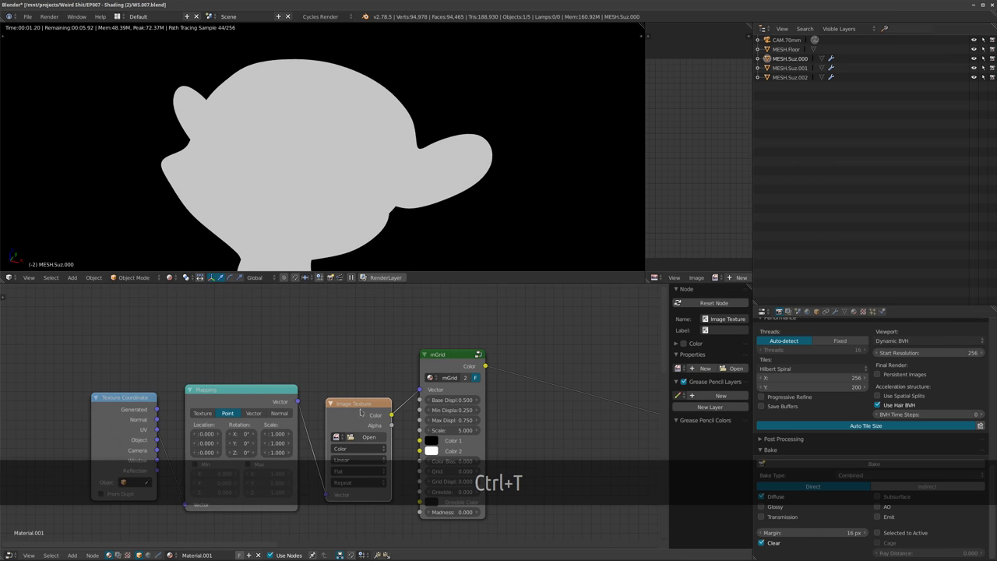
key(ctrl+x)
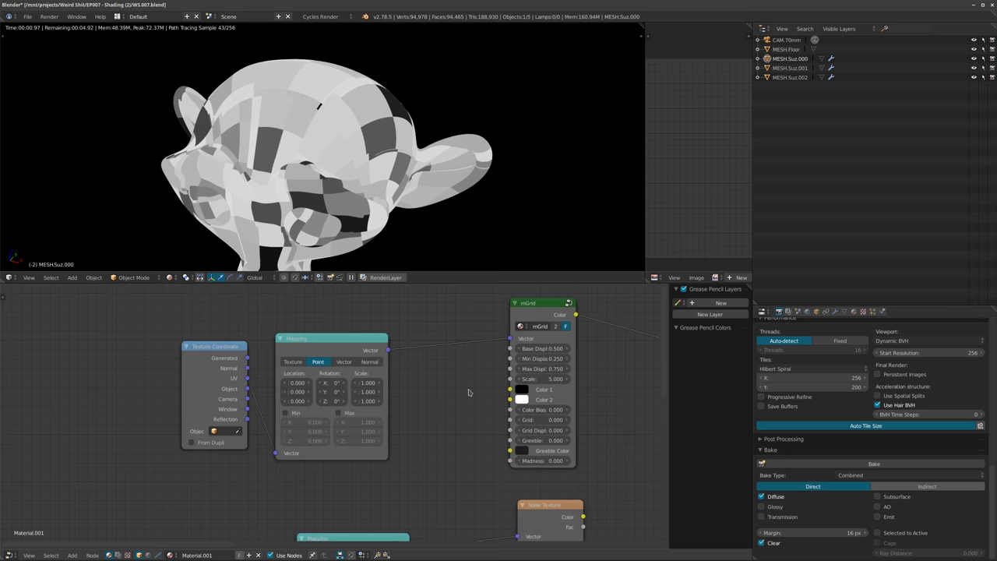
drag(396, 346, 444, 346)
middle_drag(366, 195, 498, 152)
Examine how the Brick Texture, Add and Divide nodes are wired inside the mGrid group in a maximized node editor.
key(Tab)
key(shift+space)
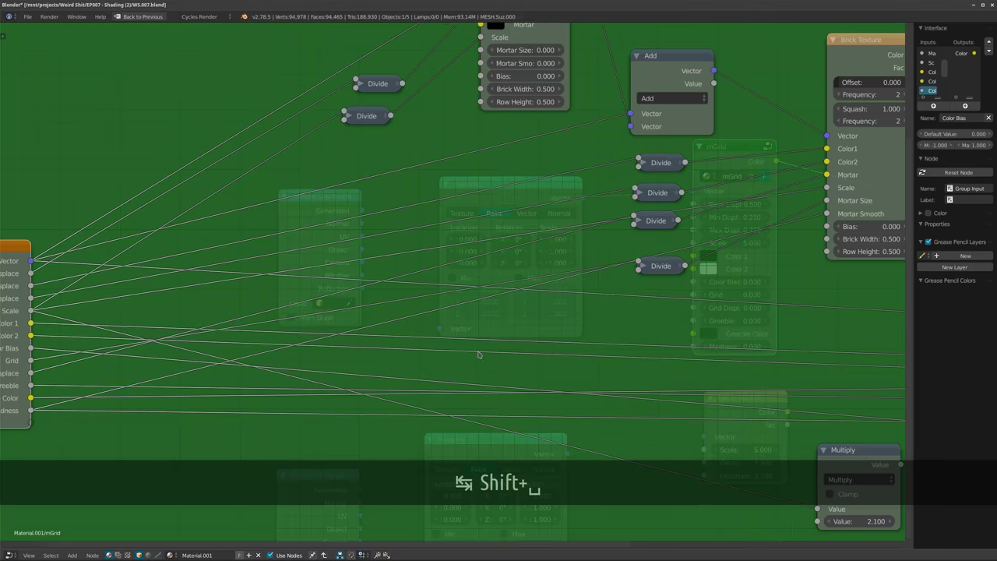
scroll(410, 342, down, 12)
scroll(436, 273, up, 3)
middle_drag(491, 340, 501, 316)
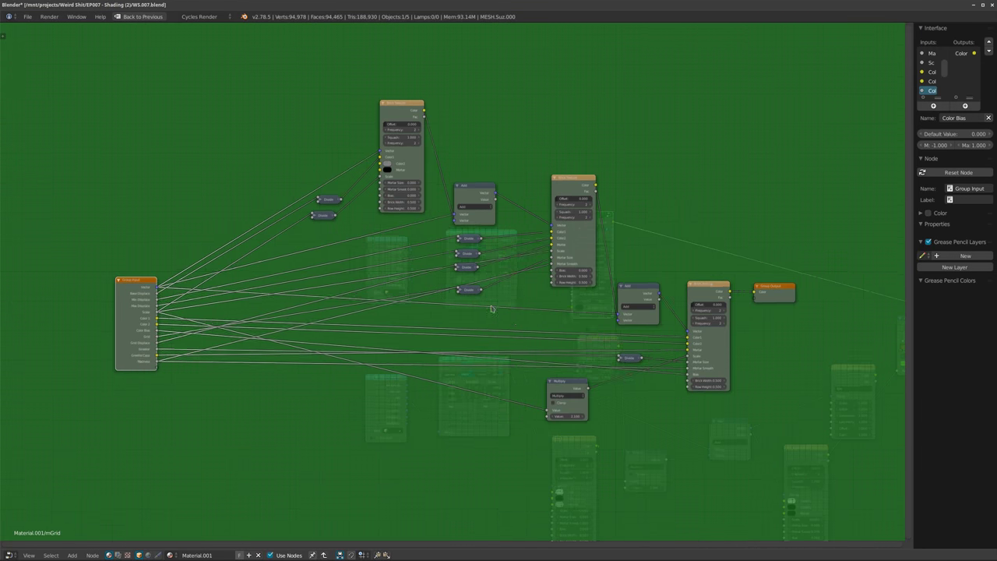
scroll(491, 308, up, 1)
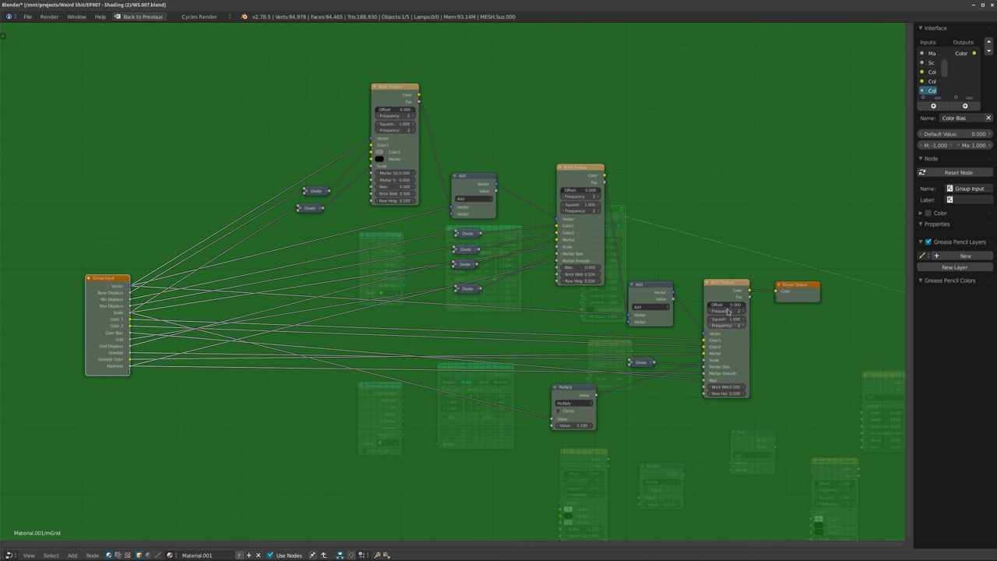
key(shift+space)
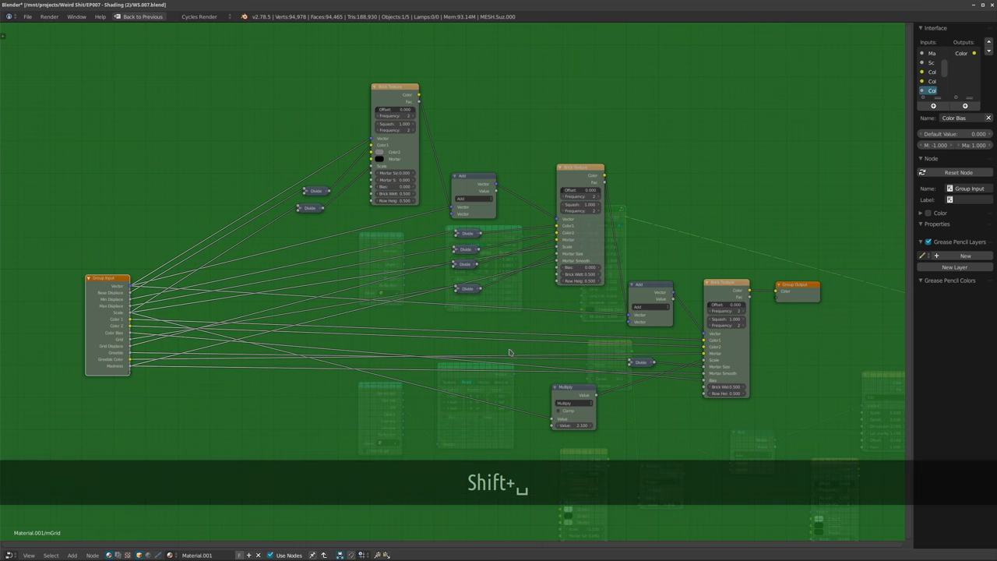
key(shift+space)
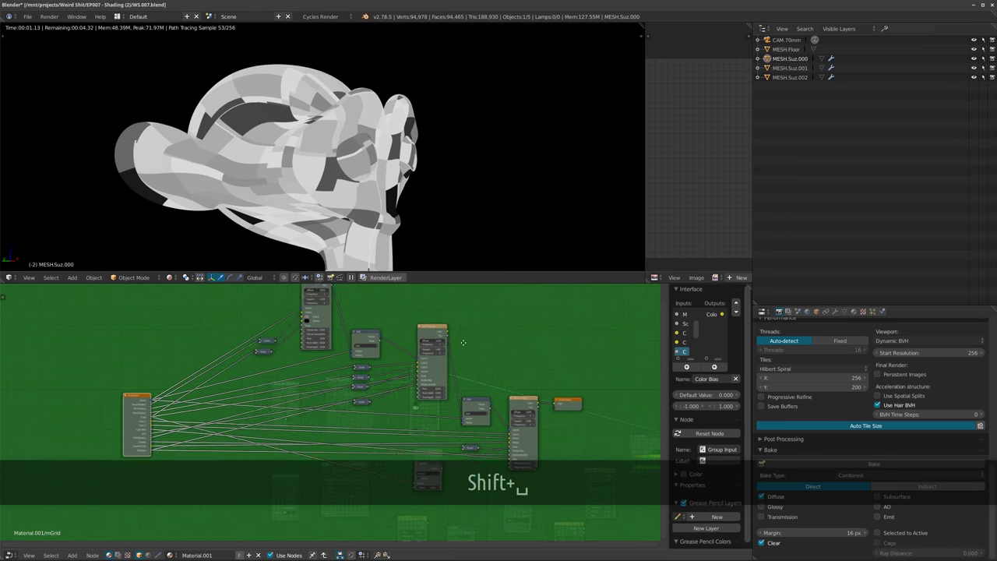
key(Tab)
Set mGrid's Base Displace, Min Displace and Max Displace to 0.
scroll(478, 353, up, 4)
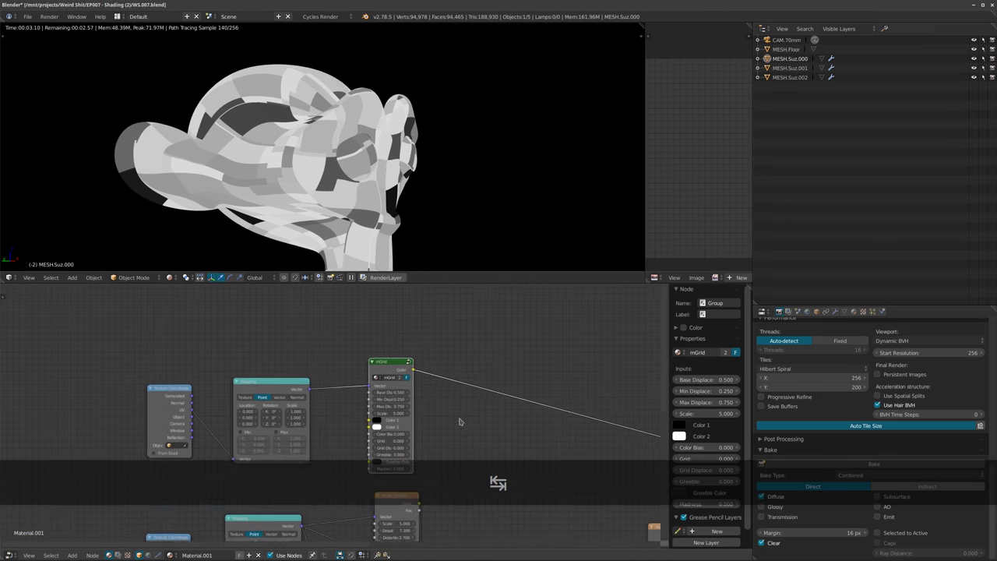
click(393, 369)
text(0)
key(Tab)
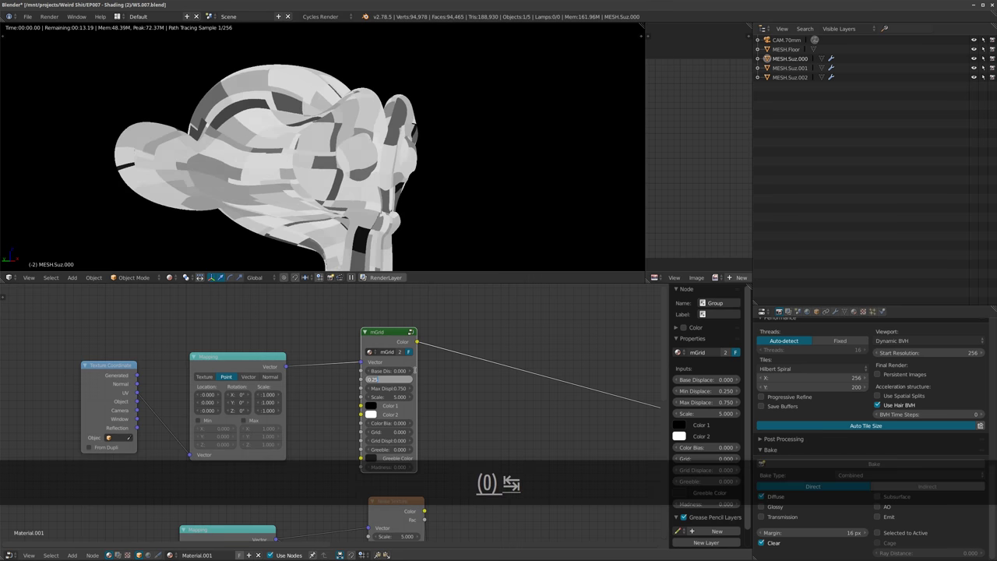
text(0)
key(Tab)
text(0)
key(Return)
Set mGrid's Base Displace to 0.5.
middle_drag(380, 145, 367, 130)
scroll(421, 335, up, 1)
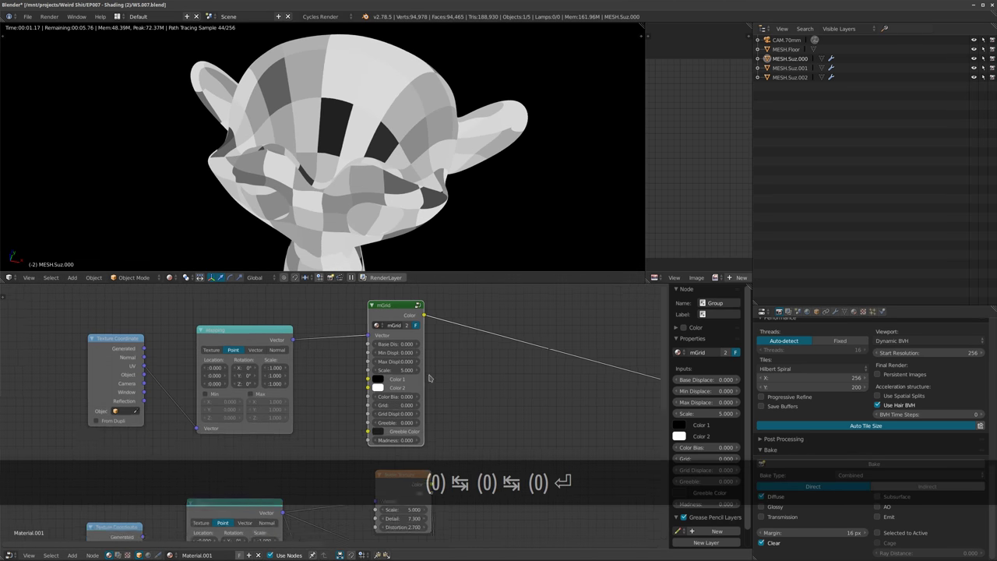
scroll(467, 377, up, 1)
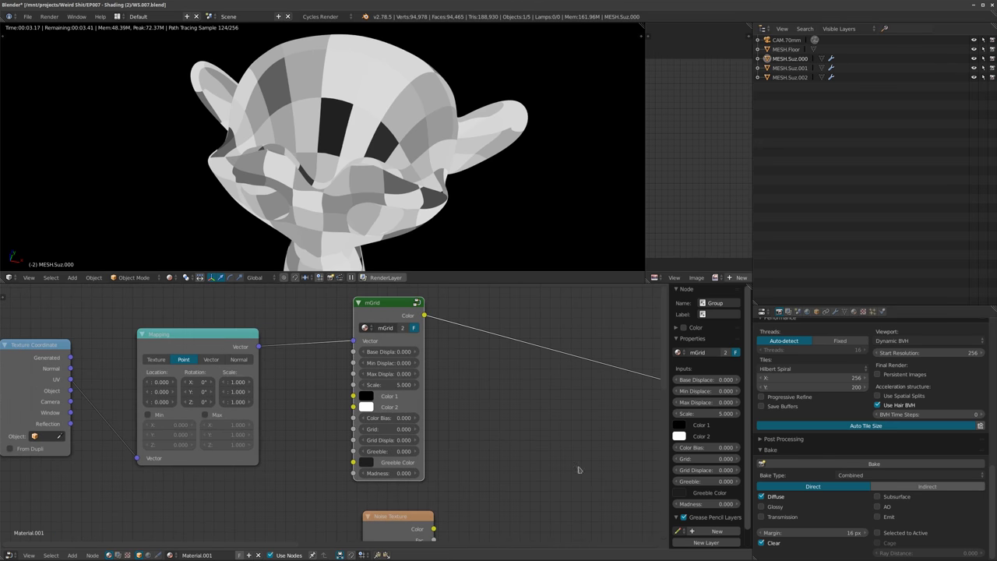
scroll(498, 455, down, 3)
scroll(461, 416, up, 3)
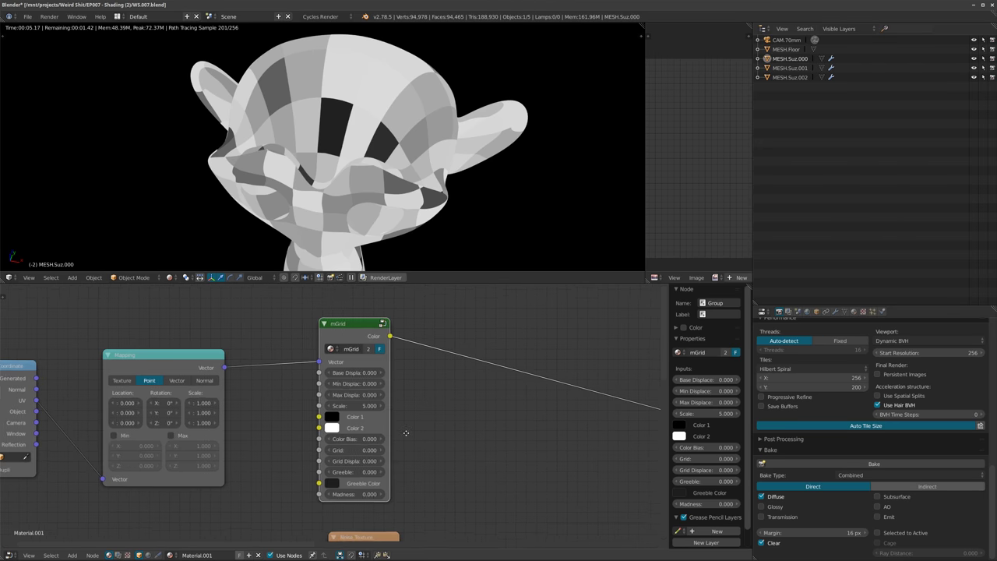
scroll(399, 394, up, 2)
drag(352, 373, 401, 373)
click(352, 374)
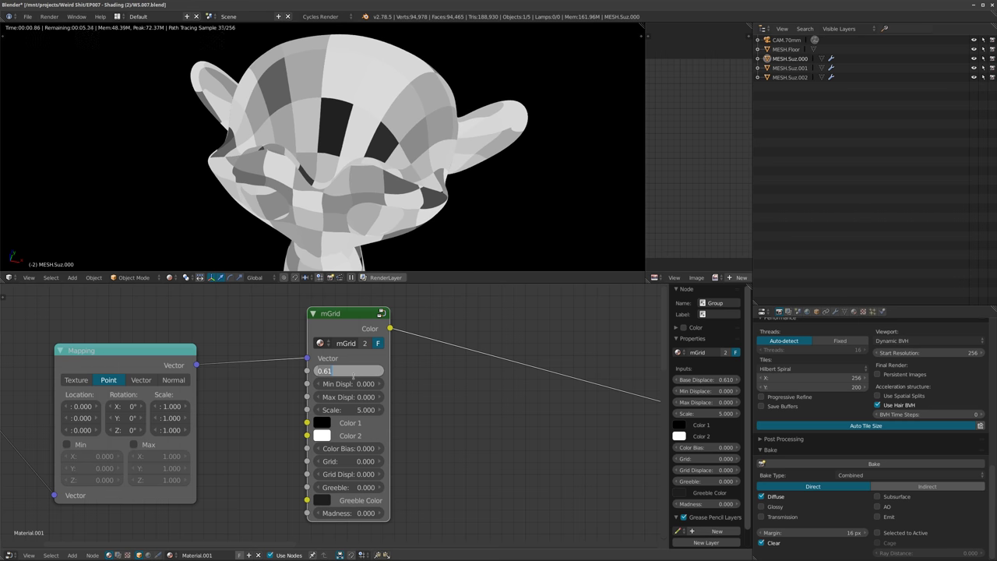
text(.5)
key(Return)
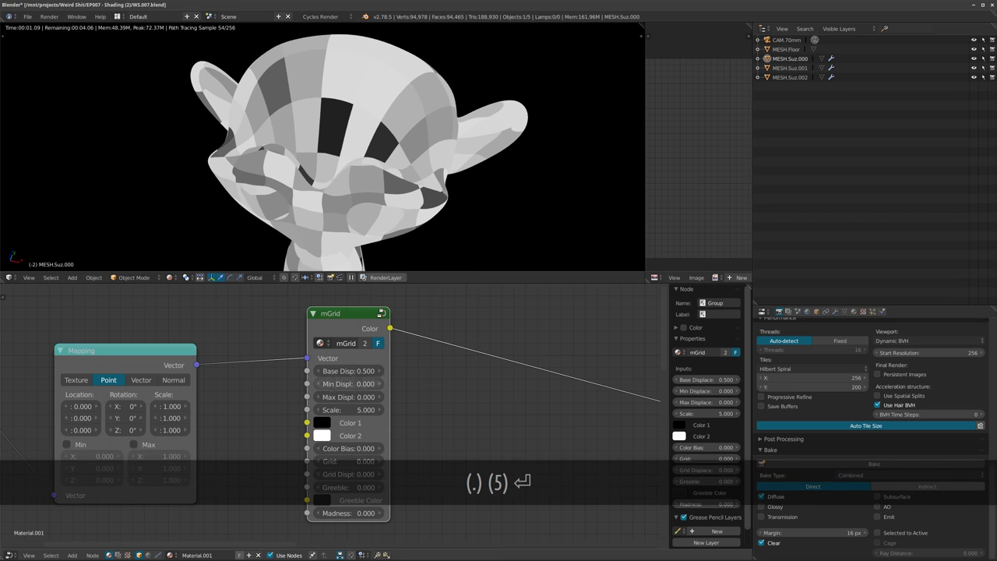
Set mGrid's Min Displace to 0.37, Max Displace to 0.29 and Scale to 6.7.
mouse_move(350, 383)
mouse_down()
mouse_move(366, 383)
mouse_move(347, 397)
mouse_up()
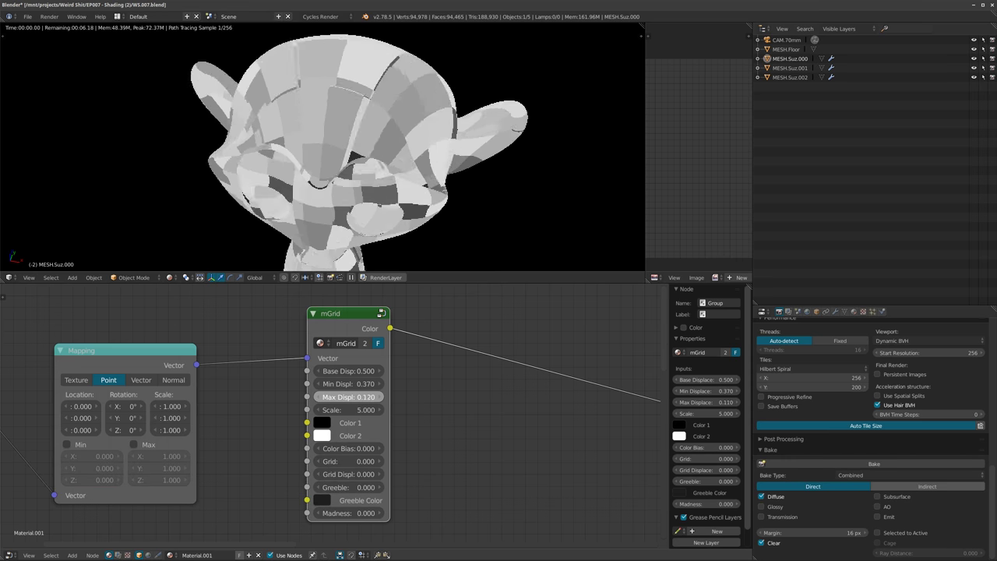
middle_drag(415, 446, 442, 432)
scroll(442, 432, up, 1)
mouse_move(380, 390)
mouse_down()
mouse_move(366, 390)
mouse_move(389, 390)
mouse_up()
Set mGrid's Grid value to 0.19 and keep its Color Bias at 0.
middle_drag(489, 426, 496, 398)
scroll(483, 399, up, 1)
drag(362, 405, 387, 421)
click(371, 409)
text(0)
key(Return)
scroll(465, 504, down, 3)
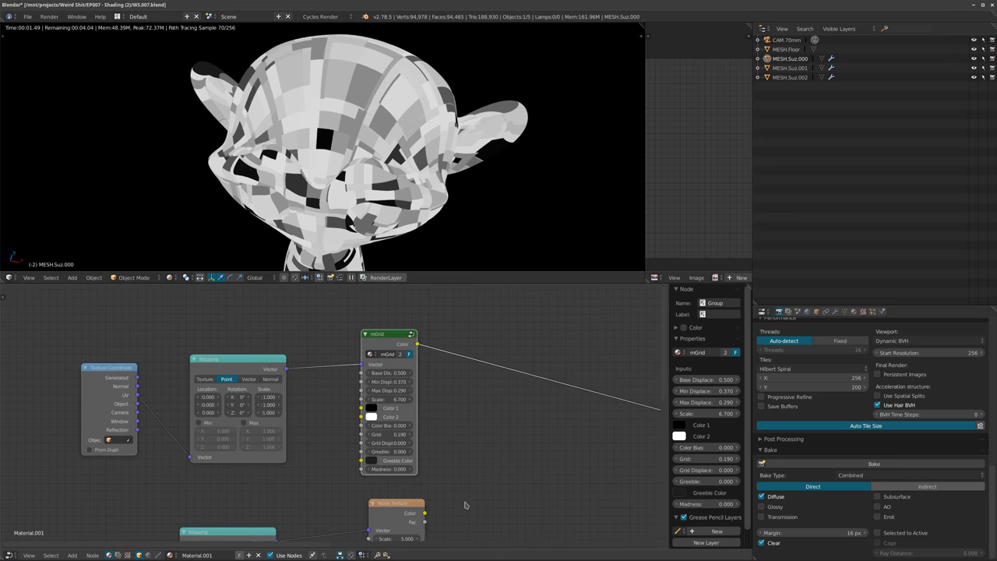
Examine the displaced grid pattern on the isolated monkey head up close and from both sides.
middle_drag(465, 504, 284, 292)
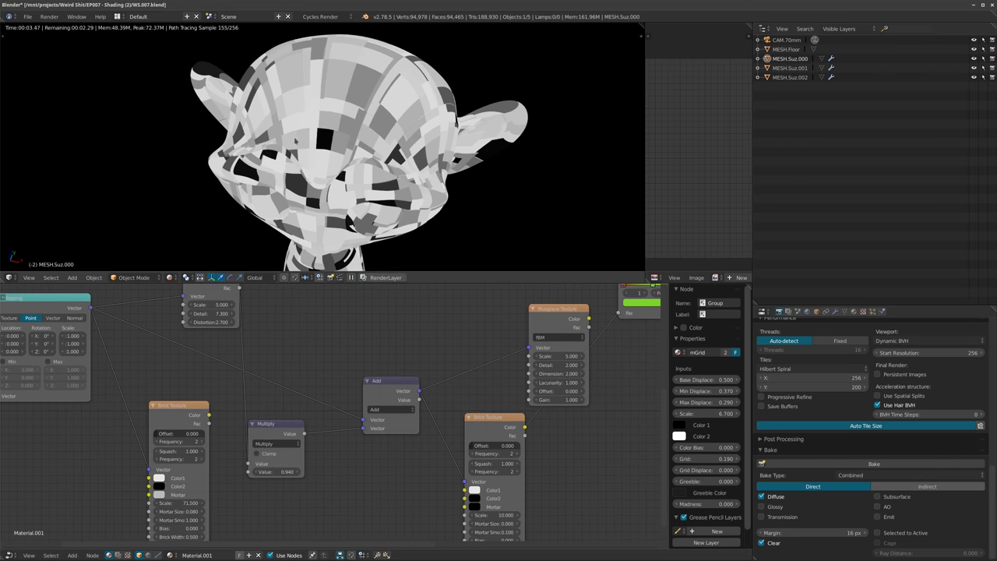
middle_drag(294, 141, 384, 191)
scroll(374, 210, up, 2)
scroll(384, 192, up, 1)
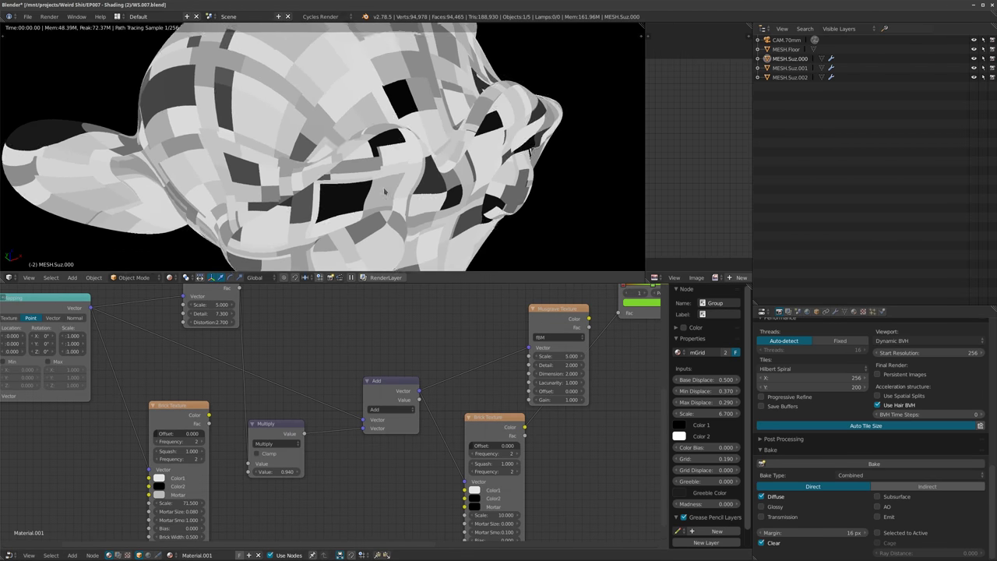
middle_drag(314, 327, 330, 394)
scroll(329, 394, up, 1)
middle_drag(304, 359, 367, 403)
middle_drag(335, 300, 385, 399)
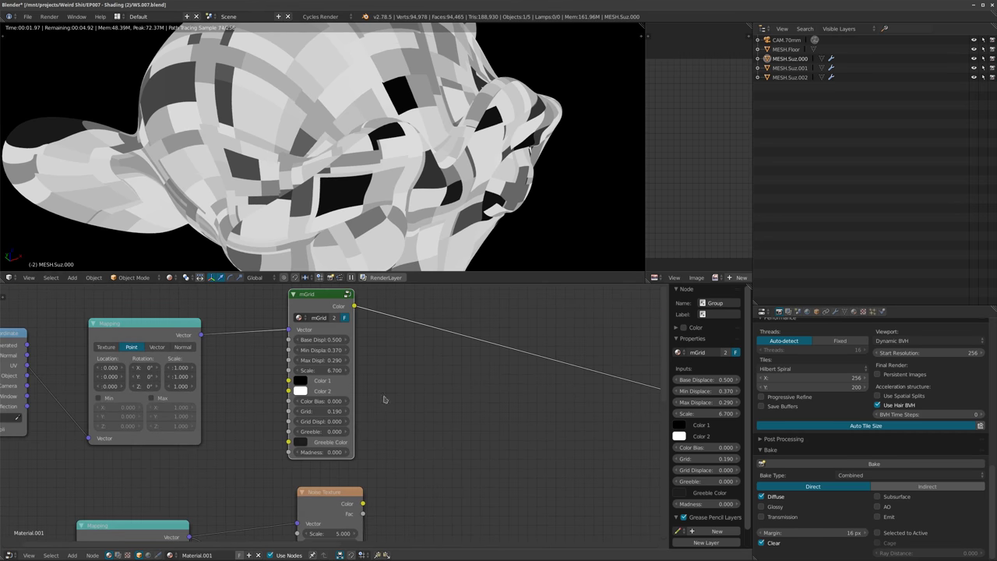
scroll(384, 399, up, 1)
middle_drag(366, 226, 354, 154)
middle_drag(428, 224, 402, 272)
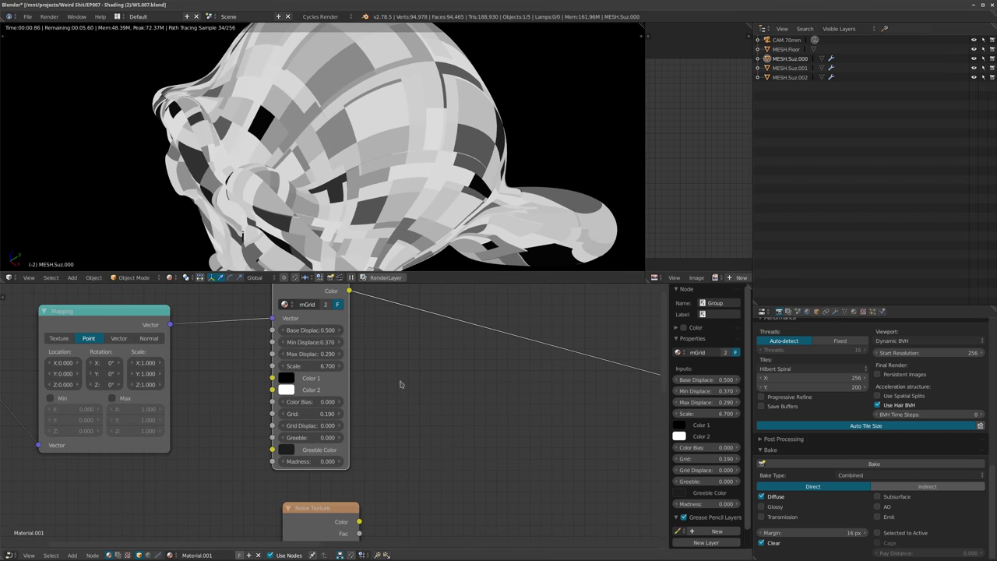
Set mGrid's Grid Displace to 0.26, Greeble to 0.07 and Madness to 1.
scroll(384, 382, up, 1)
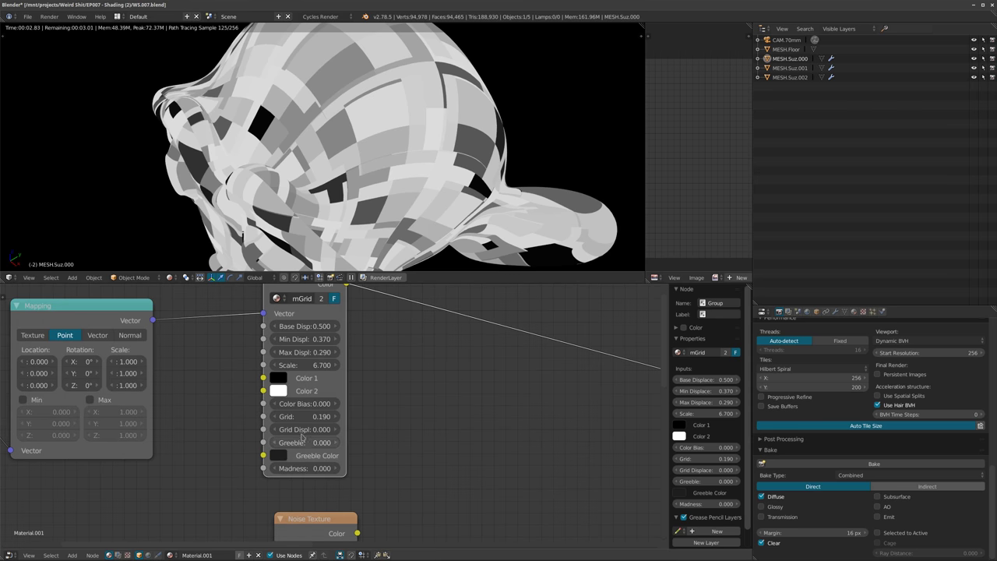
mouse_move(302, 438)
mouse_down()
mouse_move(327, 438)
mouse_move(321, 432)
mouse_move(329, 445)
mouse_move(312, 443)
mouse_up()
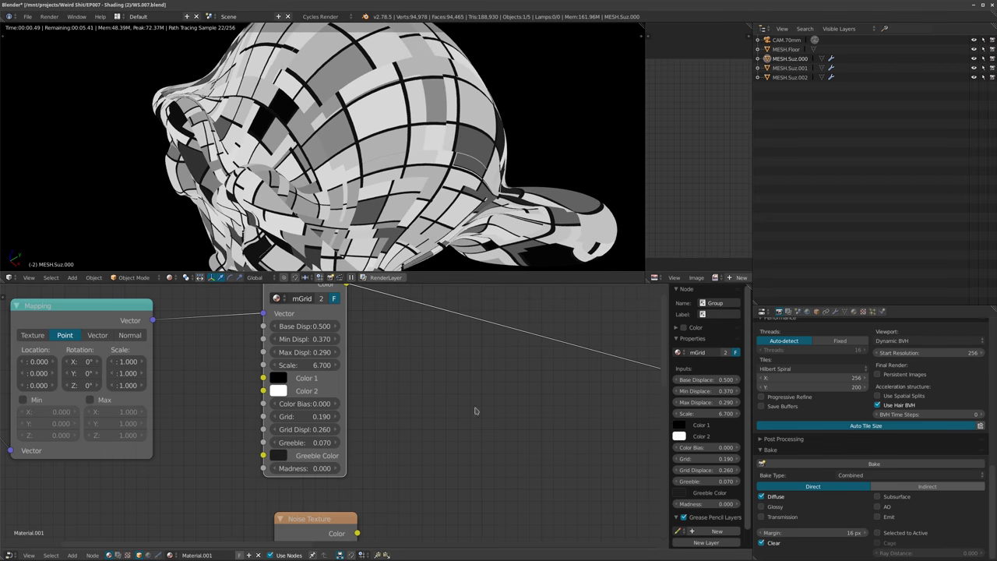
middle_drag(261, 173, 341, 184)
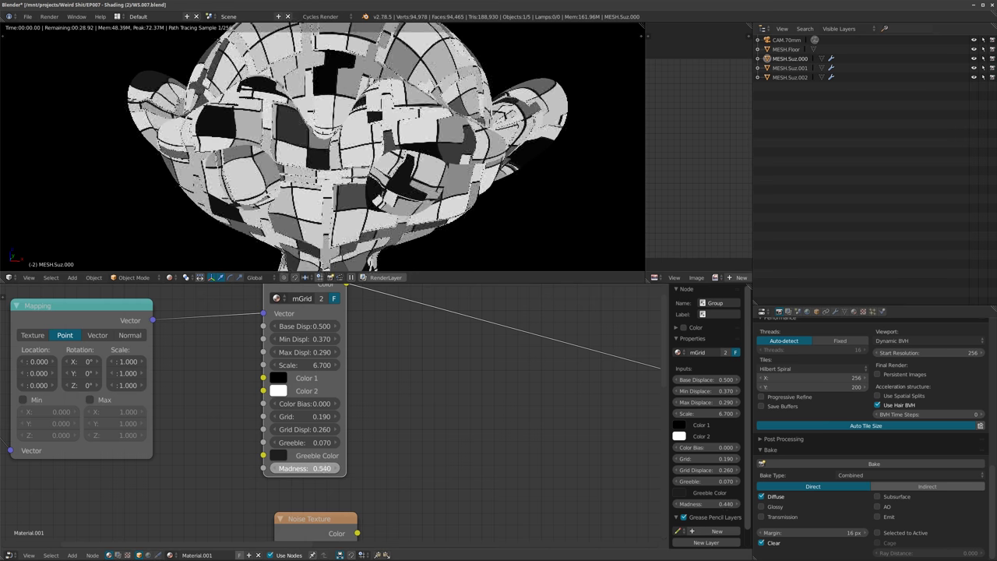
drag(304, 468, 366, 469)
Examine the distorted panel pattern around the monkey head and the overall layout of its node tree.
middle_drag(261, 184, 384, 158)
scroll(384, 158, down, 1)
middle_drag(357, 364, 350, 398)
scroll(356, 391, down, 1)
scroll(377, 132, down, 6)
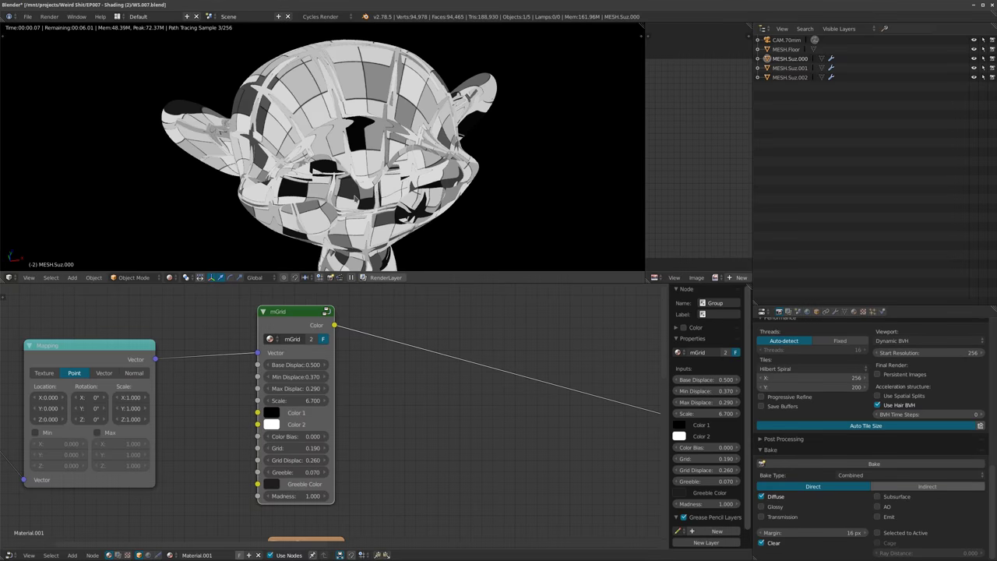
middle_drag(376, 132, 343, 209)
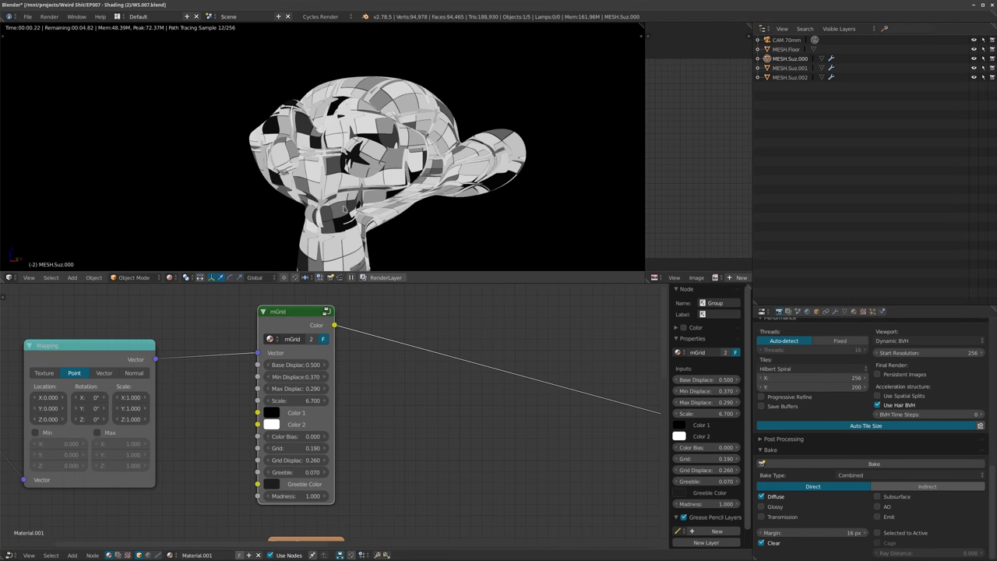
middle_drag(416, 349, 338, 345)
scroll(338, 345, down, 5)
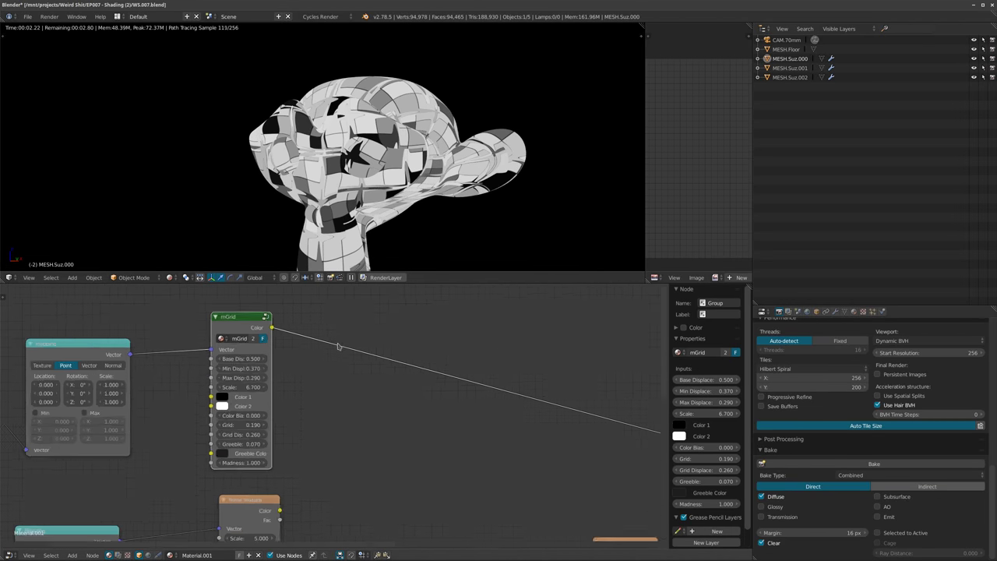
scroll(454, 404, down, 5)
middle_drag(454, 405, 312, 356)
scroll(338, 366, up, 2)
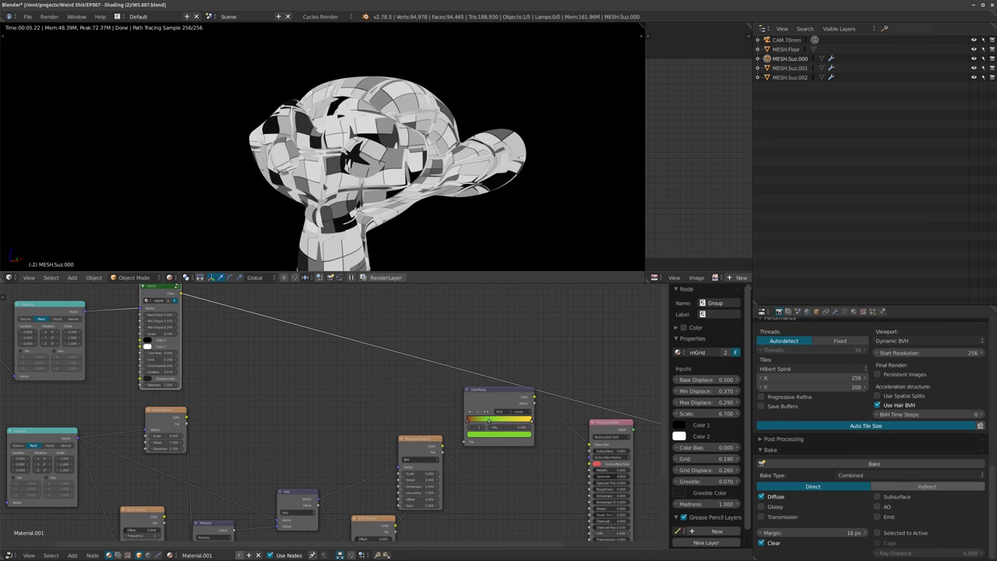
Return to the first frame and leave local view to show all three monkey heads through the camera.
key(shift+Left)
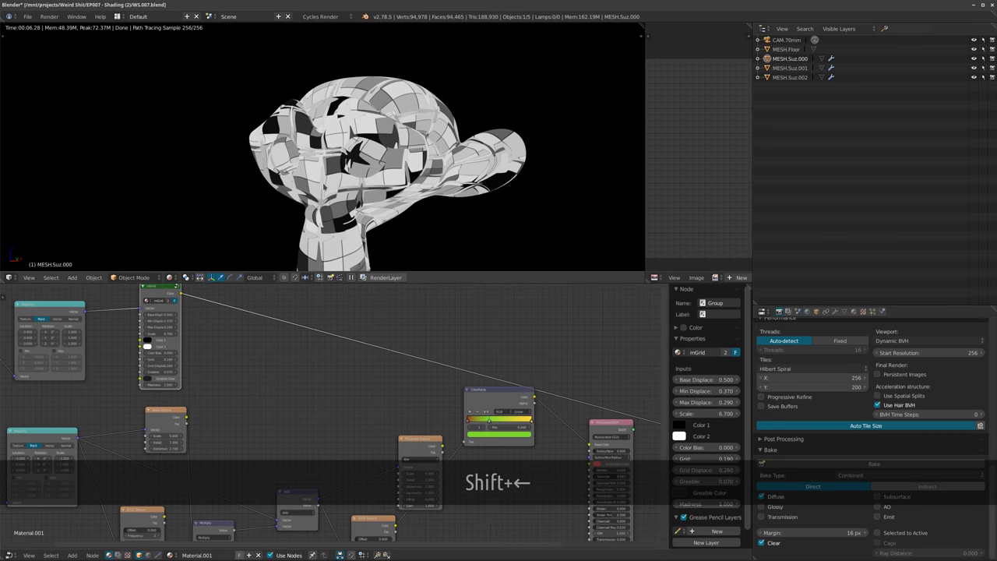
key(KP_Divide)
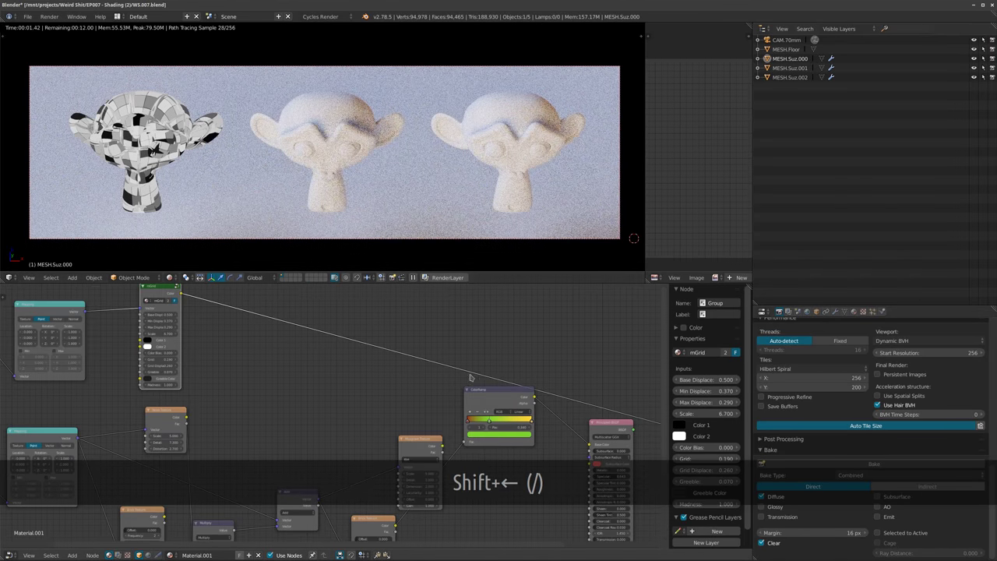
scroll(472, 378, down, 3)
middle_drag(472, 378, 352, 361)
Move the mGrid node below the ColorRamp, reconnect the Principled shader to the Material Output, and shift the shader upward.
drag(372, 372, 376, 399)
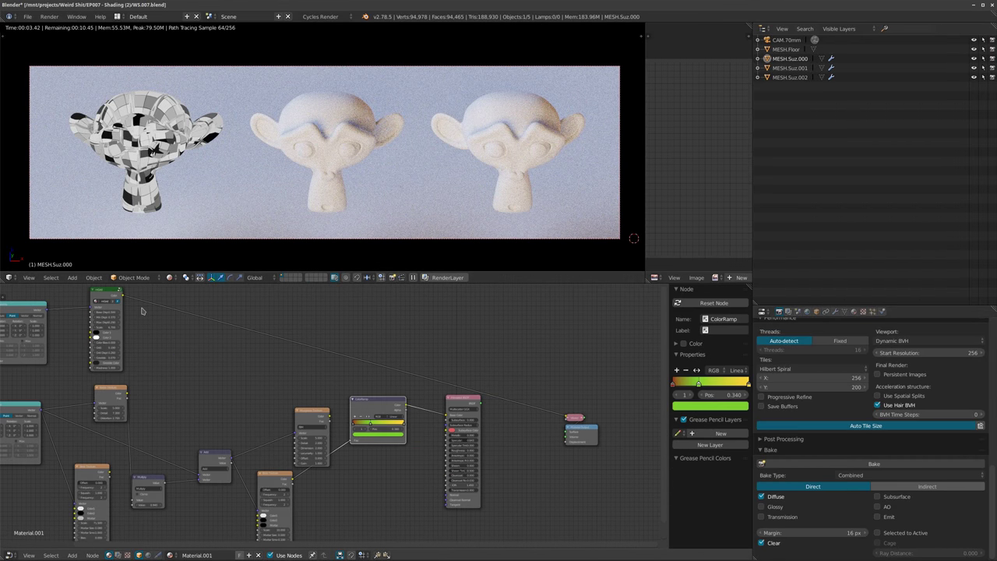
drag(120, 294, 385, 488)
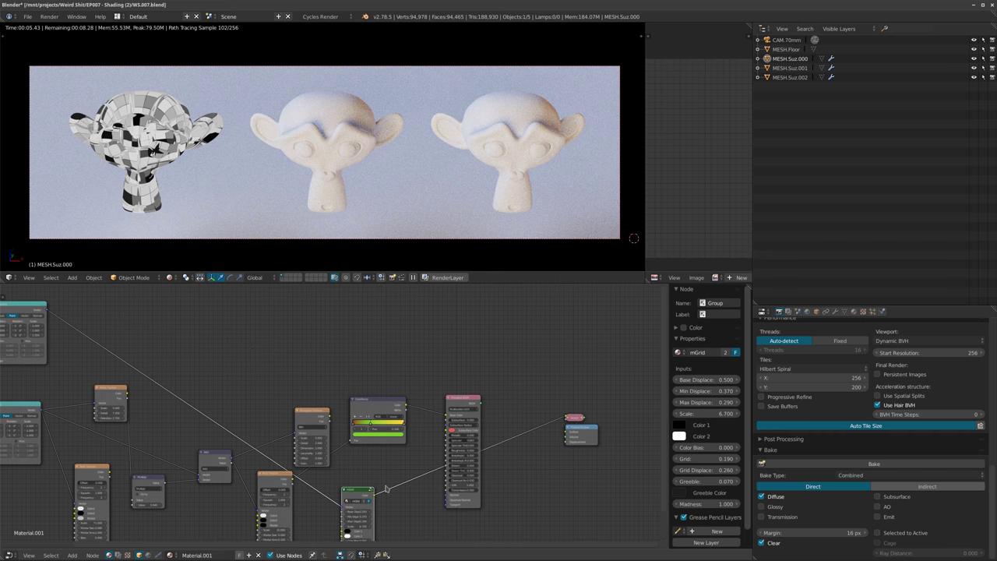
ctrl+shift+click(458, 399)
drag(458, 399, 438, 322)
Move mGrid's Mapping and Texture Coordinate nodes below the main texture nodes.
middle_drag(469, 420, 441, 358)
scroll(357, 445, up, 3)
scroll(357, 445, down, 3)
middle_drag(357, 445, 461, 476)
middle_drag(193, 355, 293, 384)
scroll(294, 383, down, 3)
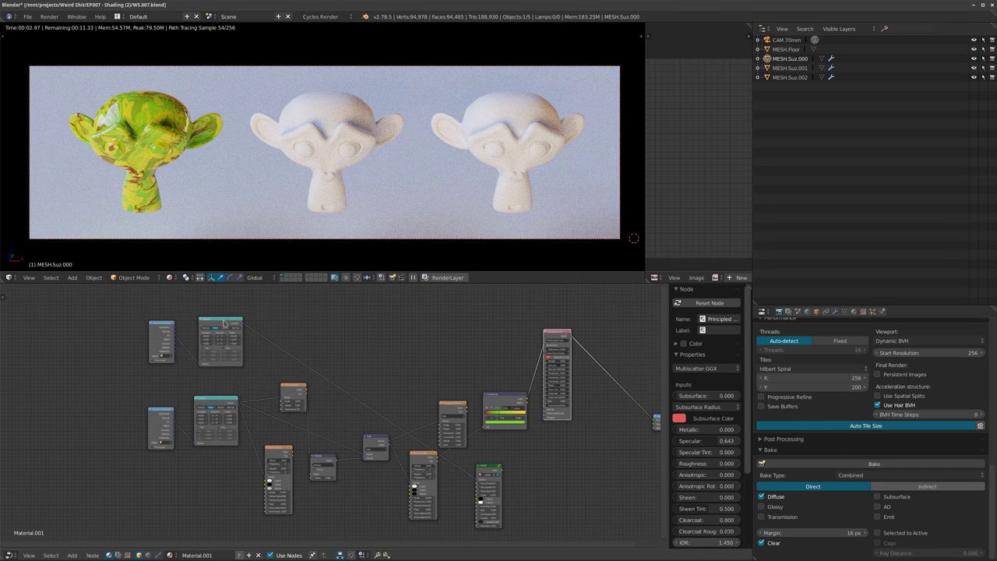
drag(224, 321, 340, 518)
middle_drag(265, 461, 251, 388)
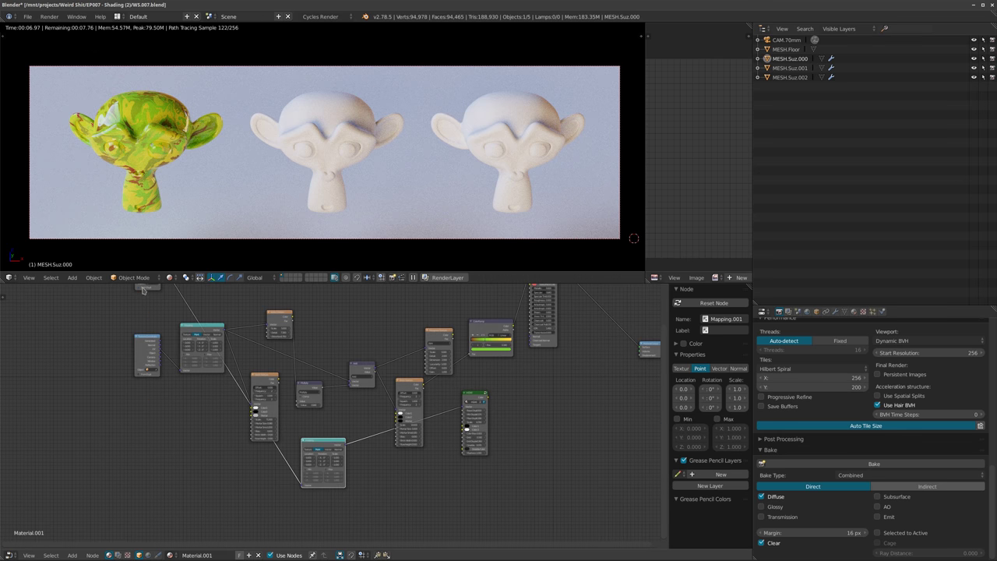
middle_drag(142, 289, 166, 356)
drag(168, 321, 199, 507)
Shift the Add, Multiply and second Brick Texture nodes upward to clear space for the mGrid branch.
scroll(415, 415, up, 2)
middle_drag(461, 474, 400, 496)
drag(395, 413, 395, 385)
drag(308, 448, 305, 394)
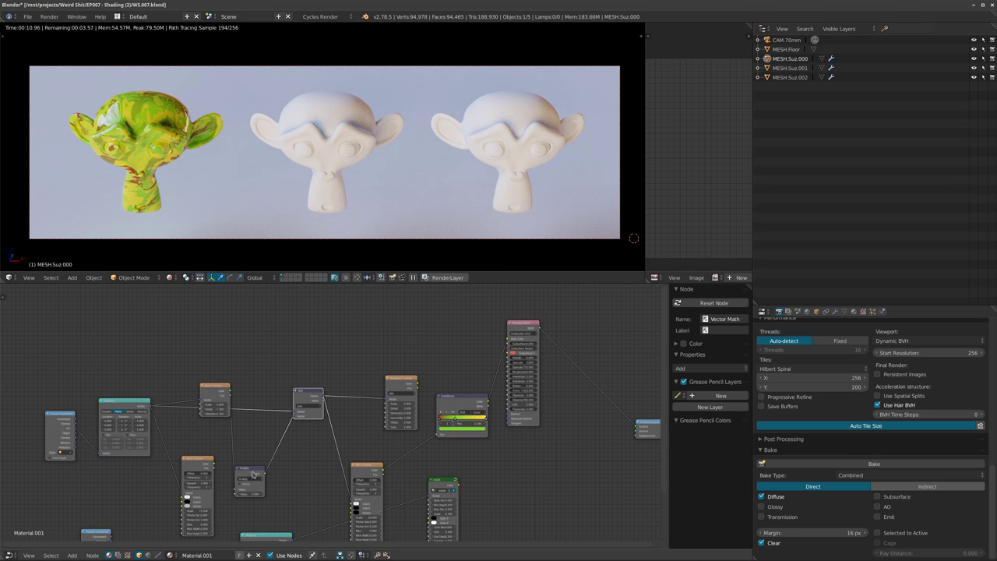
drag(252, 473, 256, 433)
middle_drag(418, 499, 401, 418)
scroll(401, 419, up, 3)
drag(338, 390, 314, 334)
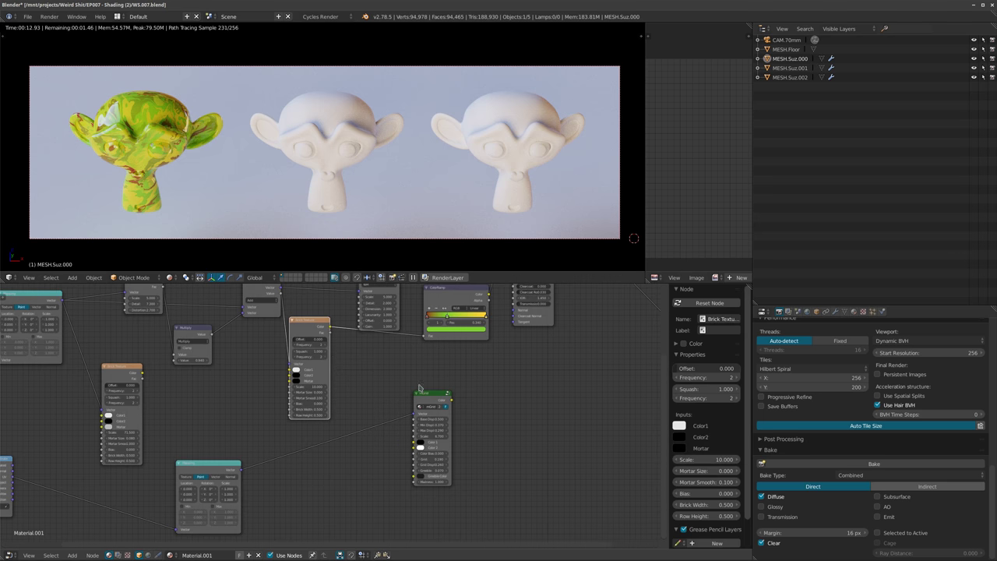
Move mGrid below the Principled shader and bring its Mapping and Texture Coordinate nodes over beside it.
drag(428, 395, 513, 368)
drag(215, 463, 445, 417)
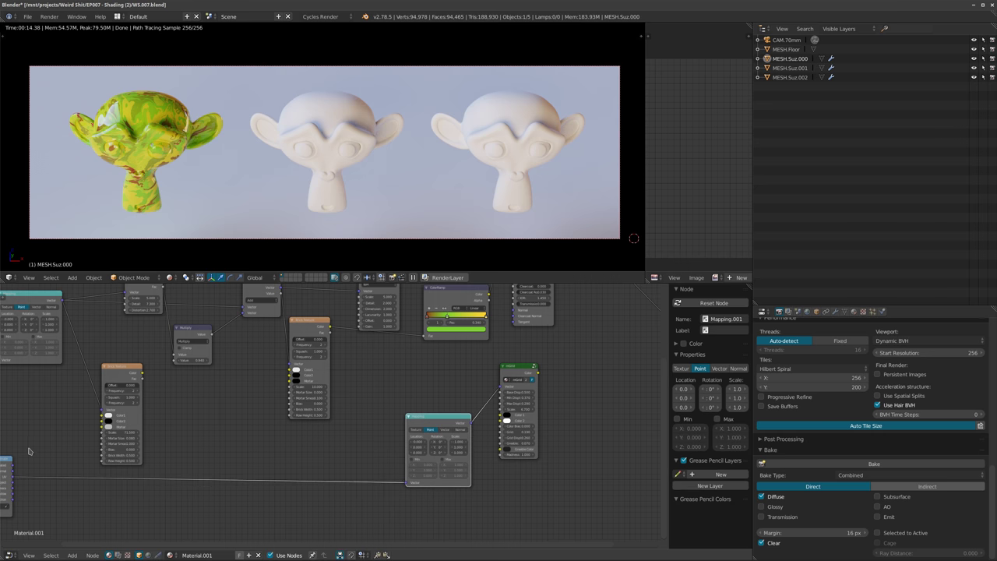
drag(3, 469, 372, 471)
scroll(443, 409, up, 4)
middle_drag(554, 403, 384, 455)
scroll(443, 409, down, 2)
middle_drag(324, 439, 344, 400)
Tidy the spacing between the mGrid, Mapping and Texture Coordinate nodes so they form a compact row.
drag(313, 374, 335, 371)
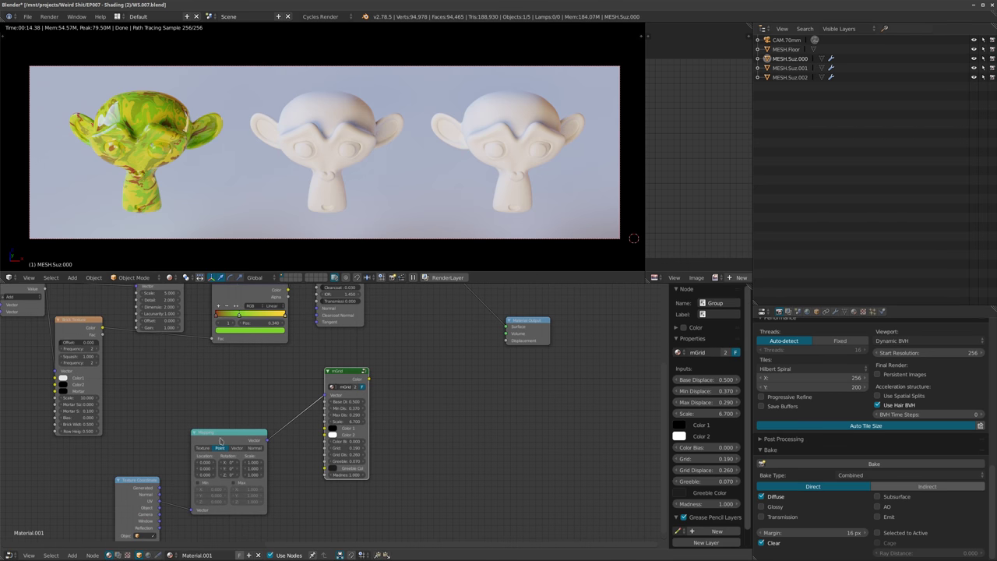
drag(220, 442, 251, 418)
drag(135, 493, 163, 482)
middle_drag(448, 380, 387, 433)
scroll(387, 403, up, 1)
key(g)
click(272, 419)
drag(272, 423, 265, 429)
mouse_move(193, 474)
mouse_down()
mouse_move(173, 474)
mouse_move(190, 476)
mouse_up()
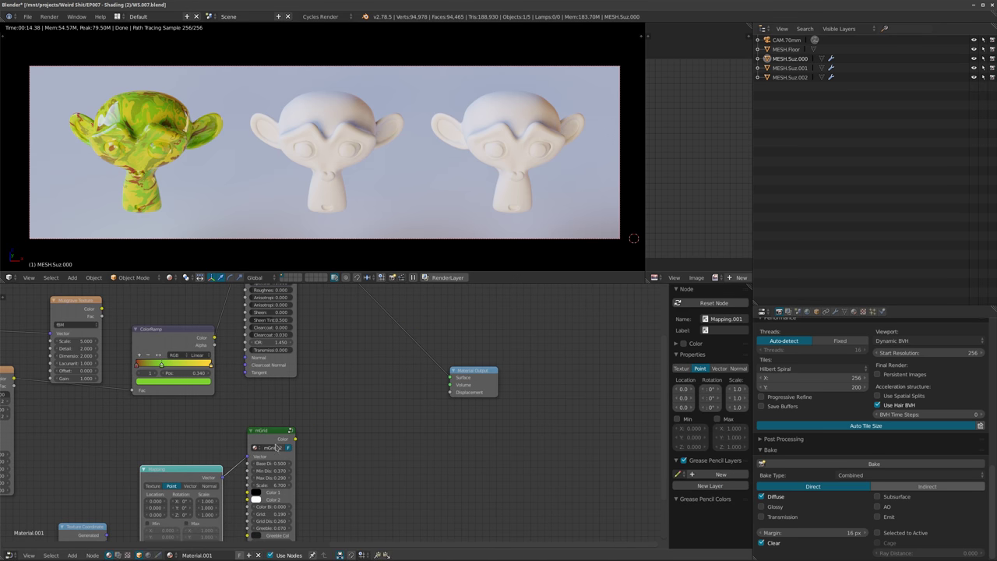
click(268, 441)
scroll(354, 327, up, 1)
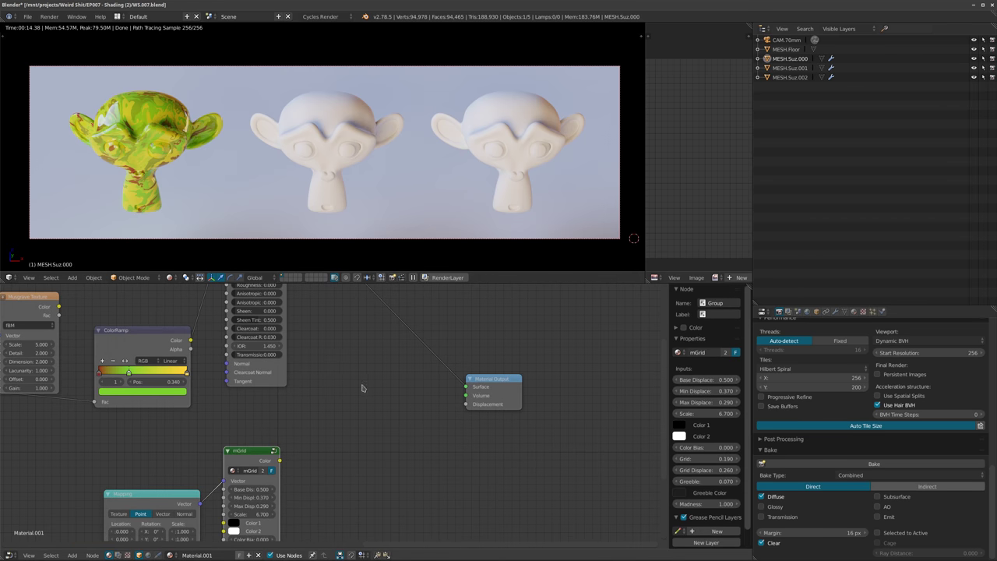
Move the Brick Texture feeding the ColorRamp slightly lower, below the Musgrave Texture.
middle_drag(207, 399, 383, 395)
scroll(351, 403, down, 3)
middle_drag(301, 415, 369, 421)
drag(225, 386, 225, 405)
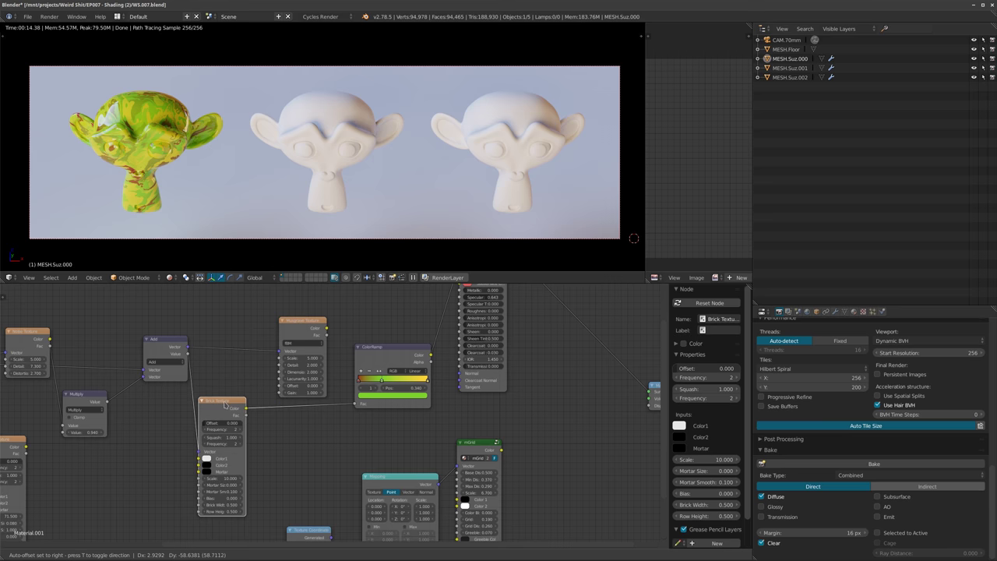
middle_drag(563, 418, 446, 403)
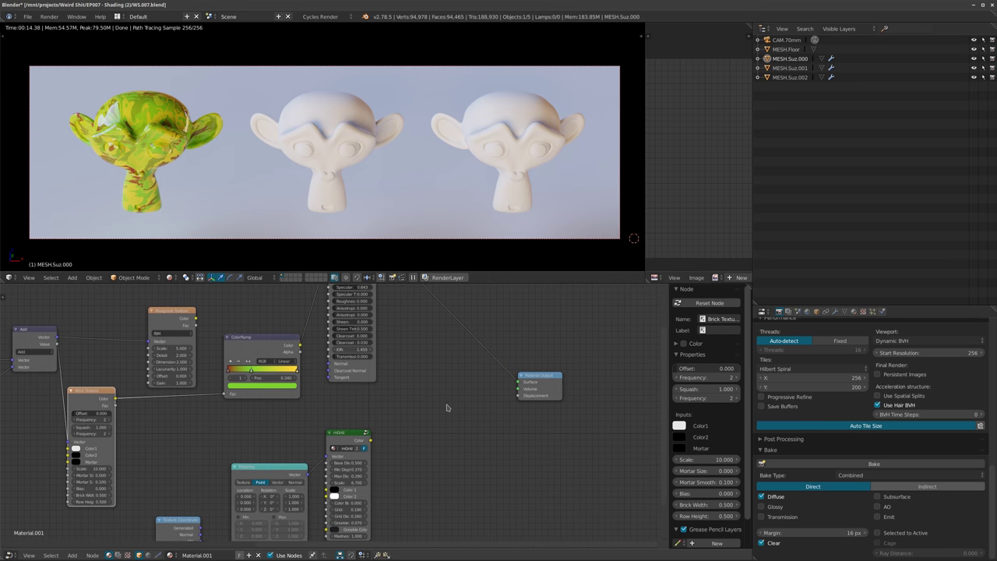
scroll(447, 407, up, 1)
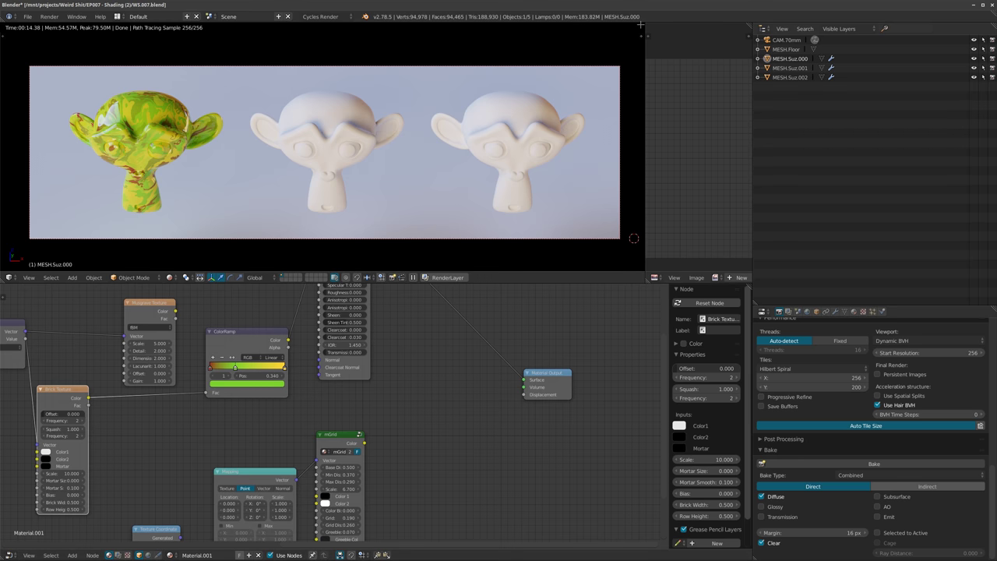
Merge the image editor area into the 3D view and enlarge the viewport in width and height.
drag(640, 24, 670, 54)
ctrl+middle_drag(448, 207, 480, 200)
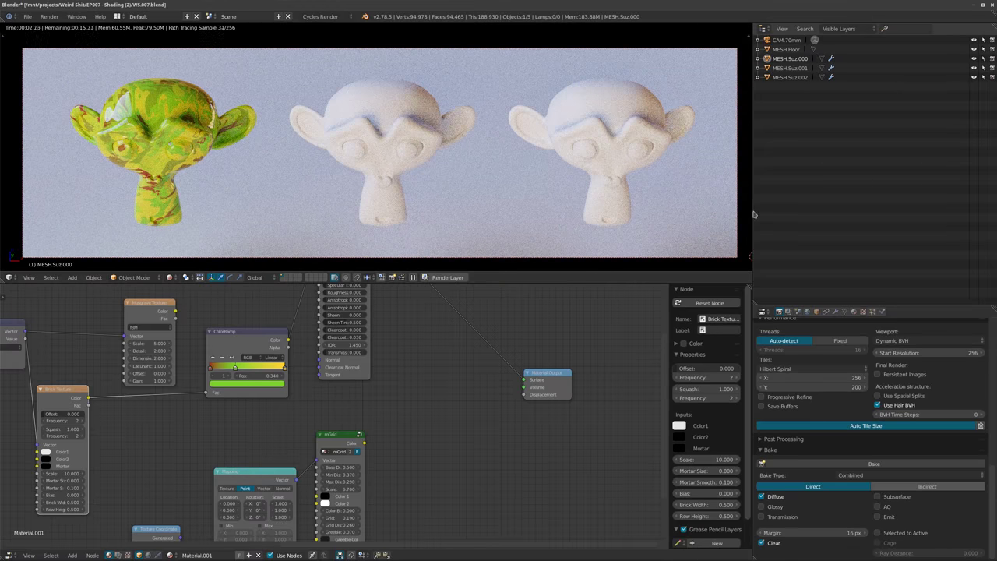
drag(751, 232, 823, 233)
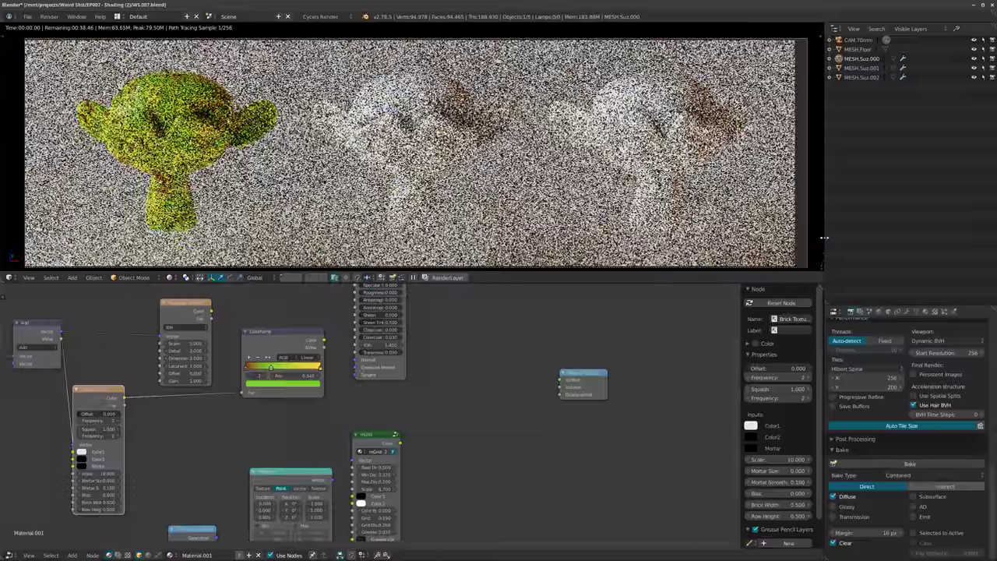
drag(504, 283, 504, 292)
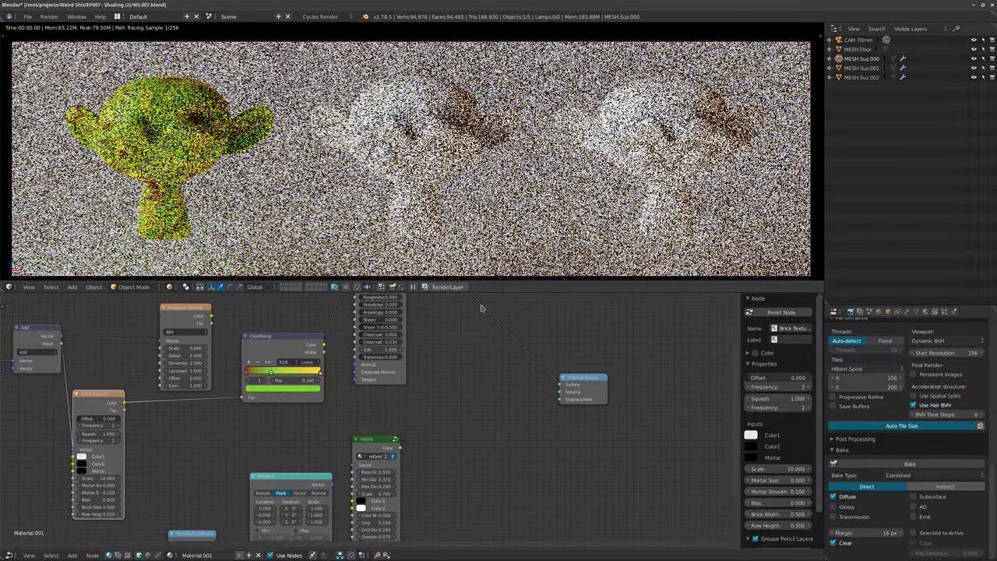
Add a Math node between mGrid and the Material Output and set its operation to Multiply.
middle_drag(418, 458, 418, 401)
scroll(421, 409, up, 3)
key(shift+a)
mouse_move(471, 387)
mouse_move(458, 366)
click(508, 417)
click(459, 320)
click(495, 348)
click(494, 317)
Connect mGrid's Color to the Multiply node's first value, and its result to the Material Output's Displacement.
drag(391, 374, 463, 368)
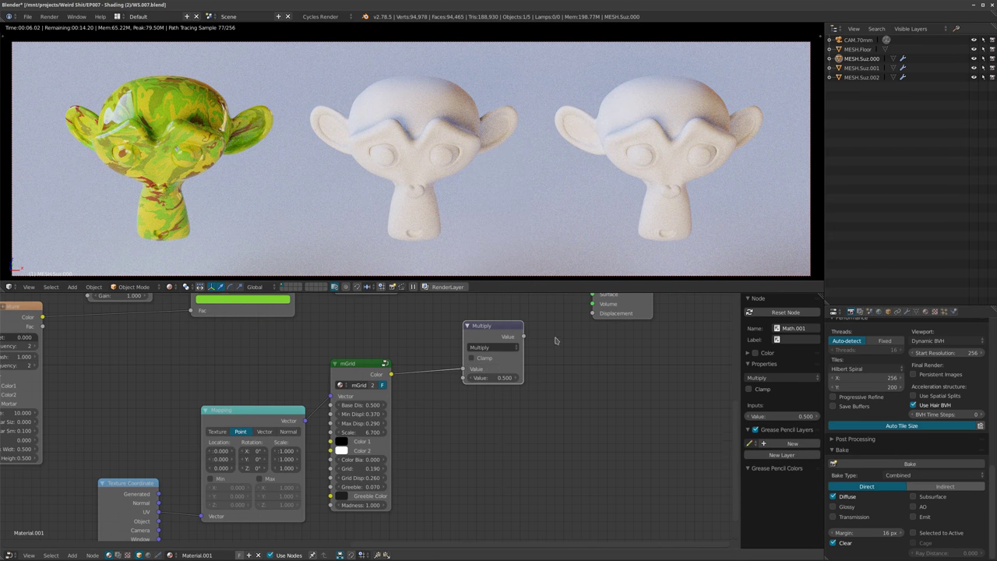
drag(523, 336, 592, 314)
middle_drag(557, 373, 552, 423)
scroll(552, 421, up, 3)
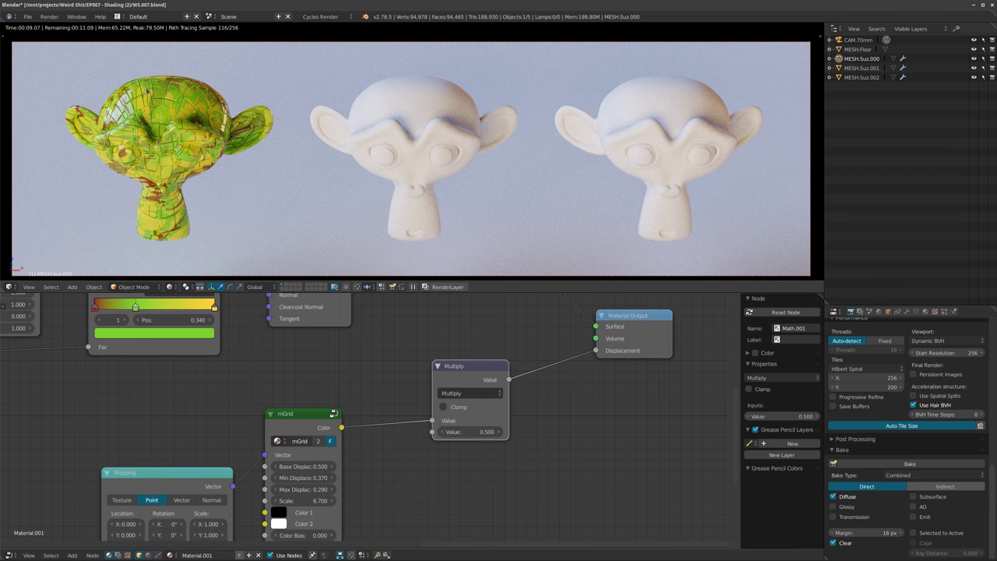
scroll(346, 324, down, 1)
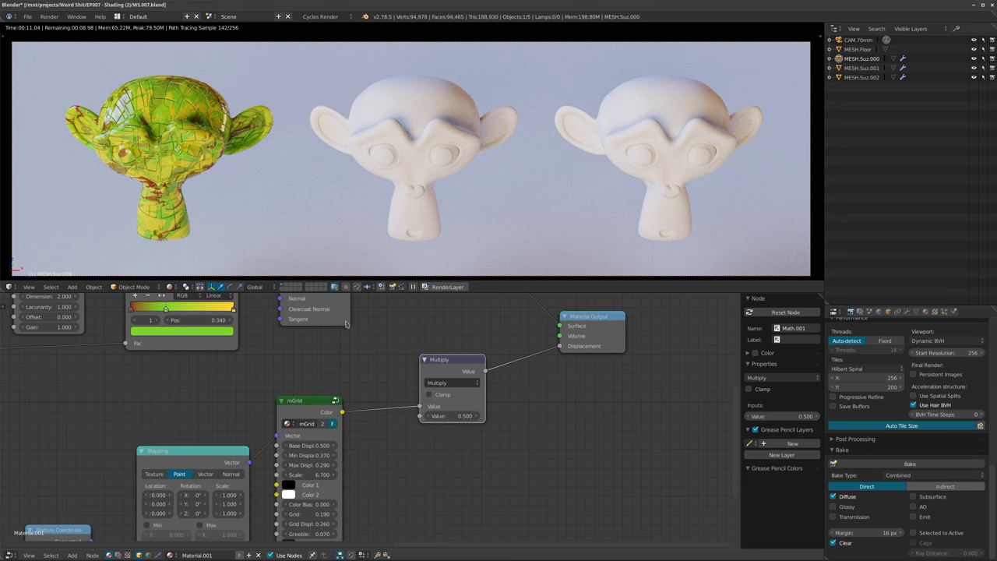
Select the middle monkey head, MESH.Suz.001.
middle_drag(341, 337, 333, 381)
scroll(353, 349, up, 1)
middle_drag(402, 356, 405, 418)
scroll(403, 402, down, 2)
scroll(409, 431, down, 1)
right_click(396, 191)
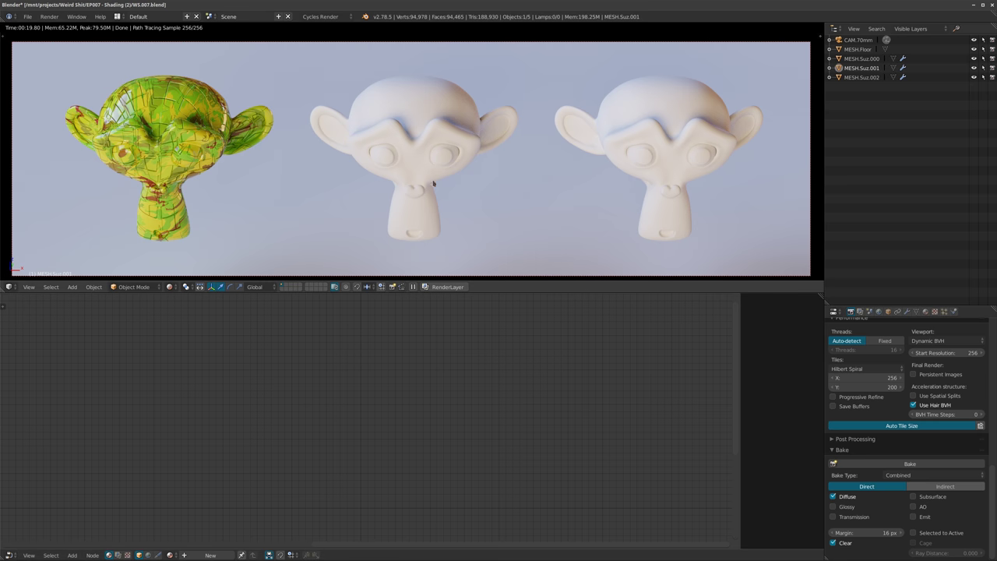
Create a new material for the middle monkey head and switch its Diffuse BSDF node to Principled BSDF.
click(210, 554)
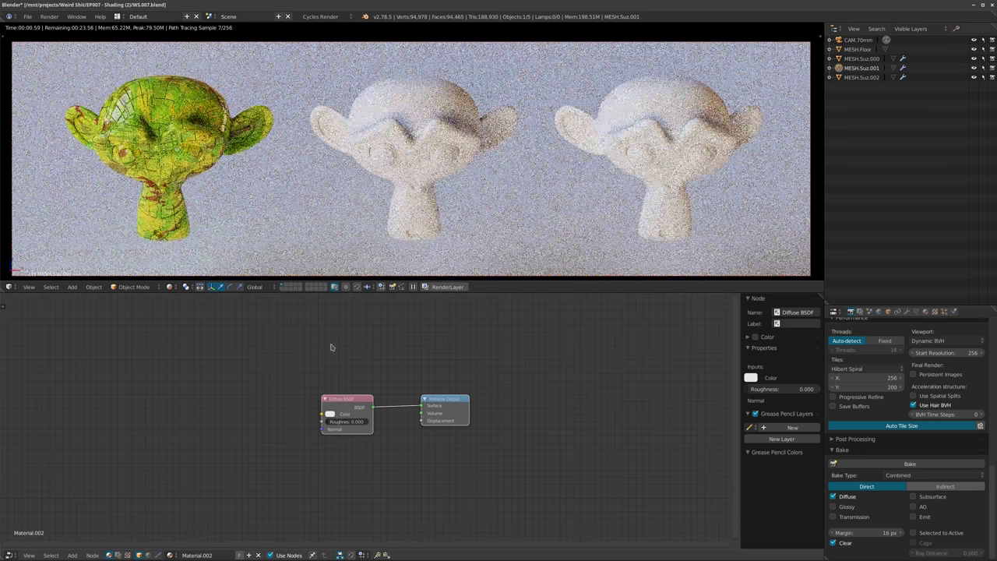
click(353, 430)
key(shift+s)
mouse_move(321, 434)
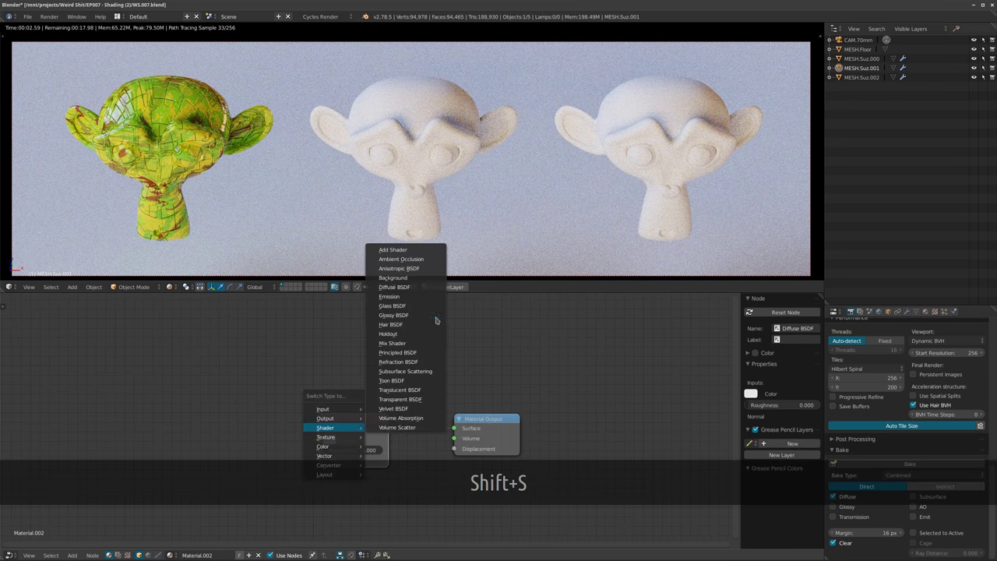
click(405, 353)
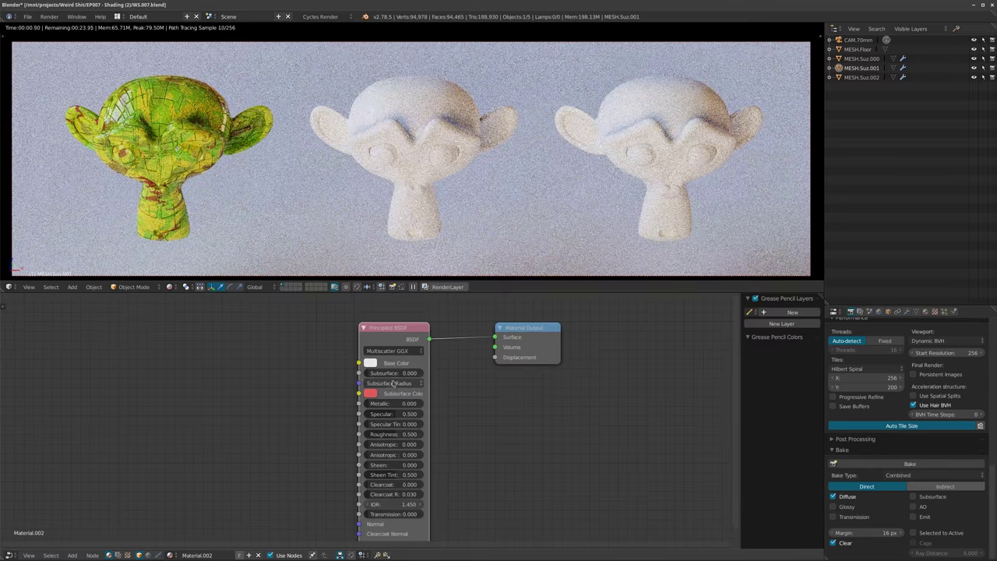
Darken the Principled BSDF's base color to near black and set its roughness to 0.
click(370, 363)
drag(444, 231, 444, 290)
middle_drag(475, 429, 490, 392)
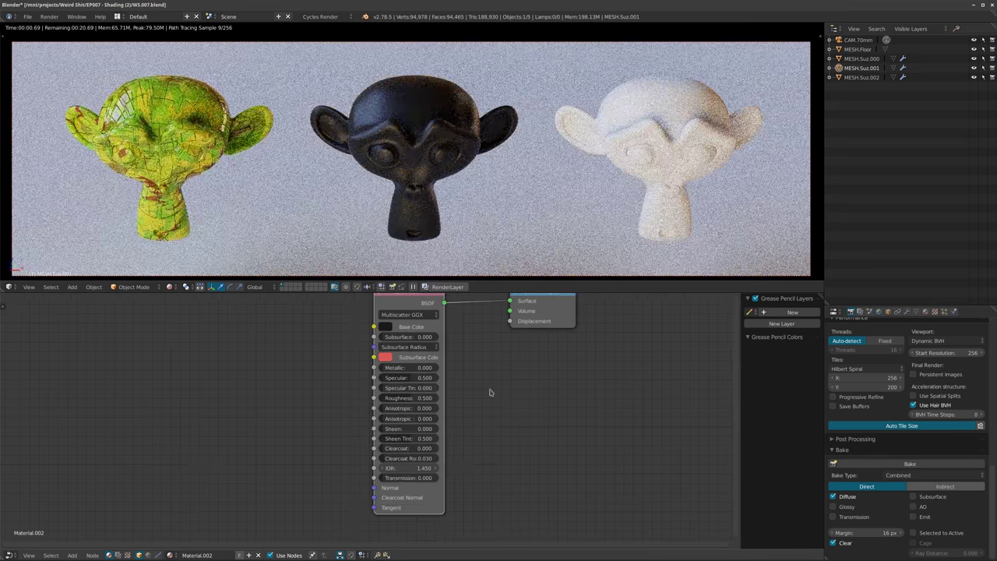
drag(412, 398, 374, 397)
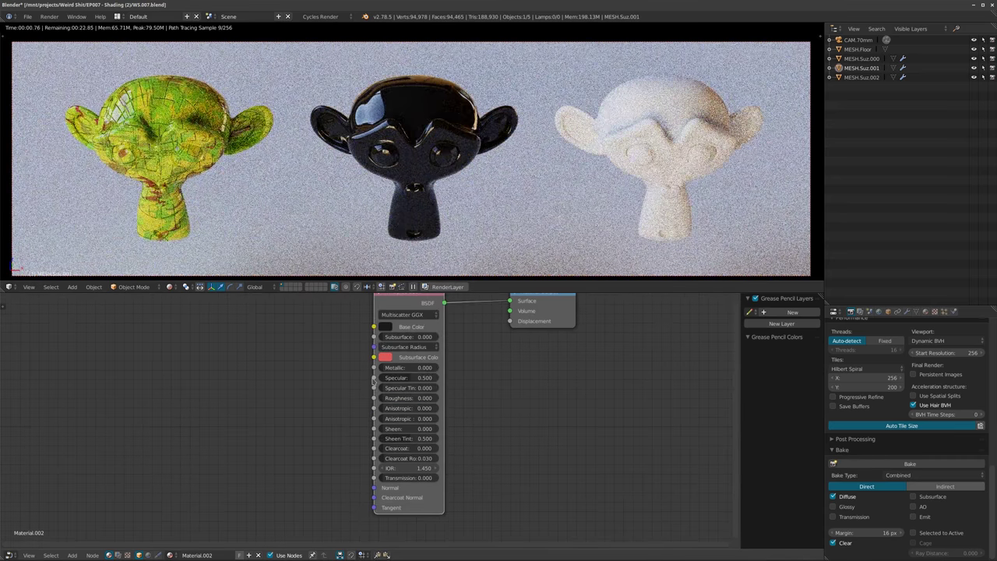
Reposition the Material Output node lower and farther from the Principled BSDF to make room between them.
scroll(373, 381, up, 2)
middle_drag(527, 401, 516, 452)
scroll(520, 435, down, 3)
drag(549, 373, 548, 451)
middle_drag(426, 383, 488, 335)
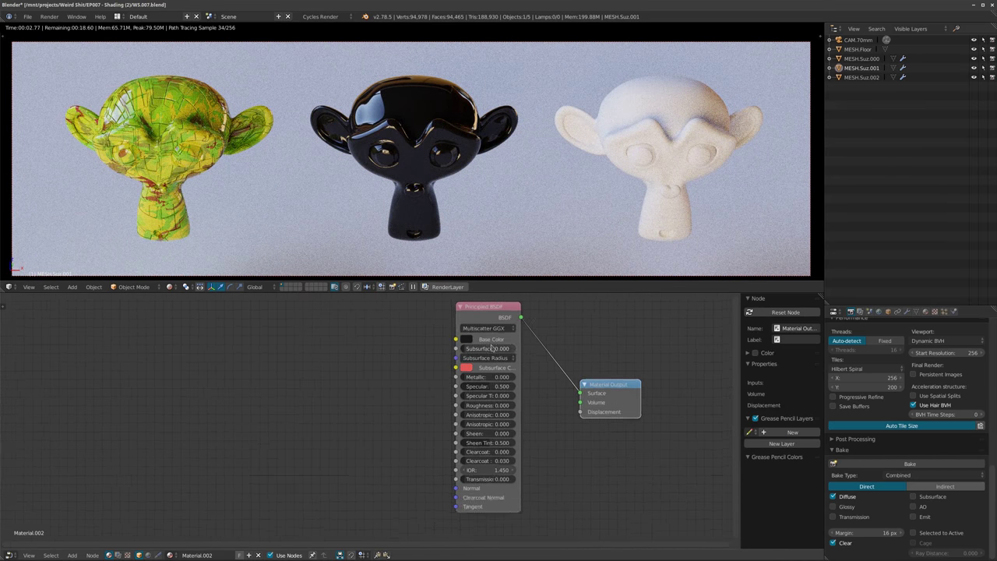
scroll(488, 335, up, 3)
drag(472, 308, 460, 340)
drag(637, 408, 658, 440)
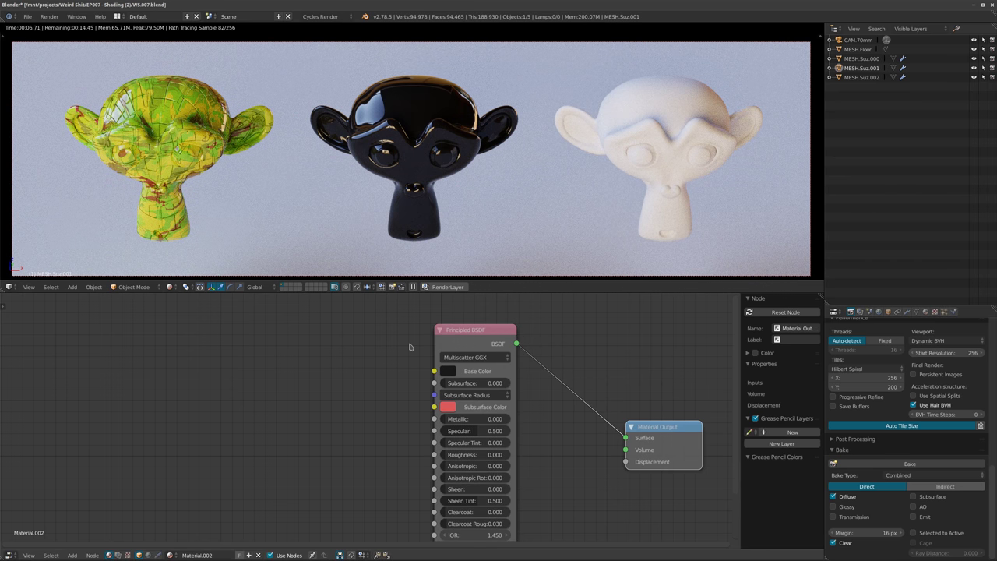
scroll(355, 403, up, 2)
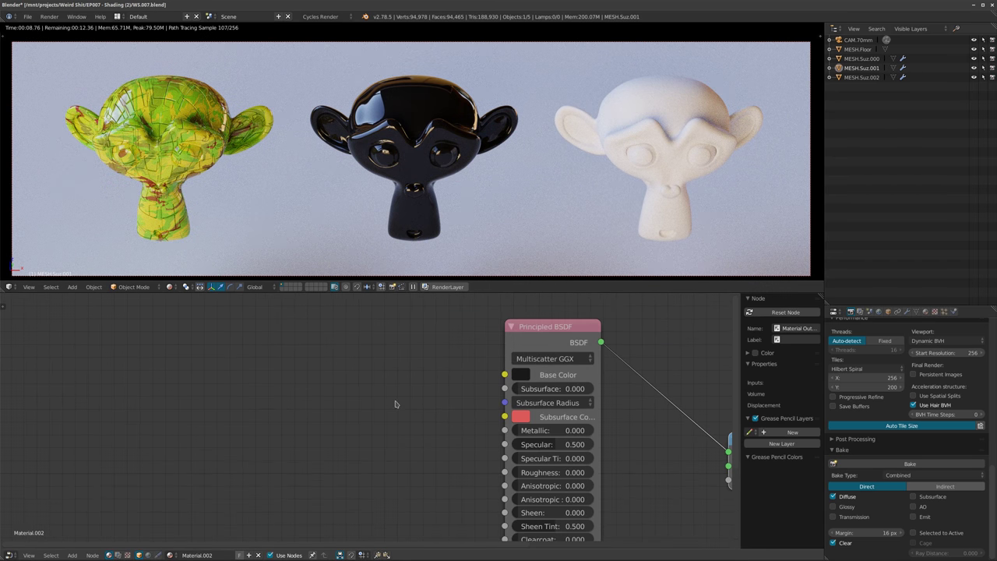
scroll(462, 417, down, 1)
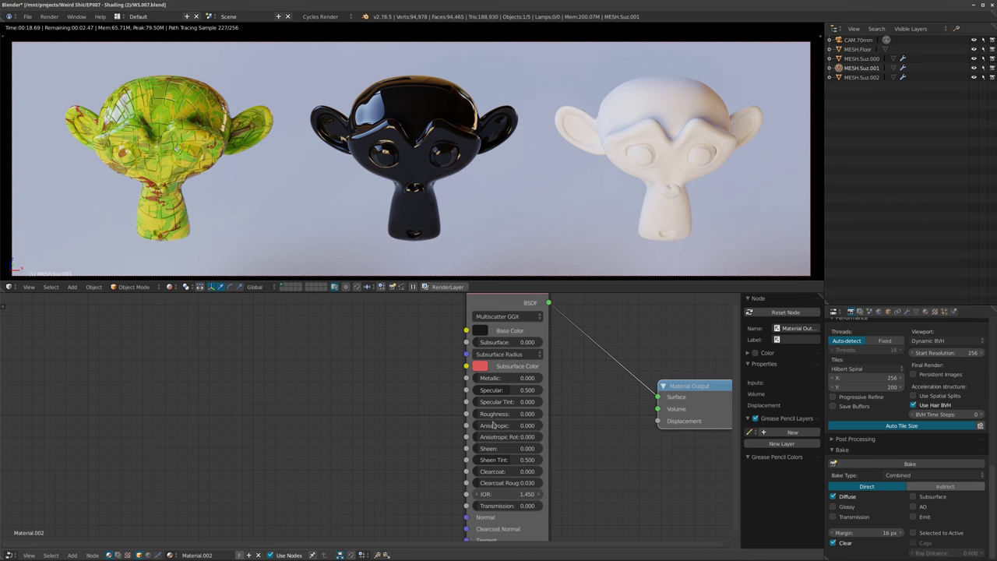
scroll(397, 389, up, 2)
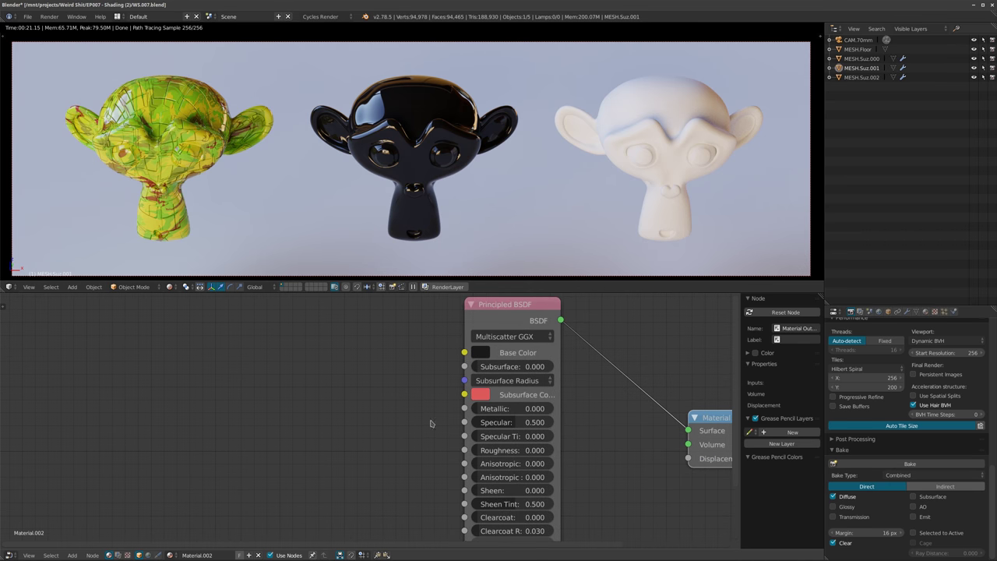
middle_drag(459, 410, 469, 377)
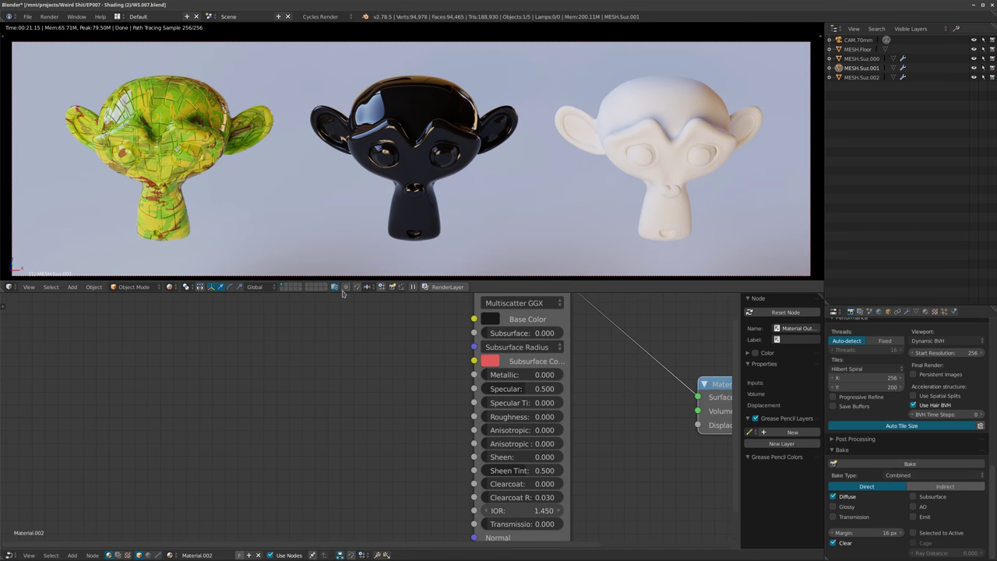
middle_drag(414, 366, 361, 423)
scroll(362, 422, down, 2)
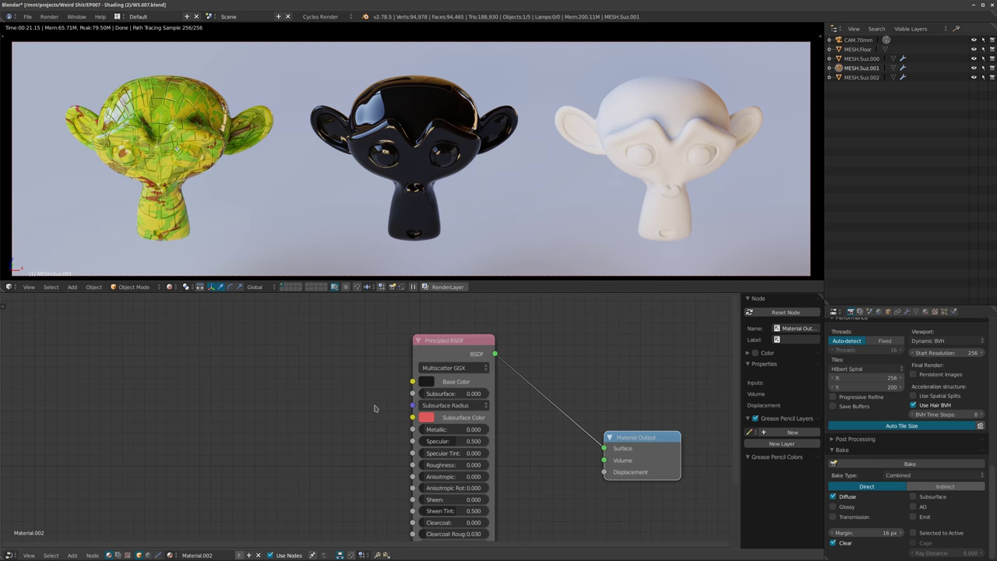
scroll(312, 457, up, 2)
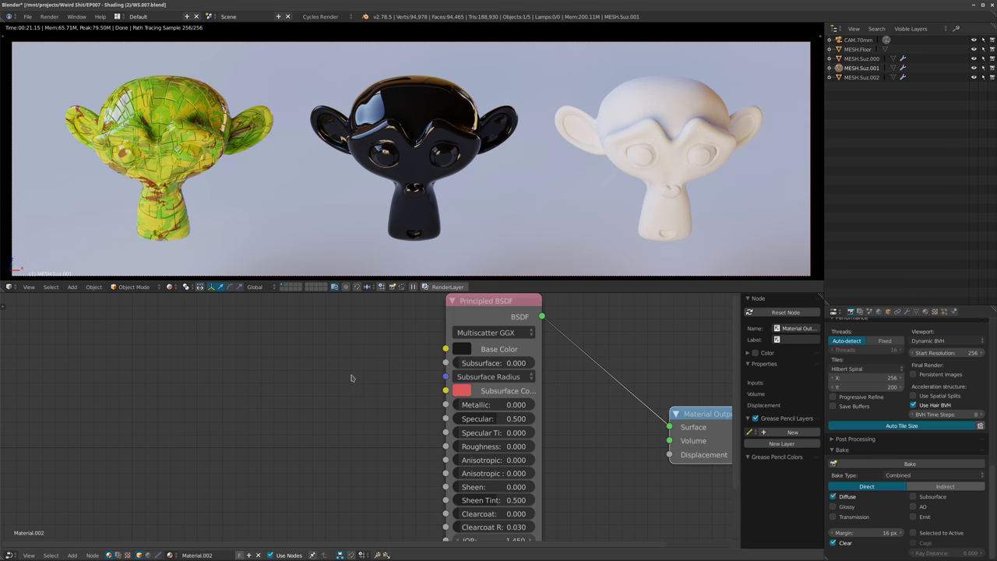
Move the Principled BSDF node farther away from the Material Output, leaving a wide gap between them.
drag(512, 319, 312, 393)
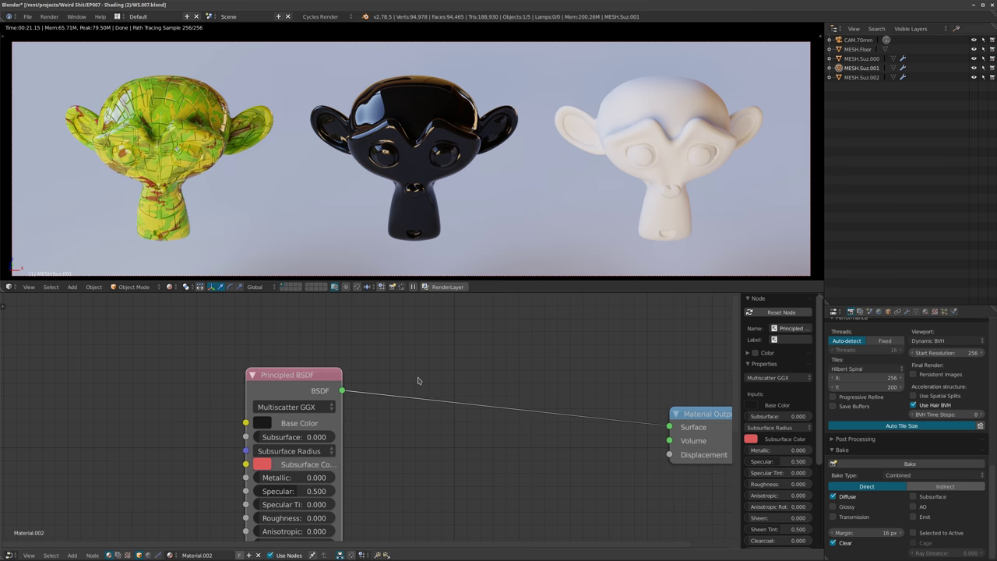
scroll(420, 362, down, 2)
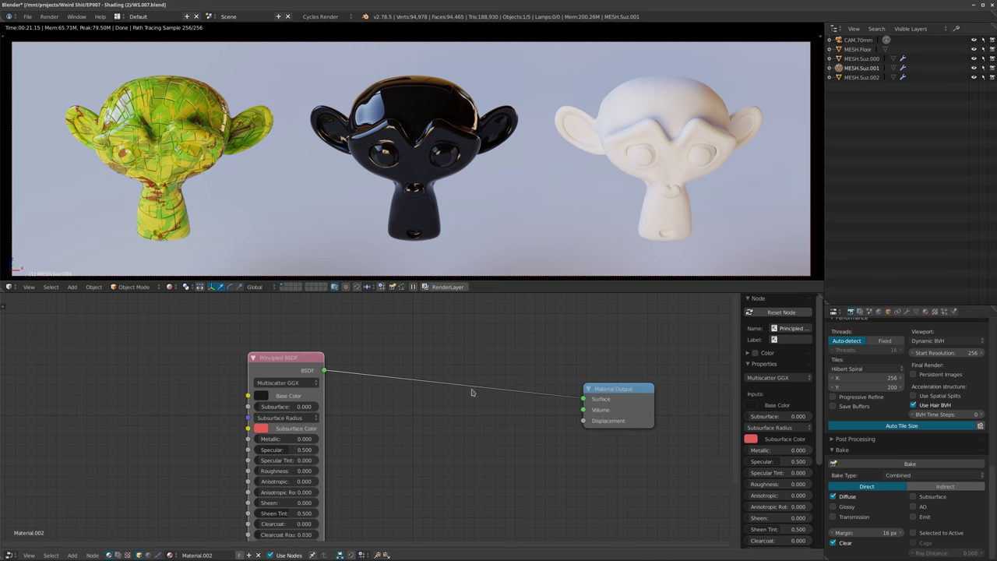
middle_drag(380, 401, 486, 411)
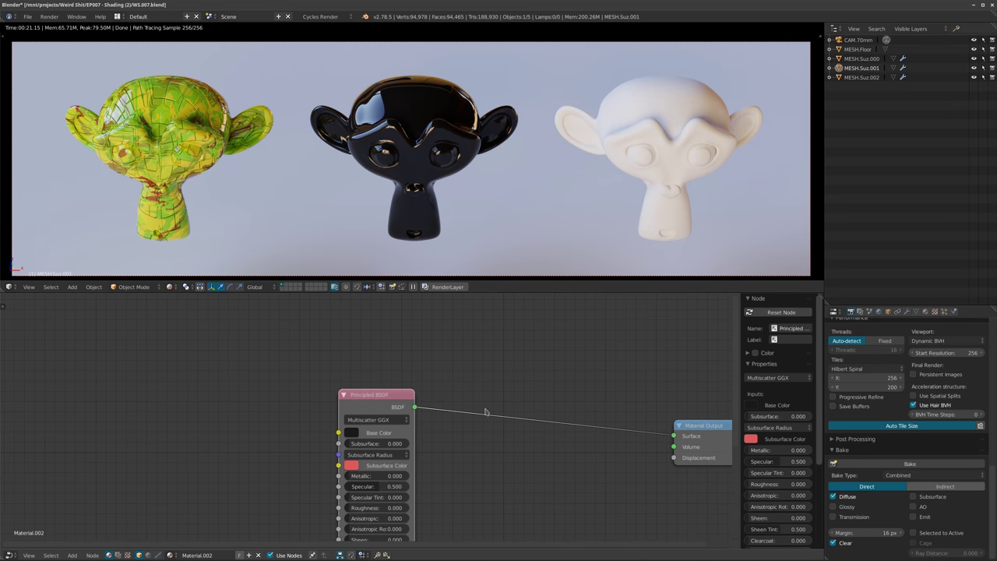
Add a Geometry input node and place it above and to the left of the Principled BSDF.
key(shift+a)
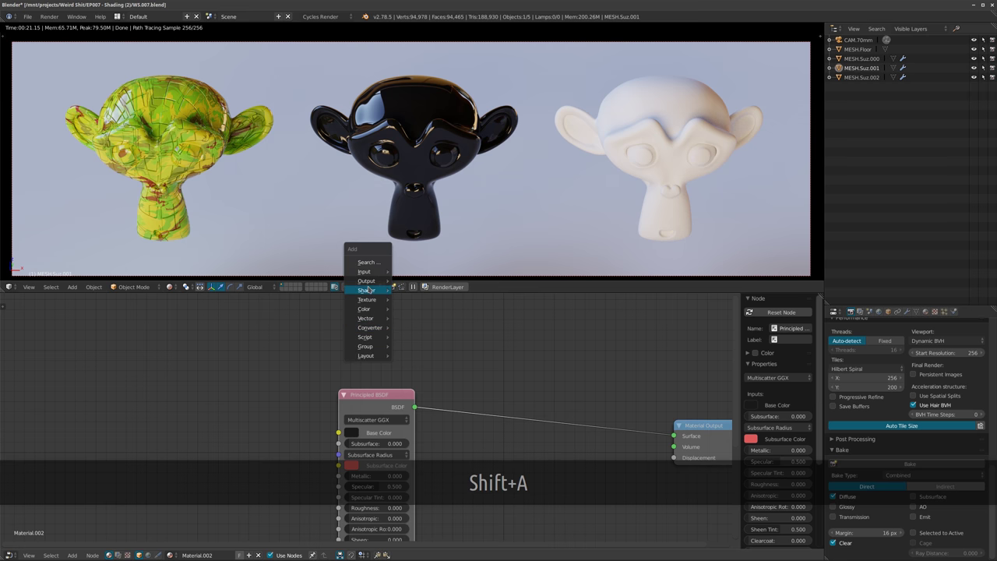
mouse_move(362, 273)
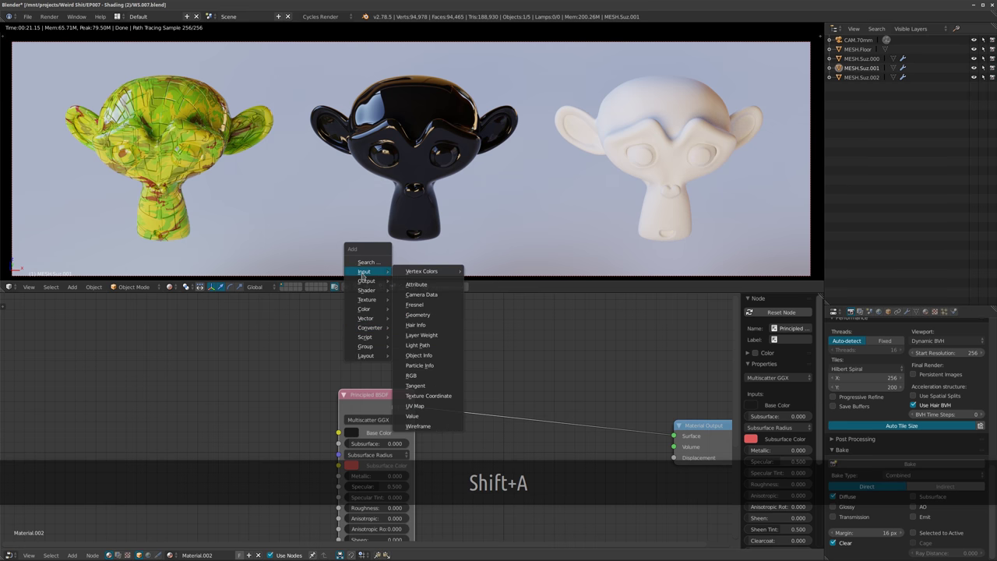
click(424, 315)
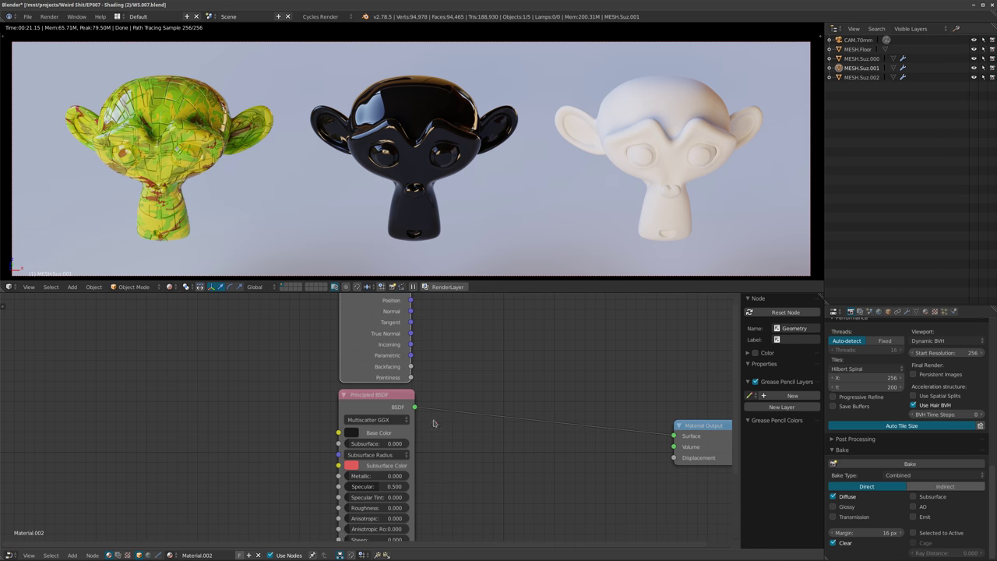
middle_drag(434, 423, 473, 483)
scroll(474, 490, down, 1)
drag(415, 402, 272, 368)
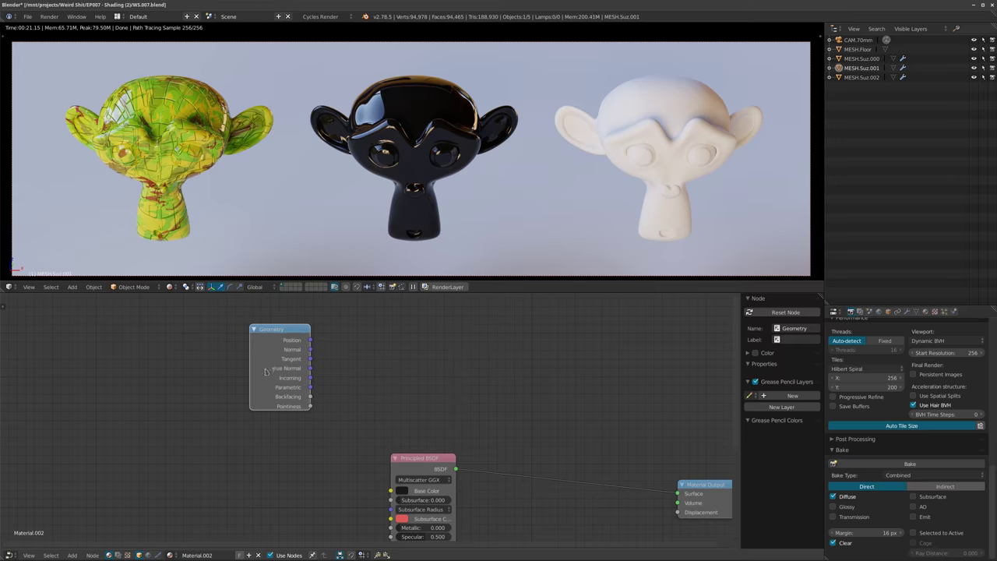
Cycle through the Geometry node's outputs in a Viewer preview until Pointiness is connected.
ctrl+shift+click(273, 371)
ctrl+shift+click(273, 371)
ctrl+shift+click(272, 371)
ctrl+shift+click(273, 371)
ctrl+shift+click(273, 371)
ctrl+shift+click(272, 372)
ctrl+shift+click(272, 372)
ctrl+shift+click(273, 371)
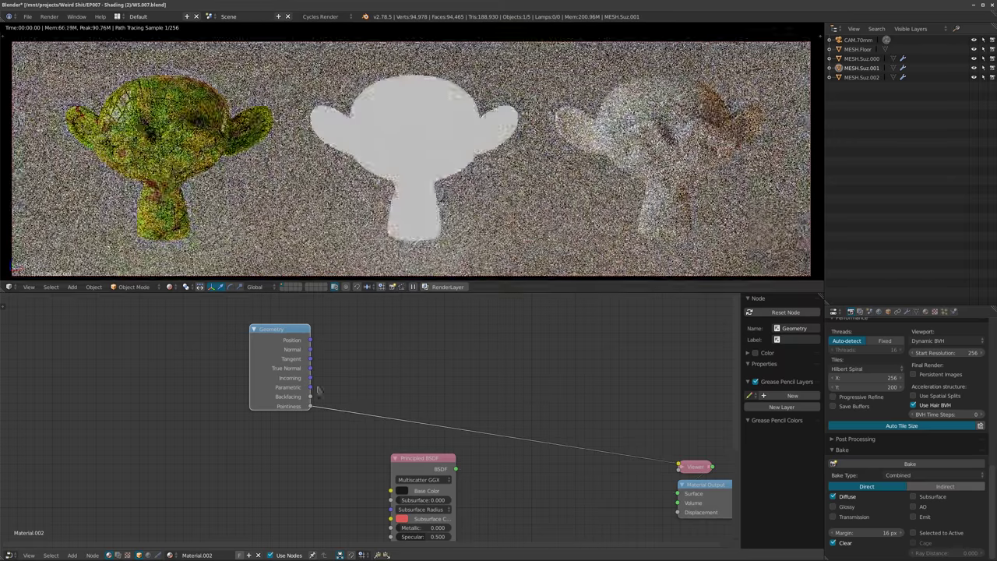
Insert a ColorRamp node into the link between the Geometry node's Pointiness and the Viewer.
middle_drag(311, 365, 358, 384)
scroll(358, 384, up, 2)
drag(289, 401, 258, 415)
key(shift+a)
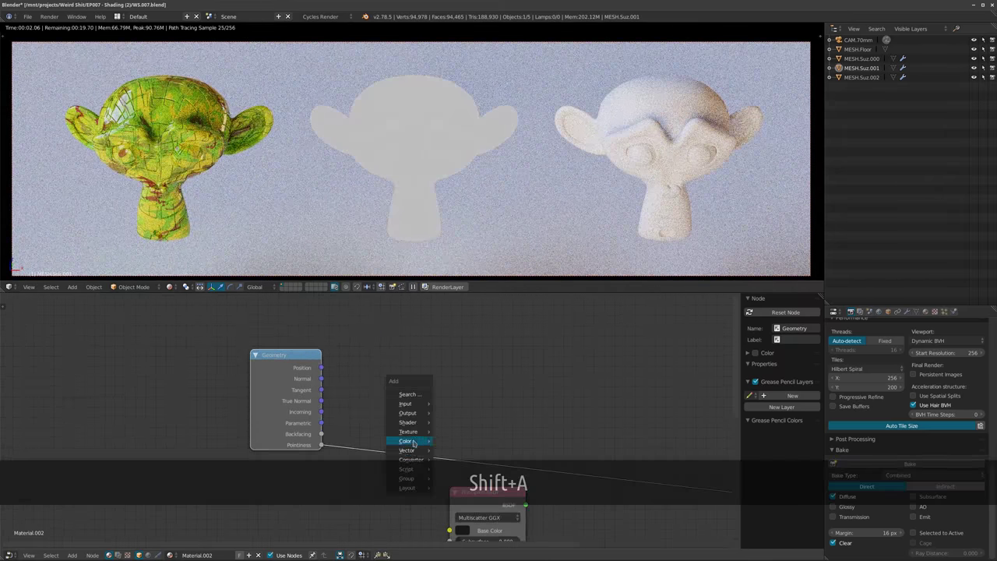
mouse_move(409, 462)
click(462, 359)
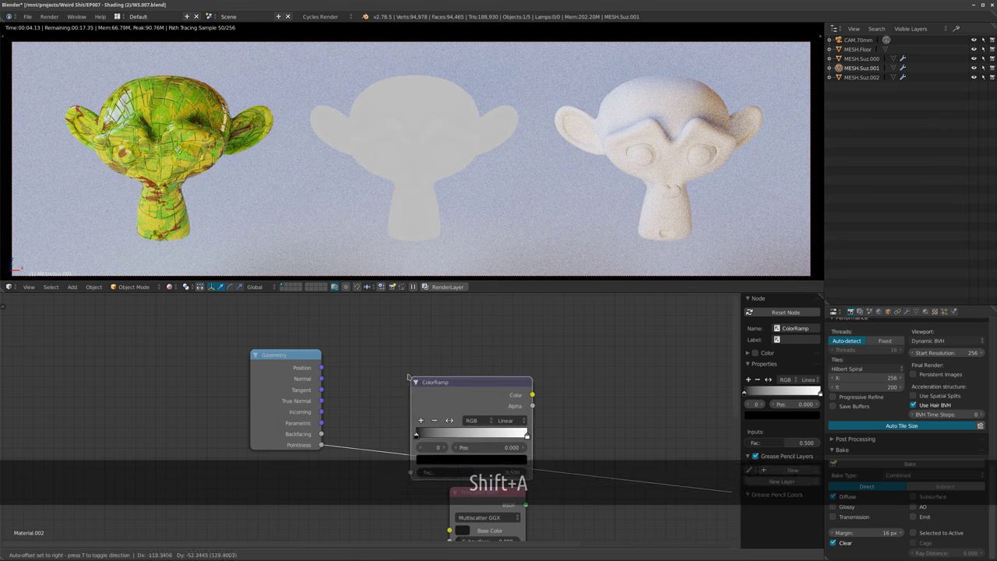
click(447, 380)
Tighten the ColorRamp's contrast by moving the black stop to about the middle and the white stop to 0.557.
scroll(446, 380, up, 2)
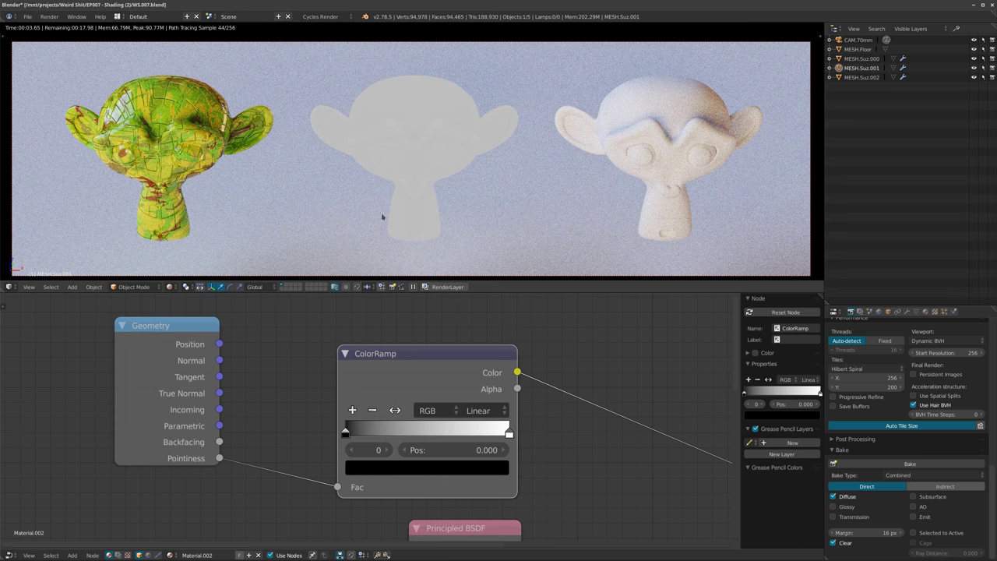
middle_drag(542, 390, 529, 334)
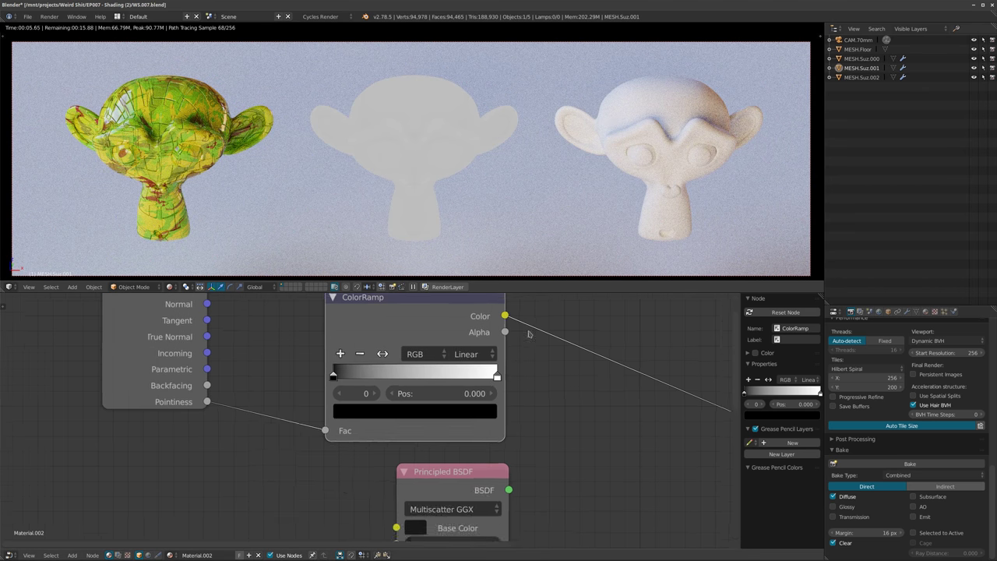
scroll(554, 371, up, 1)
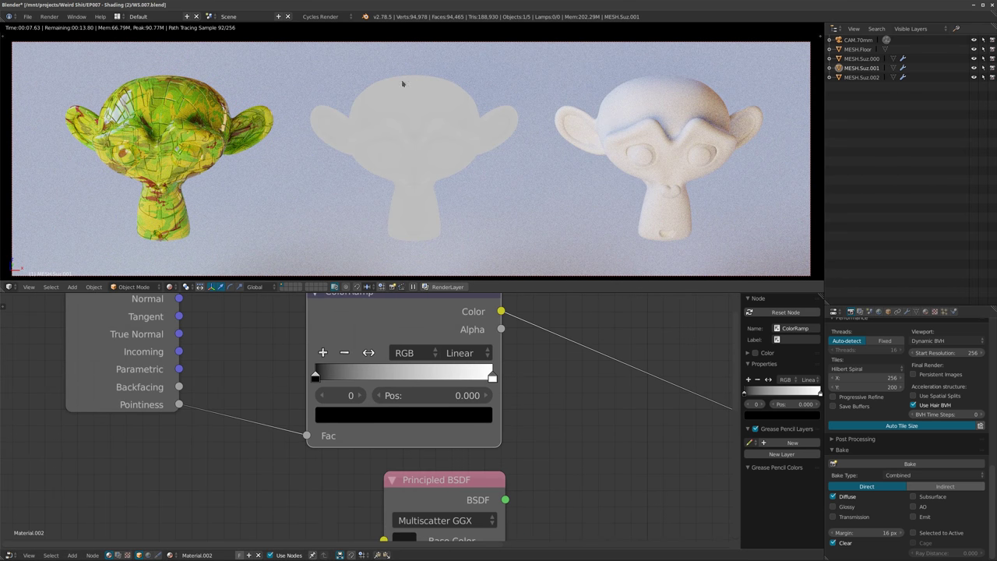
drag(317, 379, 358, 379)
drag(355, 379, 431, 382)
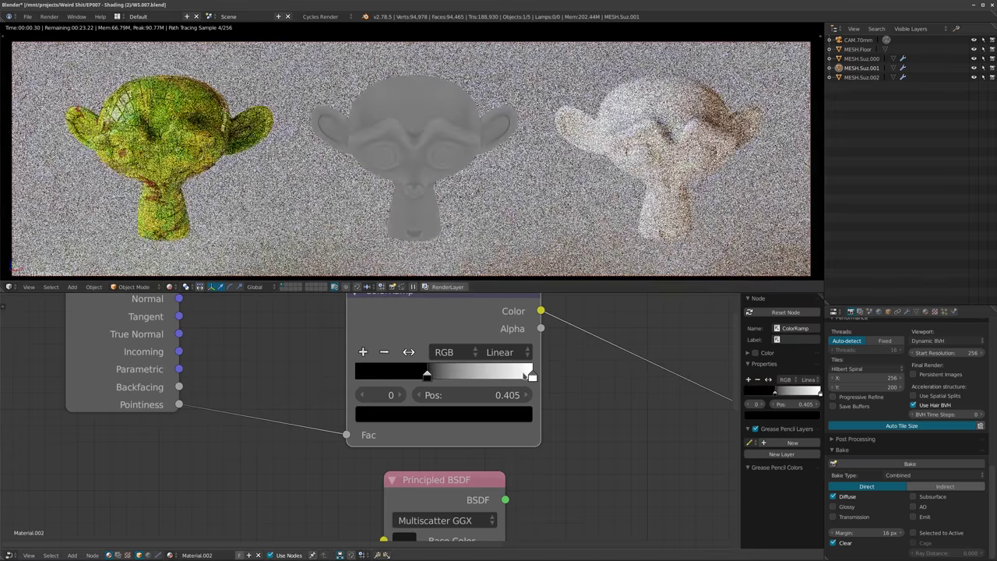
drag(529, 382, 465, 376)
click(506, 379)
click(400, 376)
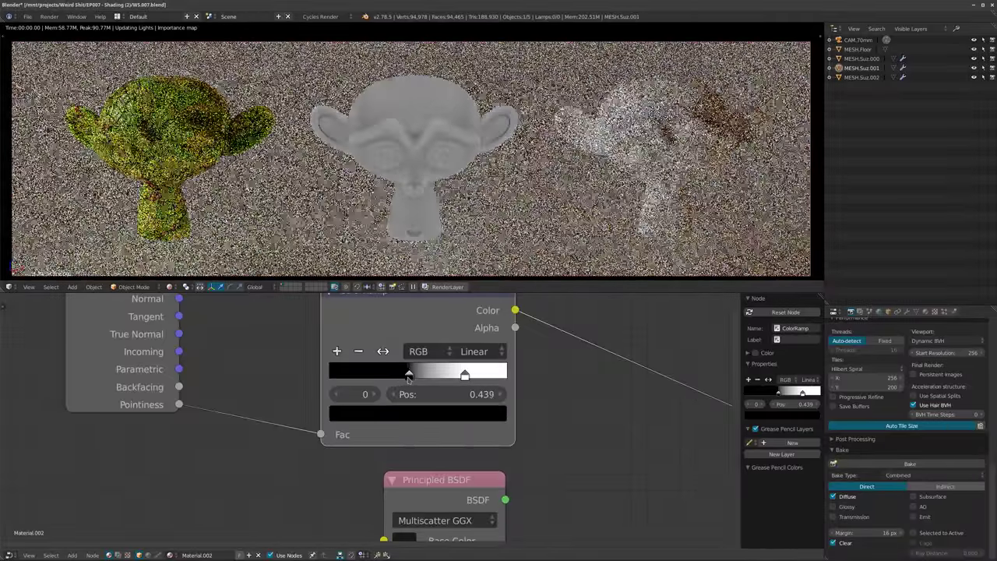
drag(401, 376, 428, 376)
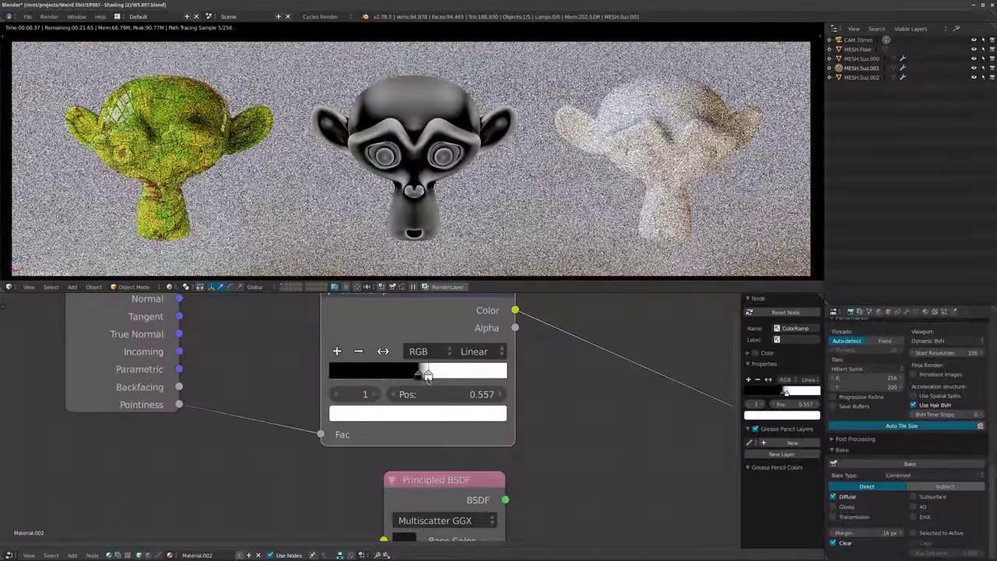
Set the middle head's Subsurf view levels to 5 and inspect the pointiness shading from several angles.
middle_drag(426, 191, 456, 198)
scroll(455, 199, up, 7)
scroll(499, 185, up, 2)
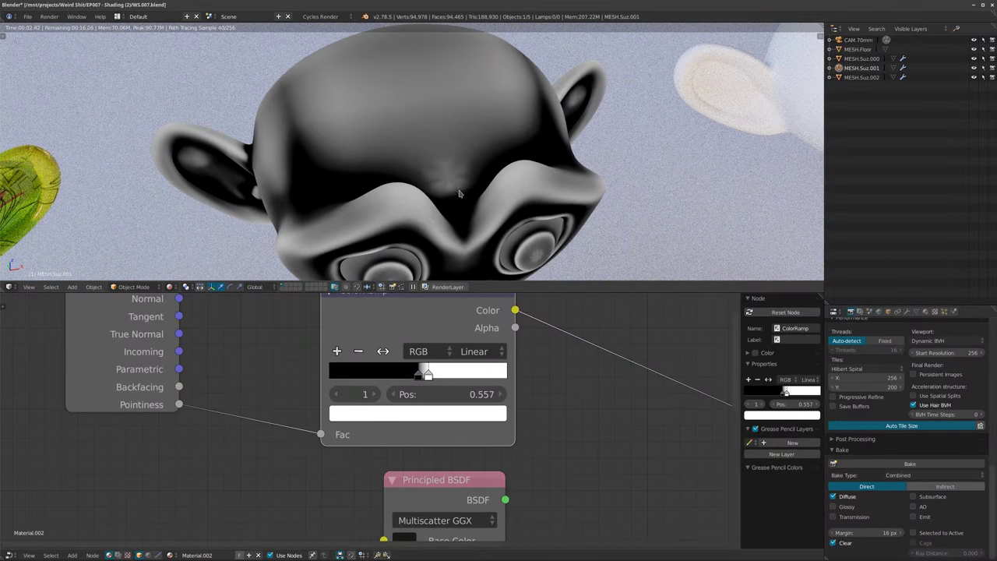
middle_drag(459, 198, 450, 201)
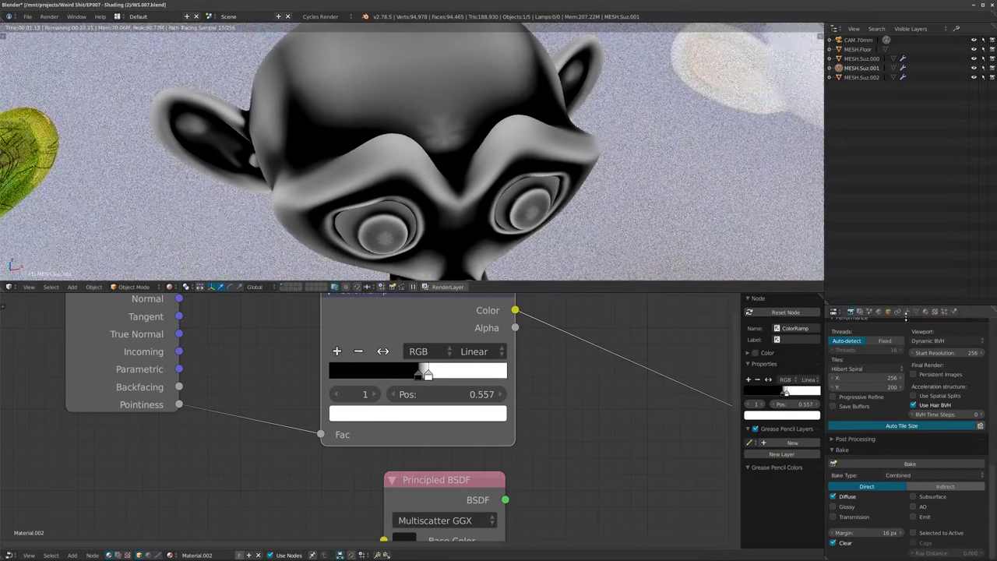
click(906, 312)
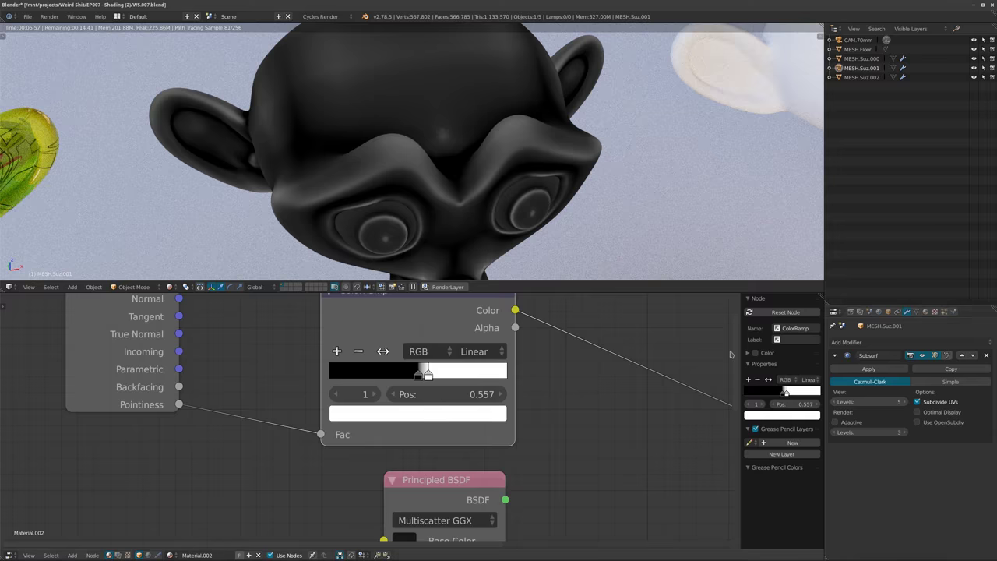
mouse_move(552, 240)
middle_down()
mouse_move(412, 170)
mouse_move(494, 195)
middle_up()
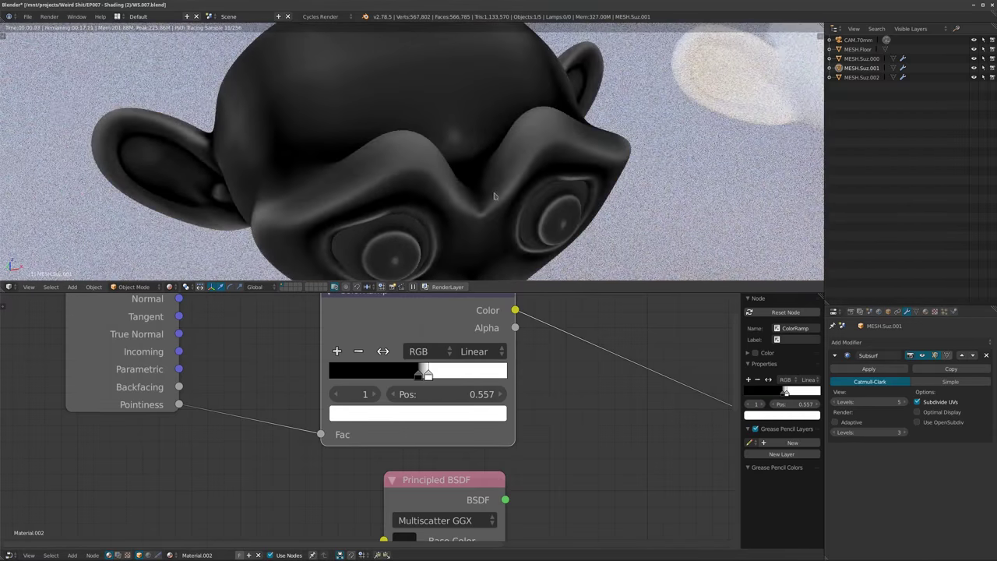
scroll(430, 192, down, 3)
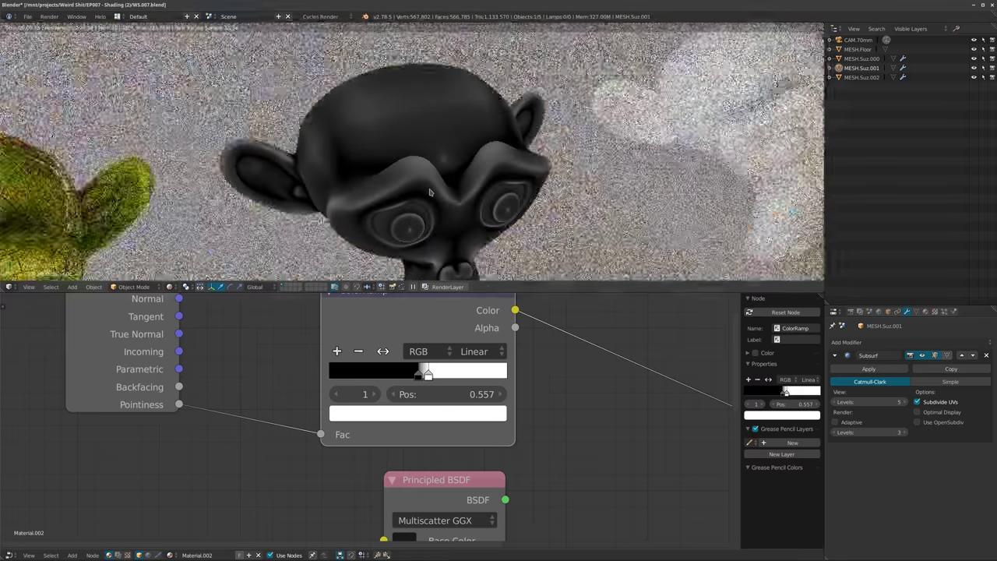
shift+middle_drag(429, 192, 401, 144)
scroll(467, 192, down, 1)
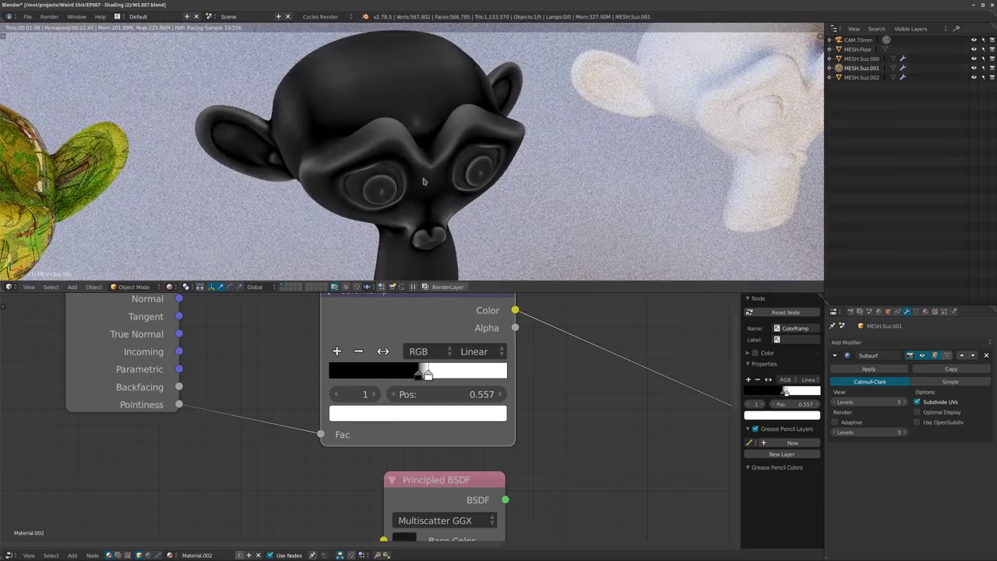
Set the middle head's Subsurf view levels to 3 and inspect the pointiness shading from several angles.
middle_drag(405, 153, 362, 80)
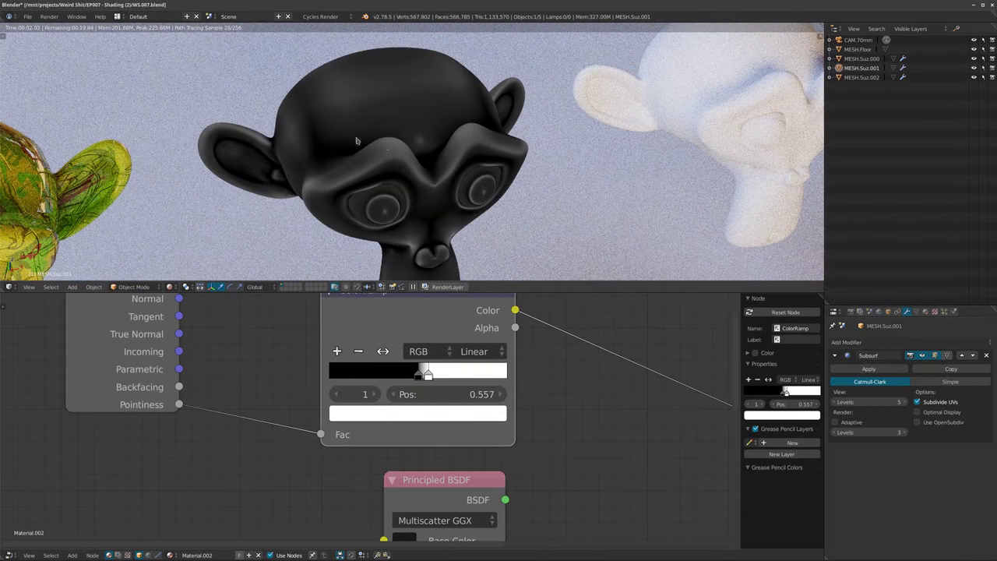
middle_drag(594, 375, 551, 396)
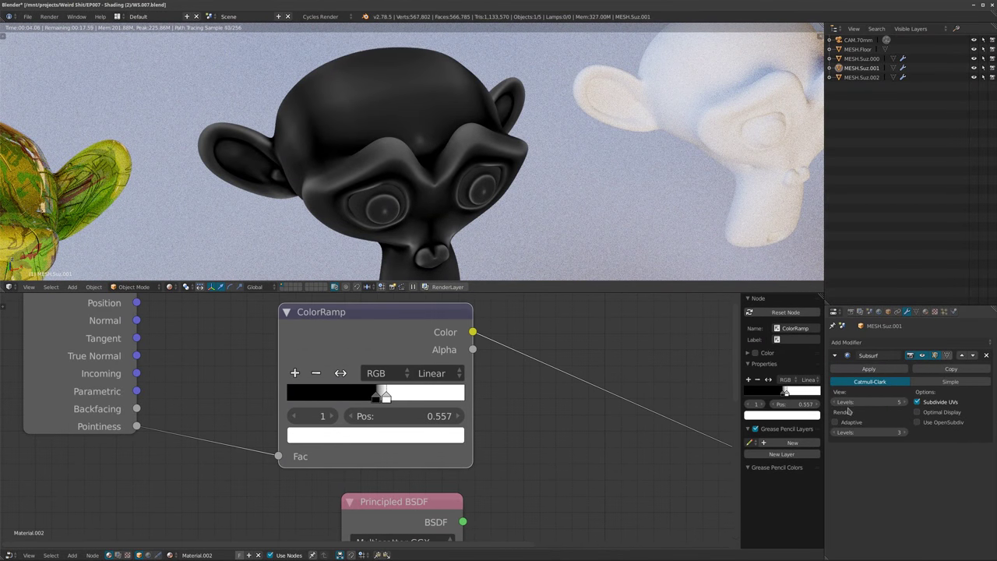
click(835, 402)
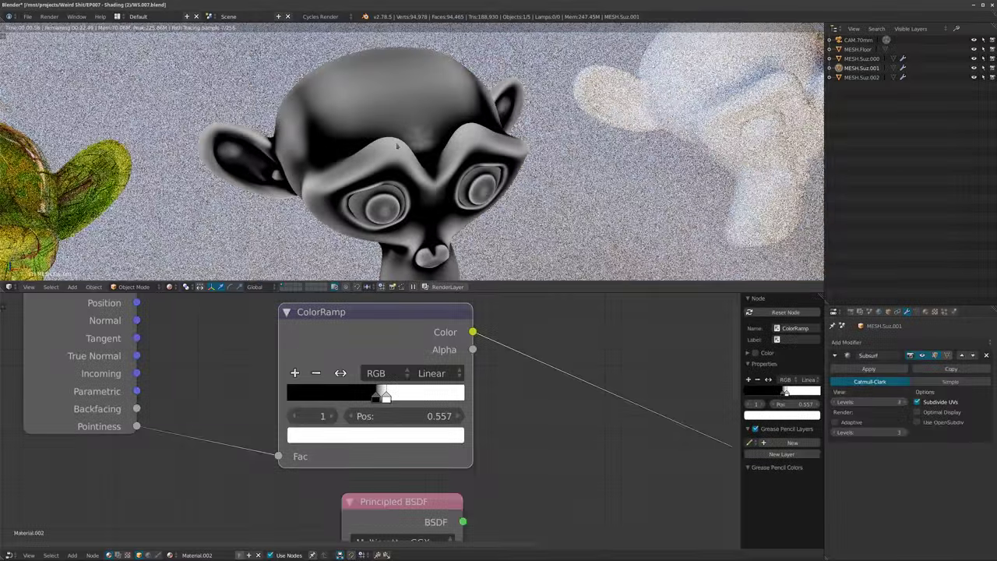
mouse_move(420, 156)
middle_down()
mouse_move(438, 146)
mouse_move(426, 115)
middle_up()
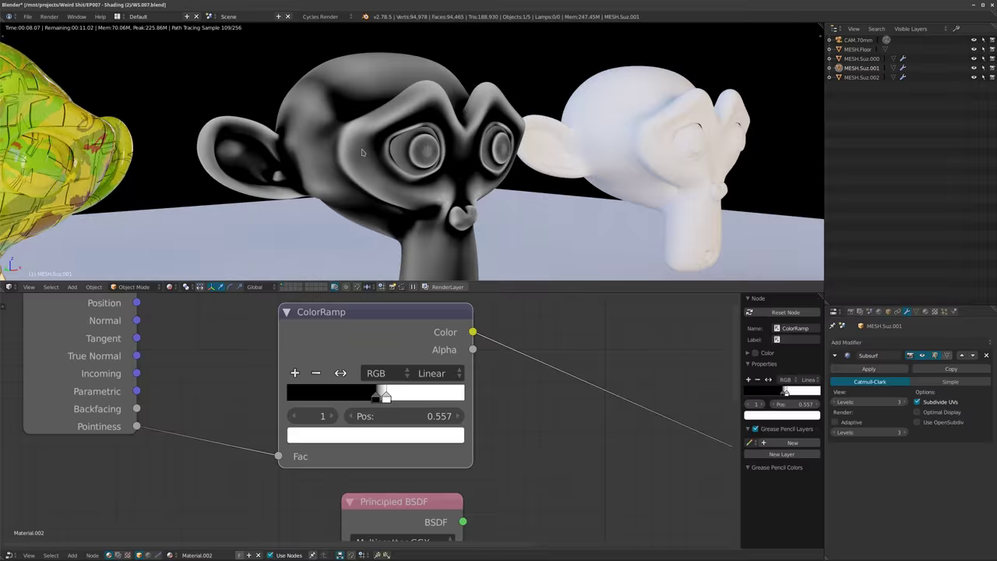
middle_drag(363, 153, 352, 180)
scroll(366, 148, down, 3)
middle_drag(376, 70, 402, 92)
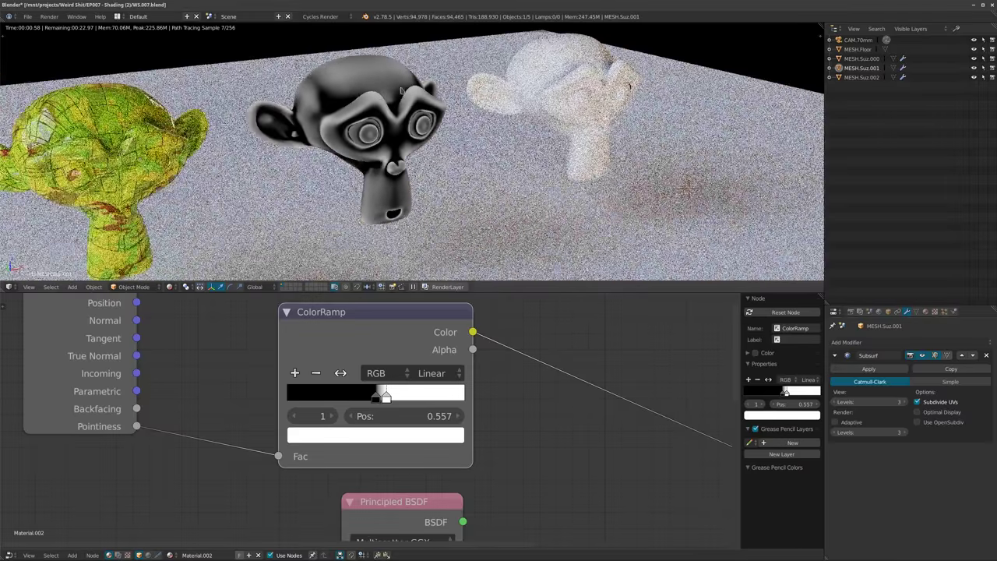
Move the ColorRamp's black stop to position 0.512 so the mask isolates the head's sharp edges.
middle_drag(537, 386, 423, 352)
scroll(423, 351, down, 3)
scroll(415, 407, up, 2)
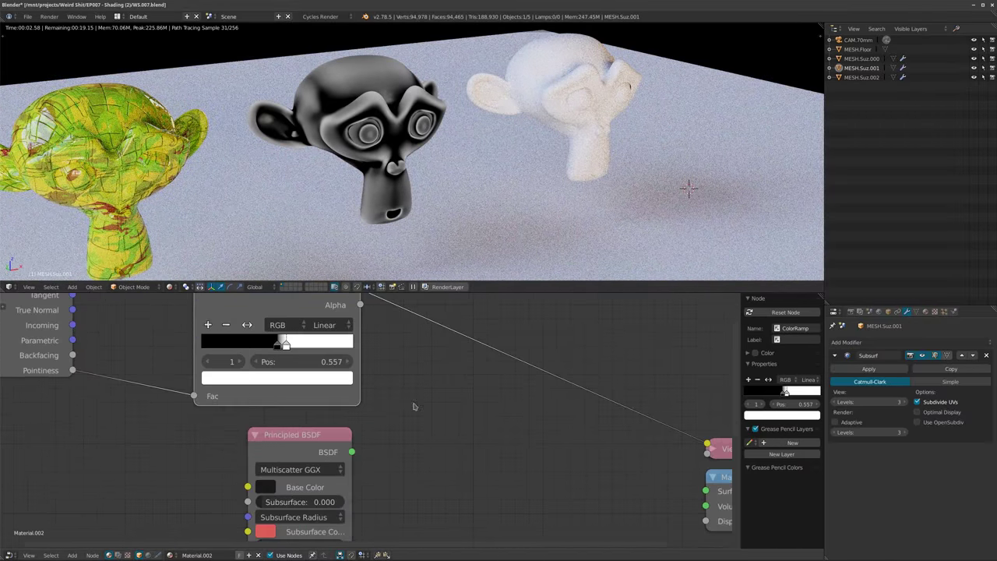
scroll(415, 406, down, 1)
scroll(420, 389, up, 2)
click(291, 392)
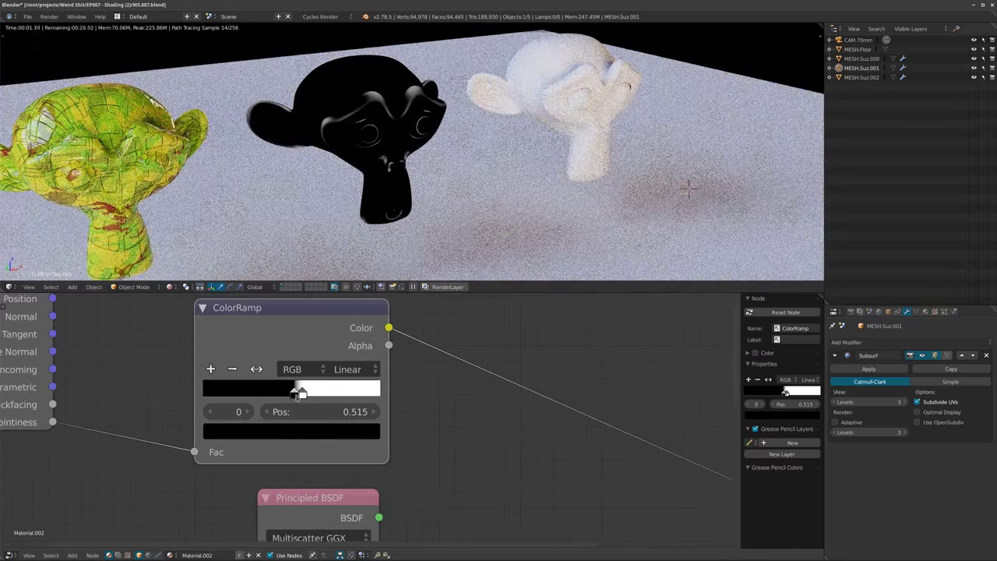
drag(296, 397, 332, 411)
scroll(436, 411, down, 3)
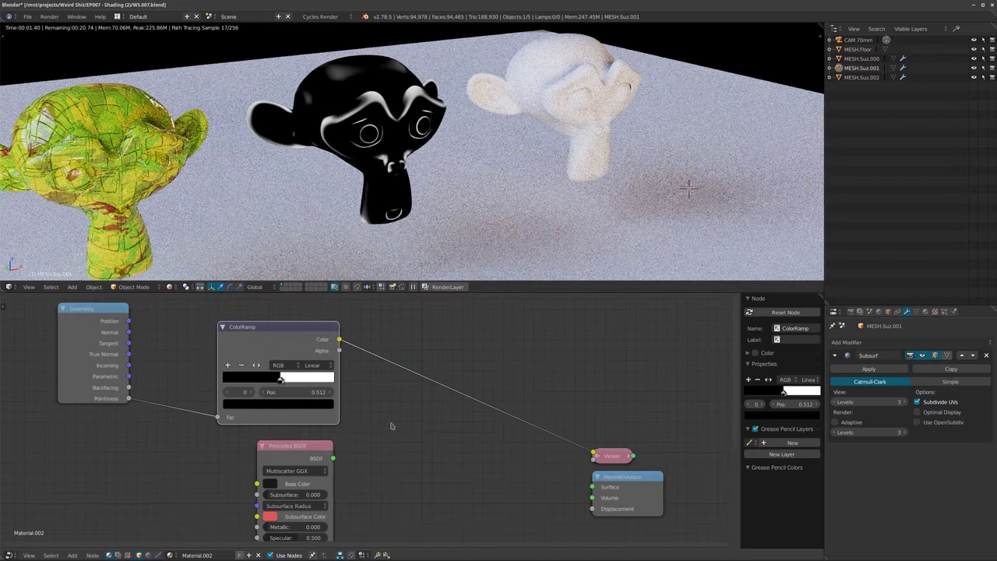
Add a Mix Shader feeding the Material Output, with the ColorRamp's Color as its factor and the Principled BSDF in its first shader input.
key(shift+a)
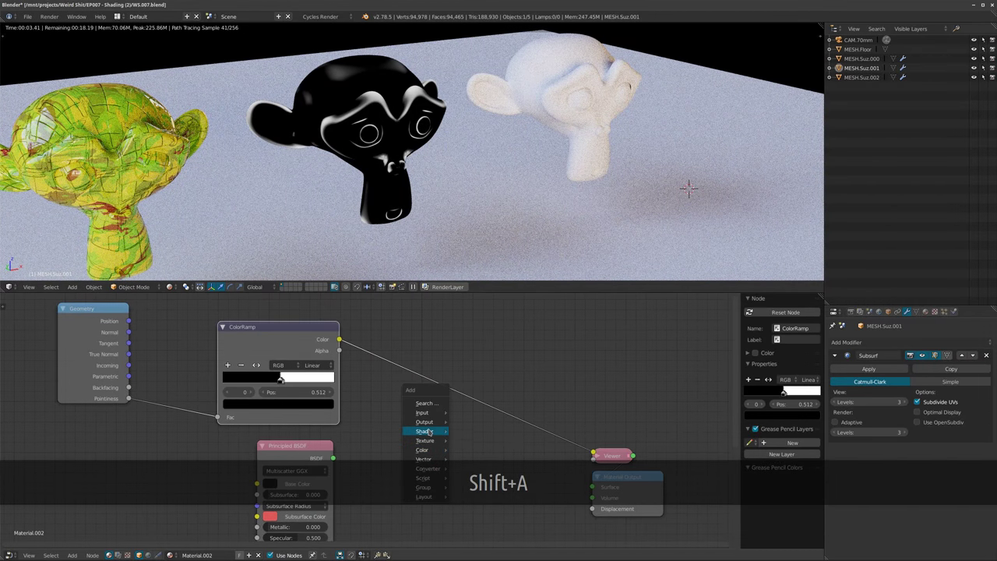
mouse_move(426, 431)
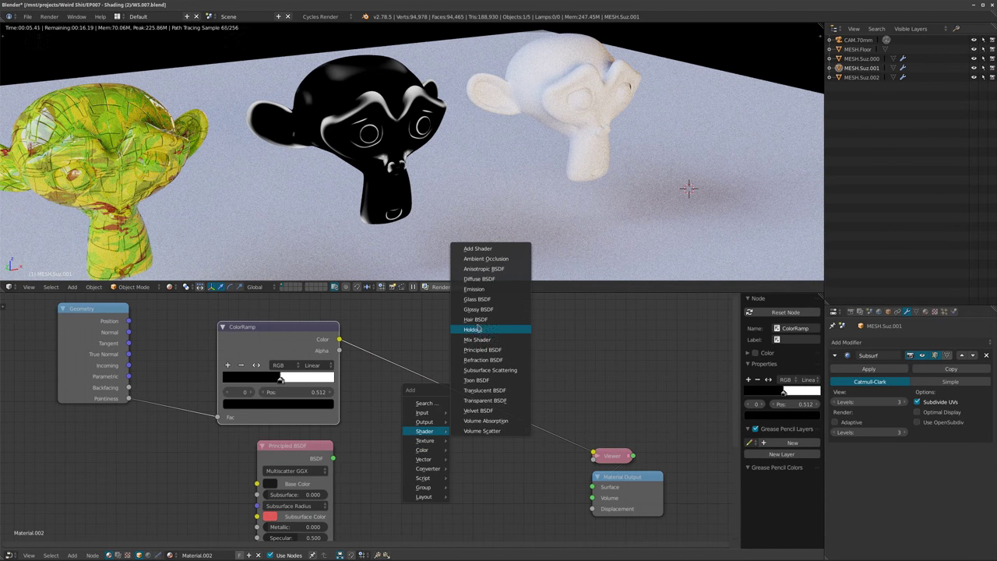
click(477, 340)
click(461, 441)
drag(340, 339, 443, 462)
ctrl+shift+click(458, 451)
middle_drag(458, 452, 472, 364)
scroll(397, 370, down, 3)
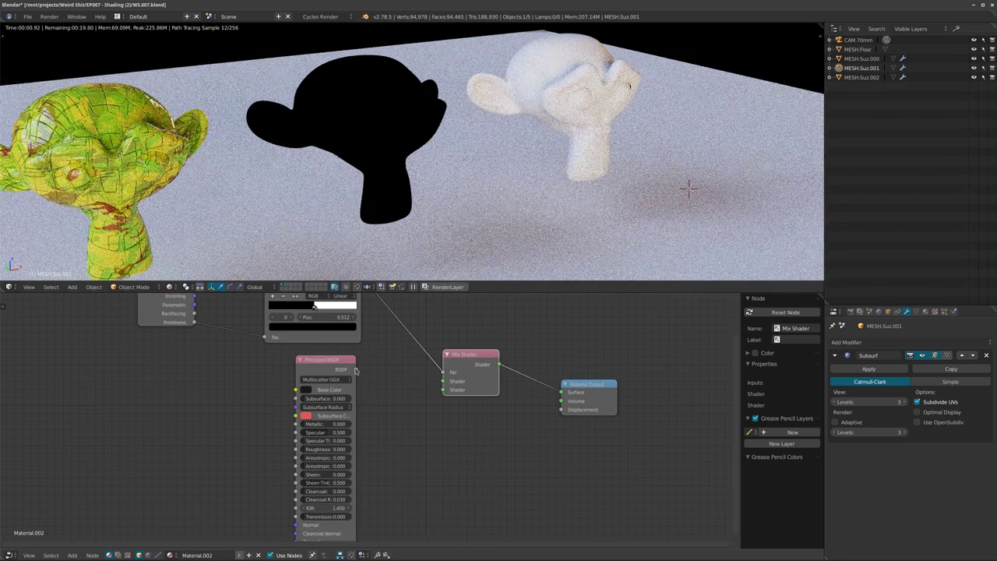
drag(357, 370, 445, 383)
middle_drag(438, 435, 429, 396)
Move the existing Principled BSDF aside and add a second one with Metallic set to 1.000.
key(shift+a)
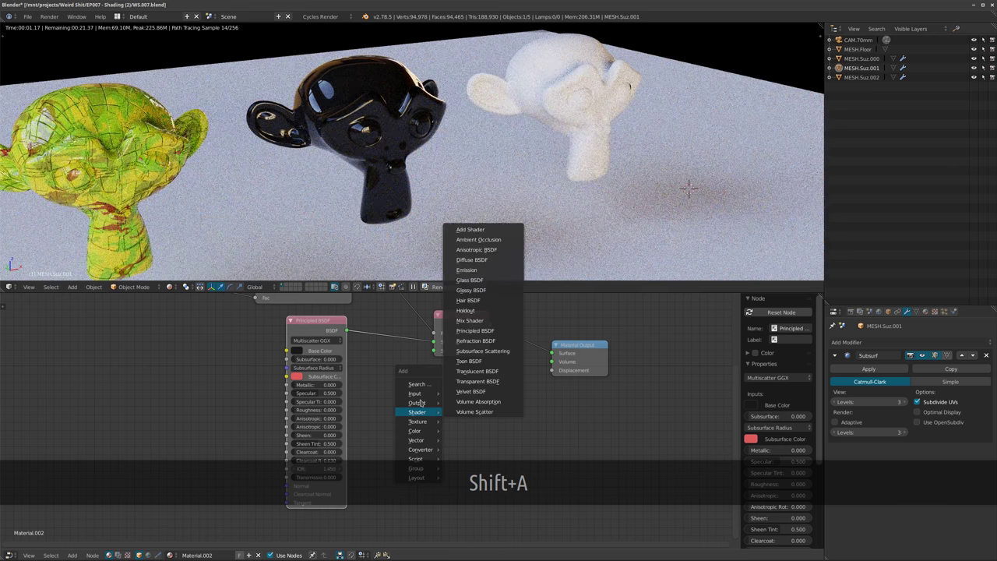
drag(308, 323, 176, 340)
key(shift+a)
mouse_move(328, 398)
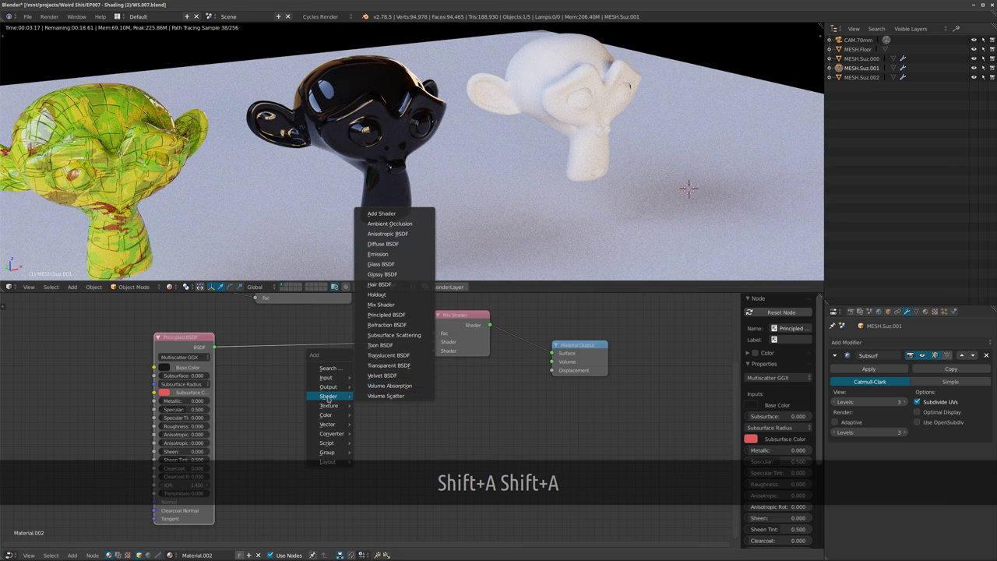
click(387, 315)
click(324, 372)
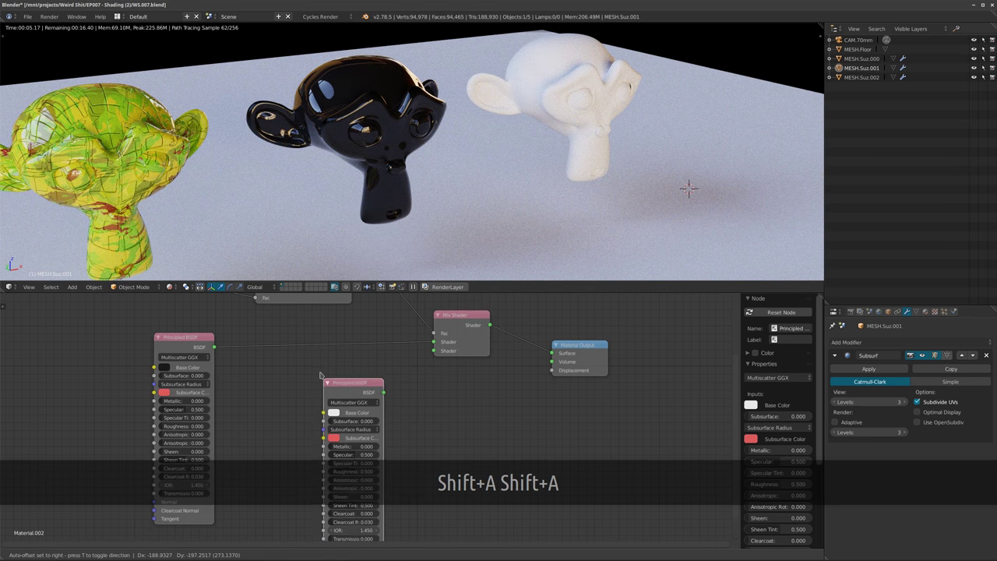
middle_drag(451, 438, 436, 411)
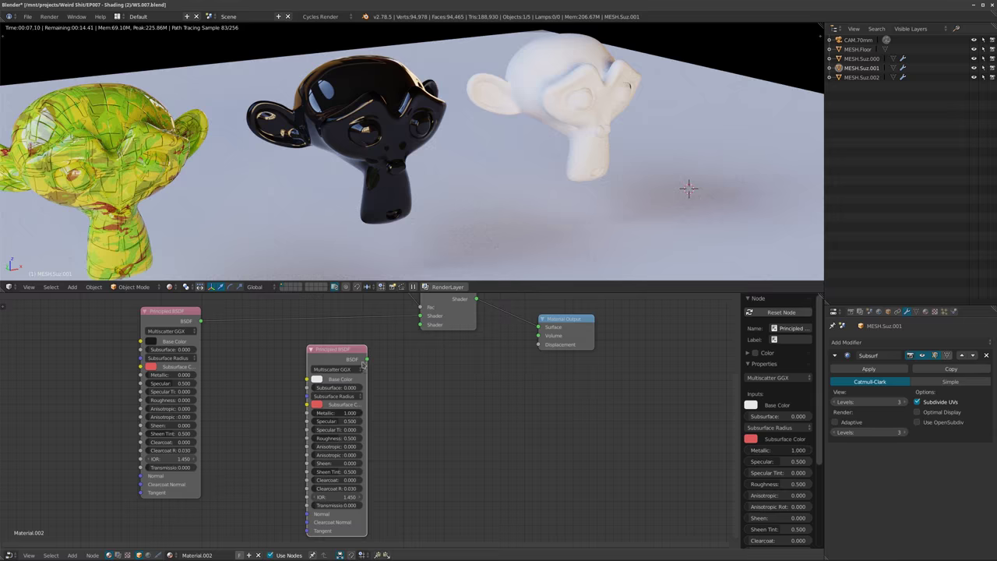
Connect the new Principled BSDF to the Mix Shader's second shader input and inspect the edge effect up close.
drag(427, 324, 426, 325)
middle_drag(427, 393, 465, 382)
scroll(465, 382, up, 2)
middle_drag(375, 177, 300, 175)
scroll(366, 234, up, 3)
scroll(323, 168, up, 2)
Move the Geometry and ColorRamp nodes farther away from the Mix Shader to free up space between them.
middle_drag(453, 375, 525, 494)
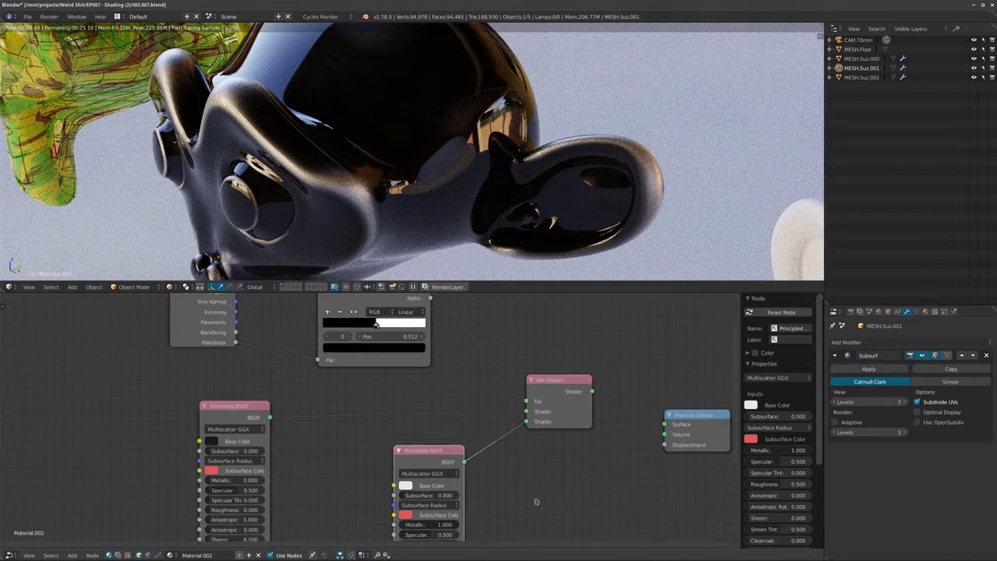
scroll(536, 500, down, 3)
middle_drag(435, 423, 489, 465)
scroll(359, 393, up, 1)
drag(291, 345, 198, 341)
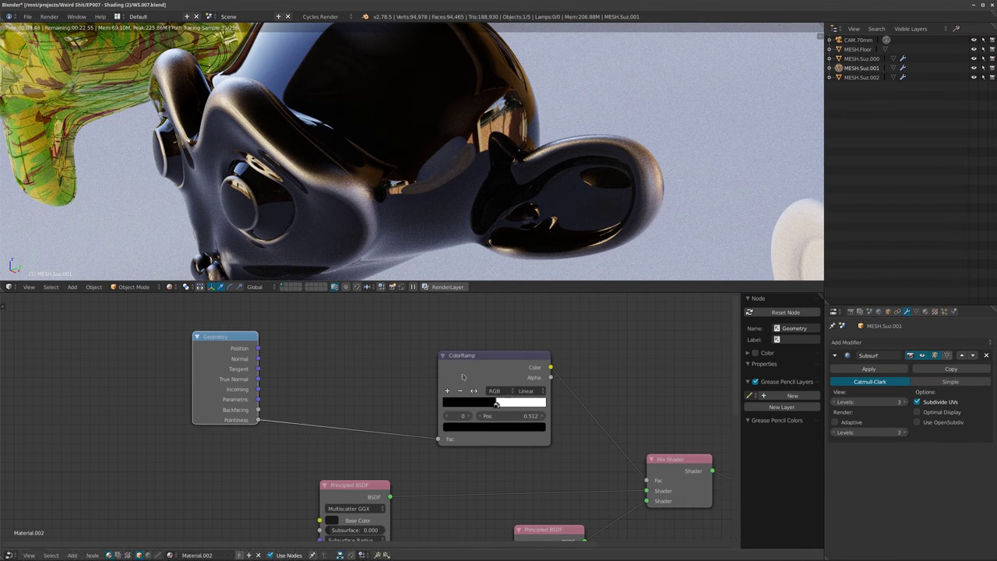
drag(462, 382, 338, 344)
middle_drag(470, 415, 534, 412)
scroll(534, 412, down, 3)
drag(377, 380, 252, 359)
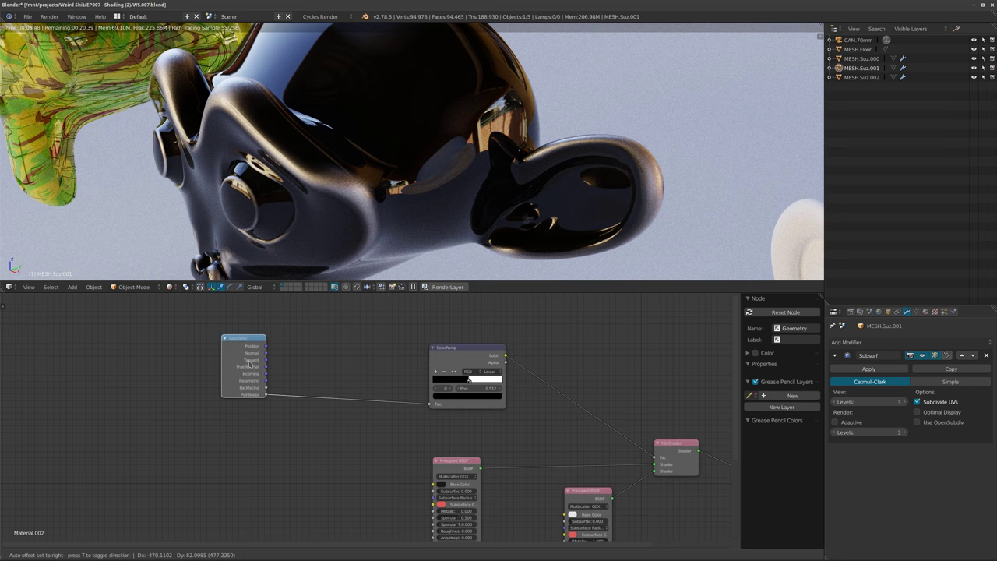
drag(433, 359, 288, 347)
Add a Voronoi Texture node below the ColorRamp and attach Mapping and Texture Coordinate nodes to it.
key(shift+a)
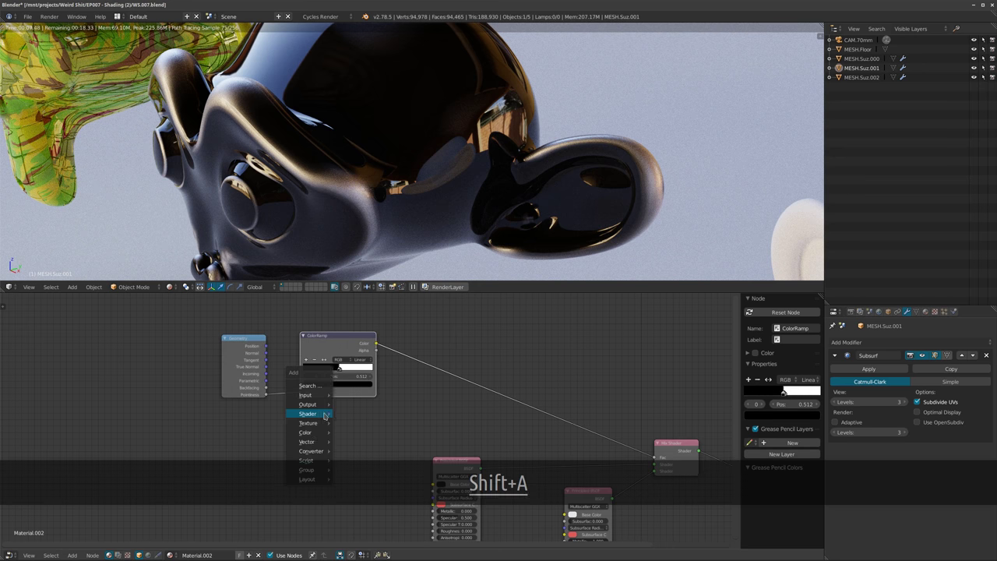
mouse_move(314, 421)
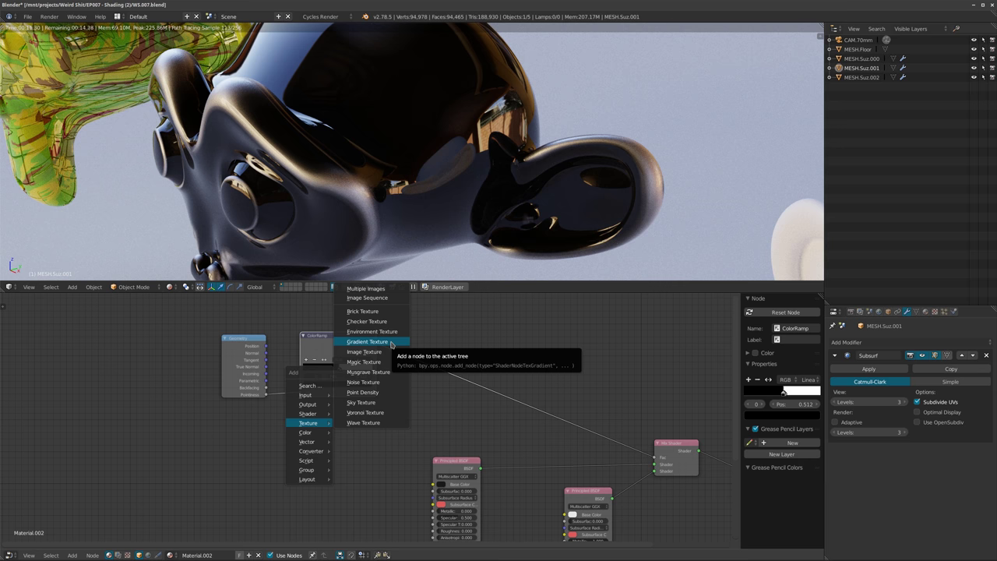
click(374, 412)
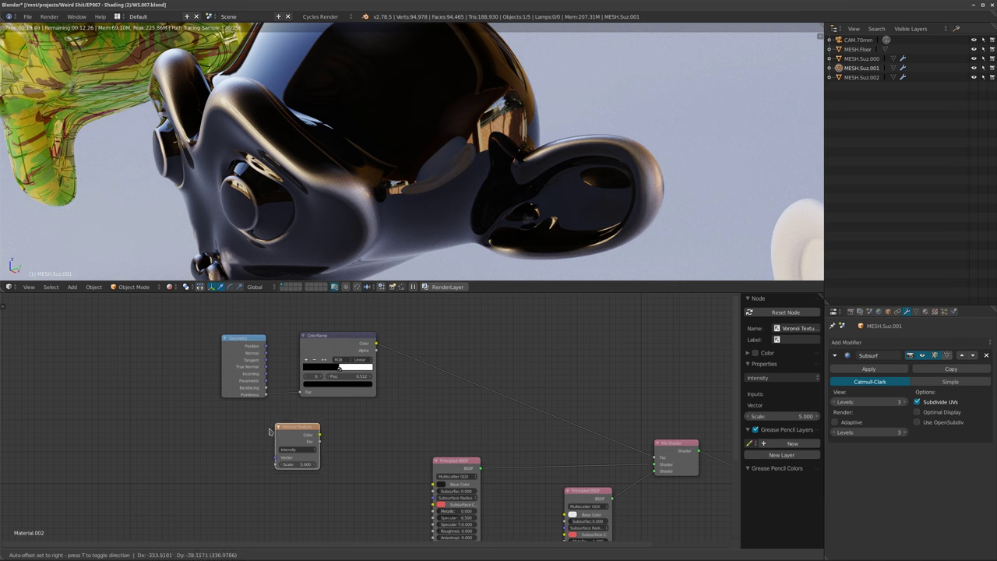
key(ctrl+t)
Drive the Mapping node with the Texture Coordinate's Object output and preview the Voronoi Texture on the middle head.
middle_drag(421, 440, 442, 414)
scroll(441, 413, up, 5)
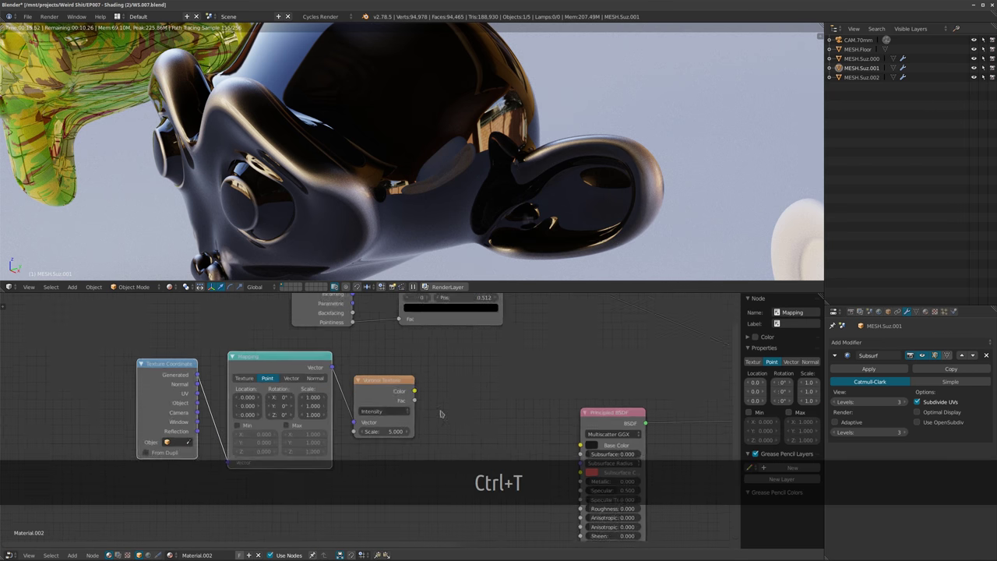
drag(179, 402, 211, 467)
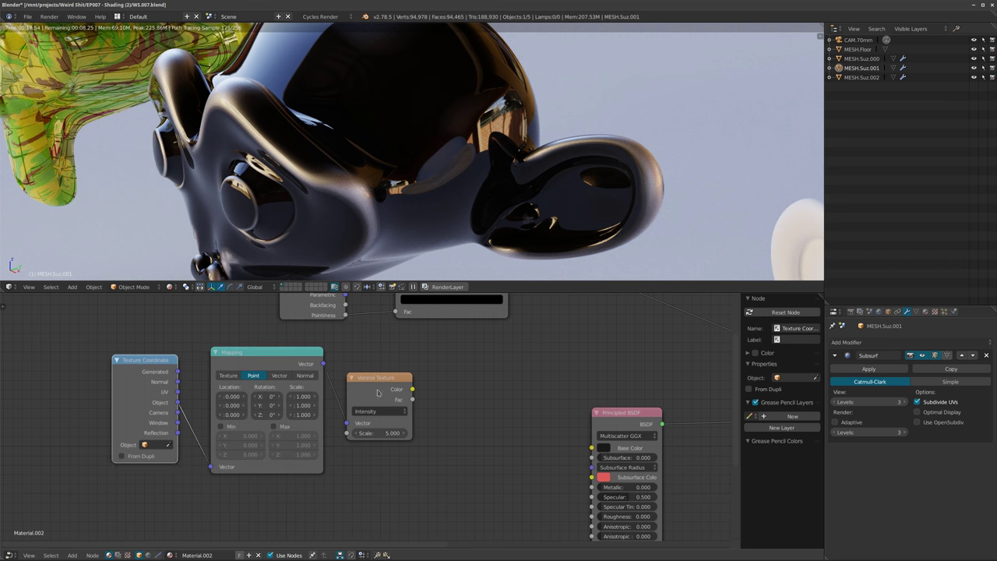
ctrl+shift+click(379, 394)
middle_drag(428, 395, 446, 443)
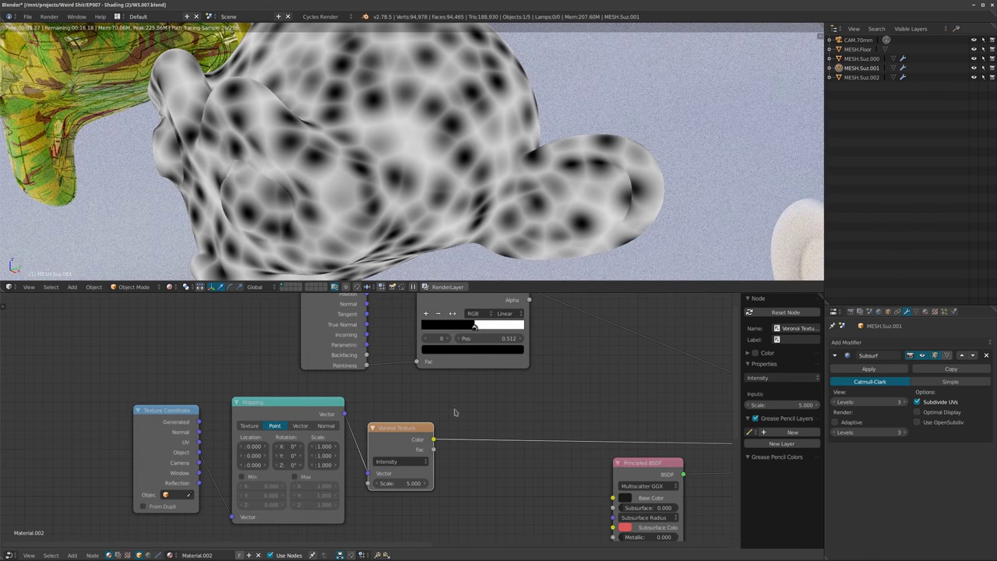
scroll(418, 463, down, 1)
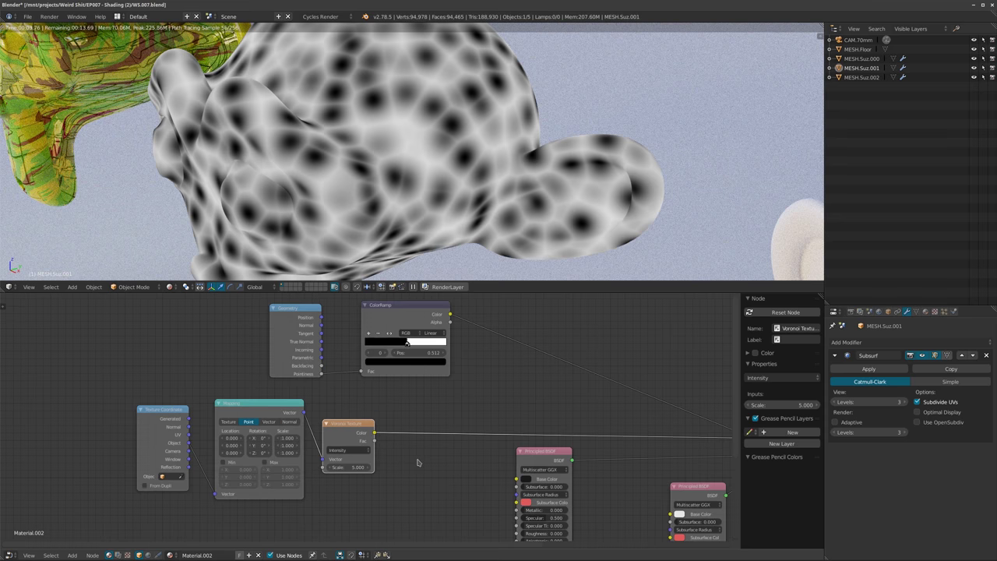
key(shift+a)
mouse_move(423, 454)
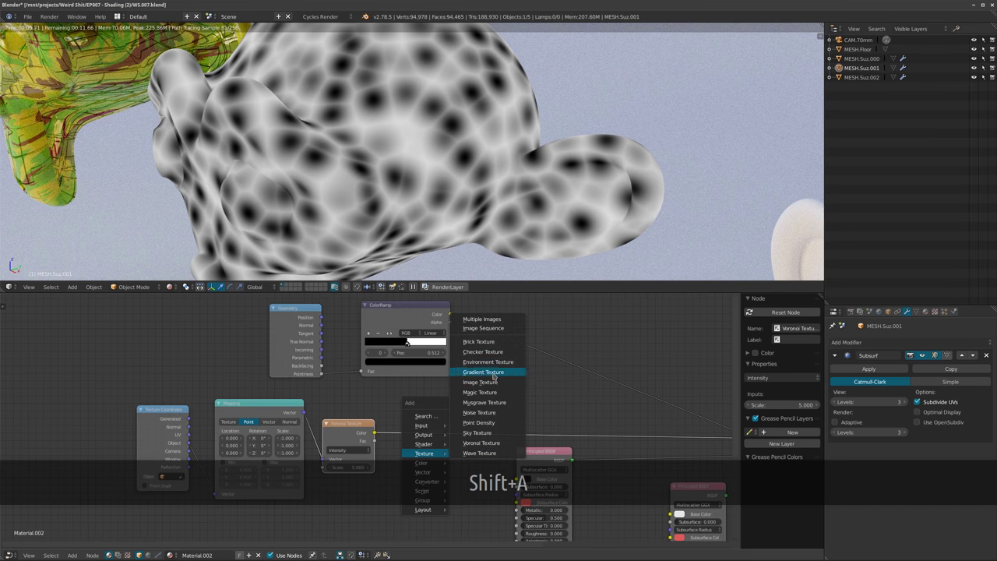
key(Escape)
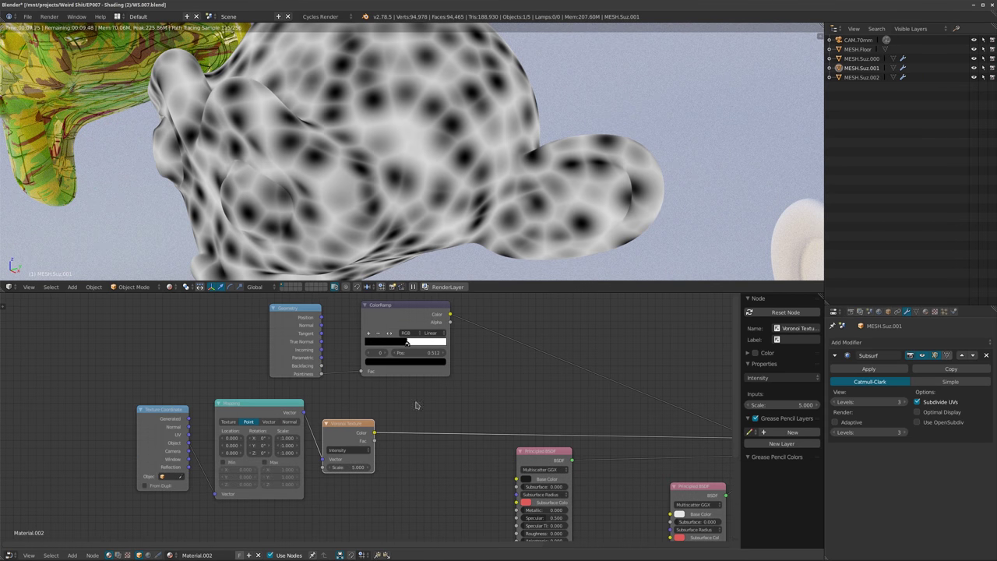
Add a ColorRamp node onto the link leaving the Voronoi Texture's Color output.
key(shift+a)
mouse_move(404, 490)
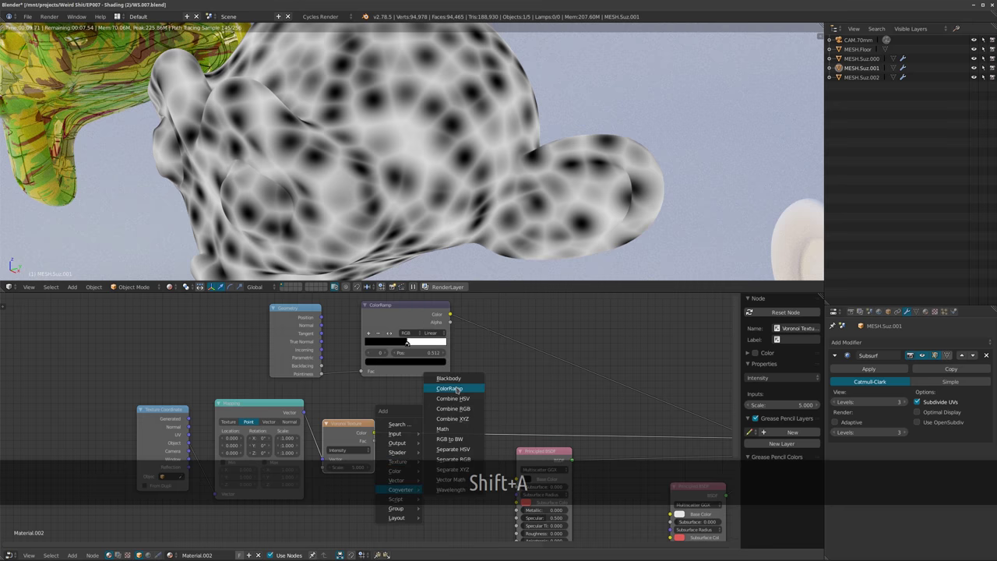
click(455, 390)
click(413, 427)
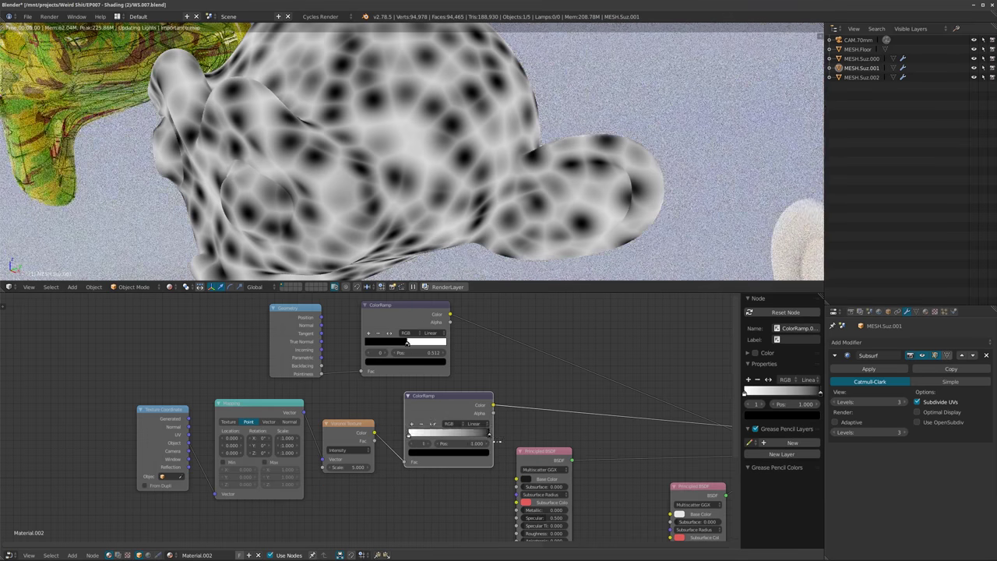
Flip the new ColorRamp so it runs black to white, and move its black stop to 0.714, just below the white stop.
middle_drag(547, 412, 458, 418)
scroll(458, 419, up, 2)
mouse_move(282, 450)
mouse_down()
mouse_move(327, 449)
mouse_move(287, 449)
mouse_up()
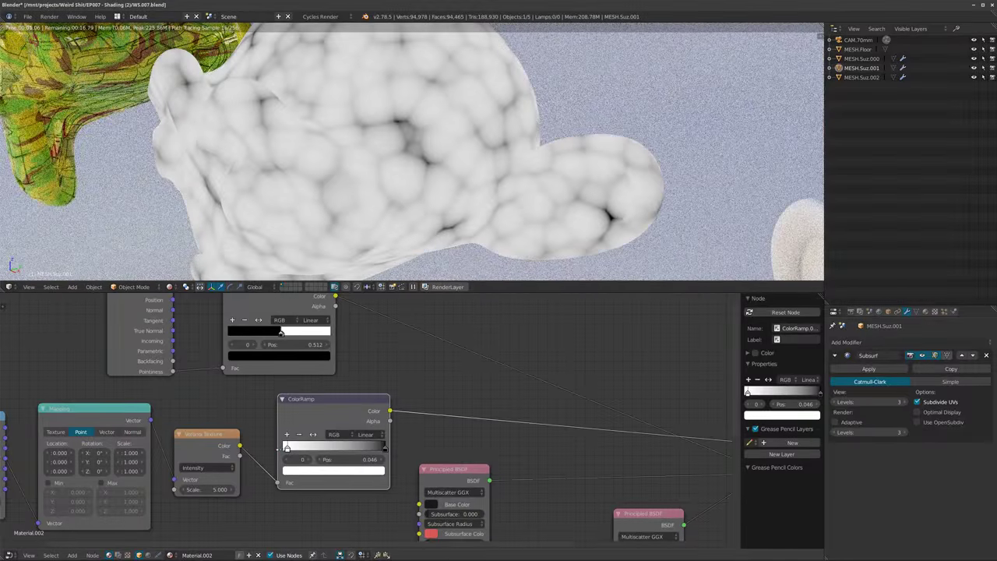
click(312, 434)
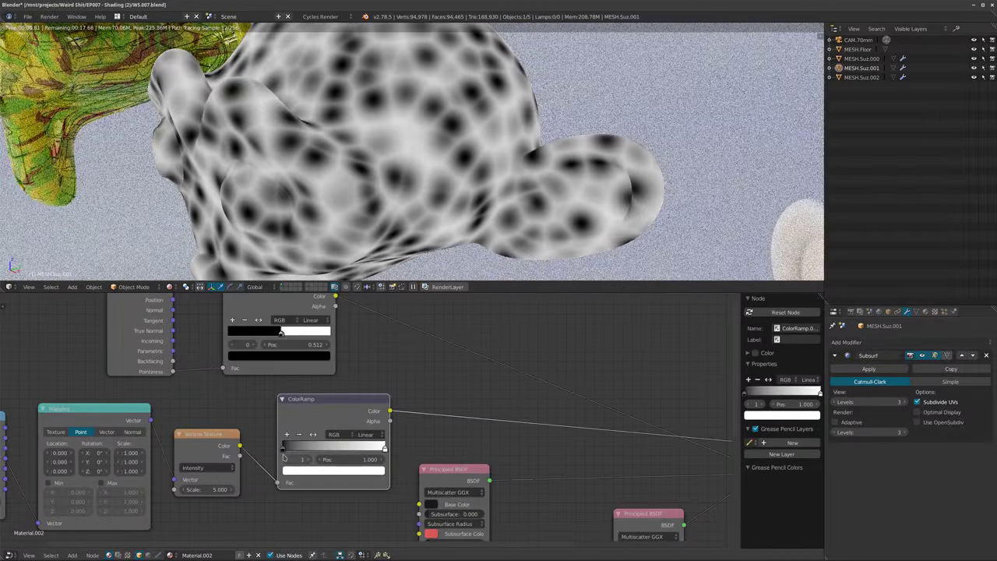
drag(283, 450, 311, 449)
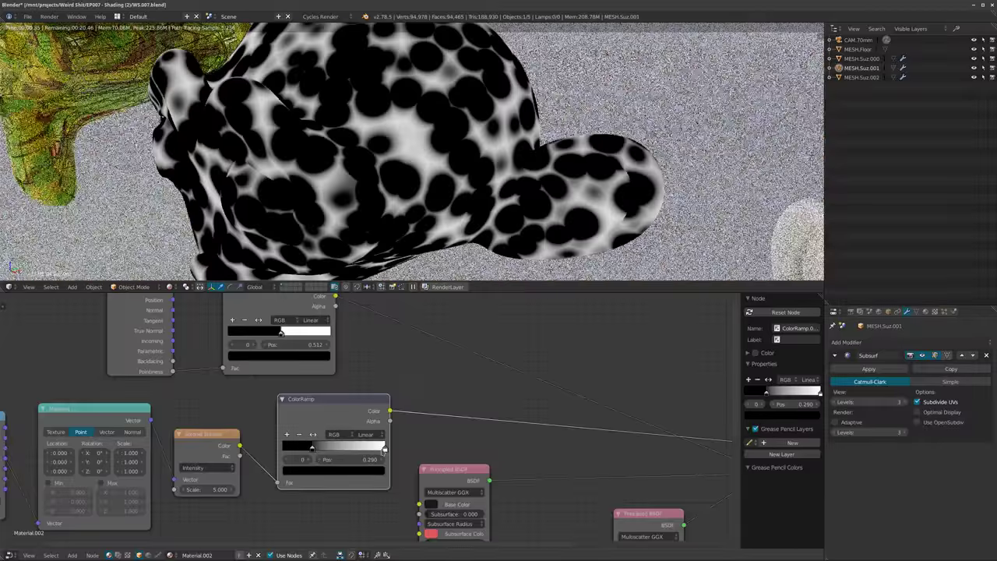
mouse_move(384, 450)
mouse_down()
mouse_move(286, 450)
mouse_move(384, 449)
mouse_up()
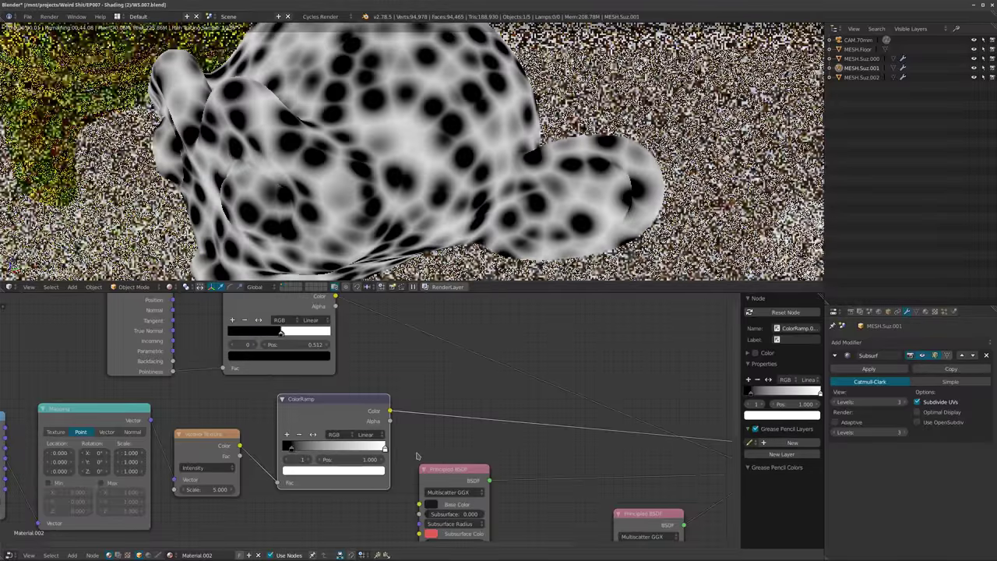
drag(290, 450, 355, 451)
Set the Voronoi Texture scale to 25, trying 15 first.
middle_drag(207, 493, 255, 452)
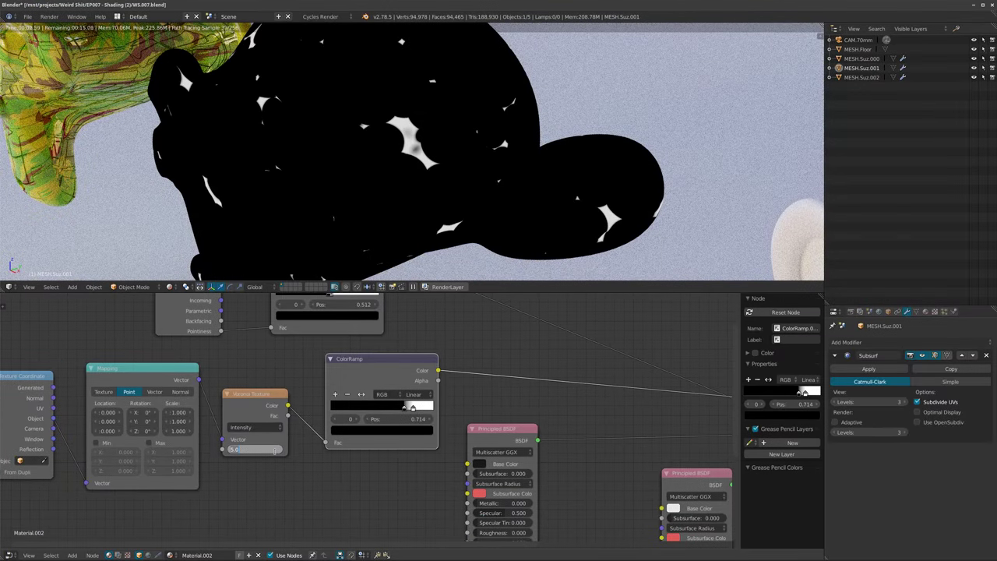
text(15)
key(Return)
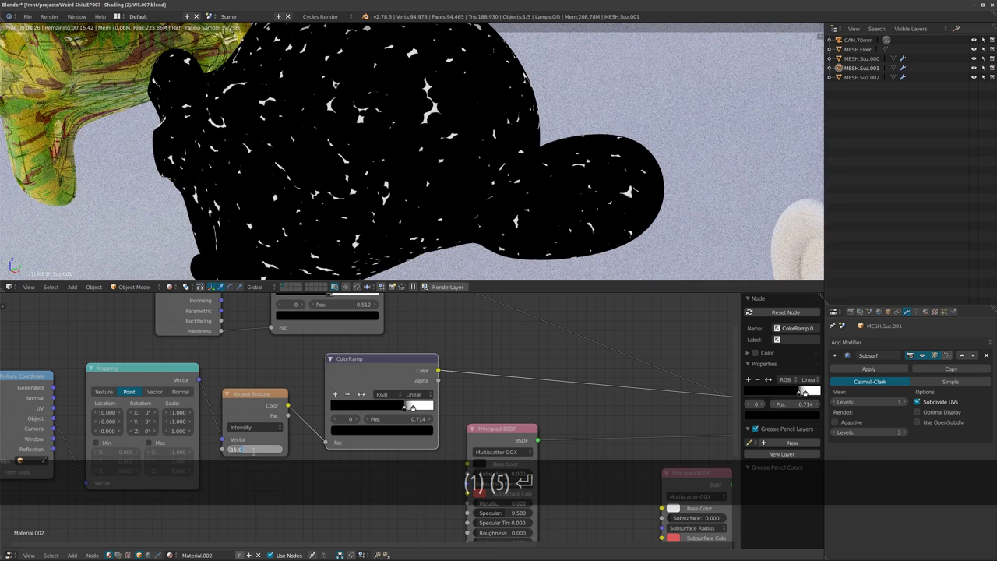
text(25)
key(Return)
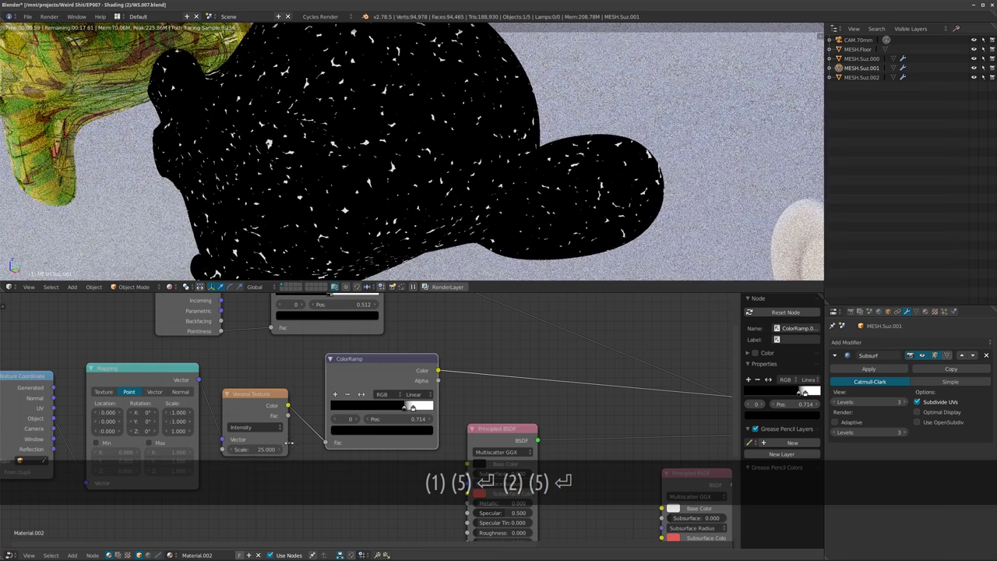
Move the Texture Coordinate and Mapping nodes away from the Voronoi Texture to open a gap in between.
middle_drag(391, 423, 378, 462)
scroll(377, 462, up, 2)
scroll(291, 447, down, 7)
middle_drag(291, 451, 375, 440)
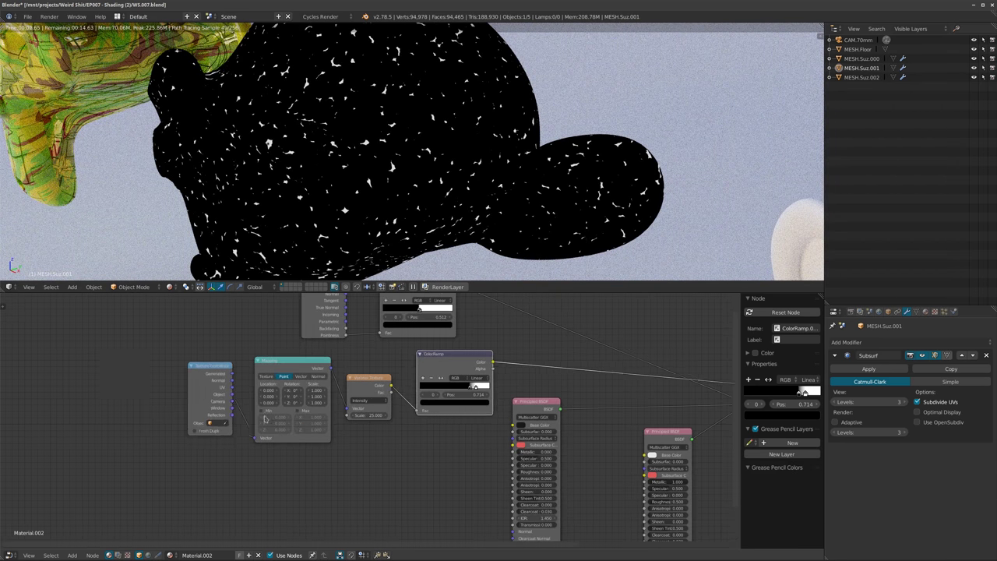
drag(191, 402, 97, 397)
drag(292, 366, 223, 366)
Add a Noise Texture node below the Mapping node and feed Mapping's Vector output into its Vector input.
scroll(327, 461, up, 1)
key(shift+a)
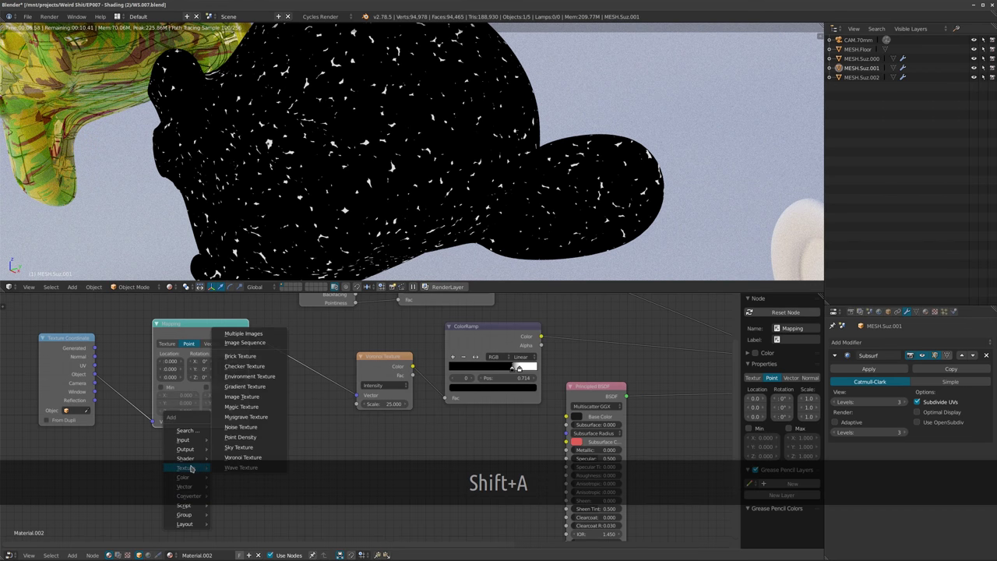
mouse_move(187, 458)
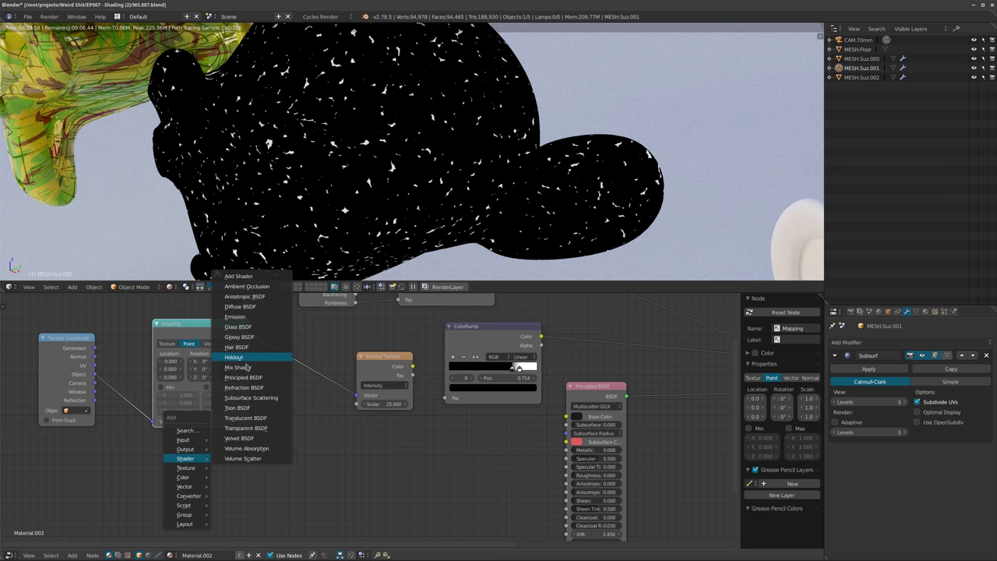
mouse_move(192, 481)
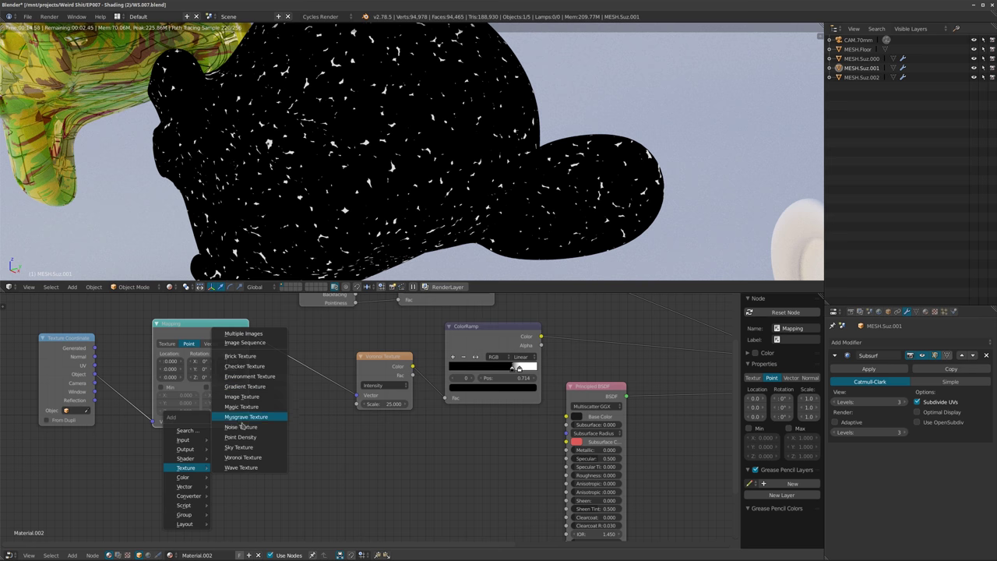
click(241, 426)
drag(246, 339, 250, 438)
key(g)
click(218, 338)
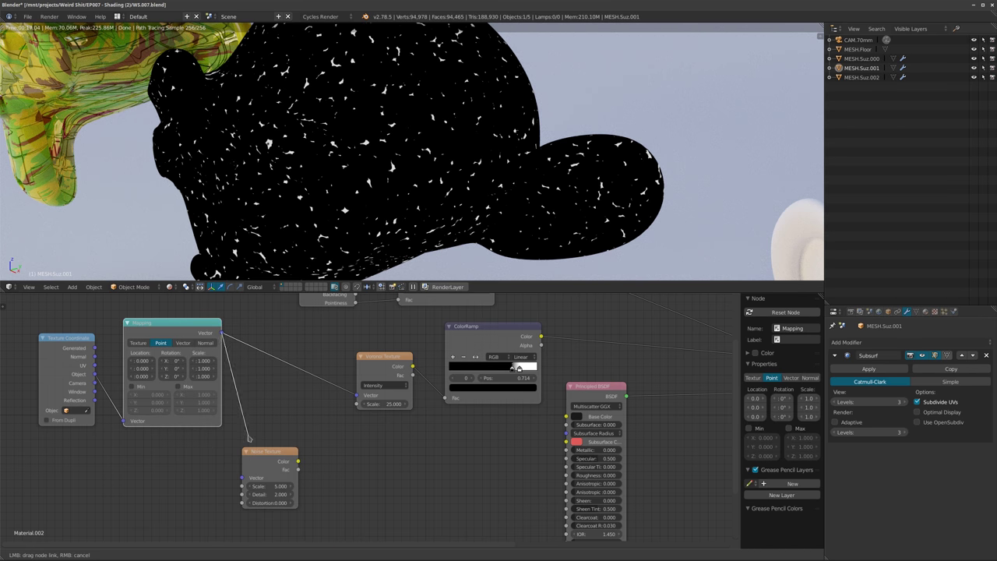
drag(244, 478, 243, 477)
Insert a Vector Math node in Add mode between Mapping and Voronoi Texture, and link the Noise Texture's Fac to its second vector.
middle_drag(319, 446, 345, 449)
scroll(283, 444, up, 3)
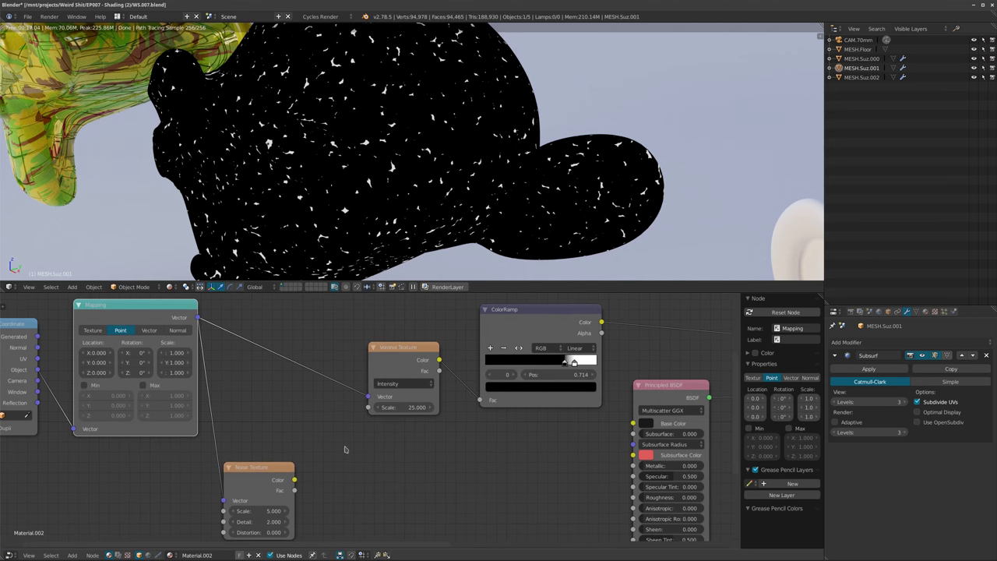
key(shift+a)
mouse_move(329, 477)
click(382, 464)
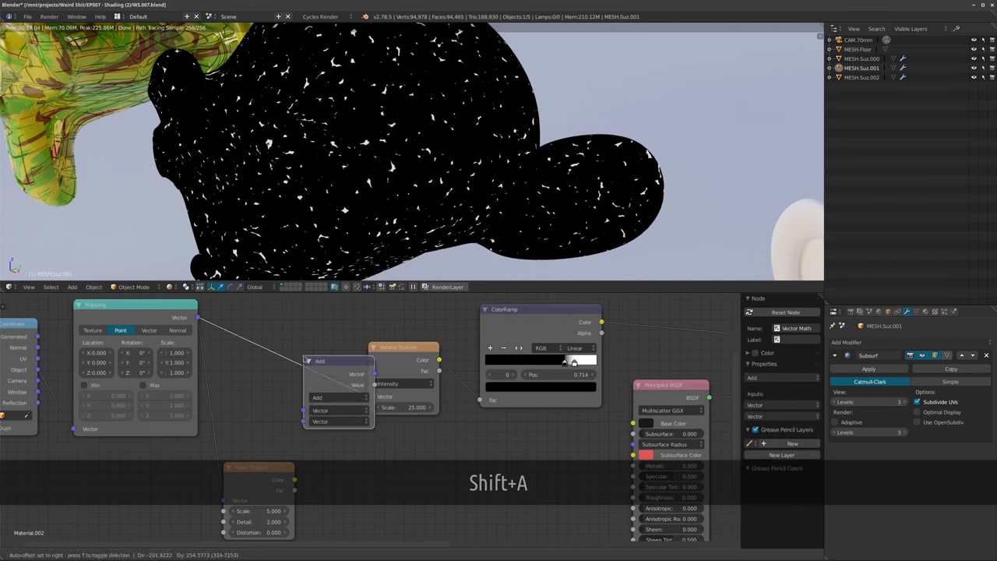
click(331, 459)
drag(298, 442, 259, 424)
Spread the Texture Coordinate, Mapping and Noise Texture nodes away from the Add node to tidy the layout.
middle_drag(381, 446, 482, 443)
scroll(482, 443, down, 4)
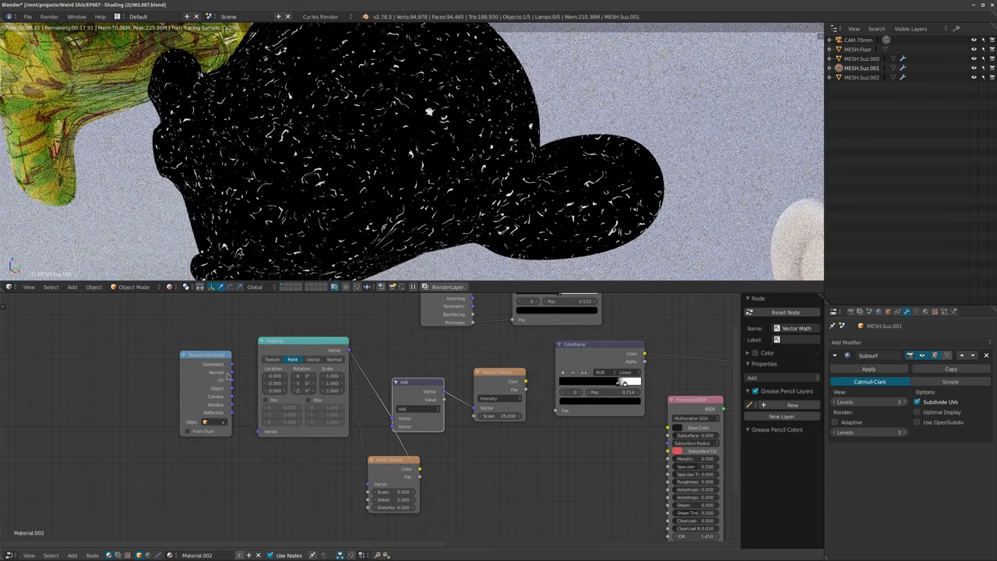
drag(206, 355, 93, 367)
drag(284, 347, 197, 347)
drag(393, 461, 314, 442)
Try a Mapping X scale of 10 and check the pattern on the head.
scroll(357, 467, up, 1)
middle_drag(442, 478, 406, 497)
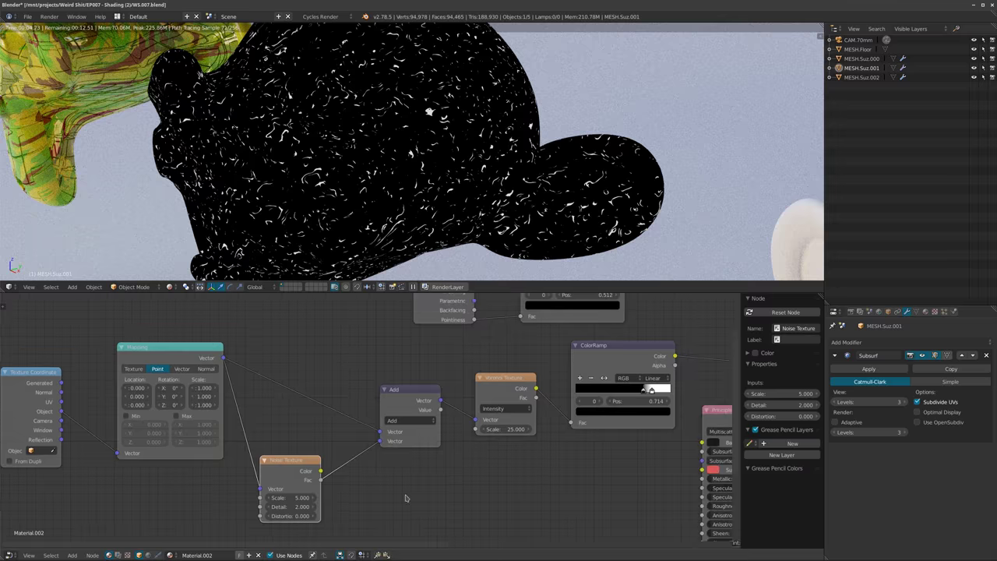
scroll(419, 483, up, 1)
middle_drag(352, 463, 355, 476)
drag(190, 395, 24, 395)
middle_drag(382, 179, 268, 206)
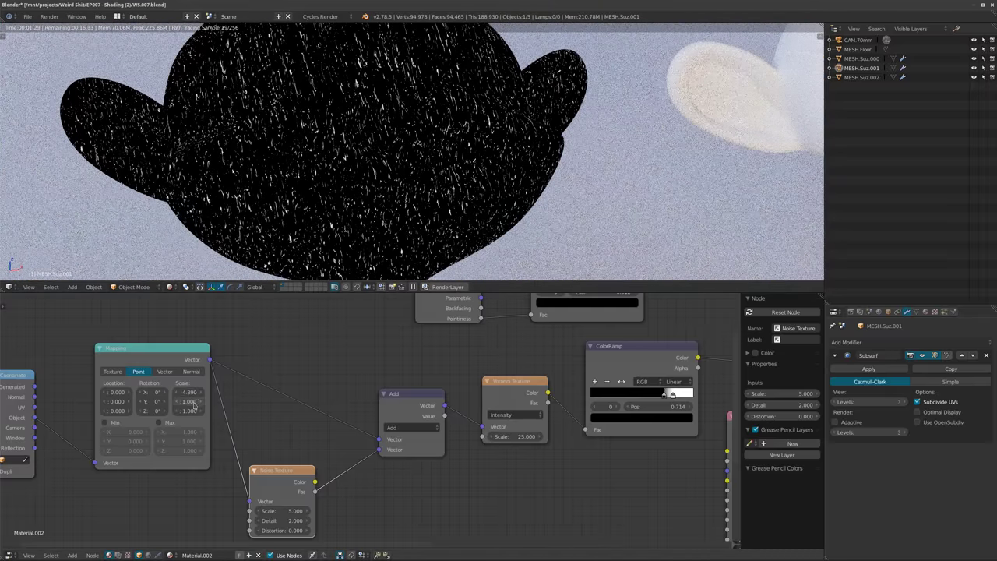
click(197, 394)
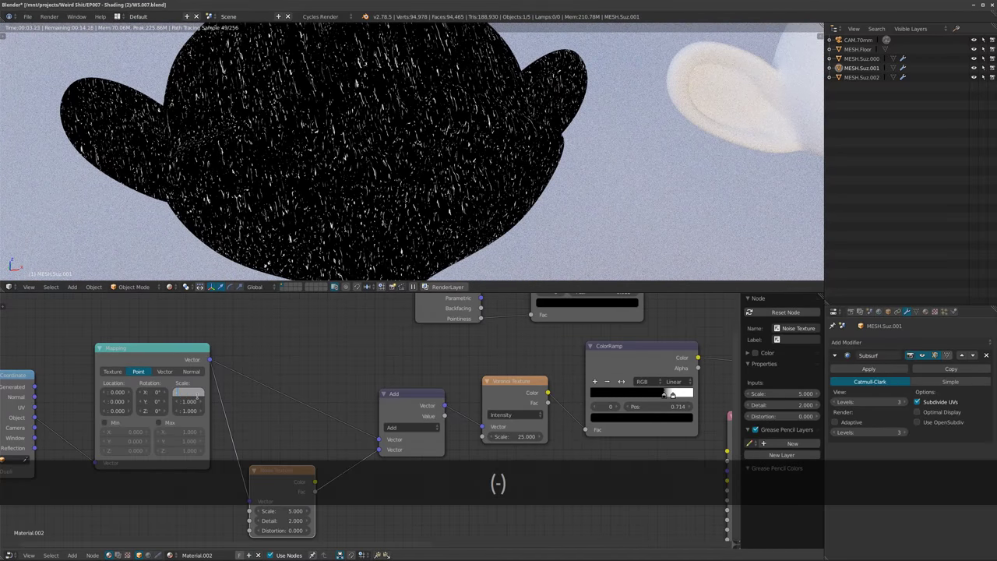
text(10)
key(Return)
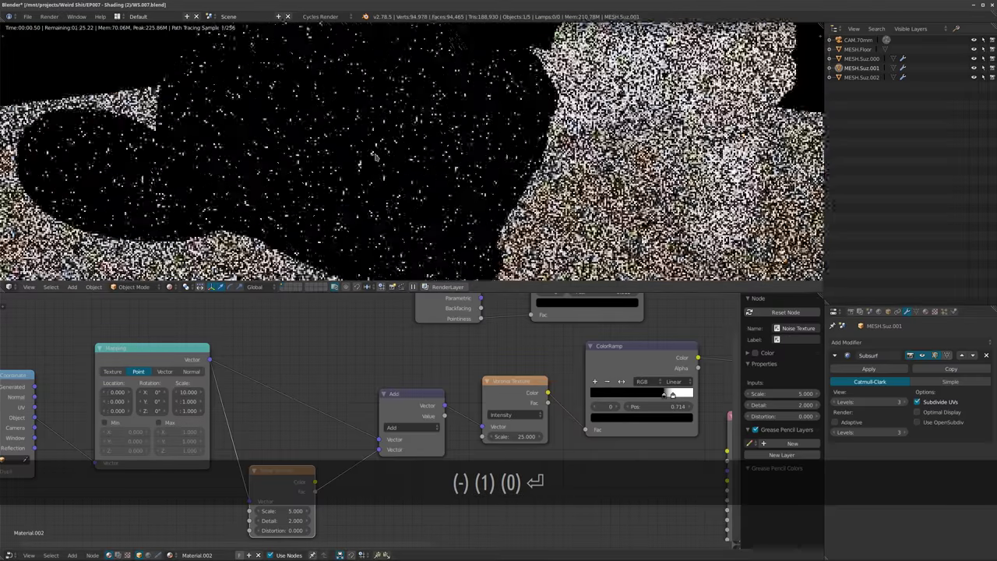
middle_drag(422, 146, 381, 147)
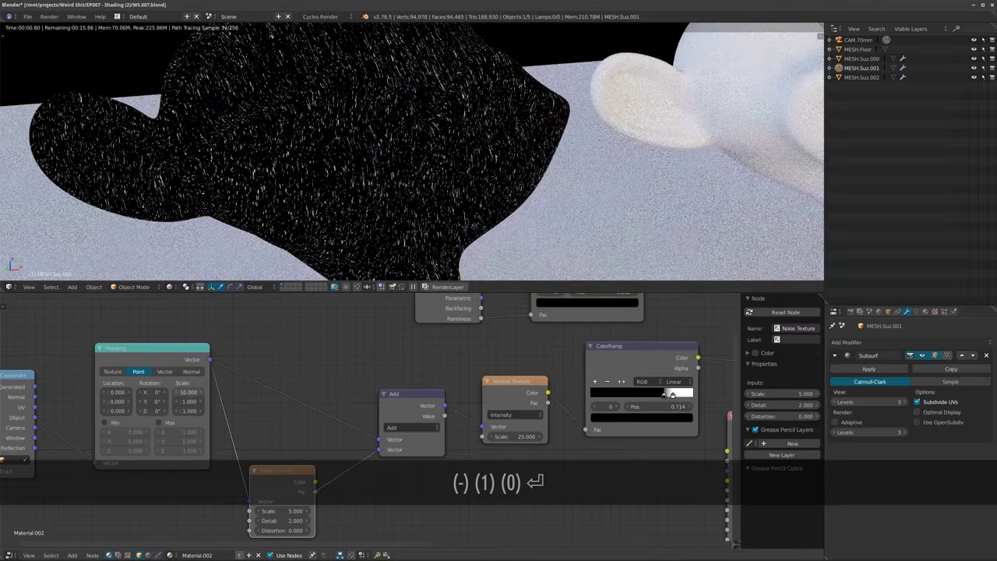
Try Mapping scale values of X 1, Y 10 and Z 10.
key(Tab)
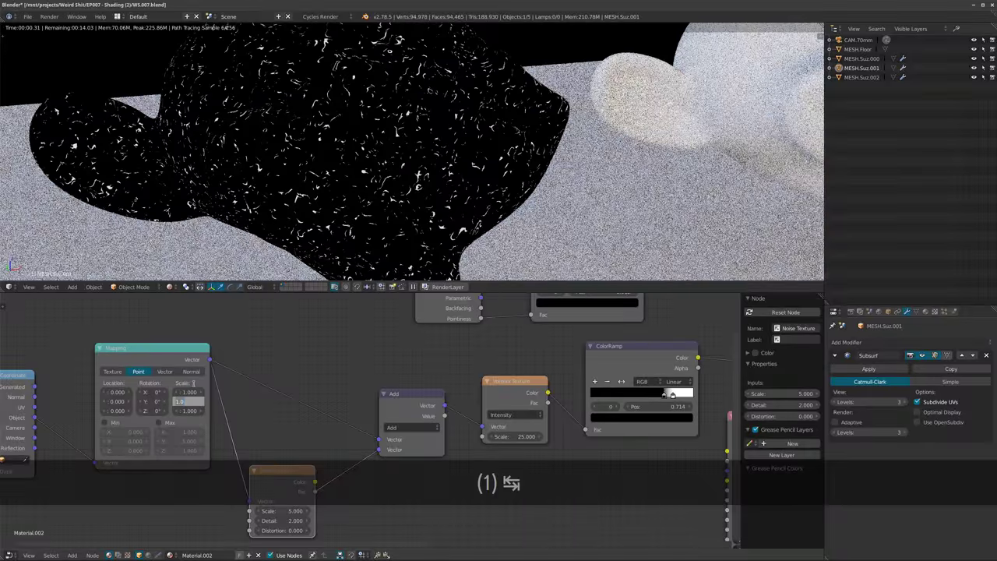
text(10)
key(Return)
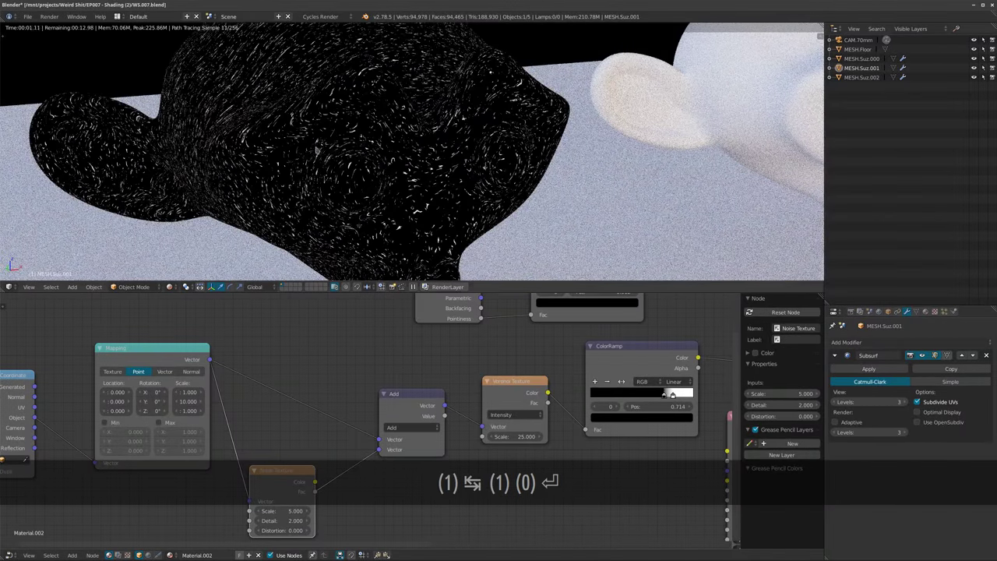
text(10)
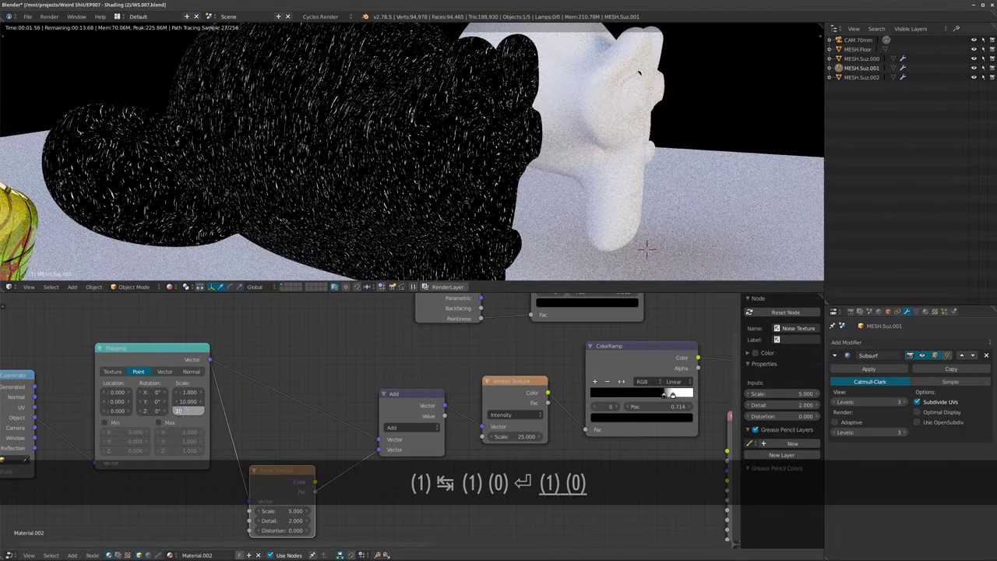
key(Return)
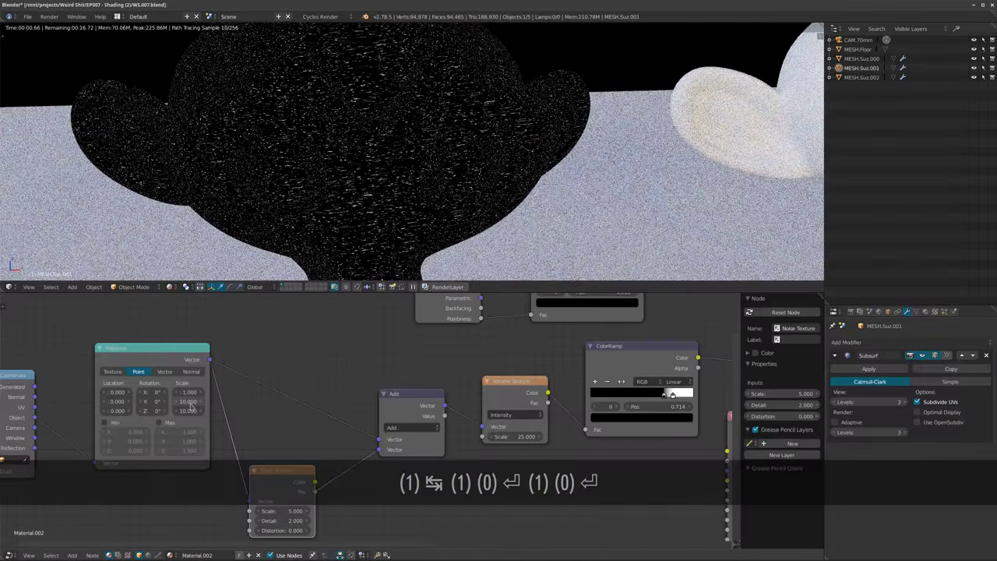
Try a Mapping Y scale of 0 with a Z scale of 50.
text(.)
key(BackSpace)
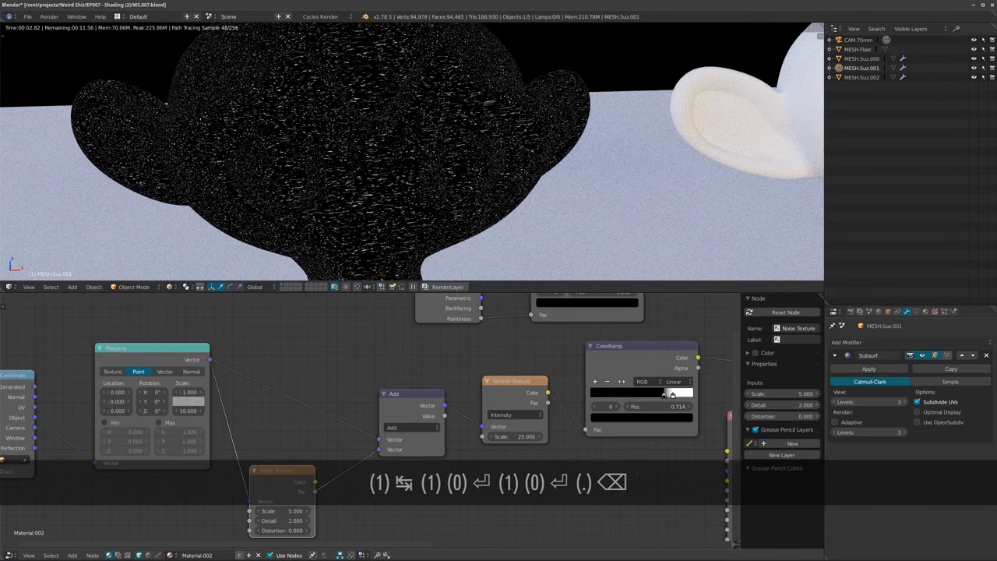
text(0)
key(Return)
click(189, 410)
text(50)
key(Return)
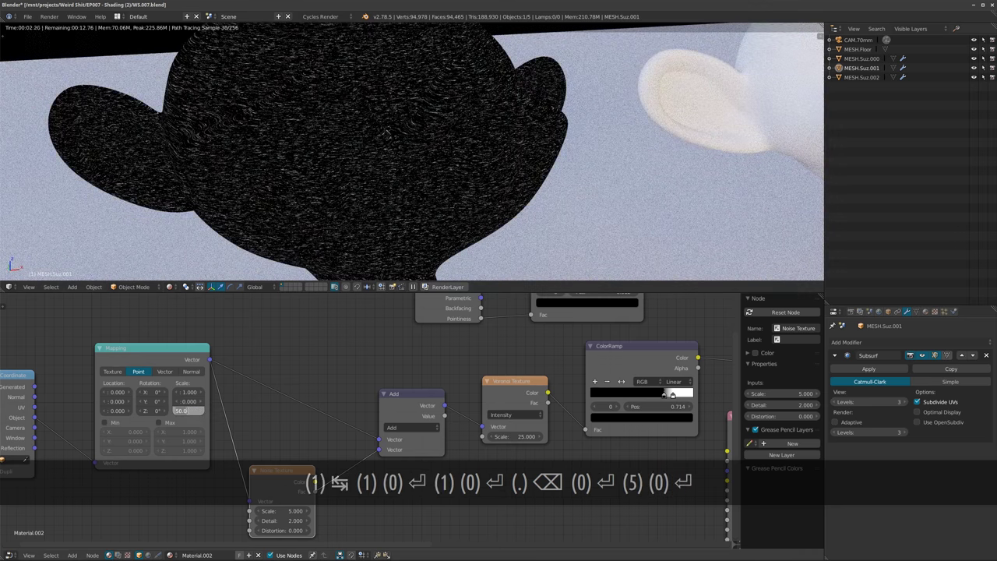
Set the Mapping scale to X 0.1, Y 0.1 and Z 10, and check the horizontal streaks on the head.
key(shift+Tab)
text(.1)
key(shift+Tab)
text(.)
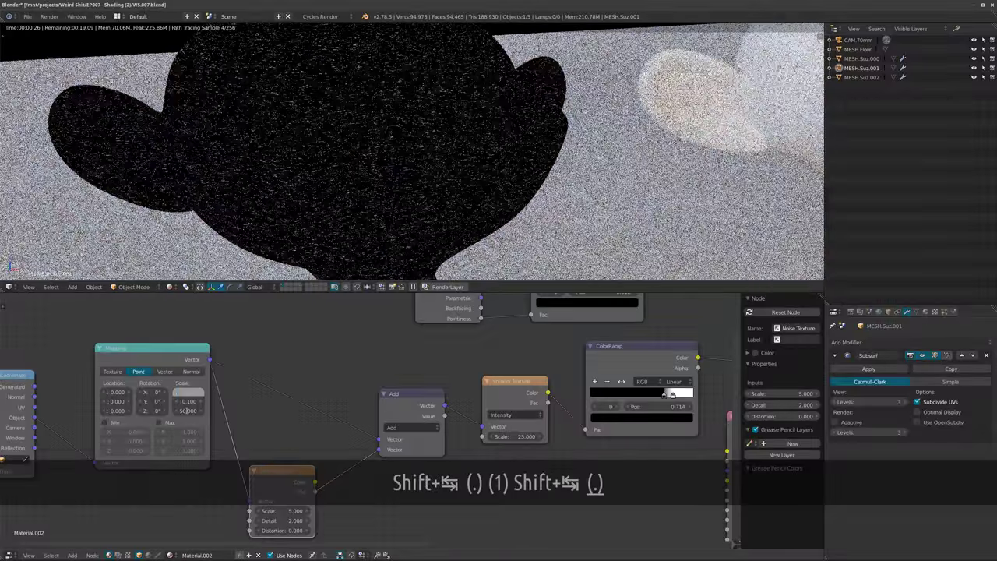
text(1)
key(Tab)
key(Tab)
text(10)
key(Return)
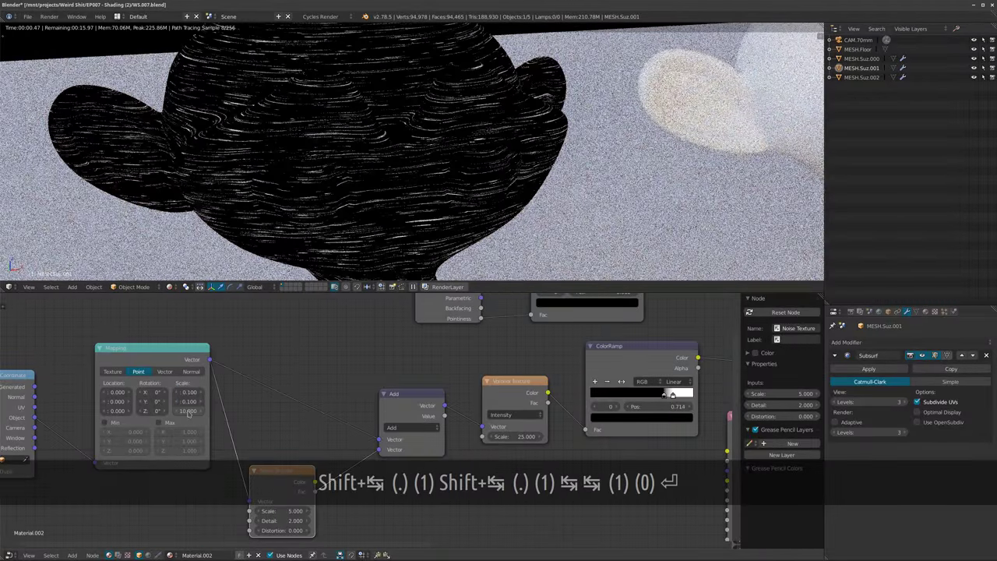
mouse_move(436, 209)
middle_down()
mouse_move(443, 215)
mouse_move(435, 205)
middle_up()
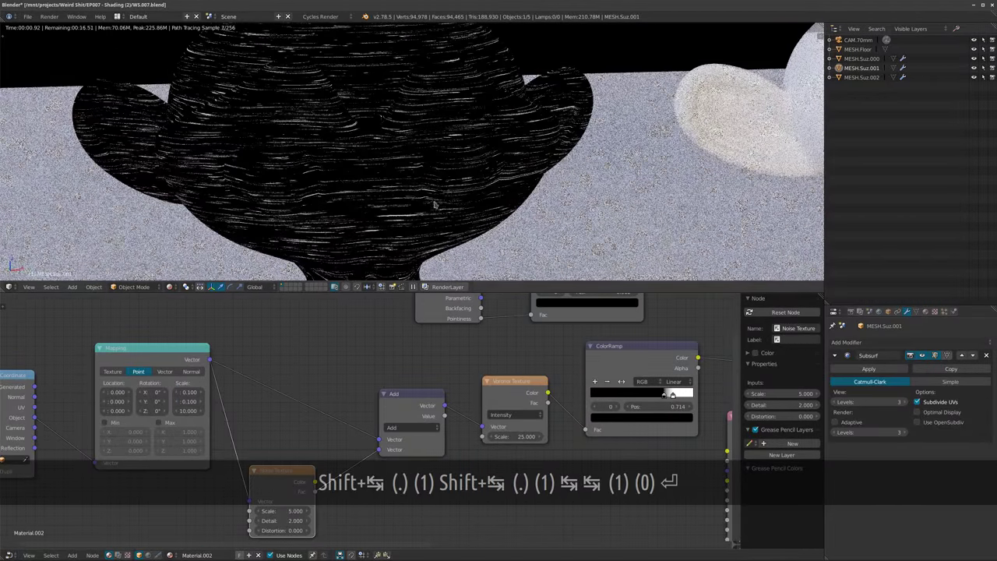
scroll(444, 348, down, 2)
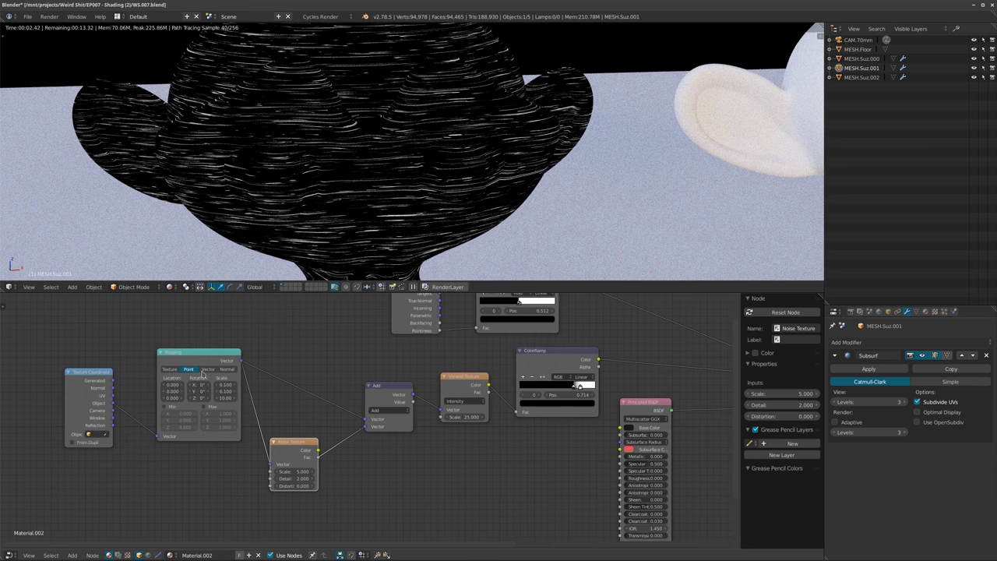
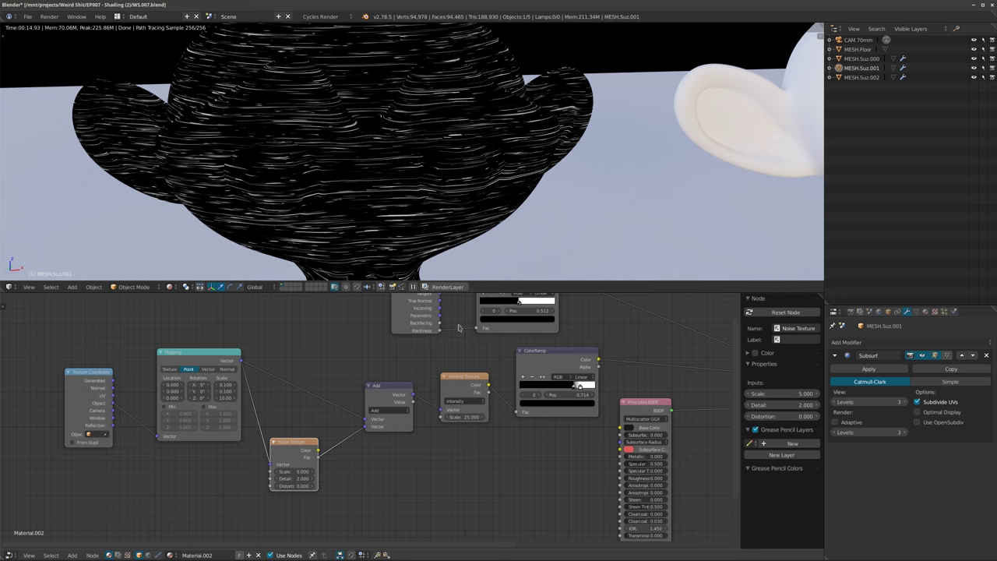
Insert a MixRGB node on the link between the pointiness ColorRamp and the Mix Shader's Fac, and widen it slightly.
middle_drag(466, 416, 344, 415)
scroll(498, 374, up, 1)
middle_drag(500, 371, 380, 390)
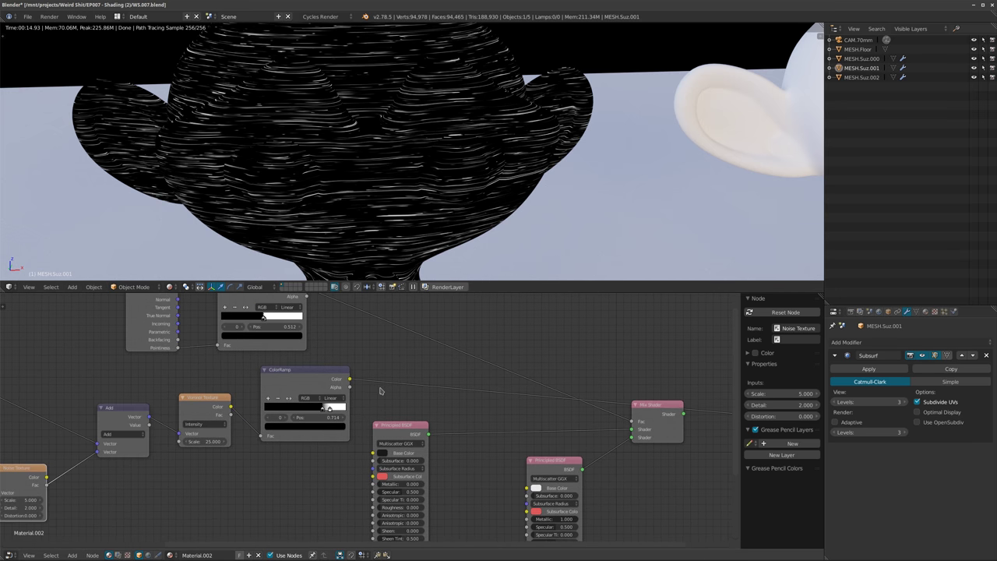
middle_drag(473, 409, 493, 428)
middle_drag(194, 409, 247, 403)
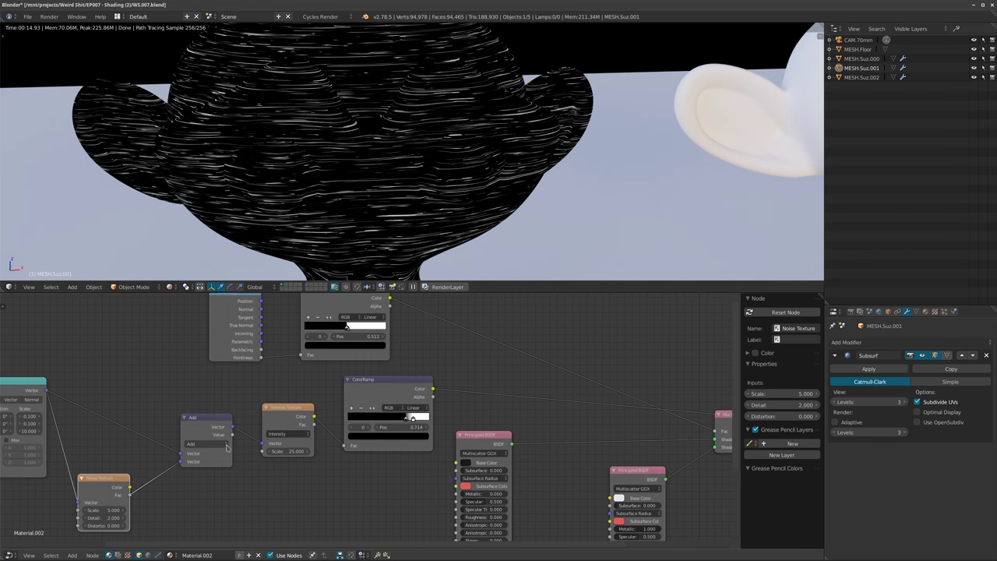
middle_drag(392, 437, 343, 445)
scroll(343, 444, up, 1)
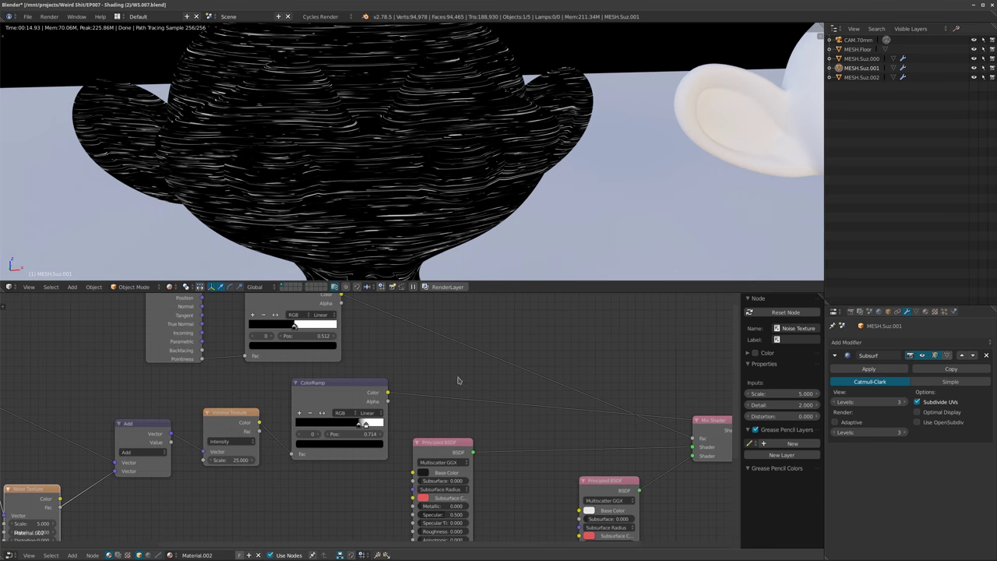
middle_drag(397, 393, 356, 378)
scroll(366, 377, down, 2)
middle_drag(618, 409, 543, 410)
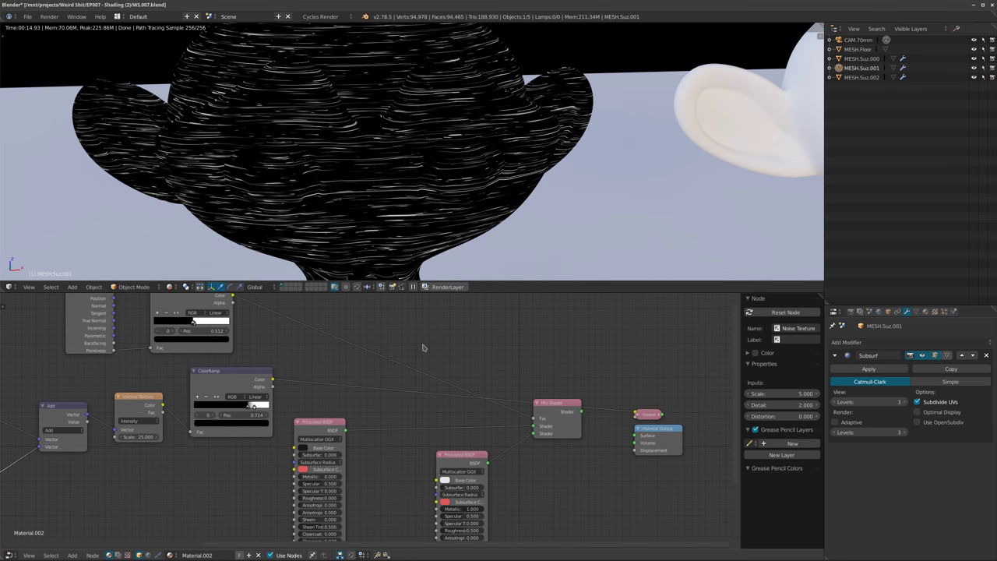
key(shift+a)
mouse_move(410, 327)
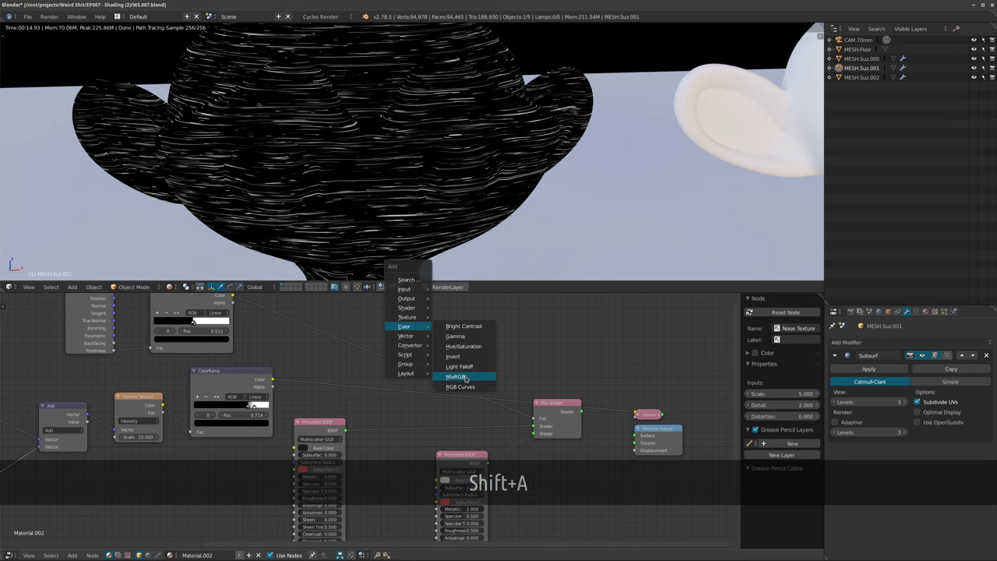
click(456, 376)
click(470, 356)
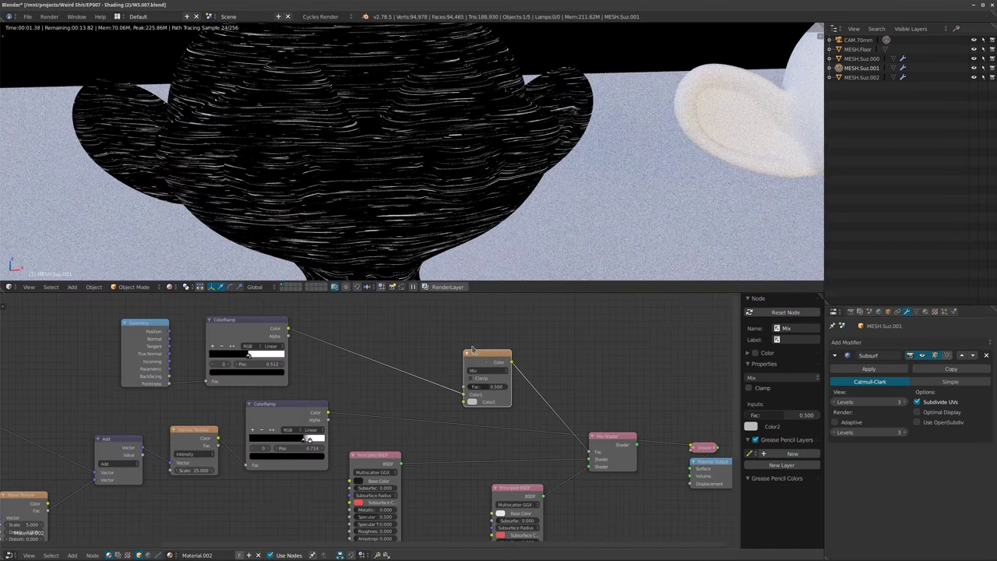
scroll(490, 354, up, 2)
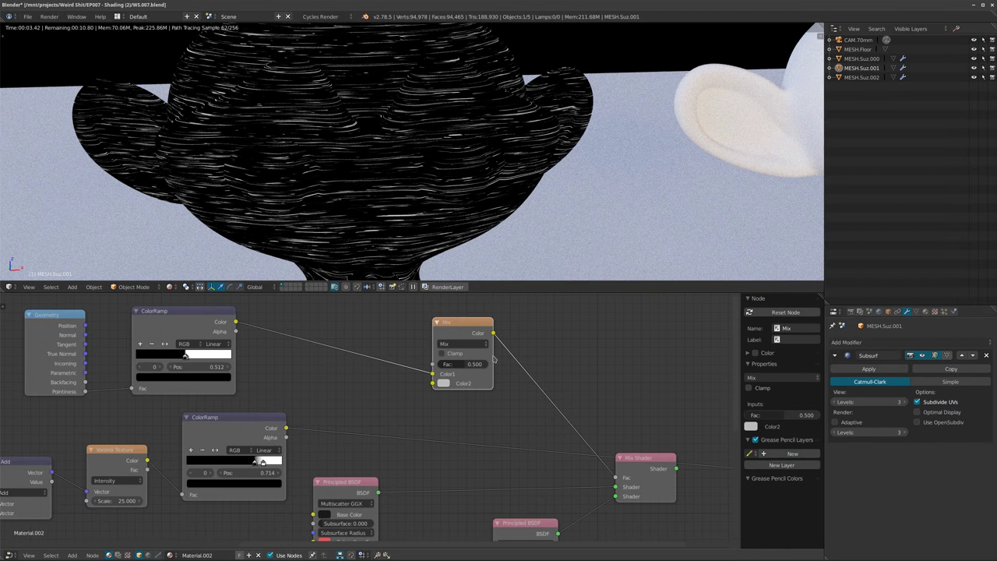
drag(494, 360, 503, 357)
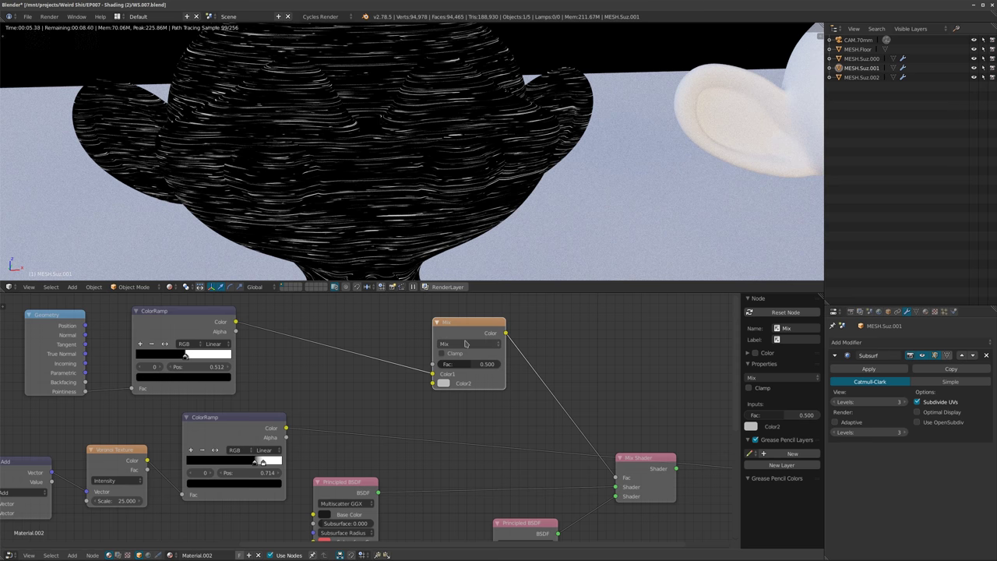
Connect the Voronoi ColorRamp's Color to the Mix node's Color2, set its blend type to Multiply and preview it on the head.
click(465, 343)
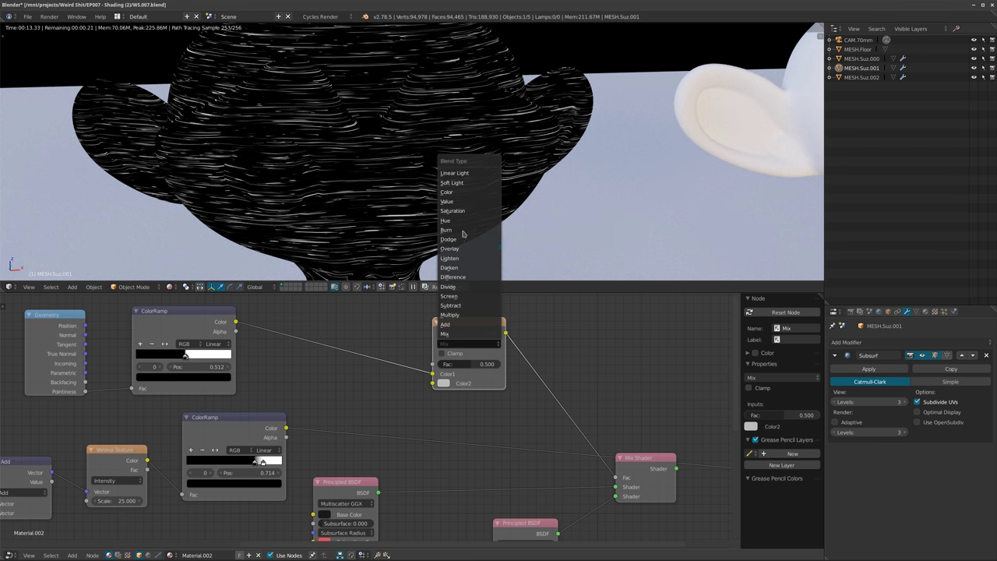
click(465, 343)
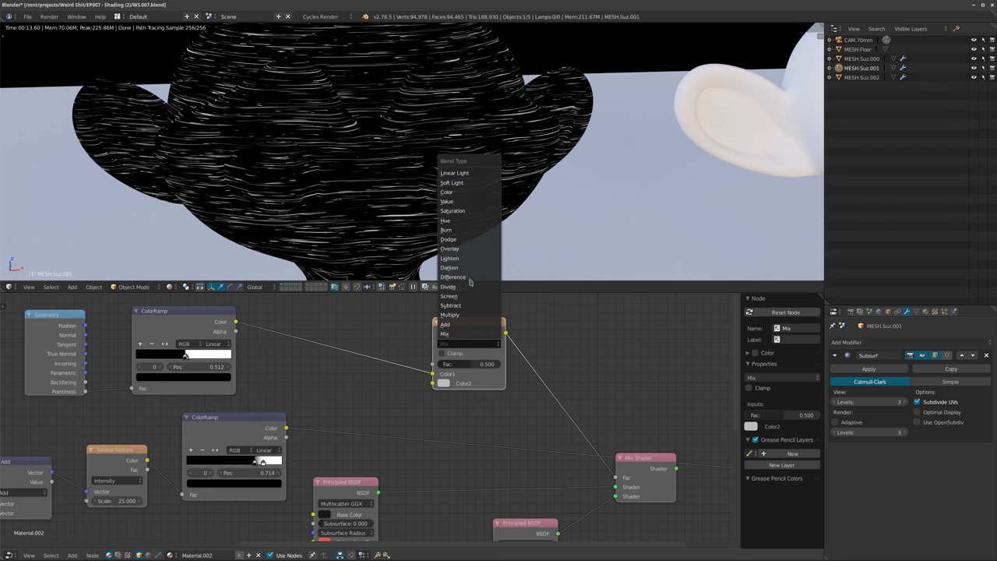
drag(286, 427, 433, 383)
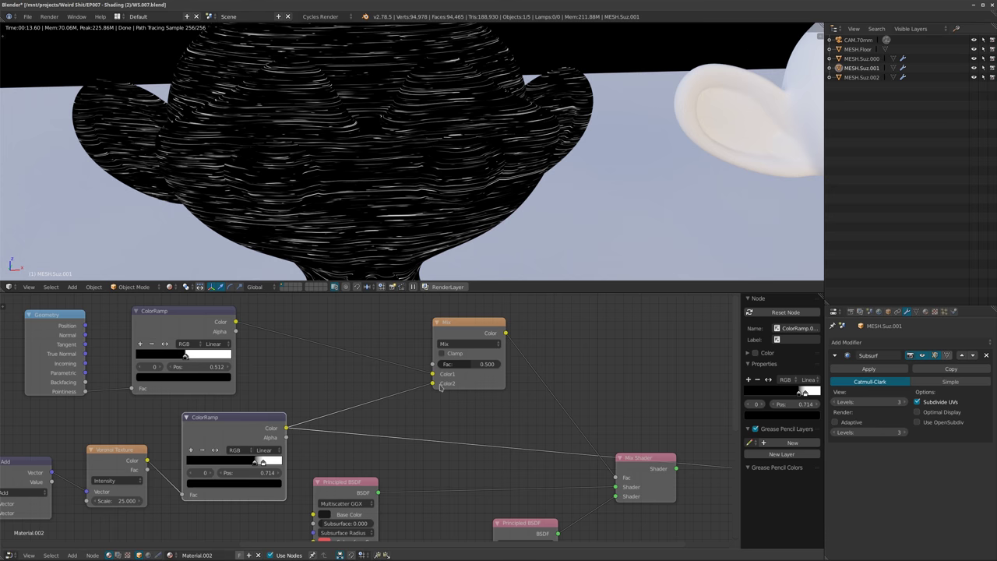
scroll(525, 376, up, 2)
middle_drag(496, 359, 499, 367)
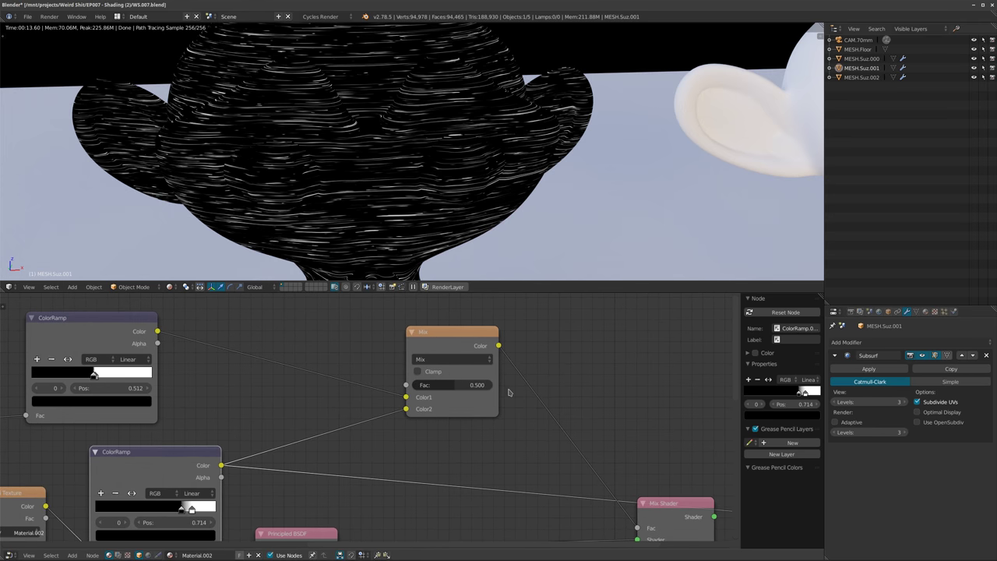
click(443, 359)
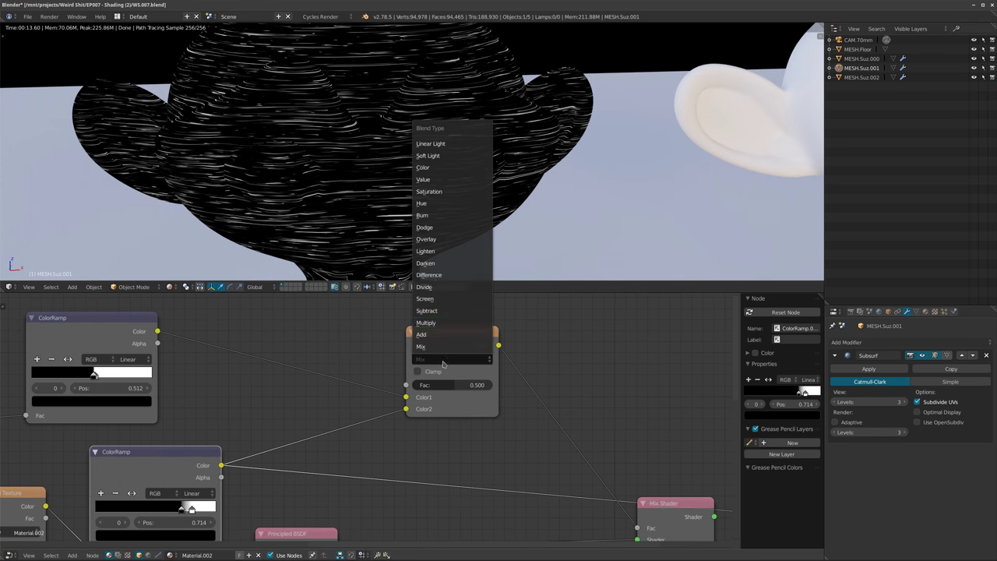
click(426, 323)
scroll(566, 361, down, 2)
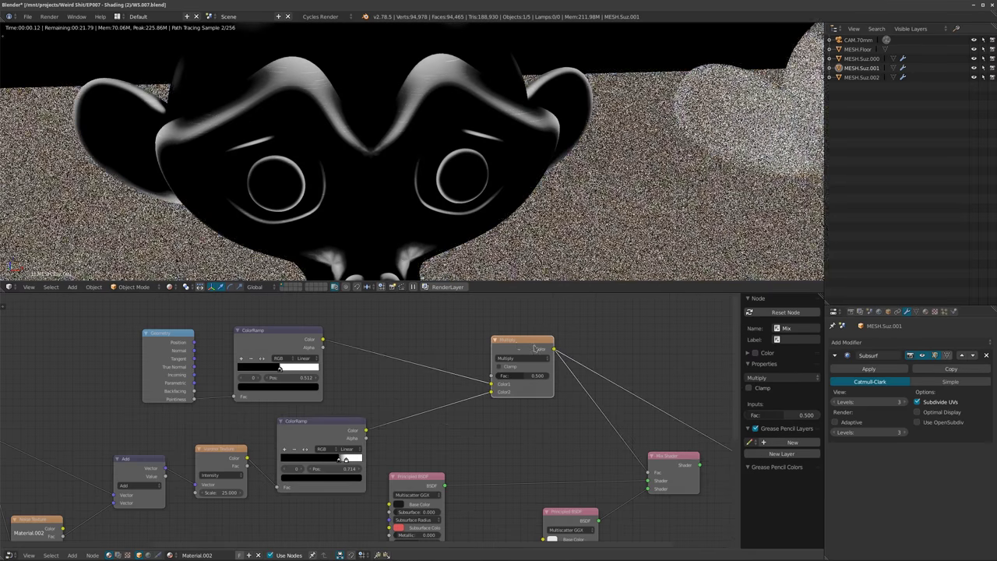
Set the Multiply node's Fac to 1.000 and check the masked streaks on the head.
scroll(521, 342, up, 2)
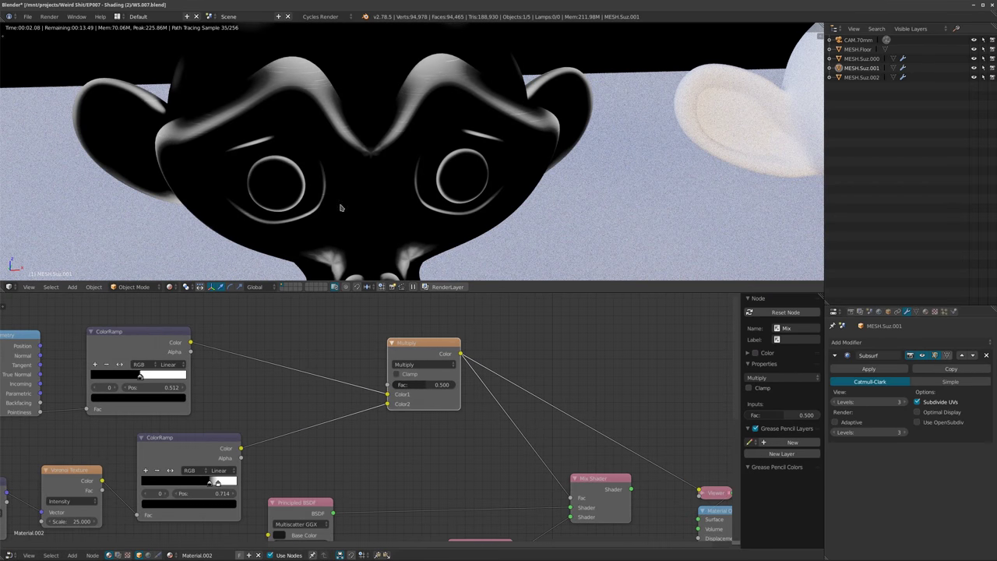
drag(193, 453, 189, 445)
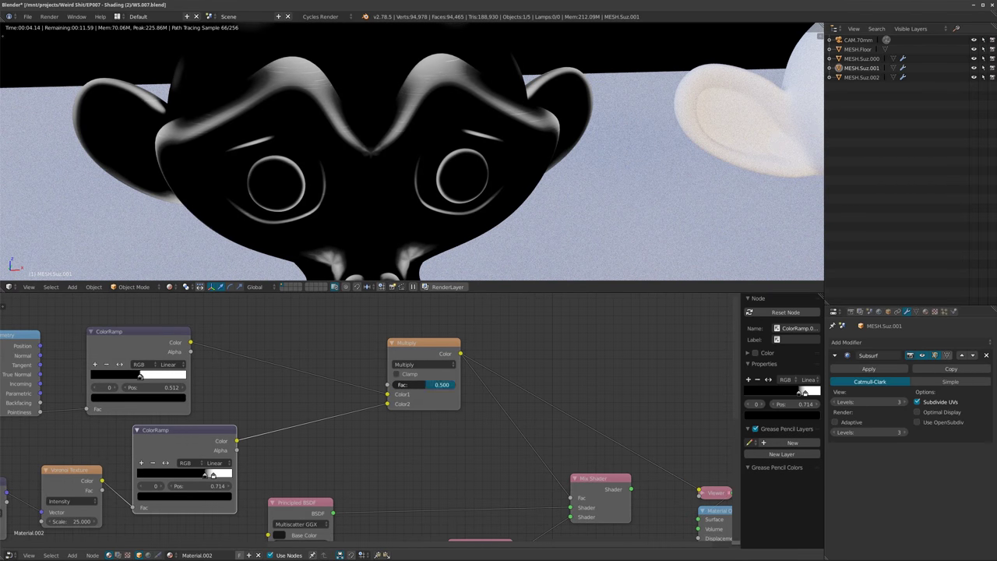
drag(424, 385, 459, 385)
middle_drag(366, 182, 427, 205)
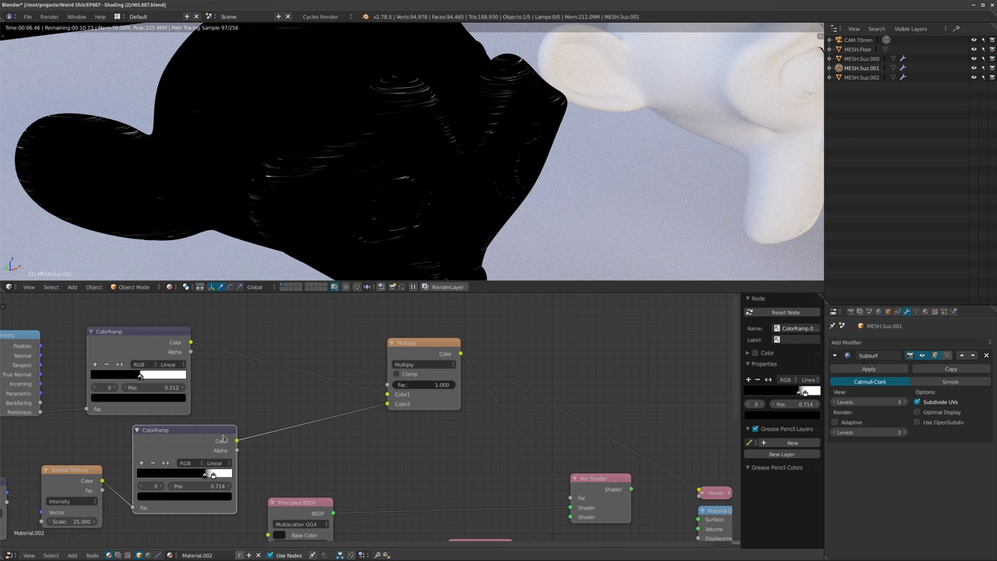
Shift the Voronoi branch nodes so that its ColorRamp lines up beneath the pointiness ColorRamp.
middle_drag(177, 443, 368, 380)
scroll(368, 379, down, 3)
drag(185, 422, 164, 427)
drag(270, 413, 235, 423)
drag(369, 380, 336, 386)
scroll(412, 402, up, 3)
middle_drag(442, 382, 387, 425)
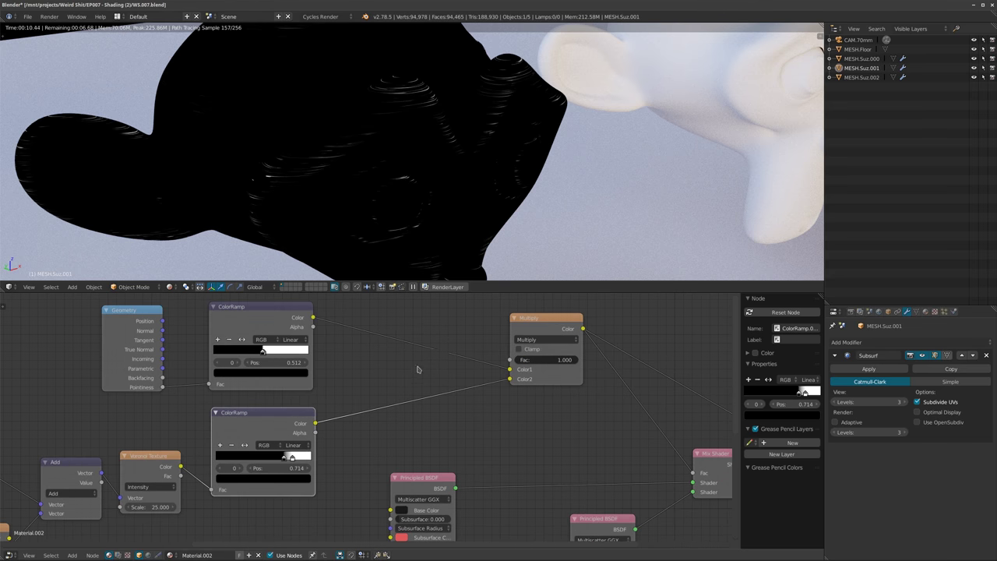
Try the Voronoi ColorRamp's black stop at position 0.519 and check the streaks along the head's edges.
middle_drag(416, 370, 399, 385)
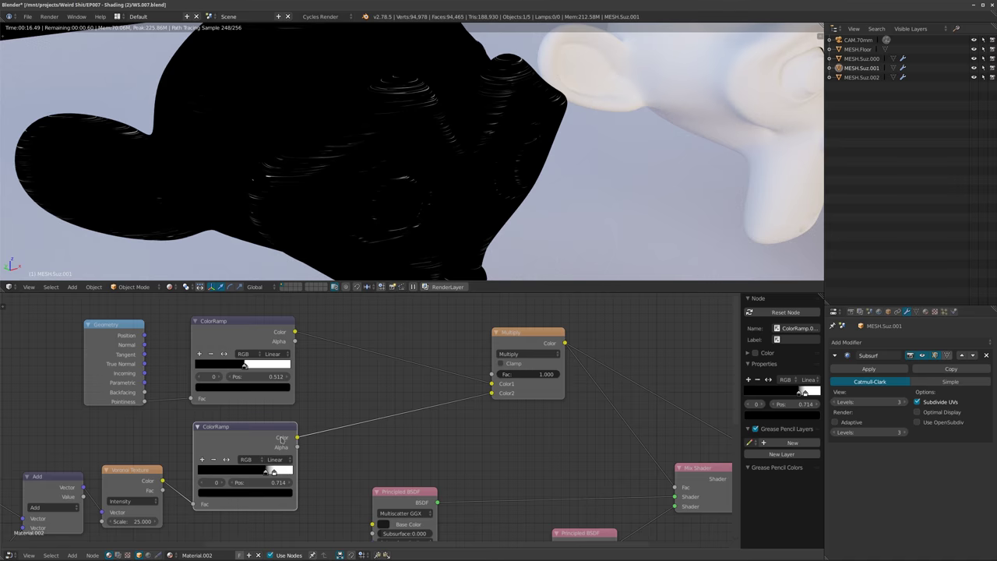
drag(267, 473, 247, 478)
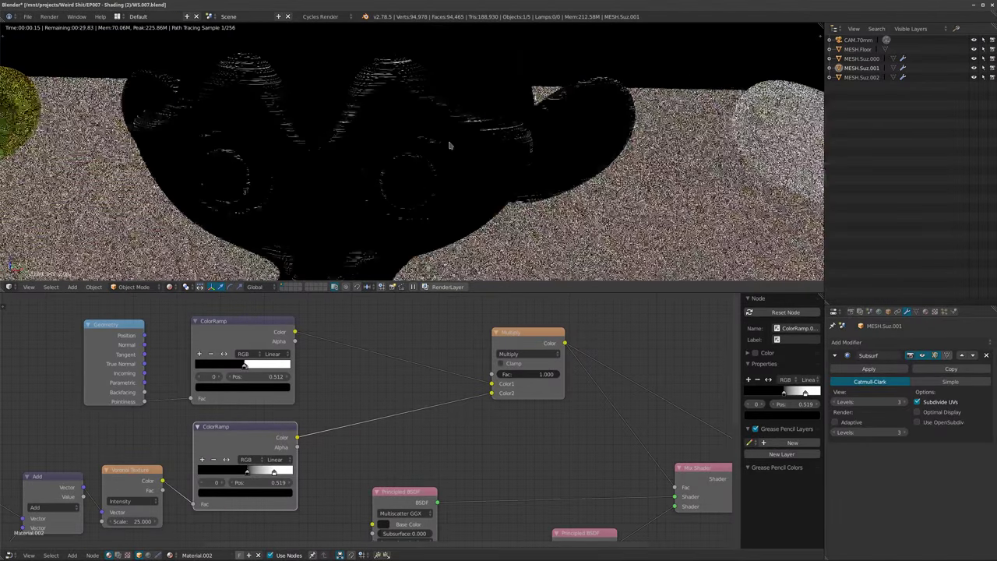
key(Home)
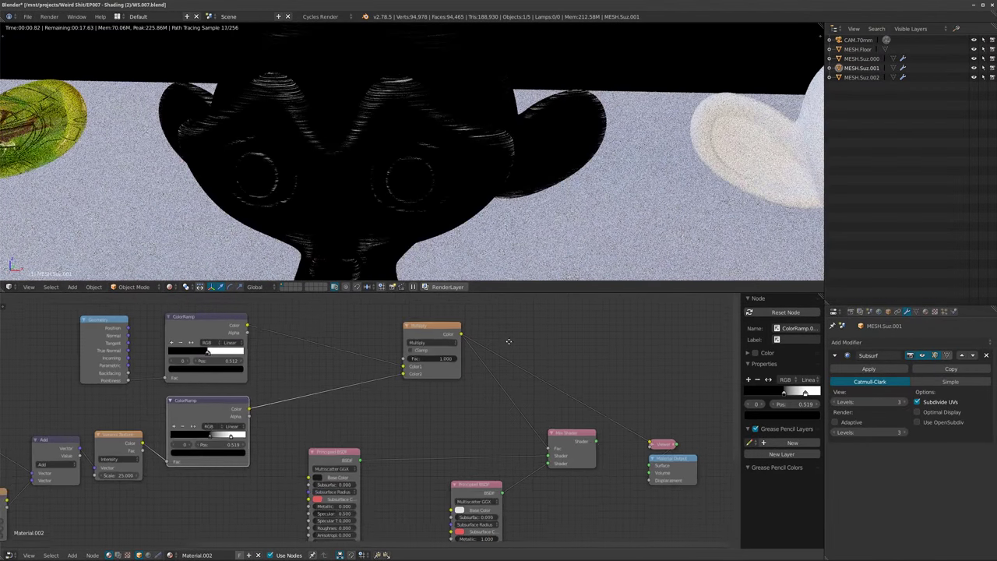
Preview the Mix Shader's full result and examine the scratched edges around the head.
click(567, 445)
middle_drag(439, 178, 248, 141)
middle_drag(532, 146, 401, 149)
middle_drag(256, 333, 370, 350)
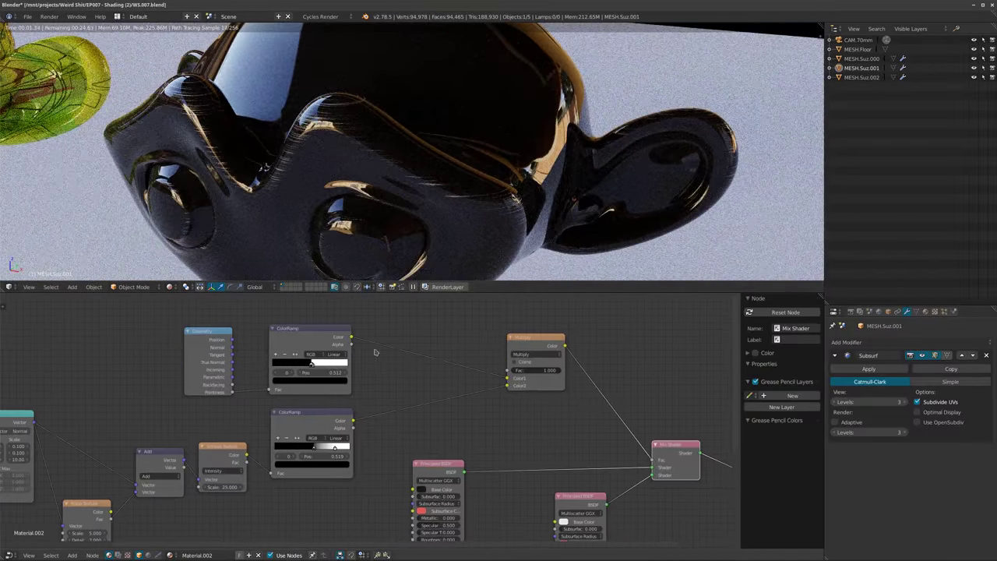
scroll(370, 352, up, 1)
middle_drag(369, 161, 468, 179)
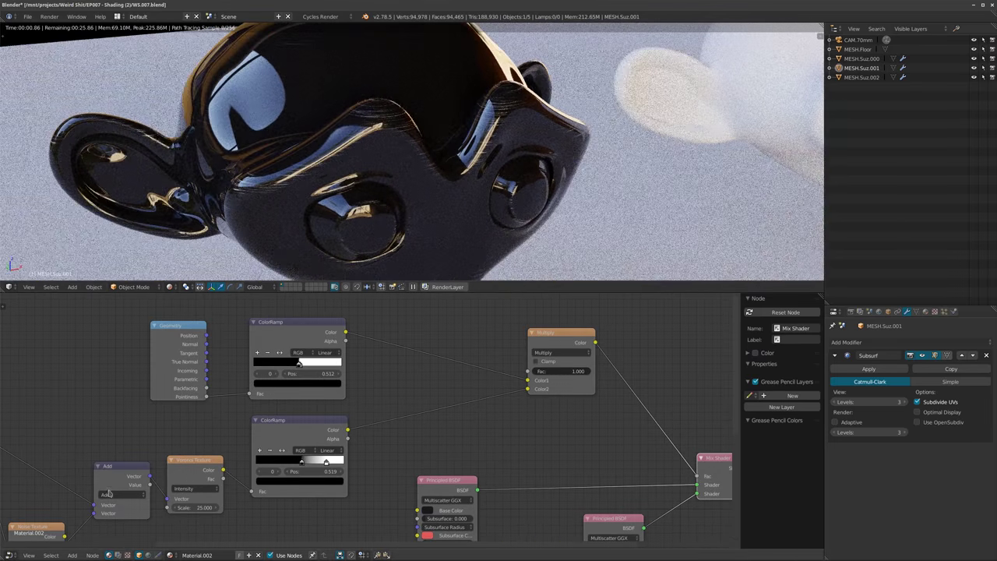
middle_drag(179, 428, 236, 422)
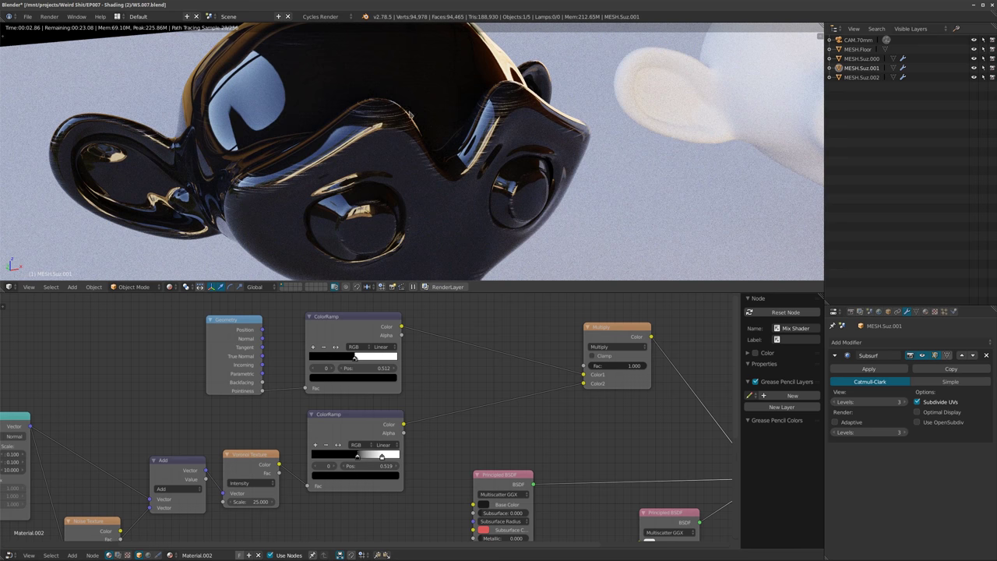
Move the Voronoi ColorRamp's black stop close to the dark end and its white stop to position 0.198.
middle_drag(531, 441, 457, 337)
scroll(532, 430, up, 1)
middle_drag(498, 435, 457, 490)
scroll(450, 392, up, 1)
middle_drag(293, 423, 373, 467)
drag(239, 427, 189, 425)
drag(269, 425, 197, 425)
Examine the edge wear on the black monkey head from several angles, both from afar and close up.
middle_drag(512, 222, 455, 165)
scroll(389, 234, down, 2)
middle_drag(342, 267, 370, 259)
middle_drag(371, 373, 435, 430)
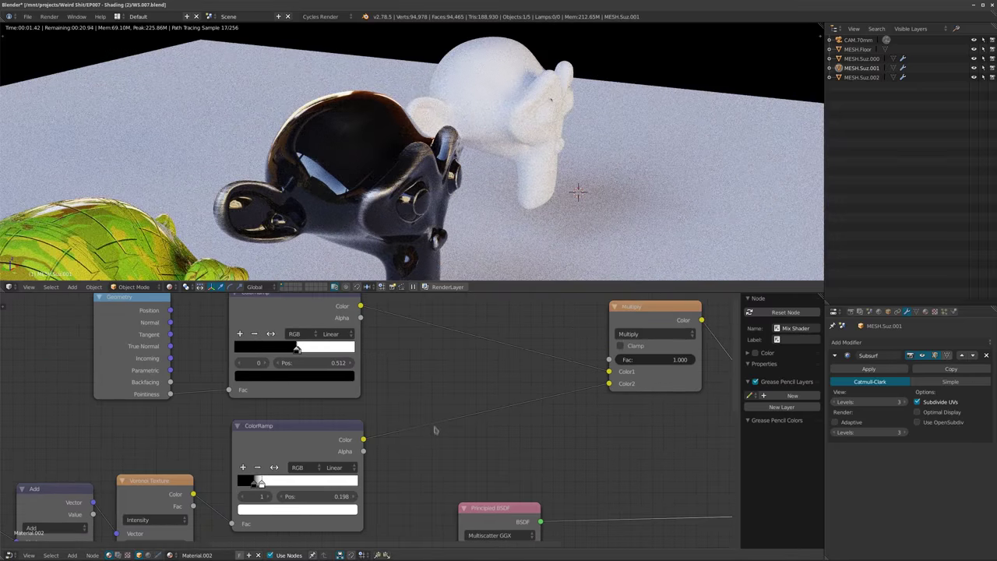
middle_drag(433, 195, 357, 164)
scroll(377, 170, down, 1)
scroll(358, 164, up, 3)
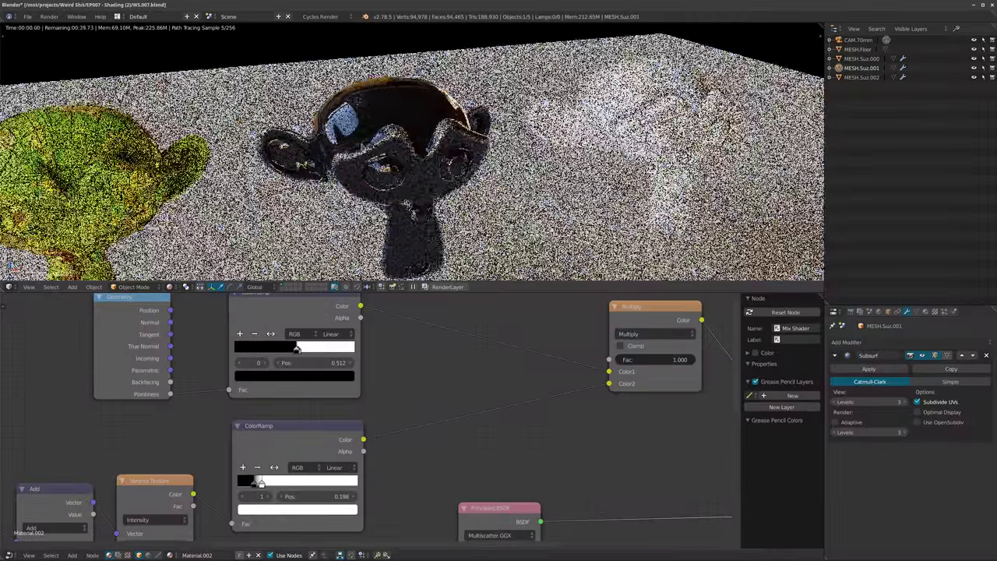
middle_drag(374, 133, 553, 145)
scroll(553, 144, up, 2)
middle_drag(467, 195, 375, 171)
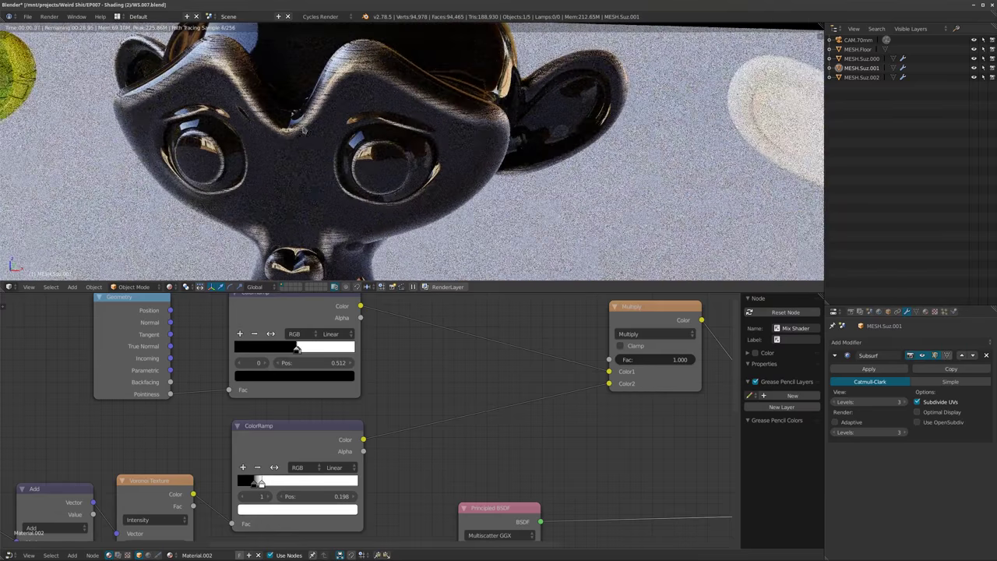
Move the Geometry node well away from the pointiness ColorRamp to make room for more nodes between them.
scroll(424, 356, up, 2)
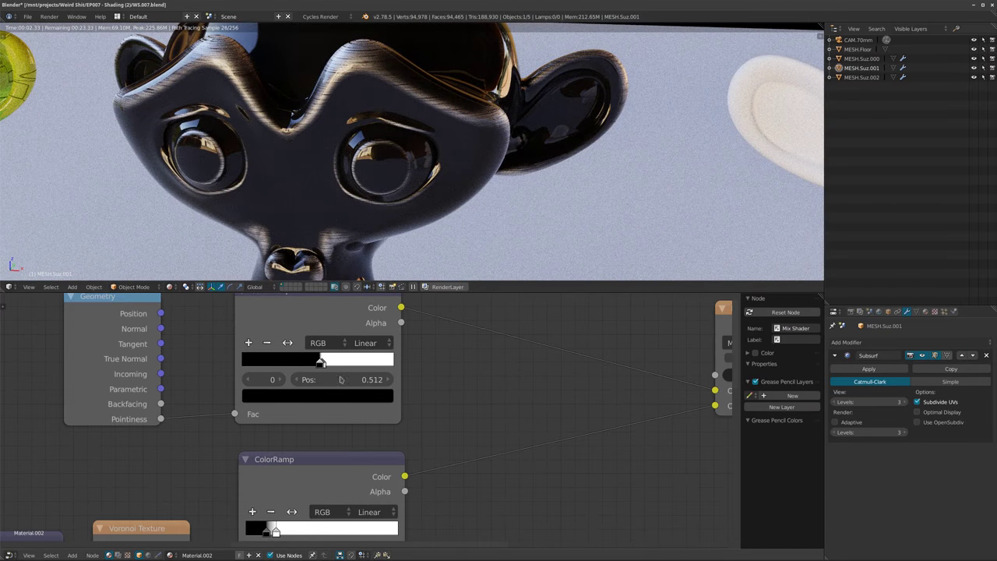
middle_drag(240, 355, 457, 414)
scroll(417, 322, down, 6)
scroll(457, 414, down, 3)
middle_drag(366, 395, 414, 361)
scroll(414, 360, up, 2)
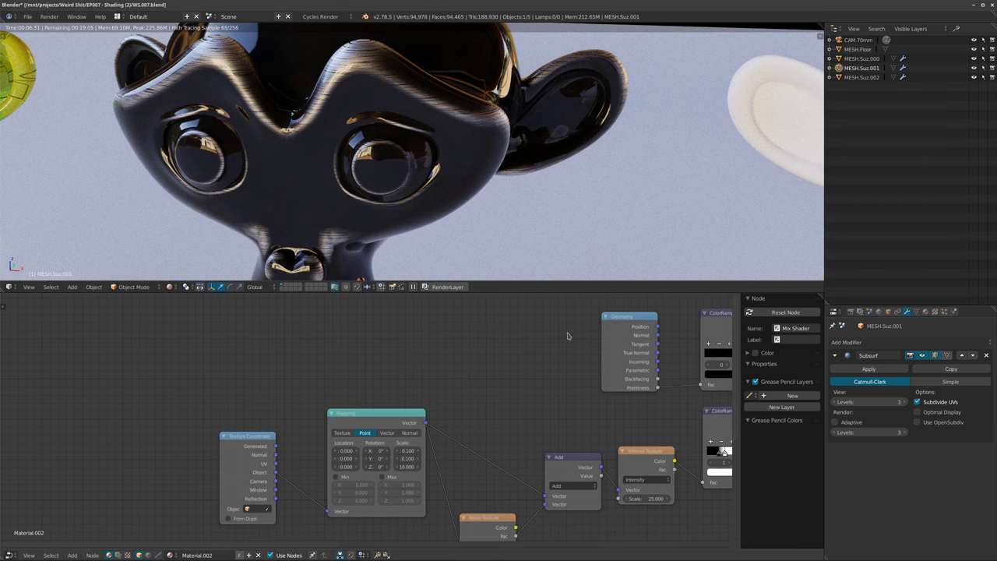
drag(619, 348, 218, 345)
shift+middle_drag(440, 353, 336, 374)
scroll(336, 374, down, 3)
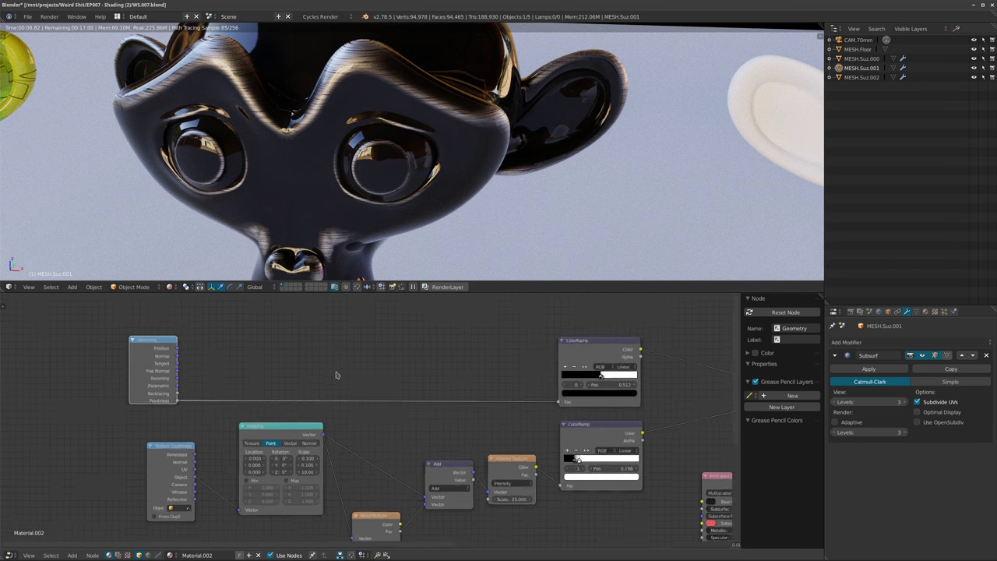
Add a Noise Texture node in the space between the Geometry node and the pointiness ColorRamp.
shift+middle_drag(377, 348, 363, 361)
key(shift+a)
mouse_move(346, 345)
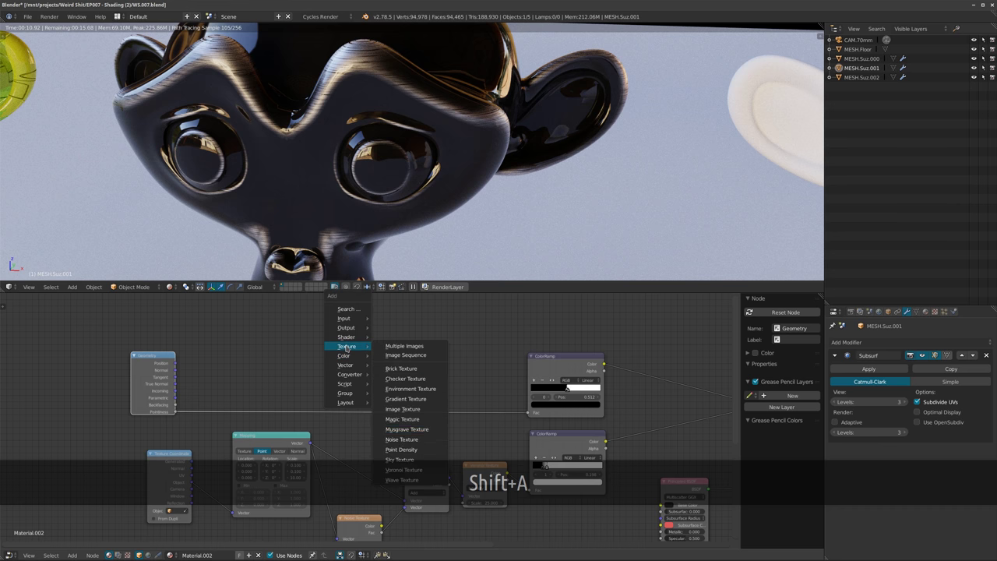
click(409, 440)
click(332, 348)
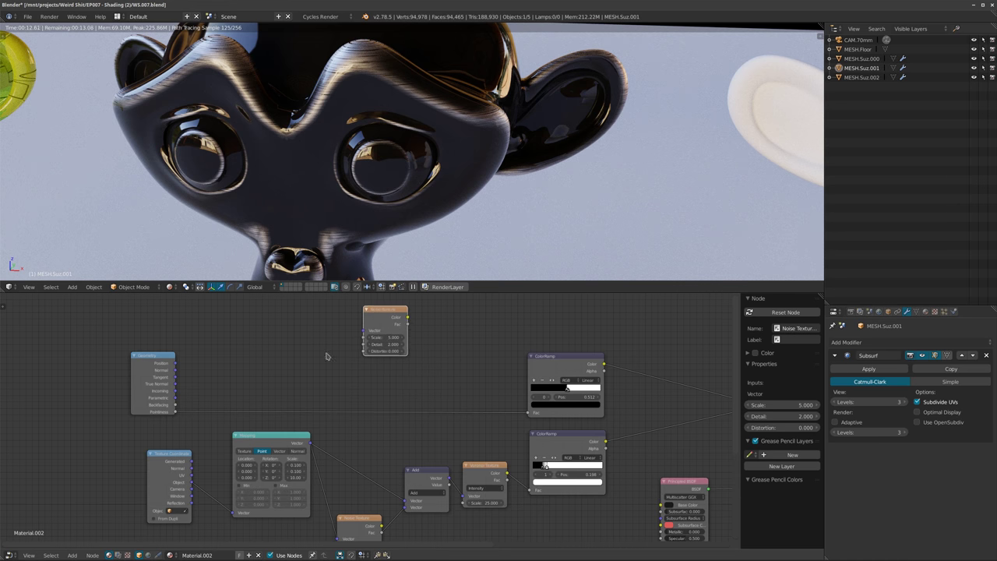
Connect the Geometry node's Position to the new Noise Texture's Vector and preview the noise color on the head.
scroll(316, 390, up, 1)
drag(139, 400, 359, 363)
ctrl+shift+click(389, 347)
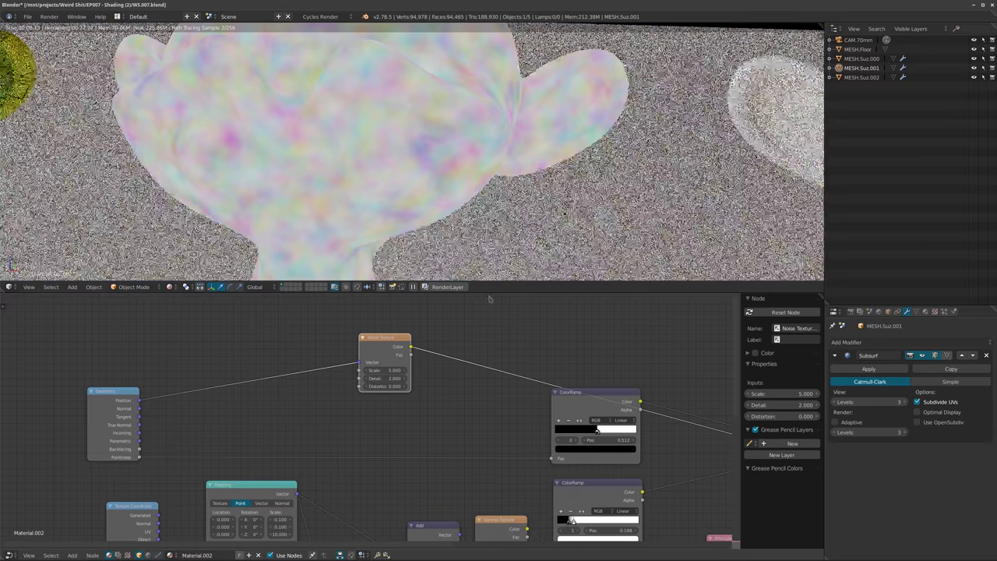
middle_drag(419, 189, 401, 178)
scroll(440, 337, up, 1)
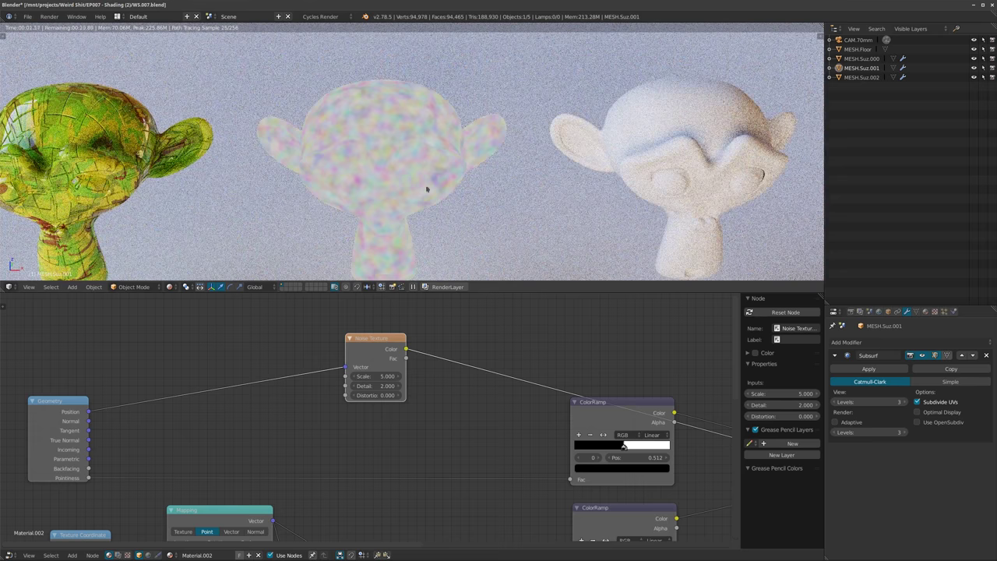
Try moving the middle monkey head along the X axis to check how the position-based noise responds, and cancel the move.
key(g)
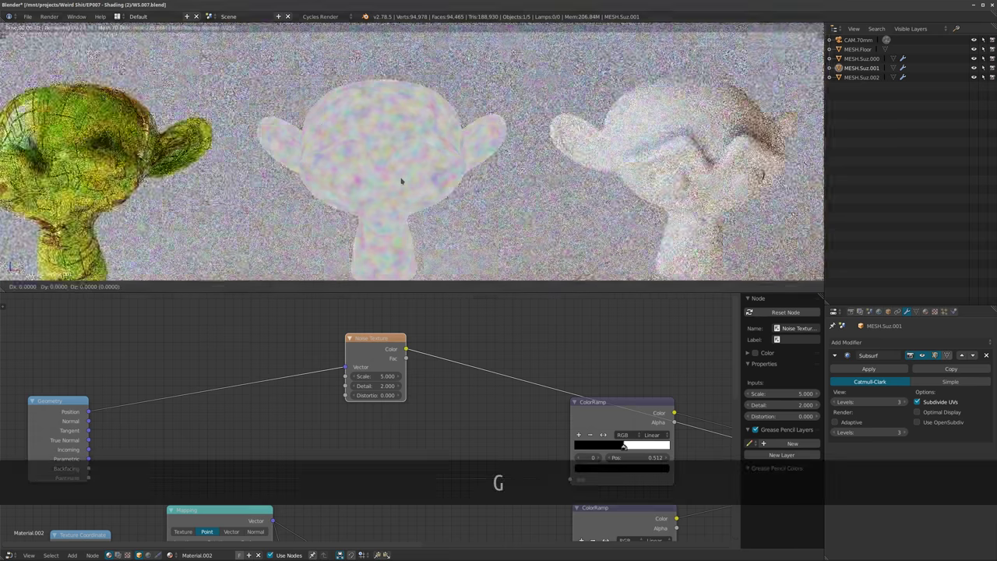
key(x)
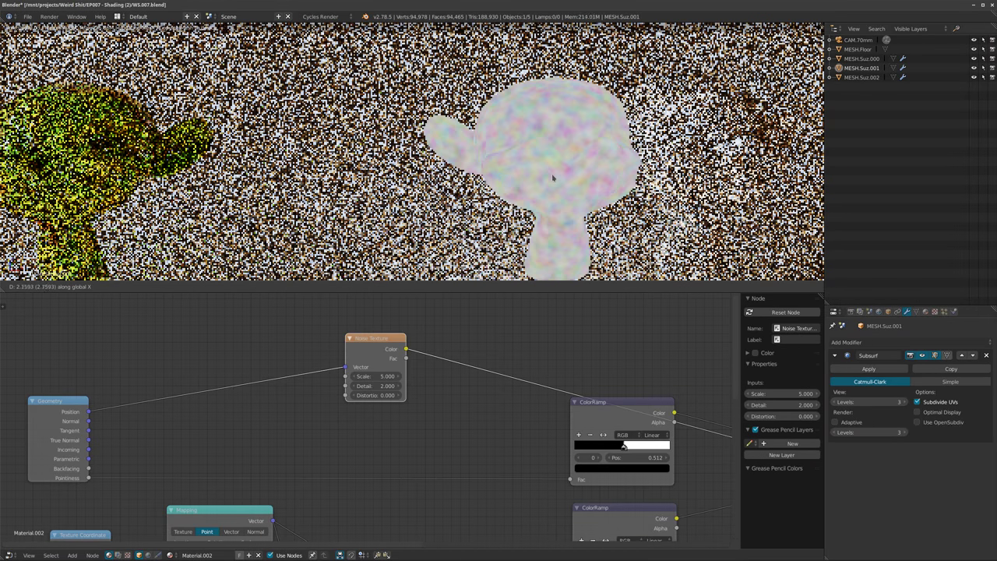
key(Escape)
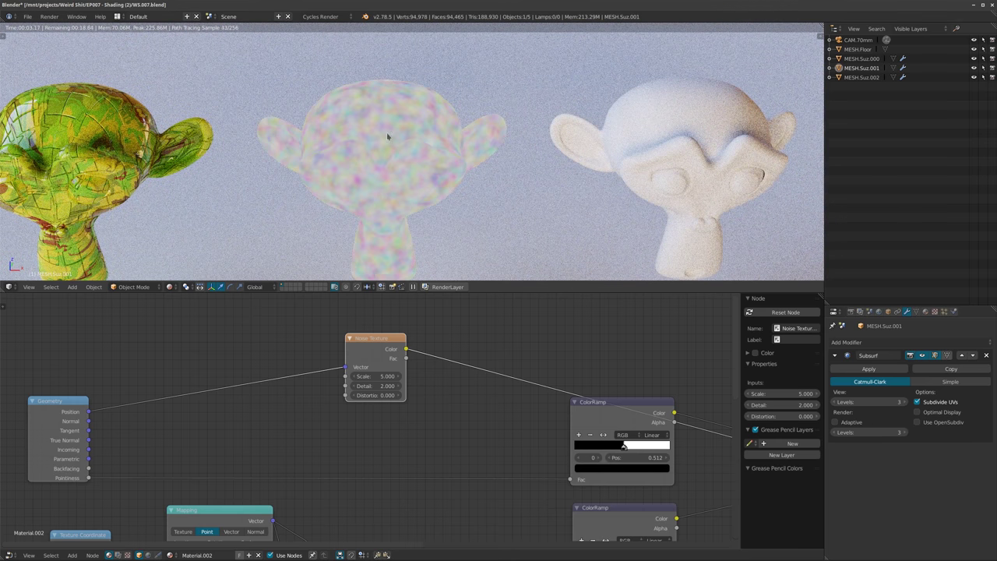
Move the Noise Texture node closer to the Geometry node and set its Scale to 1.
scroll(340, 371, down, 2)
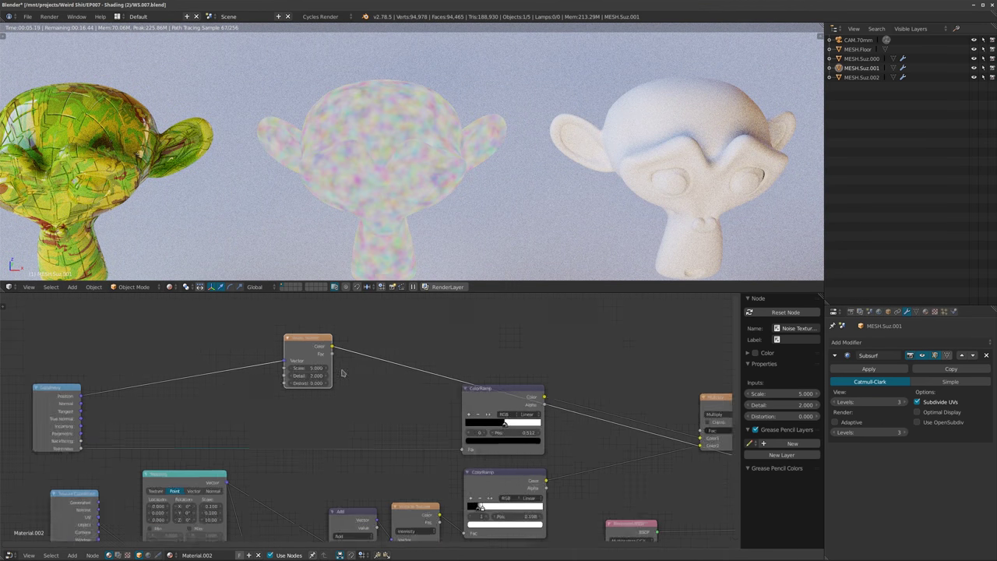
drag(287, 346, 233, 347)
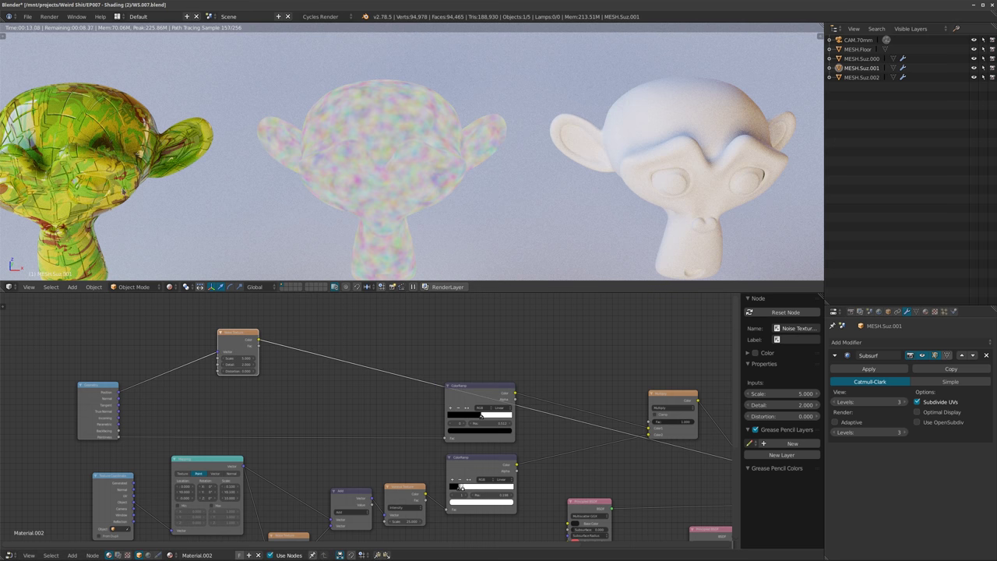
scroll(298, 381, up, 4)
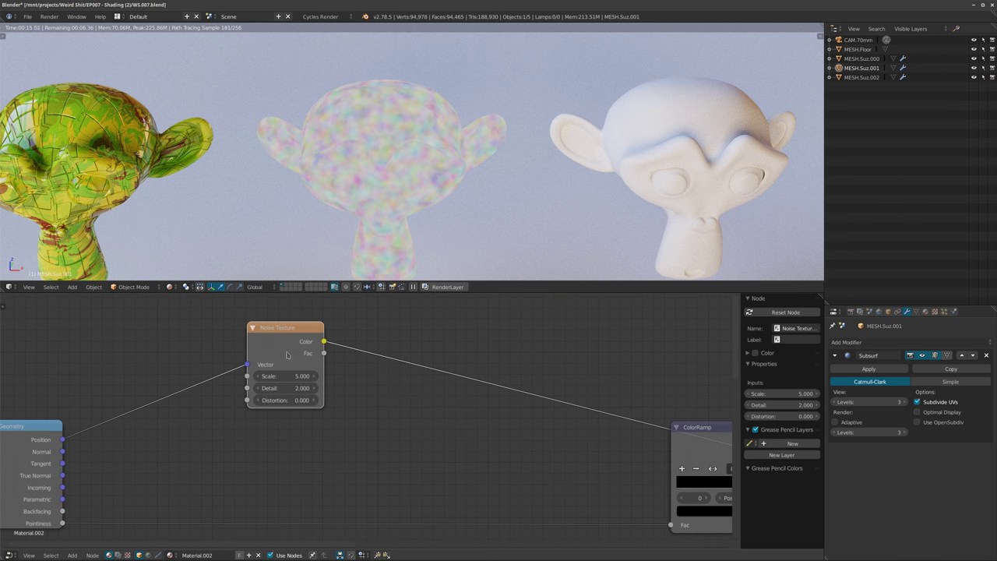
drag(277, 338, 276, 366)
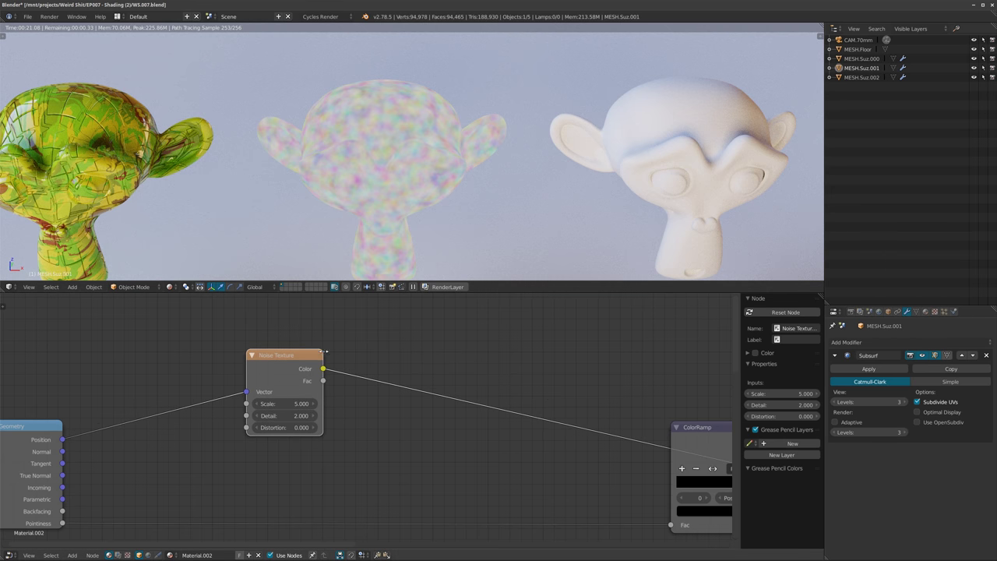
click(302, 403)
text(1)
key(Return)
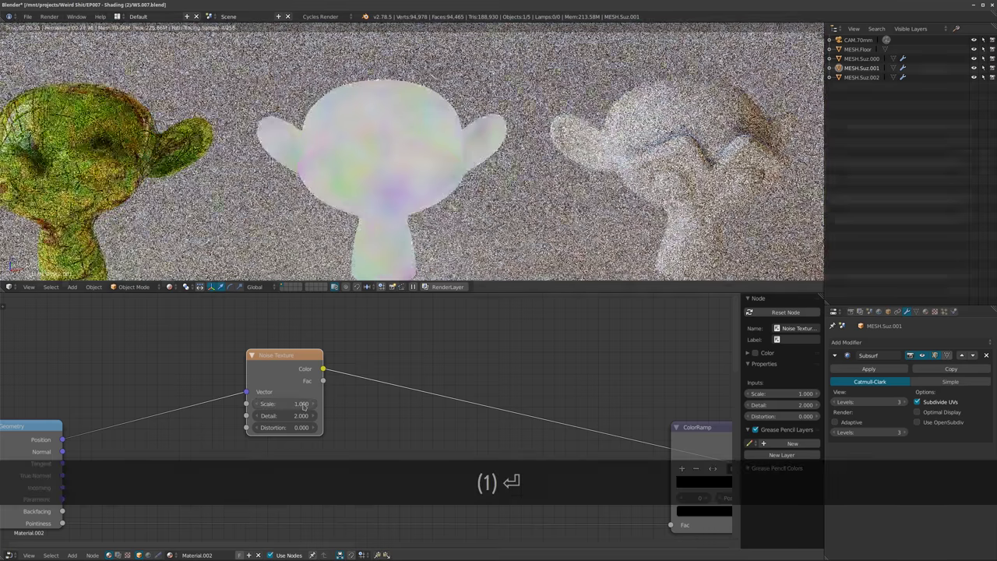
Insert a ColorRamp node into the link coming out of the Noise Texture's Color.
key(shift+a)
mouse_move(440, 438)
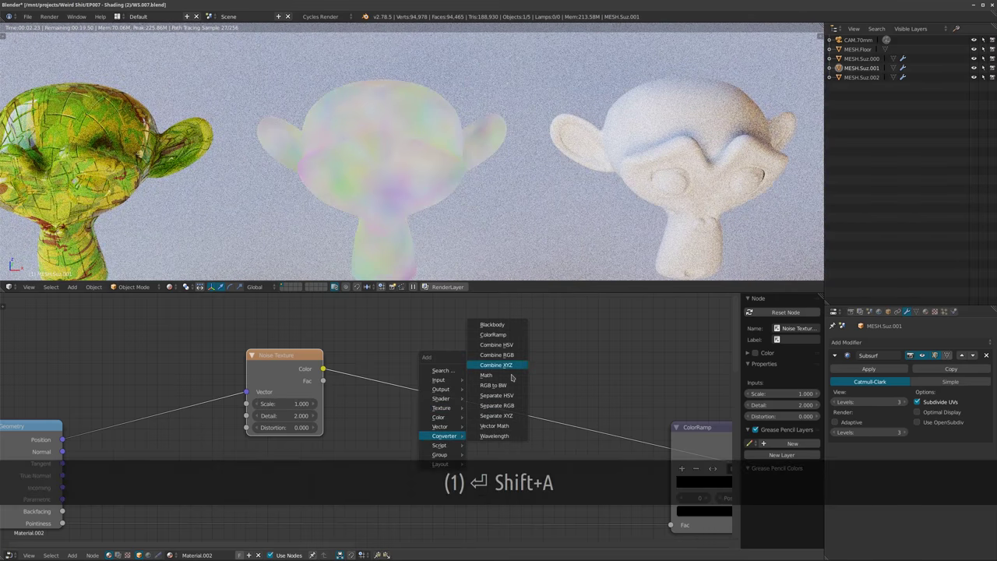
click(535, 346)
key(Escape)
key(shift+a)
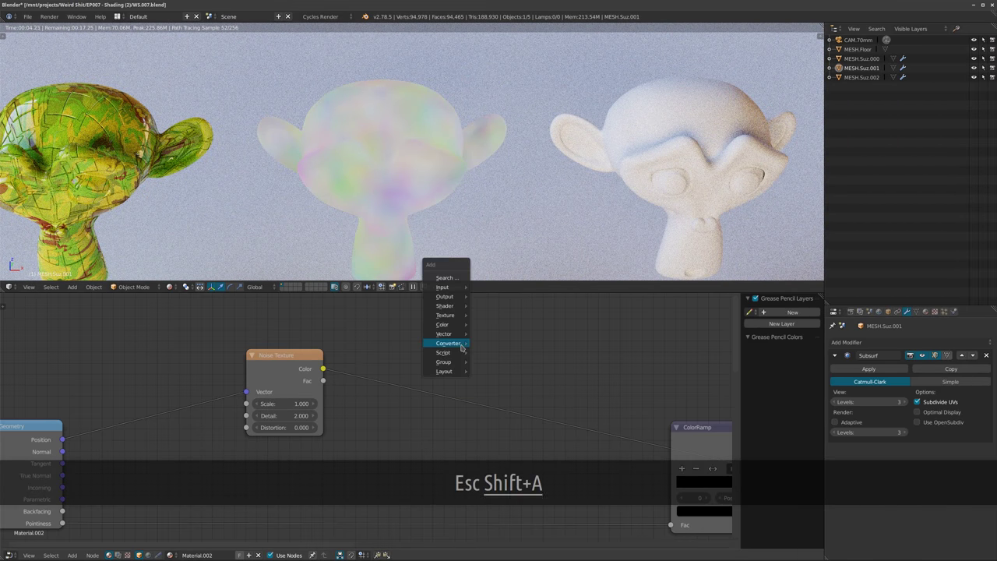
mouse_move(443, 343)
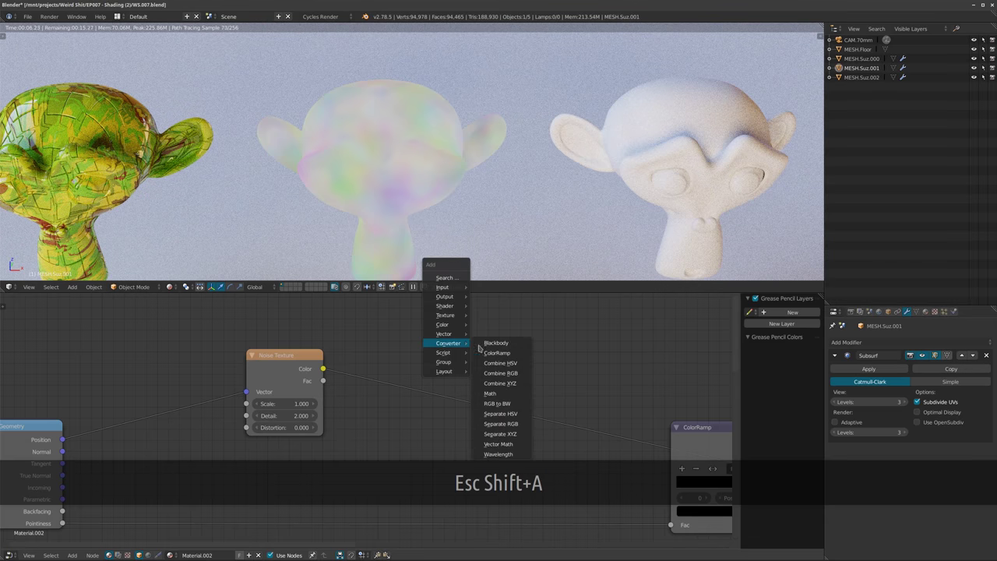
click(498, 354)
click(468, 382)
middle_drag(582, 409, 532, 438)
scroll(532, 437, up, 2)
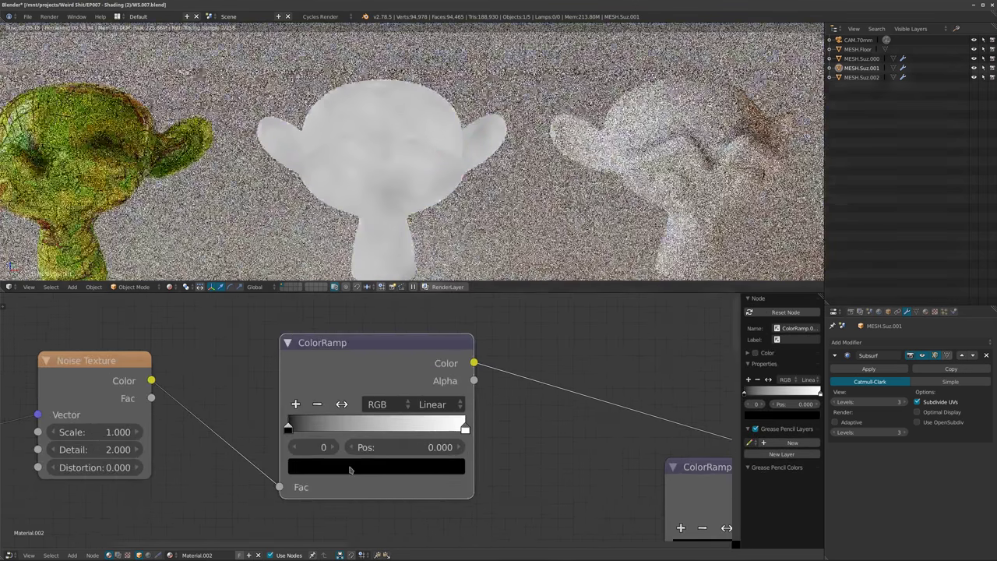
Recolor the new ColorRamp's black stop to dark olive and its white stop to light green.
click(412, 466)
drag(425, 344, 427, 318)
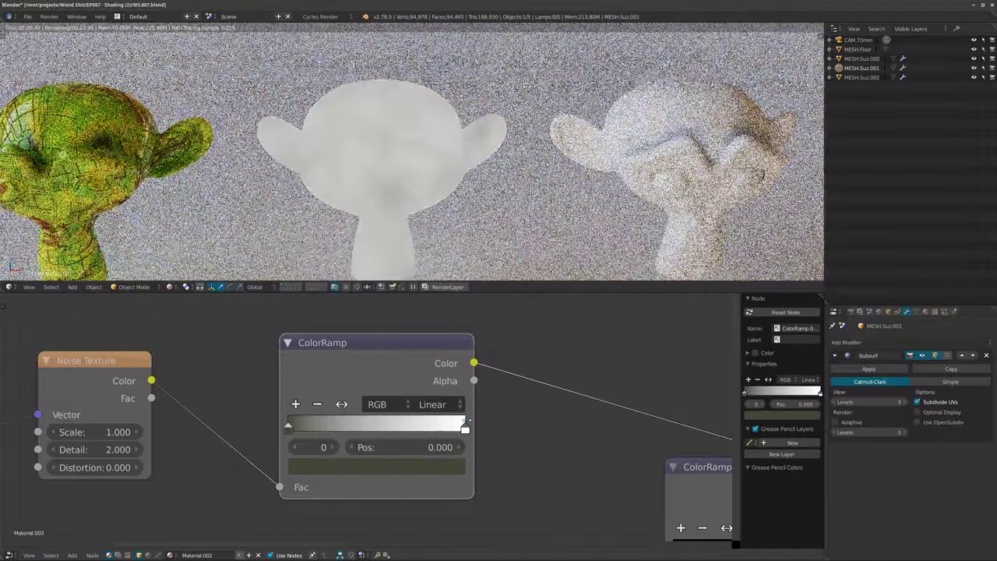
click(465, 429)
click(438, 466)
drag(345, 295, 333, 284)
Brighten the olive stop to R 0.261, G 0.251, B 0.093, place it at position 0.351, and pull the green stop inward.
drag(289, 429, 337, 427)
click(334, 467)
drag(338, 306, 338, 304)
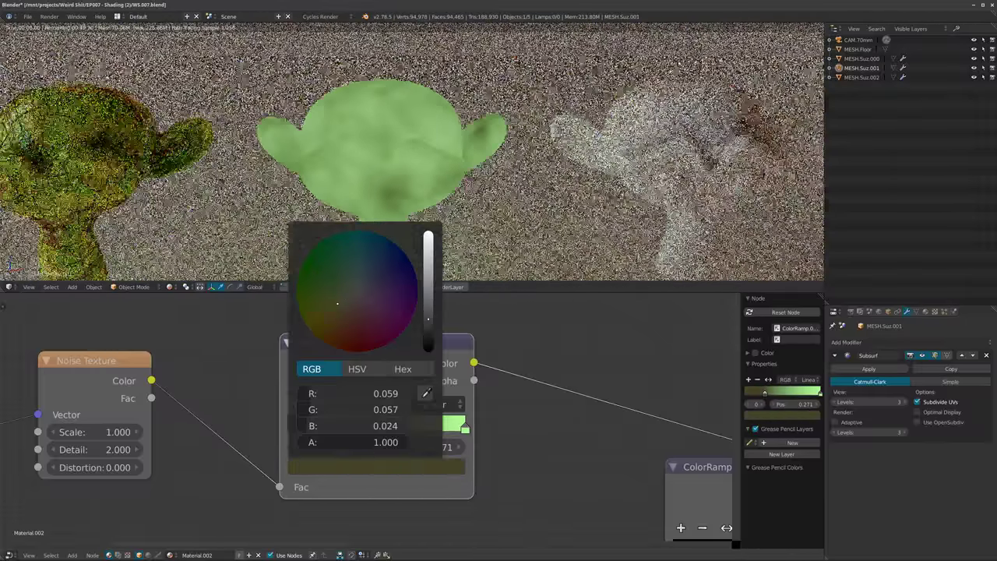
drag(428, 318, 429, 285)
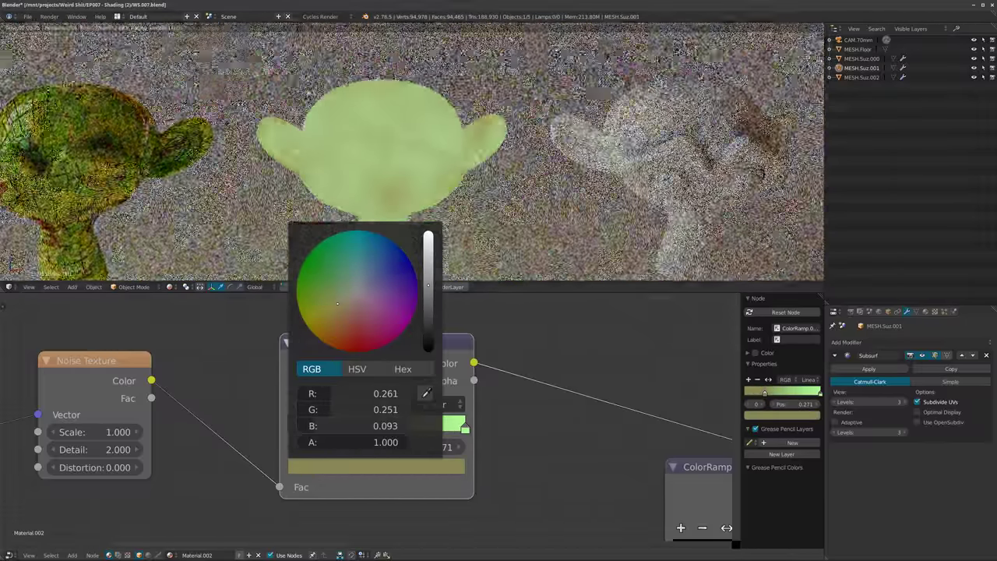
drag(468, 433, 418, 432)
drag(325, 430, 339, 432)
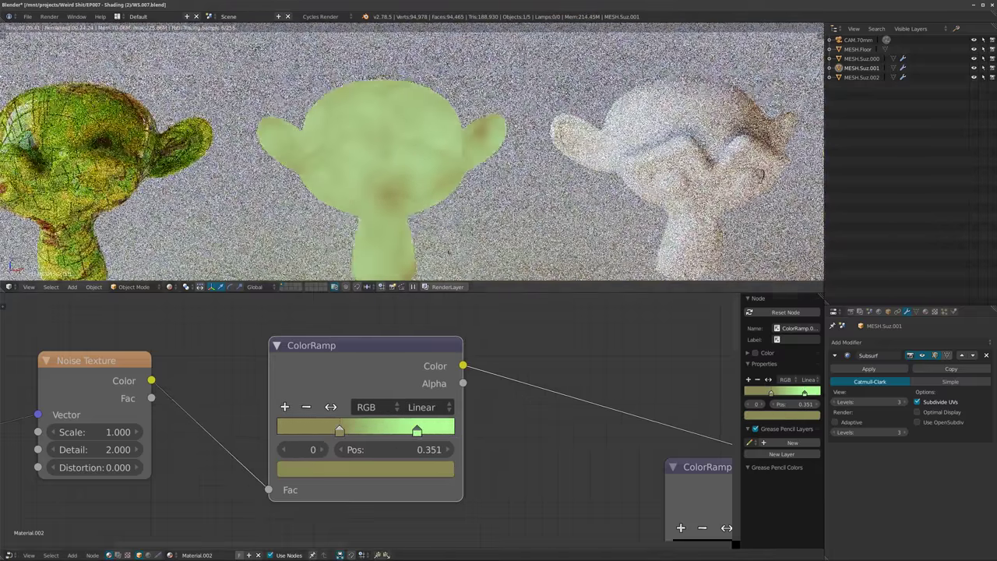
View the head from a slight angle and shift the Geometry node a little closer to the Noise Texture's level.
middle_drag(302, 106, 327, 103)
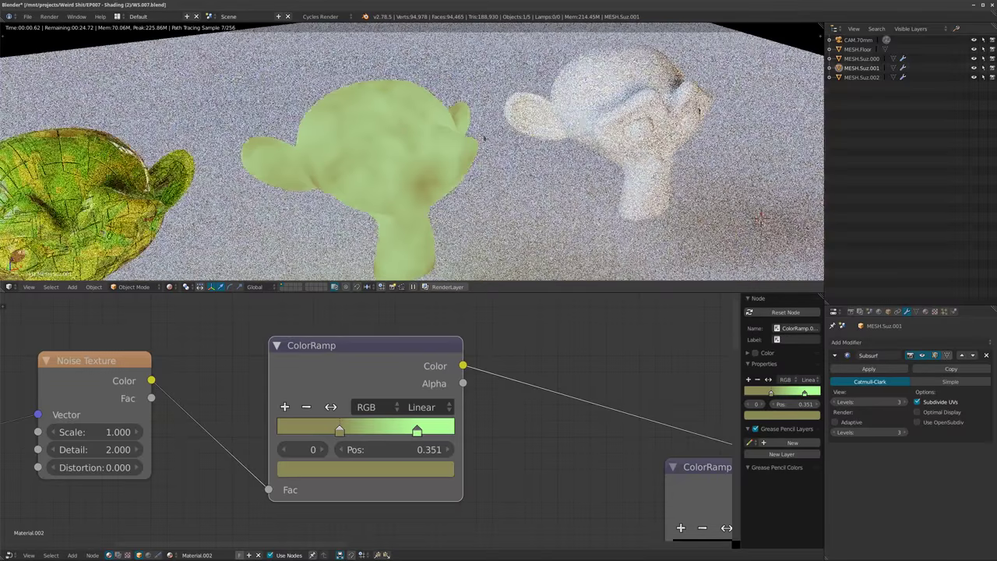
middle_drag(245, 380, 440, 371)
scroll(436, 372, down, 8)
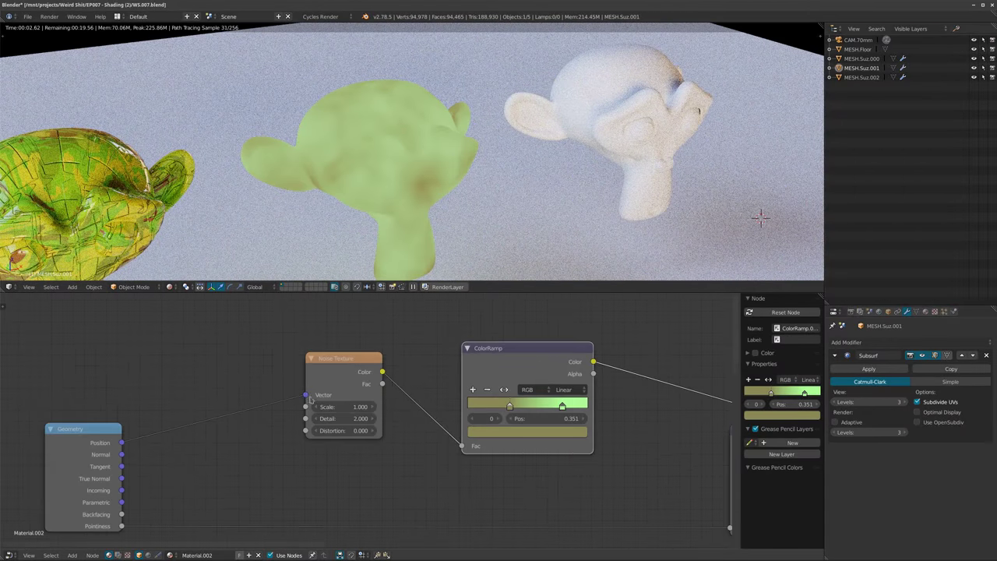
mouse_move(120, 454)
mouse_down()
mouse_move(134, 430)
mouse_move(129, 437)
mouse_up()
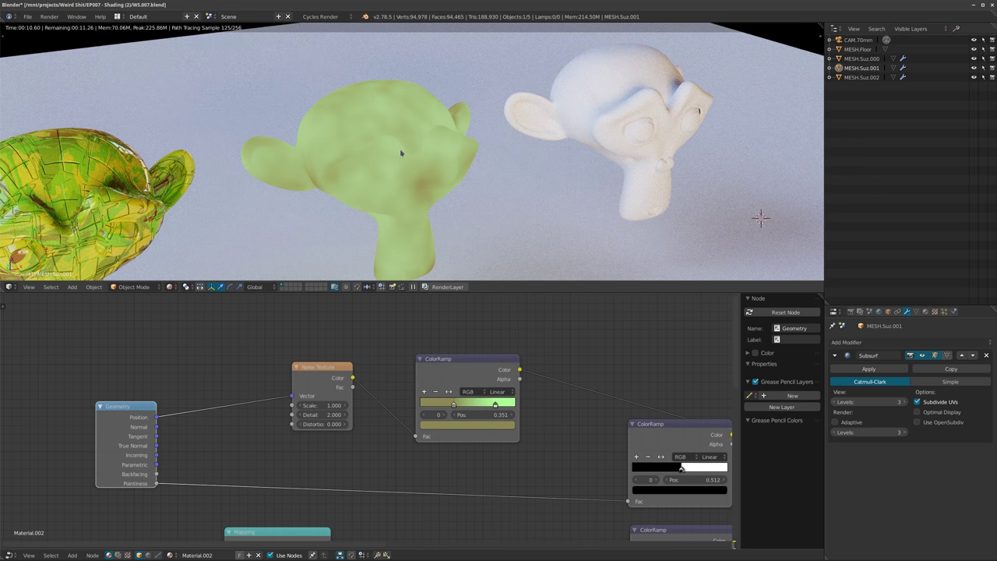
Assign Material.002 to the third monkey head, MESH.Suz.002, to compare its noise pattern with the middle head's.
shift+middle_drag(402, 155, 396, 136)
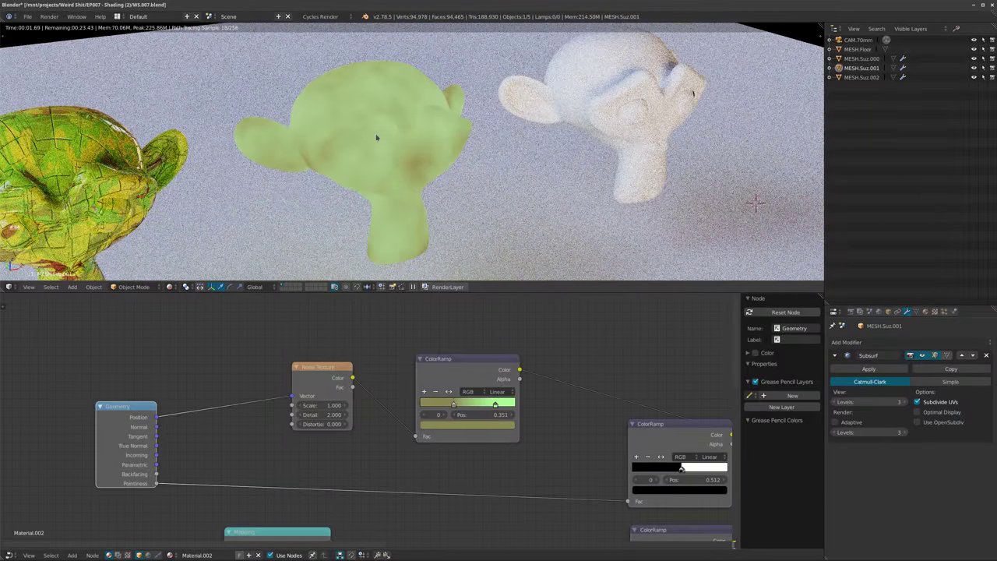
scroll(350, 336, down, 2)
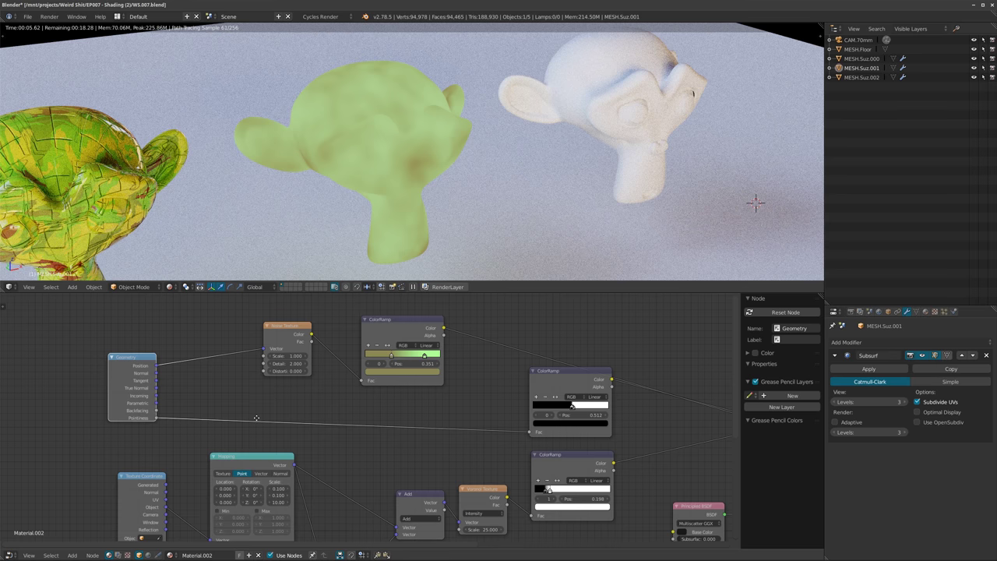
scroll(257, 419, down, 1)
scroll(194, 414, up, 1)
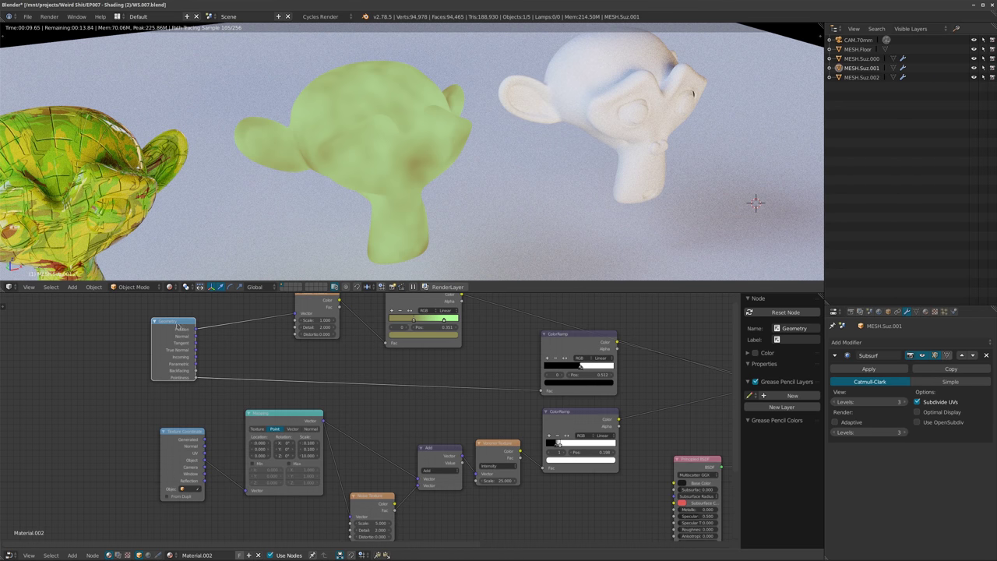
middle_drag(394, 385, 359, 432)
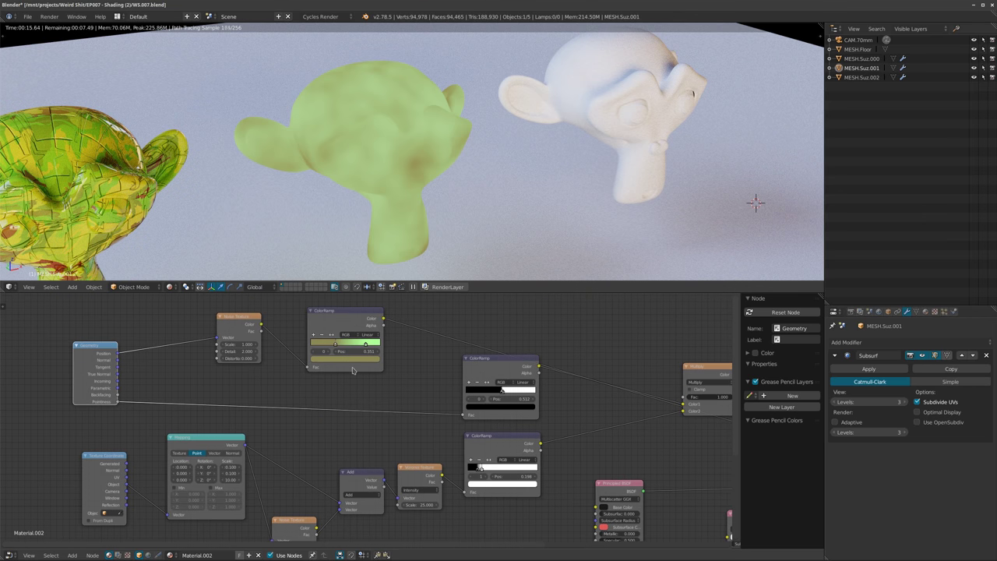
right_click(615, 190)
click(170, 555)
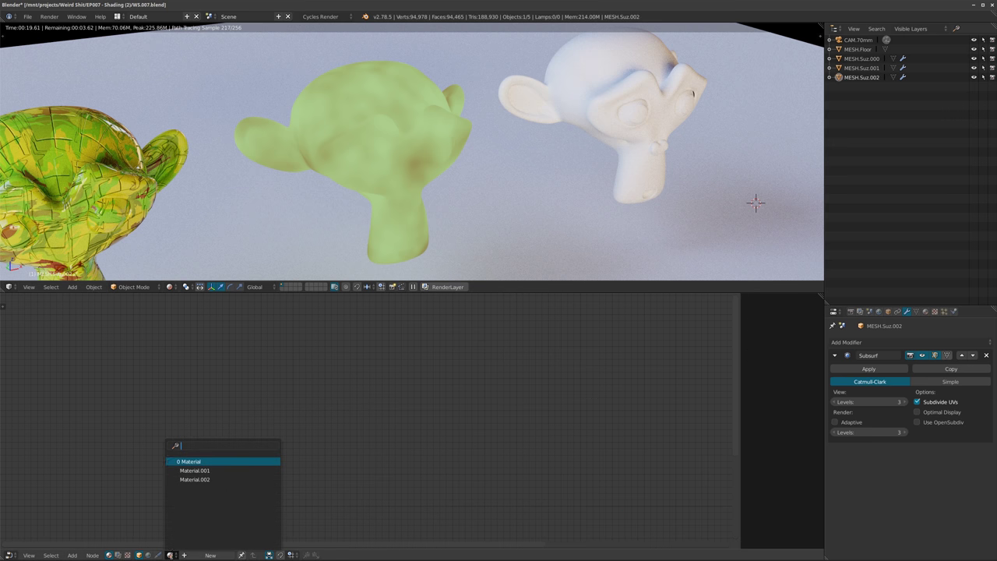
click(195, 479)
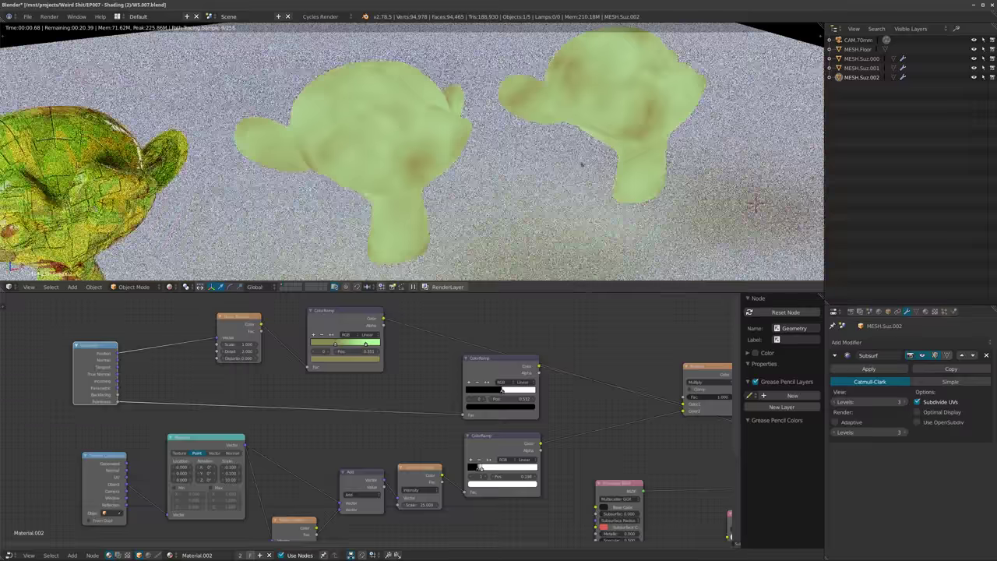
scroll(643, 133, up, 3)
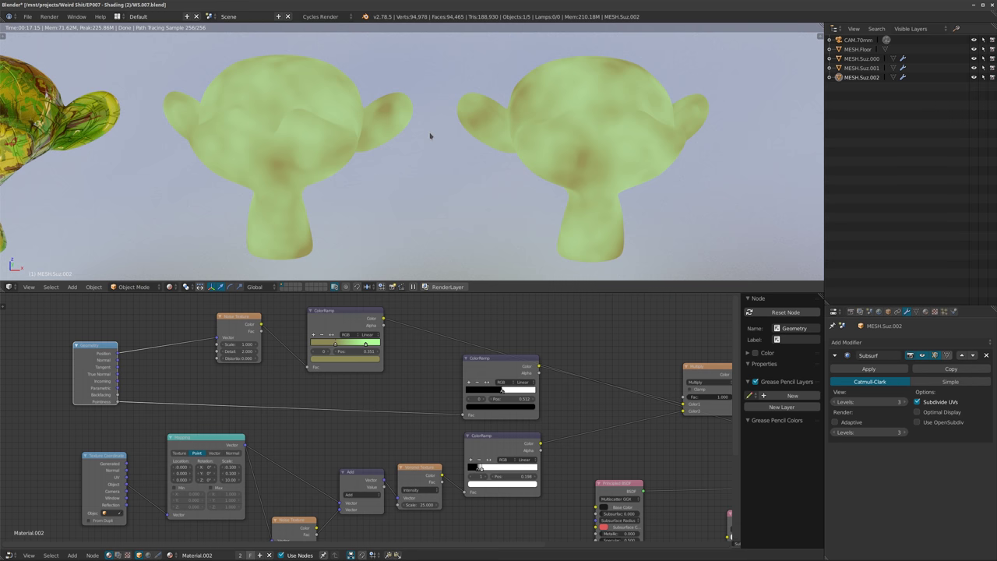
Move the Multiply node higher up in the node tree and reconnect the Mix Shader to the Material Output.
drag(706, 368, 701, 322)
middle_drag(526, 325, 431, 300)
scroll(430, 300, down, 2)
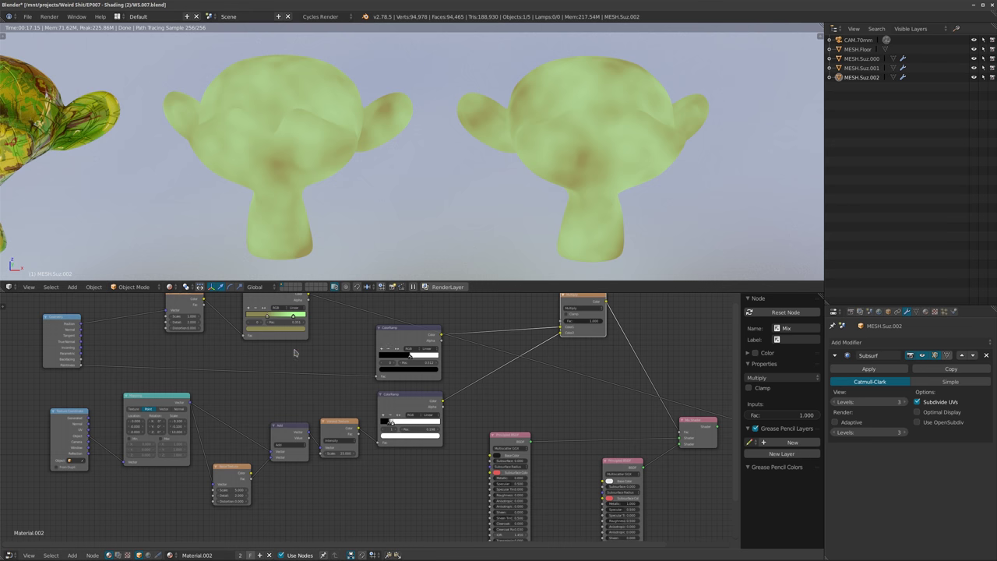
scroll(266, 372, down, 2)
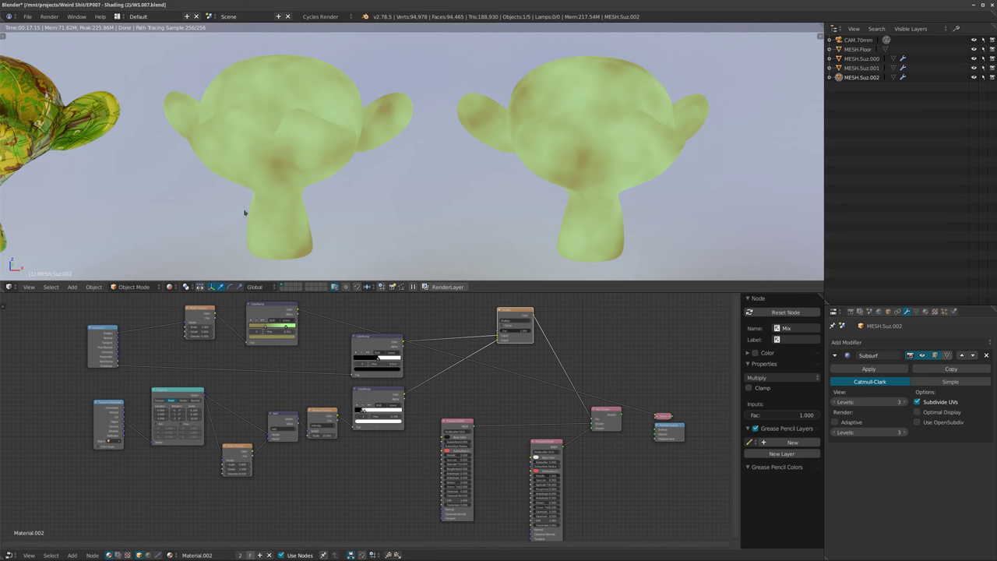
right_click(259, 138)
ctrl+shift+click(606, 423)
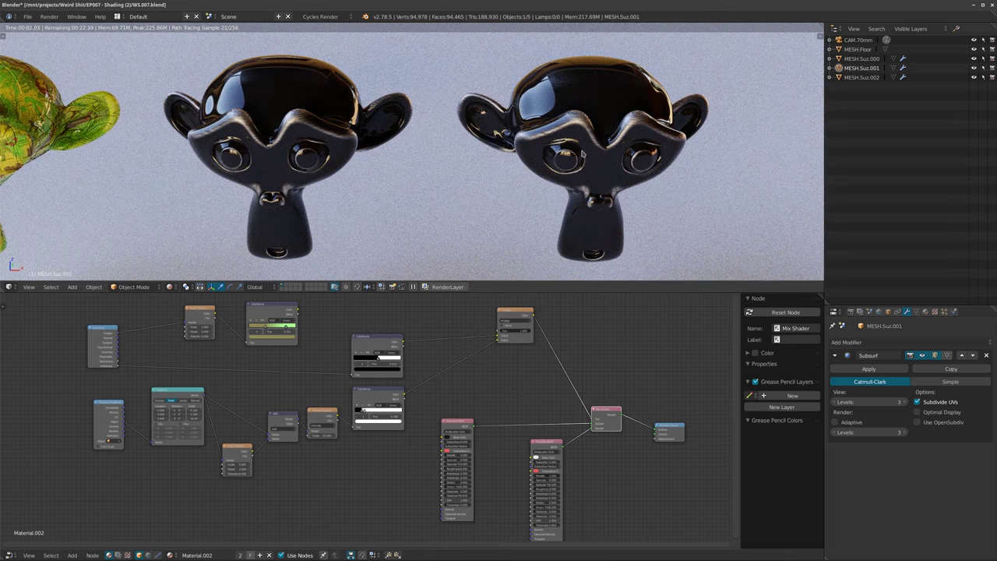
Unlink Material.002 from the third monkey head and create a new material for it.
click(269, 554)
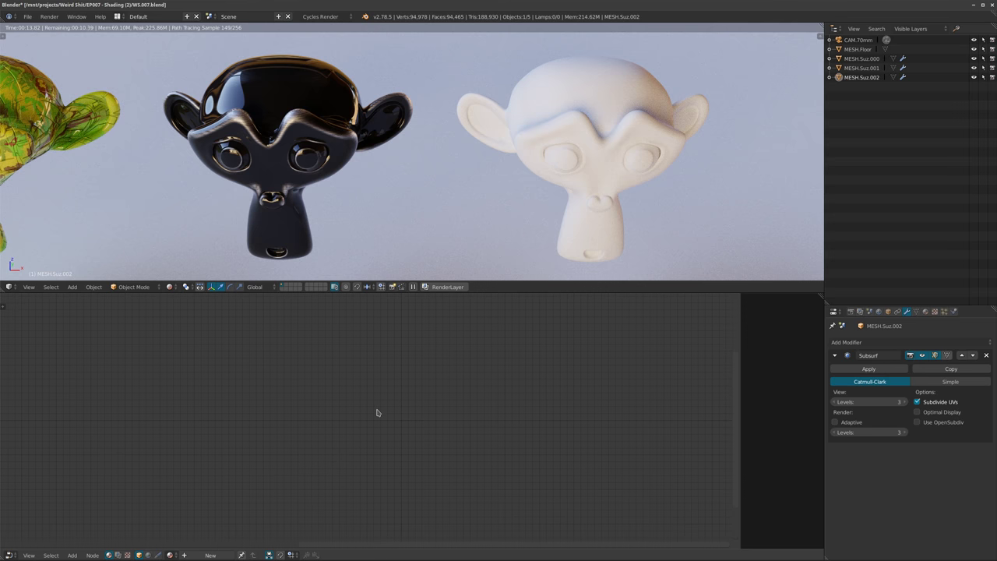
key(shift+a)
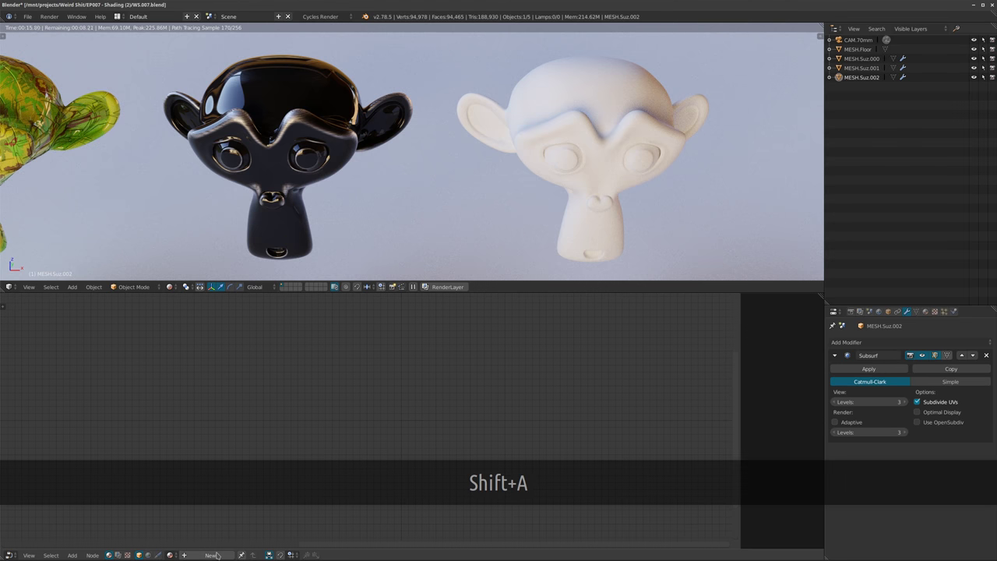
click(213, 555)
Line up the new material's Diffuse BSDF and Material Output nodes in a row with a wider gap between them.
drag(369, 348, 342, 429)
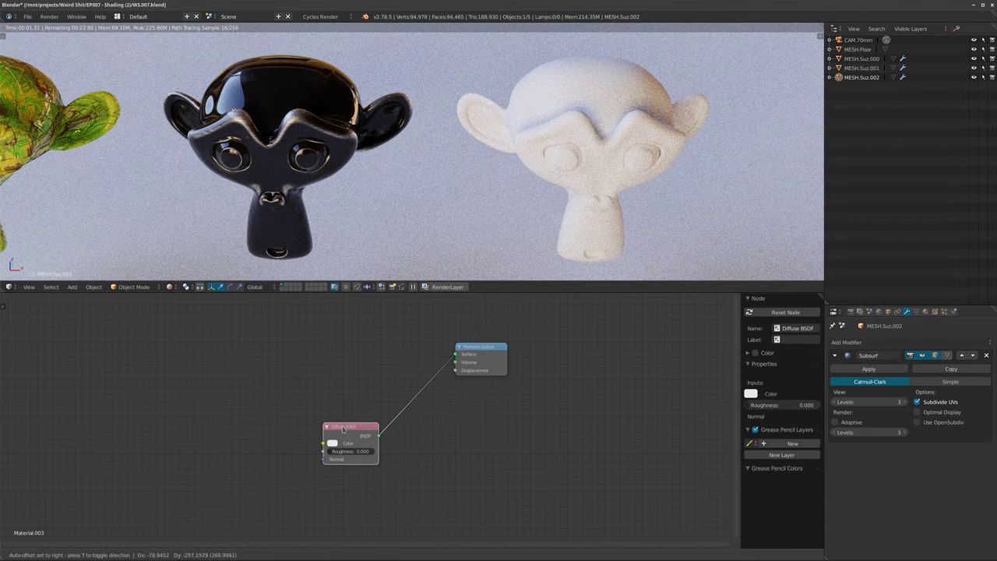
drag(475, 347, 475, 430)
middle_drag(323, 417, 393, 388)
scroll(393, 388, up, 3)
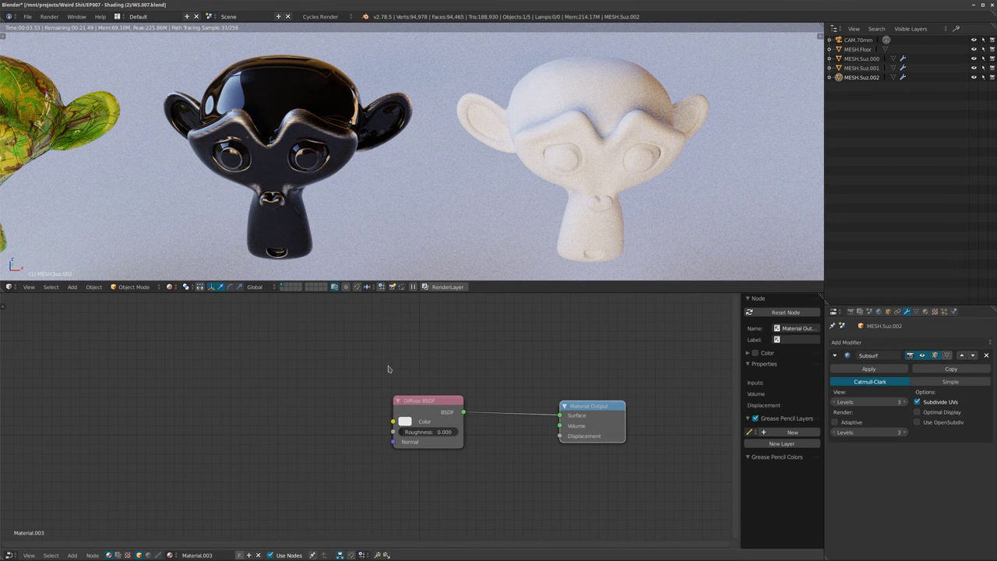
scroll(296, 367, down, 2)
middle_drag(329, 358, 363, 384)
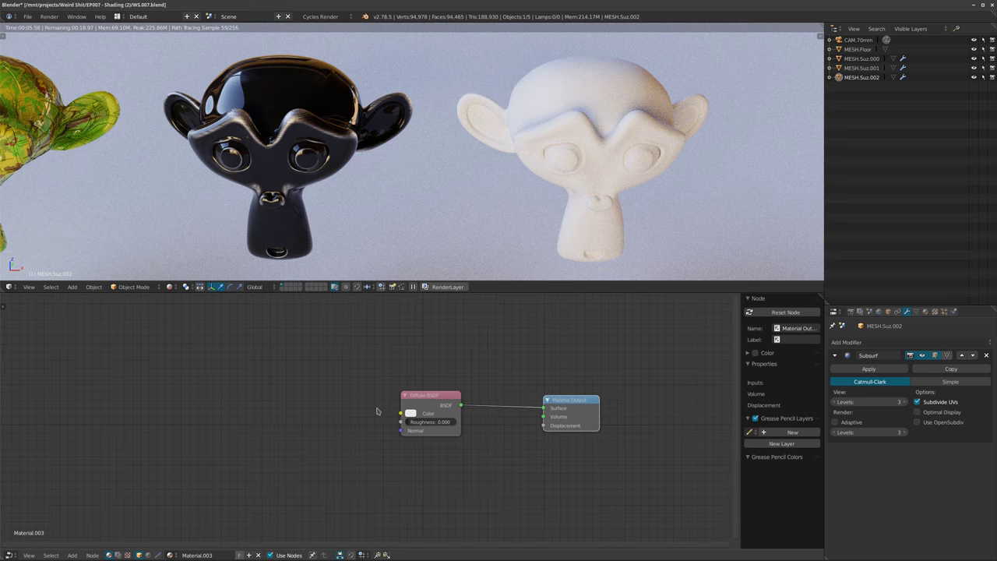
drag(429, 402, 365, 403)
scroll(471, 189, down, 1)
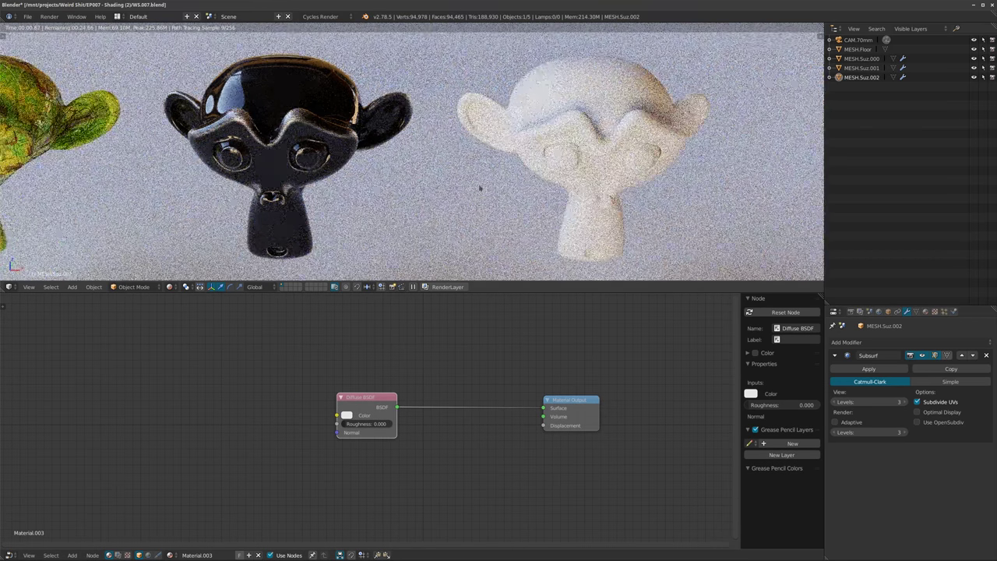
View the scene through the camera and set the third head's Diffuse BSDF color to red.
key(KP_0)
scroll(391, 189, up, 2)
scroll(391, 189, down, 2)
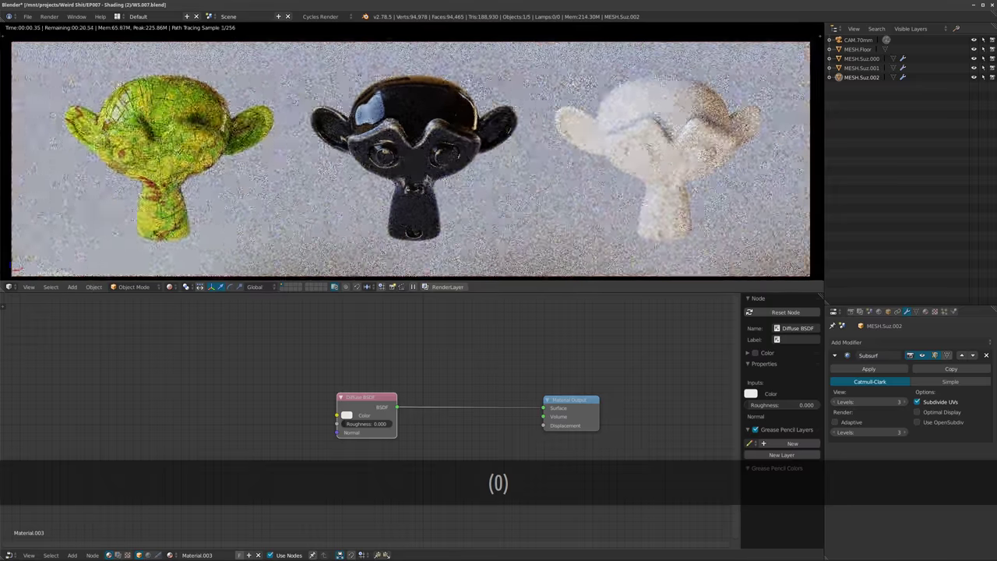
ctrl+middle_drag(390, 190, 393, 187)
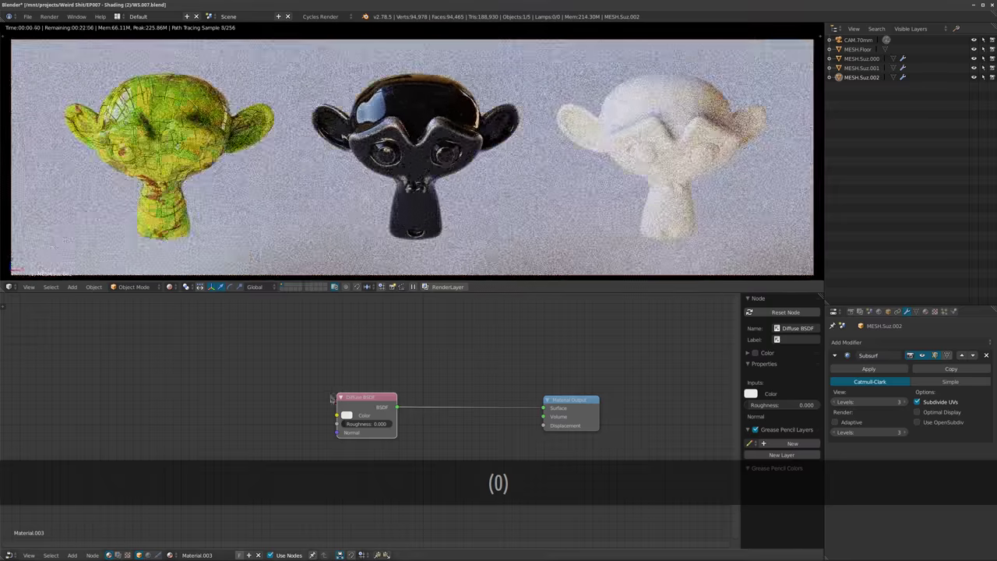
click(346, 415)
click(376, 357)
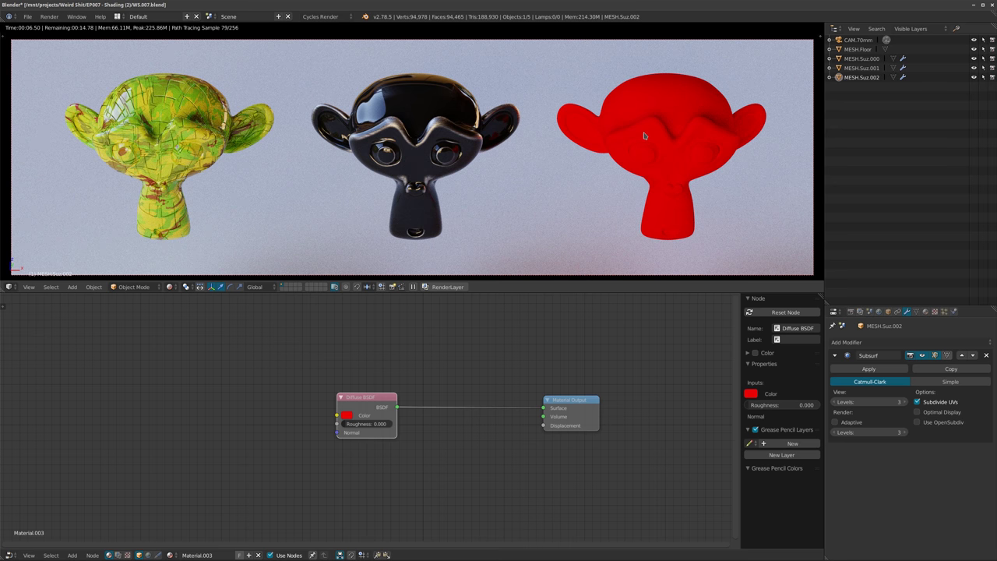
Add a Mix Shader on the link between the Diffuse BSDF and the Material Output, with the Diffuse BSDF moved farther from the output.
middle_drag(379, 401, 430, 345)
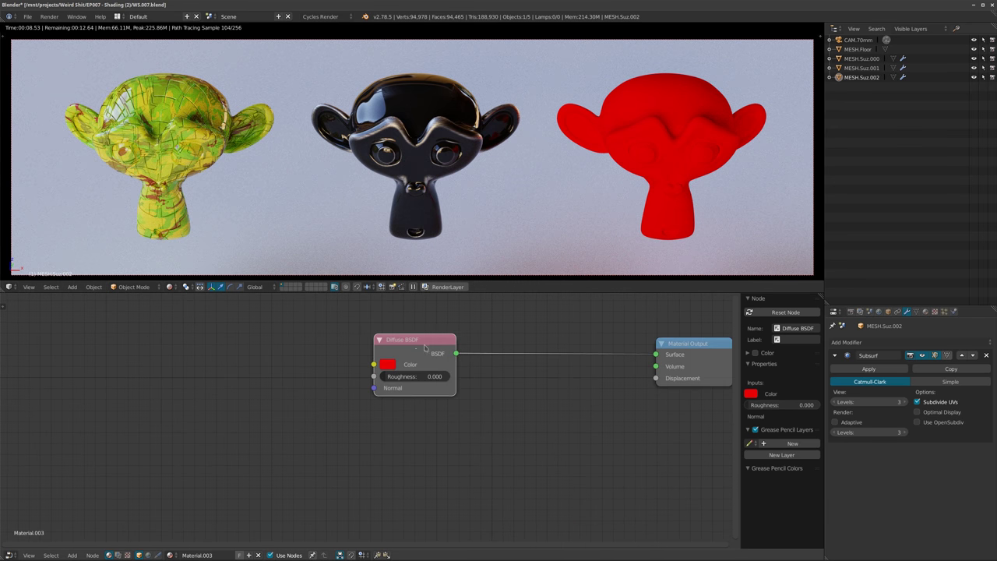
scroll(430, 359, up, 2)
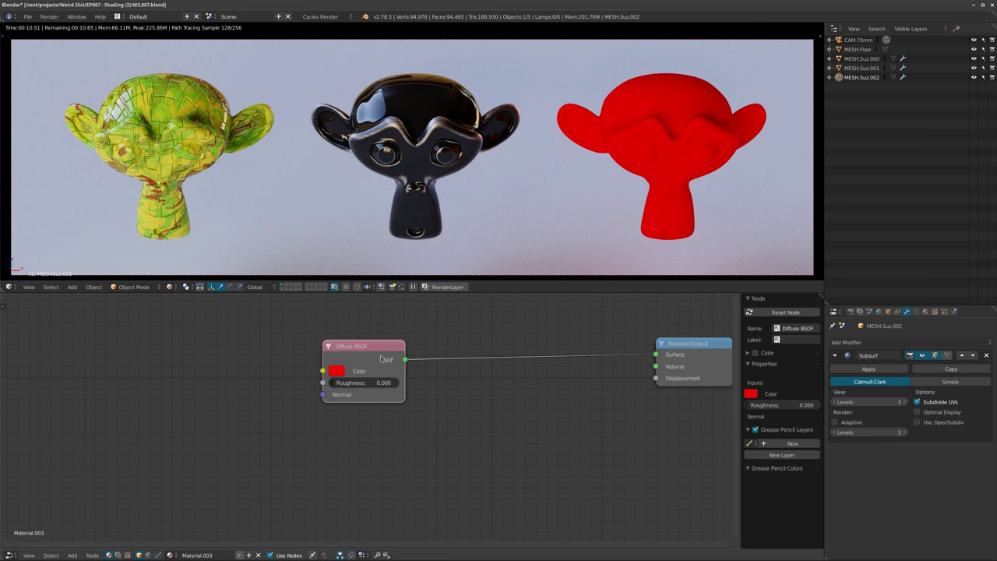
key(shift+a)
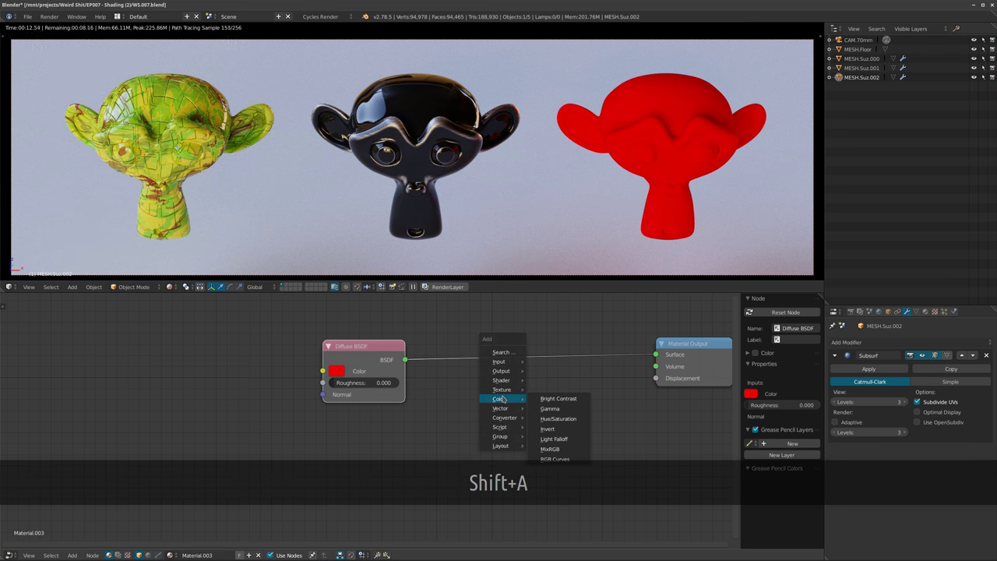
mouse_move(505, 380)
click(562, 289)
click(474, 341)
Add a Light Path node and place it above and to the left of the Diffuse BSDF.
middle_drag(376, 313, 394, 373)
key(shift+a)
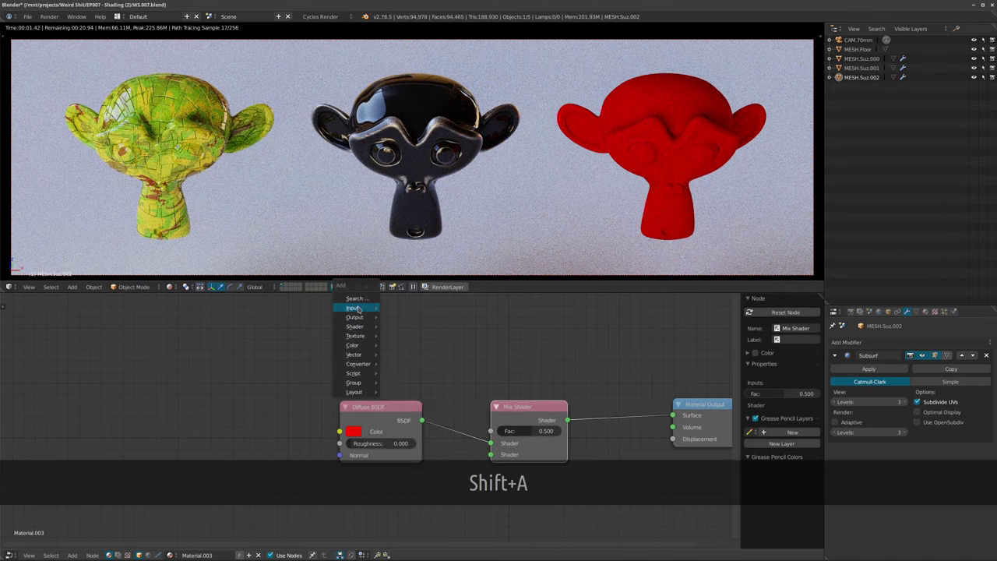
mouse_move(366, 308)
click(416, 386)
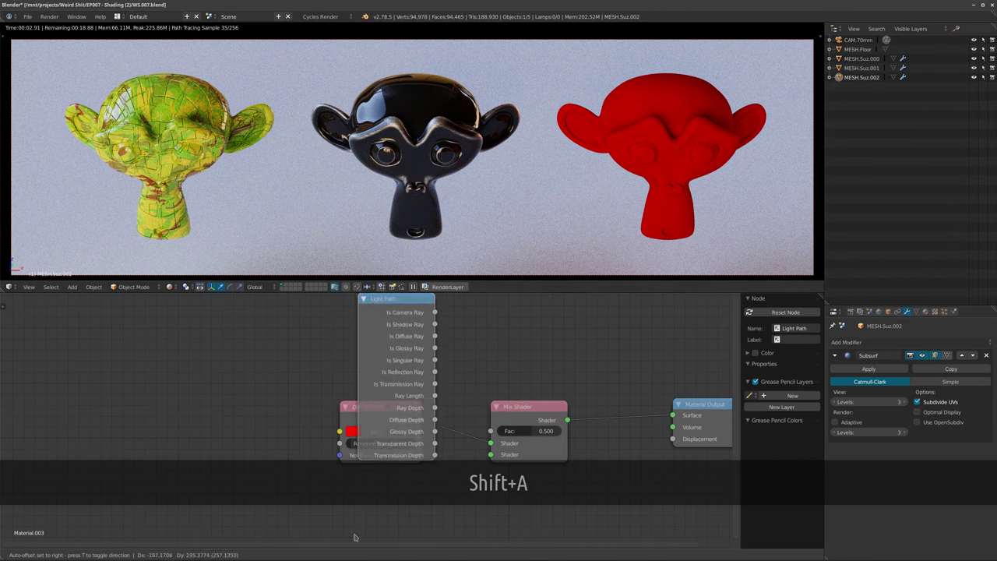
click(340, 479)
middle_drag(347, 403, 337, 496)
scroll(338, 496, down, 2)
drag(355, 438, 268, 420)
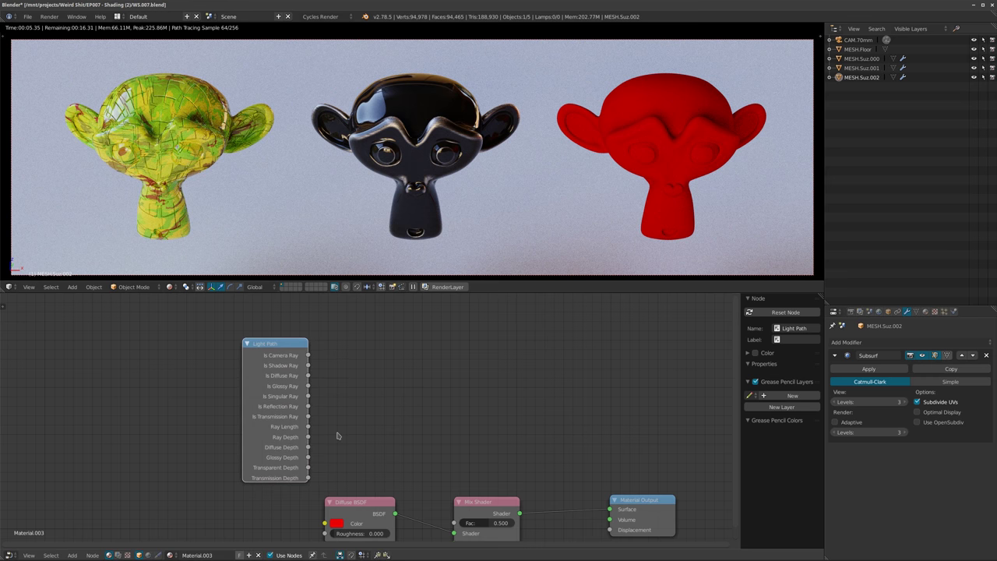
mouse_move(342, 396)
middle_down()
mouse_move(345, 369)
mouse_move(335, 405)
middle_up()
scroll(345, 369, down, 1)
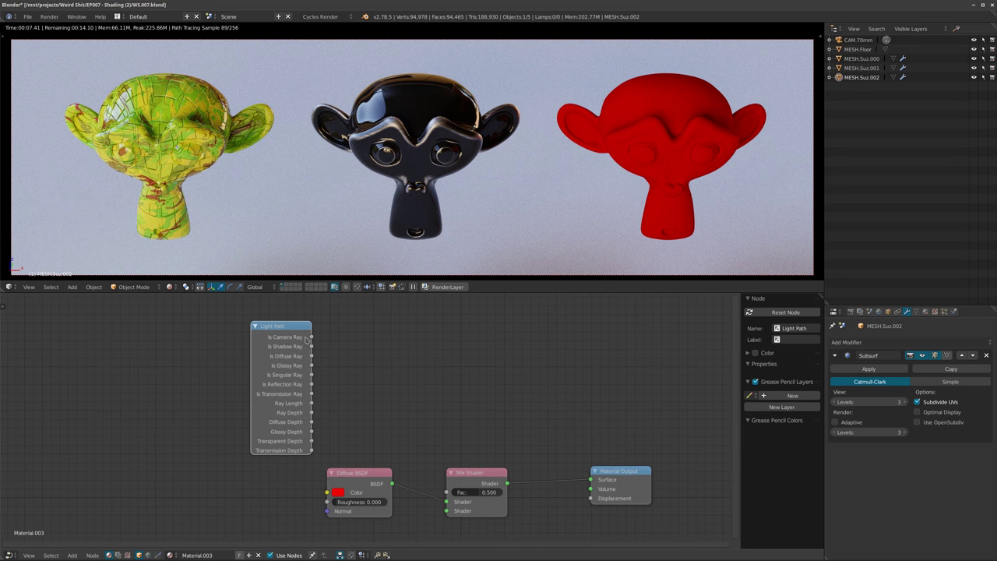
Connect the Light Path's Is Camera Ray output to the Mix Shader's Fac and spread the Diffuse BSDF and Mix Shader apart.
drag(313, 336, 446, 493)
middle_drag(458, 440, 479, 380)
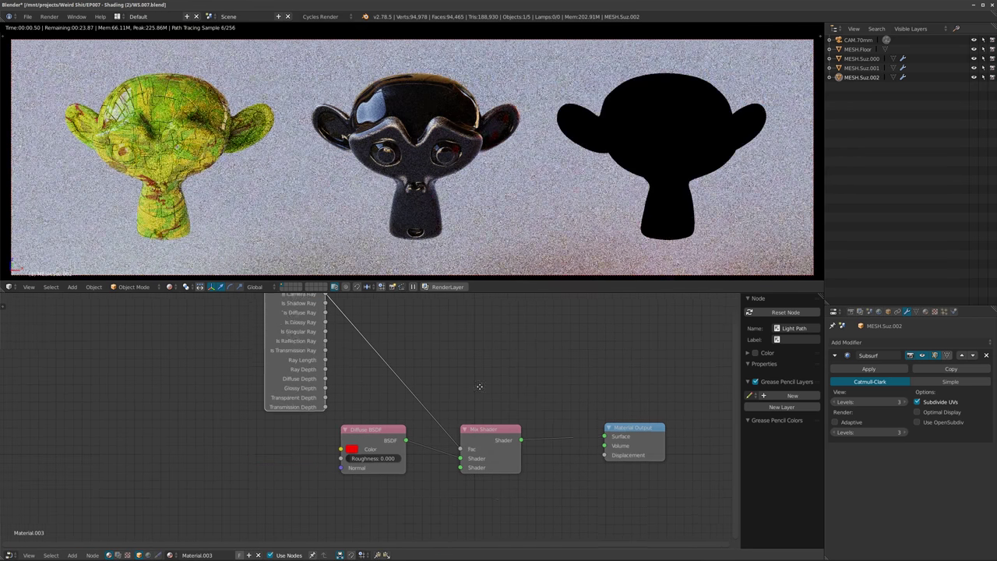
middle_drag(372, 380, 374, 387)
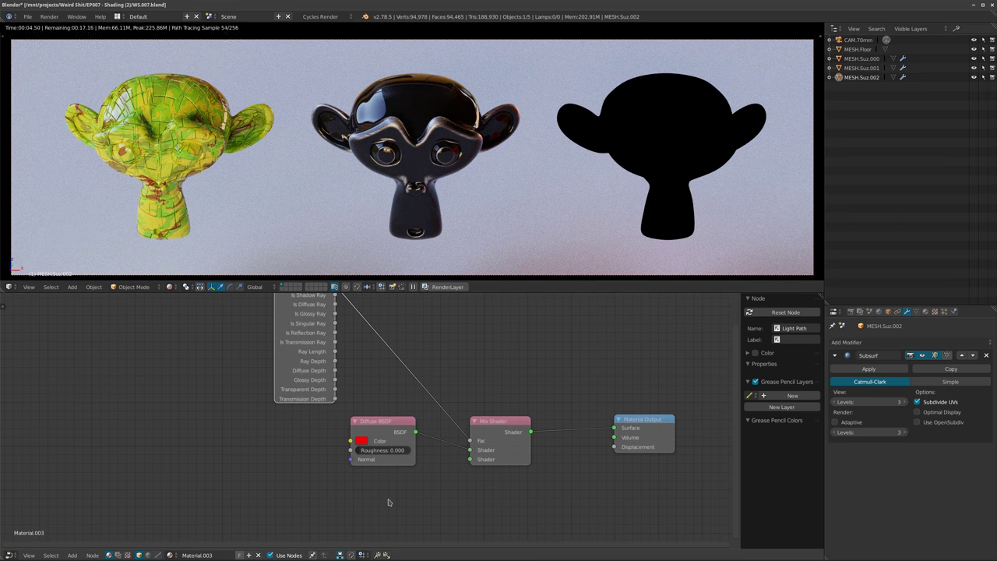
drag(366, 431, 359, 442)
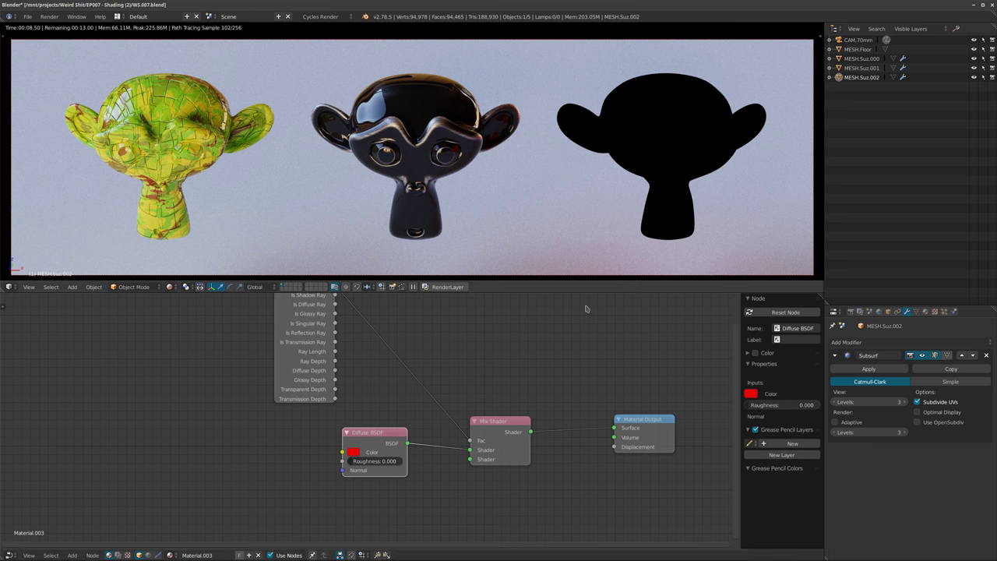
middle_drag(462, 488, 476, 462)
drag(520, 416, 544, 402)
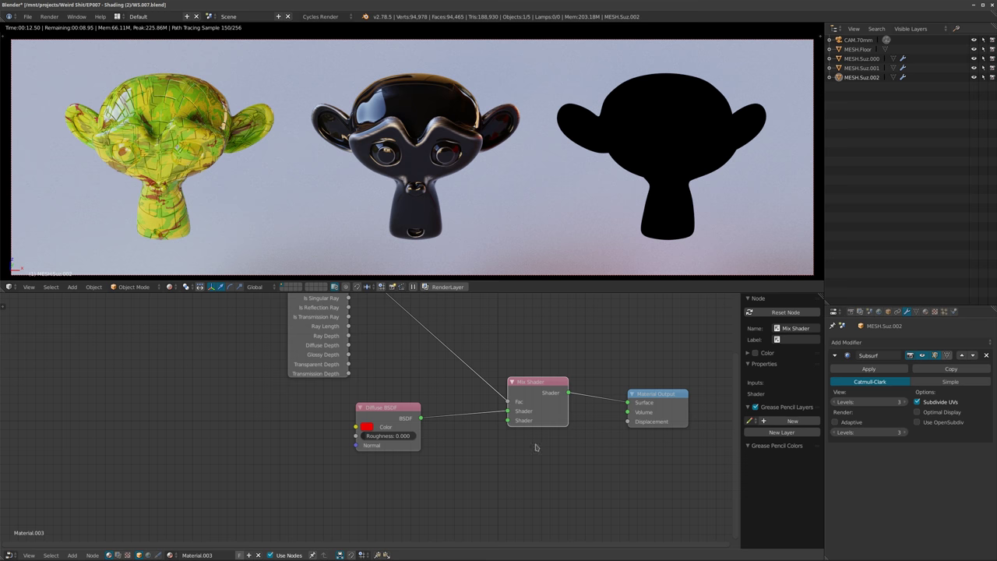
Add an Emission shader below the Diffuse BSDF and connect it to the Mix Shader's second Shader input.
key(shift+a)
mouse_move(427, 485)
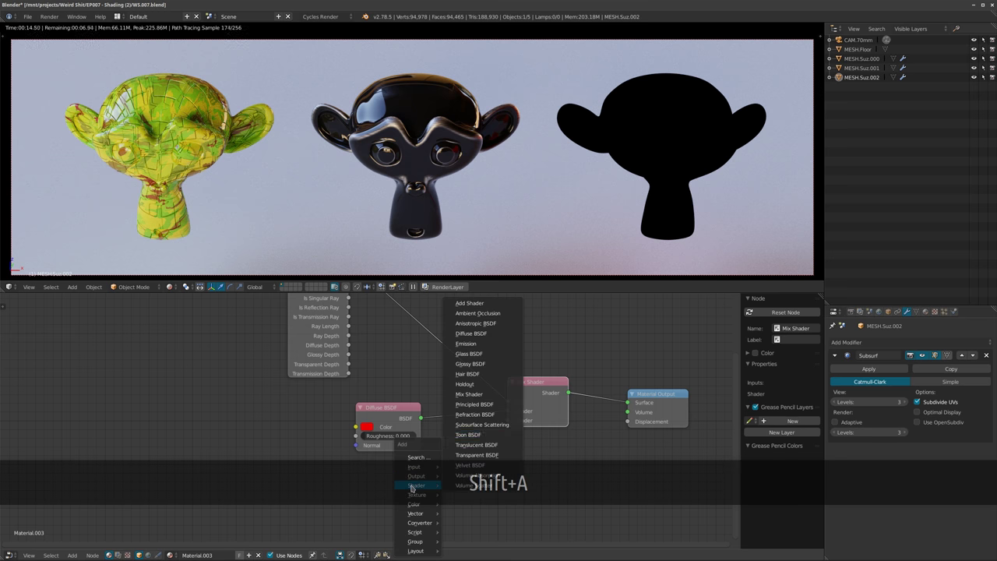
click(465, 343)
click(405, 475)
drag(411, 471, 507, 419)
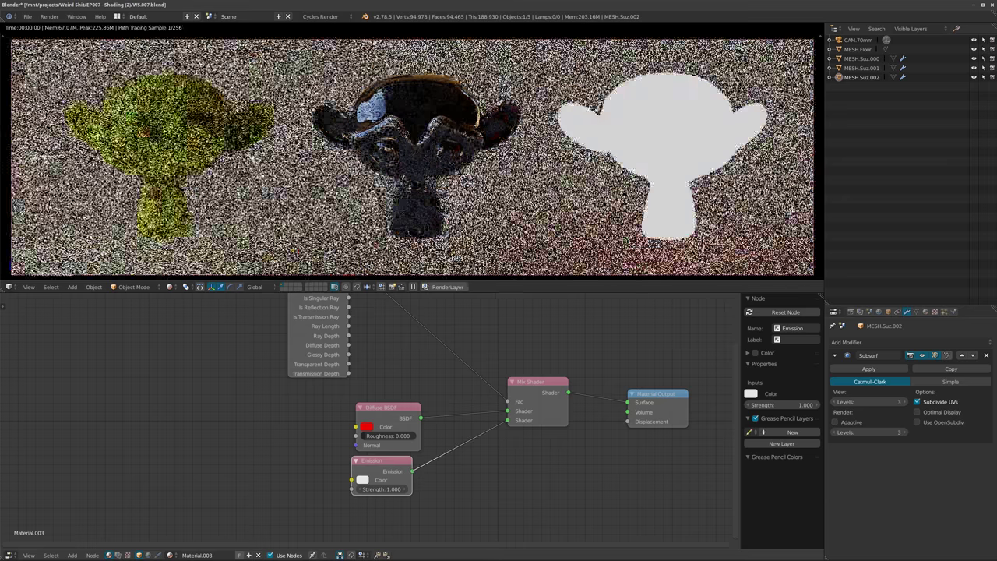
Set the Emission color to green and move the Diffuse BSDF slightly up, away from the Emission node.
click(362, 481)
drag(389, 389, 364, 371)
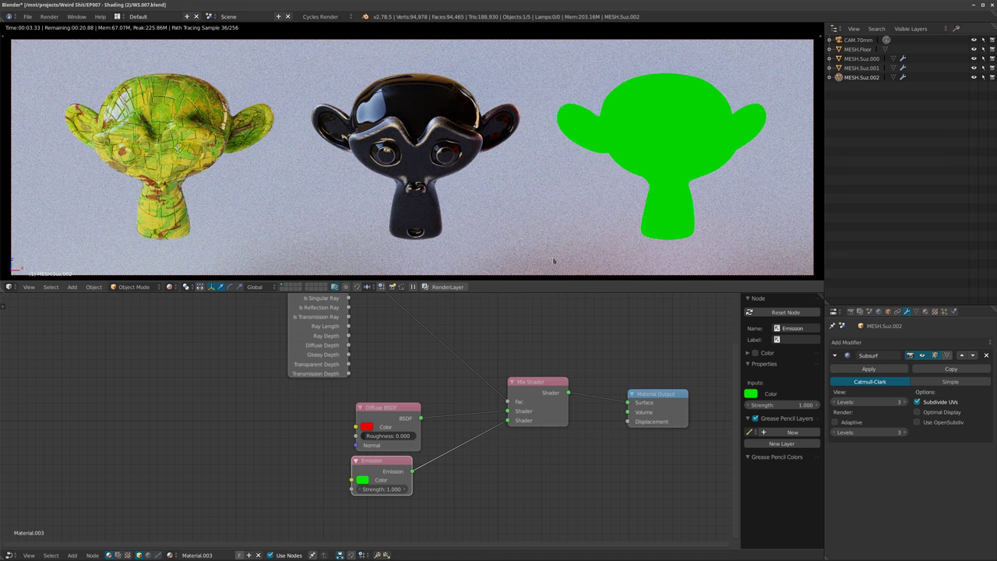
key(Home)
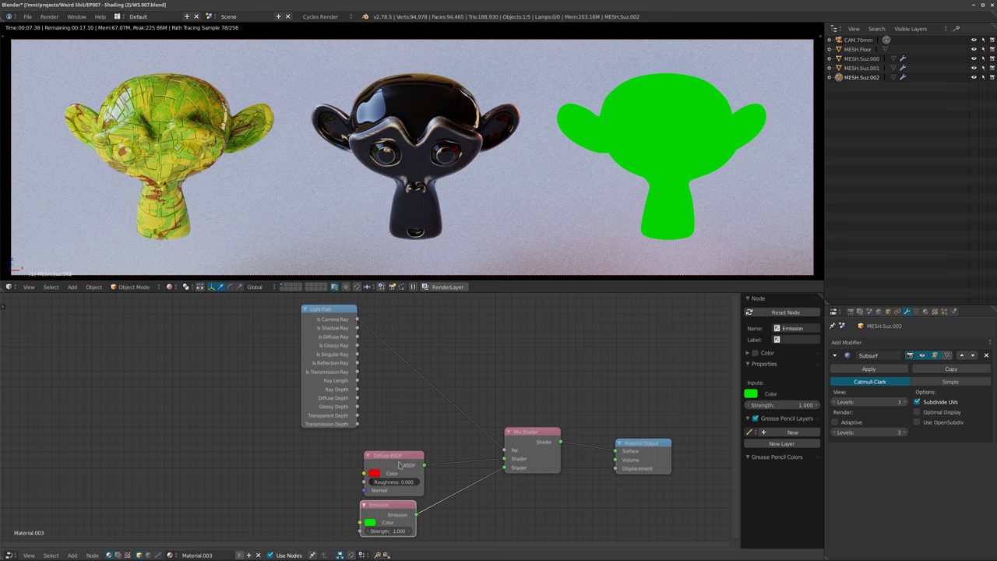
drag(399, 464, 397, 454)
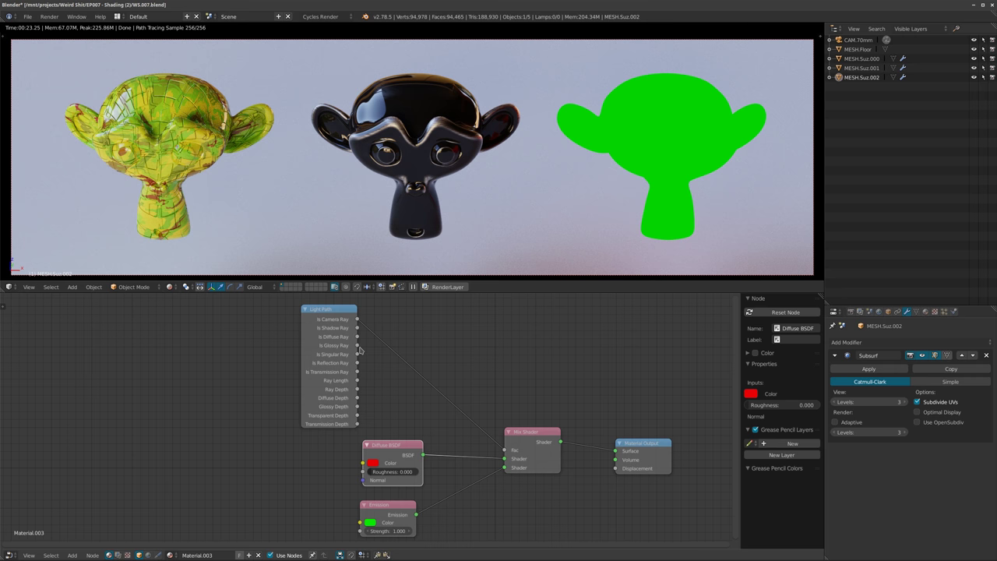
Drive the Mix Shader's Fac with the Light Path's Is Glossy Ray output and set the Emission strength to 5.
drag(356, 345, 506, 450)
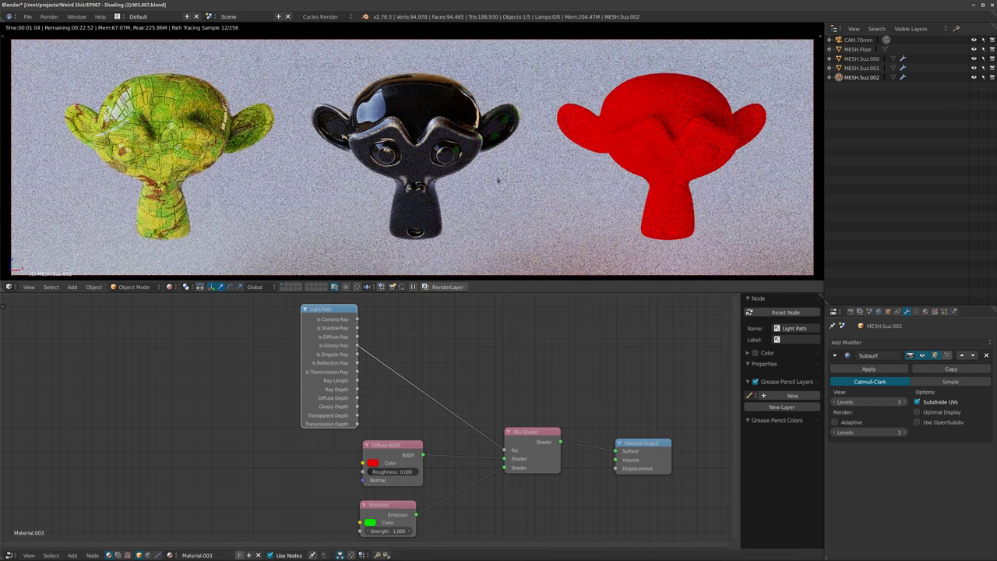
click(394, 531)
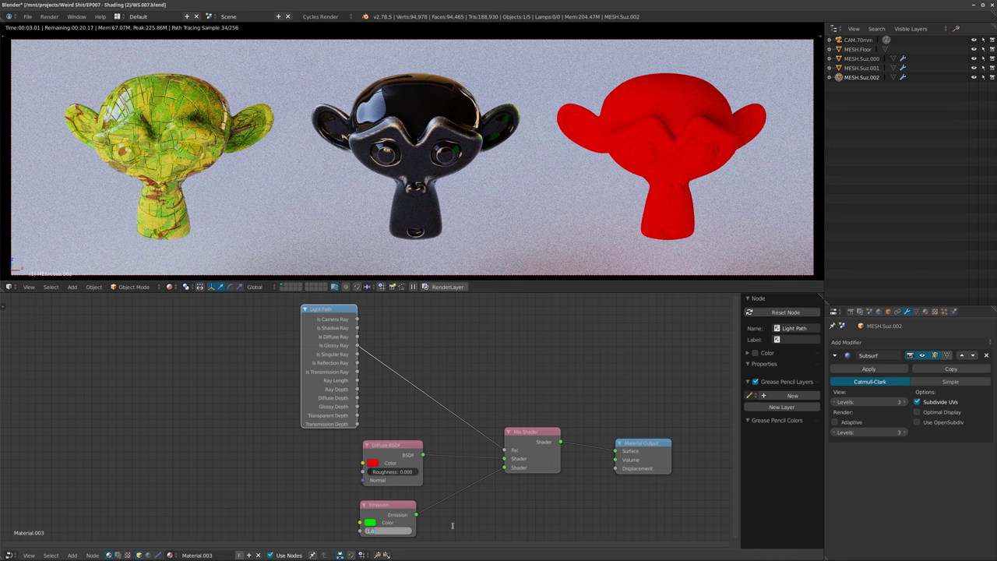
text(5)
key(Return)
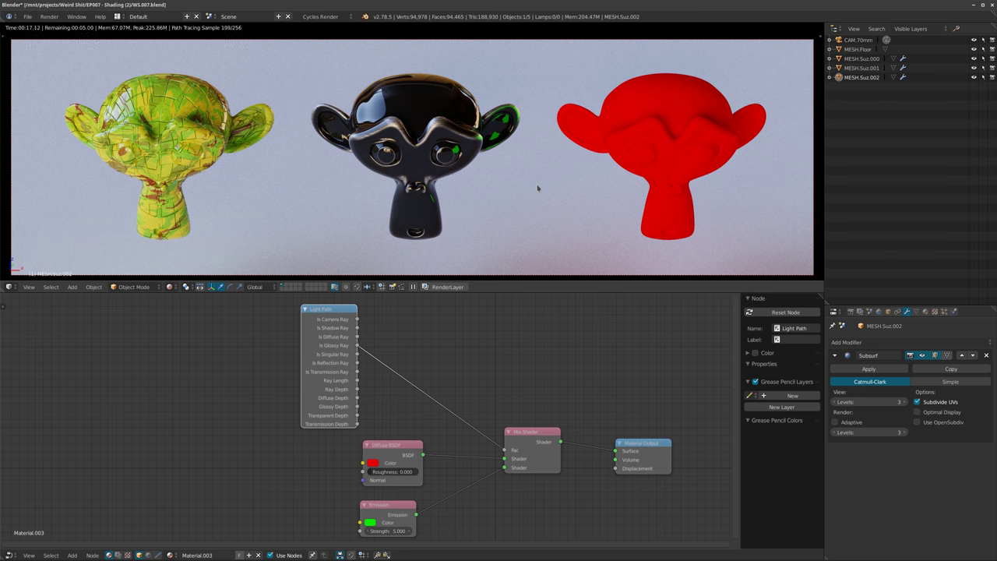
Add the mArchGlass node group above the Mix Shader.
middle_drag(433, 367, 347, 393)
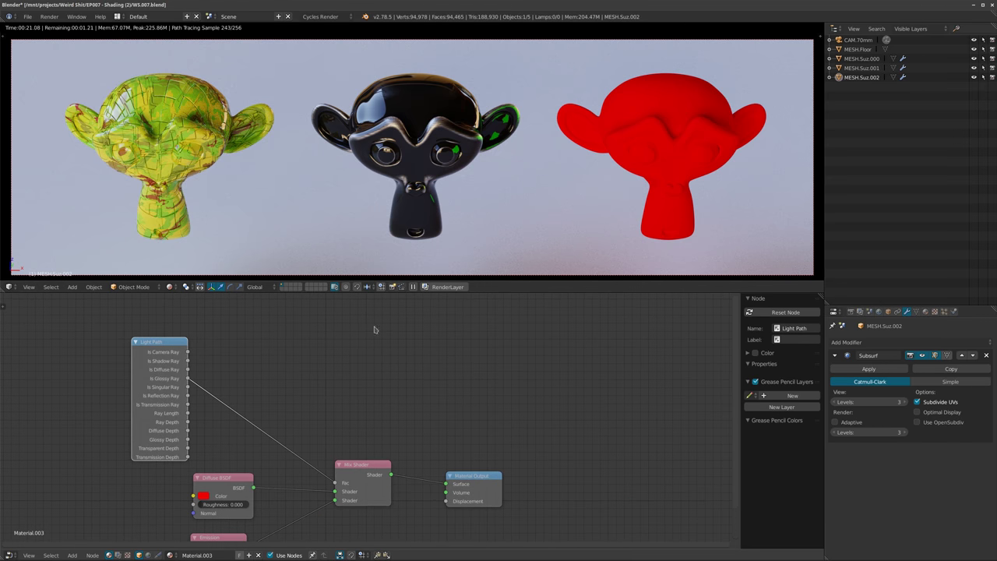
key(shift+a)
mouse_move(353, 371)
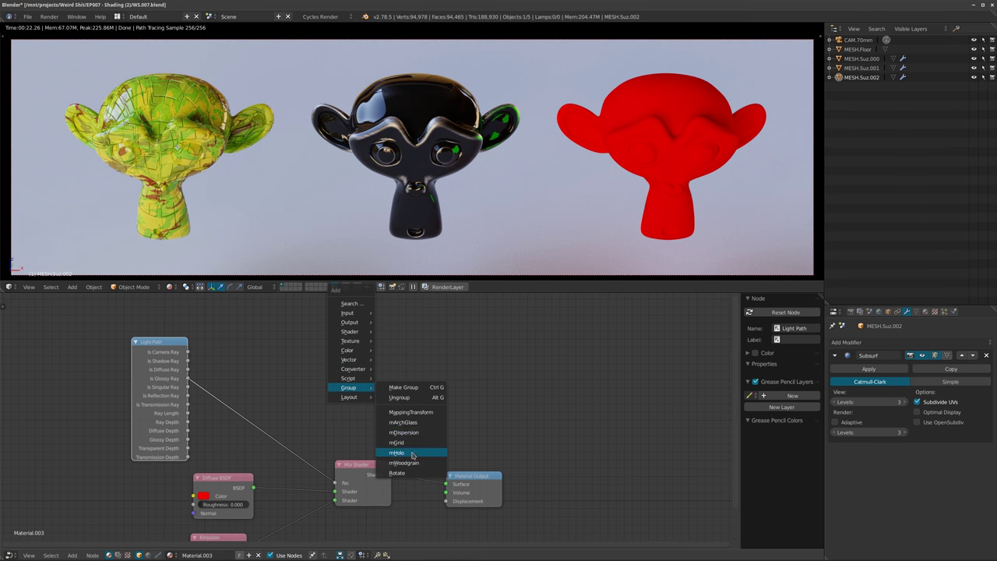
click(412, 422)
click(332, 380)
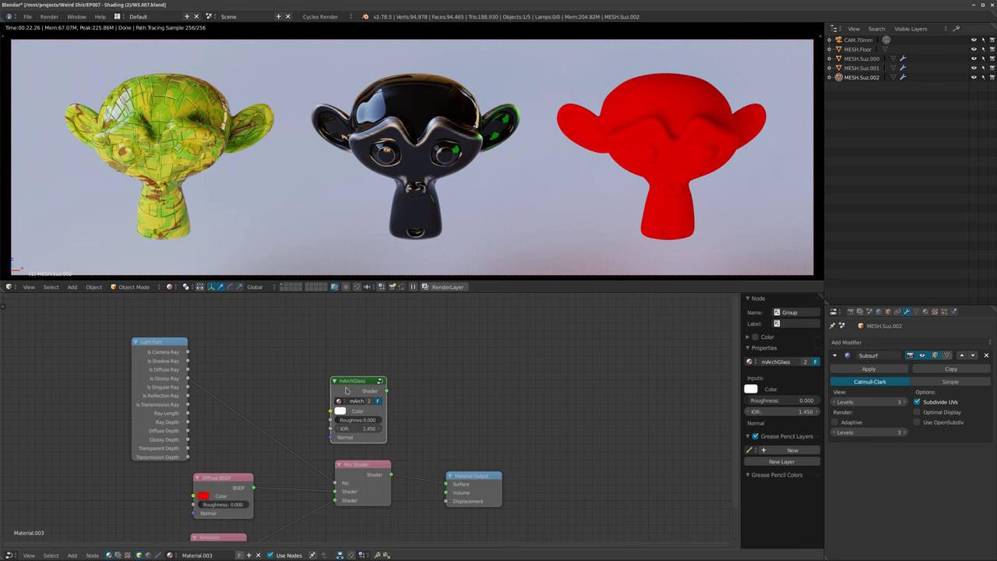
Examine the nodes inside the mArchGlass group and connect the group's Shader output to the Material Output's Surface.
key(Tab)
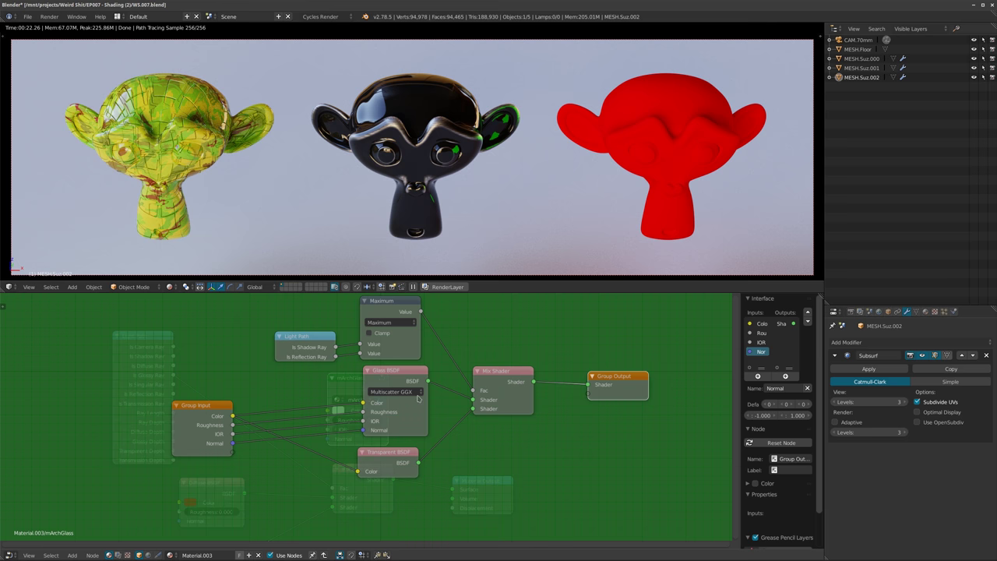
drag(383, 375, 459, 457)
key(Tab)
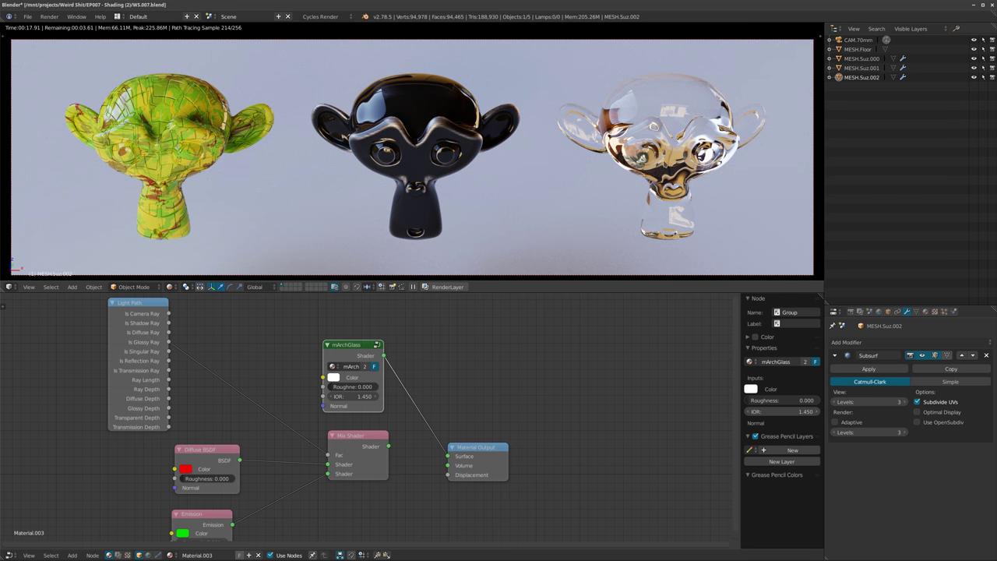
Add a Principled BSDF node above the Material Output.
key(shift+a)
mouse_move(439, 306)
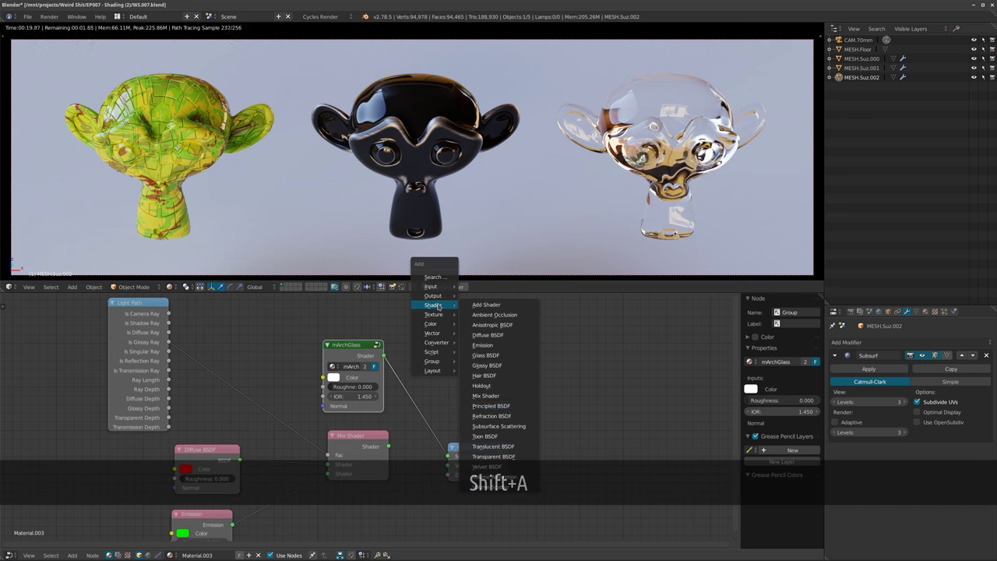
click(507, 408)
click(434, 442)
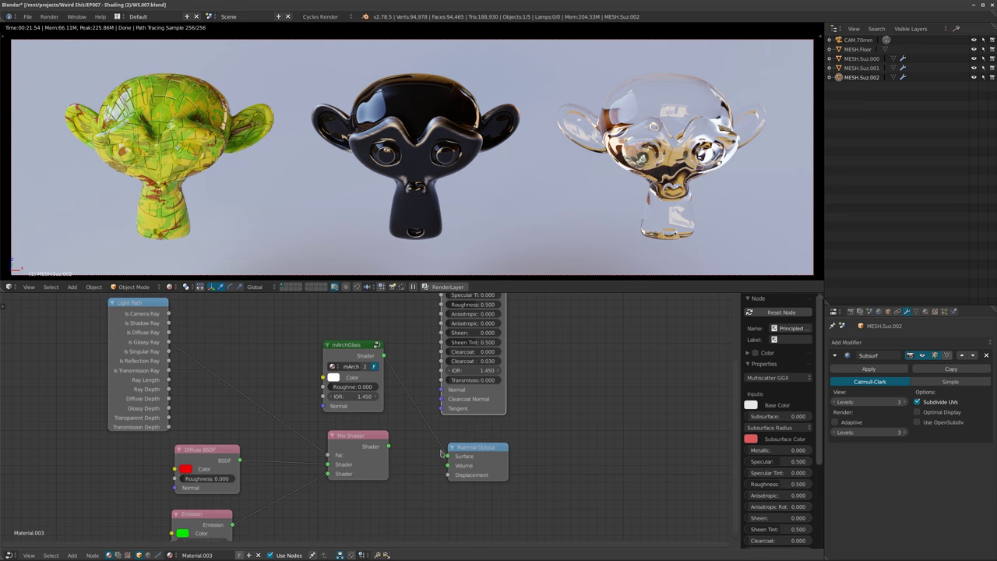
Set the Principled BSDF's Transmission to 1.000 and connect its BSDF output to the Material Output's Surface.
middle_drag(513, 378, 508, 425)
drag(453, 426, 500, 427)
middle_drag(520, 409, 518, 458)
scroll(518, 457, down, 3)
drag(503, 343, 470, 533)
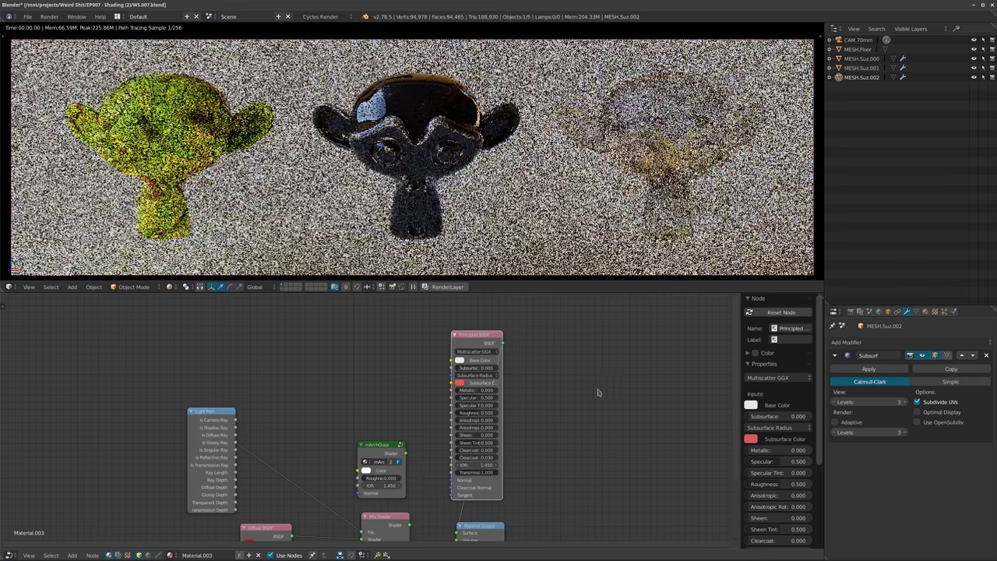
Set the Principled BSDF's Roughness to 0 and its Base Color to pure white.
click(478, 413)
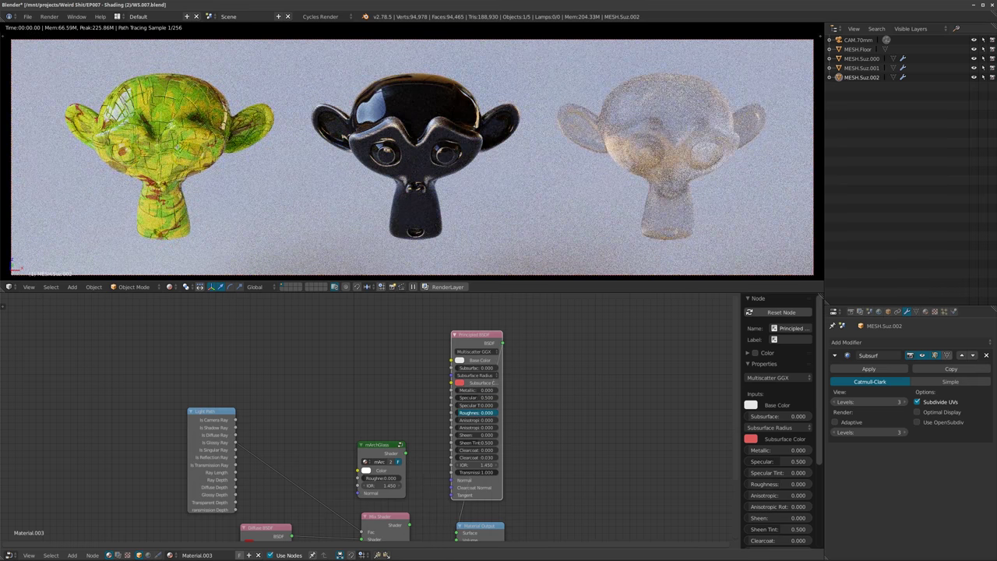
text(0)
key(Return)
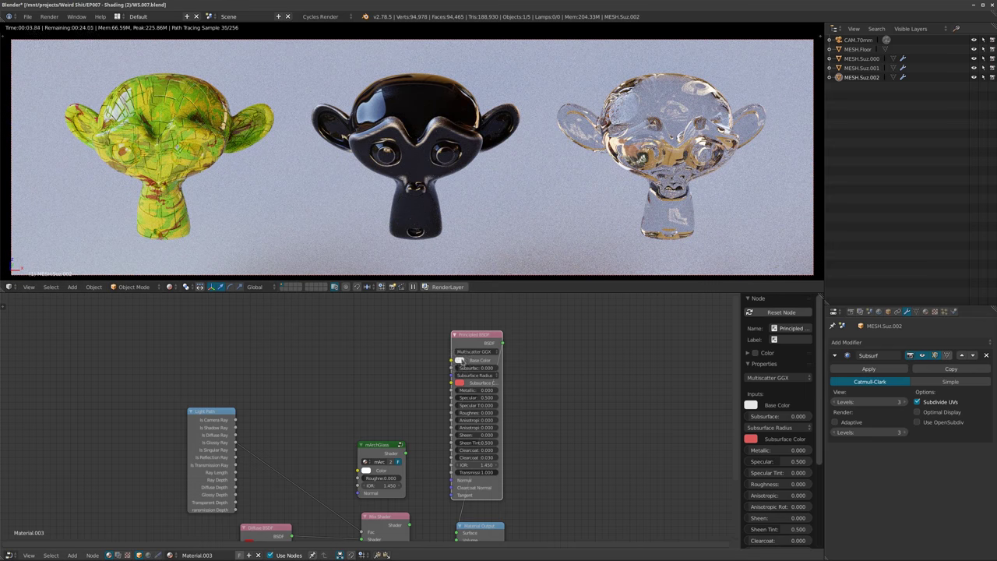
click(467, 359)
drag(515, 268, 516, 256)
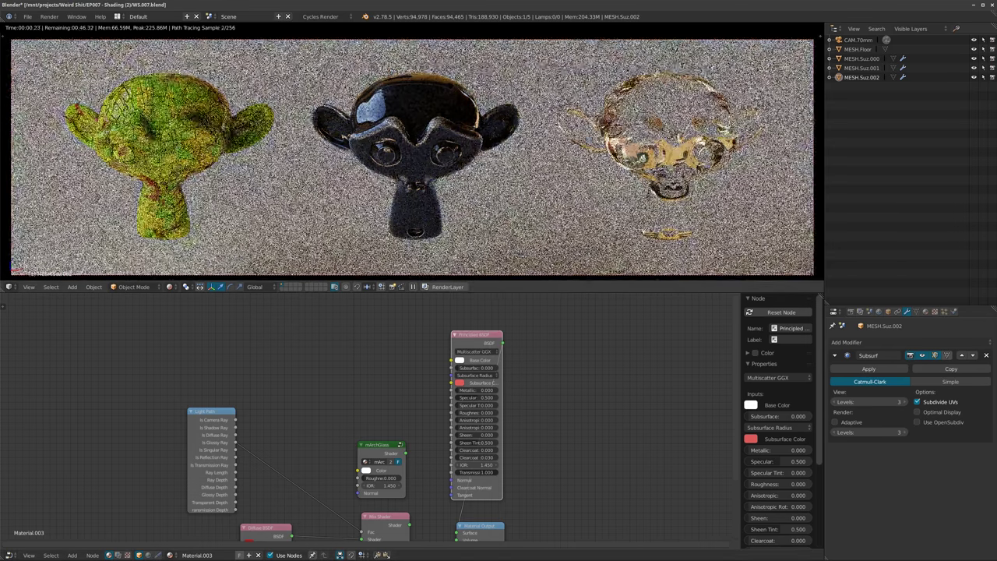
Reconnect the mArchGlass group to the Material Output's Surface in place of the Principled BSDF.
middle_drag(557, 396, 546, 326)
scroll(545, 325, down, 1)
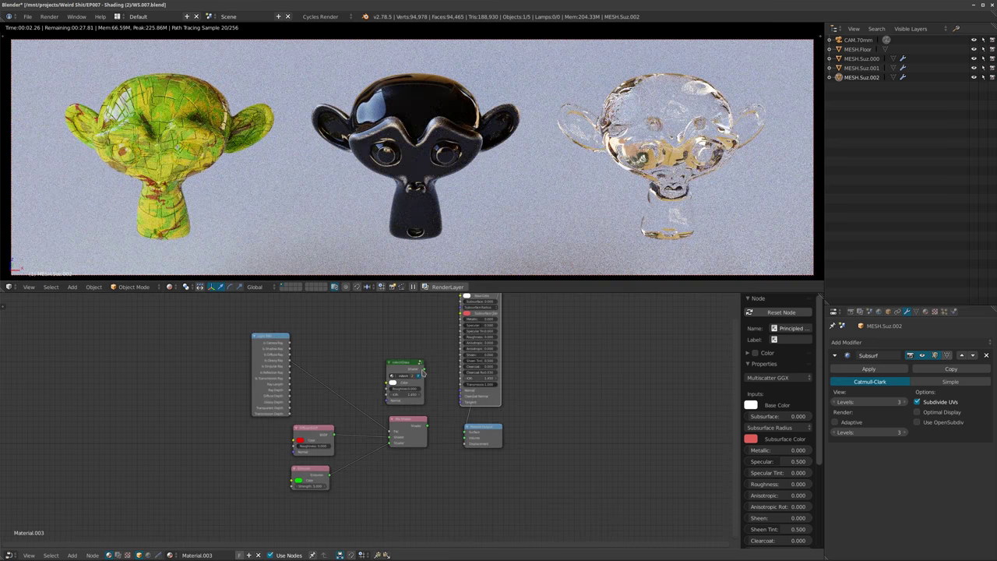
click(405, 370)
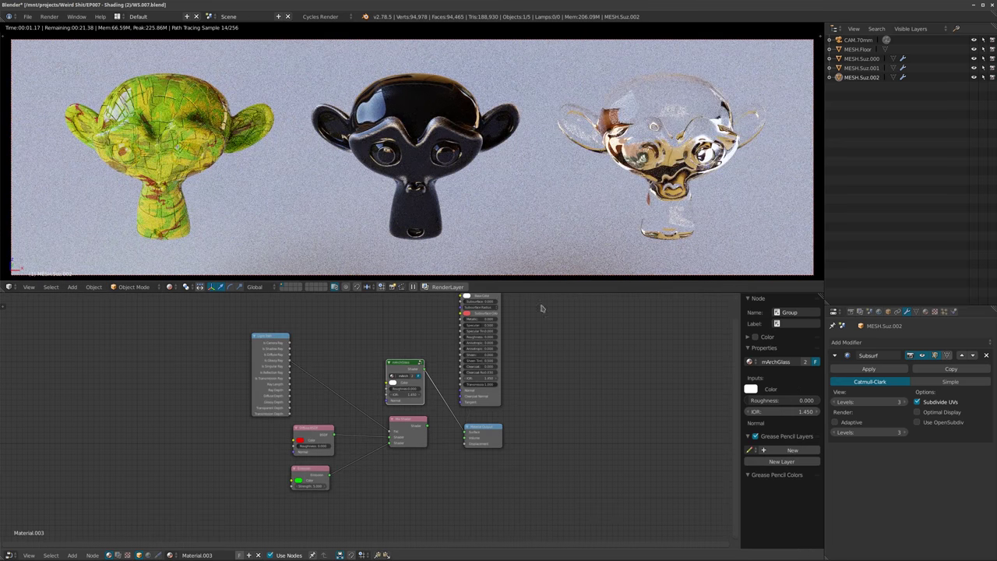
Connect the Principled BSDF to the Material Output's Surface in place of the mArchGlass group.
middle_drag(506, 303, 495, 333)
scroll(495, 332, down, 1)
click(489, 315)
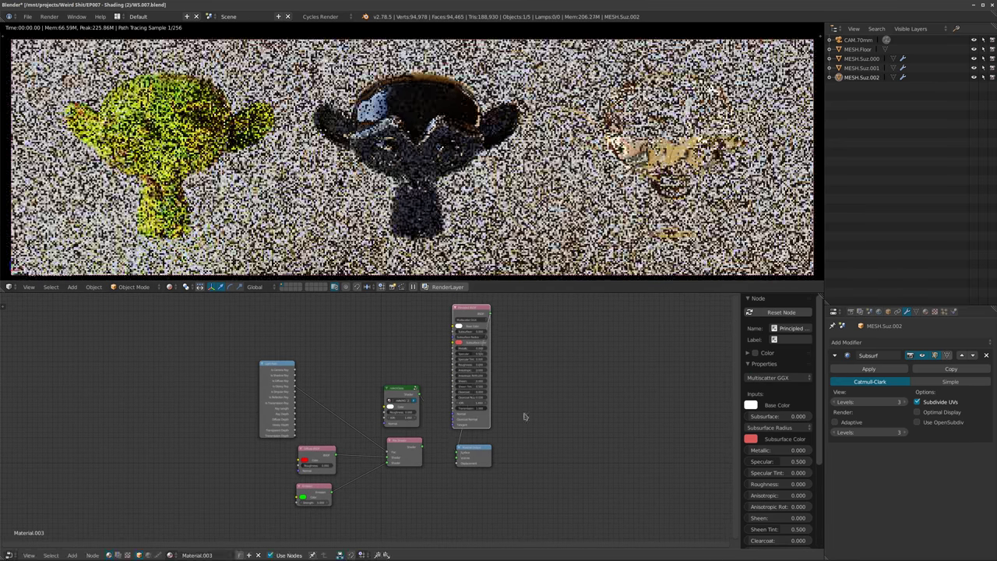
scroll(540, 394, up, 1)
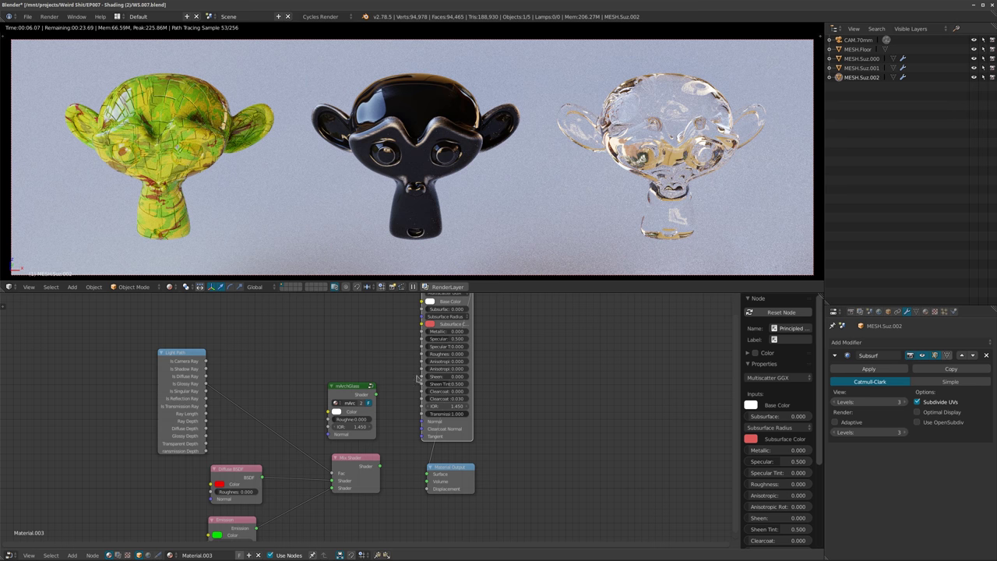
Reposition the mArchGlass group node and reconnect its Shader output to the Material Output's Surface.
drag(352, 385, 345, 349)
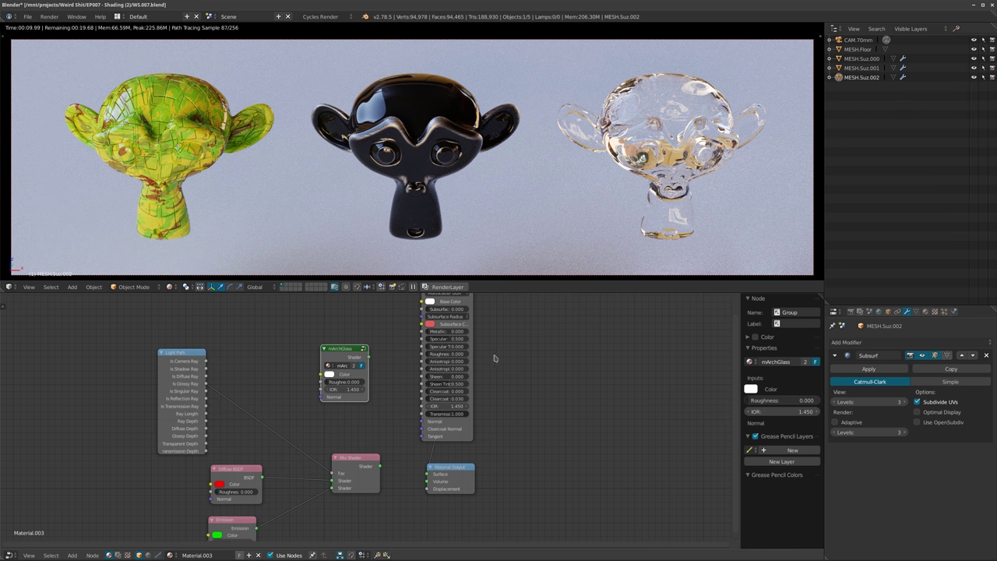
scroll(495, 359, up, 2)
drag(305, 343, 283, 359)
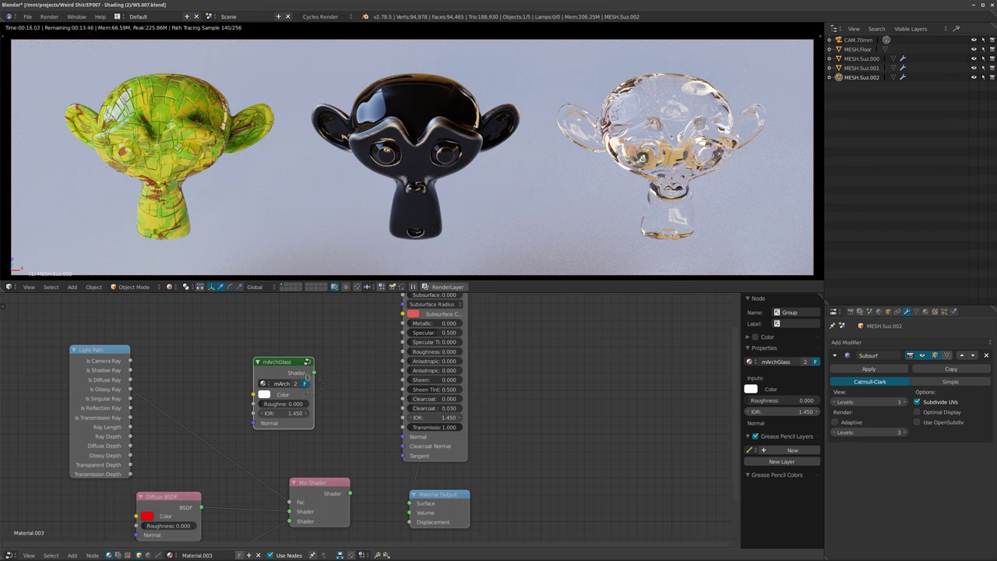
drag(313, 373, 410, 503)
Open the mArchGlass group, examine how its Light Path and Maximum nodes mix the Glass and Transparent shaders, and exit it.
middle_drag(345, 414, 426, 415)
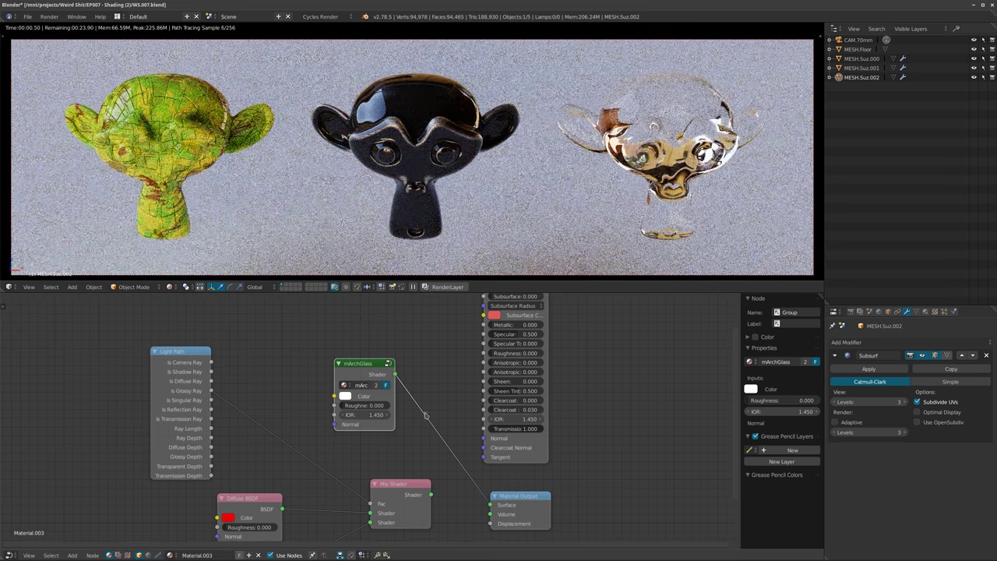
drag(374, 398, 400, 408)
key(Tab)
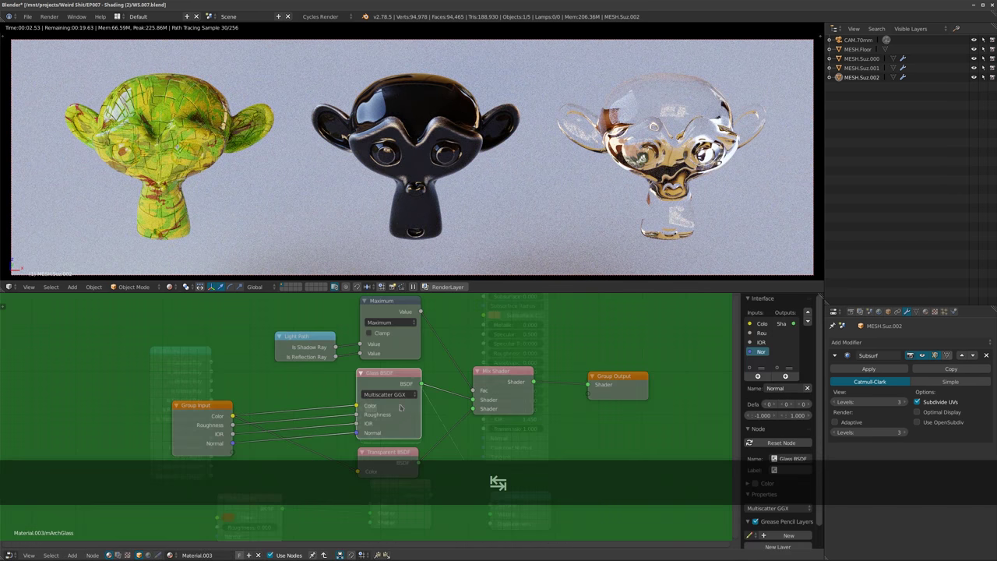
key(Home)
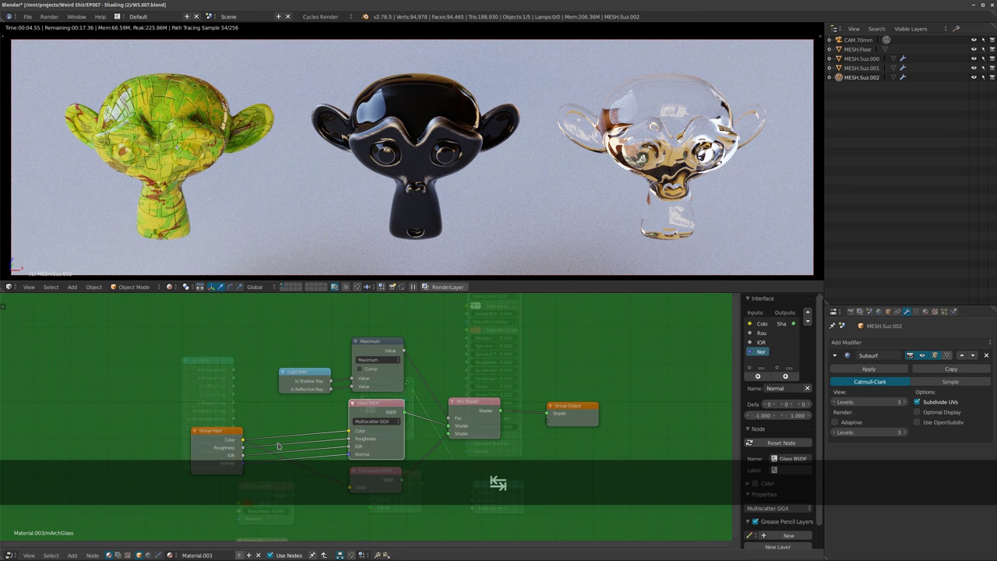
drag(287, 382, 282, 381)
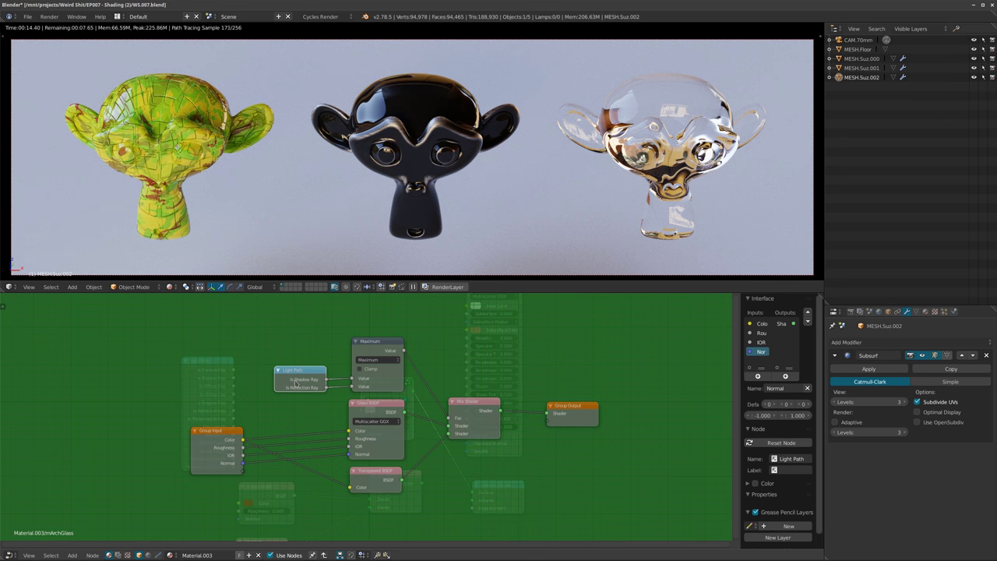
drag(300, 372, 296, 371)
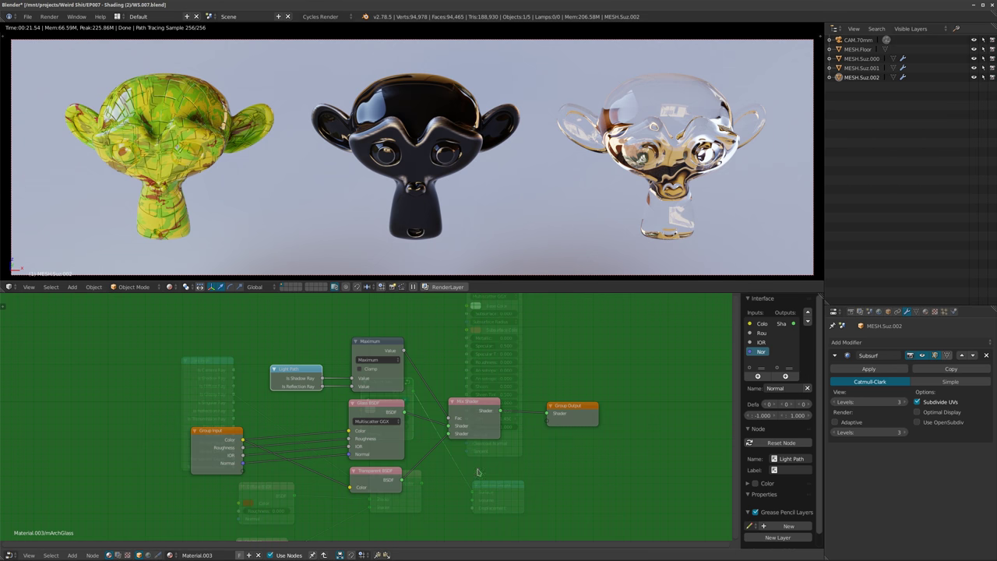
key(Tab)
Add the mHolo node group below the Mix Shader and connect its Shader output to the Material Output's Surface.
scroll(434, 389, up, 2)
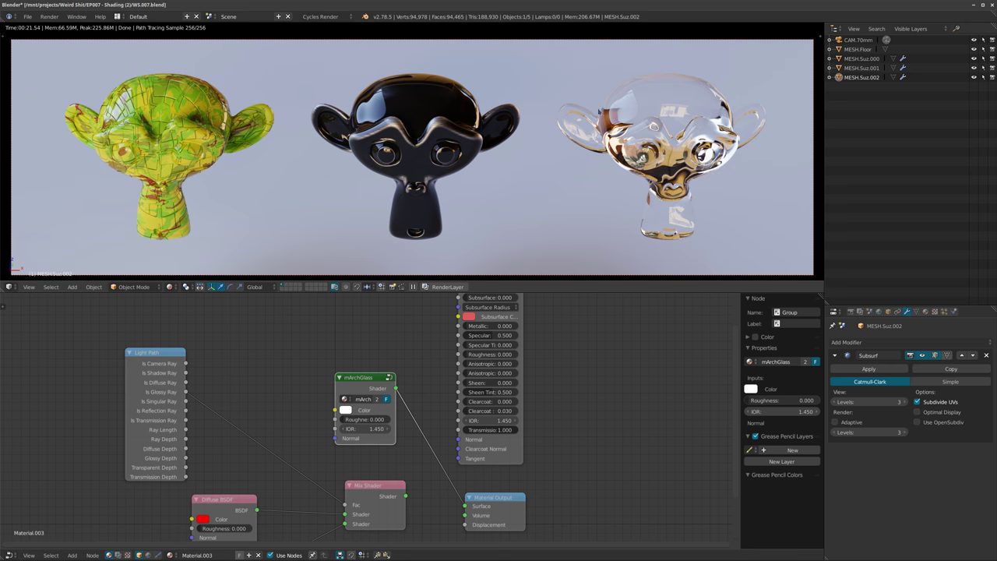
scroll(363, 413, down, 3)
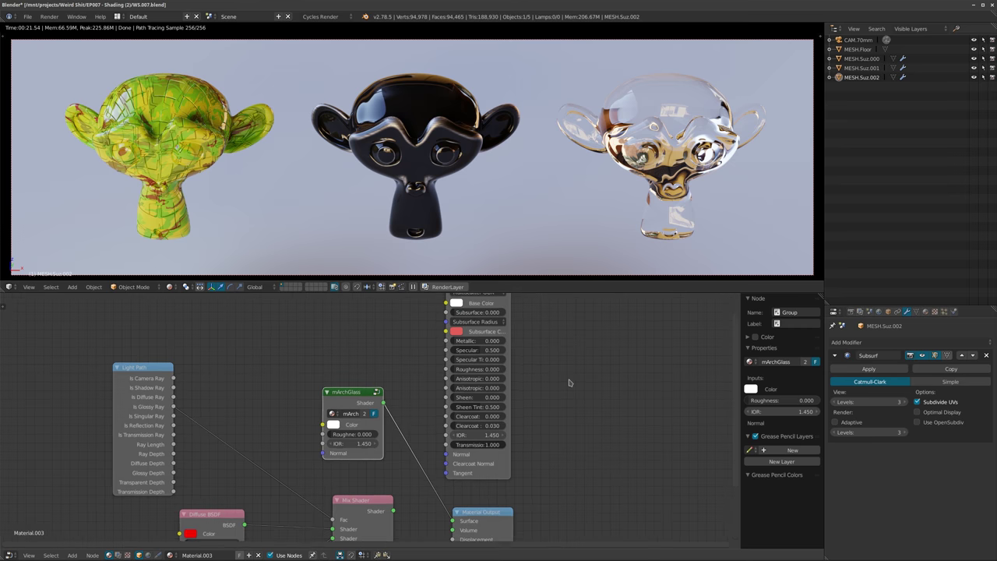
scroll(354, 390, up, 2)
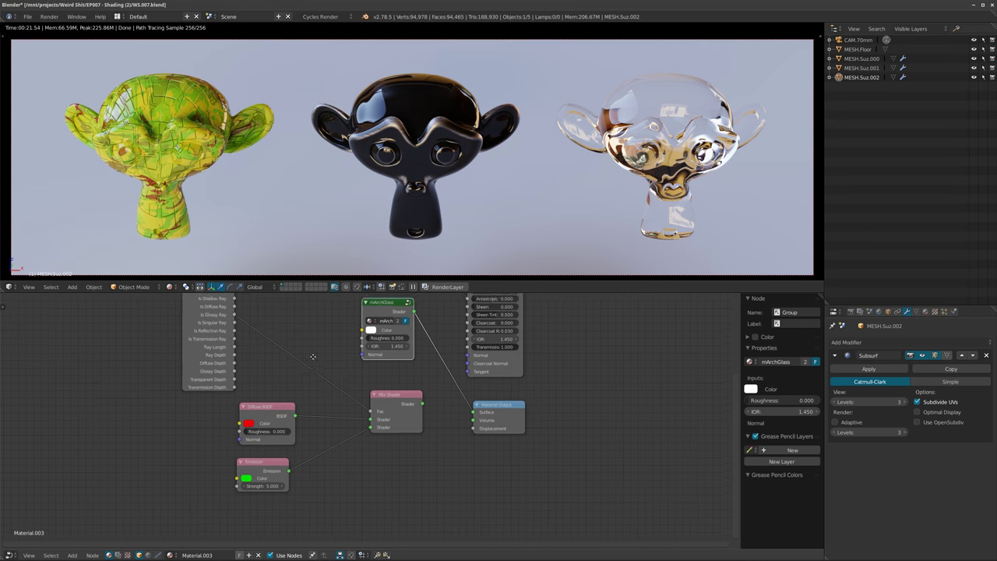
key(shift+a)
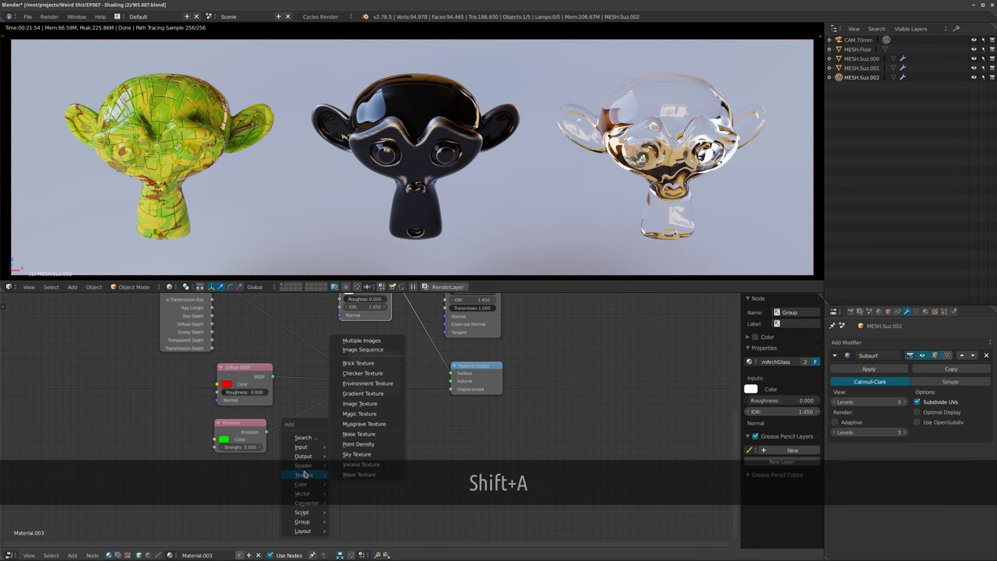
mouse_move(302, 521)
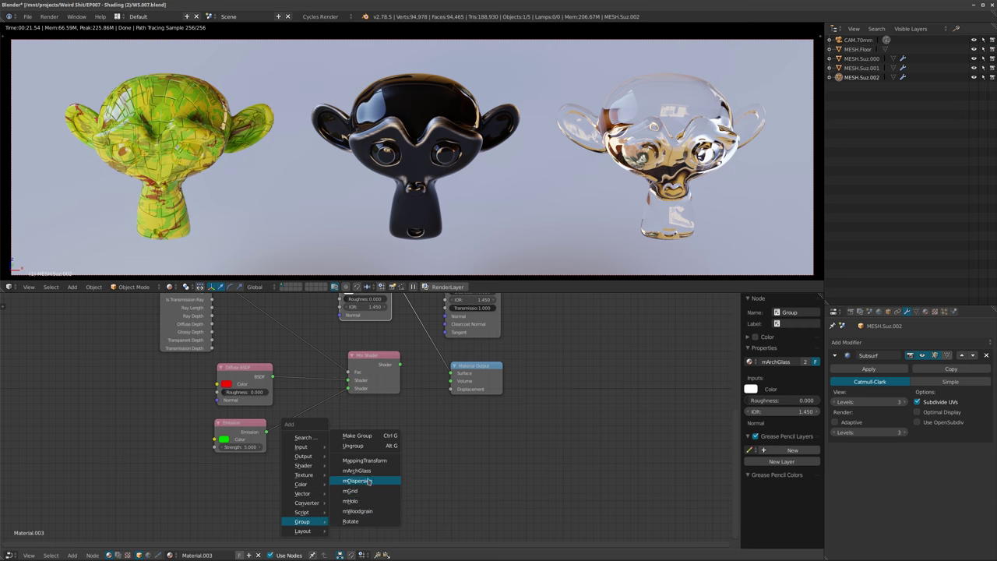
click(354, 501)
click(314, 419)
scroll(432, 441, up, 2)
middle_drag(402, 420, 459, 386)
drag(412, 402, 511, 327)
Set the mHolo group's Backfacing to 1.000, Opacity to 1.000 and Strength to 5.
scroll(514, 396, up, 1)
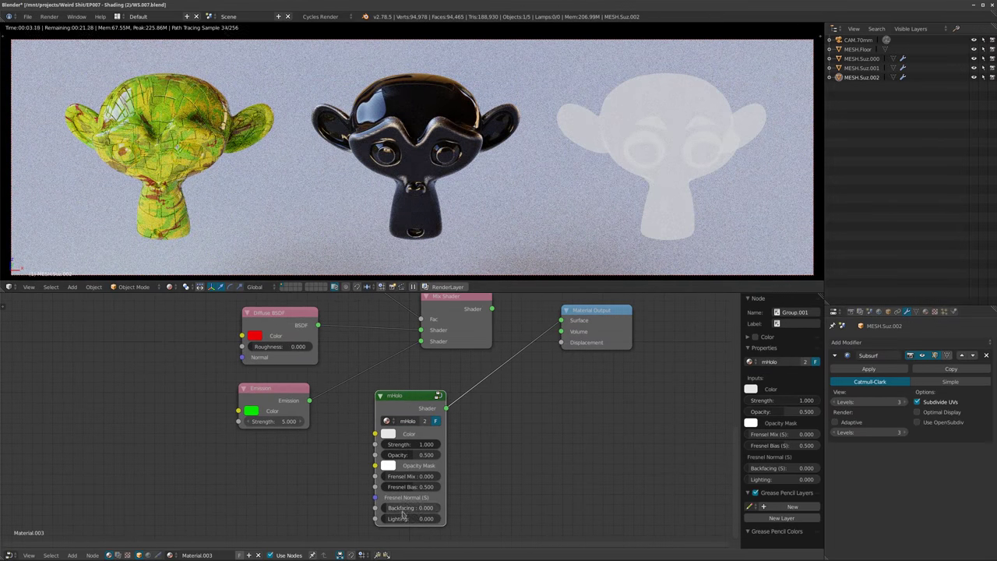
drag(403, 509, 468, 507)
middle_drag(442, 463, 401, 454)
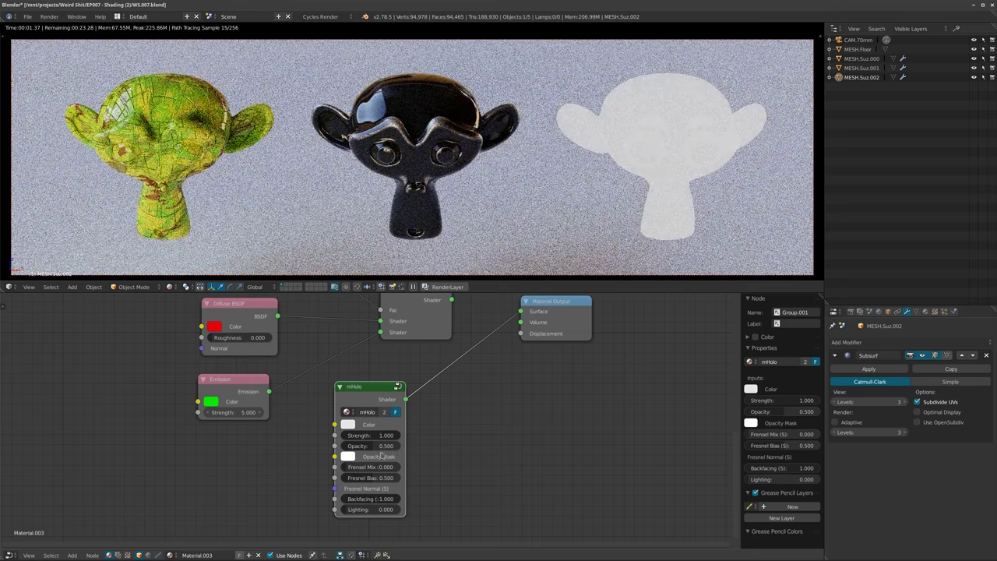
drag(381, 446, 402, 445)
double_click(392, 435)
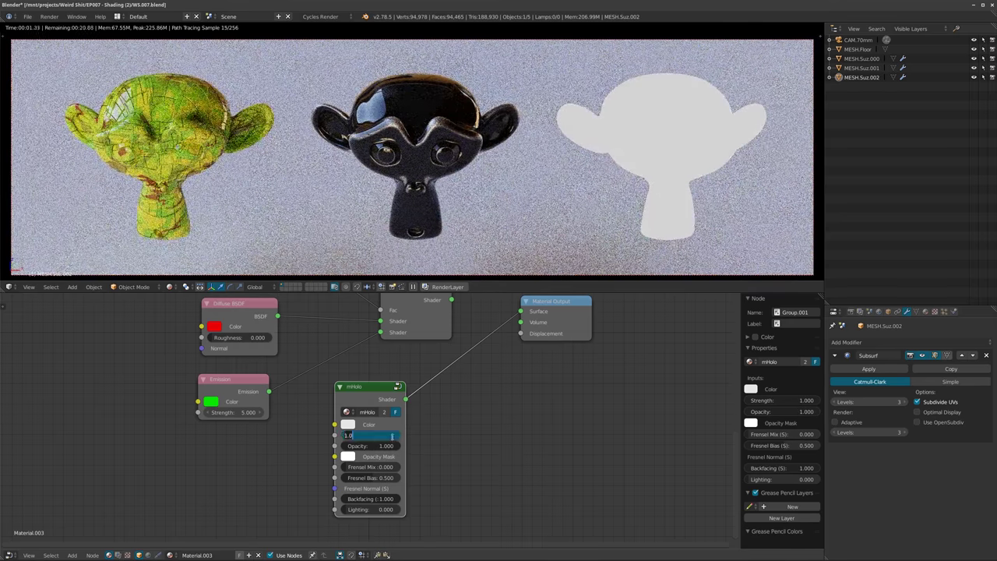
text(5)
key(Return)
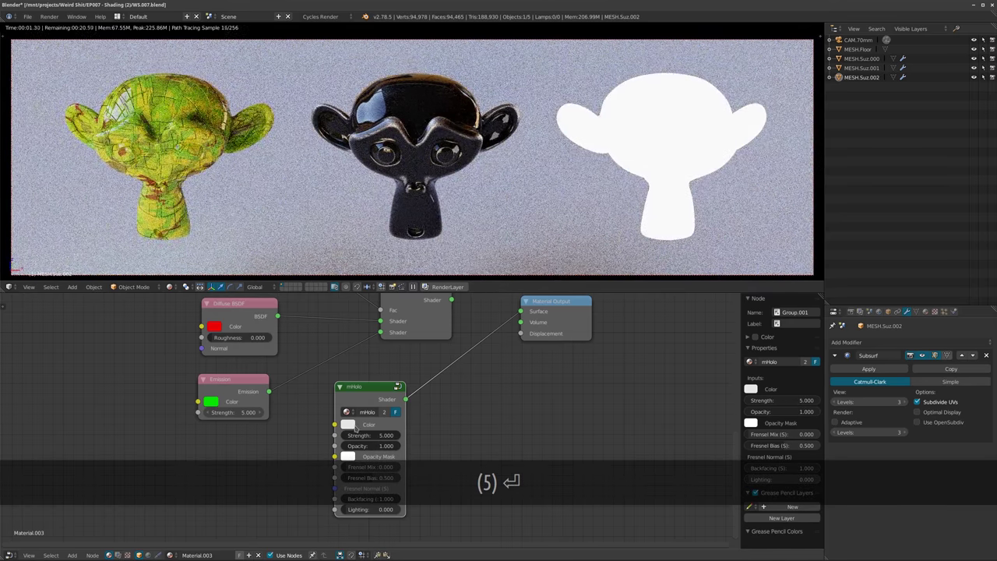
Set the mHolo group's Color to red and its Lighting to 1.000, and shift the node slightly toward the Material Output.
click(354, 426)
drag(378, 350, 382, 348)
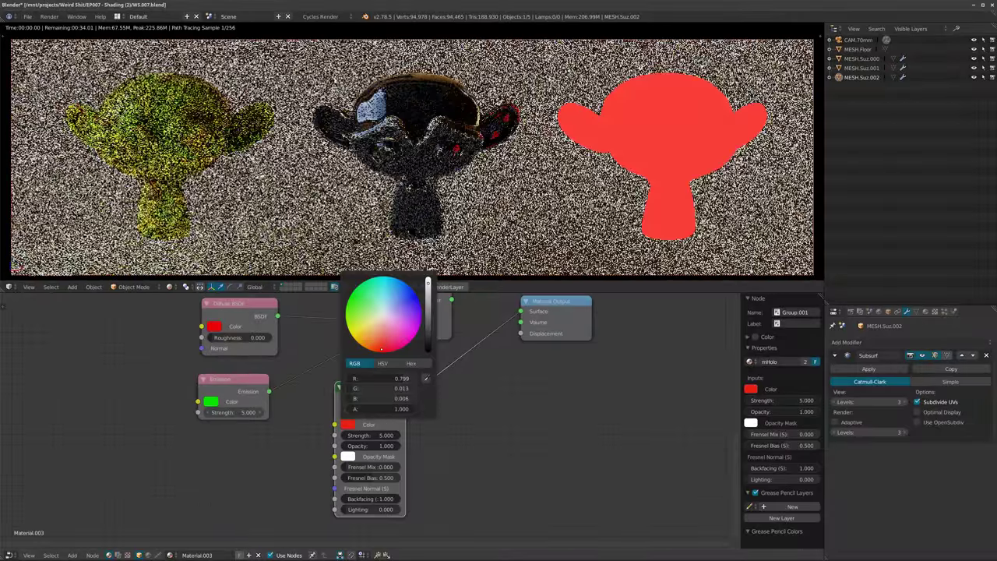
middle_drag(512, 412, 444, 392)
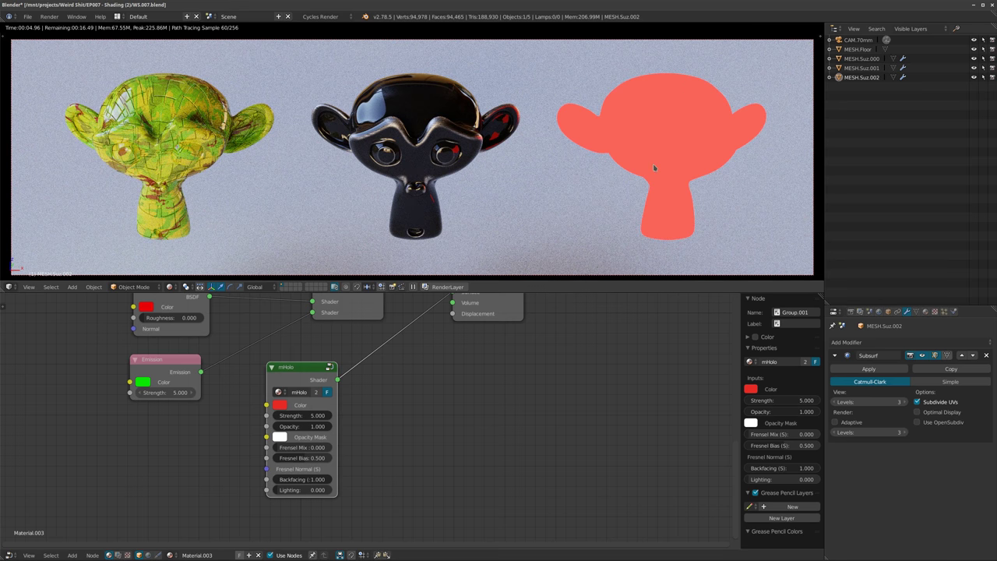
drag(290, 490, 334, 492)
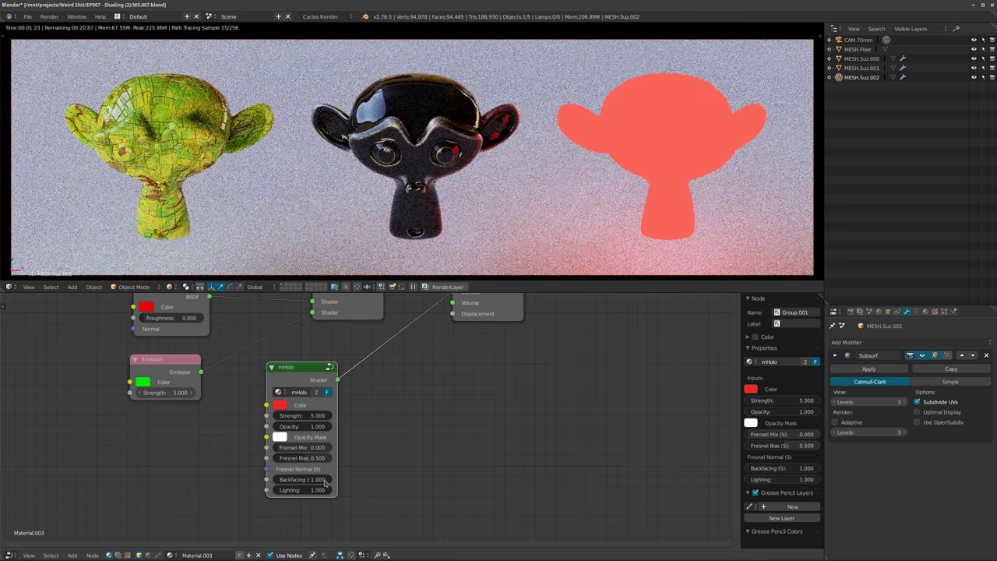
mouse_move(327, 490)
mouse_down()
mouse_move(278, 491)
mouse_move(331, 491)
mouse_up()
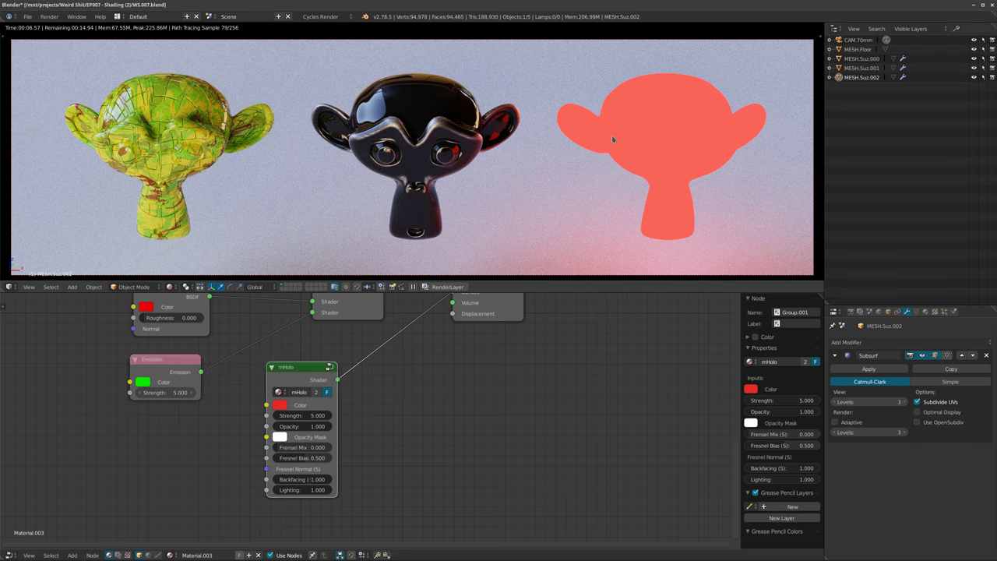
drag(297, 379, 327, 376)
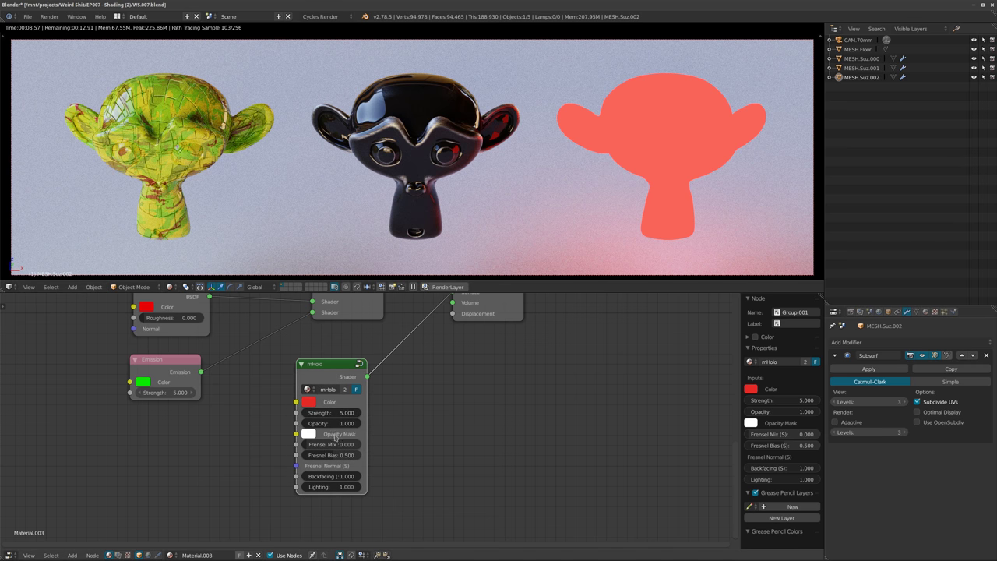
Open the mHolo group in a maximized node editor and examine its Light Path math and the Base Mix and Lighting Mix chain.
key(Tab)
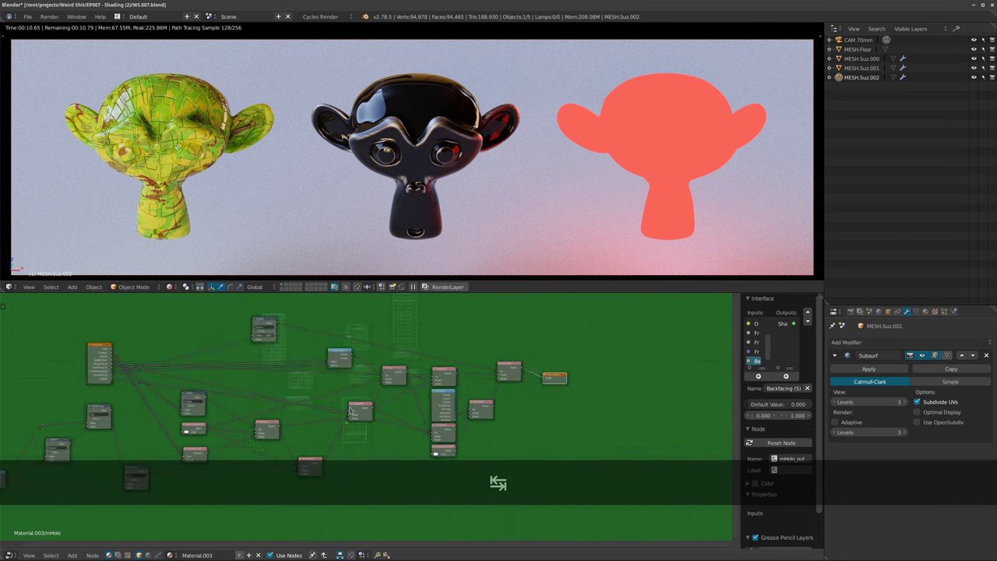
key(shift+space)
middle_drag(356, 387, 396, 491)
scroll(396, 491, up, 4)
middle_drag(173, 423, 380, 361)
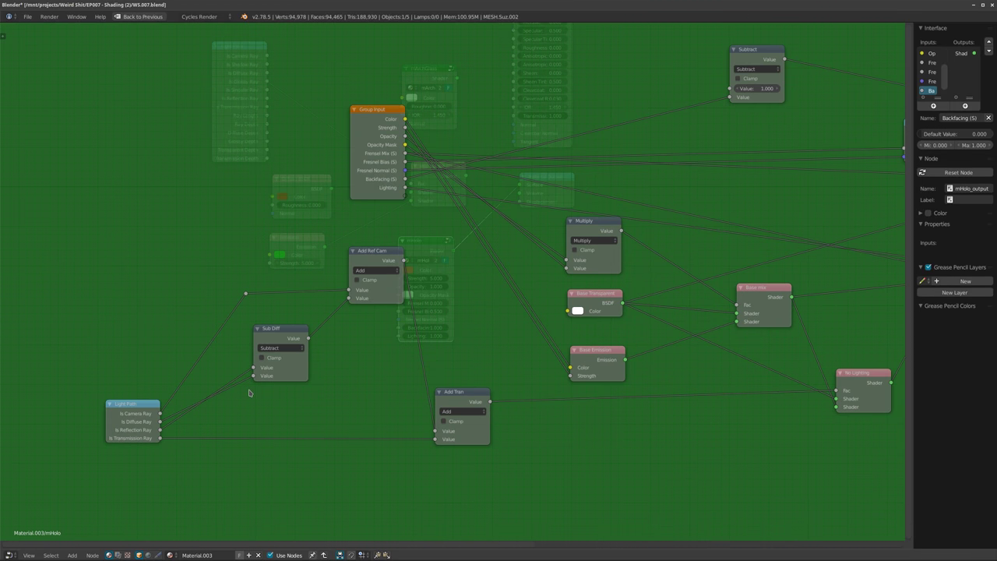
middle_drag(436, 331, 413, 344)
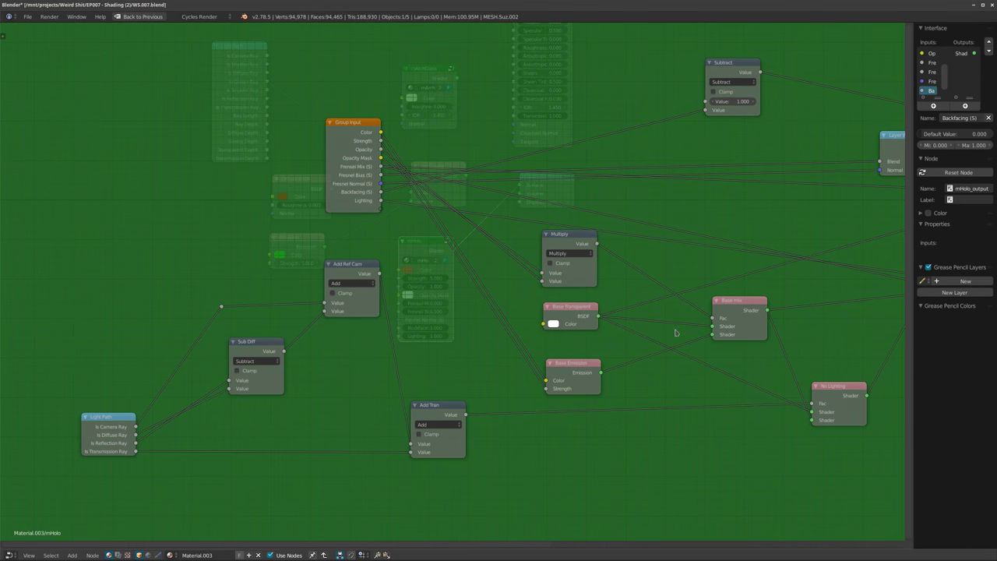
middle_drag(664, 332, 378, 328)
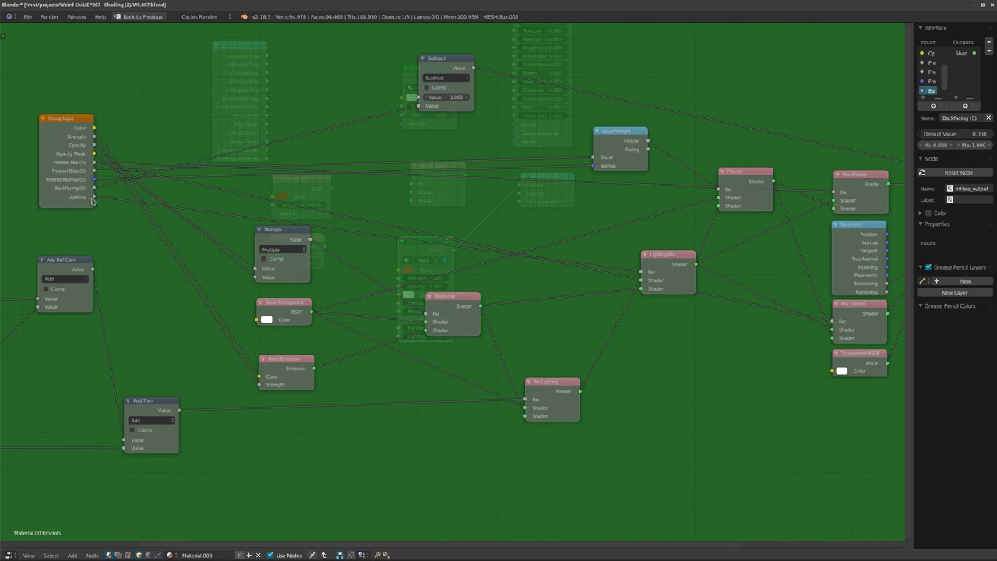
middle_drag(820, 343, 584, 350)
scroll(647, 278, up, 1)
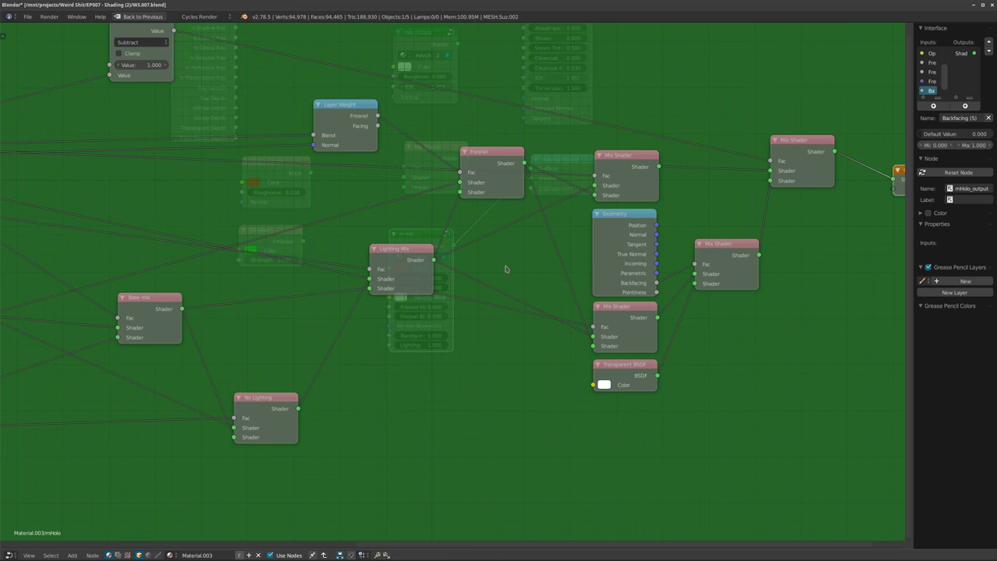
middle_drag(483, 279, 668, 265)
scroll(668, 264, down, 2)
middle_drag(407, 258, 501, 272)
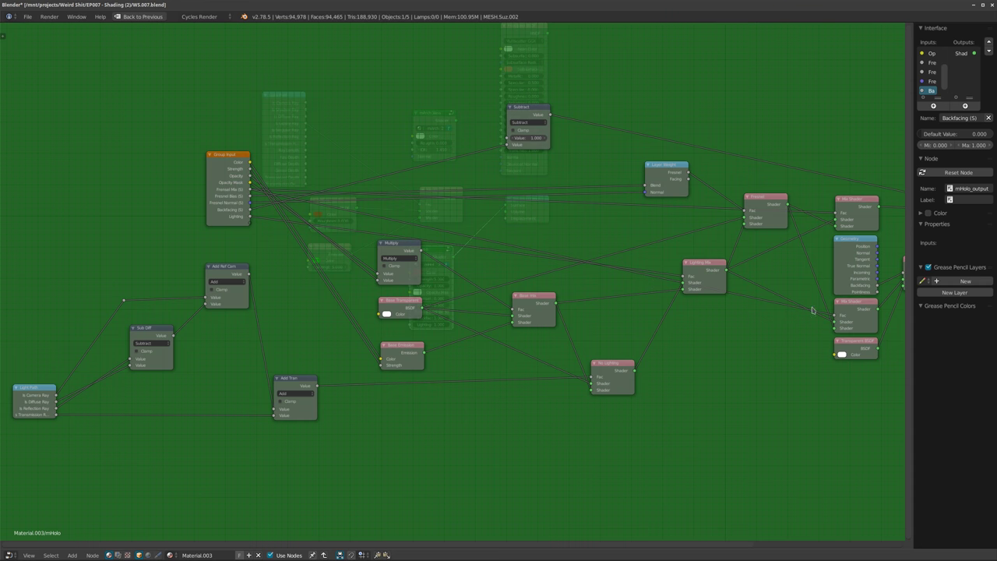
middle_drag(748, 300, 435, 292)
Examine the mHolo group's Geometry Backfacing and Mix Shader nodes before the Group Output, restore the editor layout and exit the group.
scroll(537, 311, up, 10)
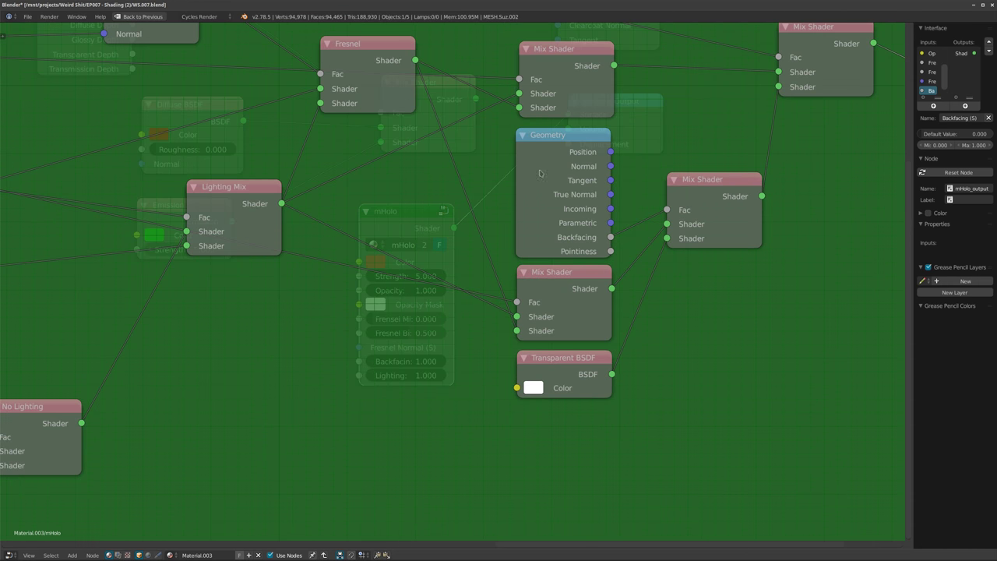
scroll(470, 228, down, 4)
middle_drag(523, 135, 471, 167)
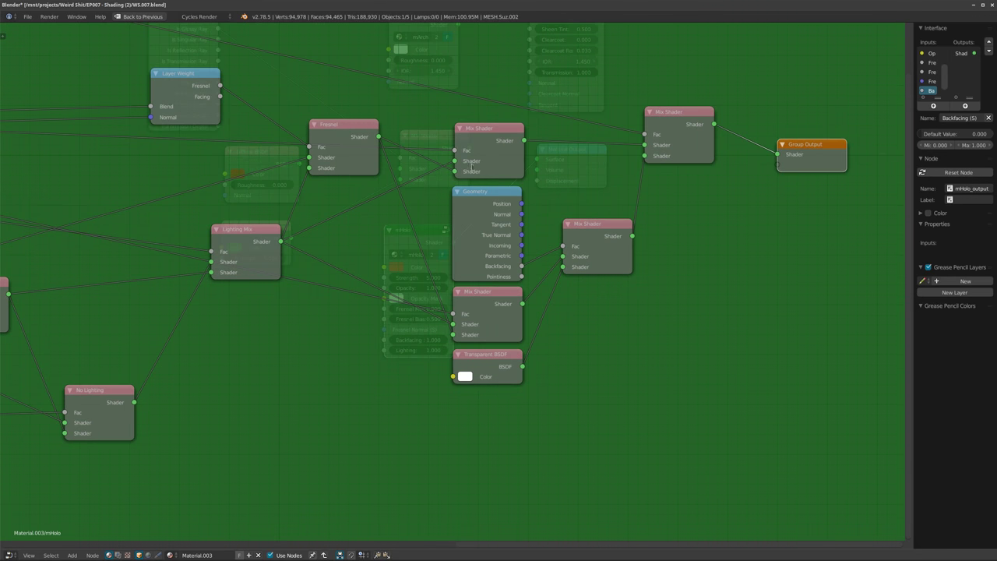
scroll(426, 230, up, 1)
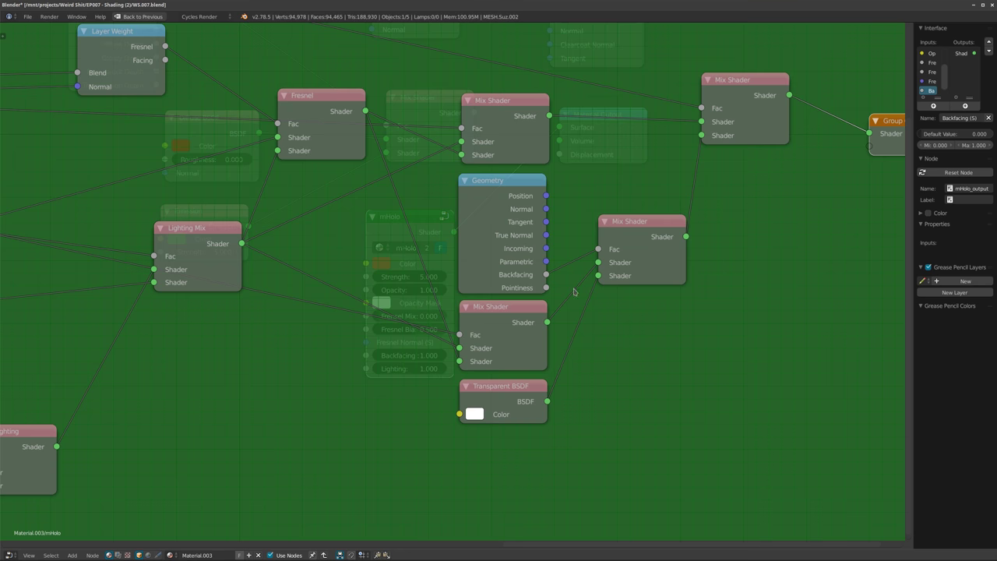
scroll(451, 319, down, 2)
middle_drag(362, 337, 472, 309)
scroll(472, 309, down, 3)
scroll(395, 318, down, 3)
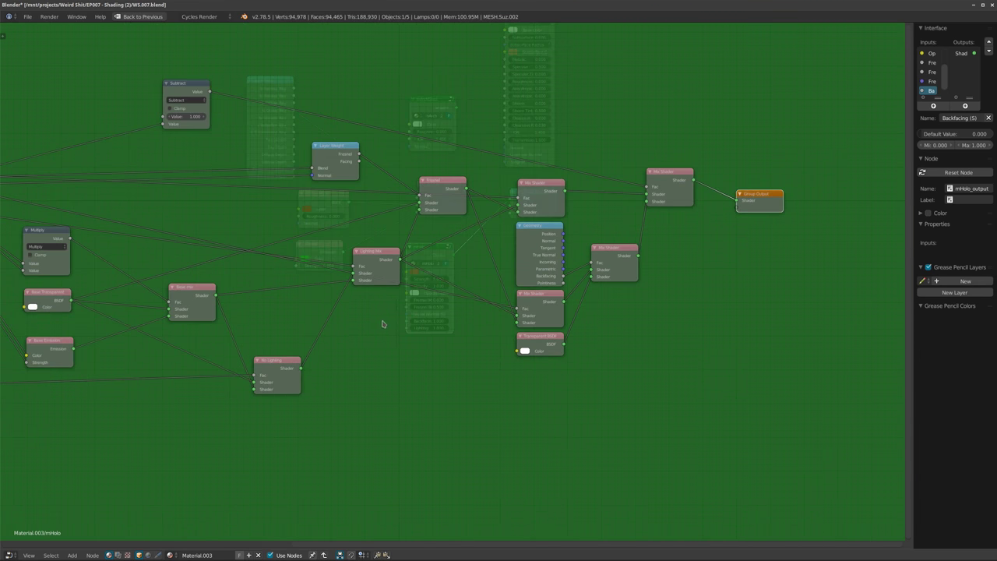
middle_drag(241, 335, 423, 338)
scroll(423, 336, up, 1)
key(shift+space)
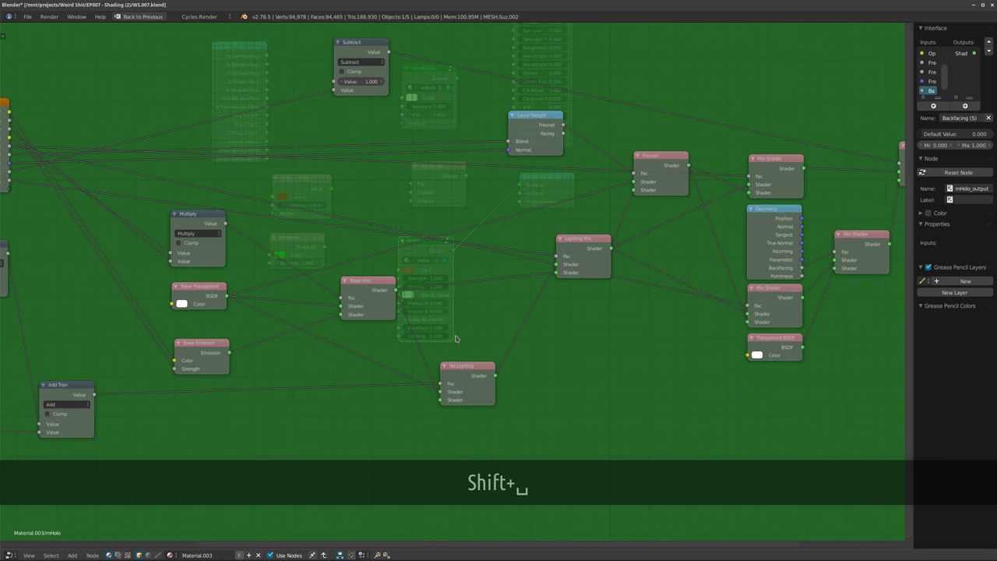
key(Tab)
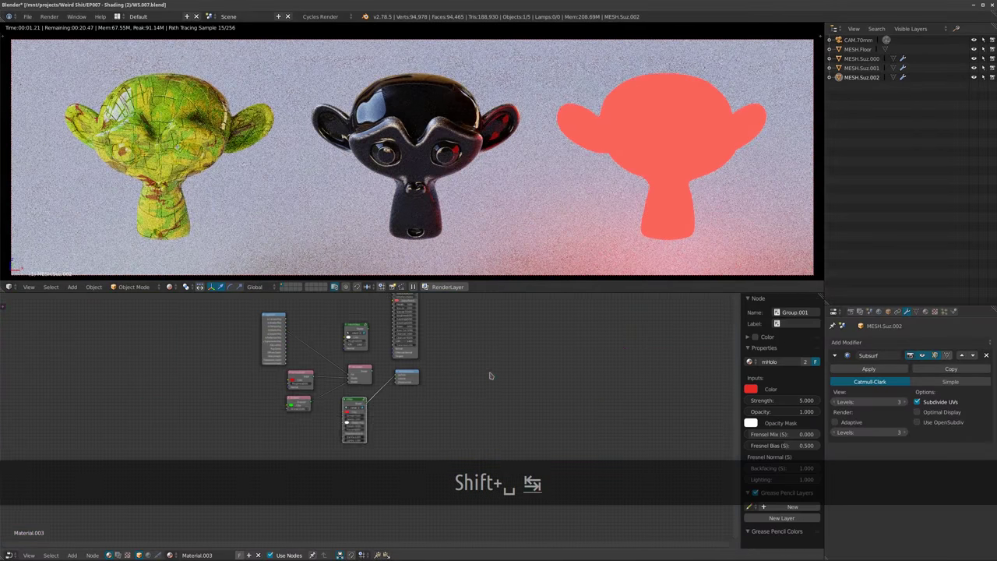
Lower the mHolo group's Lighting to 0.099 and raise its Strength to 50, and further to 500.
middle_drag(478, 408, 489, 458)
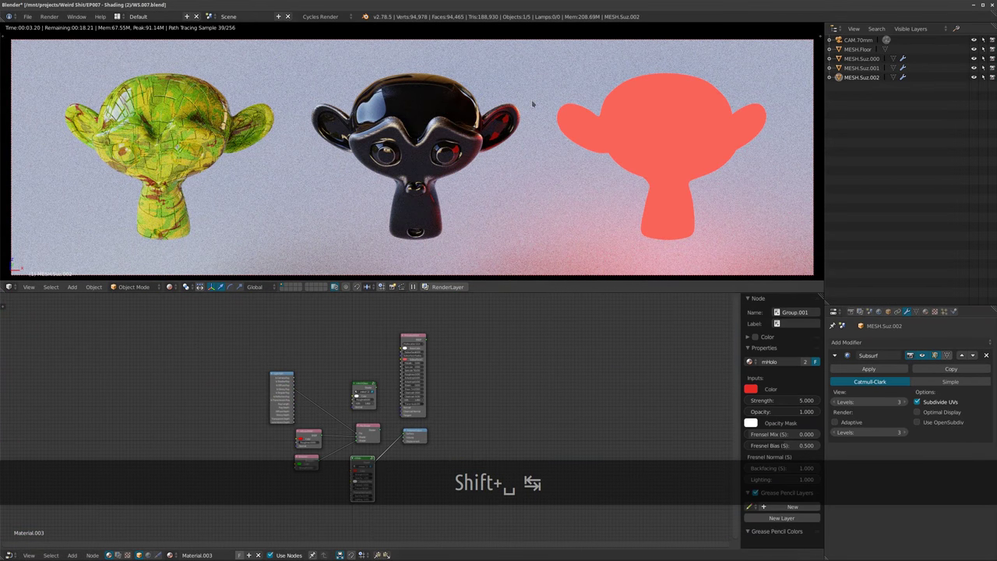
scroll(409, 467, up, 4)
drag(374, 463, 324, 463)
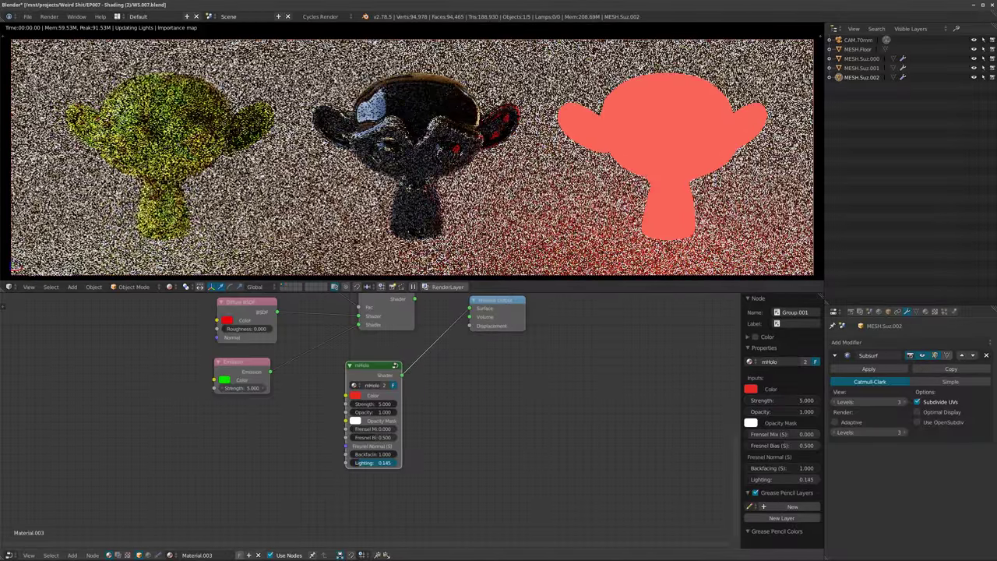
click(374, 404)
text(50)
key(Return)
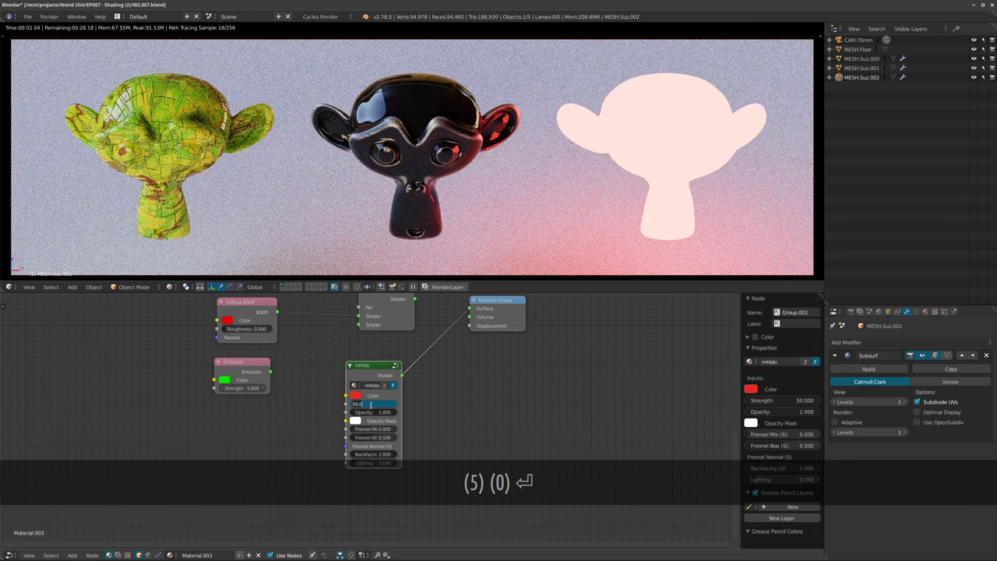
text(500)
key(Return)
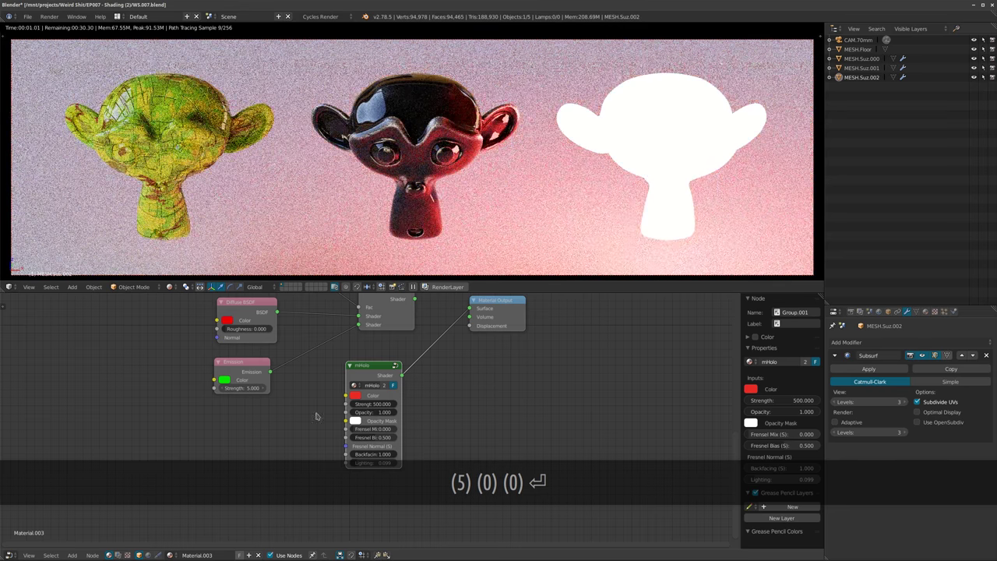
Raise the mHolo group's Lighting to 1.000 and bring it back down to 0.004 to compare the light cast on the scene.
drag(370, 464, 423, 465)
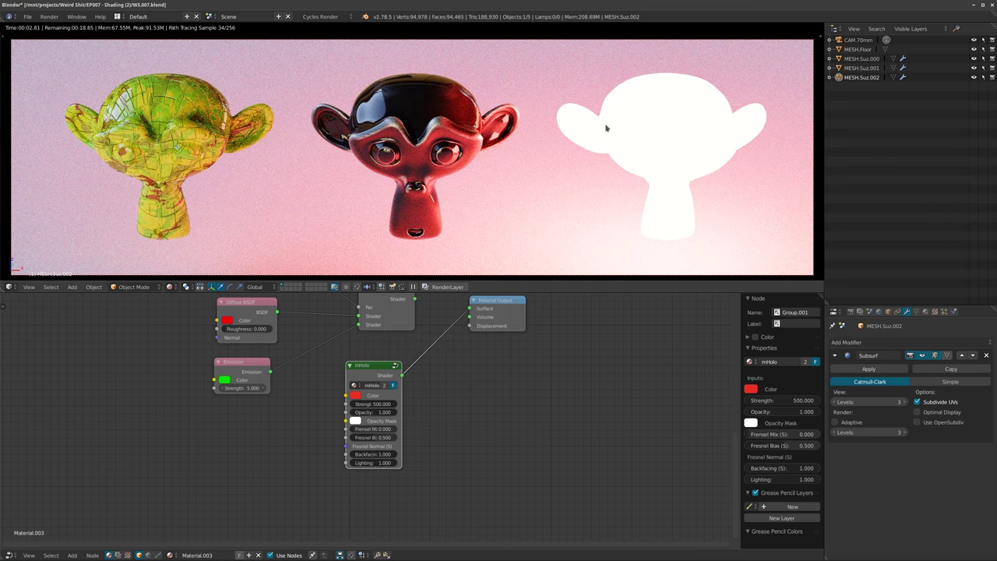
drag(382, 469, 334, 469)
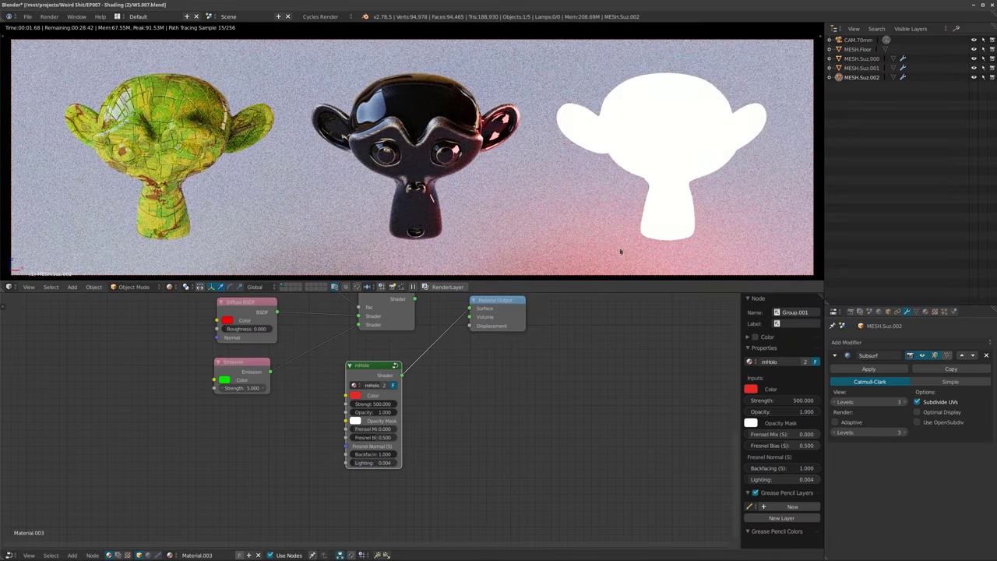
middle_drag(458, 377, 457, 400)
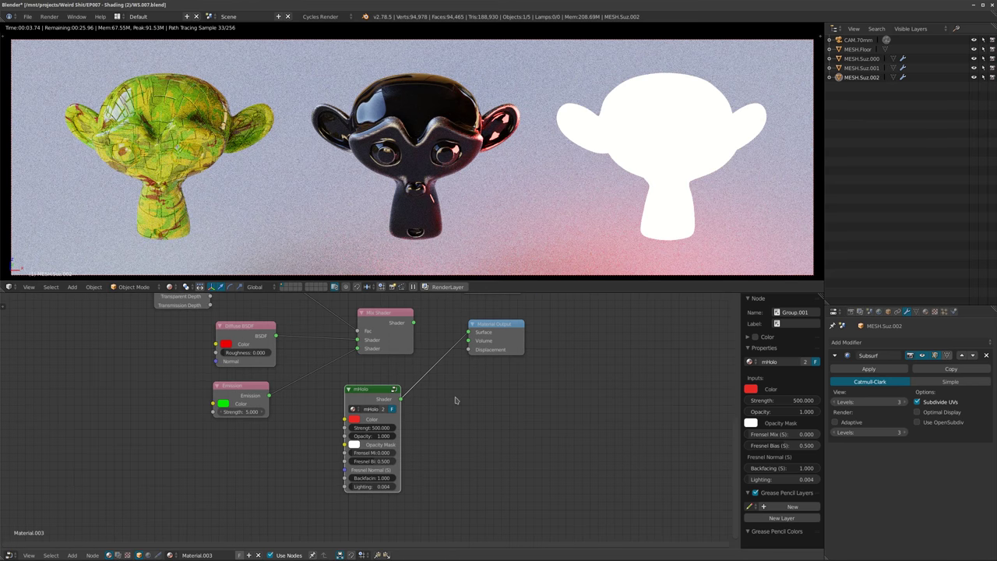
scroll(456, 400, up, 1)
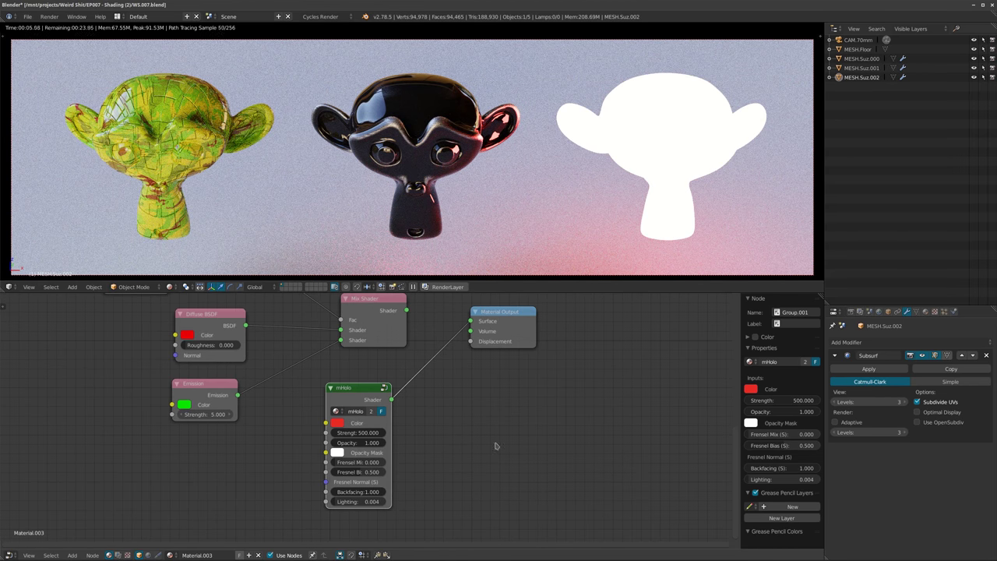
scroll(431, 461, down, 3)
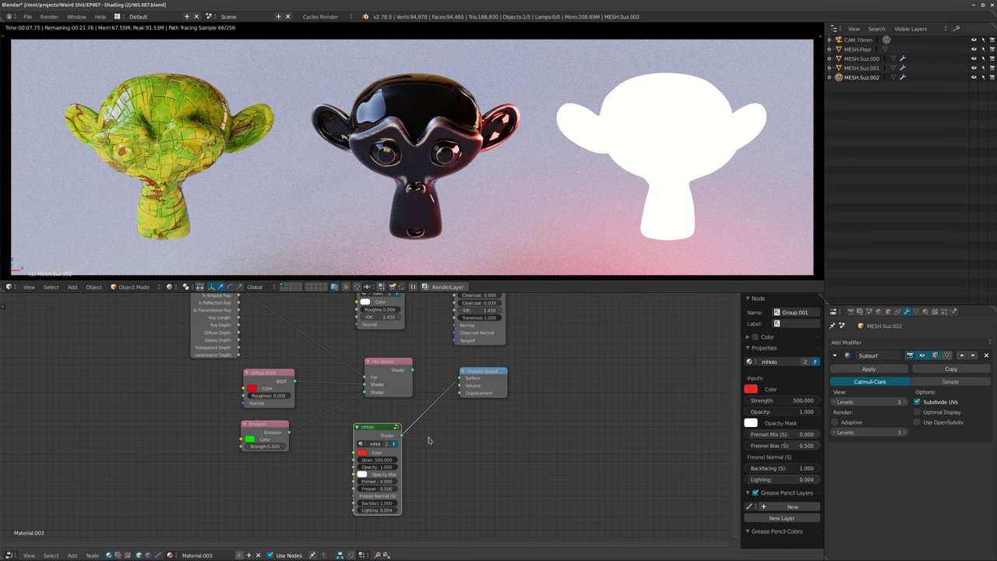
Add a Geometry input node and place it beside the Diffuse BSDF and Emission nodes.
key(shift+a)
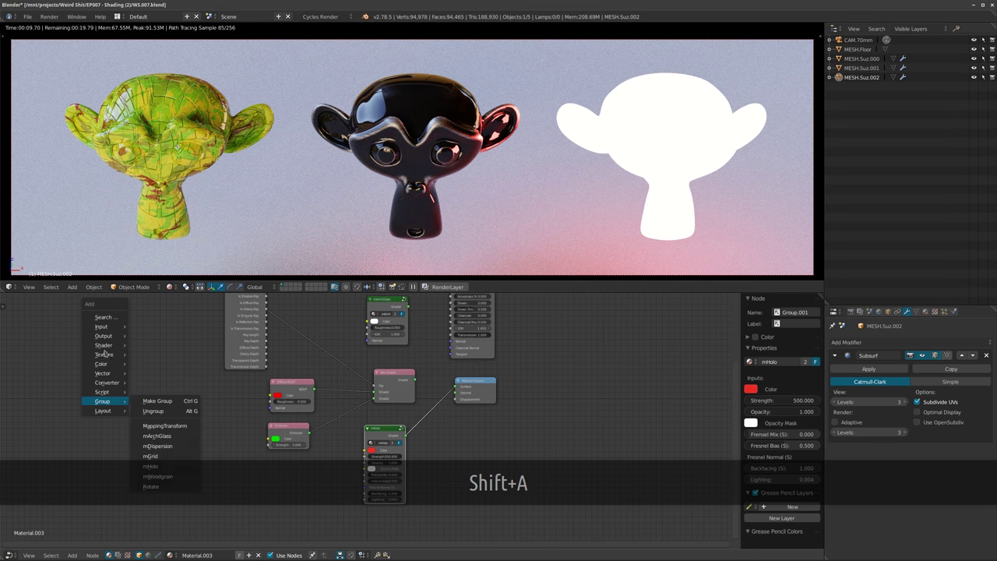
mouse_move(101, 326)
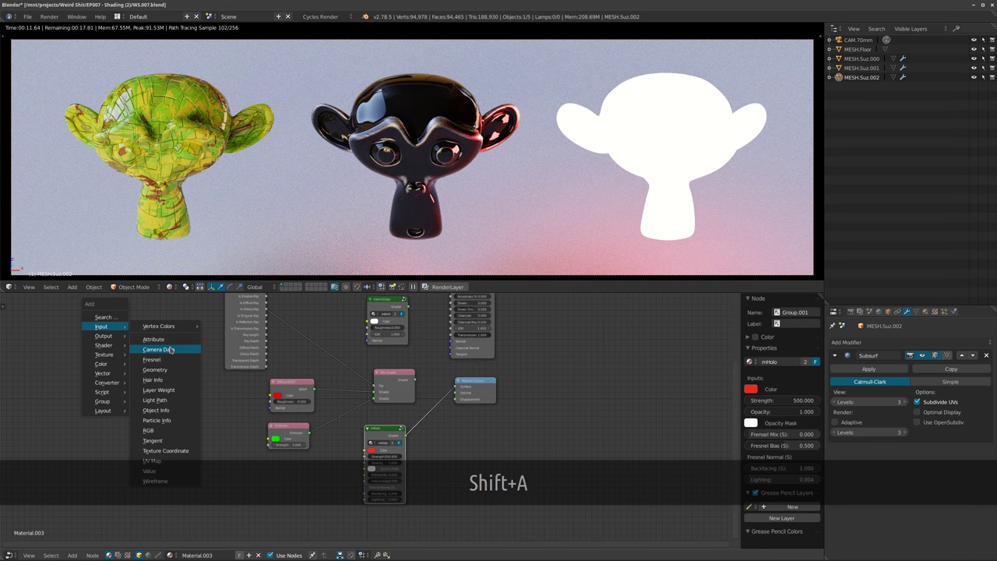
click(159, 369)
click(111, 395)
scroll(167, 458, up, 8)
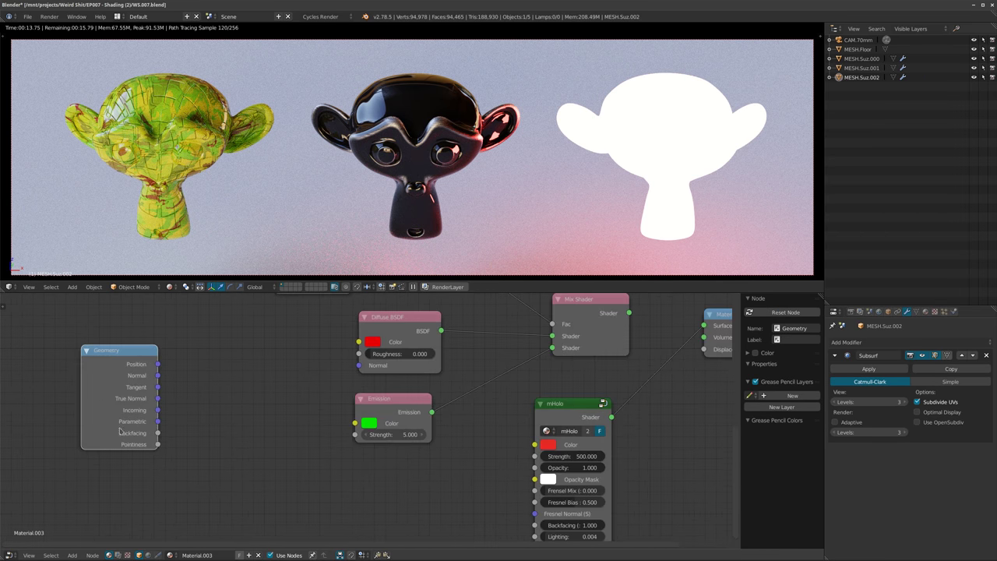
key(g)
click(307, 444)
scroll(309, 443, down, 1)
middle_drag(309, 443, 260, 437)
scroll(260, 436, down, 1)
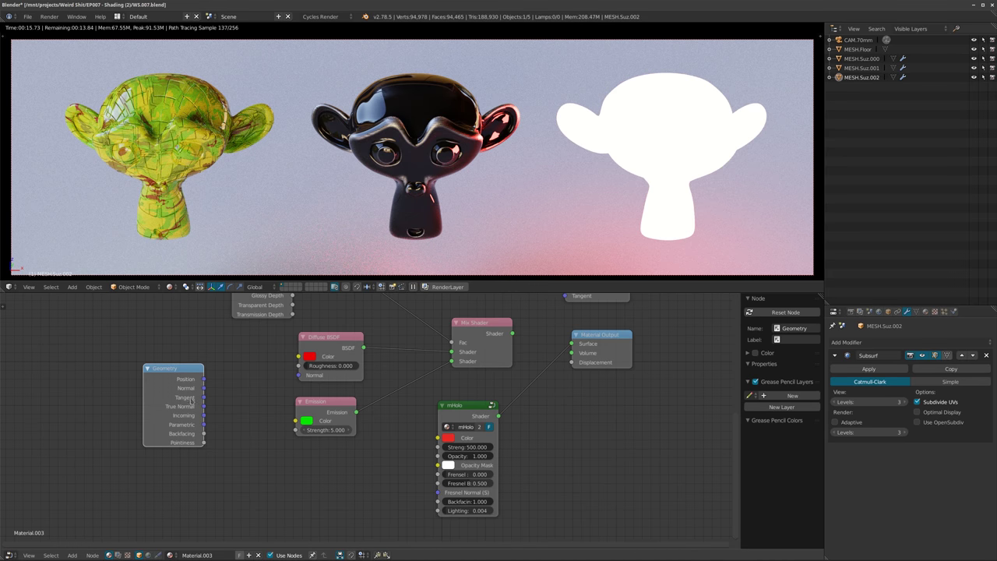
Set the mHolo group's Strength to 1.000 and its Opacity to 0.500.
middle_drag(570, 428, 505, 413)
scroll(505, 441, up, 1)
text(1)
key(Tab)
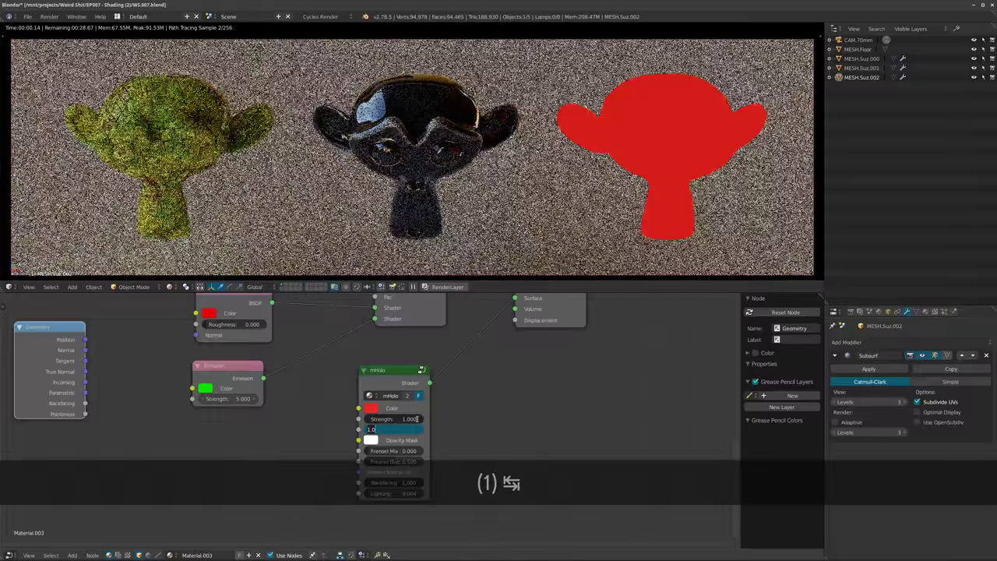
key(Return)
key(5)
key(Return)
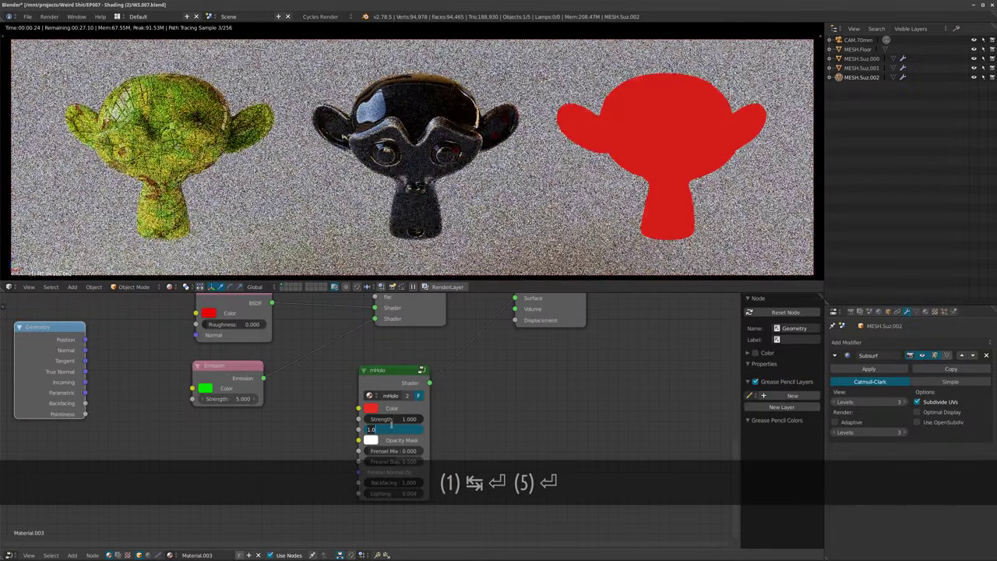
text(.5)
key(Return)
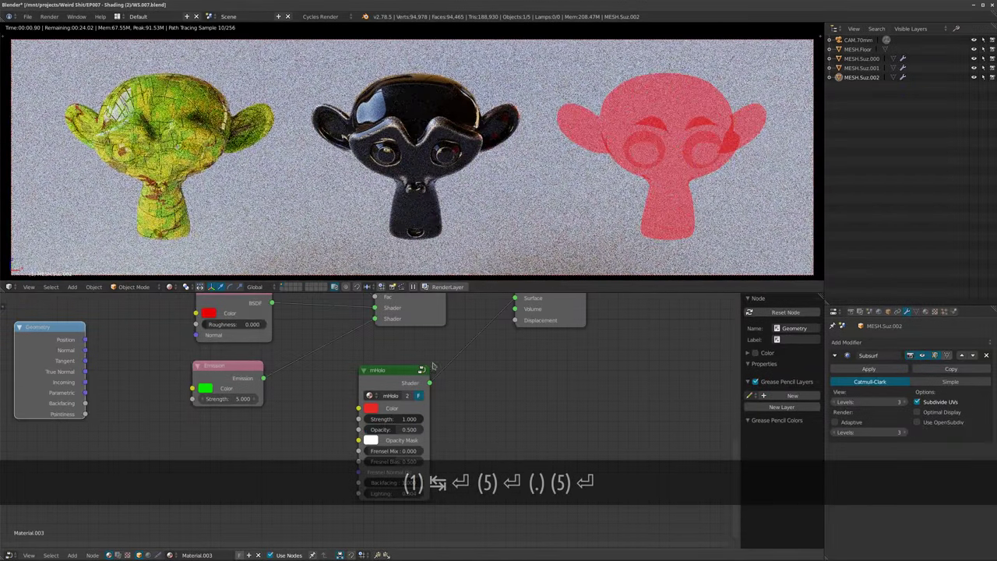
View the hologram head up close from the side and lower the mHolo group's Backfacing to 0.000.
mouse_move(413, 482)
mouse_down()
mouse_move(386, 482)
mouse_move(425, 483)
mouse_up()
middle_drag(436, 121, 374, 136)
scroll(537, 128, up, 3)
middle_drag(538, 129, 528, 177)
scroll(528, 178, up, 3)
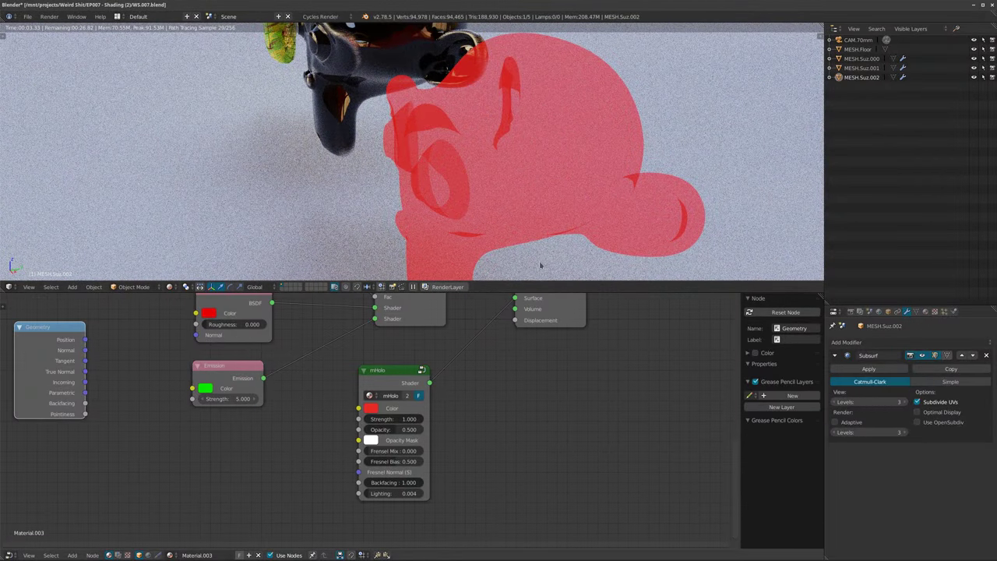
middle_drag(540, 265, 523, 248)
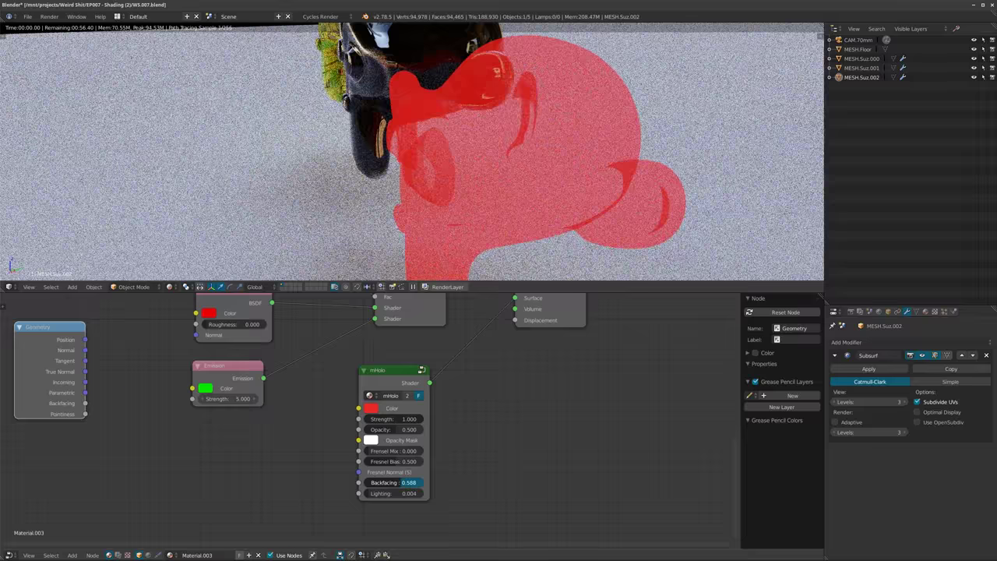
drag(399, 482, 363, 482)
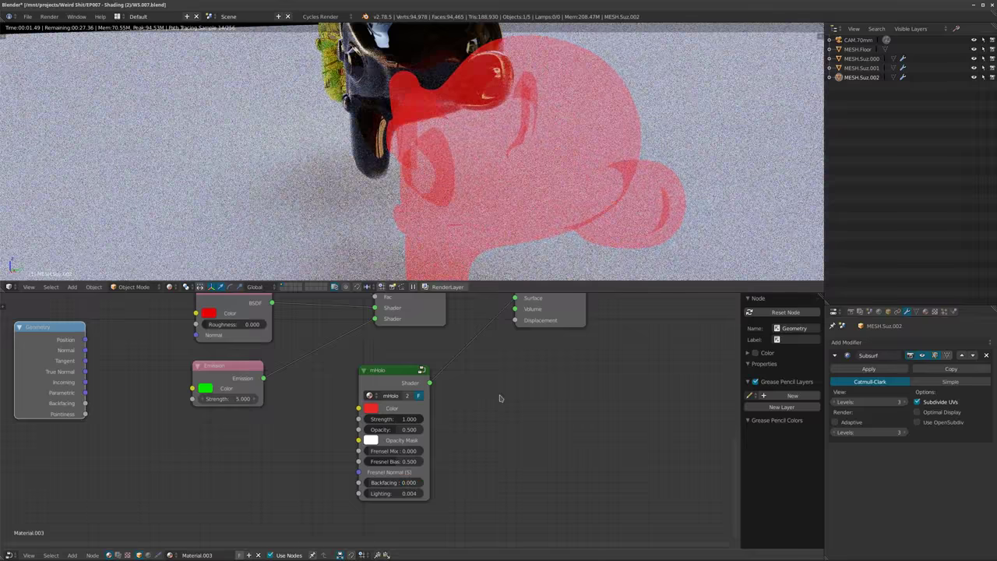
Add a Round Cube mesh on the floor near the hologram head and move it closer to the heads.
middle_drag(472, 248, 381, 169)
middle_drag(470, 108, 541, 183)
scroll(524, 219, down, 3)
scroll(539, 187, down, 3)
middle_drag(538, 263, 555, 230)
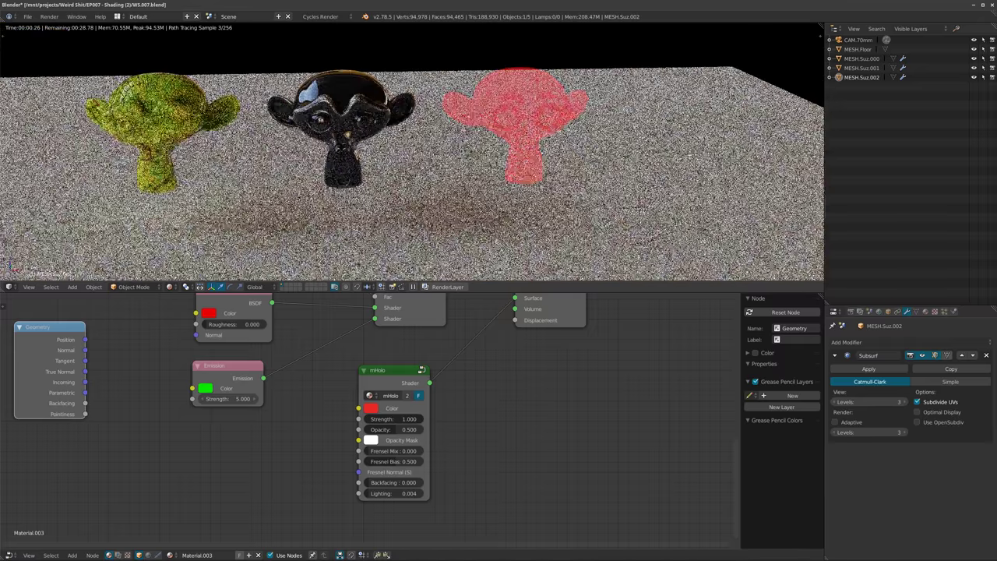
key(shift+a)
key(shift+a)
mouse_move(315, 231)
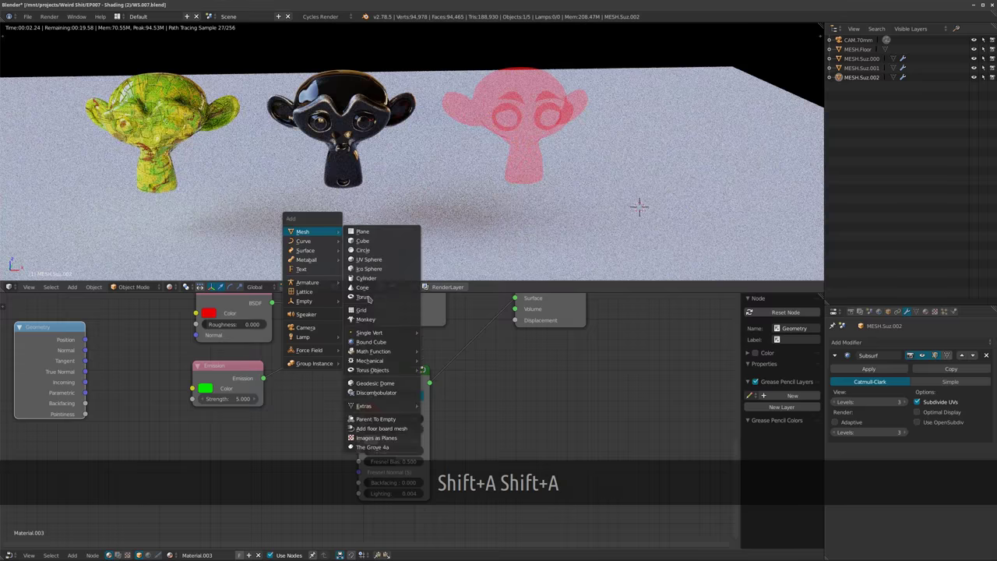
click(383, 338)
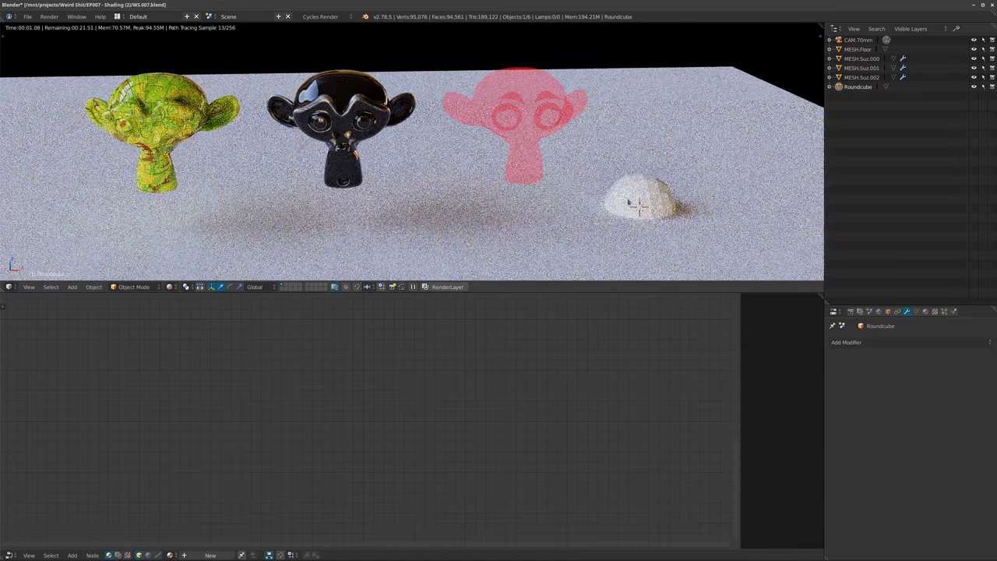
key(g)
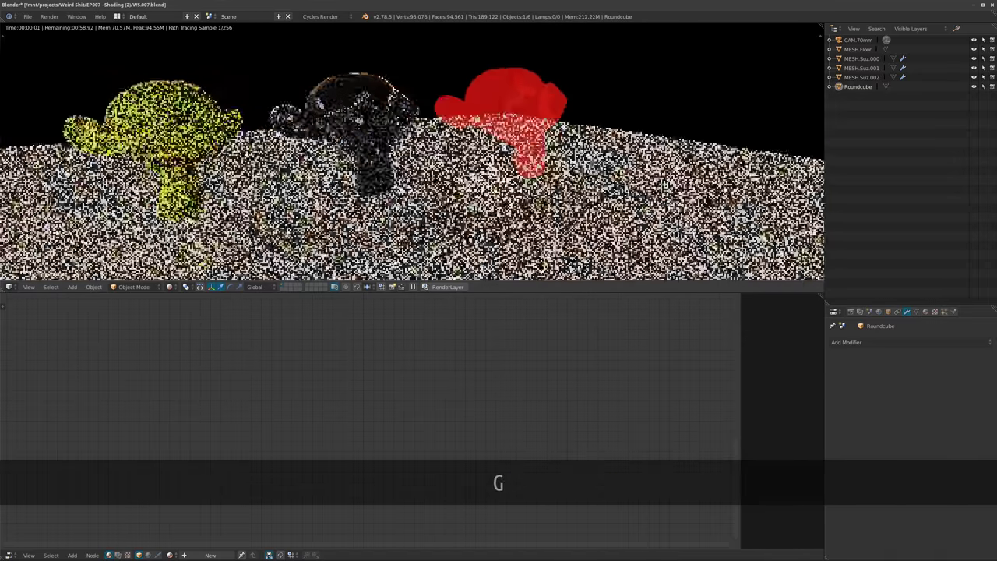
Assign the existing Material.003 to the round cube and inspect it in local view before returning to the full scene.
click(204, 555)
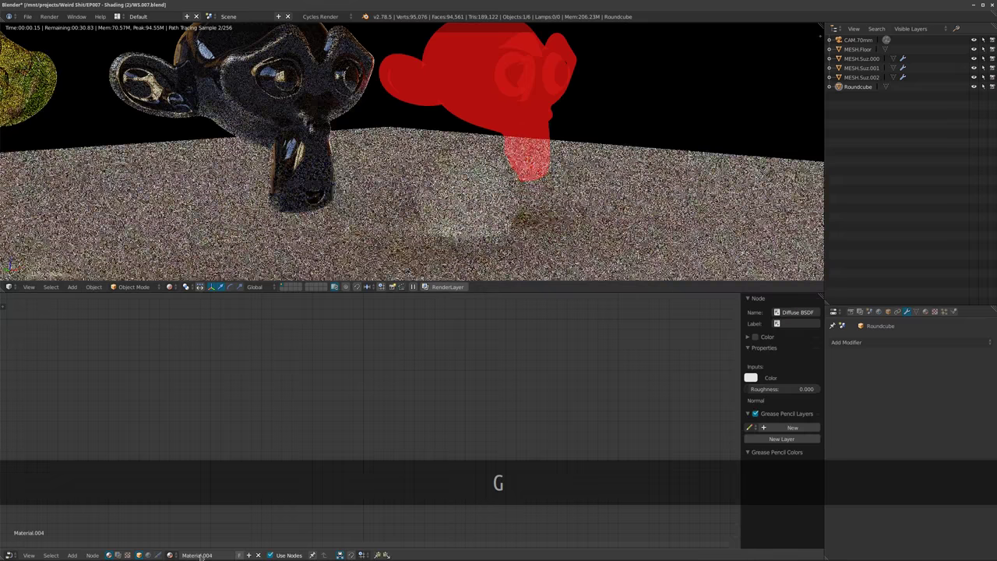
click(258, 554)
click(170, 555)
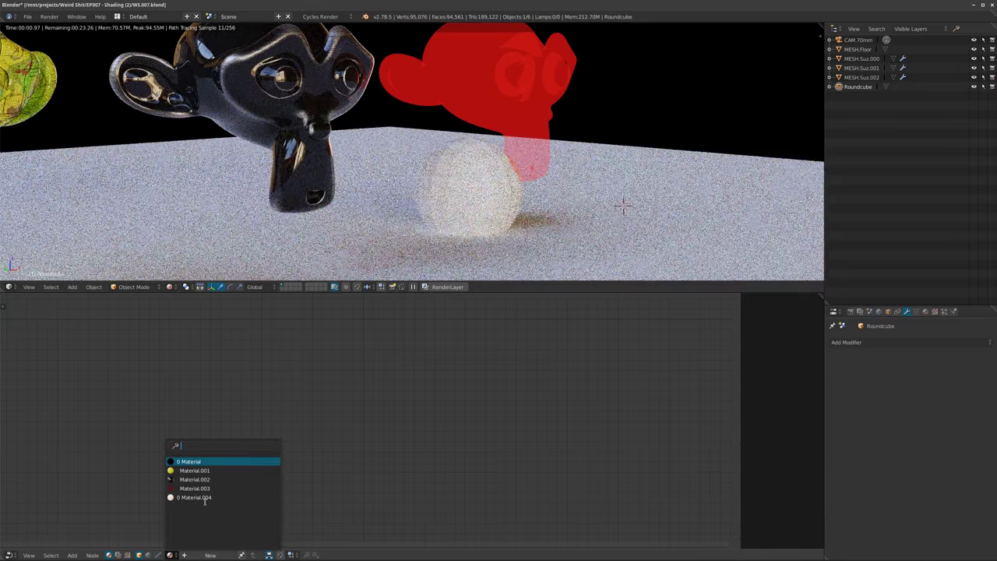
click(195, 489)
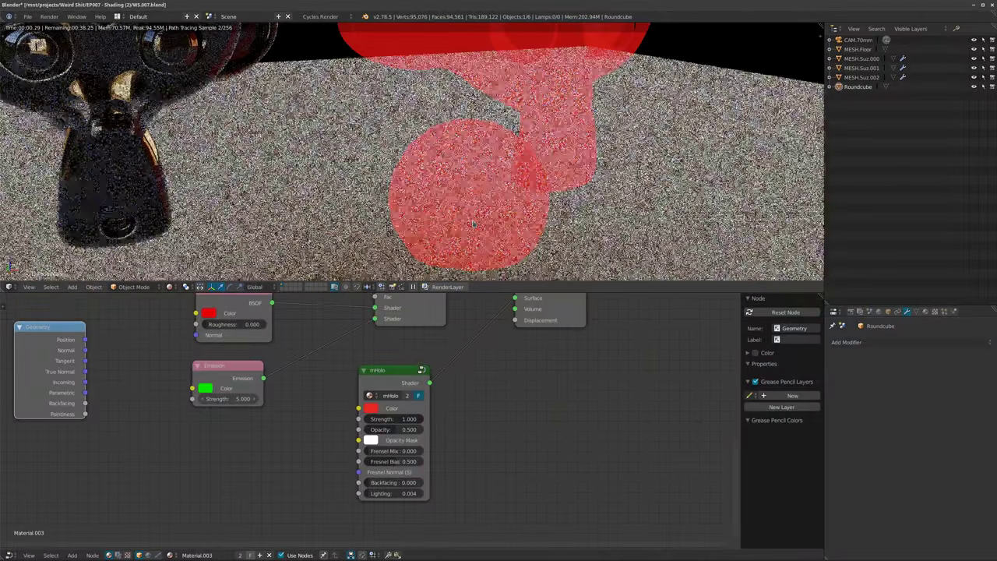
key(KP_Divide)
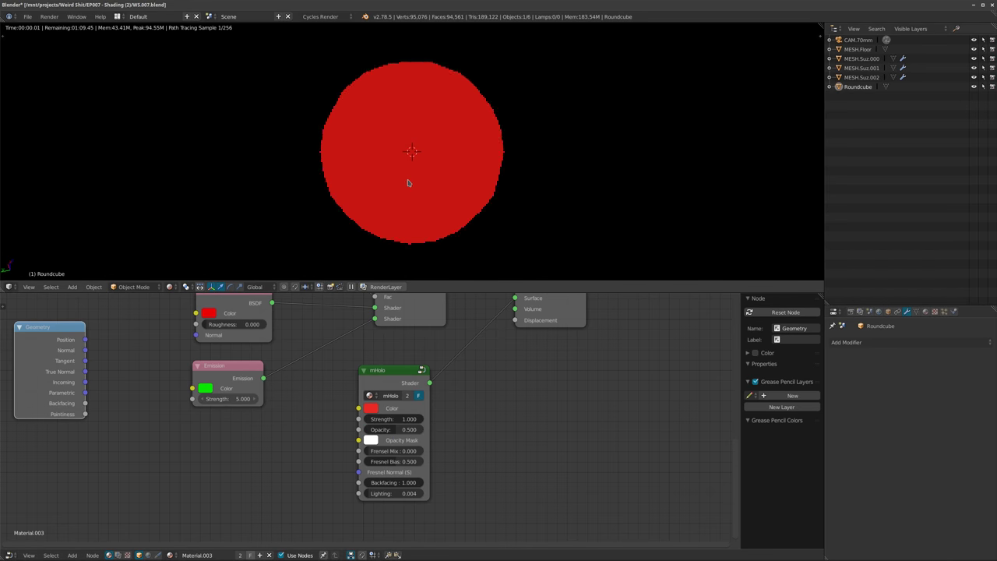
key(KP_Divide)
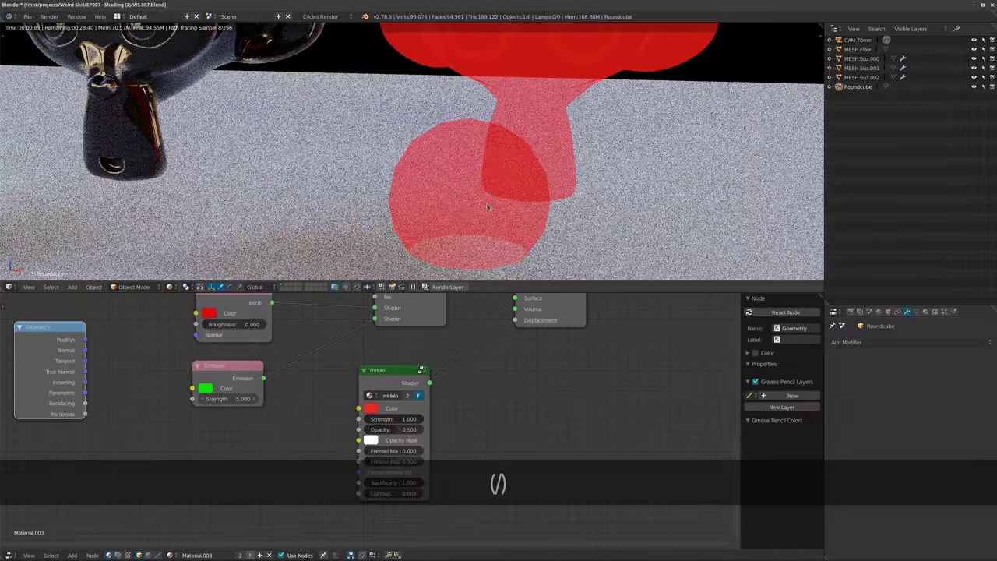
Move the round cube clear of the hologram head's neck and set the mHolo group's Backfacing to 0.000.
key(g)
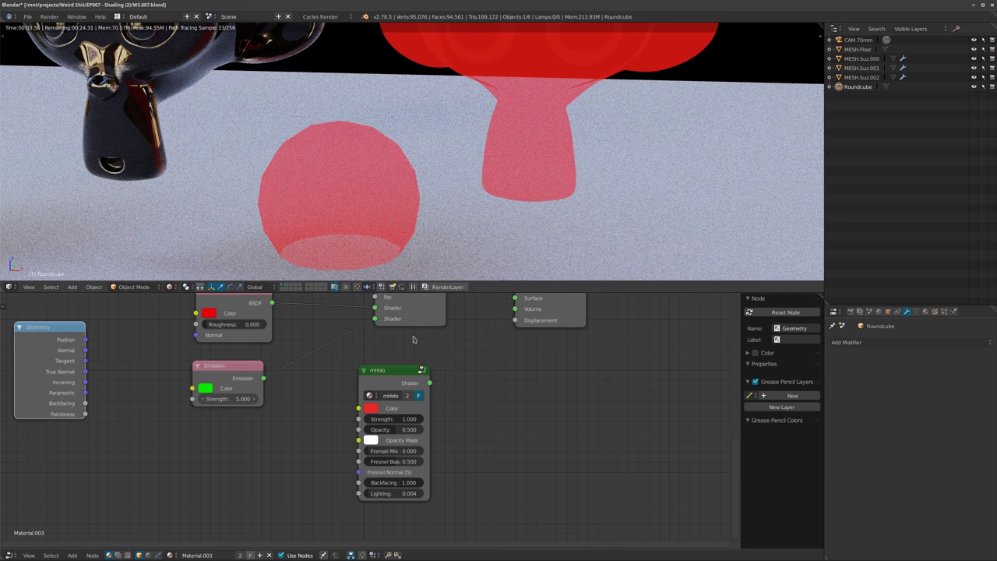
drag(410, 482, 347, 483)
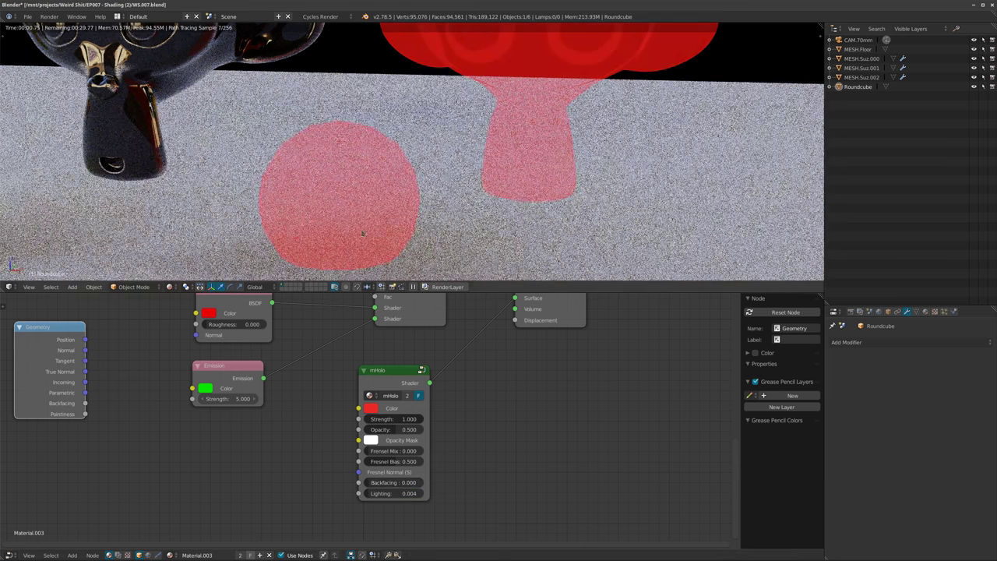
Set the mHolo group's Frensel Mix to 1.000 and its Fresnel Bias to 0.382 so the hologram glows at its edges.
click(378, 462)
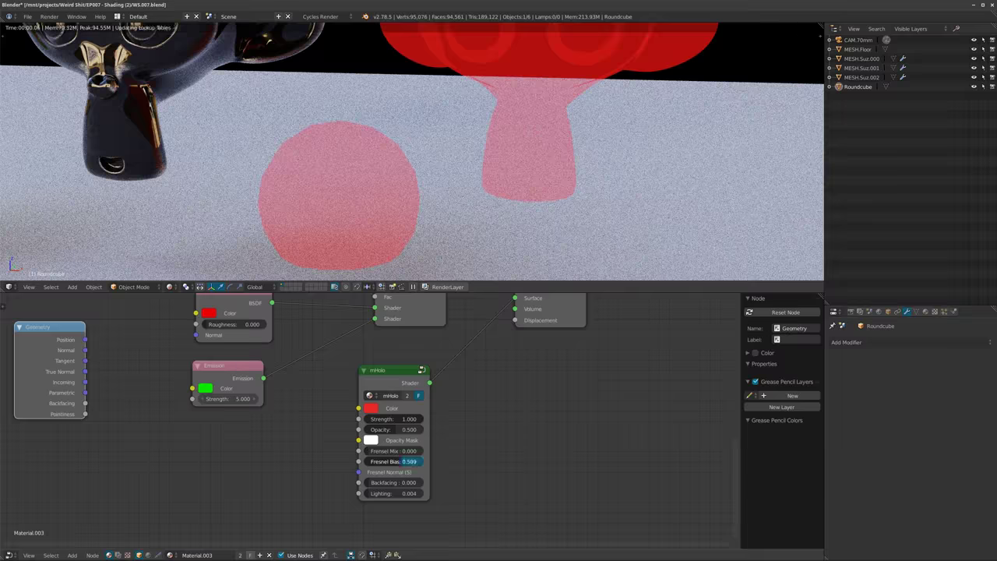
text(1)
key(Return)
click(379, 452)
text(1)
drag(379, 452, 399, 461)
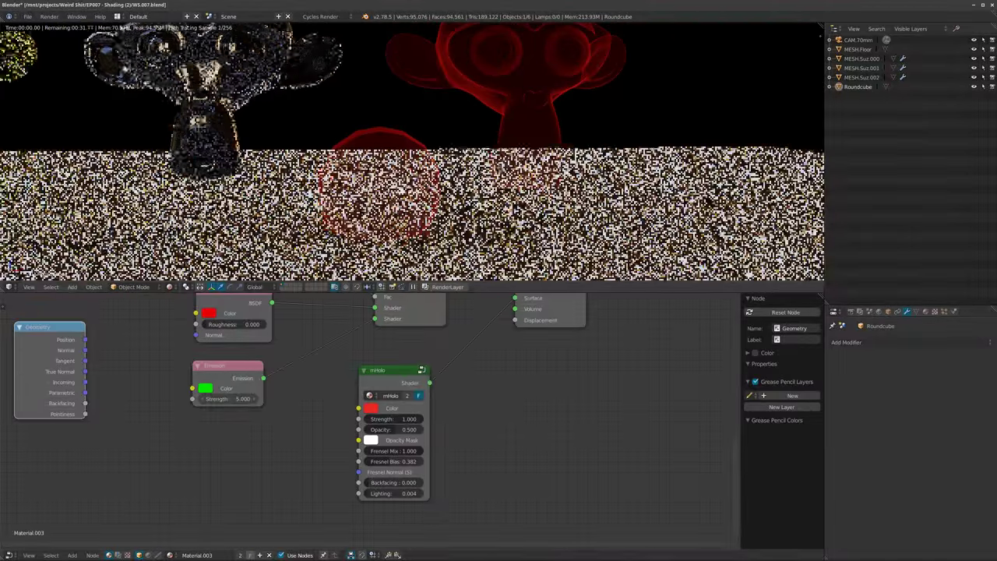
mouse_move(396, 484)
mouse_down()
mouse_move(455, 484)
mouse_move(391, 483)
mouse_up()
middle_drag(570, 141, 596, 168)
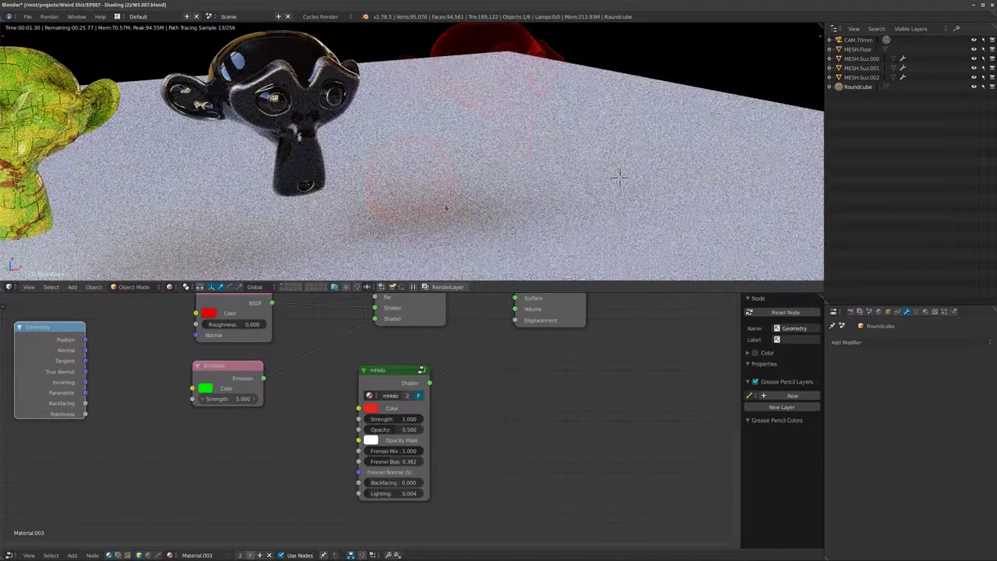
Return the viewport to the camera view and bring the nodes surrounding the mHolo group into view.
key(KP_0)
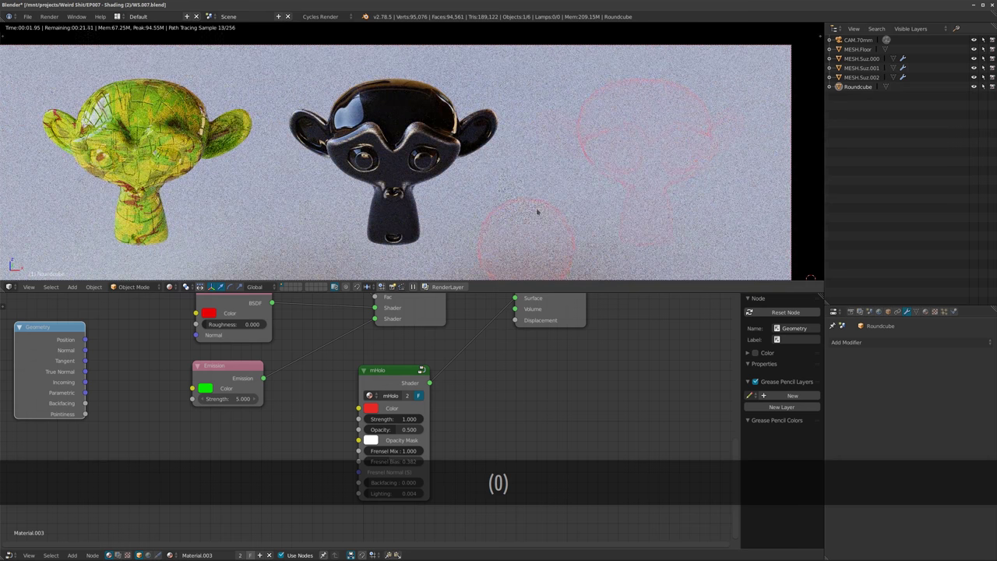
key(Delete)
middle_drag(473, 395, 453, 425)
scroll(453, 425, down, 6)
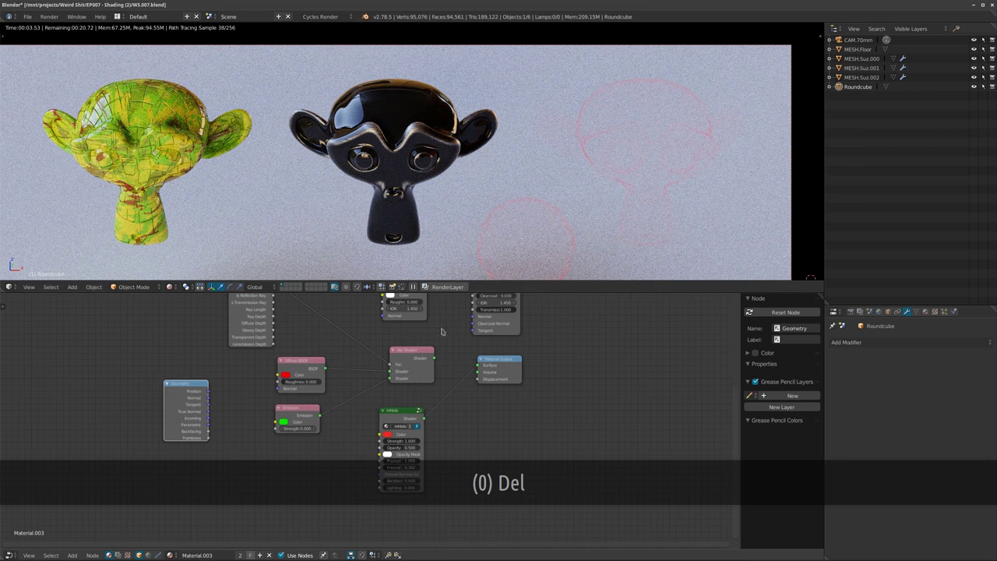
Connect the Mix Shader that combines the red Diffuse BSDF and green Emission to the Material Output in place of mHolo.
scroll(414, 383, down, 2)
middle_drag(424, 328, 358, 377)
scroll(367, 373, up, 3)
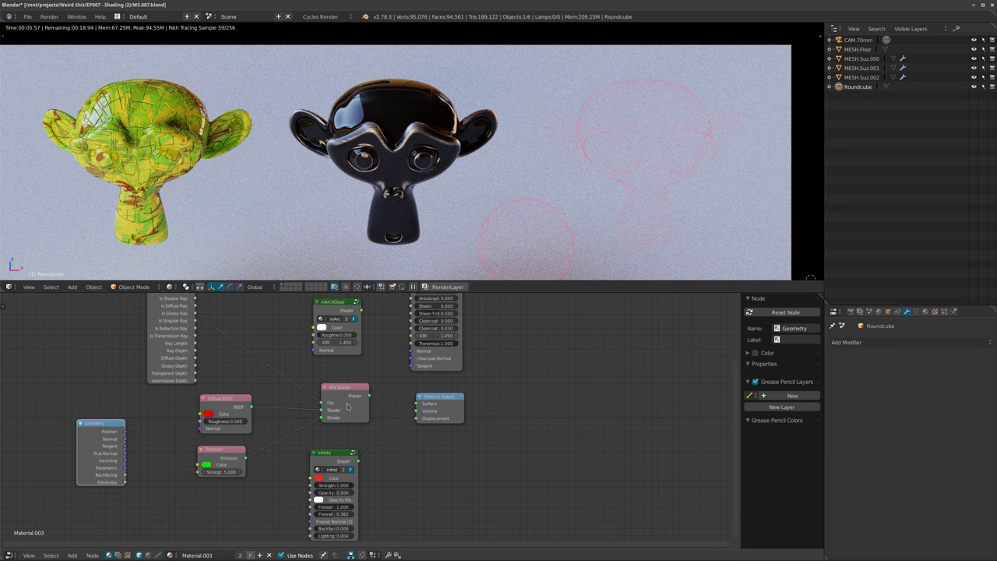
ctrl+shift+click(348, 405)
middle_drag(394, 442, 425, 425)
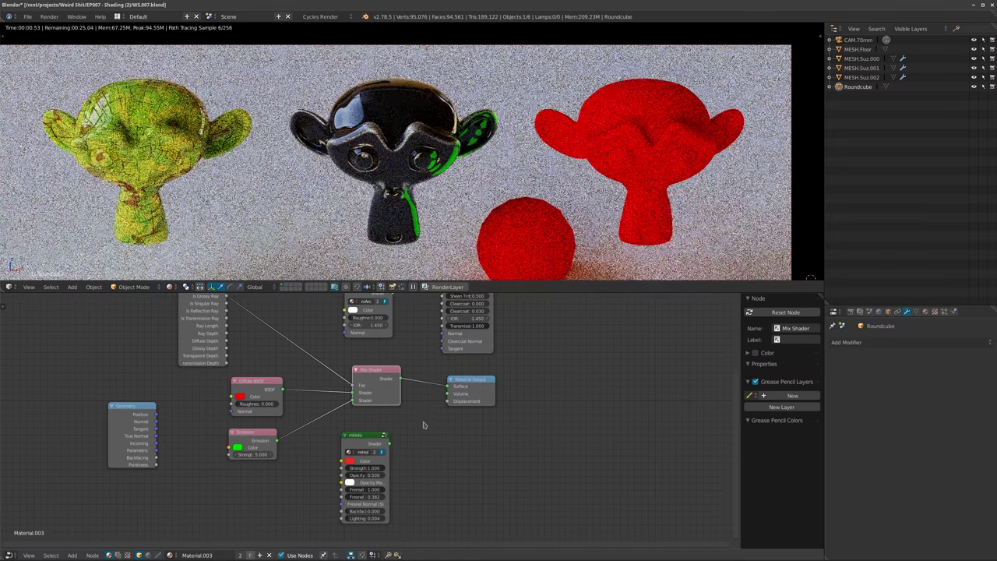
Rearrange the mHolo and mArchGlass groups so both sit below the Mix Shader and Emission nodes.
scroll(419, 428, up, 3)
mouse_move(346, 441)
mouse_down()
mouse_move(373, 432)
mouse_move(358, 426)
mouse_up()
scroll(440, 436, down, 5)
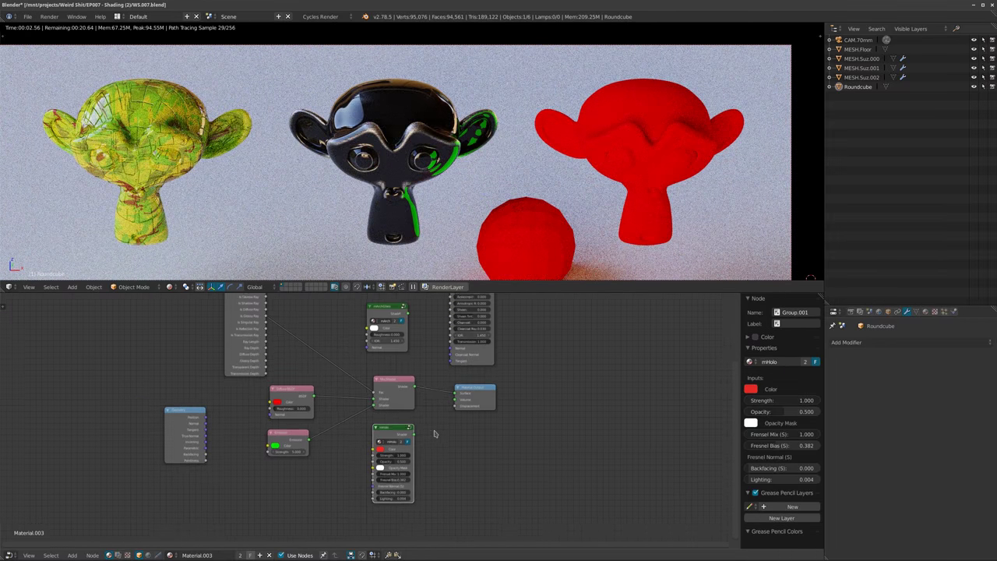
middle_drag(429, 418, 427, 428)
scroll(420, 424, up, 2)
drag(374, 307, 317, 486)
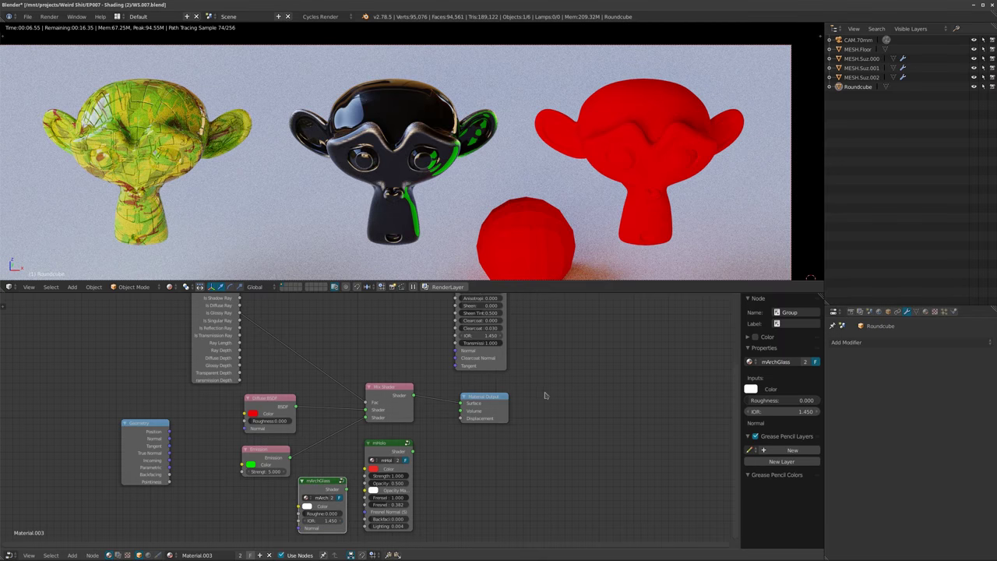
Delete the round cube and select the red monkey head.
key(Delete)
key(Return)
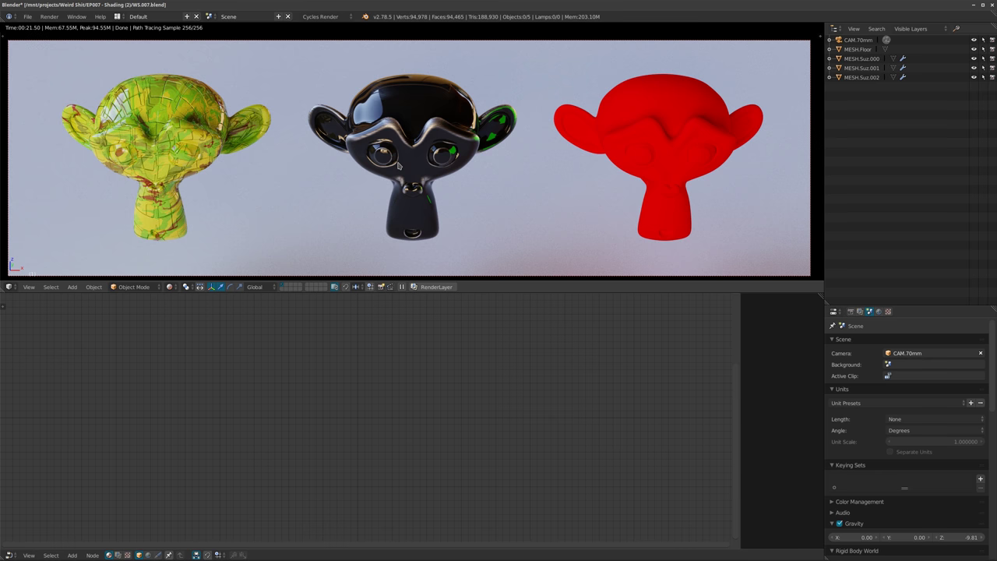
right_click(664, 136)
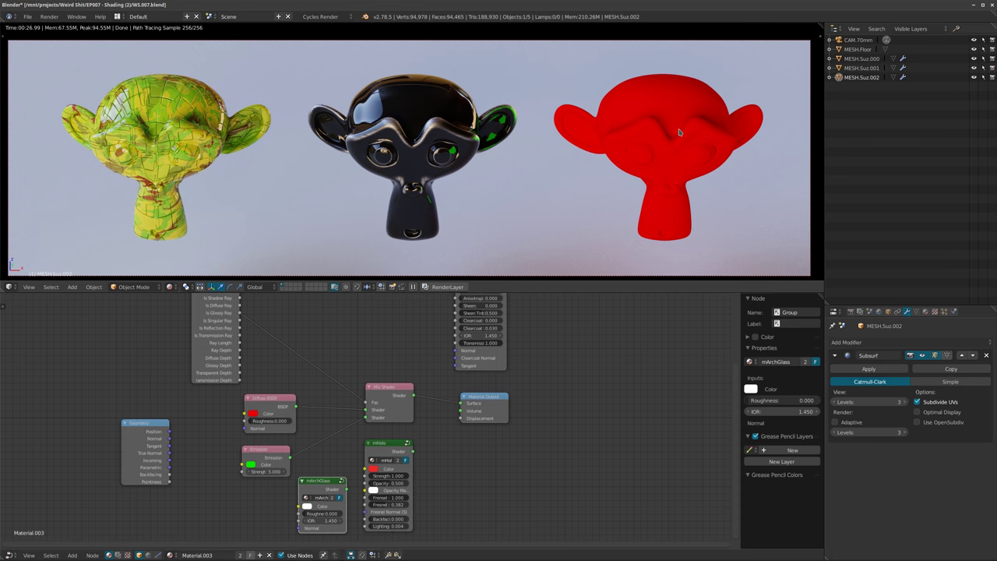
Link the Light Path's Is Camera Ray output to the Mix Shader's Fac input.
scroll(320, 436, up, 2)
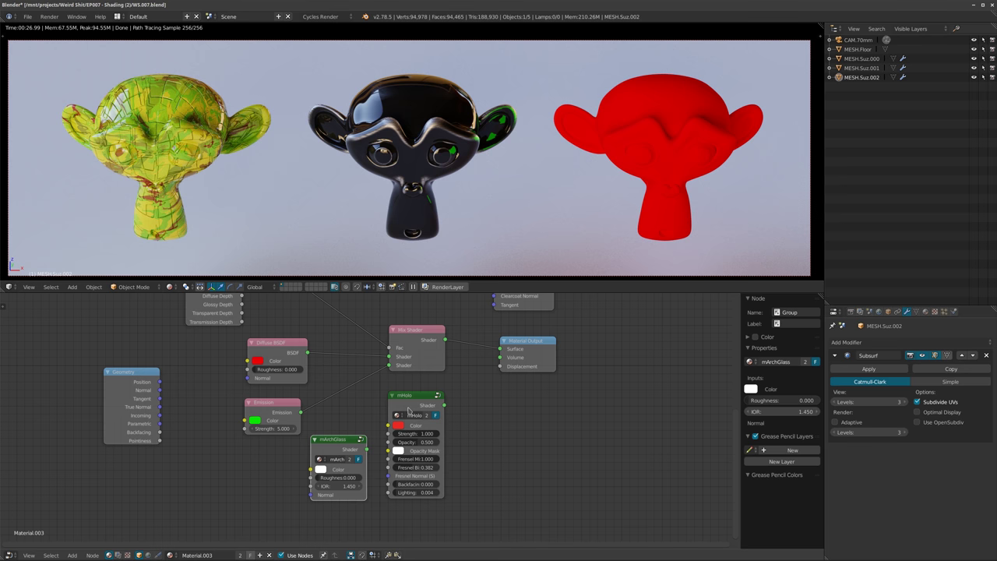
middle_drag(331, 388, 335, 430)
middle_drag(319, 353, 326, 381)
shift+scroll(326, 384, up, 2)
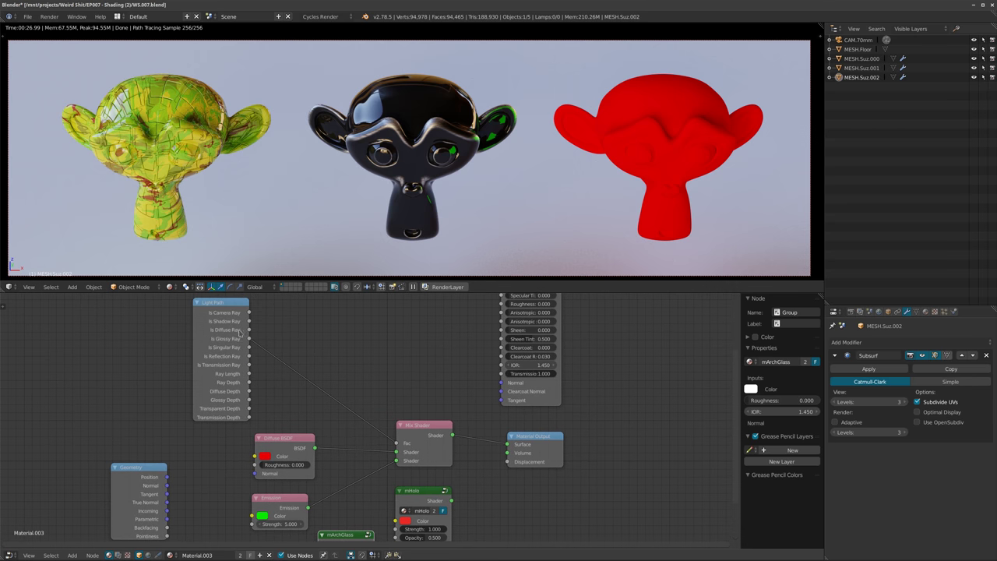
drag(251, 313, 396, 442)
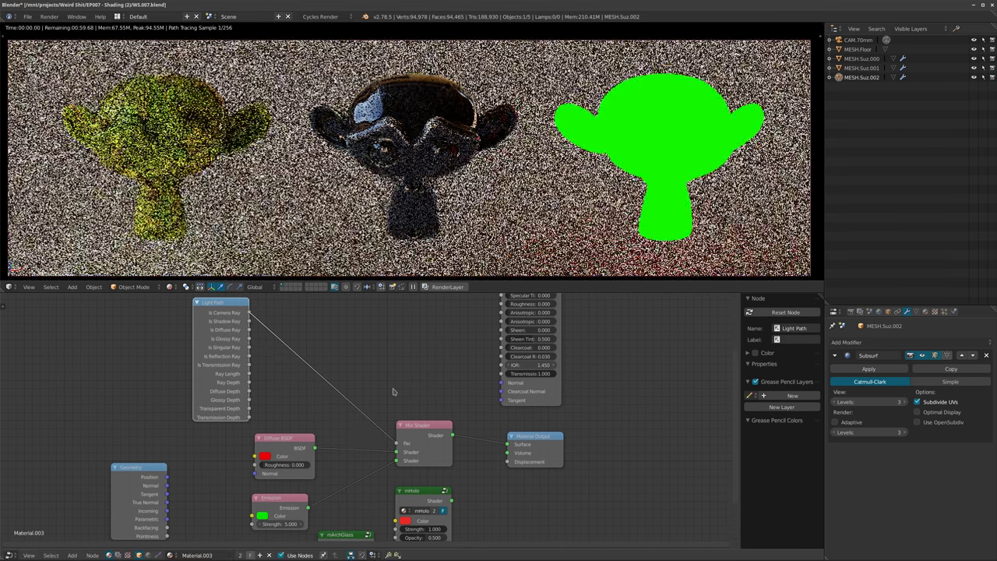
Swap the Mix Shader's two shader inputs and place the Emission node above the Diffuse BSDF to match.
middle_drag(343, 451, 349, 438)
drag(399, 438, 403, 448)
drag(311, 444, 268, 407)
drag(231, 474, 285, 464)
drag(264, 406, 305, 410)
drag(278, 469, 306, 459)
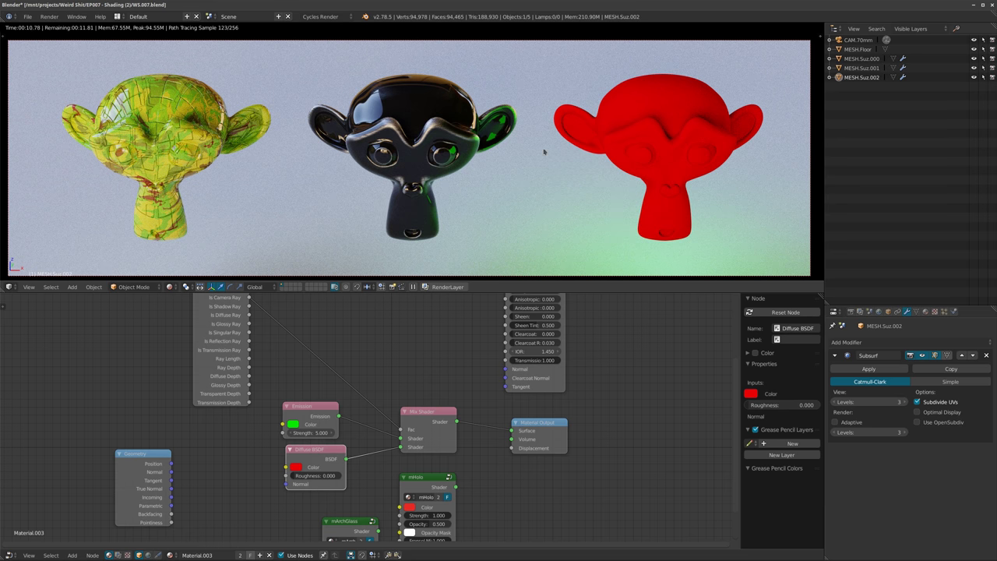
Line up the mArchGlass group and the Diffuse BSDF in a column beneath the Emission node.
middle_drag(388, 515, 388, 439)
drag(347, 448, 303, 446)
drag(320, 376, 312, 381)
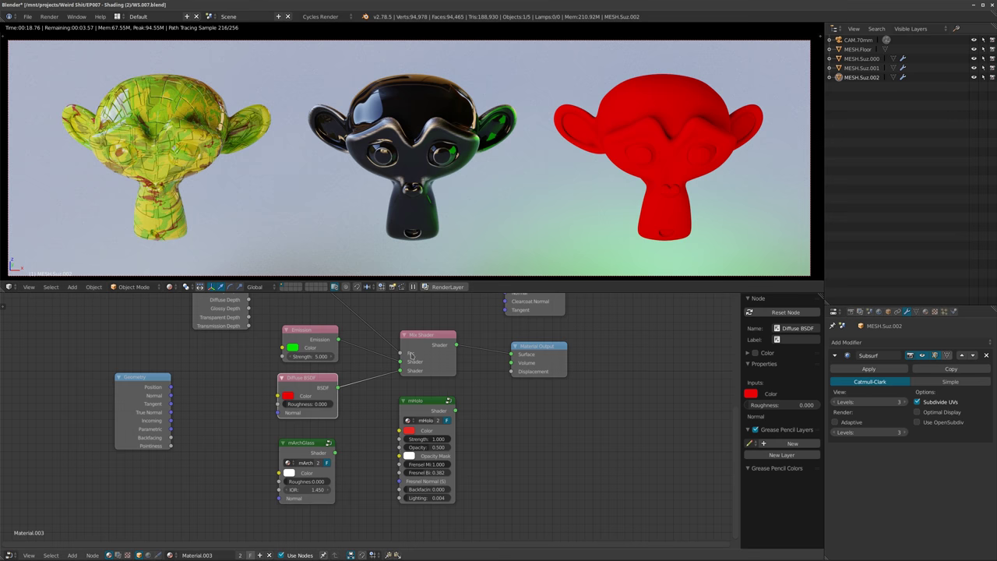
Move the Geometry node up beside the Light Path node, above the Mix Shader.
middle_drag(352, 296, 379, 337)
scroll(379, 337, down, 3)
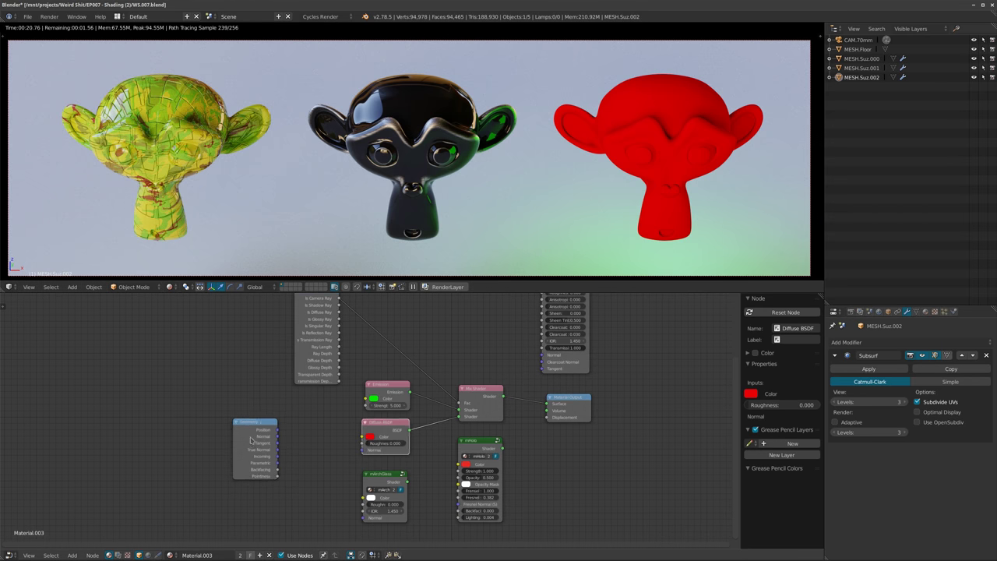
drag(260, 419, 414, 320)
scroll(422, 366, up, 2)
scroll(422, 366, up, 2)
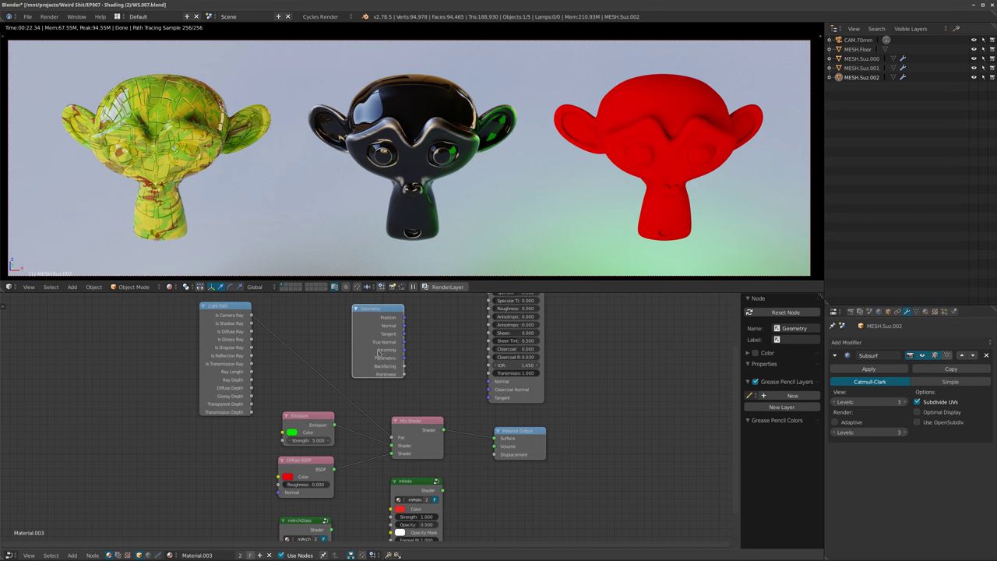
drag(385, 359, 427, 352)
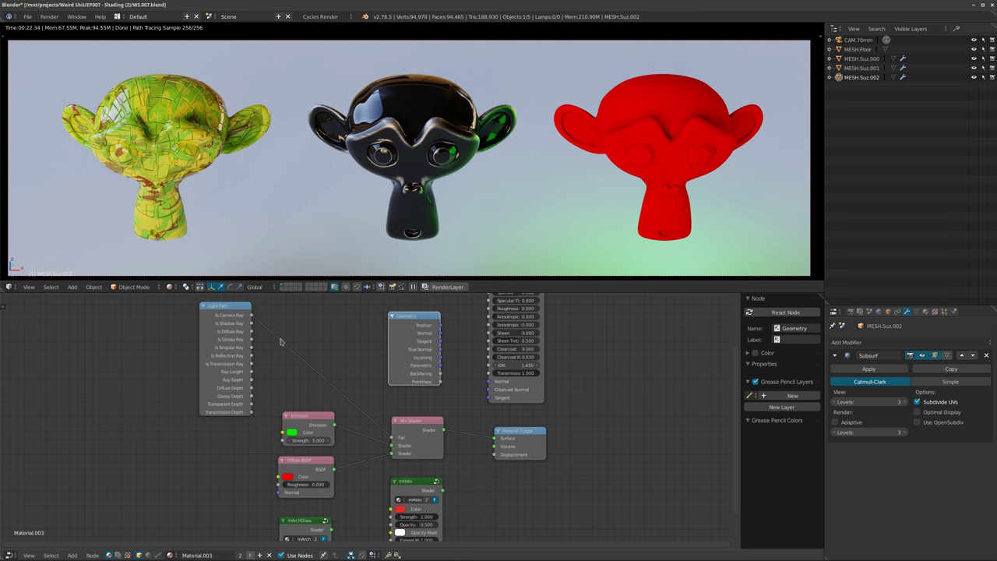
Select the yellow-green monkey head to review its Material.001 nodes, moving the Brick Texture with scale 71.500 up slightly.
right_click(181, 184)
middle_drag(192, 449, 479, 443)
scroll(242, 445, down, 3)
scroll(479, 442, down, 4)
scroll(304, 392, up, 4)
middle_drag(249, 428, 246, 380)
scroll(193, 374, up, 1)
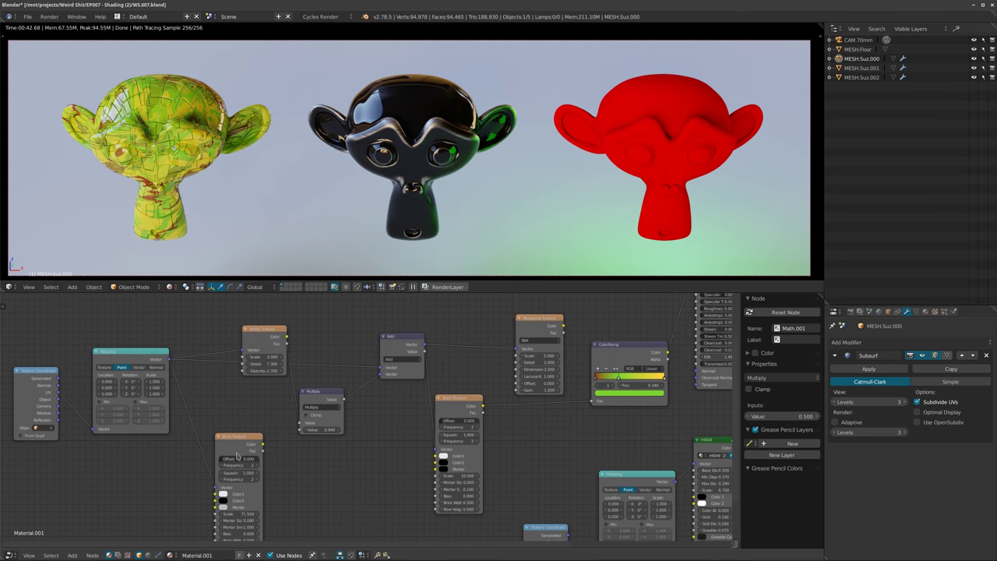
drag(238, 455, 236, 429)
middle_drag(397, 420, 348, 426)
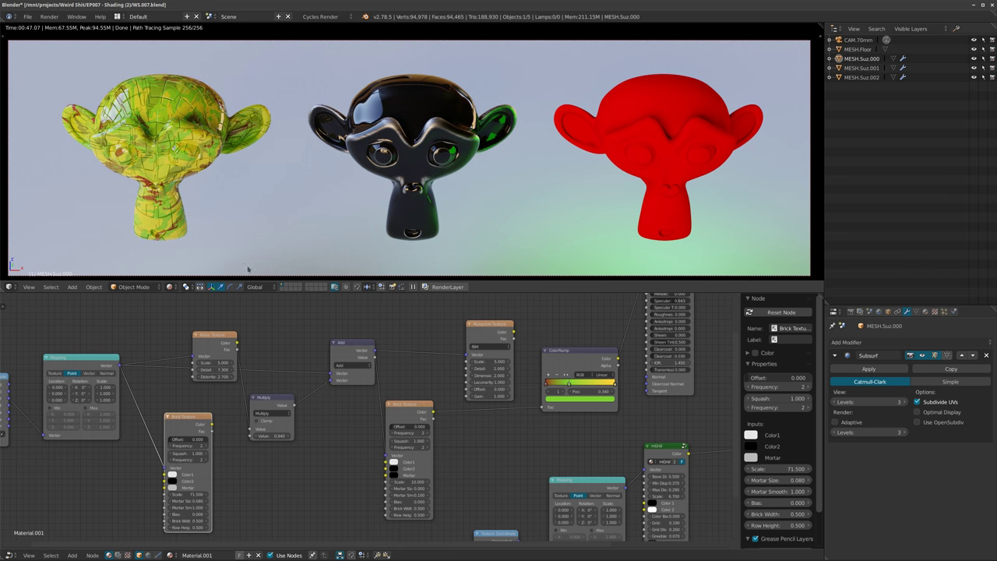
middle_drag(210, 382, 328, 366)
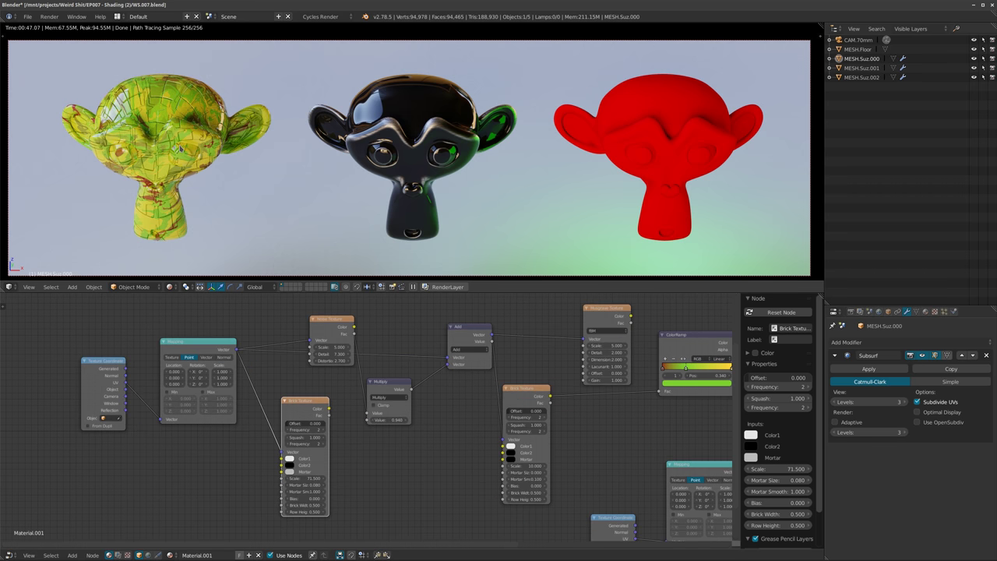
middle_drag(389, 346, 300, 345)
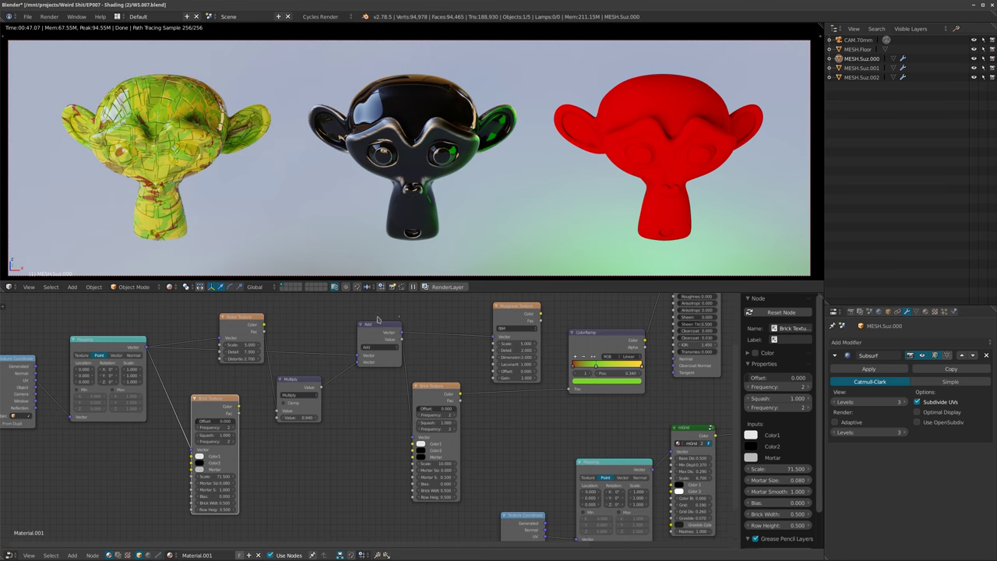
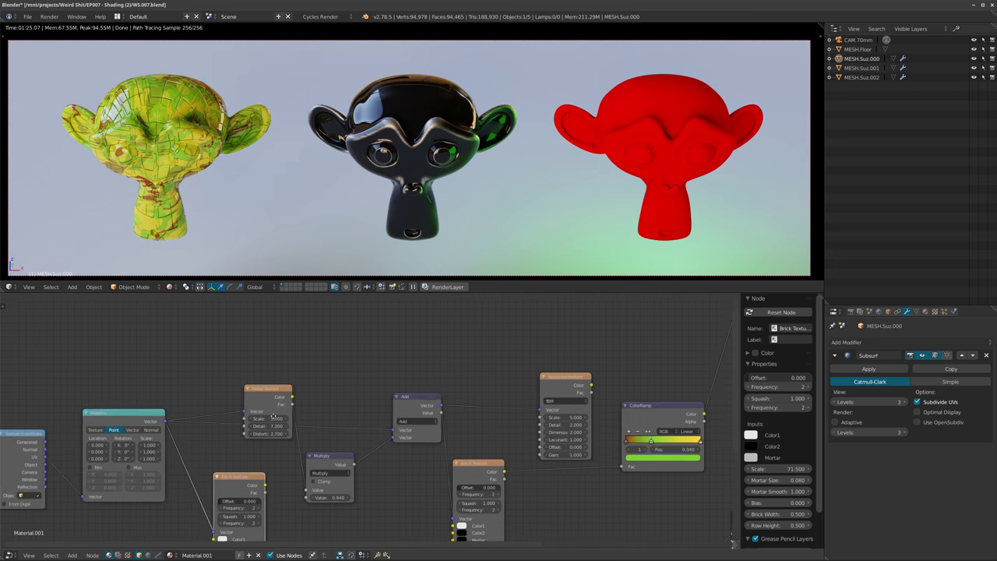
Add a Separate RGB converter node above the vector Add node in Material.001.
scroll(327, 387, up, 1)
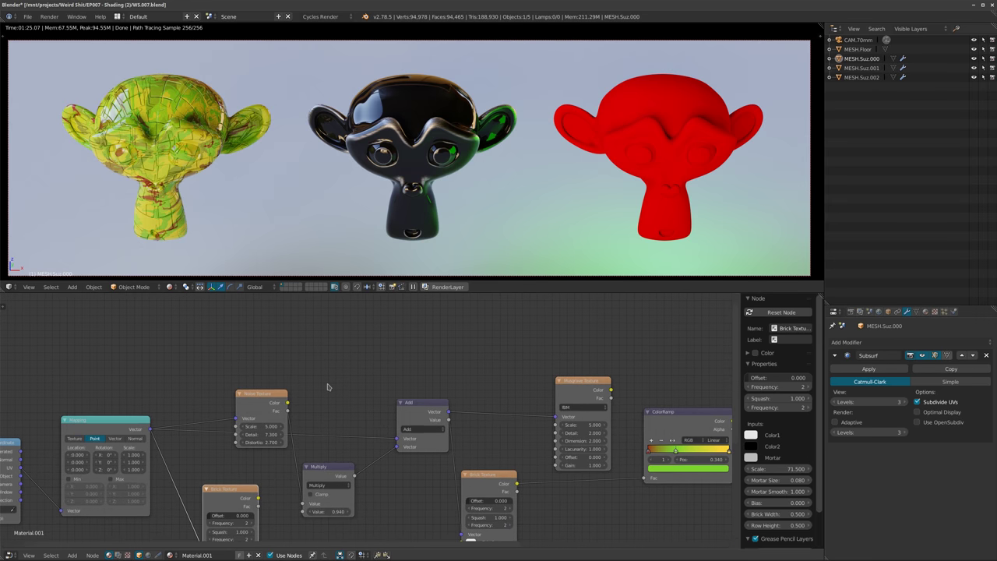
scroll(328, 386, up, 2)
middle_drag(377, 363, 354, 403)
scroll(355, 404, down, 2)
key(shift+a)
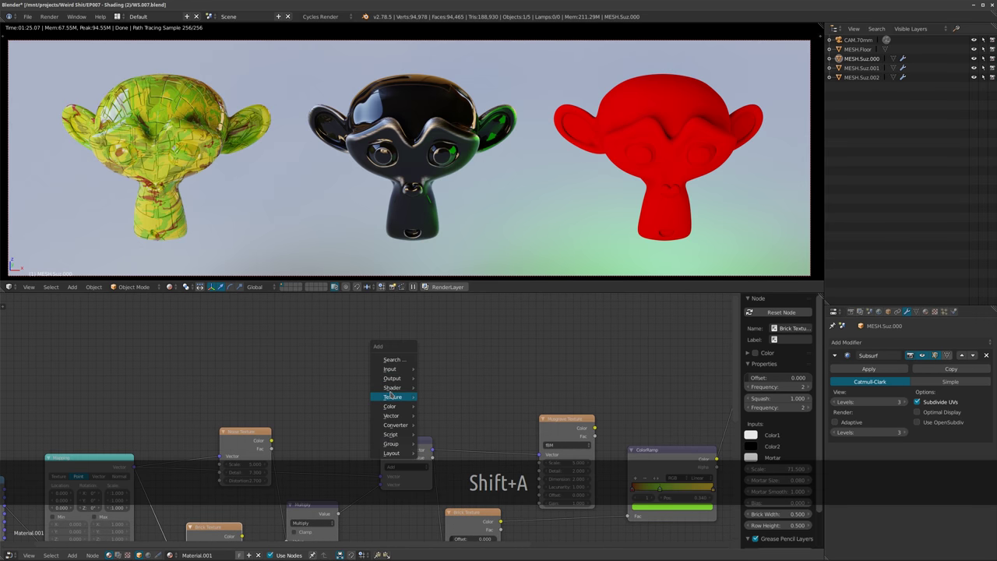
mouse_move(391, 395)
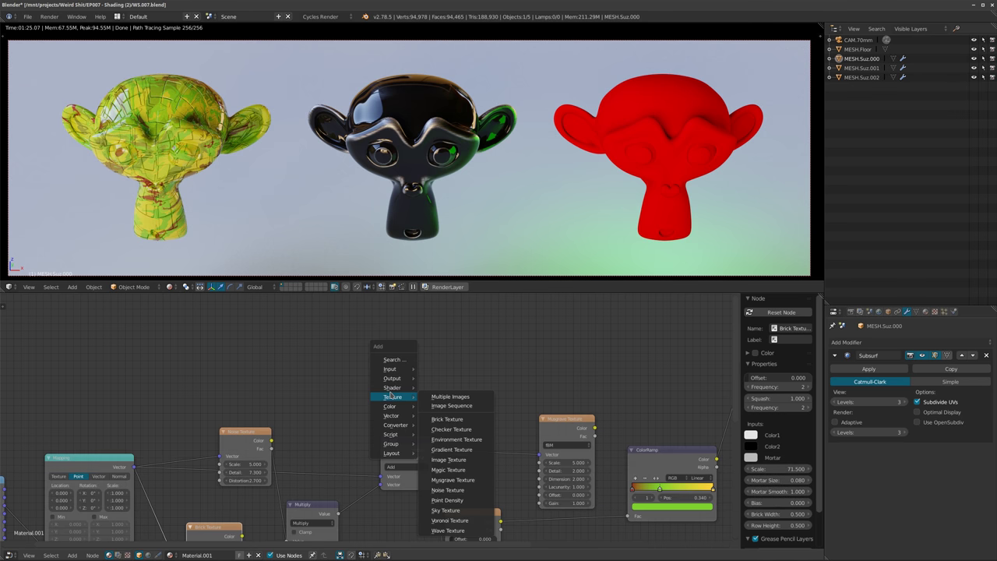
mouse_move(393, 429)
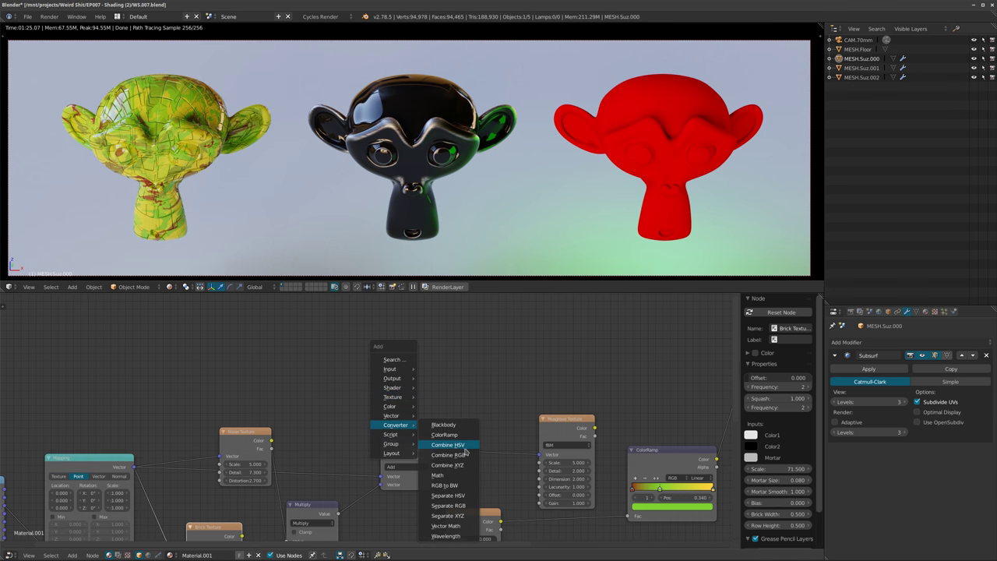
key(Escape)
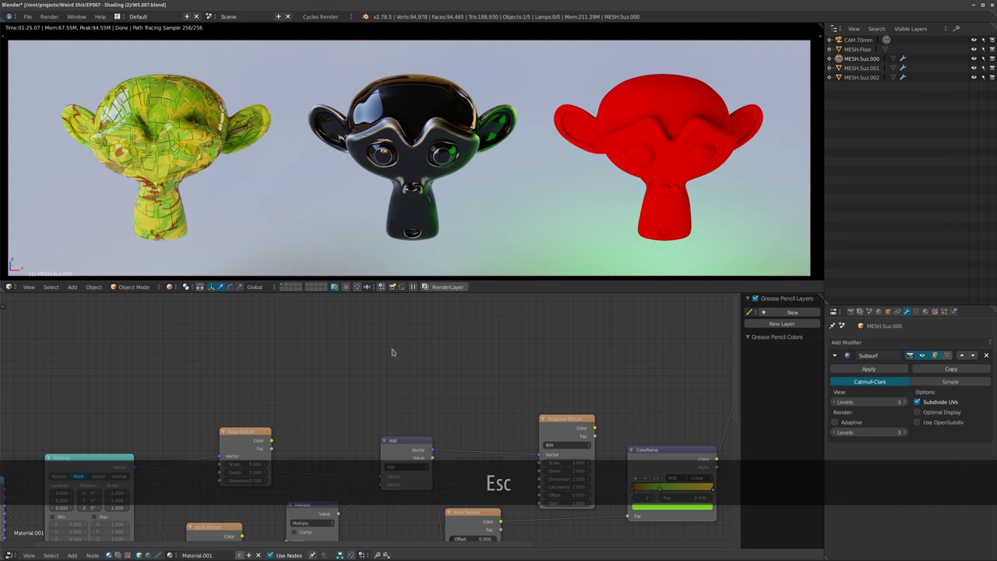
key(shift+a)
click(440, 433)
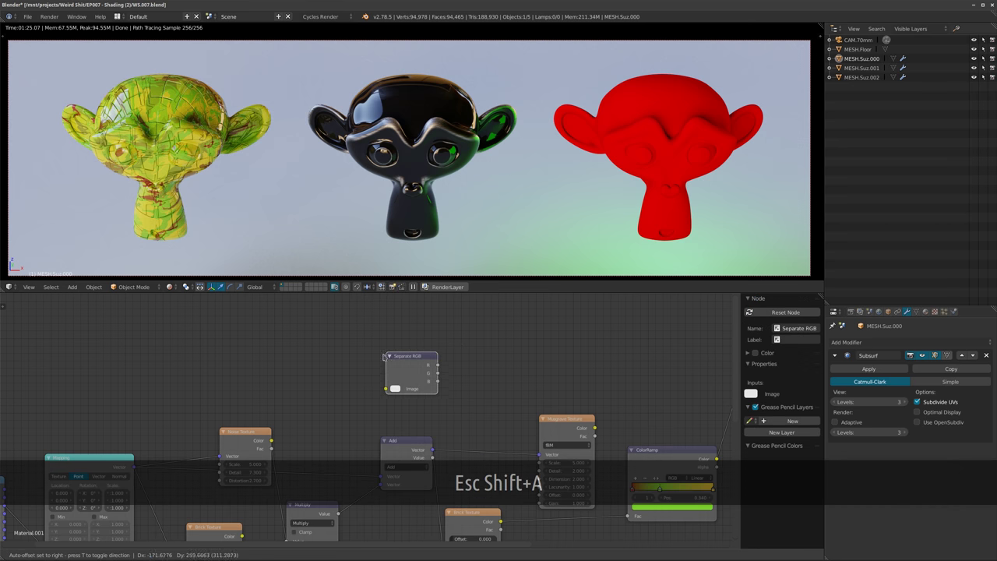
click(413, 366)
Preview the Noise Texture's Color and Fac outputs on the monkey head to compare them.
scroll(337, 386, up, 2)
drag(247, 459, 613, 478)
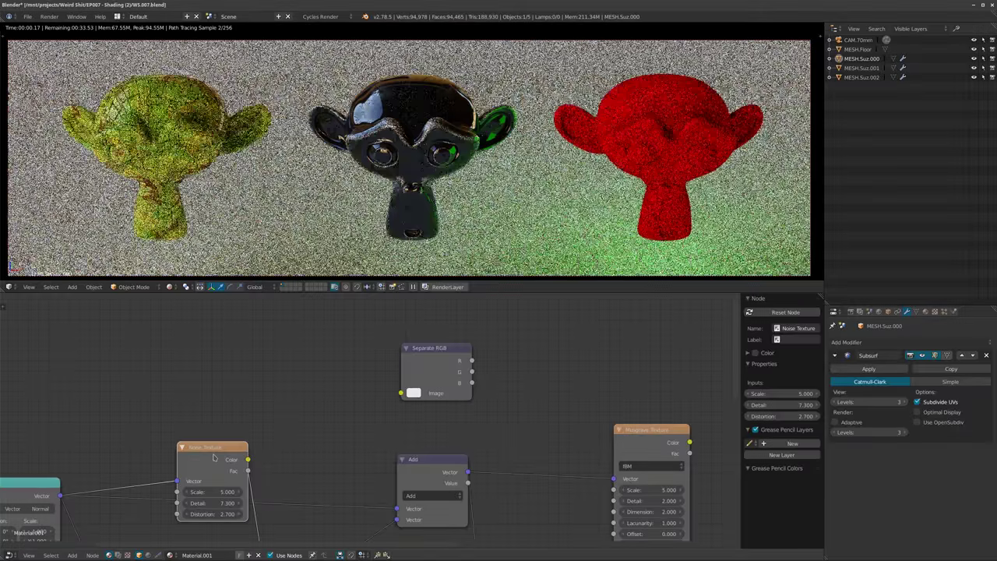
scroll(449, 499, up, 2)
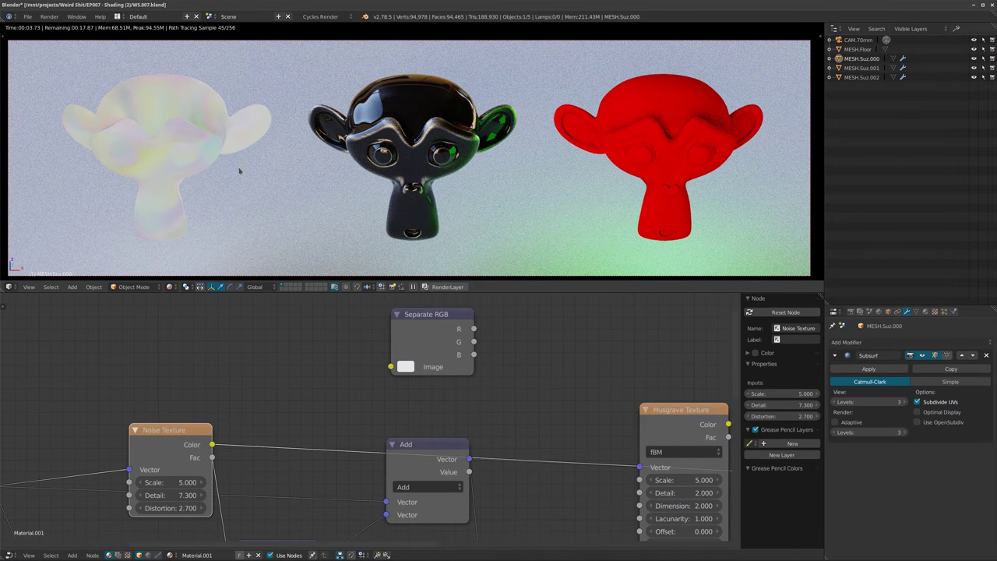
ctrl+shift+click(170, 441)
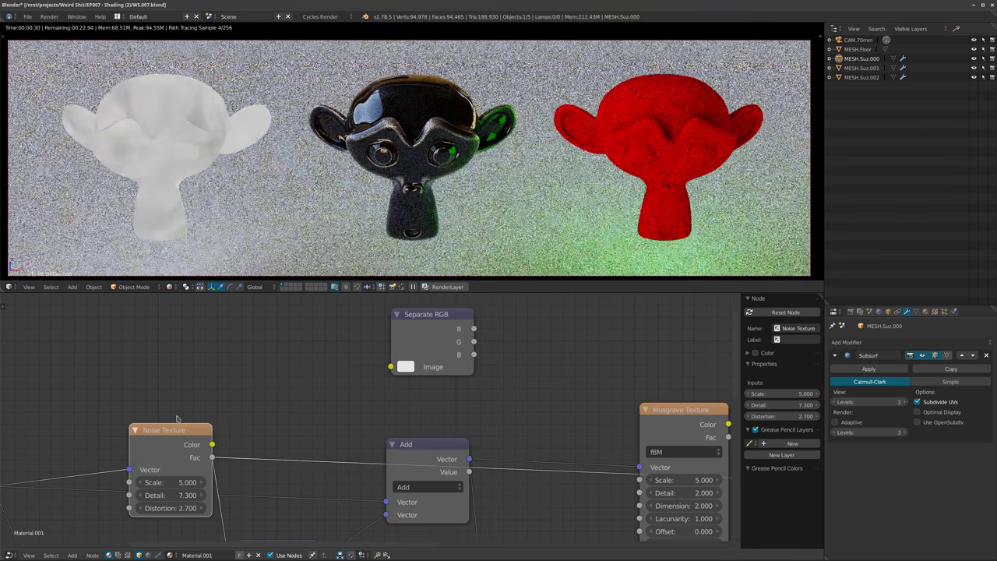
ctrl+drag(212, 457, 212, 444)
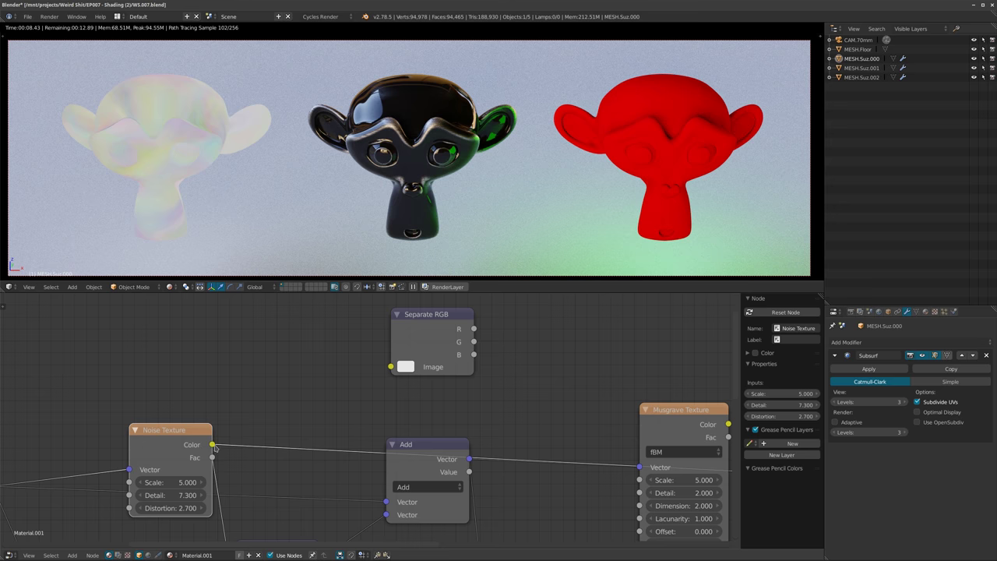
Link the Noise Texture's Color to the Separate RGB node's Image input and preview the R, G and B channels in turn.
drag(213, 445, 390, 367)
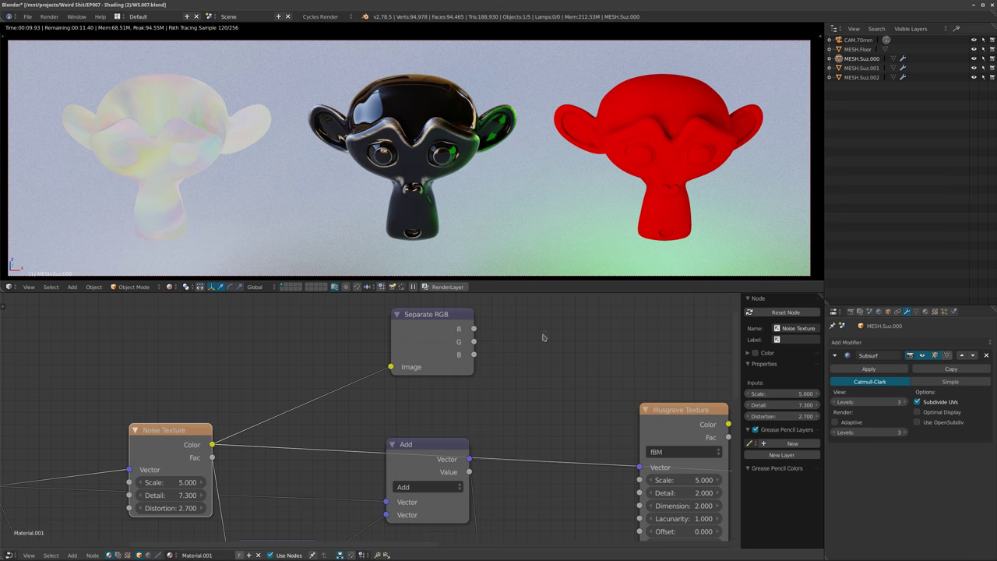
ctrl+shift+click(434, 340)
ctrl+shift+click(430, 339)
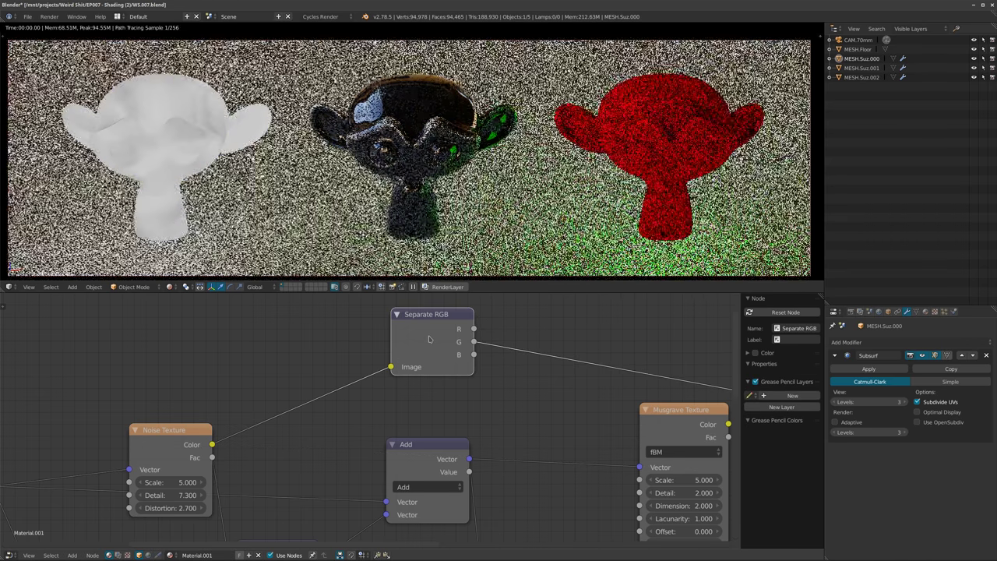
ctrl+shift+click(428, 339)
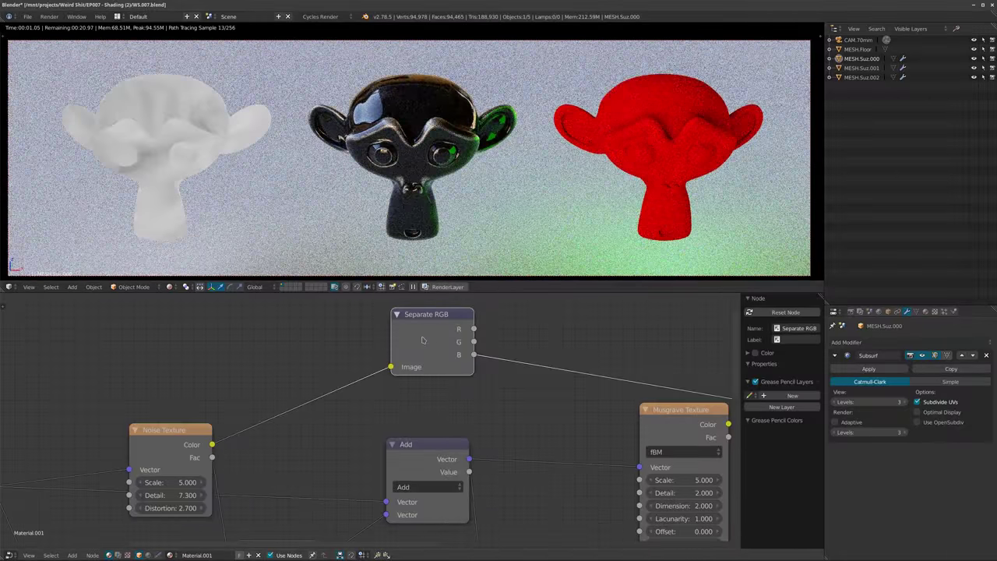
ctrl+shift+click(432, 335)
ctrl+shift+click(431, 335)
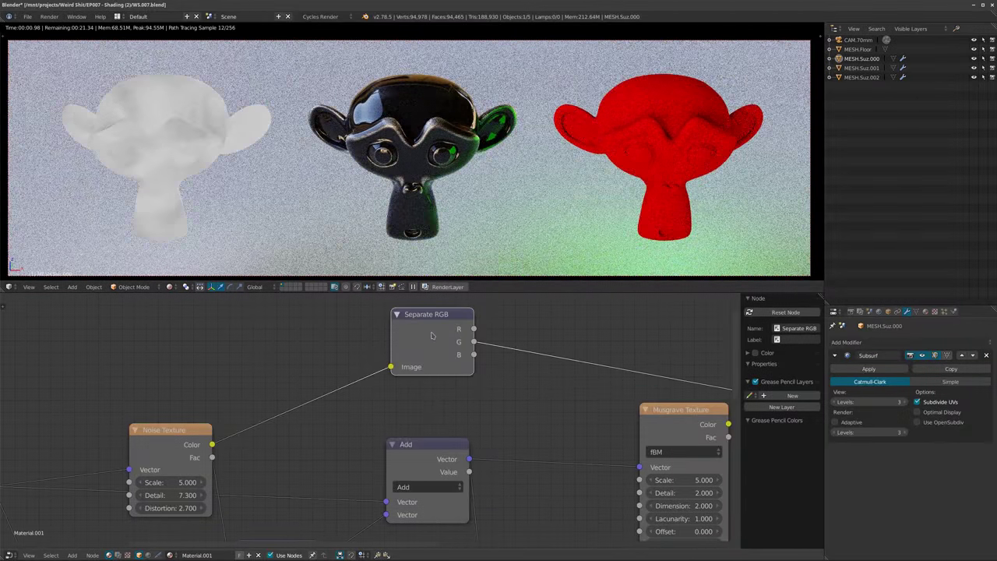
ctrl+shift+click(423, 337)
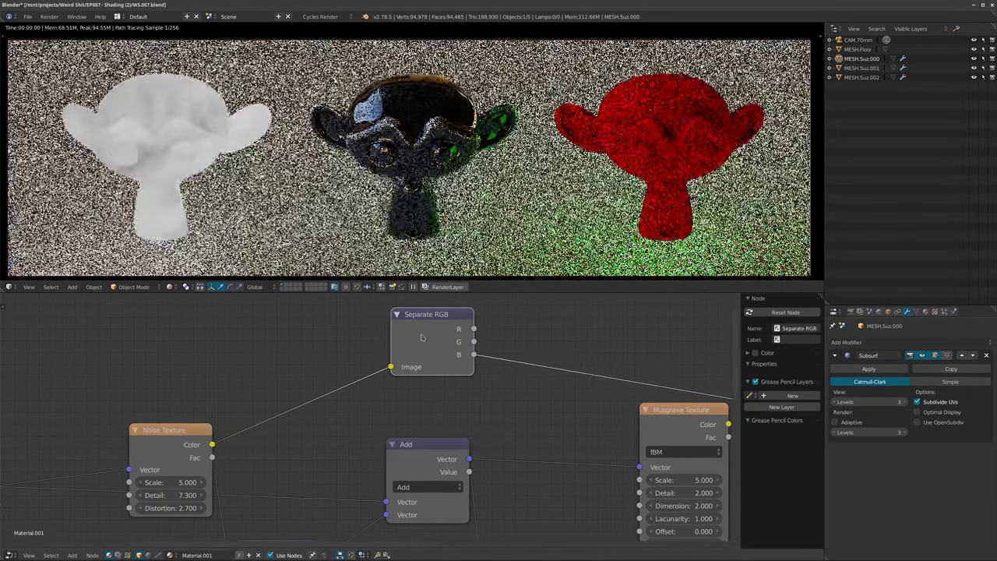
ctrl+shift+click(421, 337)
scroll(335, 355, down, 2)
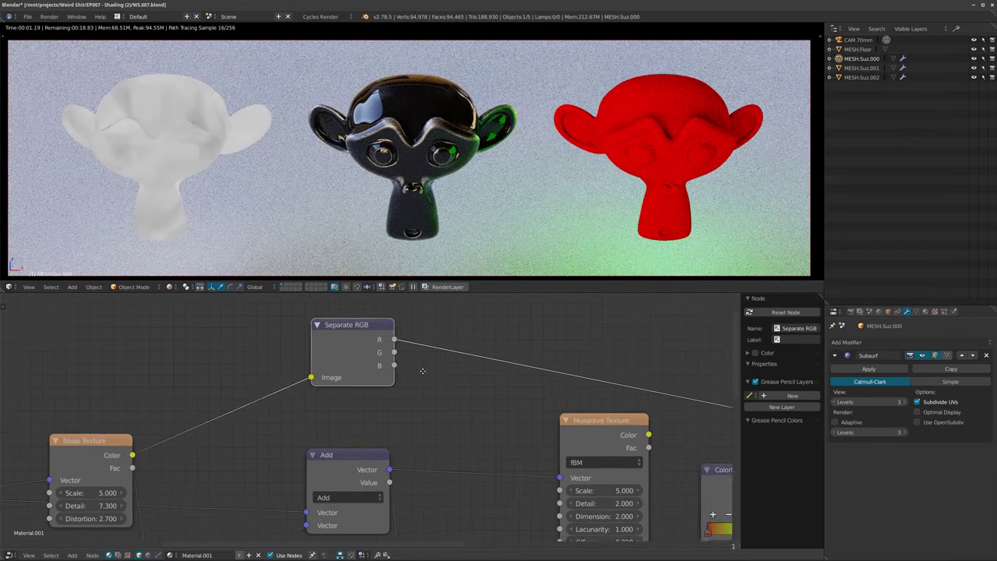
Add a ColorRamp node beside the Separate RGB node and link the R channel to its Fac input.
scroll(438, 363, up, 2)
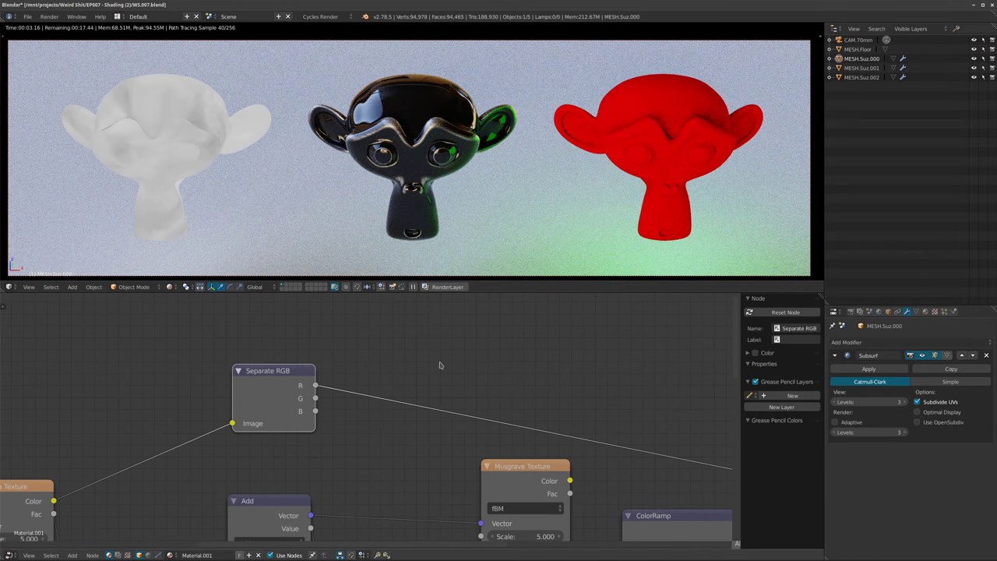
key(shift+a)
mouse_move(441, 355)
click(492, 363)
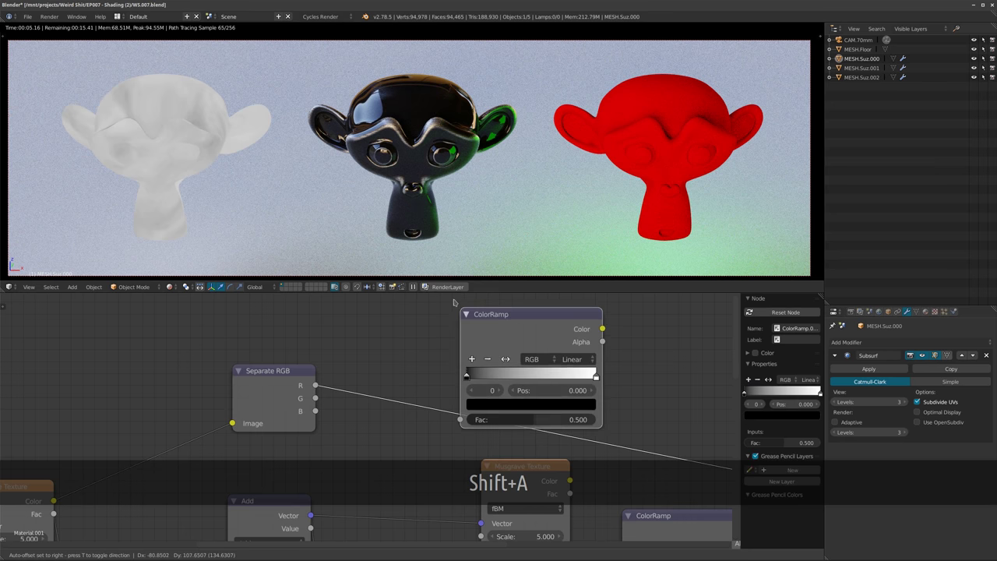
drag(414, 384, 415, 385)
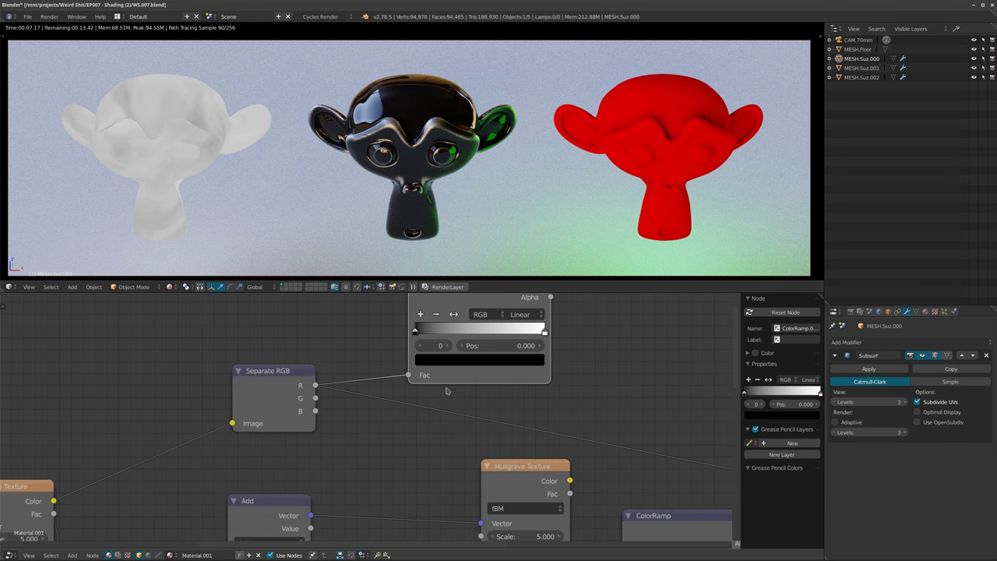
Move the ramp's black stop inward and its white stop to 0.683, recoloring the white stop magenta (R 0.984, G 0.122, B 1.000).
drag(422, 331, 444, 332)
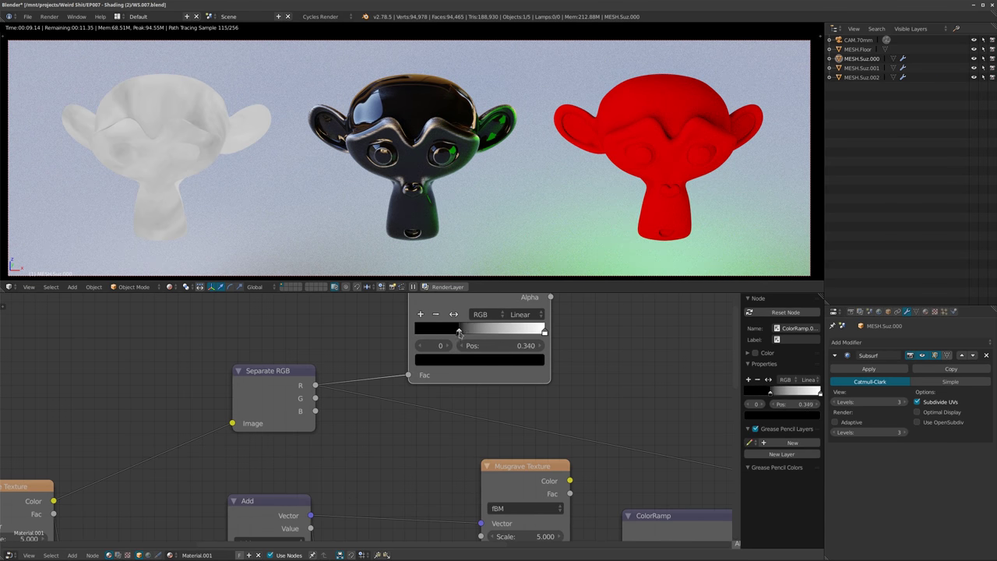
middle_drag(504, 345, 485, 390)
drag(525, 377, 484, 378)
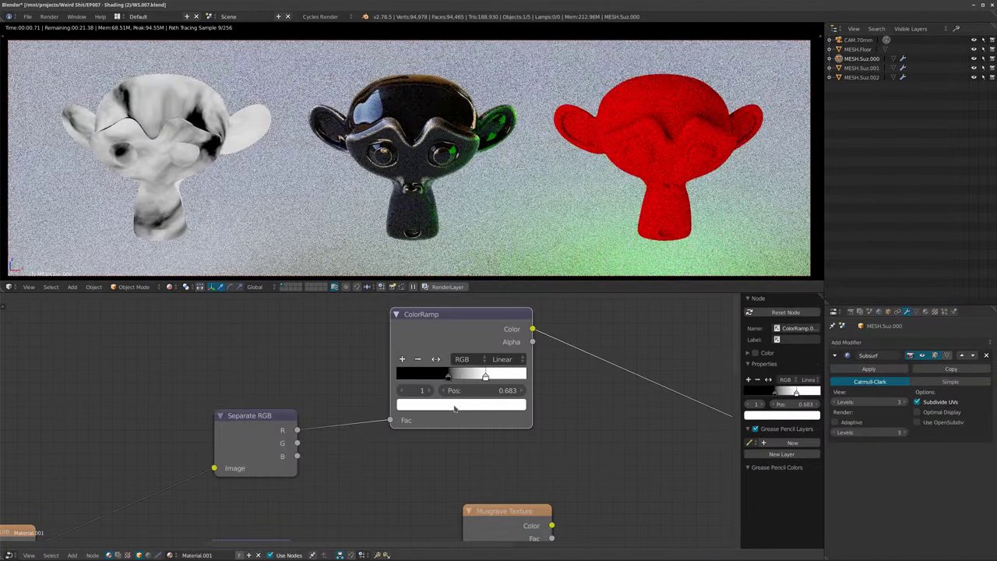
click(461, 405)
click(463, 305)
Move the magenta ColorRamp up, duplicate it directly below, and link the Separate RGB node's G channel to the duplicate's Fac.
middle_drag(493, 371, 437, 392)
drag(389, 364, 390, 304)
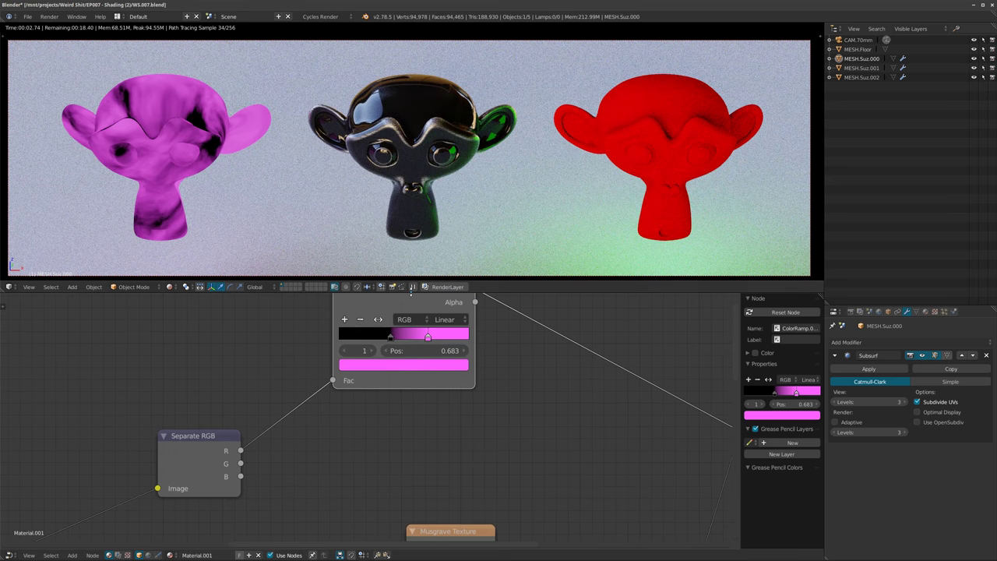
key(shift+d)
key(shift+d)
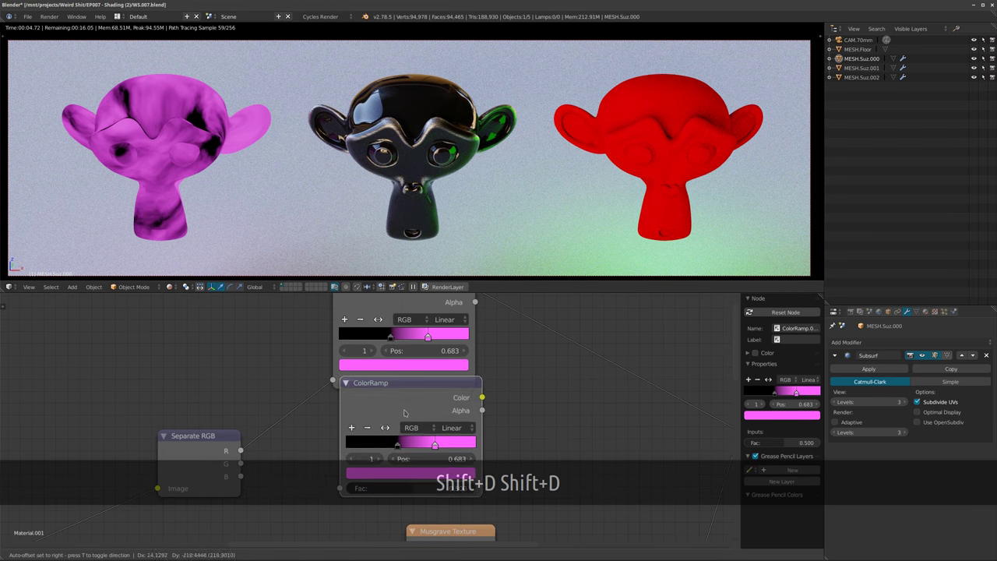
click(397, 426)
middle_drag(398, 426, 399, 376)
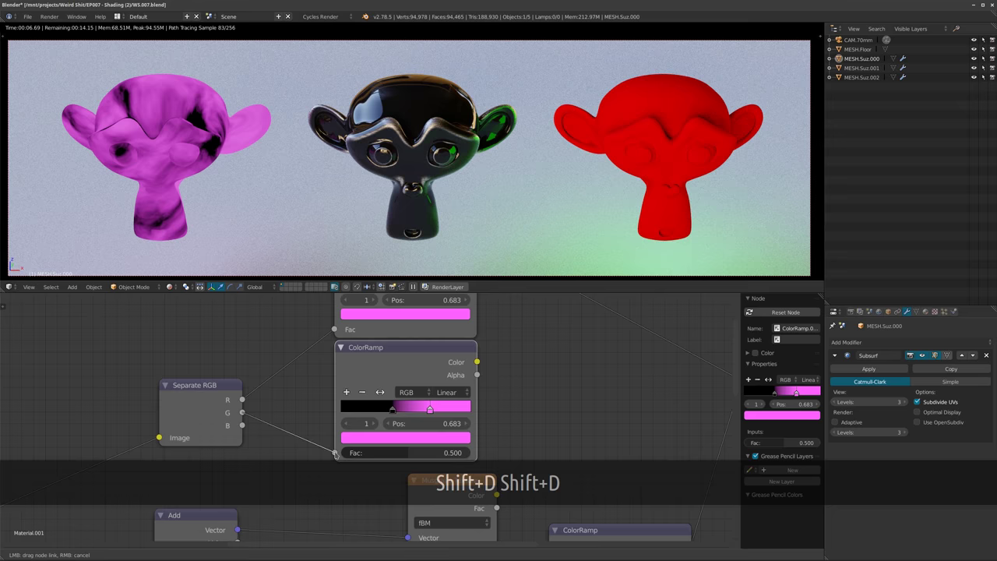
drag(334, 453, 334, 452)
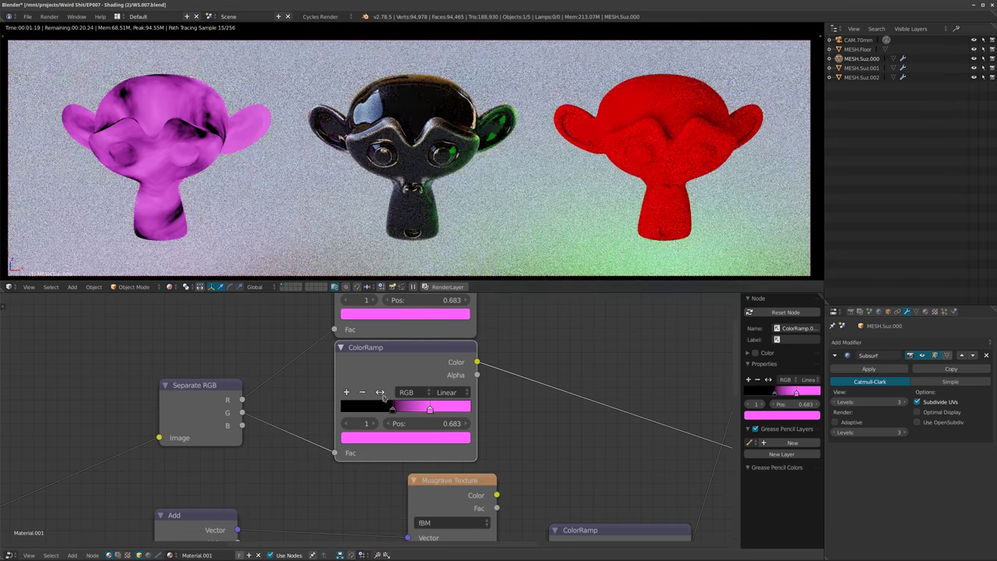
Flip the lower ColorRamp and change its magenta stop to light blue.
click(381, 393)
click(393, 437)
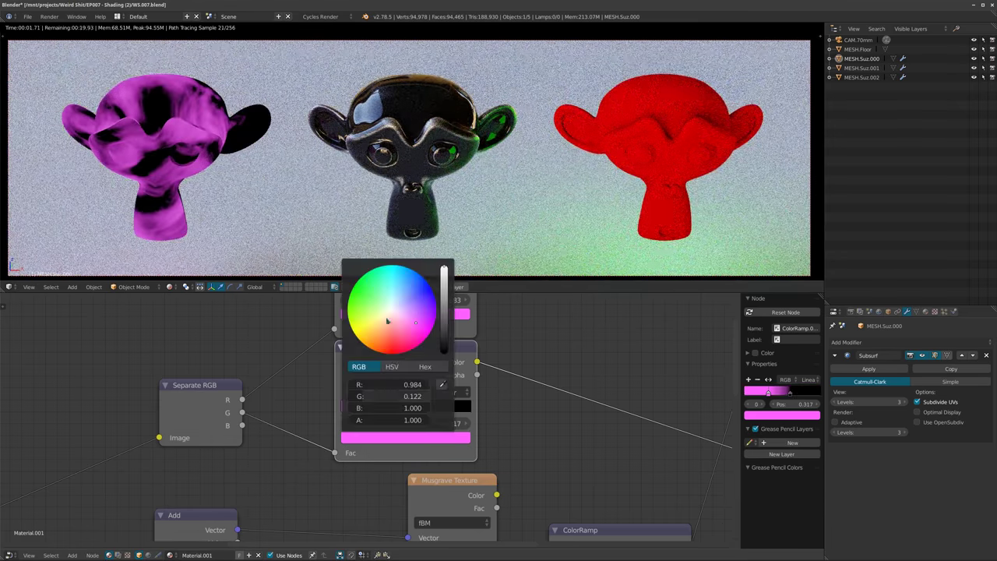
drag(388, 321, 405, 281)
Add a MixRGB node, link the magenta ramp to Color1 and the blue ramp to Color2, and preview the mix.
middle_drag(619, 385, 487, 390)
scroll(487, 390, down, 2)
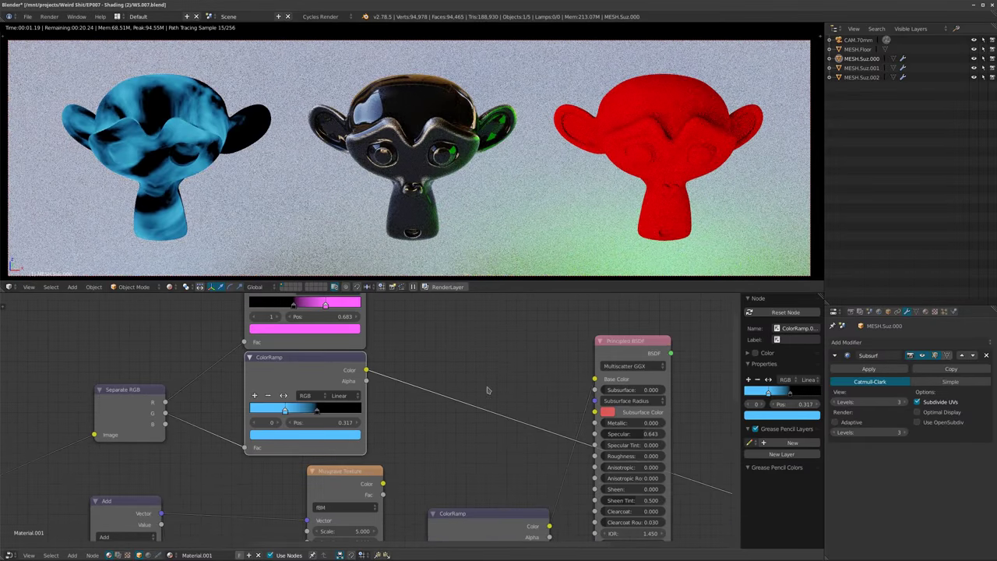
key(shift+a)
mouse_move(483, 339)
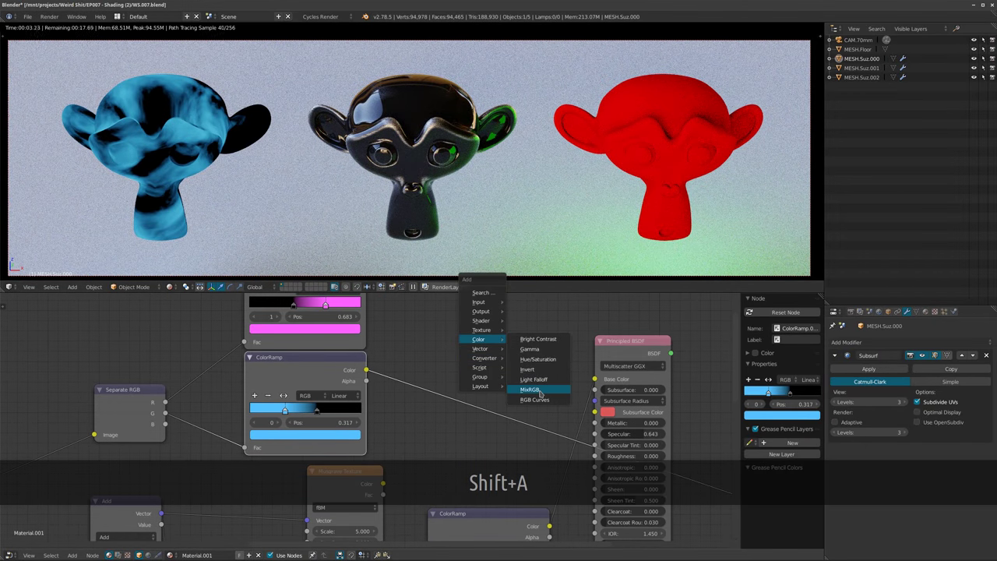
click(530, 390)
scroll(369, 354, down, 1)
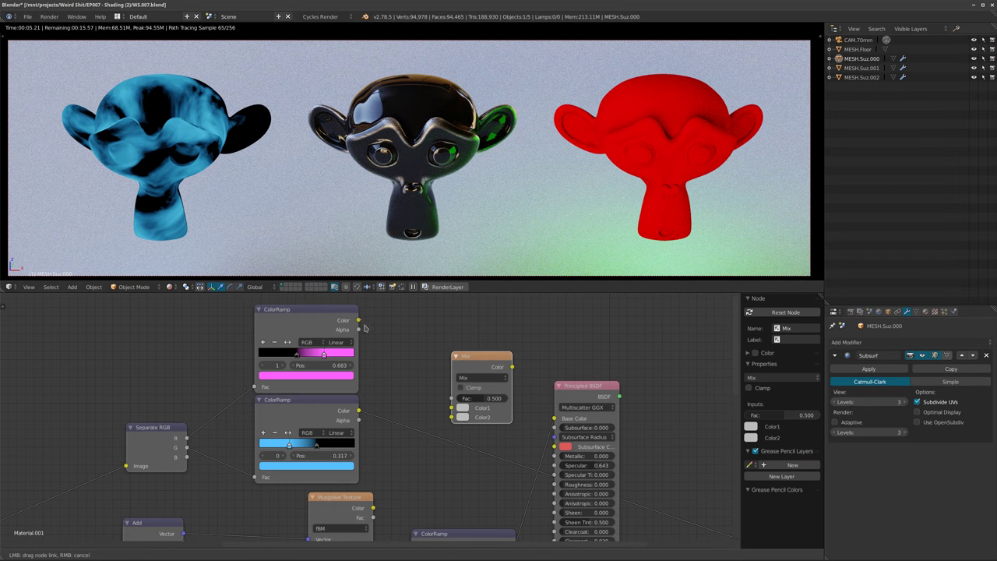
drag(450, 410, 451, 407)
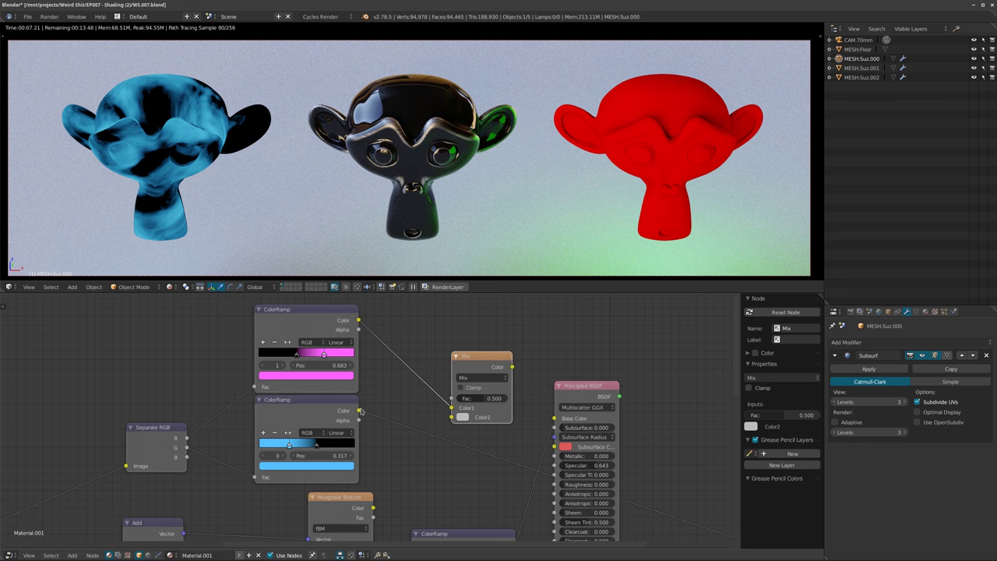
drag(359, 411, 451, 417)
scroll(443, 400, up, 1)
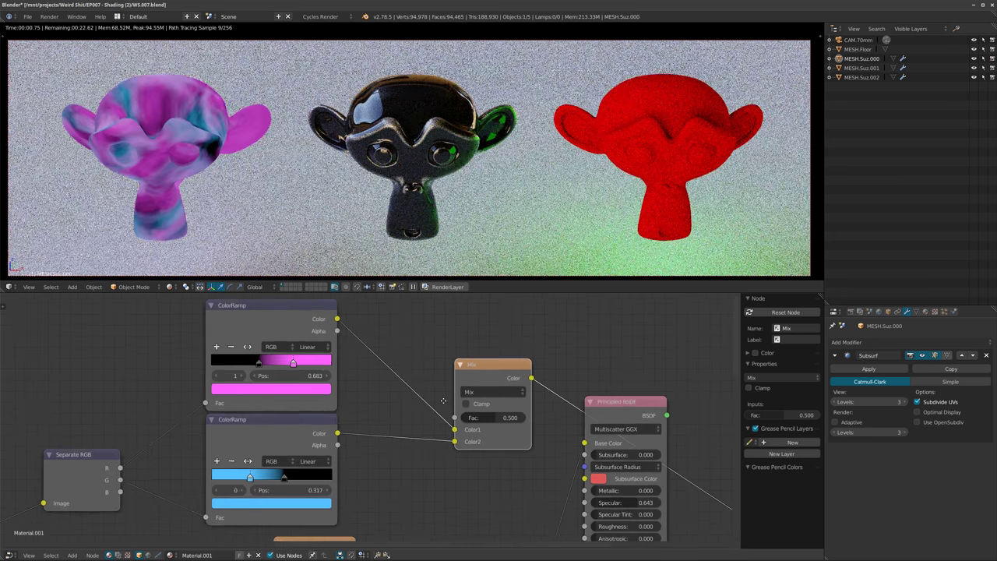
Try varying the Noise Texture's scale, then restore it to 5.
middle_drag(443, 400, 474, 350)
middle_drag(299, 357, 315, 397)
scroll(135, 392, down, 3)
middle_drag(134, 393, 357, 286)
scroll(219, 364, down, 1)
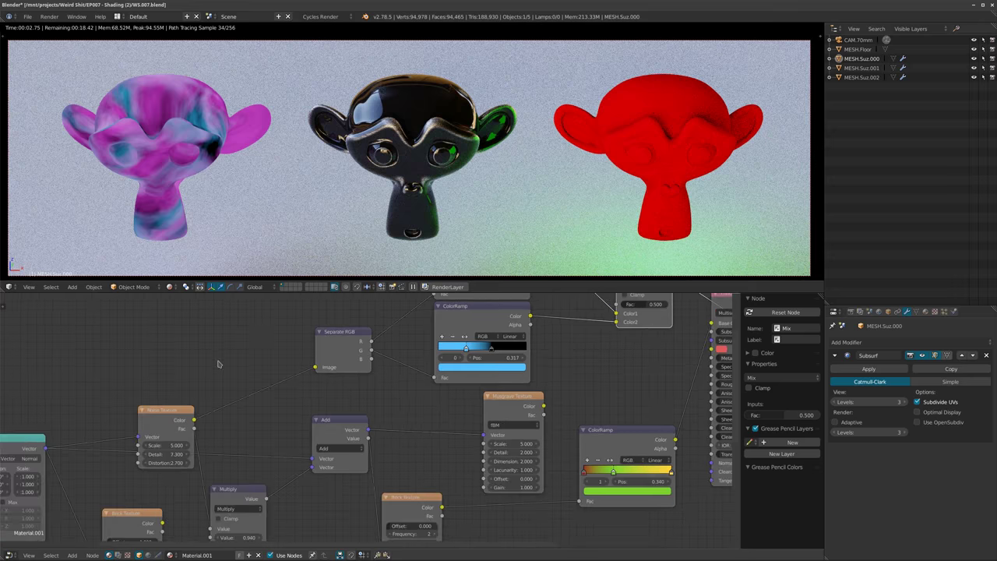
mouse_move(173, 445)
mouse_down()
mouse_move(187, 446)
mouse_move(170, 445)
mouse_up()
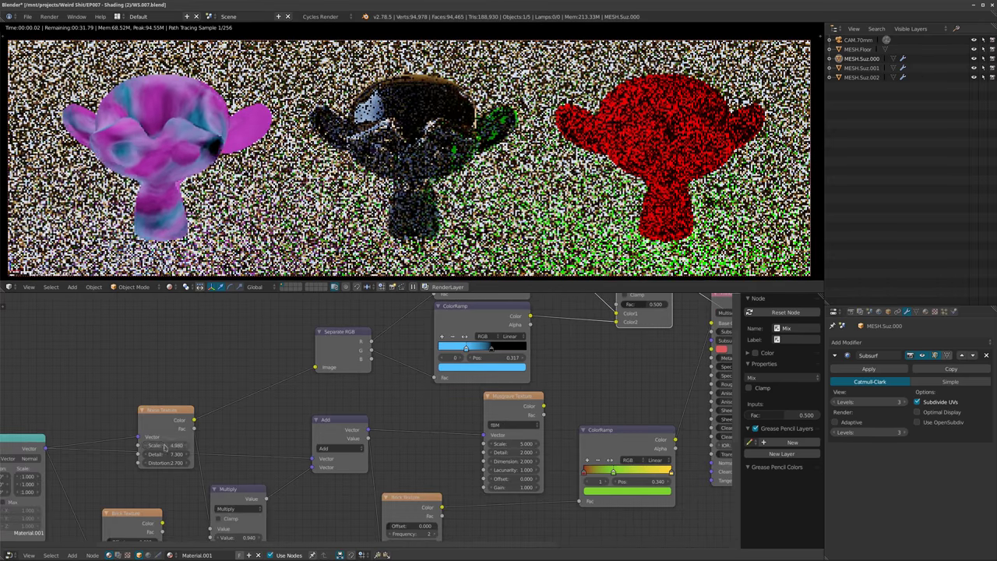
text(5)
key(Return)
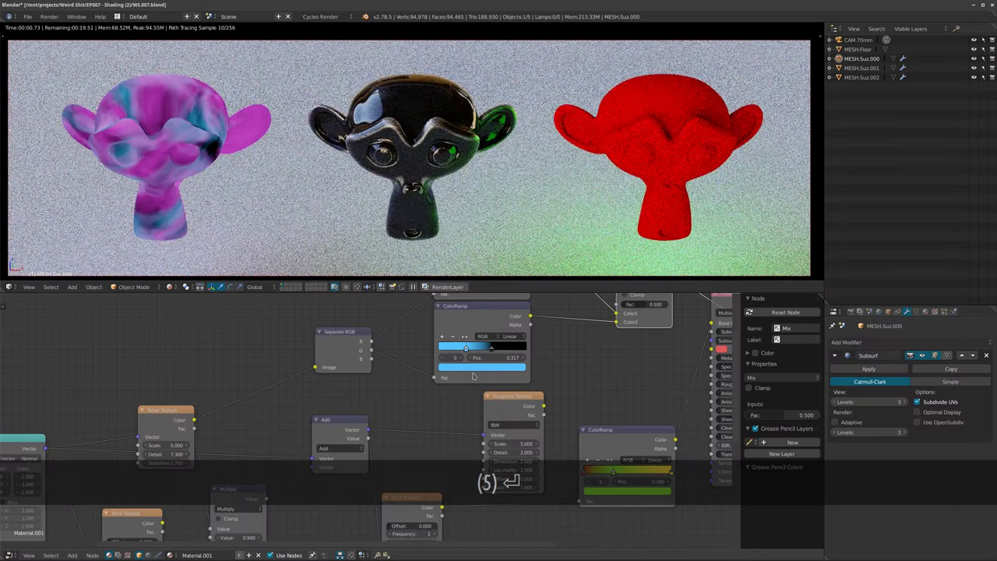
Link the Separate RGB node's G channel to the Mix node's Fac input.
scroll(438, 383, up, 3)
middle_drag(550, 337, 355, 476)
scroll(355, 475, up, 2)
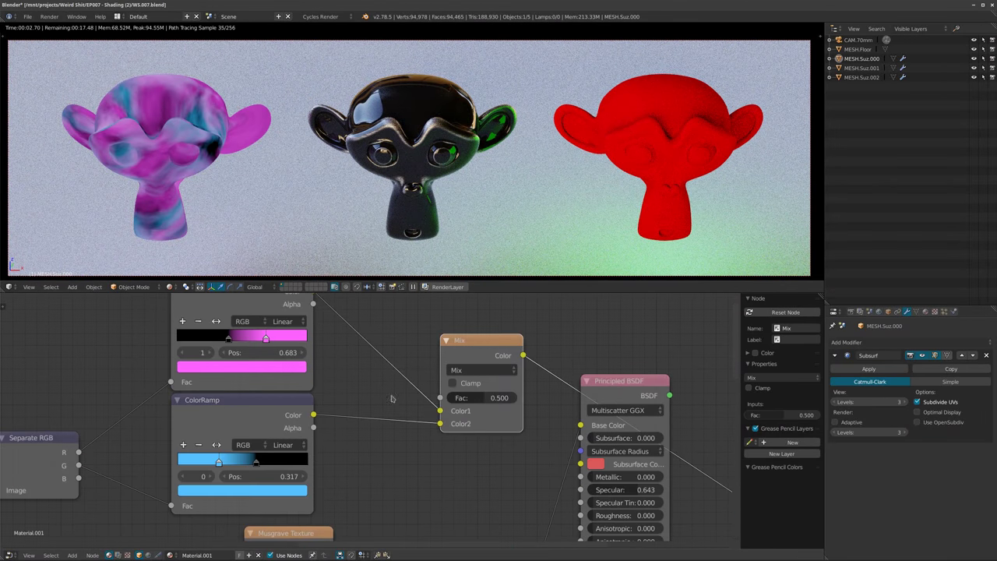
scroll(345, 424, down, 3)
middle_drag(392, 396, 345, 419)
drag(106, 477, 207, 456)
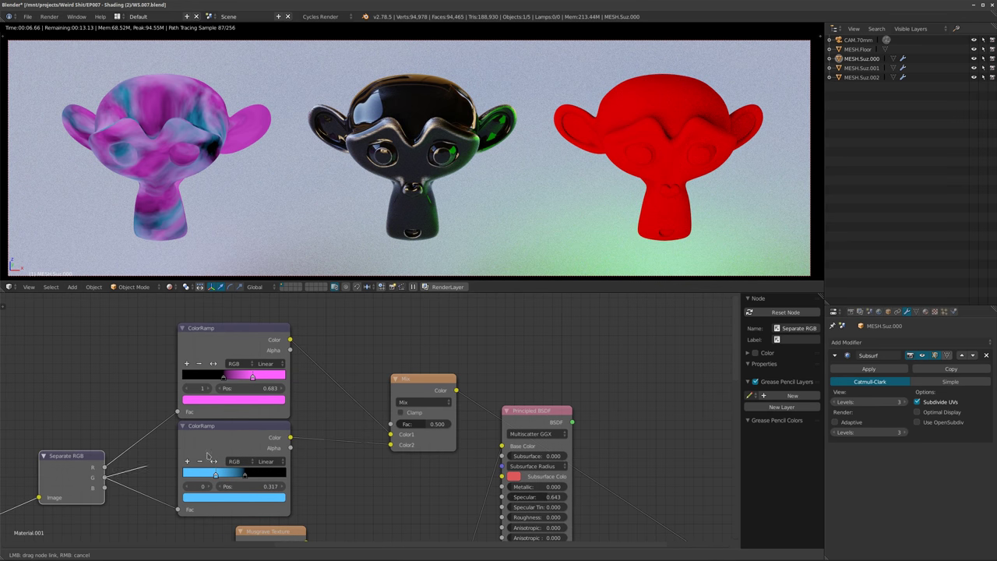
drag(389, 425, 390, 424)
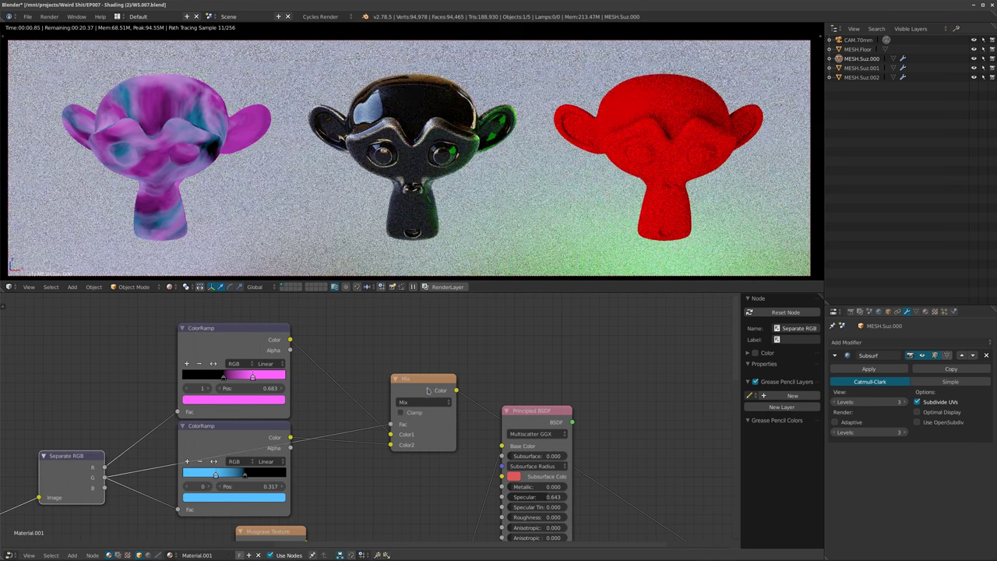
Insert a ColorRamp between the G channel and the Mix factor, place it above the magenta ramp, and tighten its stops with white at 0.592.
key(shift+a)
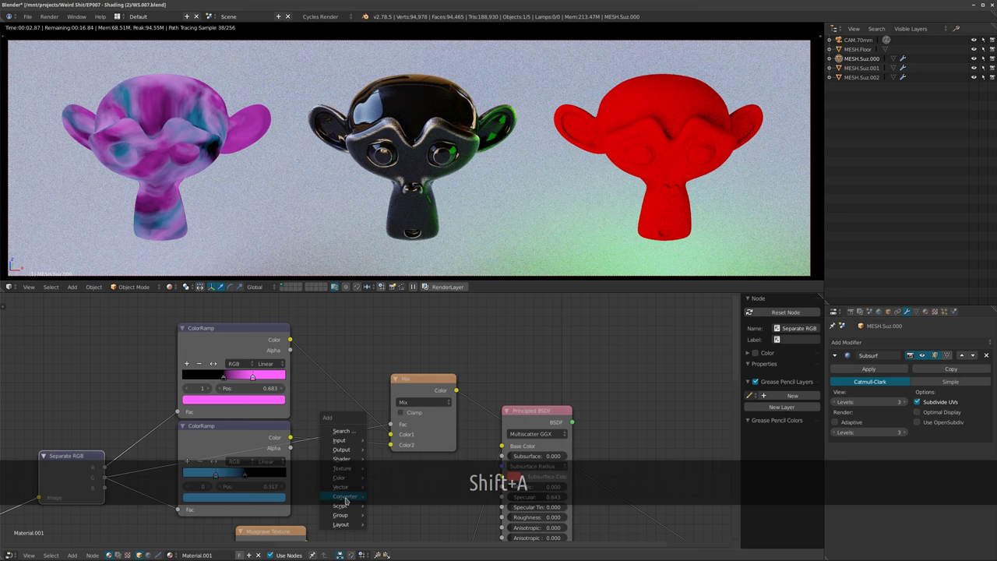
mouse_move(345, 496)
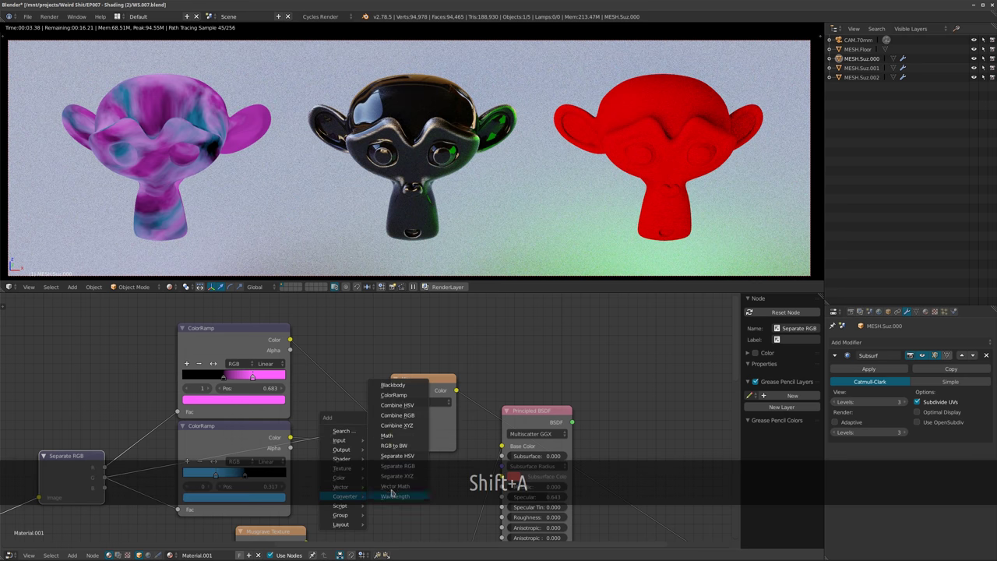
click(392, 395)
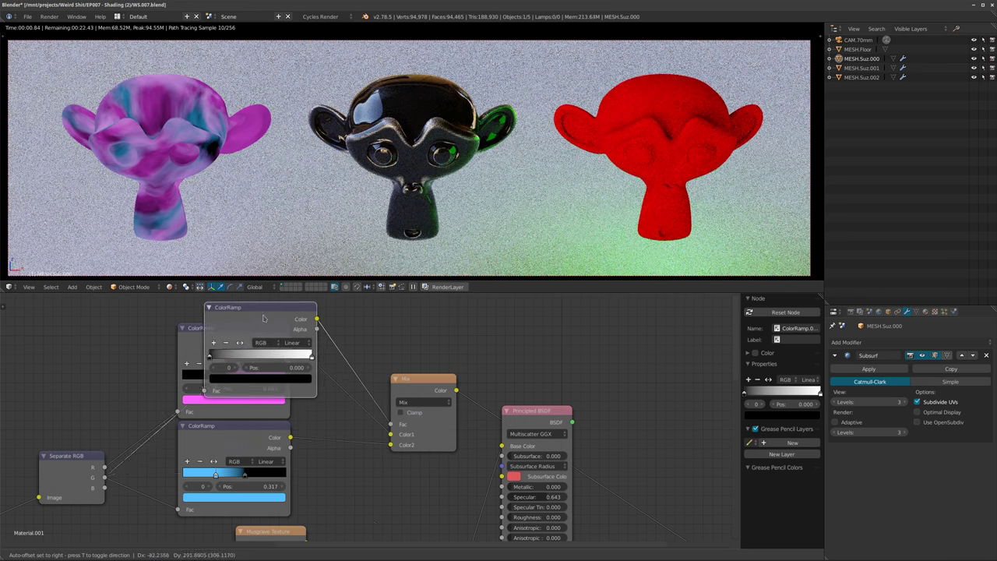
click(262, 326)
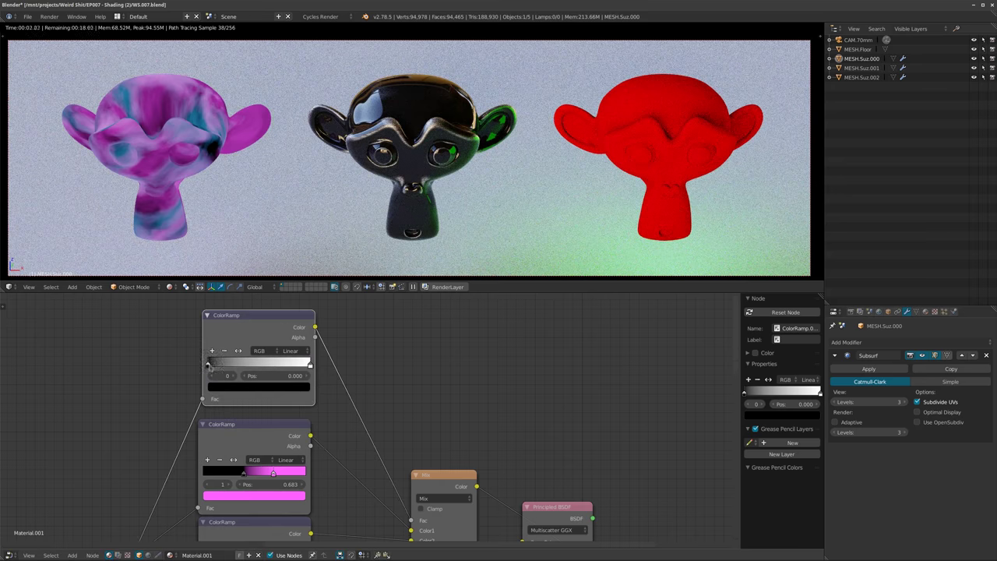
drag(208, 366, 295, 370)
drag(294, 369, 252, 367)
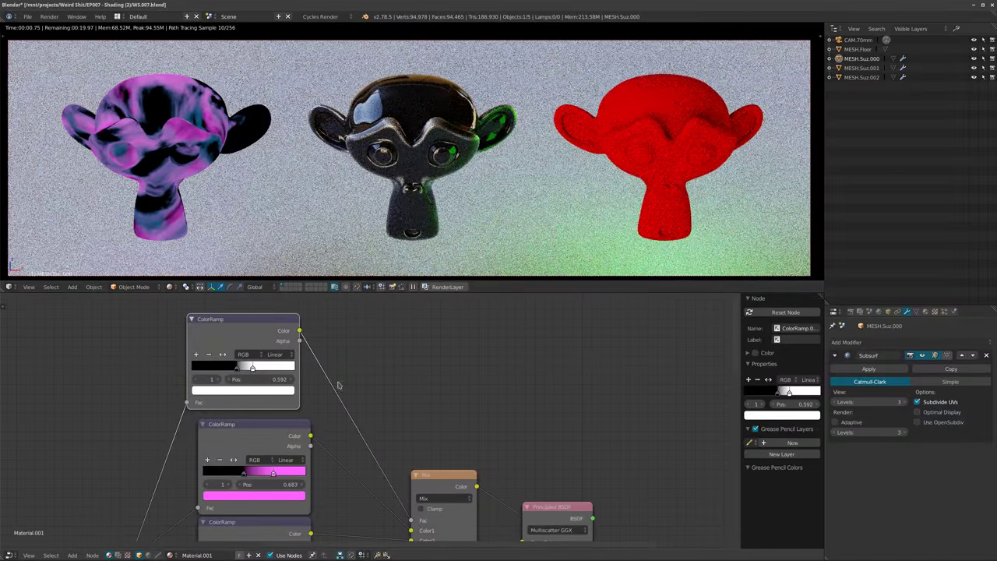
Set the Noise Texture's scale to 11.
scroll(339, 384, down, 5)
middle_drag(226, 462, 285, 398)
scroll(367, 401, up, 1)
scroll(285, 398, up, 1)
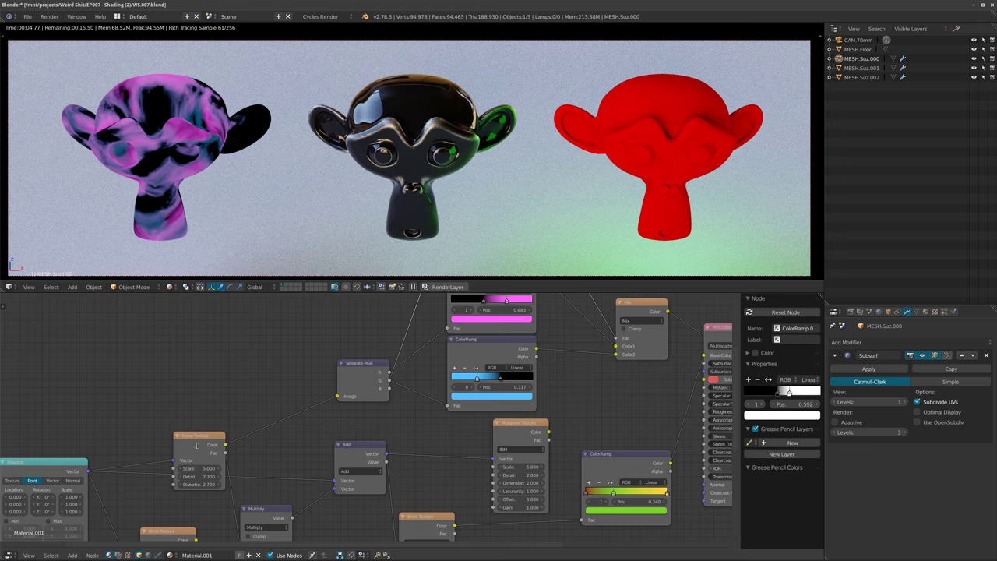
drag(195, 470, 218, 470)
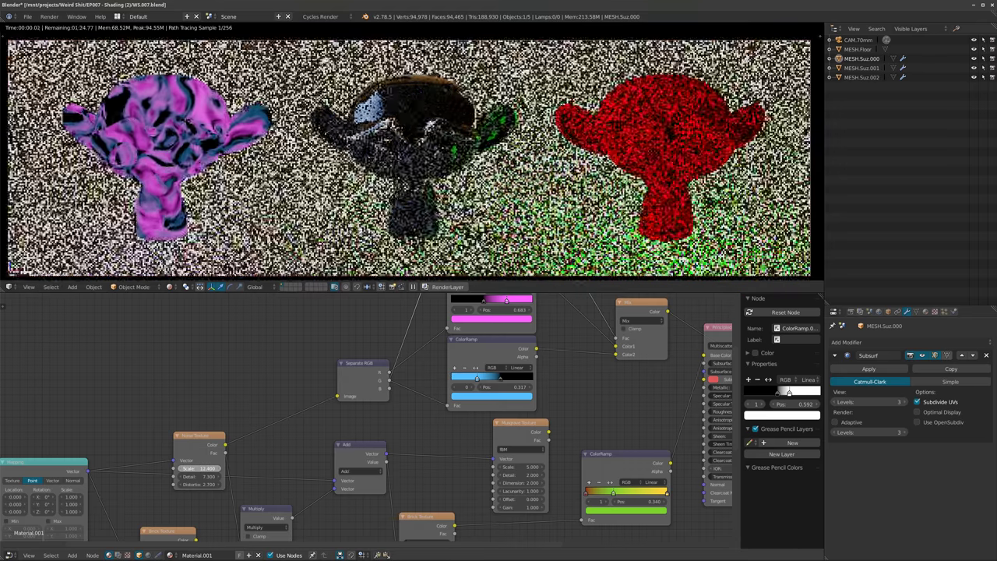
Link the Mix node's Color to the Principled BSDF's Base Color and preview the Principled shader on the monkey head.
scroll(178, 382, down, 2)
scroll(458, 358, up, 2)
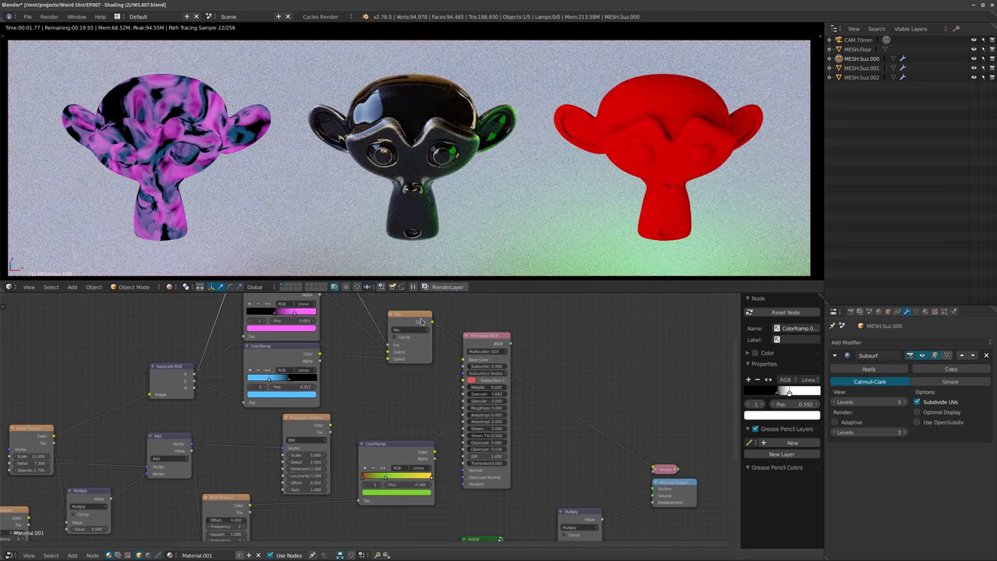
drag(463, 360, 463, 366)
ctrl+shift+click(493, 338)
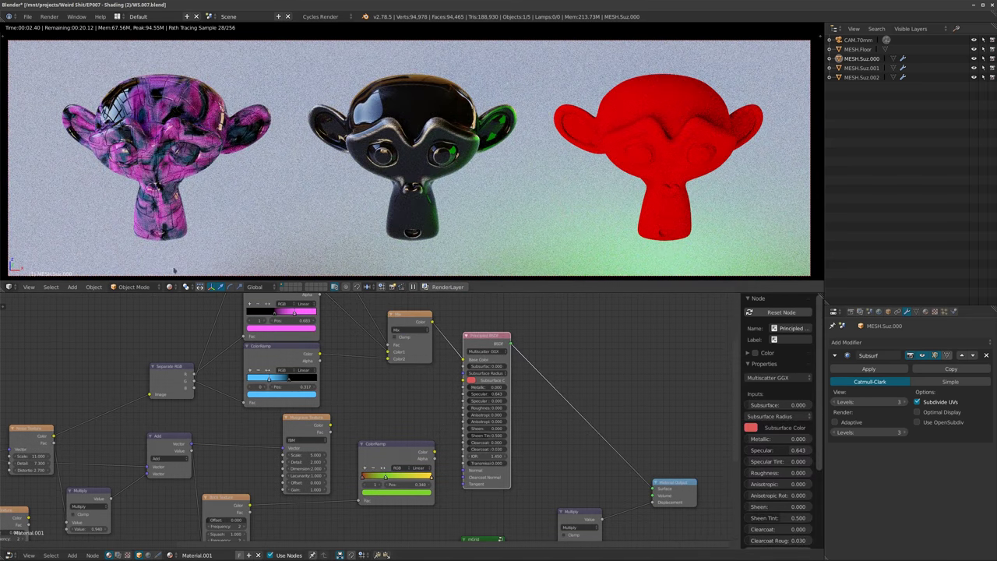
Review the Material.001 node network from the Mapping and Noise Texture nodes through the color ramps to the Principled BSDF.
scroll(117, 467, up, 1)
scroll(119, 475, up, 1)
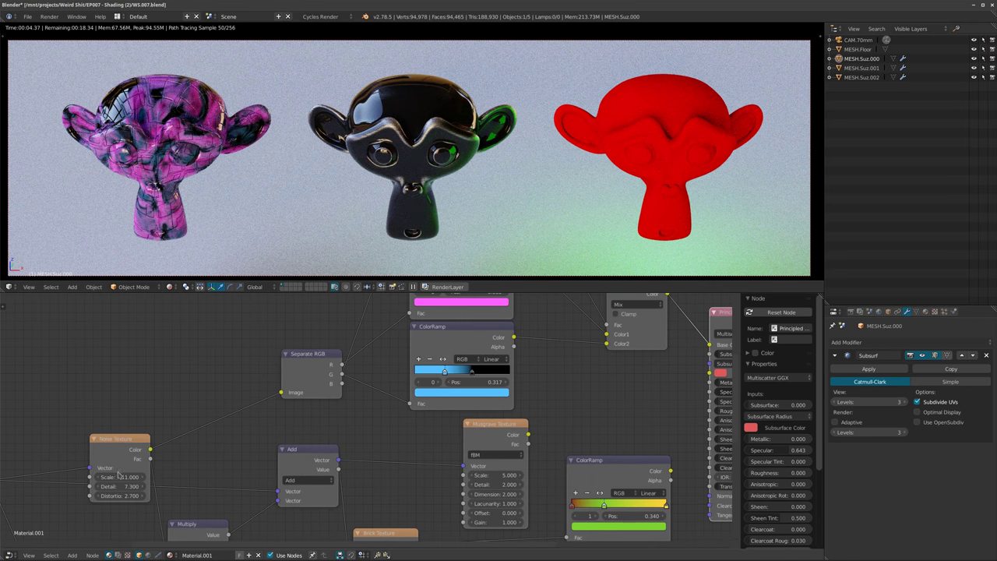
middle_drag(188, 448, 302, 445)
scroll(342, 437, down, 1)
scroll(306, 447, up, 1)
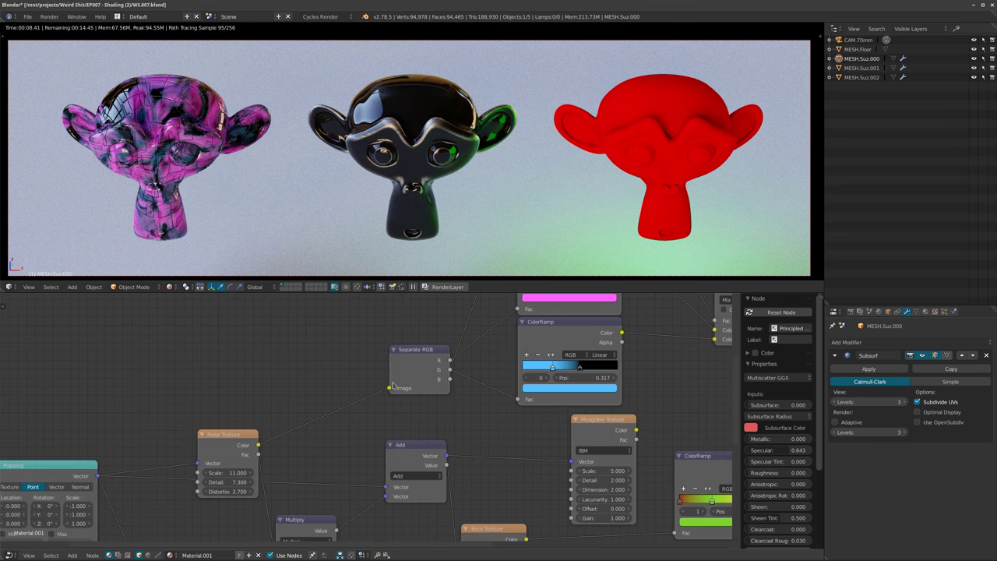
middle_drag(377, 408, 269, 407)
middle_drag(379, 367, 351, 416)
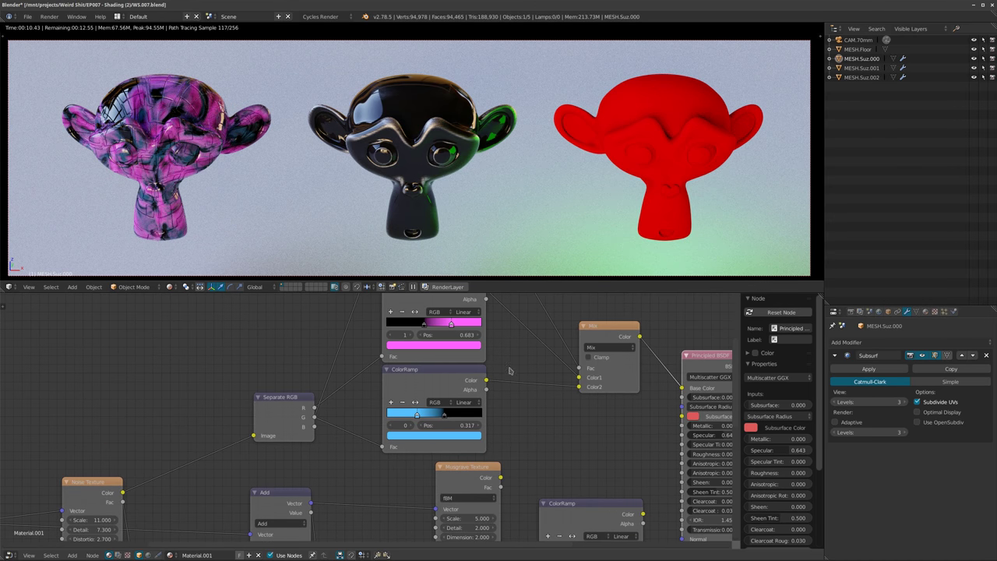
scroll(533, 441, down, 2)
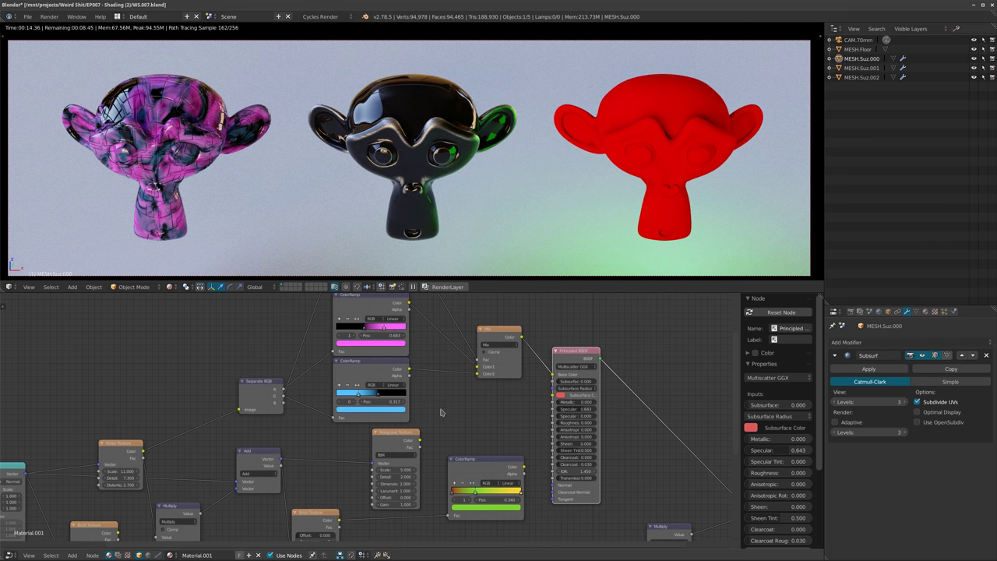
middle_drag(299, 421, 397, 363)
scroll(405, 385, down, 4)
scroll(423, 391, up, 4)
middle_drag(460, 376, 451, 404)
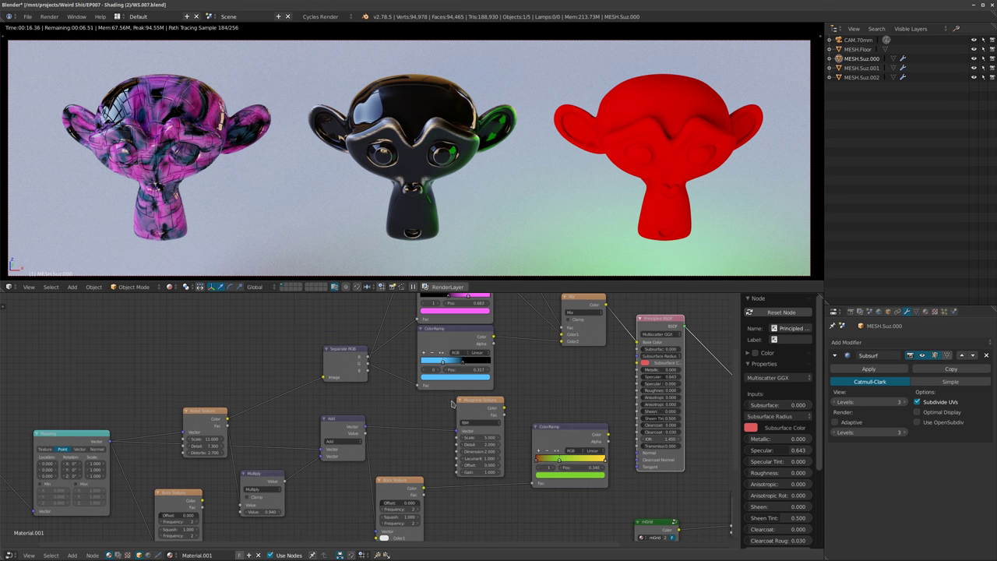
Shift the black-and-white ColorRamp so it lines up above the magenta ColorRamp.
scroll(521, 384, down, 5)
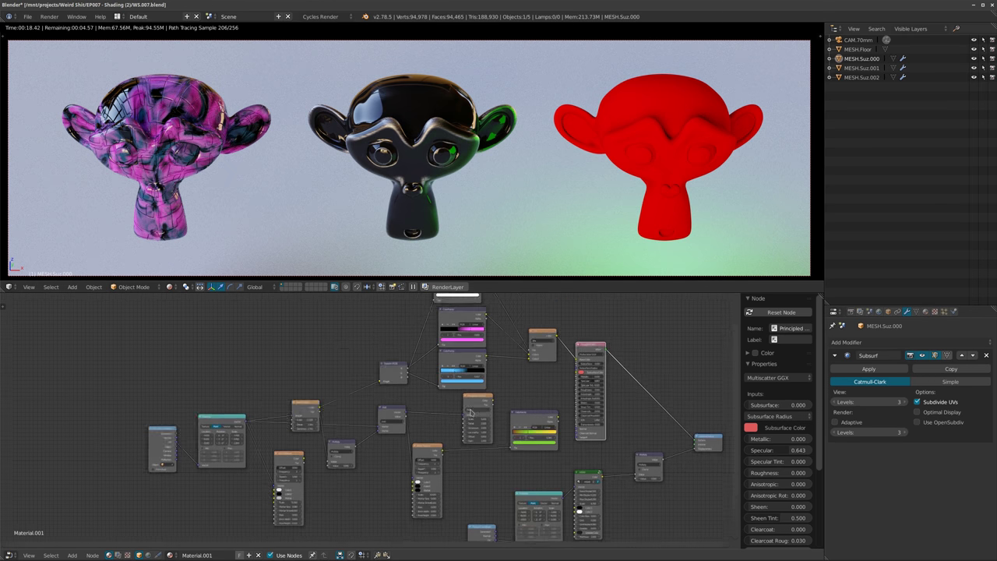
scroll(410, 420, up, 3)
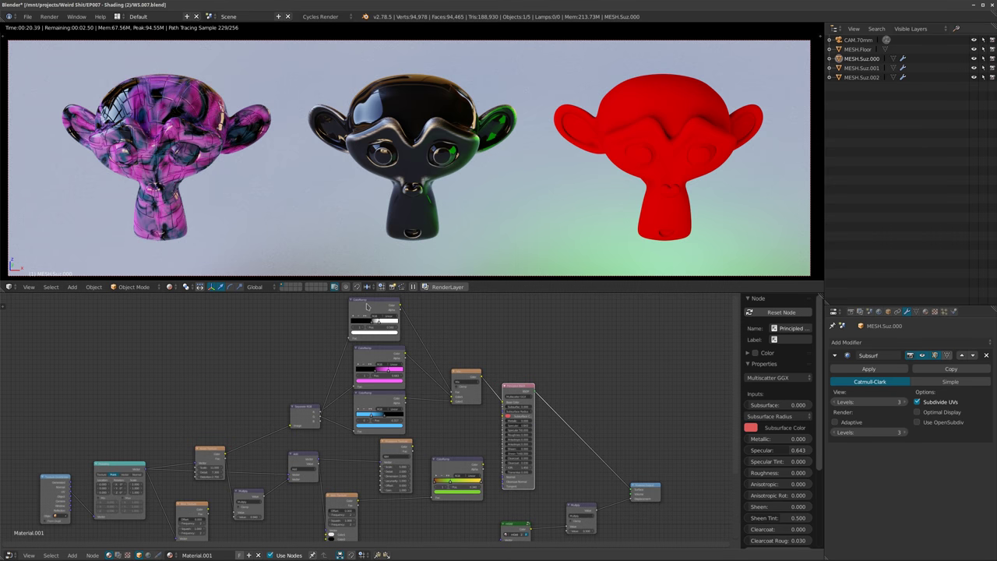
drag(366, 304, 373, 306)
middle_drag(367, 435, 366, 435)
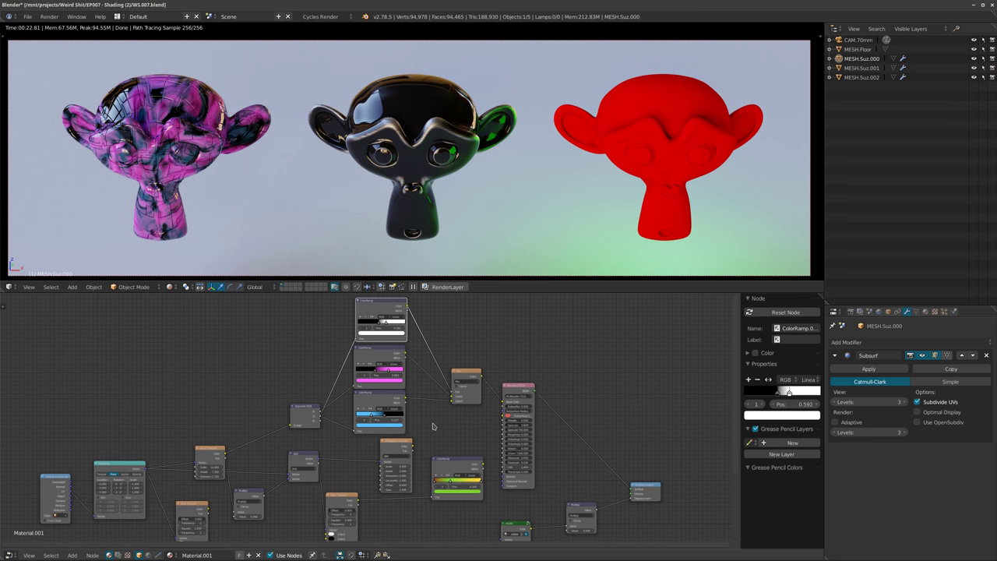
Preview the Musgrave Texture node's output on the monkey head.
scroll(434, 426, up, 2)
middle_drag(434, 426, 328, 422)
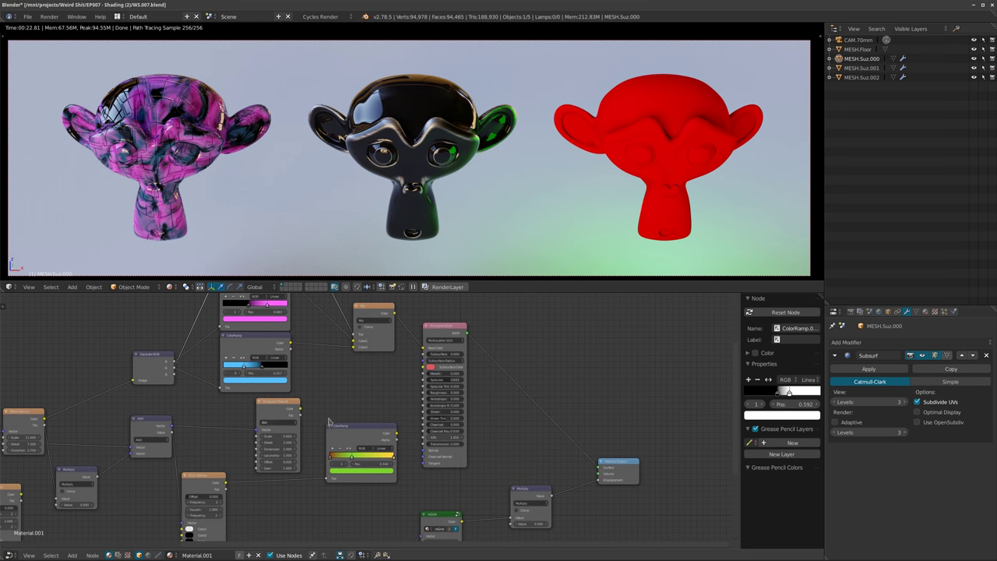
ctrl+shift+click(271, 411)
scroll(356, 395, up, 2)
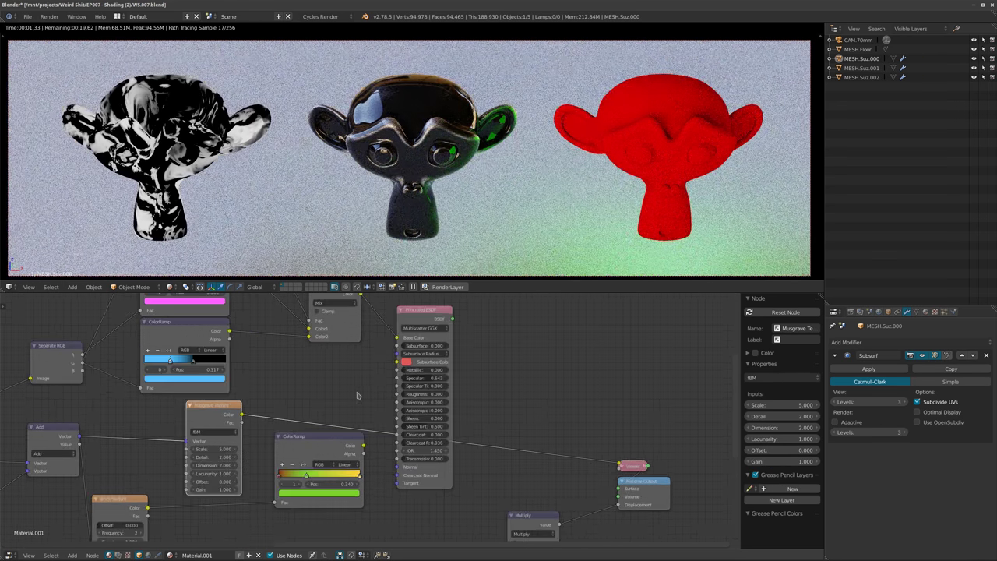
Move the Principled BSDF aside and insert a second MixRGB node between the existing Mix node and its Base Color.
drag(430, 320, 541, 312)
middle_drag(400, 380, 423, 421)
key(shift+a)
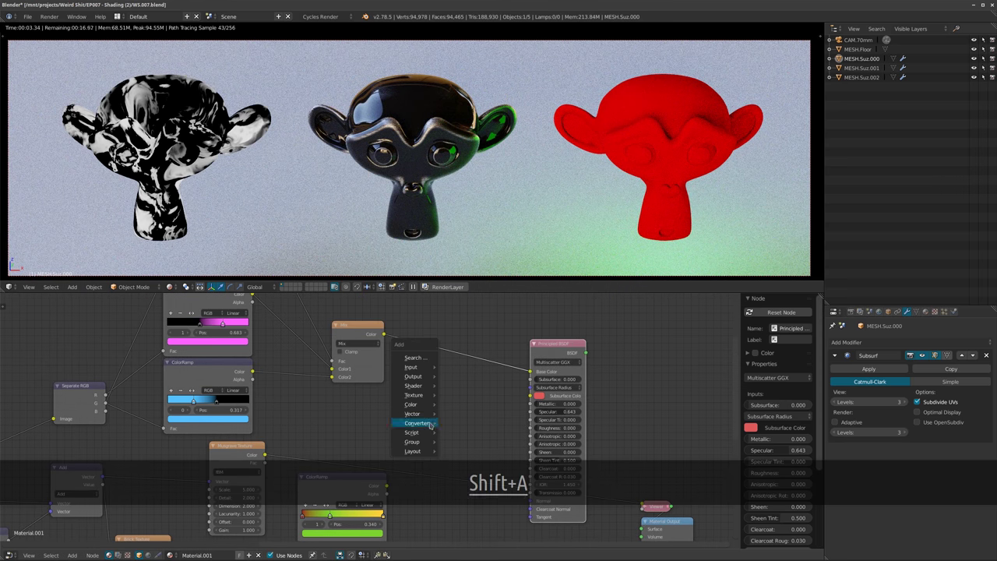
mouse_move(414, 404)
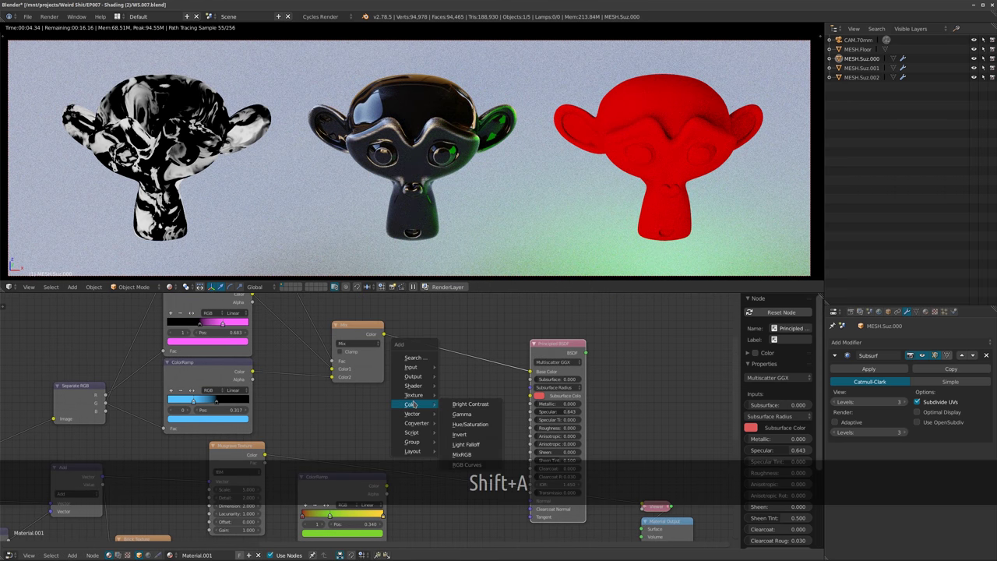
click(462, 454)
click(474, 378)
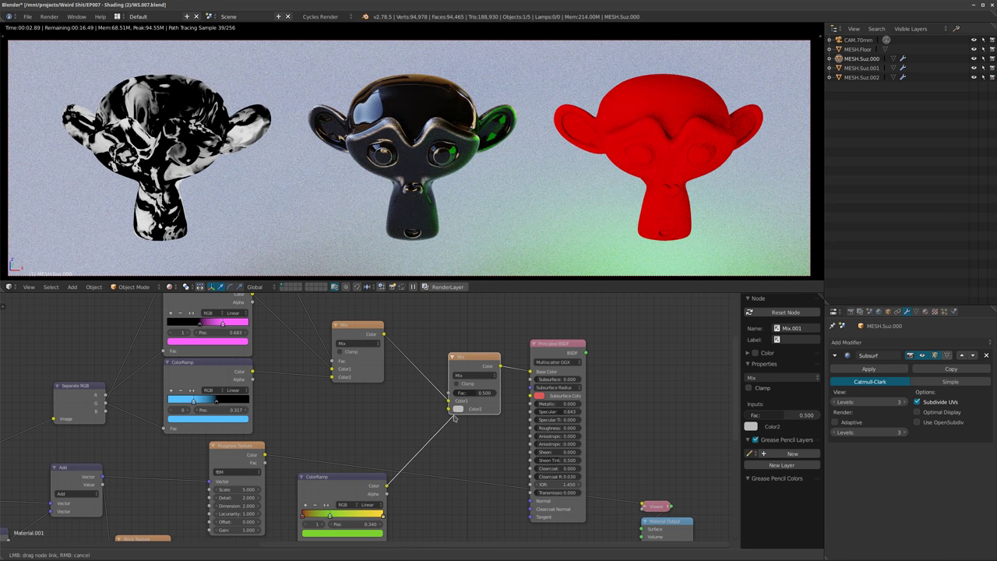
Link the green-yellow ColorRamp to the new Mix node's Color2 and the Musgrave Fac to its Fac, and preview the Principled BSDF.
drag(454, 419, 452, 413)
drag(265, 464, 381, 425)
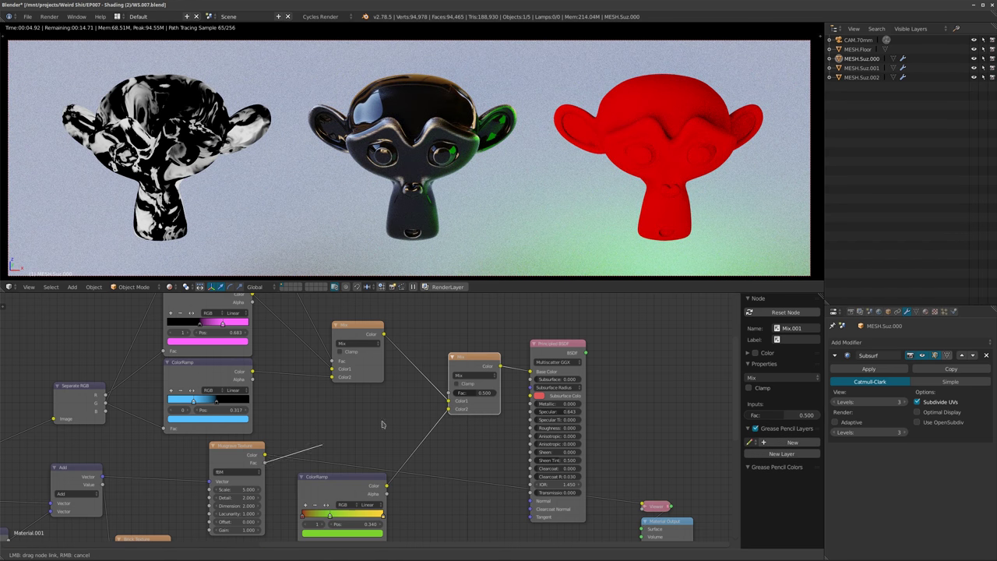
drag(446, 395, 448, 395)
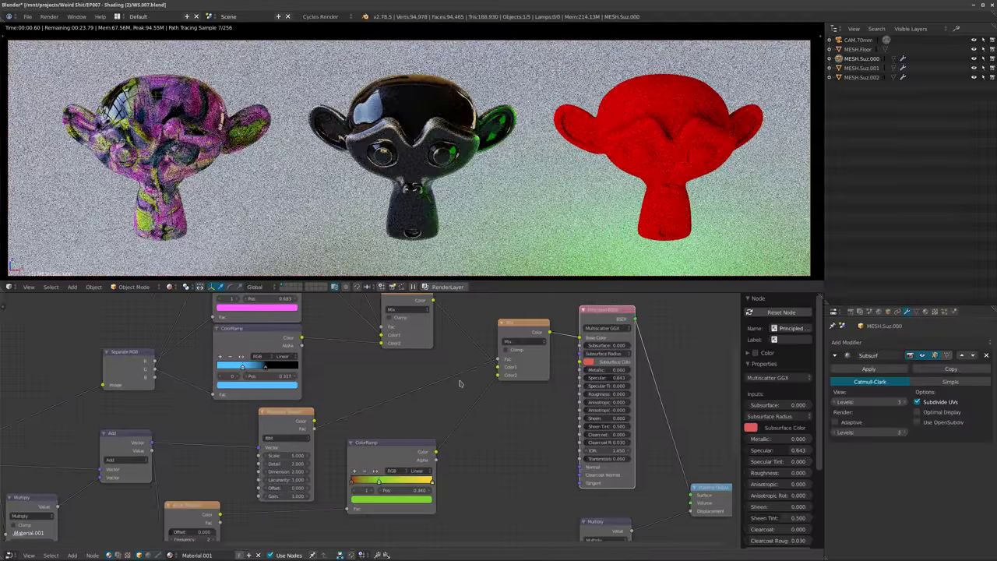
middle_drag(409, 414, 458, 379)
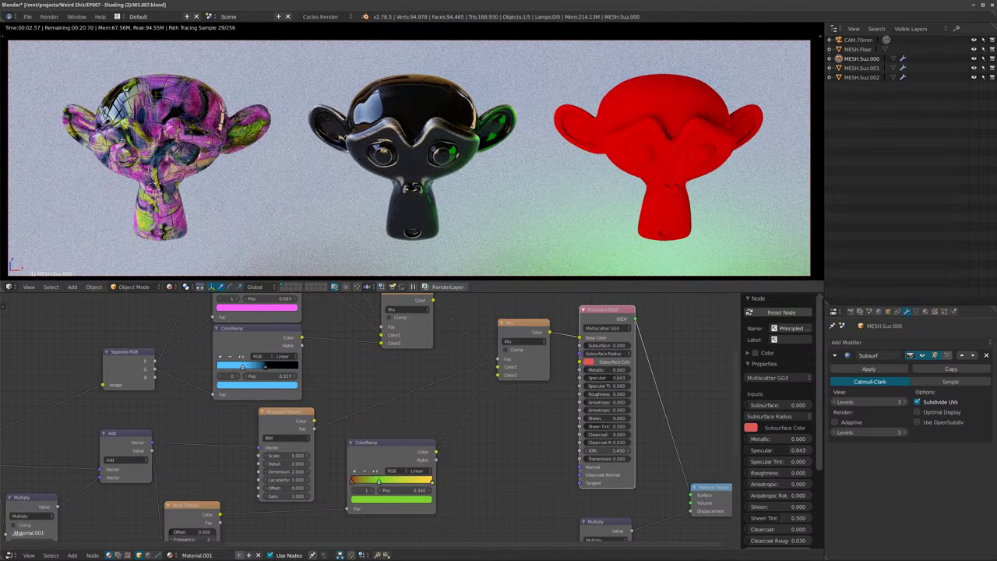
Inspect the mixed-color material on the monkey head up close from an angle and return to the camera view.
middle_drag(389, 132, 475, 168)
scroll(412, 152, up, 6)
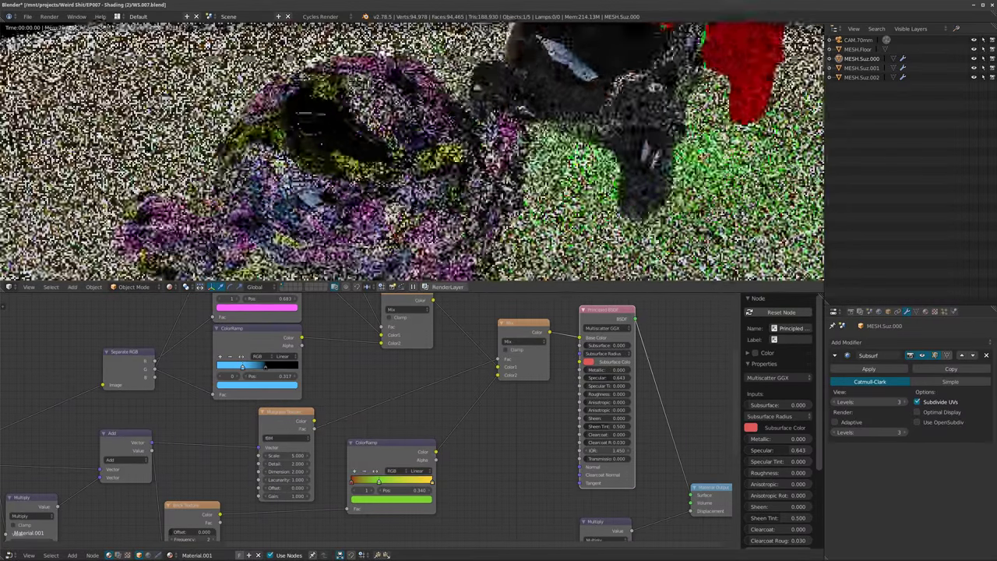
scroll(394, 221, down, 4)
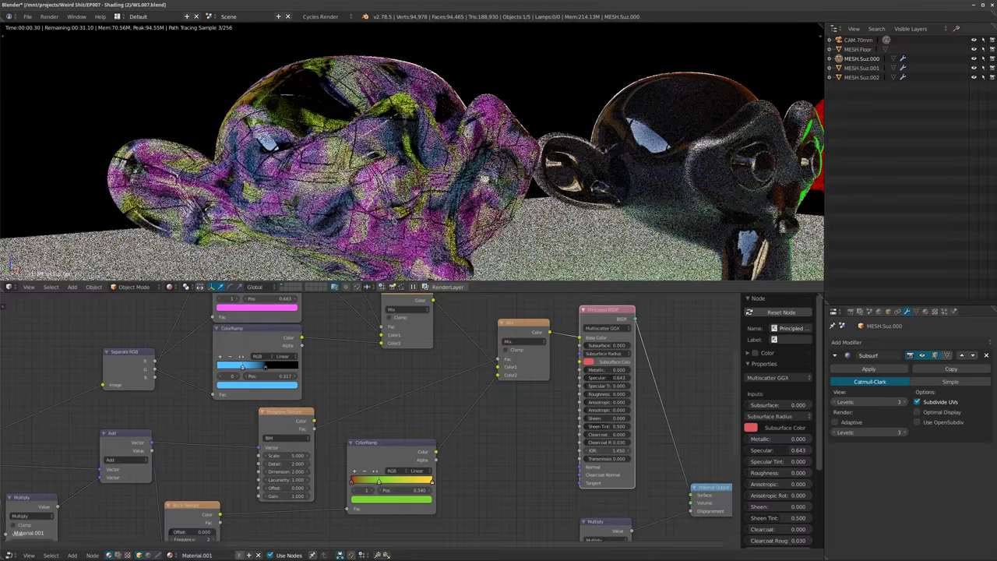
scroll(394, 220, down, 1)
middle_drag(498, 152, 533, 156)
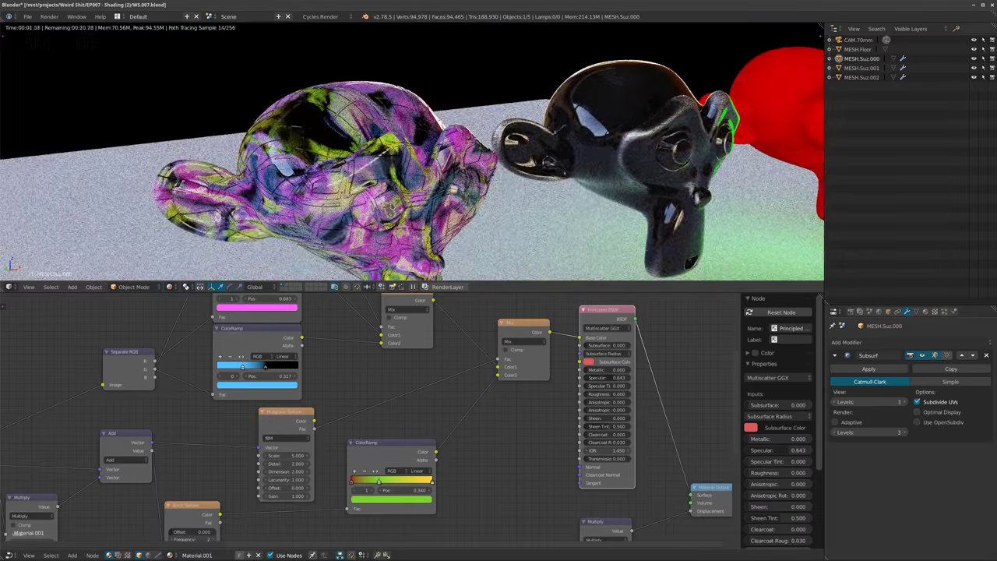
scroll(355, 196, down, 2)
key(KP_0)
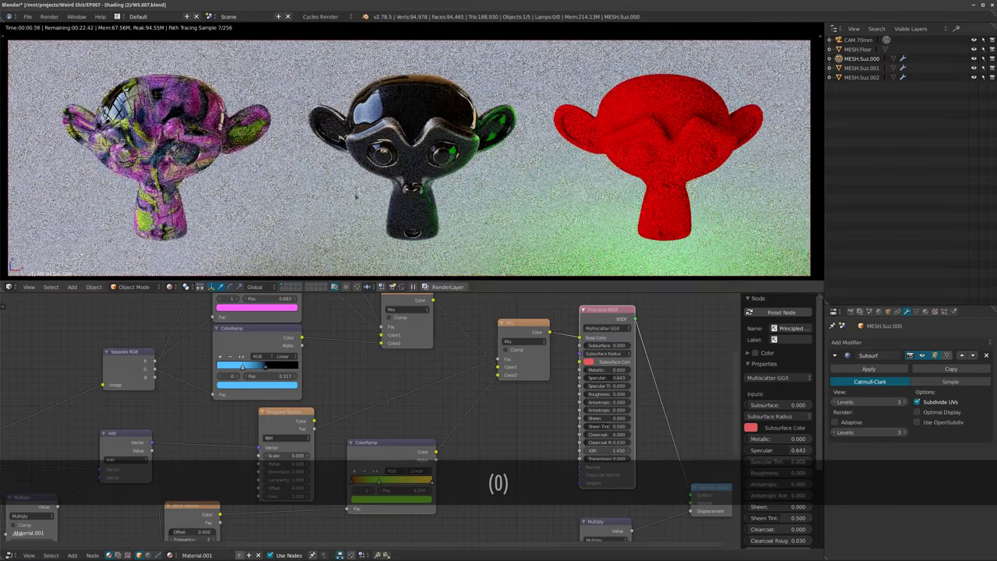
Try a Z scale of 10 on the Mapping node and restore it to 1.
scroll(455, 364, down, 4)
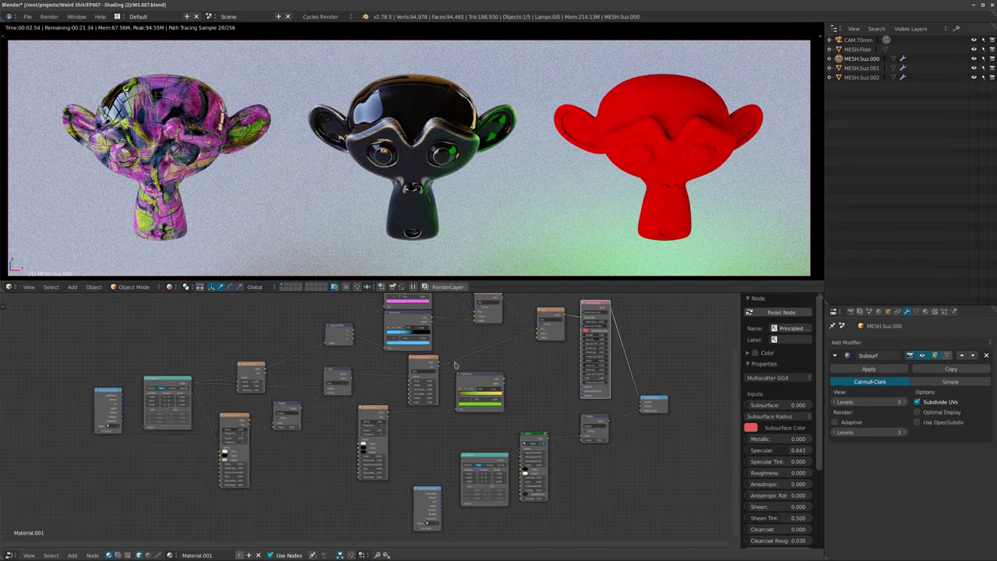
scroll(311, 381, up, 4)
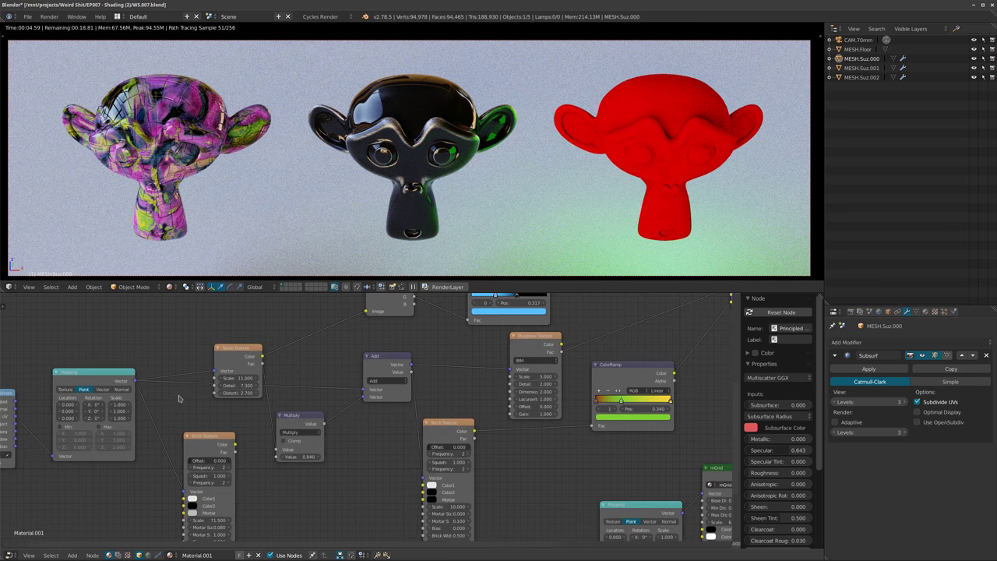
scroll(178, 398, up, 3)
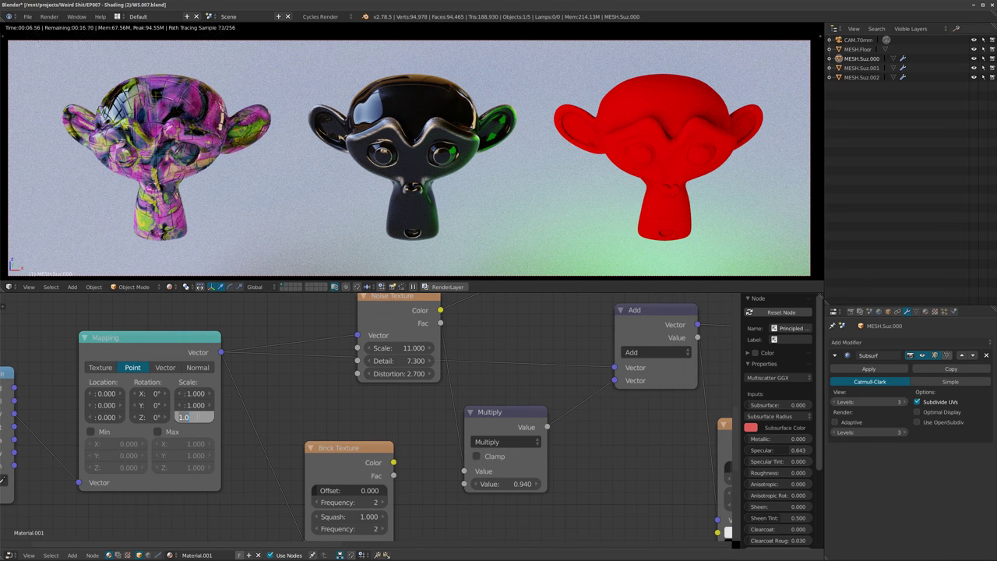
text(10)
key(Return)
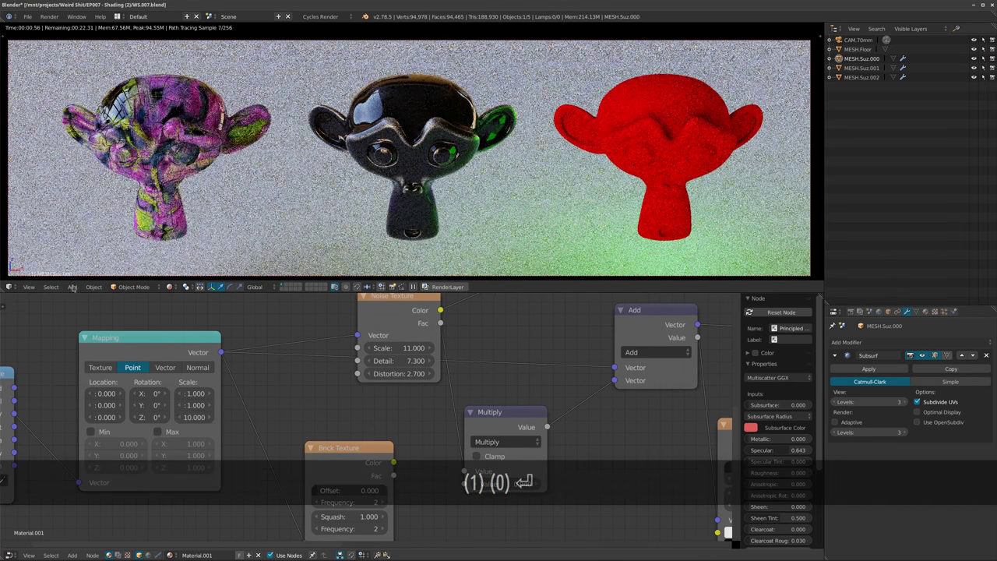
drag(189, 418, 192, 418)
text(1)
key(Return)
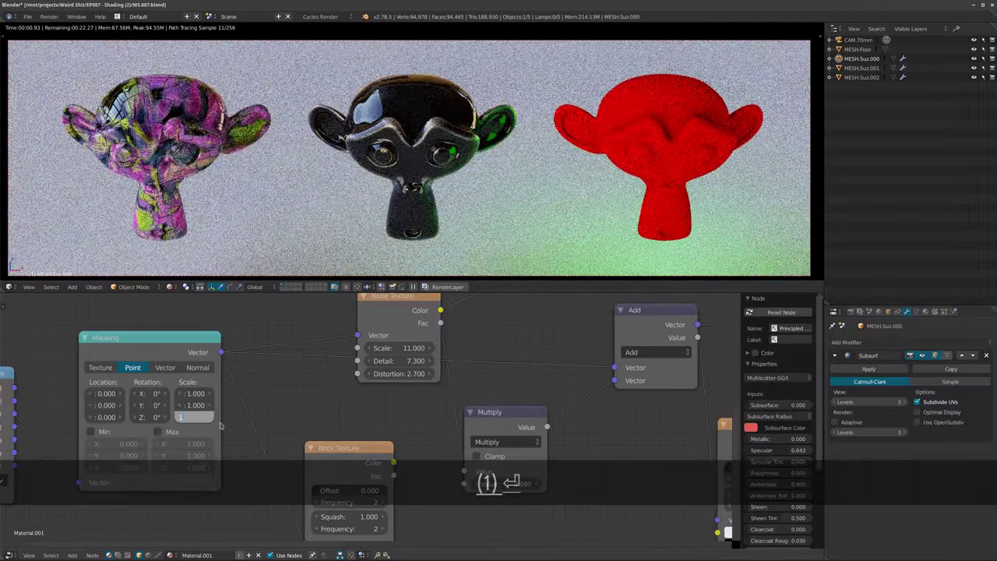
Stretch the textures by raising the Mapping node's X scale to 9.280.
middle_drag(235, 432, 352, 428)
middle_drag(299, 408, 286, 437)
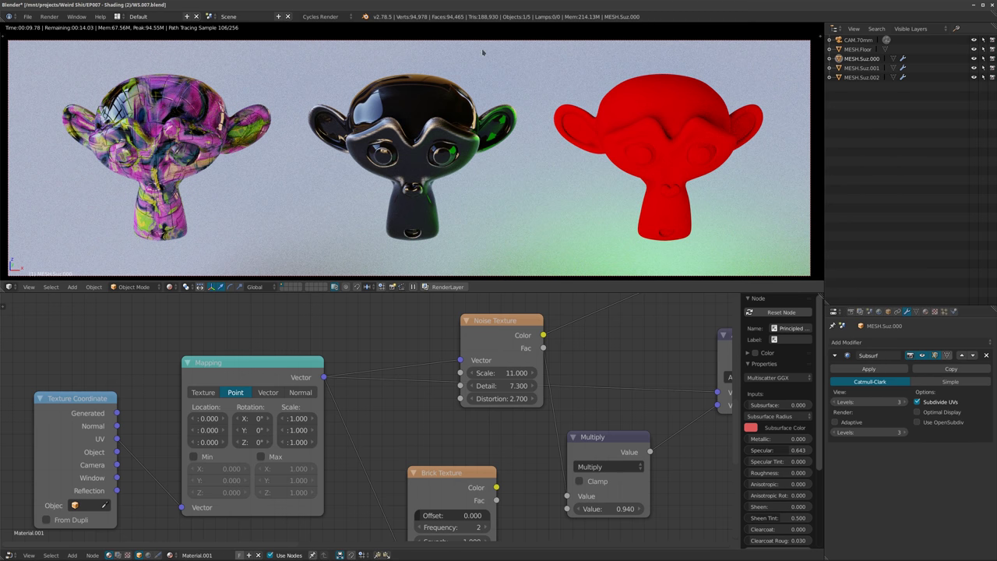
scroll(406, 418, up, 2)
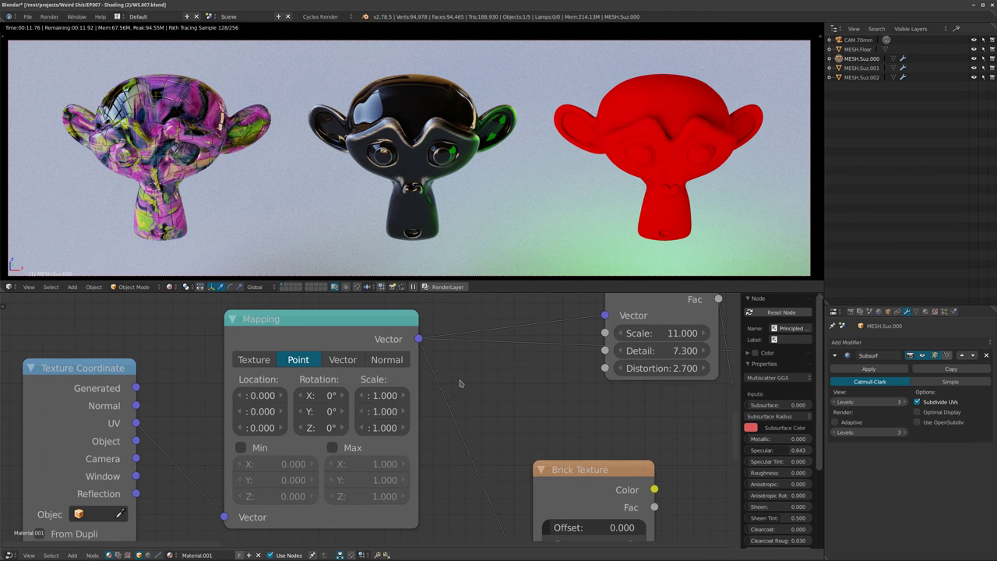
drag(390, 396, 483, 396)
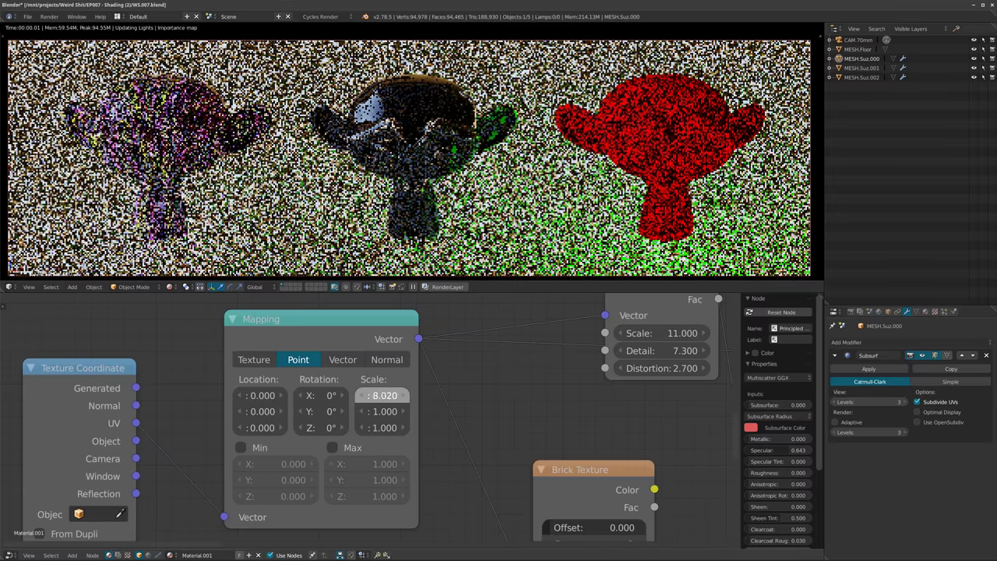
drag(381, 396, 431, 396)
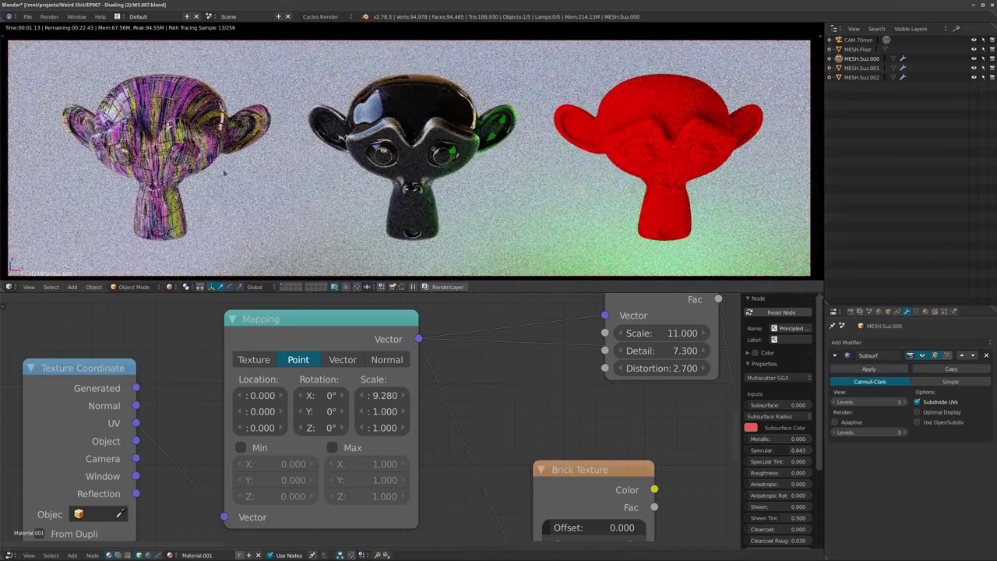
Examine the stretched streaks on the monkey head up close and return to the camera view.
middle_drag(178, 142, 205, 164)
scroll(204, 162, up, 8)
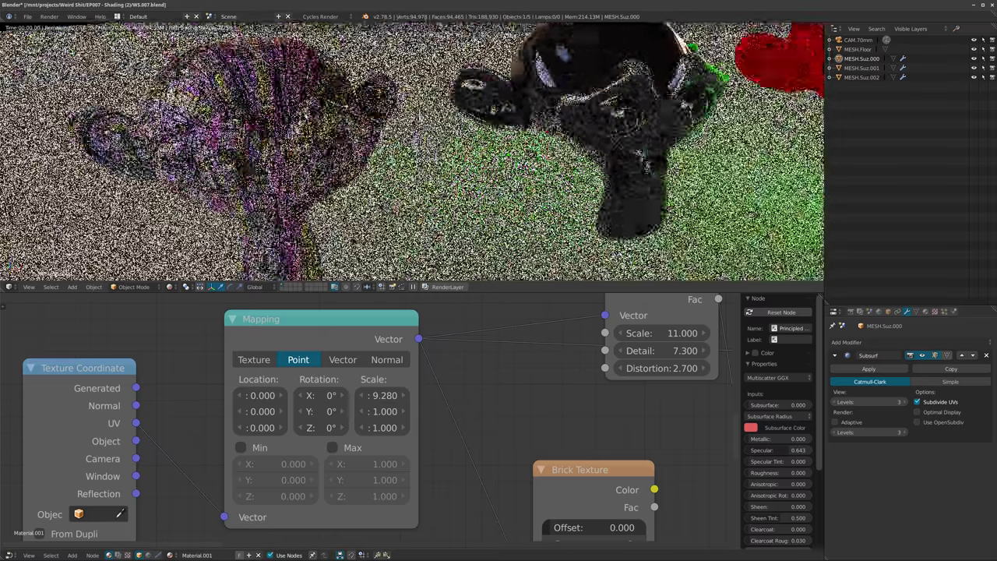
scroll(274, 145, down, 3)
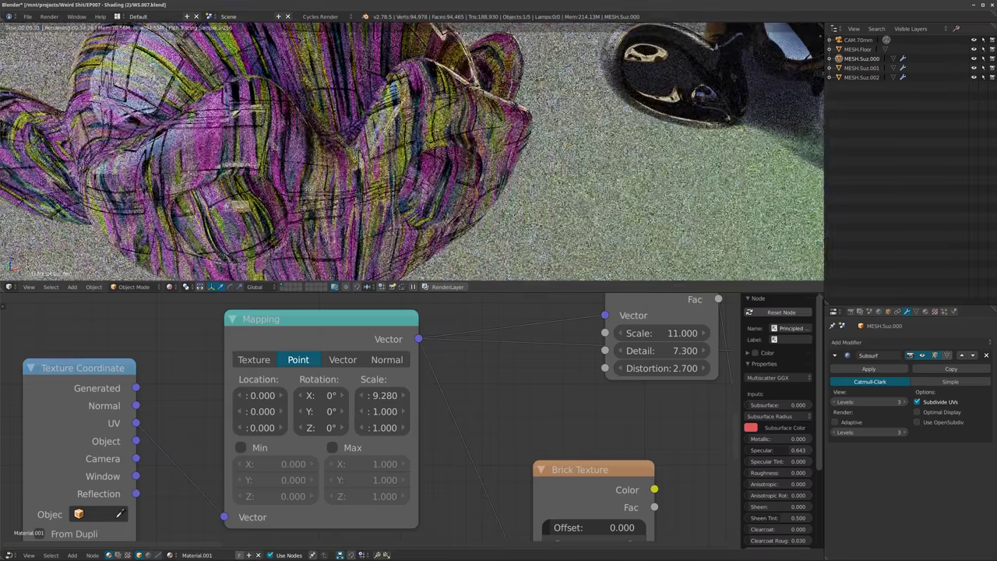
scroll(268, 142, down, 2)
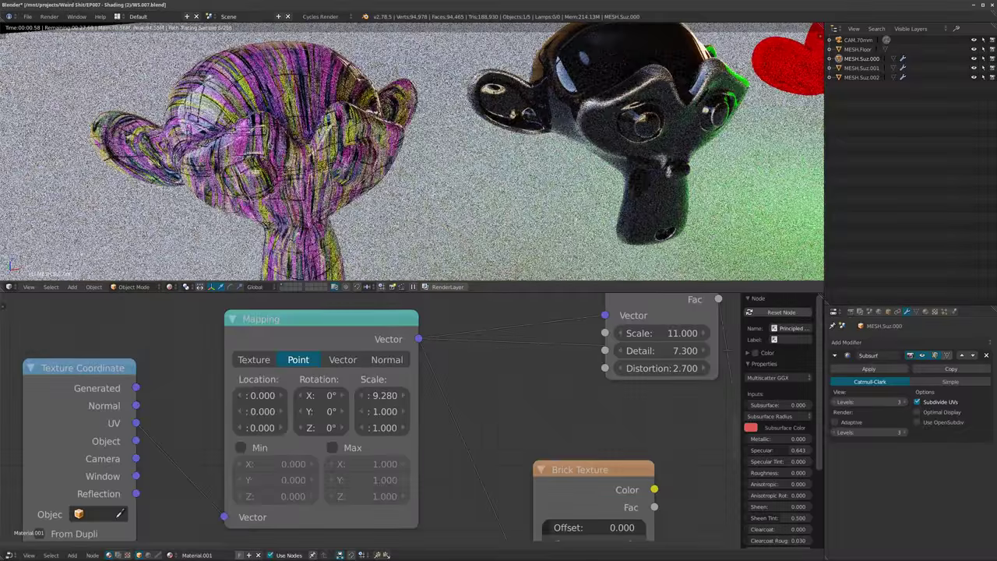
scroll(269, 141, down, 1)
key(KP_0)
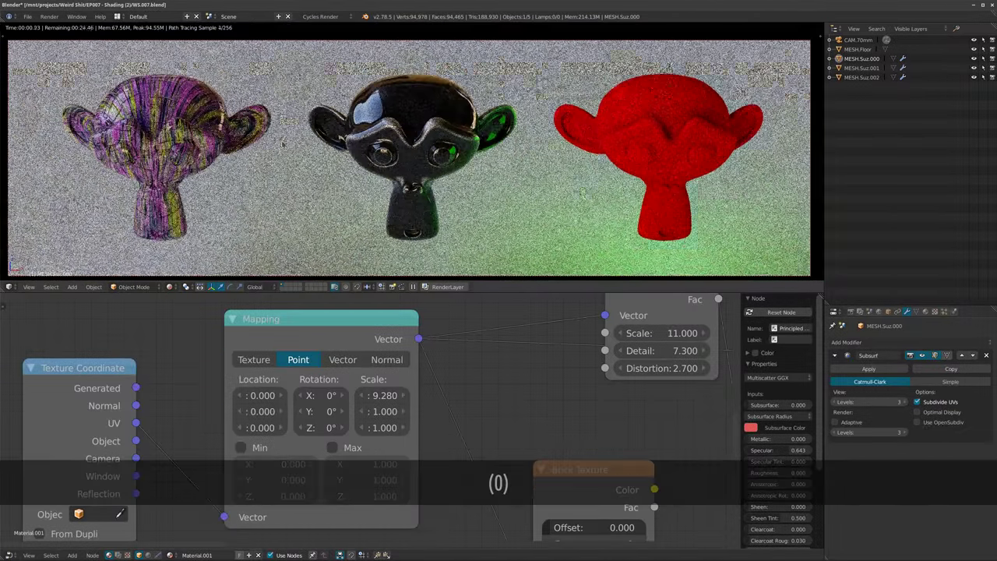
Move the Noise Texture node slightly up and closer to the Mapping node.
scroll(387, 372, down, 5)
middle_drag(487, 331, 405, 397)
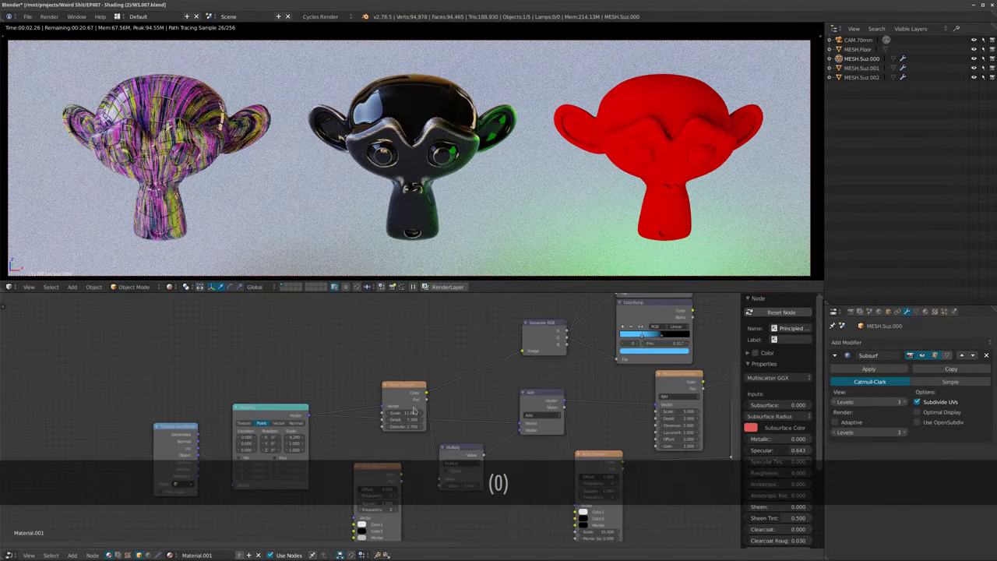
scroll(405, 399, down, 3)
drag(404, 394, 378, 372)
middle_drag(571, 379, 411, 395)
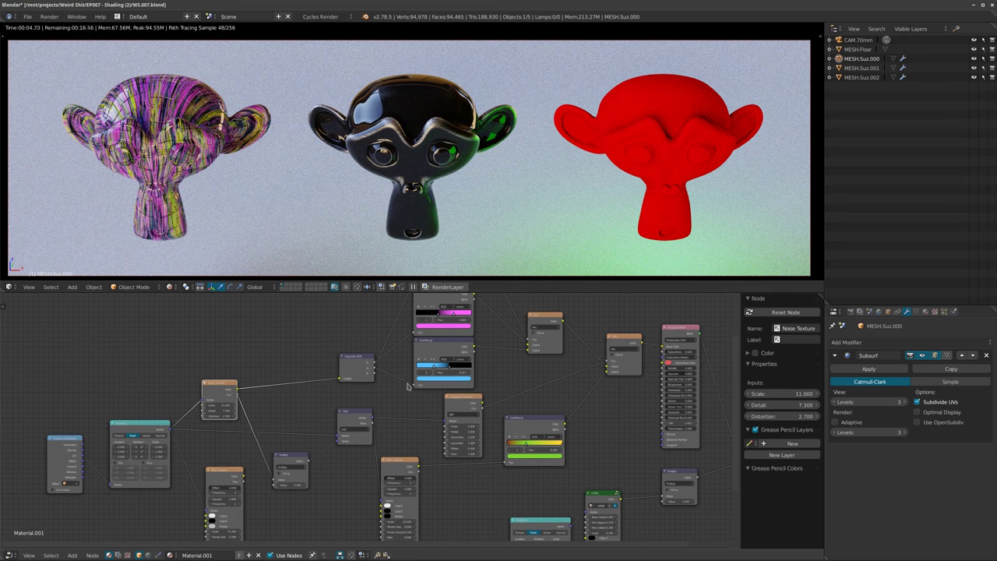
Review the whole node network from the texture nodes through the color ramps and Mix nodes to the Material Output.
middle_drag(496, 373, 442, 339)
scroll(443, 338, down, 4)
middle_drag(456, 423, 471, 469)
scroll(472, 469, up, 1)
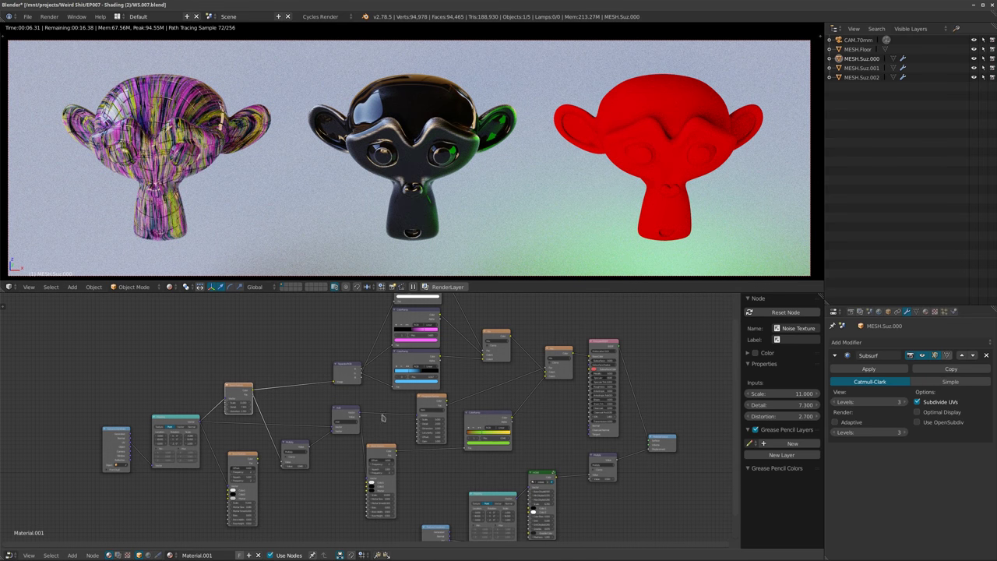
middle_drag(386, 337, 393, 378)
scroll(402, 371, up, 3)
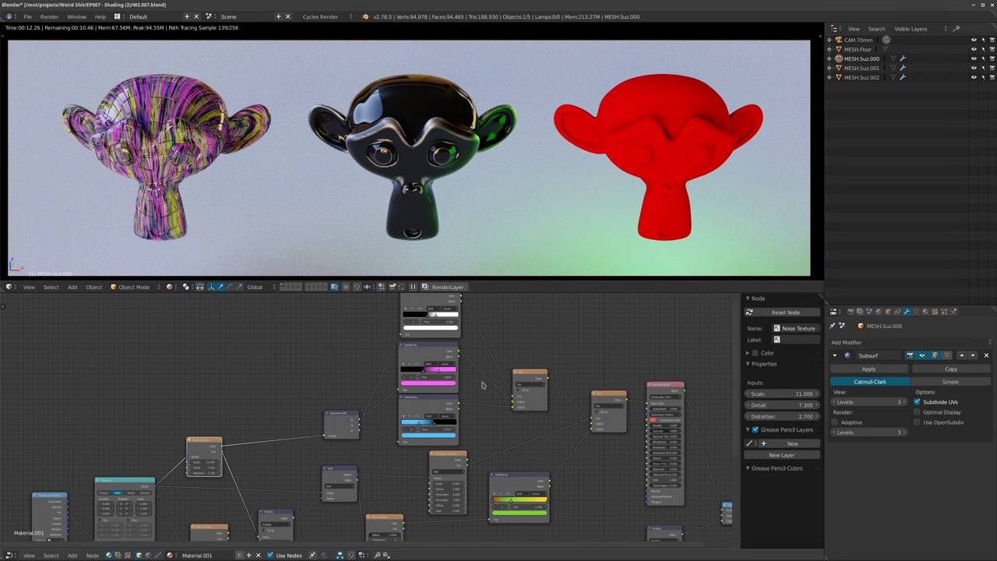
middle_drag(505, 435, 490, 373)
middle_drag(454, 419, 424, 415)
scroll(421, 361, down, 3)
scroll(450, 378, up, 1)
middle_drag(465, 377, 408, 374)
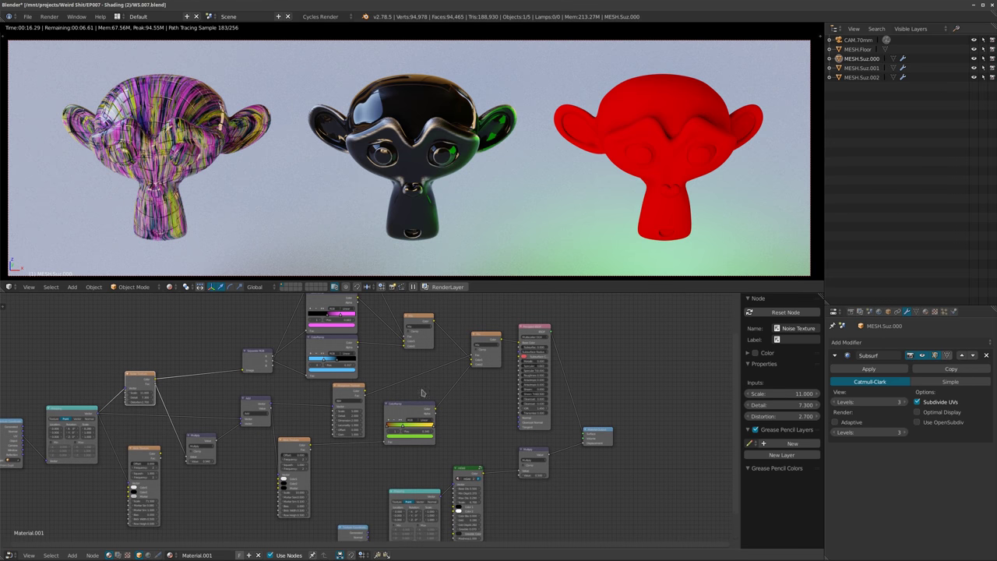
Disconnect the mGrid node's Color from the Multiply node that feeds the Material Output's Displacement.
middle_drag(510, 365, 398, 365)
scroll(434, 380, up, 6)
shift+scroll(456, 415, down, 3)
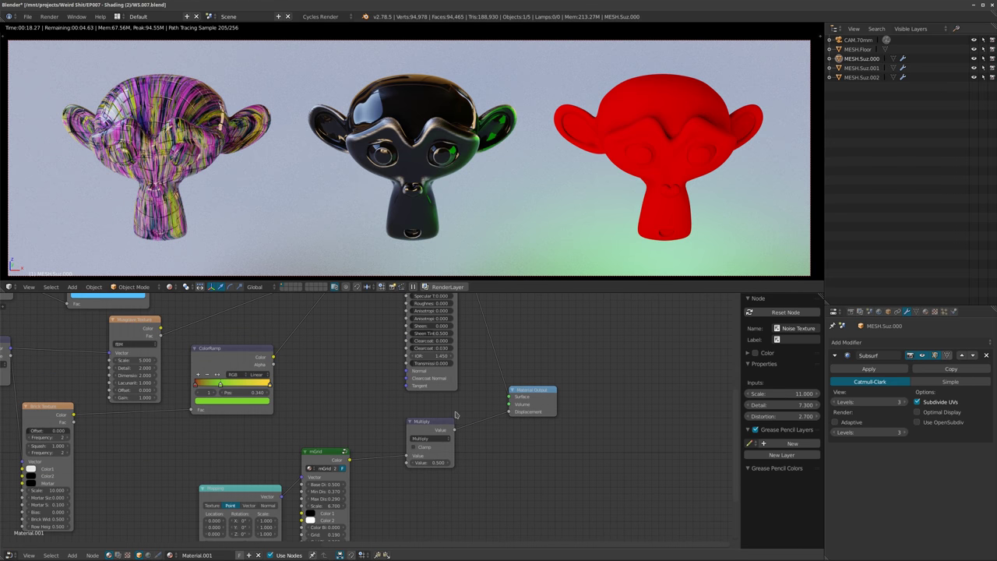
drag(404, 458, 373, 469)
middle_drag(365, 360, 394, 441)
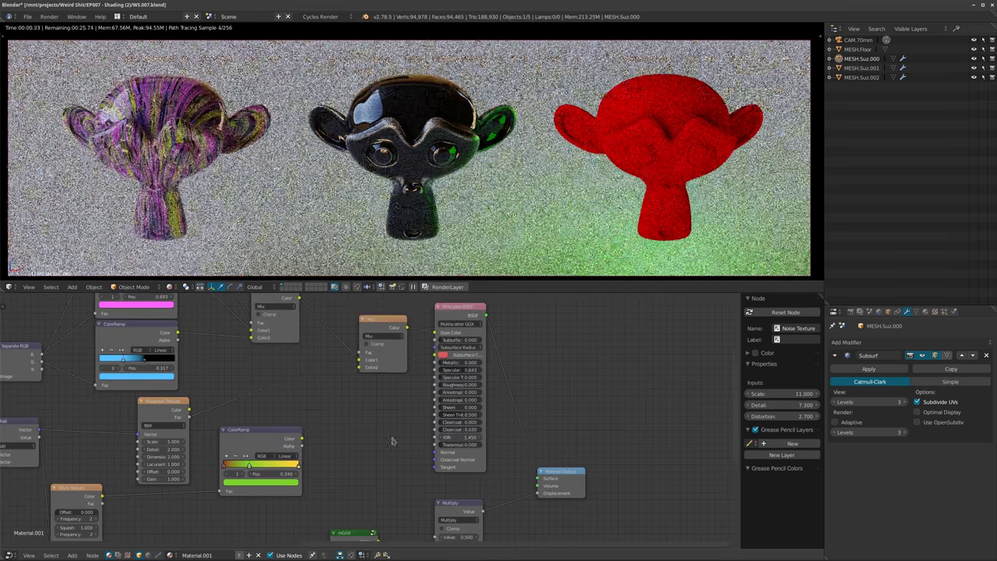
Preview the final Mix node's Color on the monkey head and space that node, the Material Output and the Principled BSDF further apart.
drag(373, 320, 334, 333)
ctrl+shift+click(343, 338)
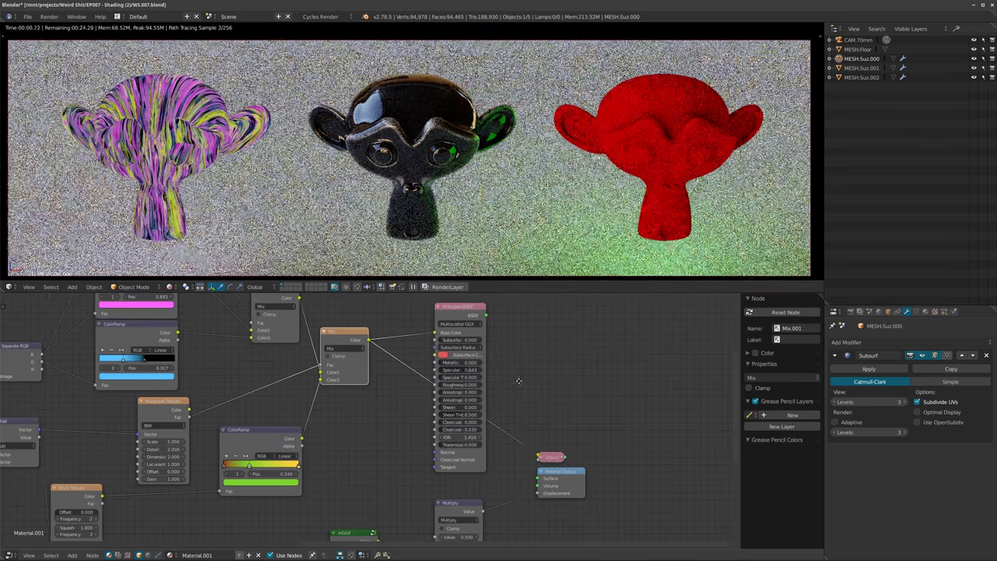
middle_drag(518, 380, 472, 386)
drag(514, 477, 593, 485)
drag(436, 357, 482, 362)
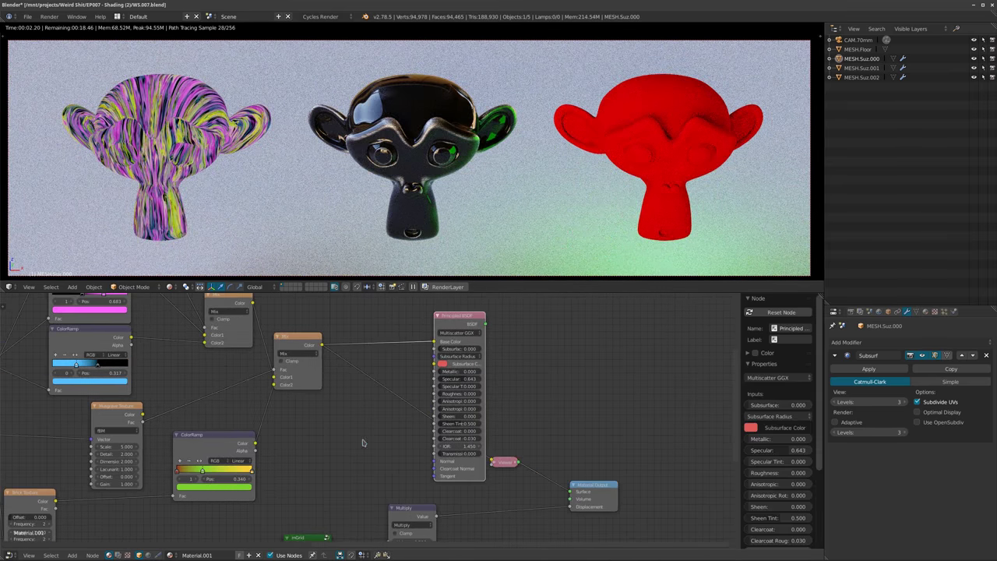
Add a ColorRamp node, feed the final Mix node's Color into its Fac, and preview the ramp on the monkey head.
key(shift+a)
mouse_move(347, 460)
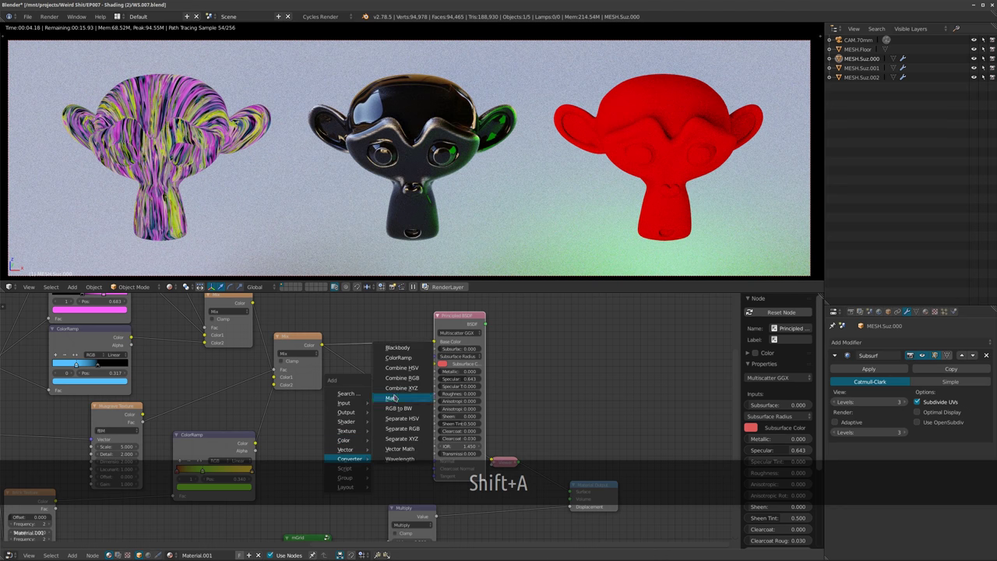
click(397, 358)
click(336, 404)
drag(321, 345, 336, 469)
ctrl+shift+click(377, 418)
Connect the new ColorRamp's Color to the first Value of the Multiply node and preview the Principled BSDF again.
middle_drag(360, 396, 383, 319)
scroll(383, 319, up, 3)
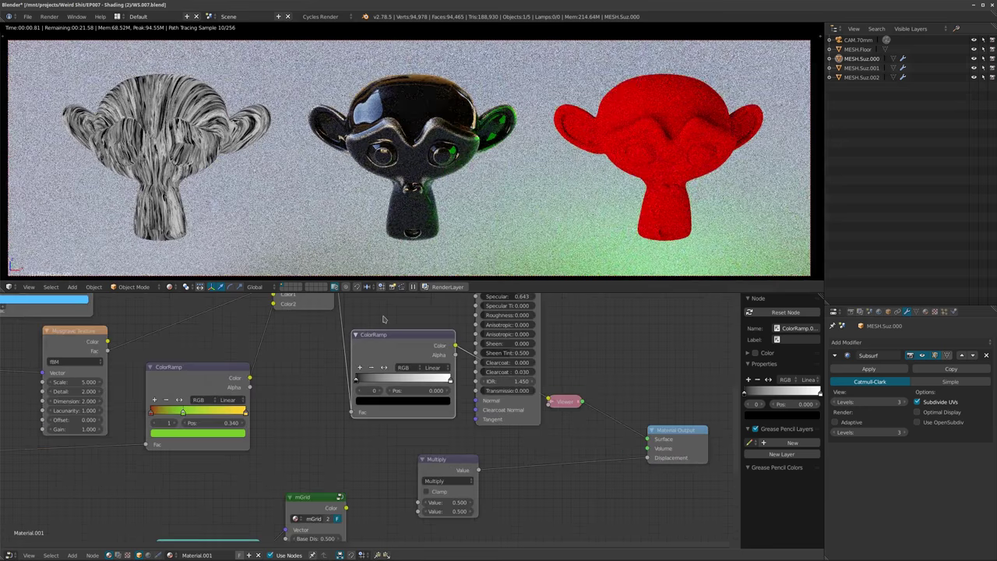
drag(455, 345, 419, 503)
middle_drag(543, 459, 495, 484)
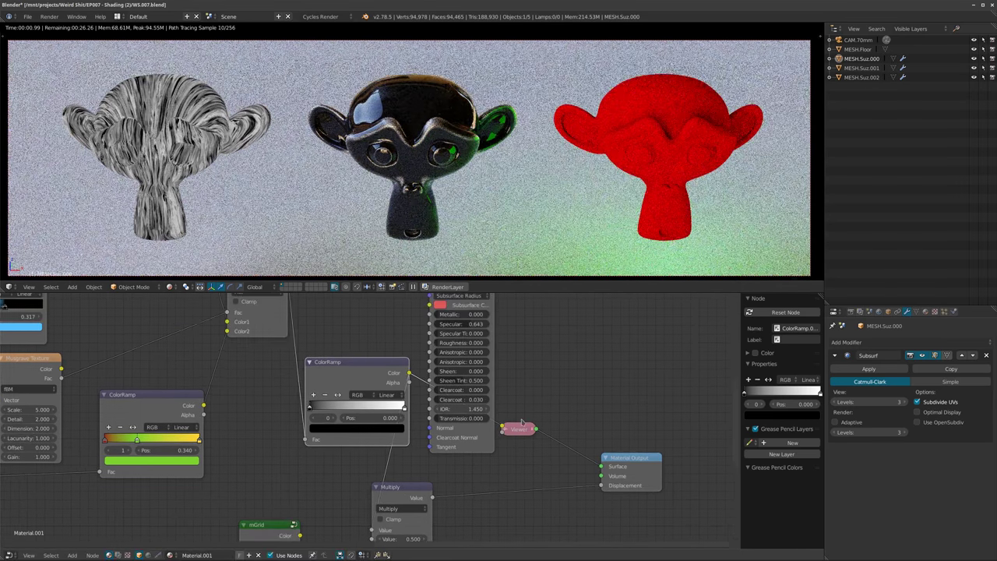
middle_drag(550, 378, 567, 470)
ctrl+shift+click(491, 343)
middle_drag(555, 412, 581, 334)
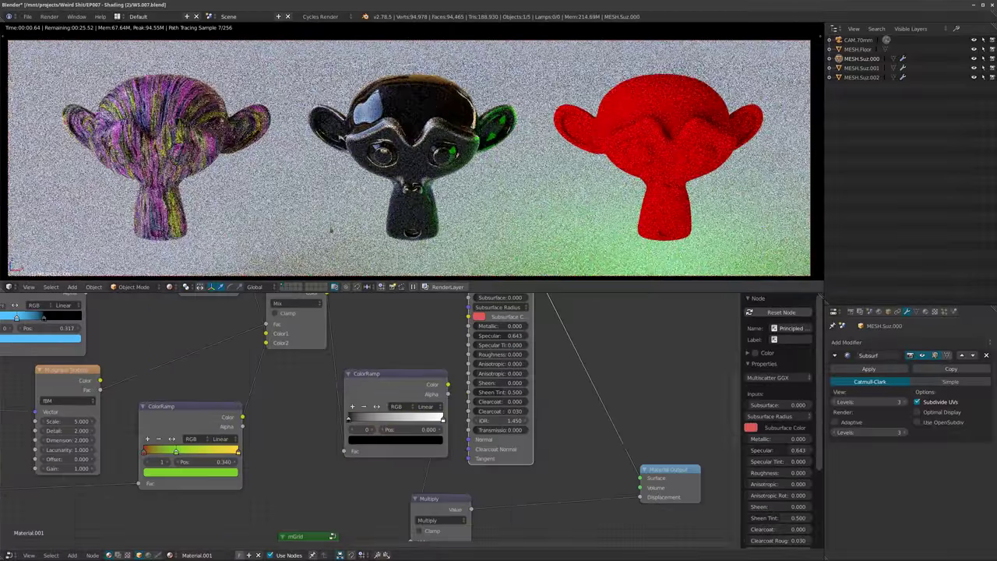
Examine the displaced color streaks on the first monkey head up close from several angles.
middle_drag(652, 229, 690, 243)
scroll(265, 155, up, 7)
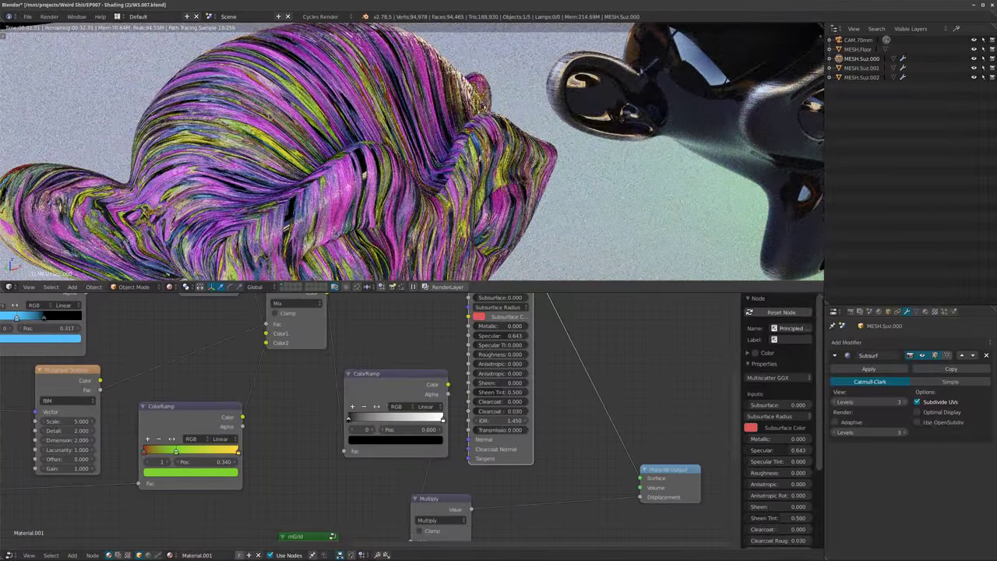
shift+middle_drag(406, 47, 410, 110)
scroll(409, 111, up, 2)
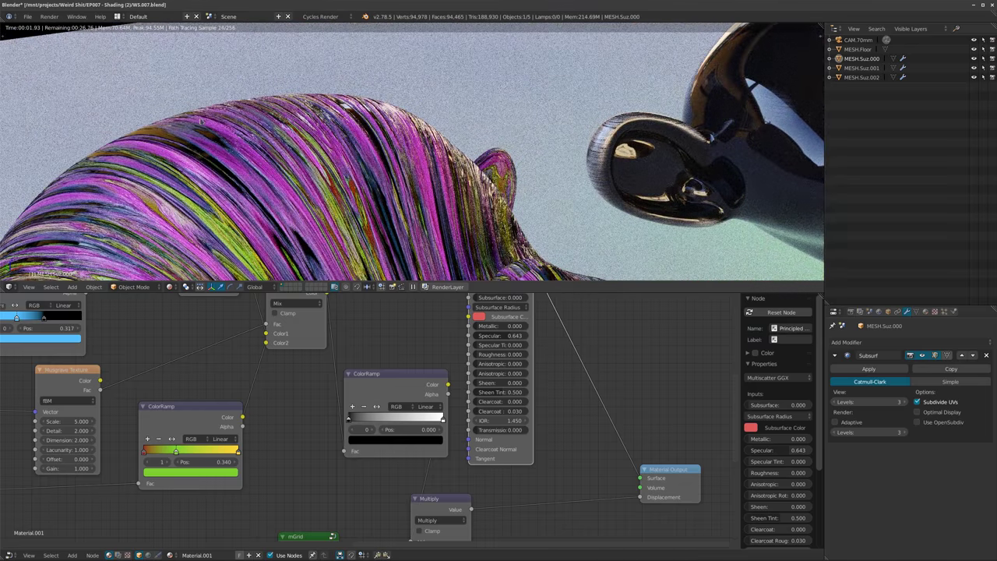
middle_drag(397, 98, 313, 49)
middle_drag(424, 141, 568, 147)
middle_drag(390, 200, 428, 174)
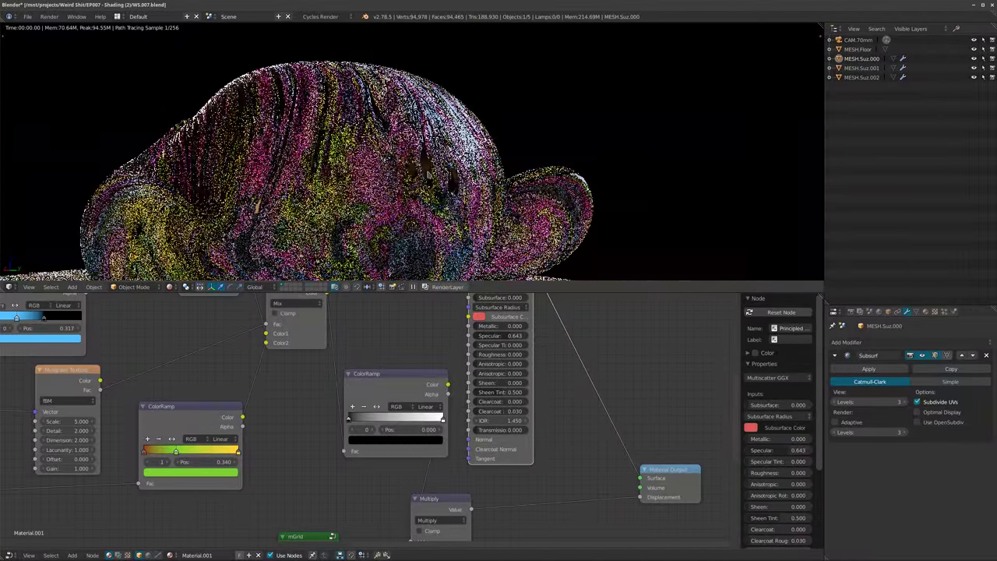
scroll(477, 208, up, 2)
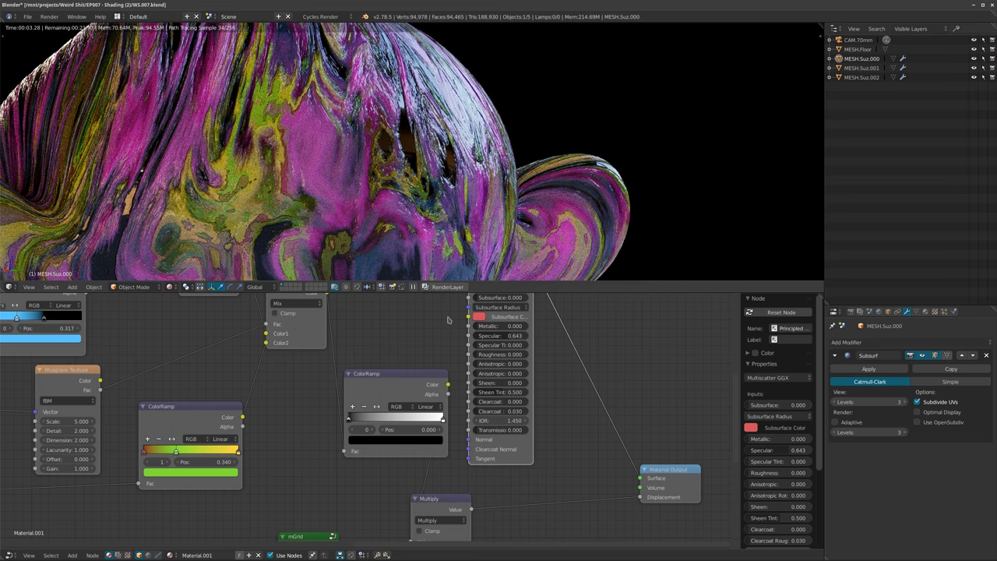
Connect the black-and-white ColorRamp's Color to the Roughness of the Principled BSDF.
middle_drag(448, 320, 349, 343)
click(348, 421)
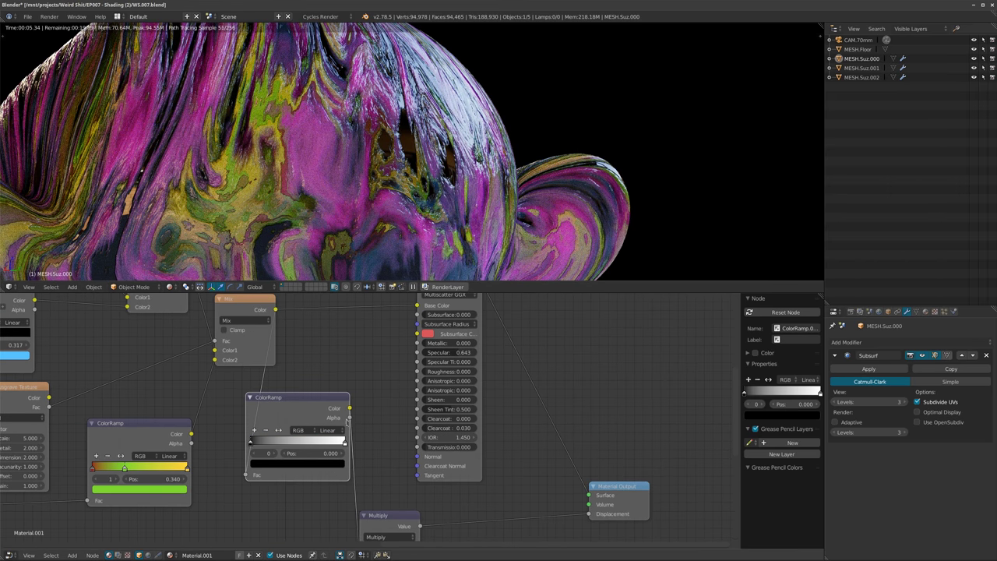
drag(419, 377, 418, 371)
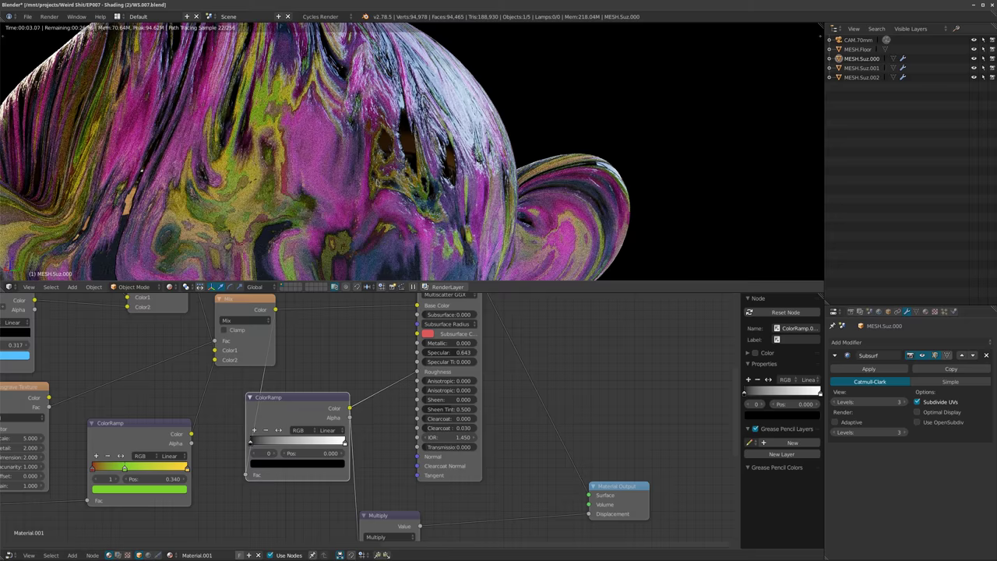
Inspect the roughness variation across the streaked monkey head up close and return to the camera view.
middle_drag(330, 165, 375, 238)
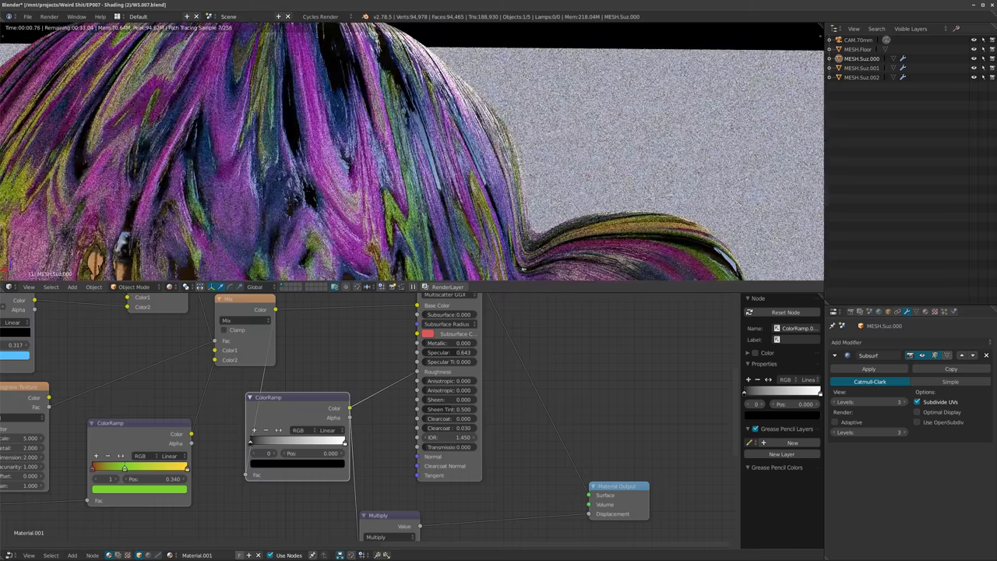
middle_drag(335, 167, 424, 74)
key(KP_0)
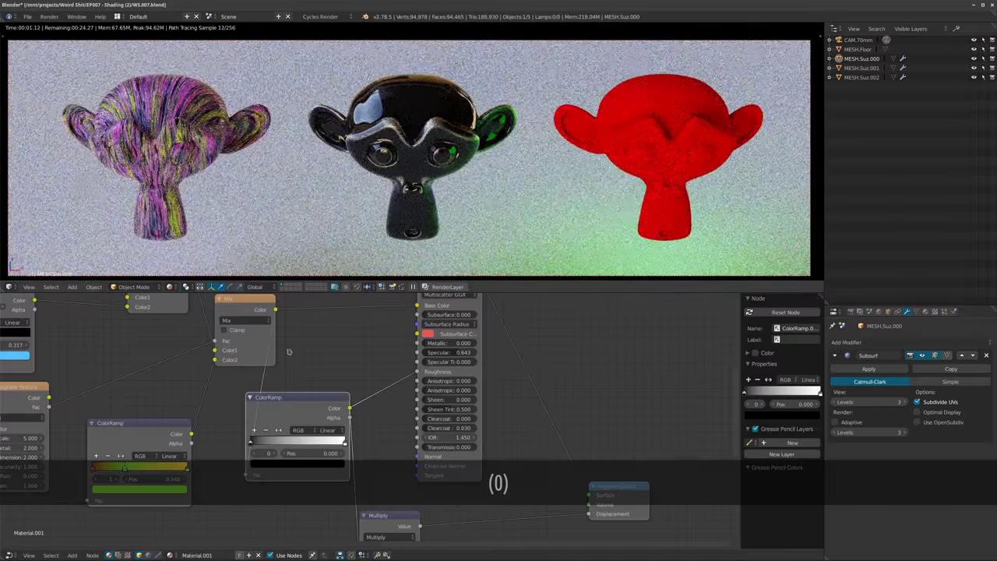
Spread out the Material Output, Principled BSDF, Multiply and black-and-white ColorRamp nodes to tidy the end of the network.
scroll(333, 367, down, 7)
drag(509, 445, 568, 454)
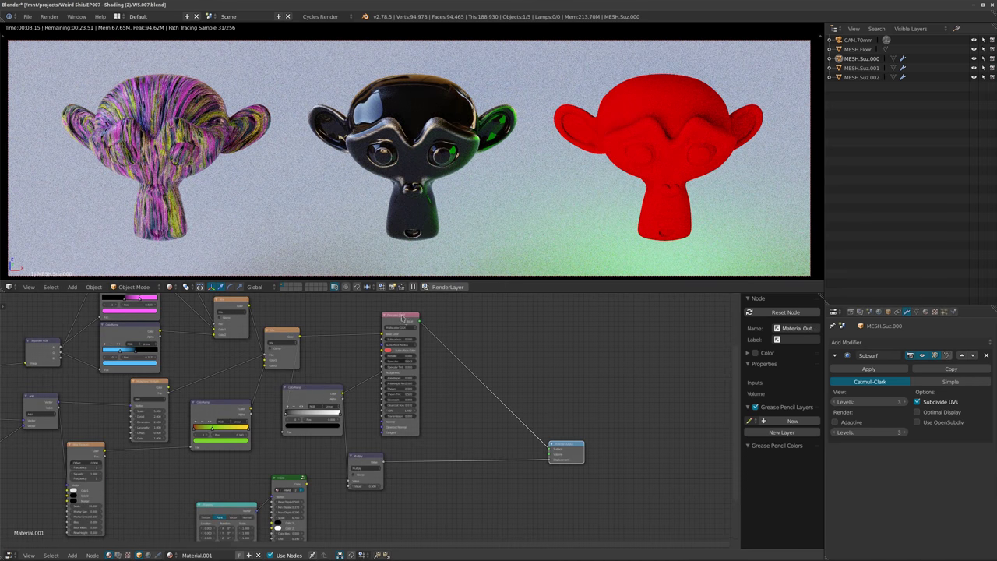
drag(402, 317, 469, 325)
drag(365, 461, 464, 471)
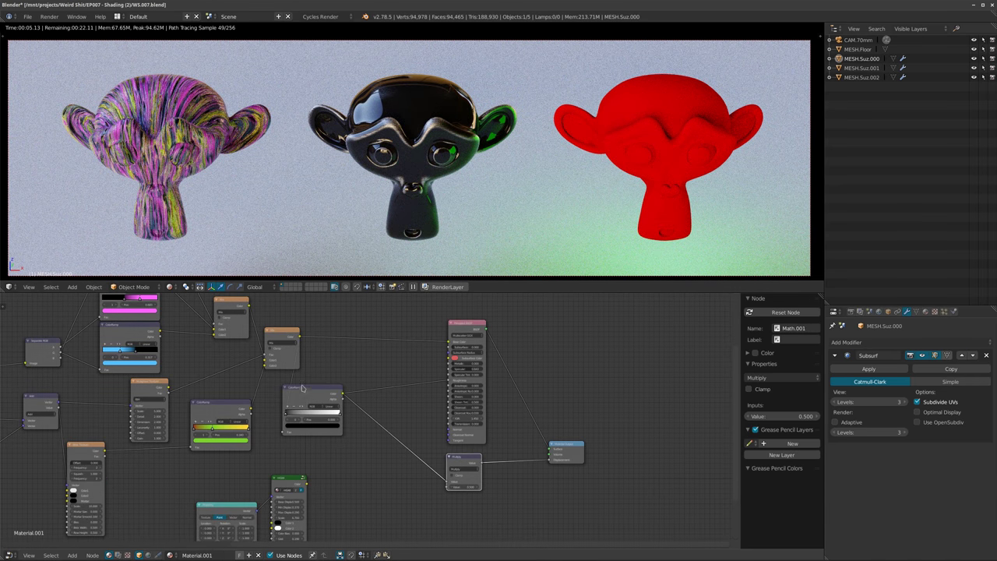
drag(303, 389, 368, 365)
scroll(260, 364, down, 7)
middle_drag(288, 405, 377, 421)
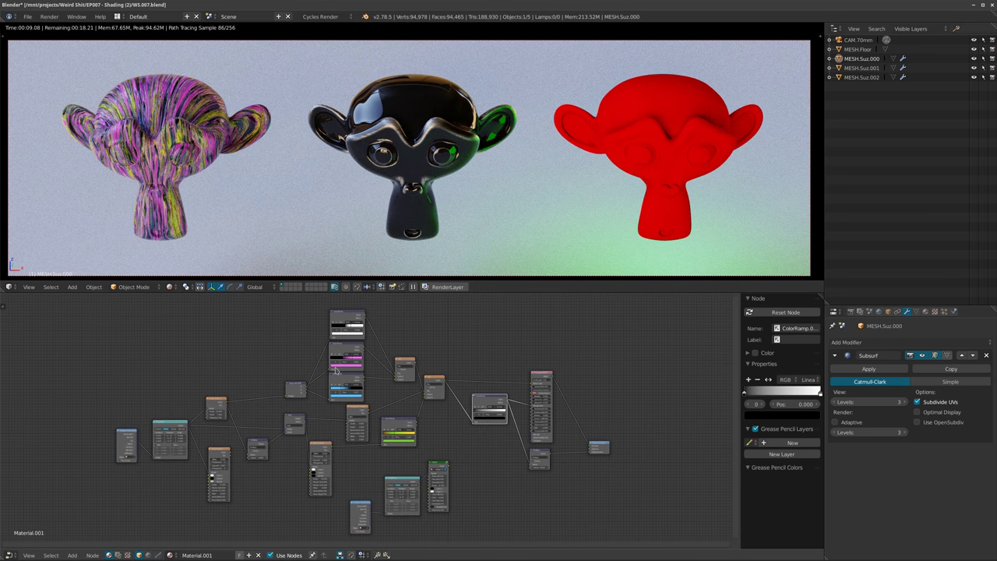
Move the Texture Coordinate node slightly lower beside the Mapping node and review the complete node network.
scroll(231, 406, up, 4)
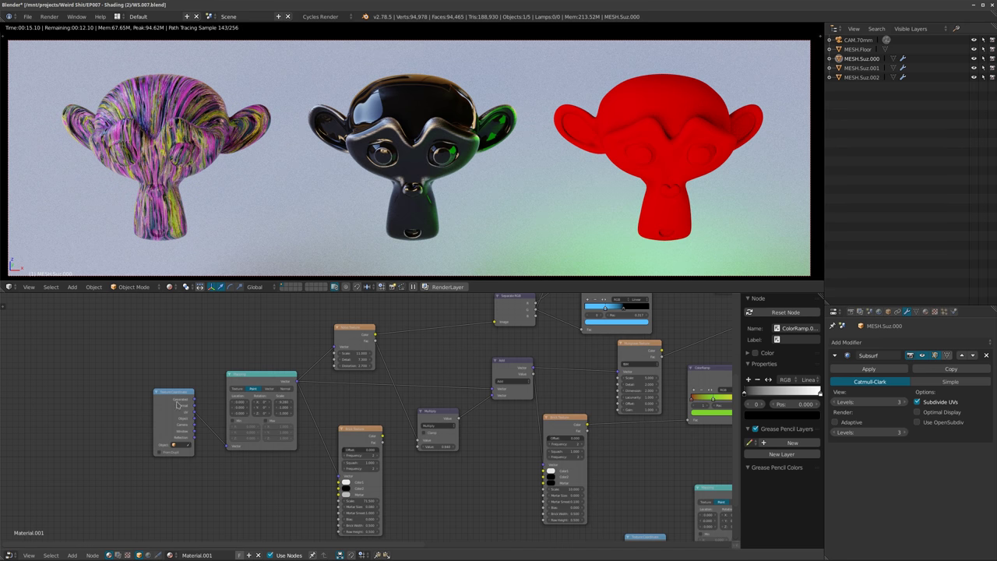
drag(178, 404, 173, 427)
middle_drag(388, 415, 281, 430)
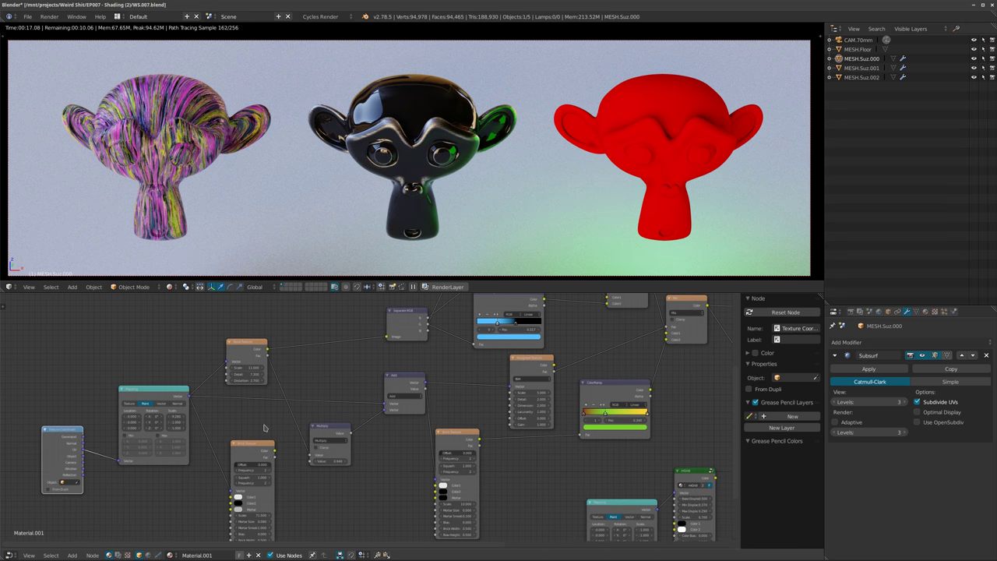
scroll(380, 403, down, 4)
middle_drag(511, 397, 353, 421)
scroll(389, 429, down, 1)
scroll(391, 431, down, 1)
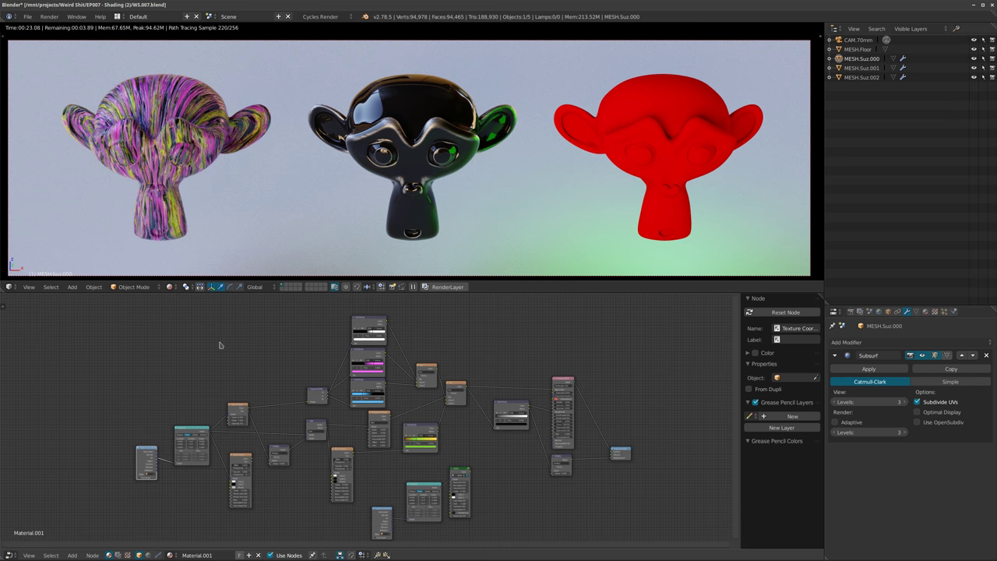
middle_drag(343, 435, 347, 421)
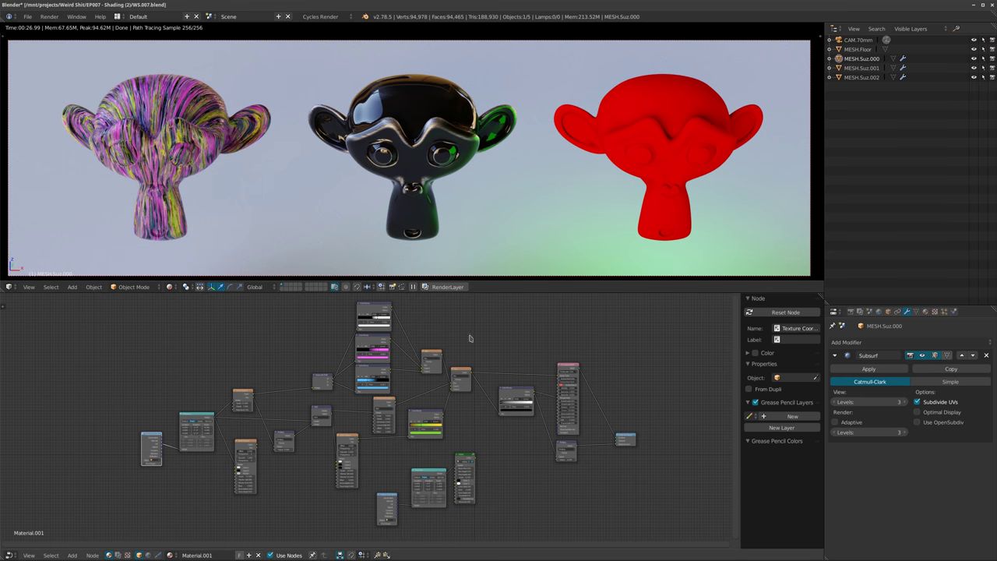
Look at the material node network of the middle monkey head and that of the red monkey head.
click(118, 554)
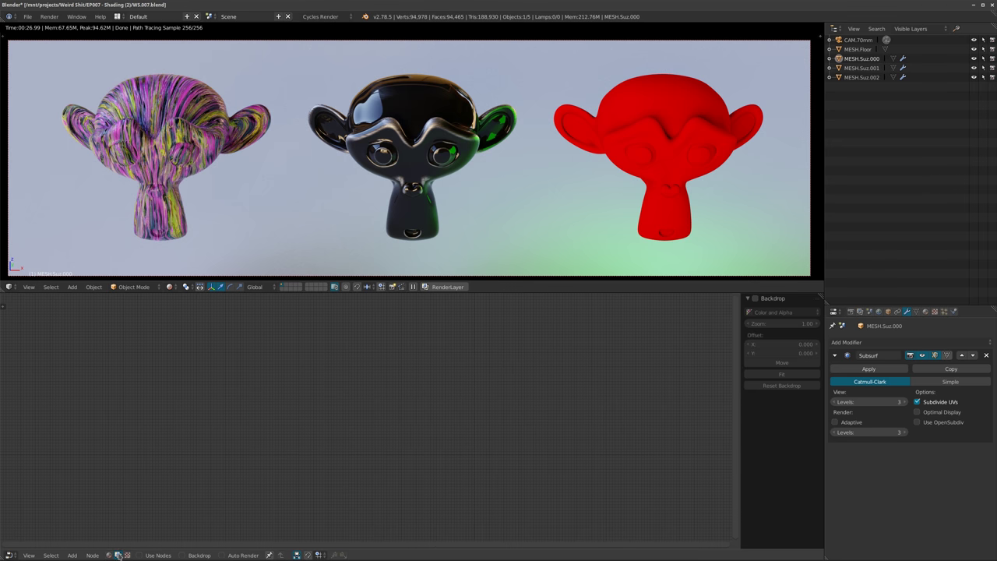
click(108, 555)
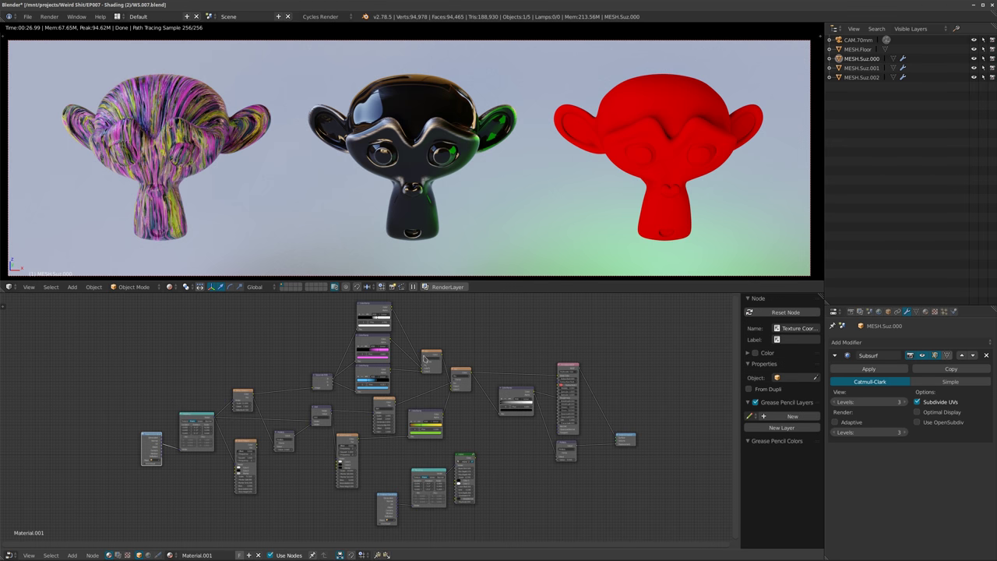
right_click(425, 216)
middle_drag(406, 416, 411, 382)
scroll(453, 371, up, 2)
right_click(664, 161)
scroll(460, 382, up, 2)
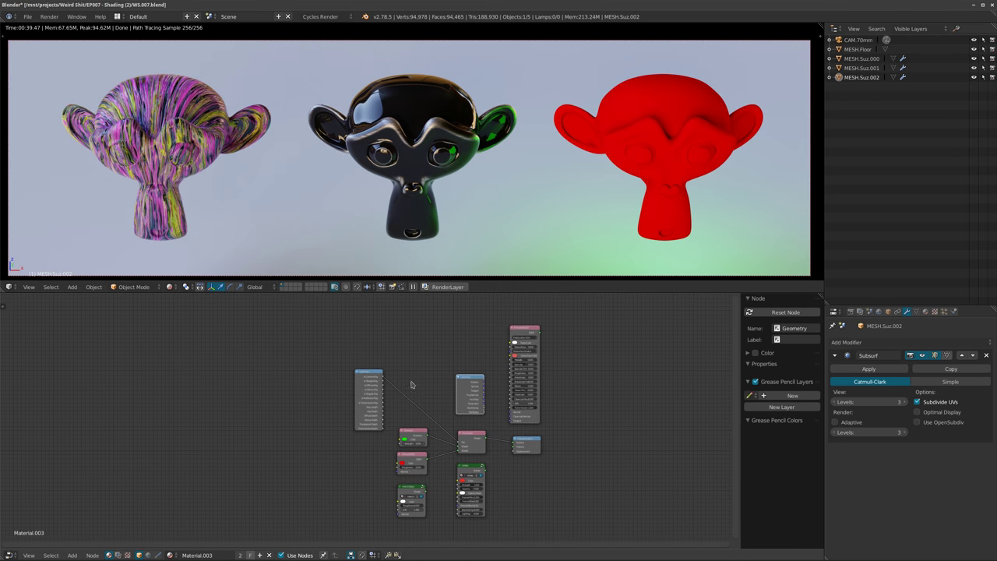